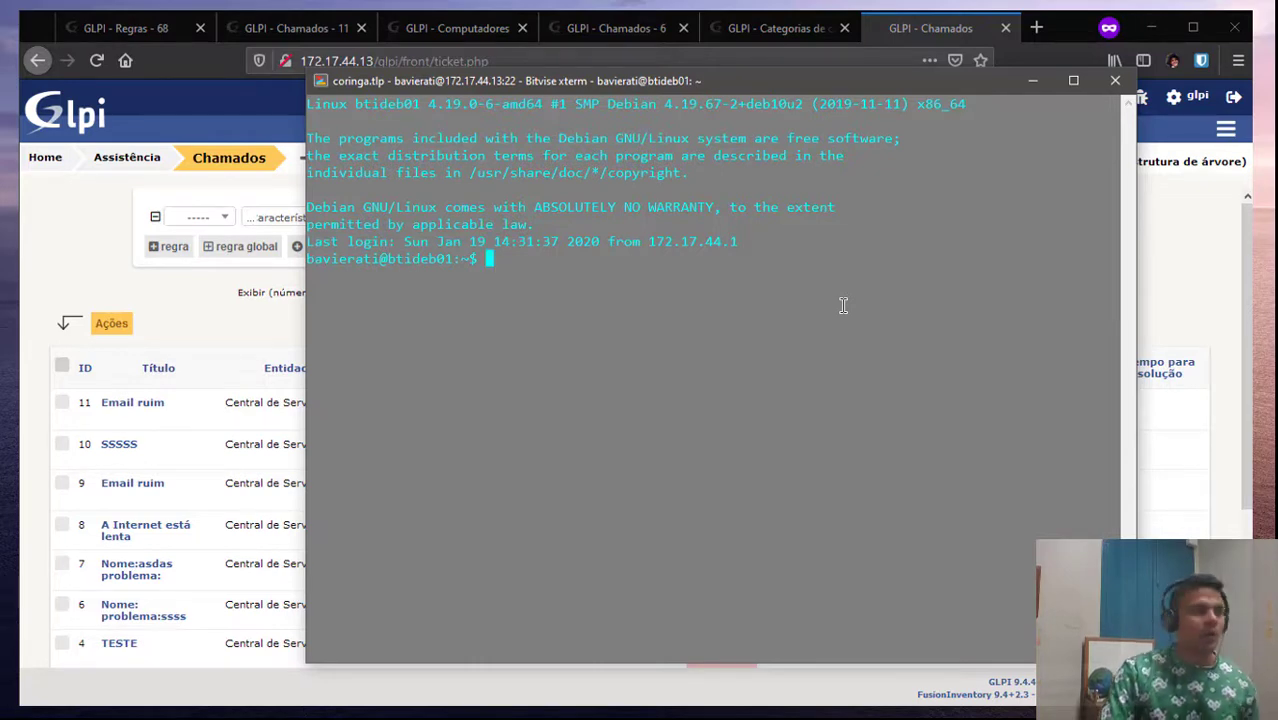
click(945, 45)
click(1036, 27)
text(p)
key(BackSpace)
key(BackSpace)
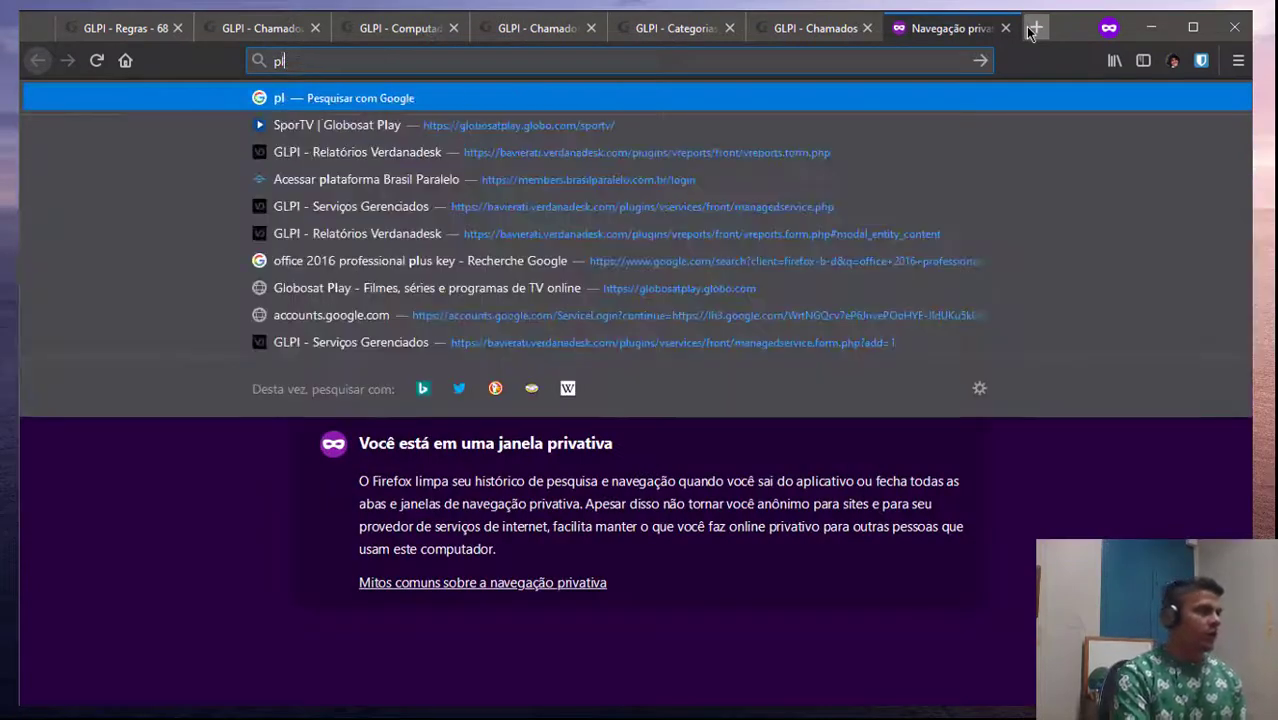
text(plugi)
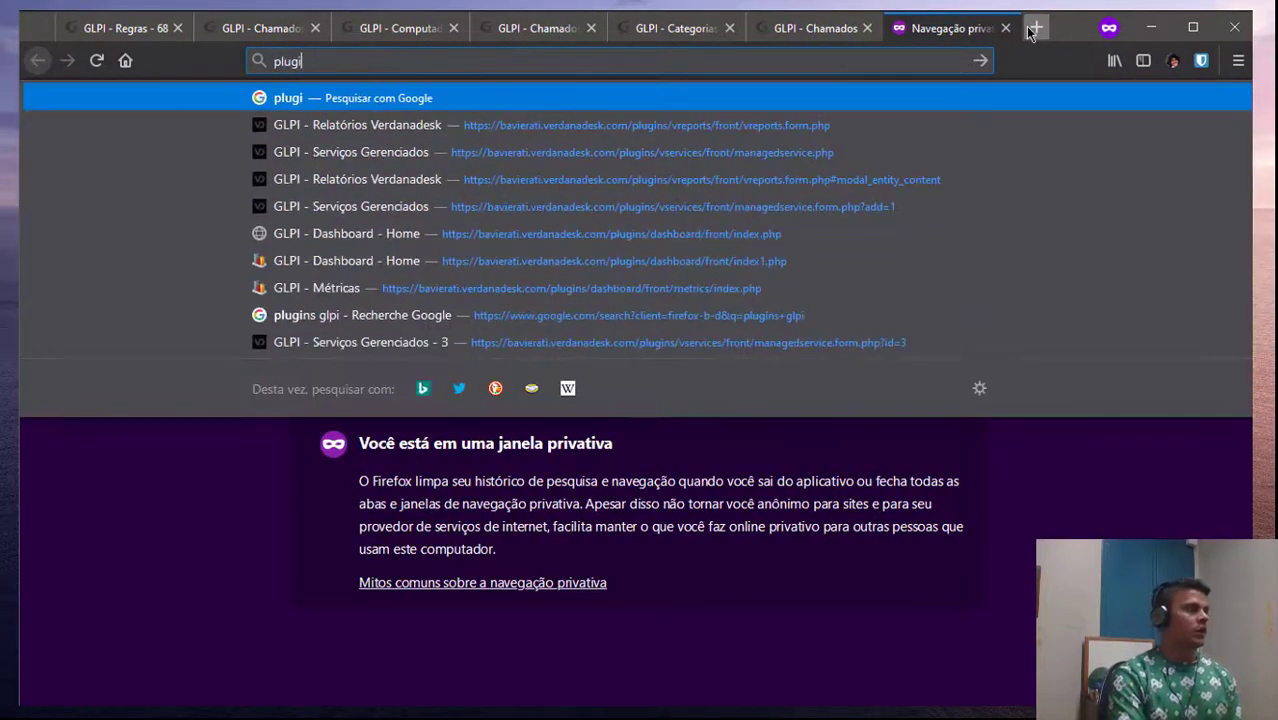
text(ns.glpi)
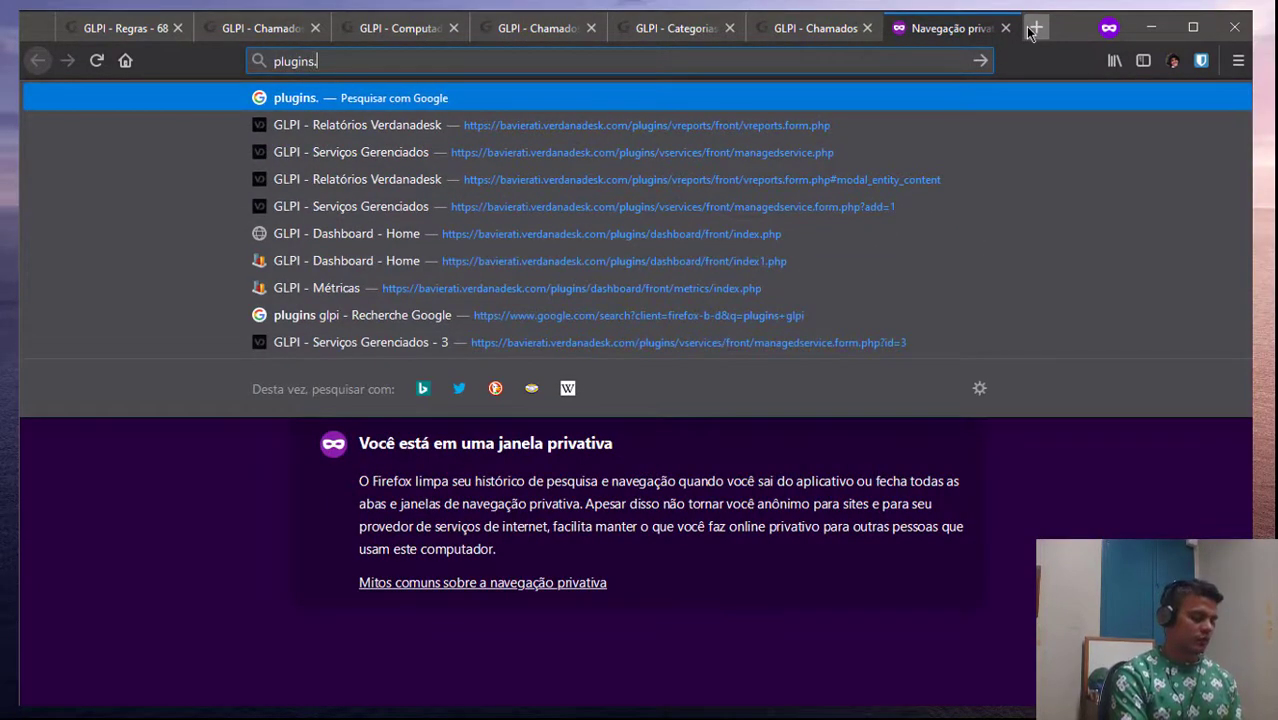
key(Down)
key(Down)
key(Down)
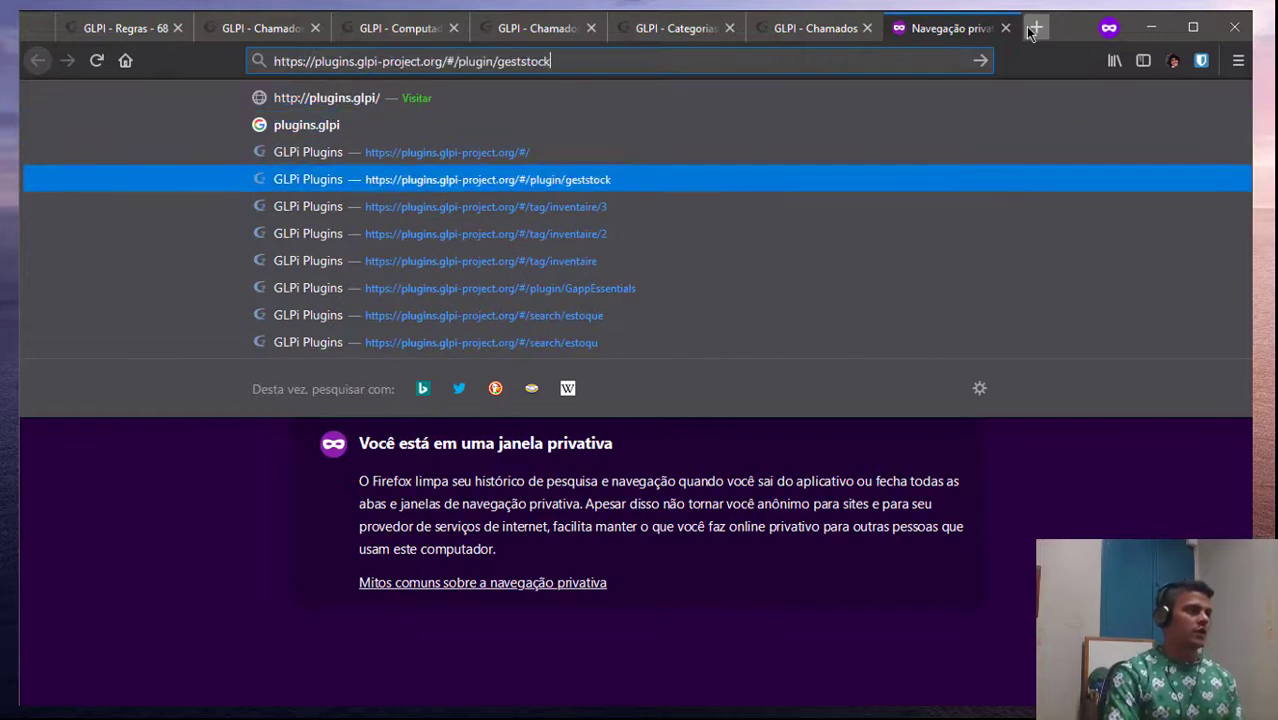
key(Up)
key(Return)
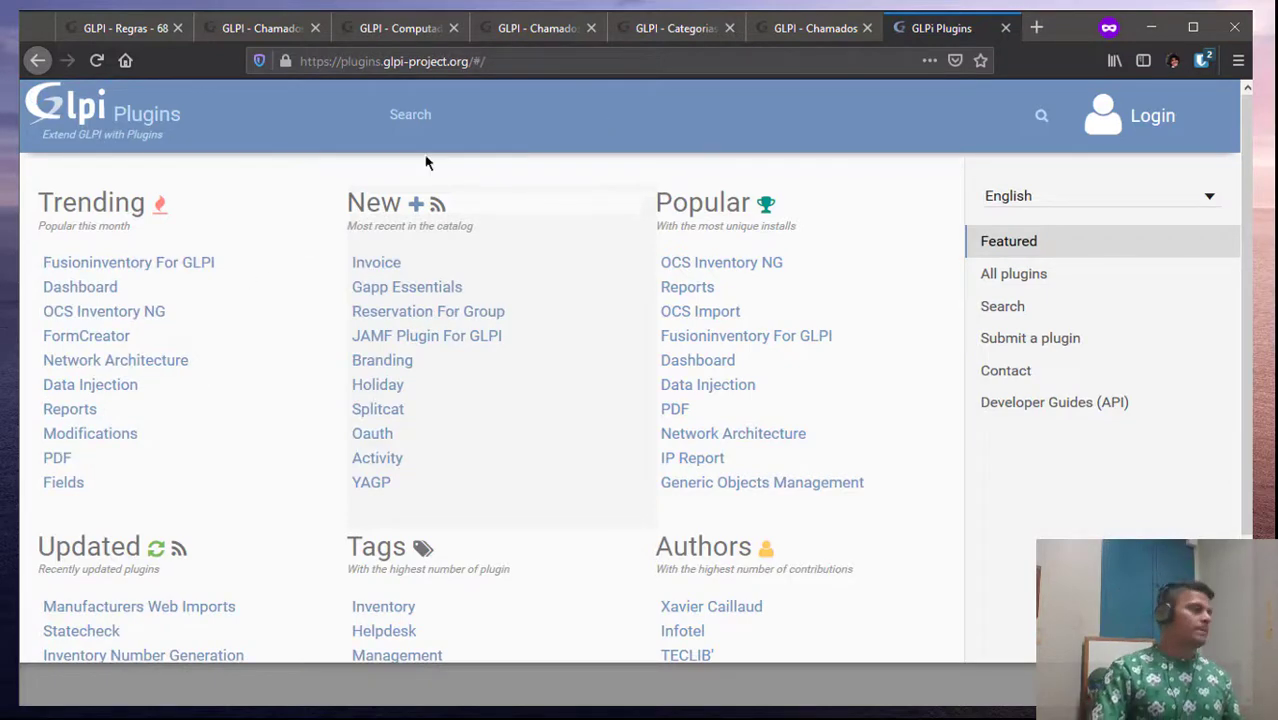
Go to the download files of the trending Dashboard plugin and copy the link of GLPI-dashboard_plugin-0.9.8.zip
click(80, 290)
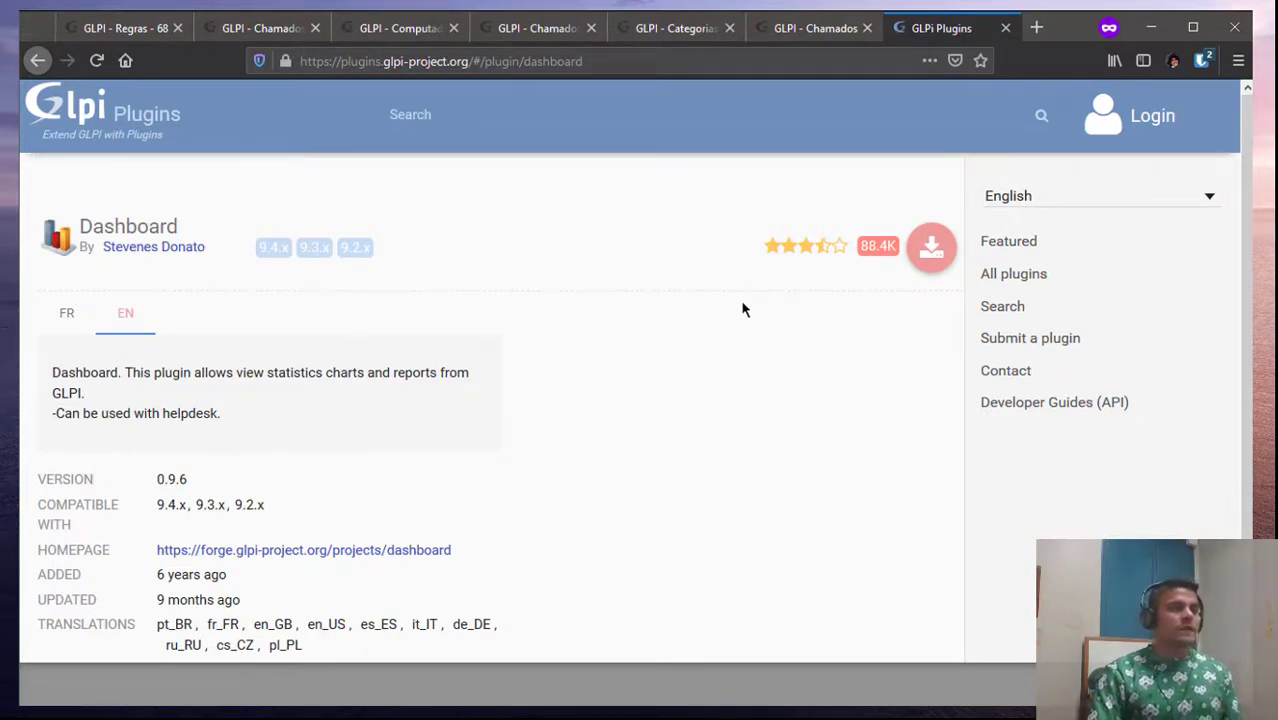
click(931, 246)
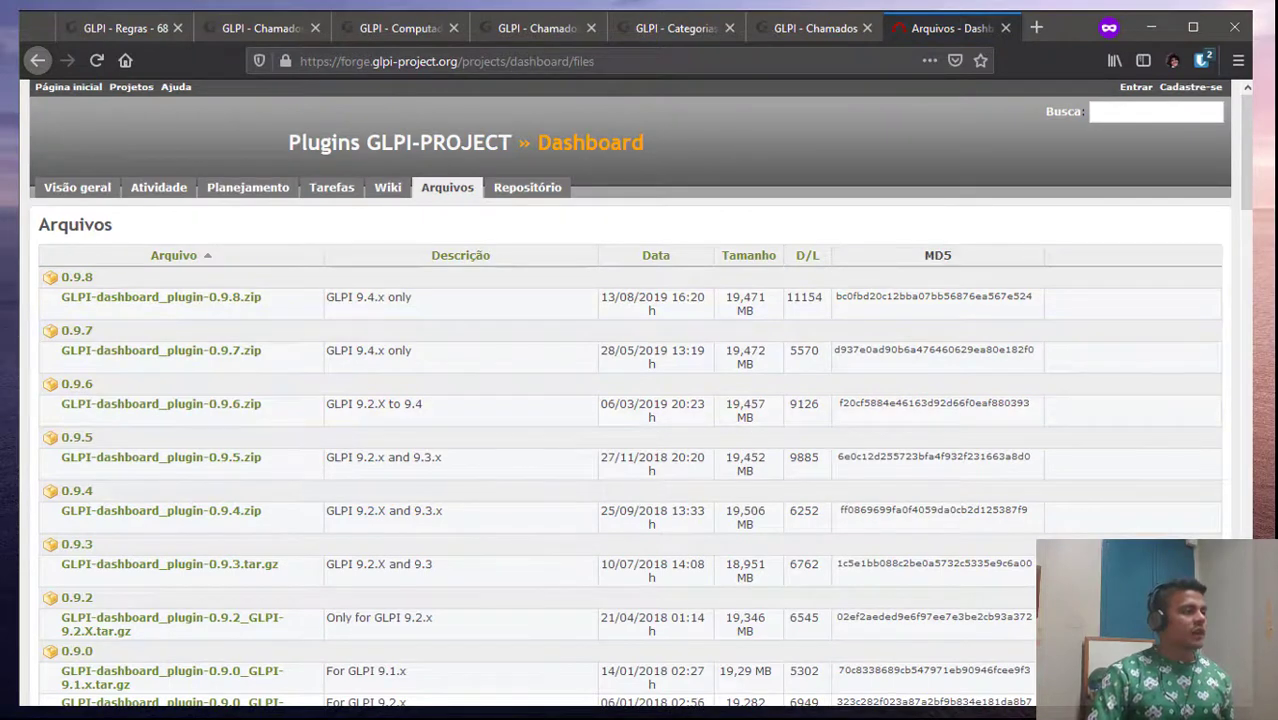
scroll(199, 262, down, 1)
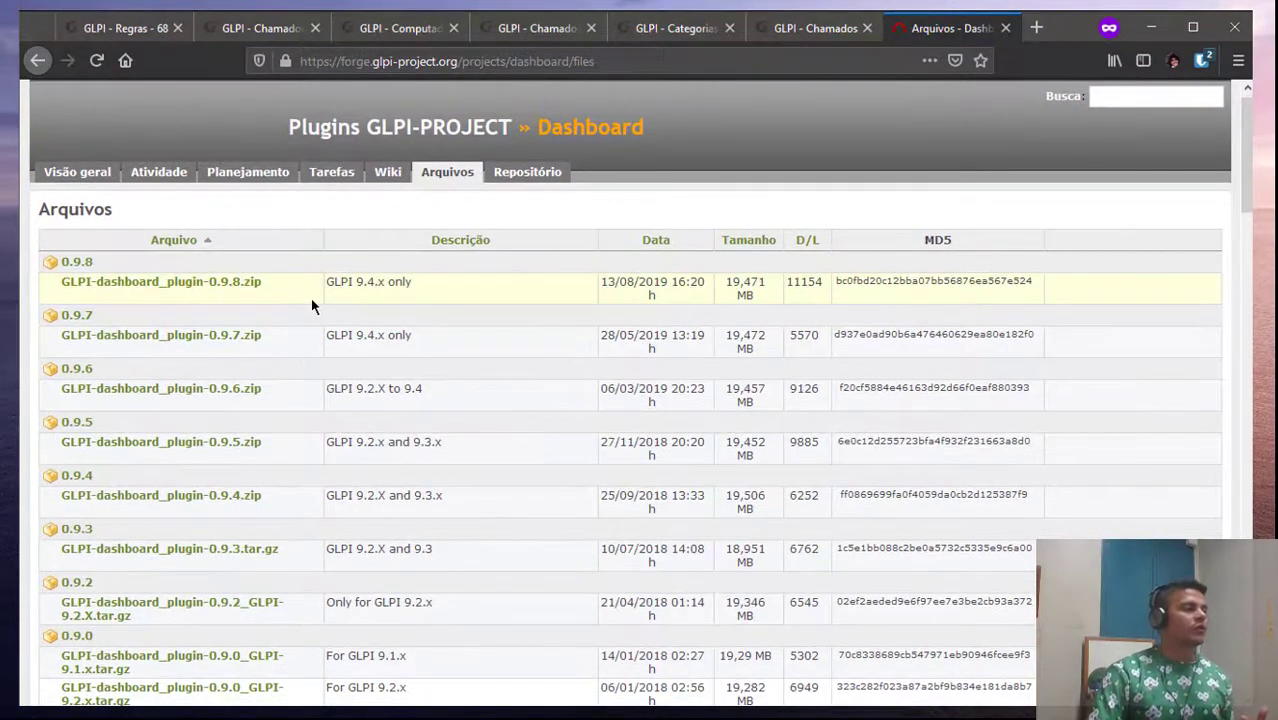
scroll(202, 305, up, 1)
right_click(202, 302)
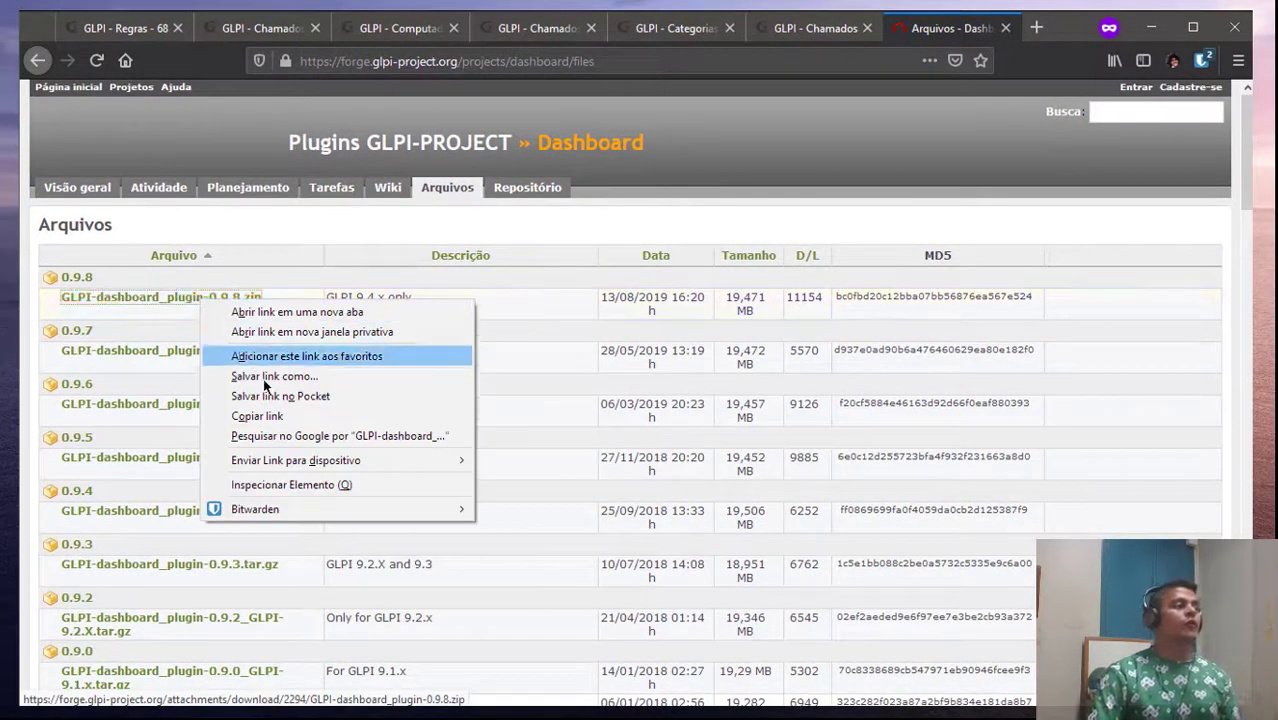
click(276, 411)
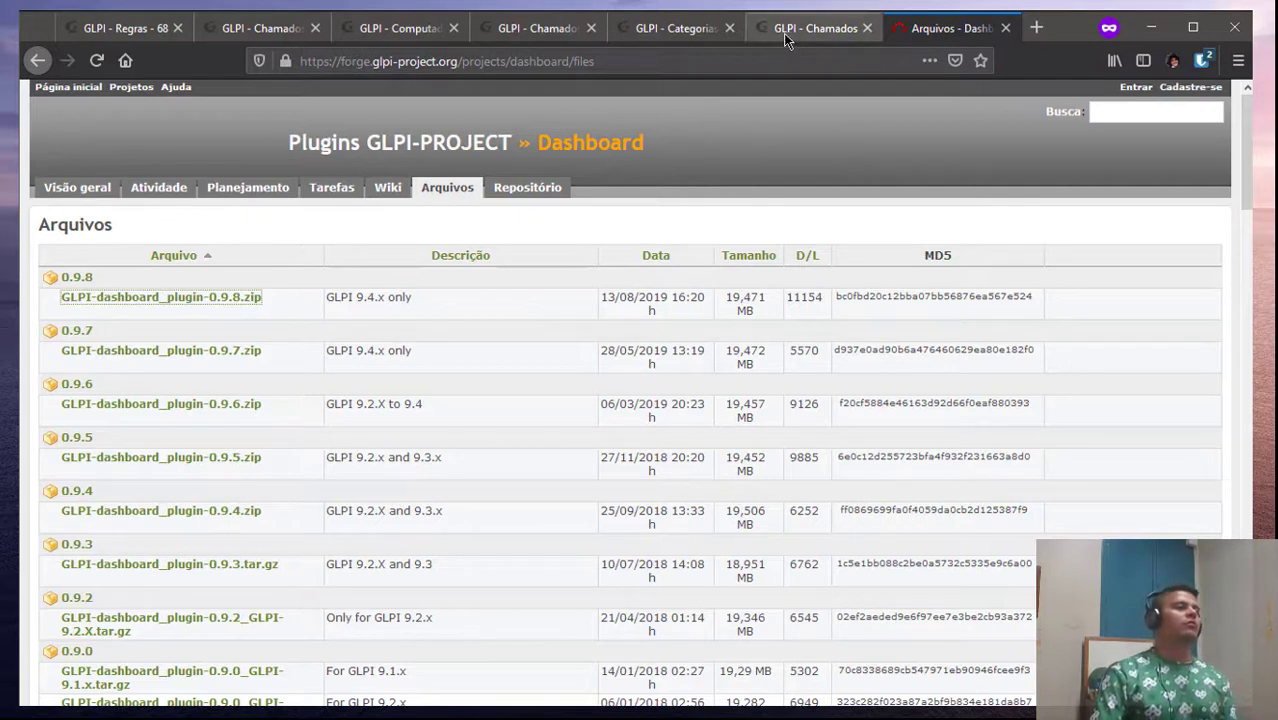
Close the five GLPI tabs between the Regras - 68 tab and the plugin files tab
middle_click(250, 30)
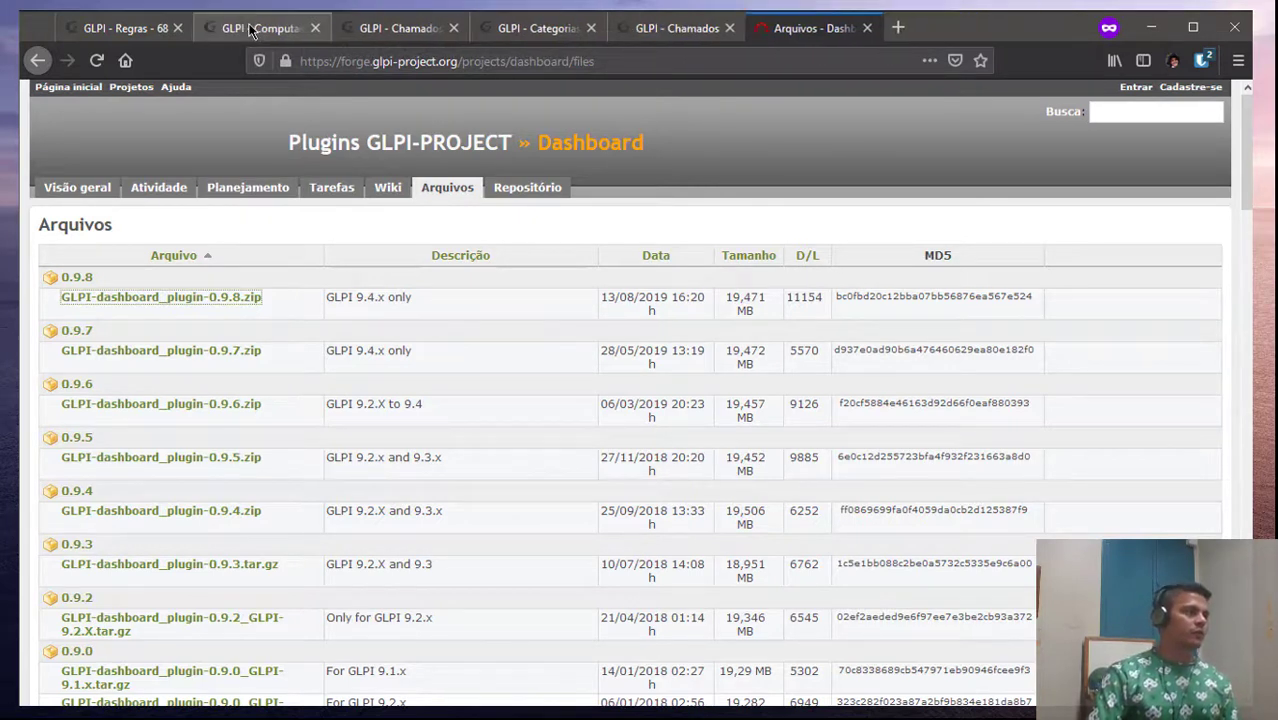
middle_click(250, 30)
middle_click(250, 30)
middle_click(250, 30)
middle_click(250, 30)
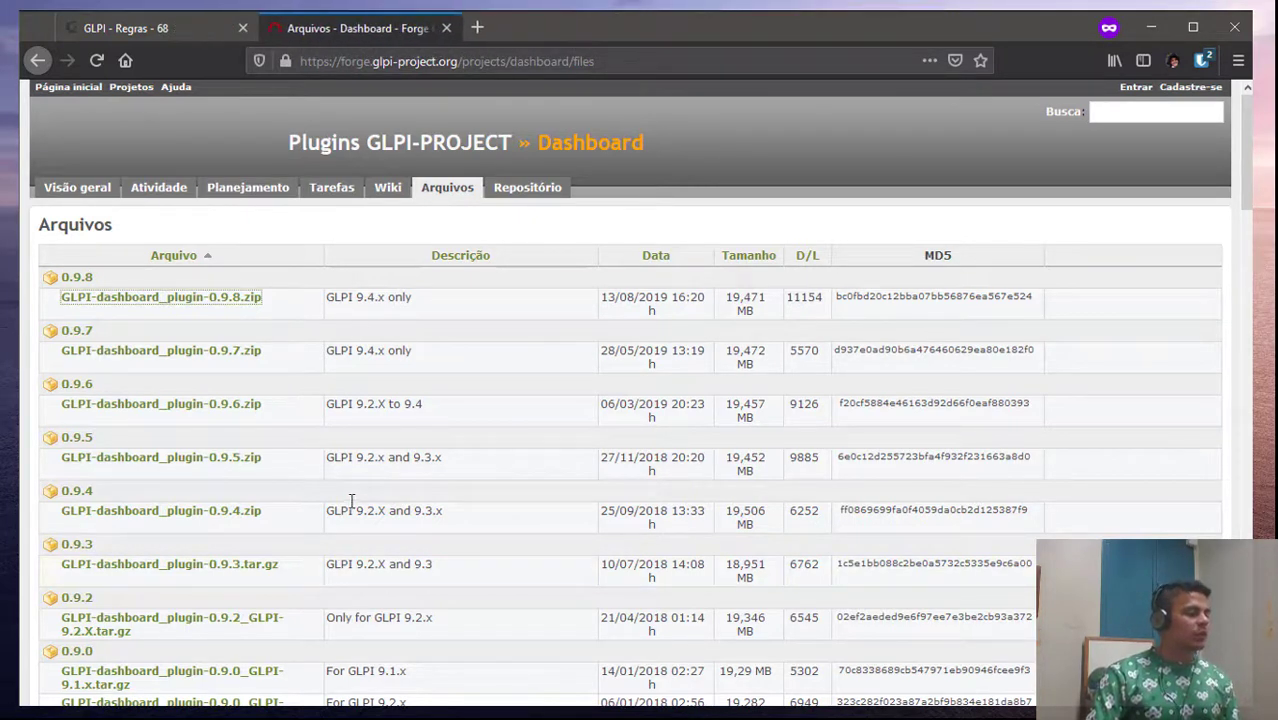
Switch to the Bitvise terminal and become root with su -, entering the root password
key(alt+Tab)
text(c)
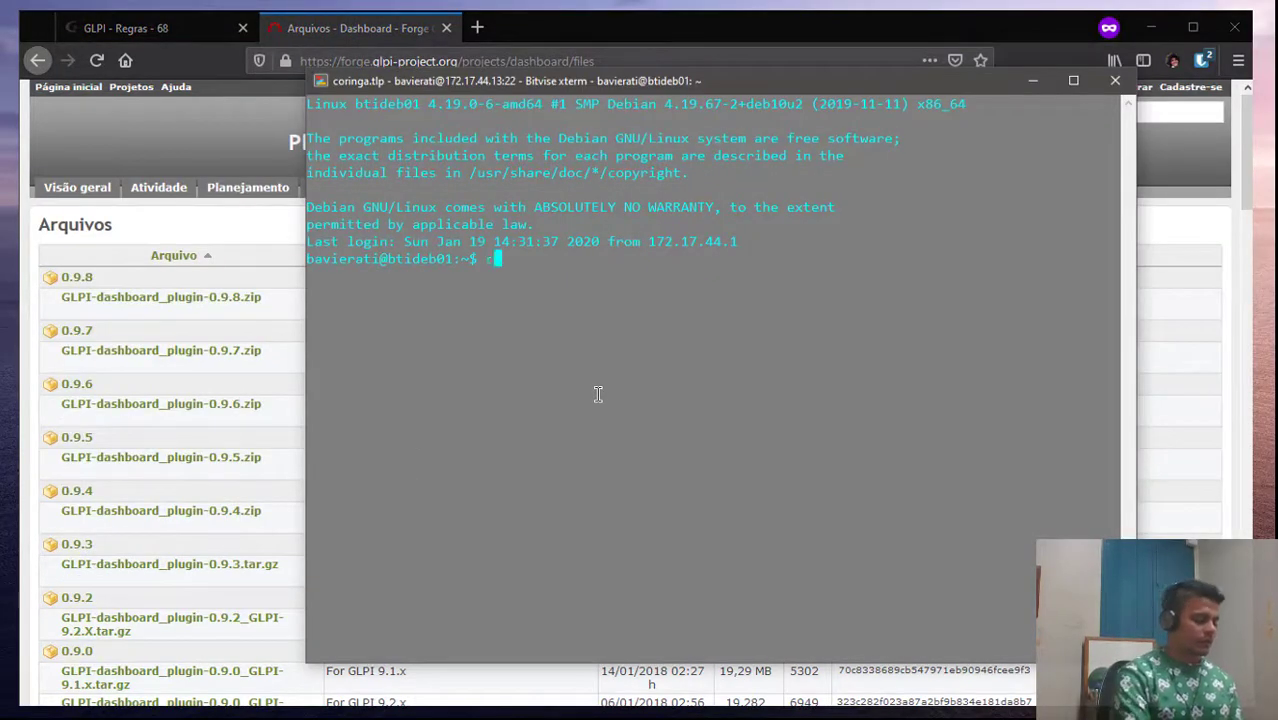
text(u -)
key(Return)
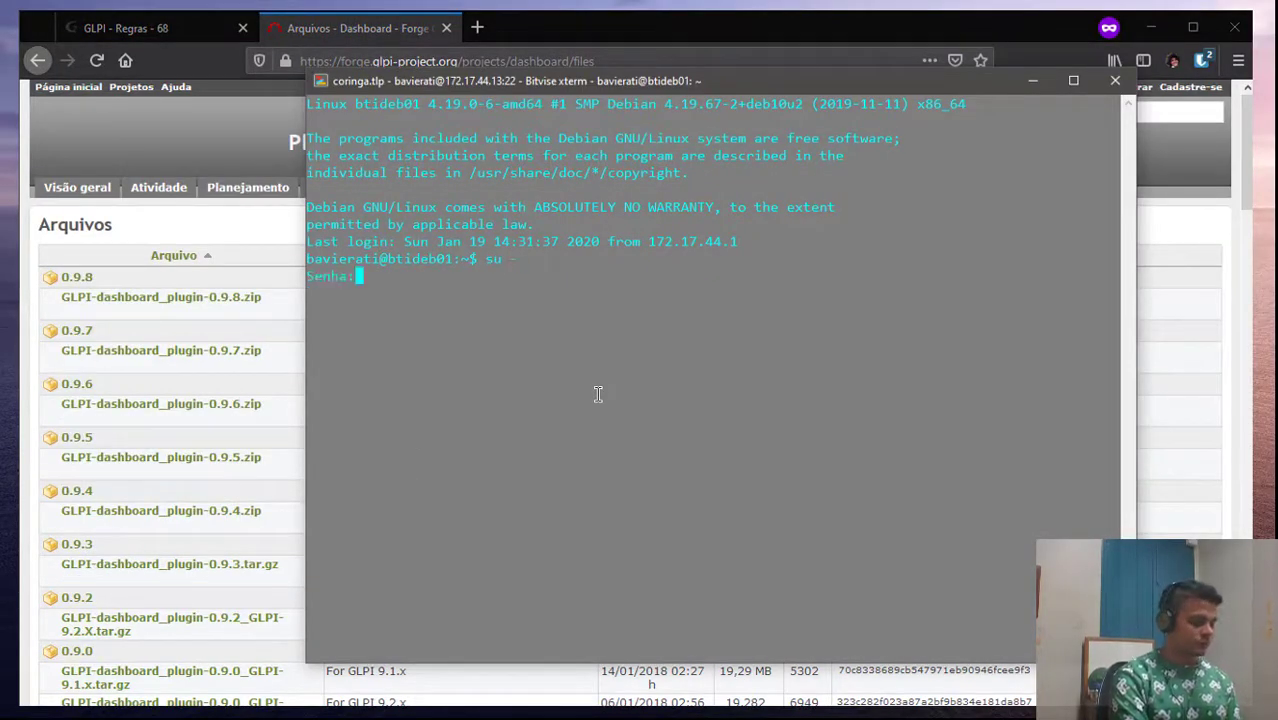
key(Return)
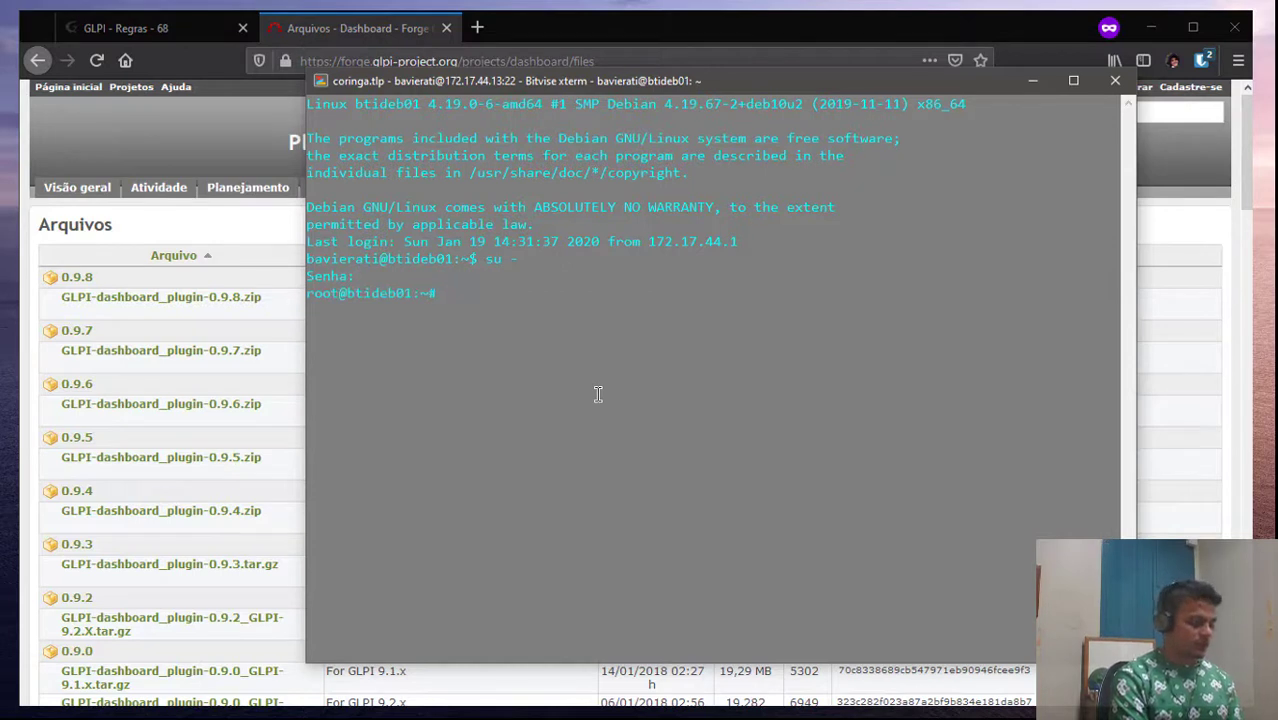
Change to /var/www/html/glpi/plugins/ and download the copied GLPI-dashboard_plugin-0.9.8.zip link with wget
text(cd /var/www/)
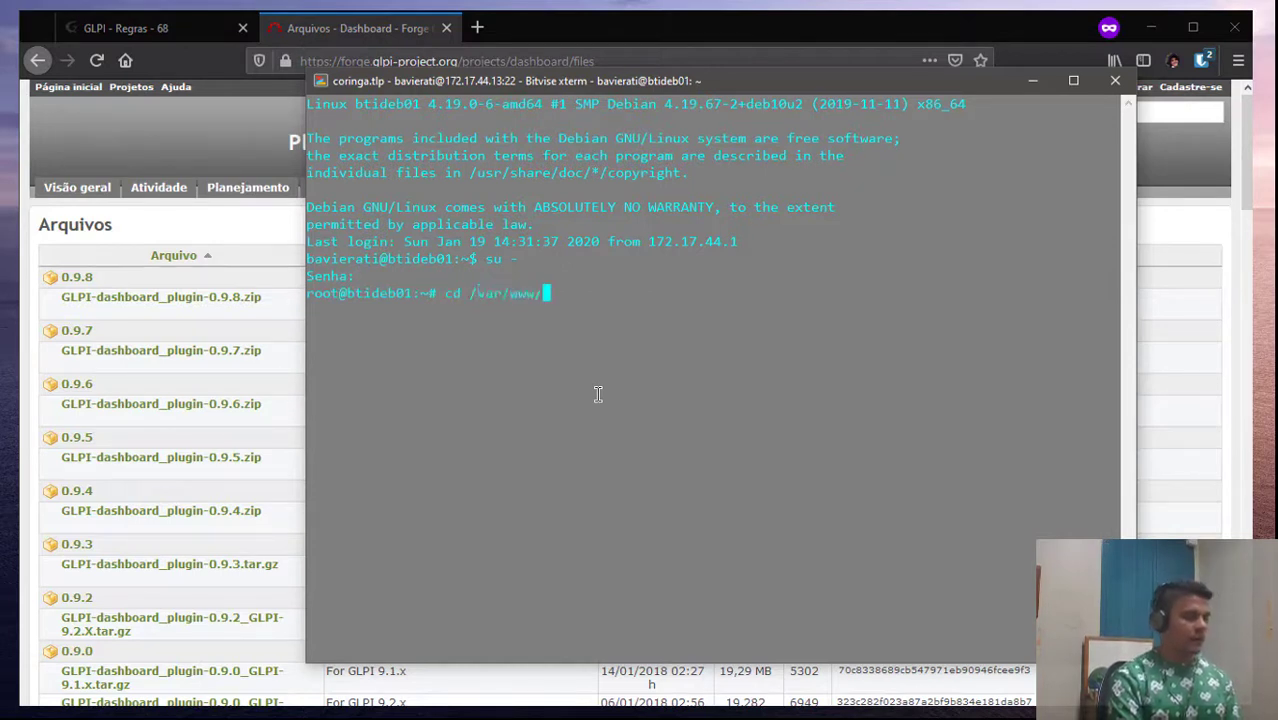
text(html/glpi)
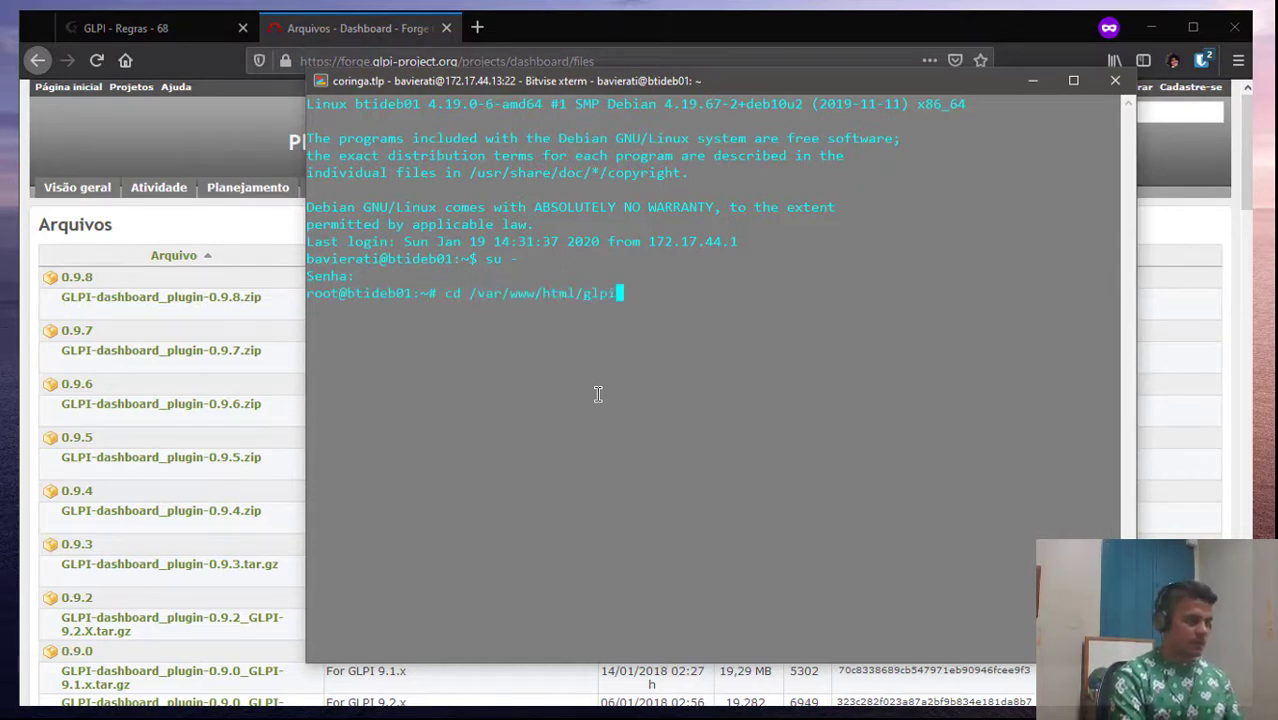
text(/plugins/)
key(Return)
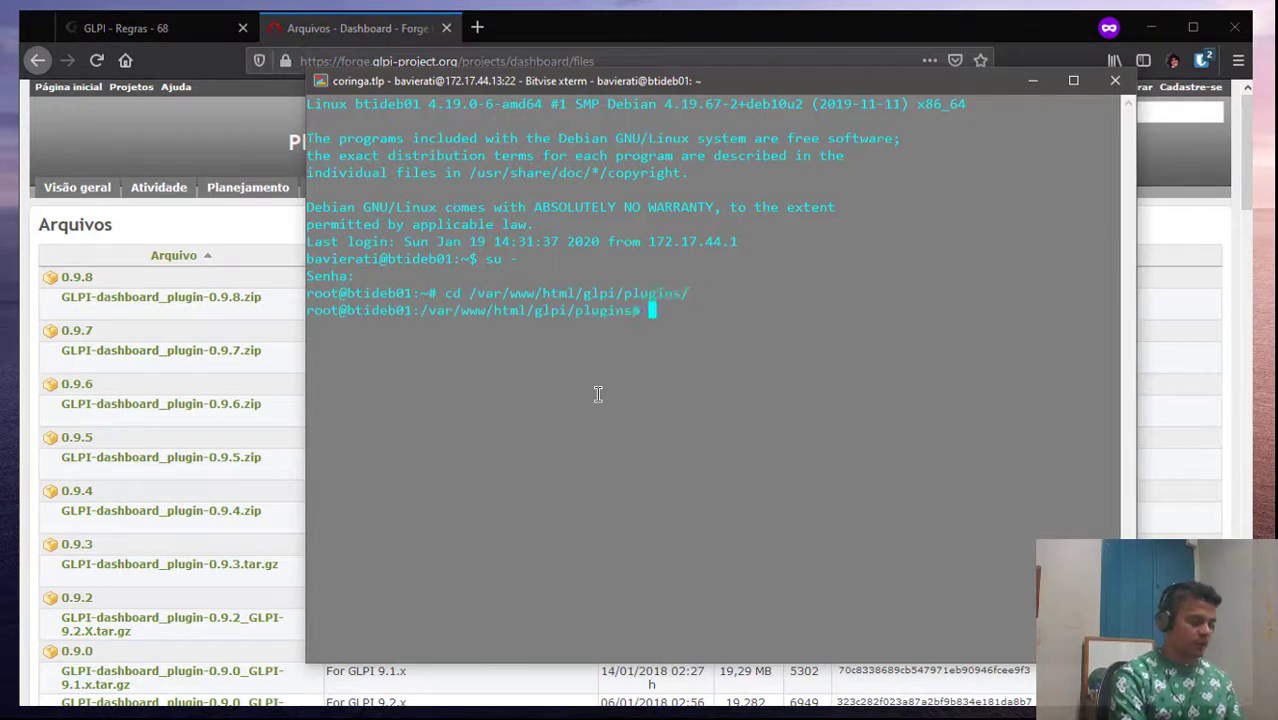
text(wget)
right_click(598, 394)
key(Return)
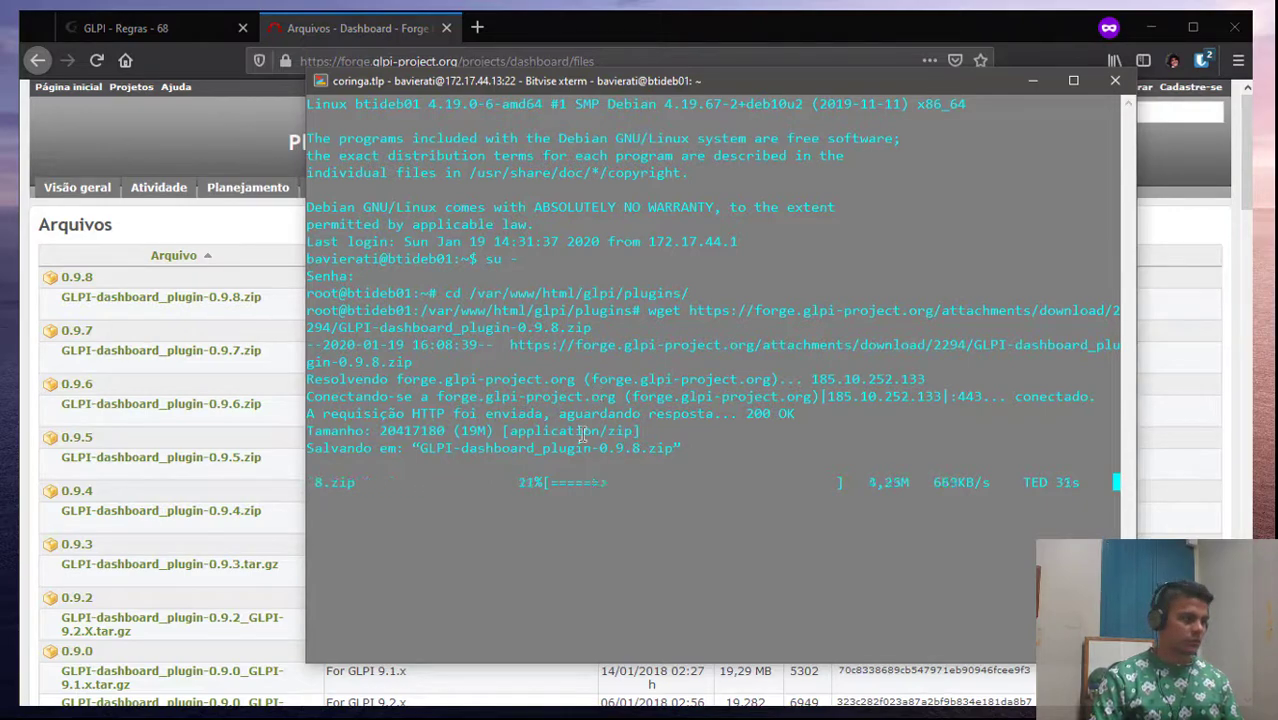
Open a second terminal console from Bitvise SSH Client and become root there with su -, entering the root password
key(alt+Tab)
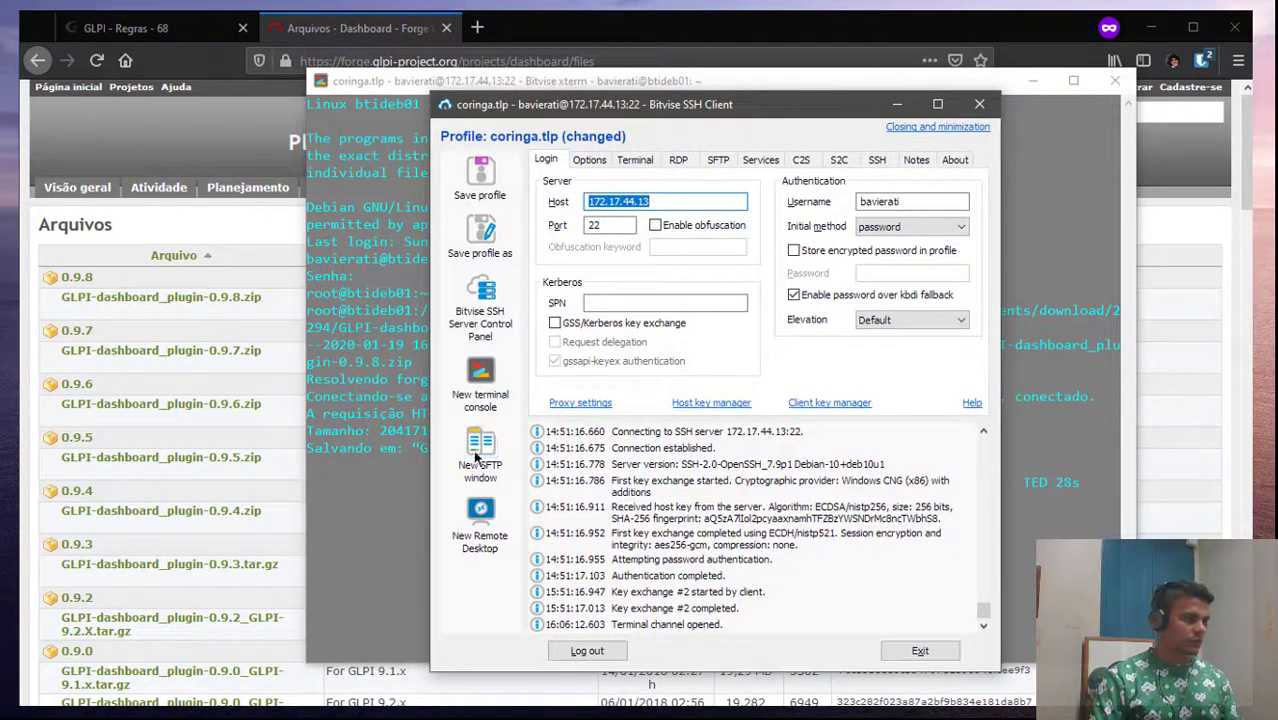
click(480, 375)
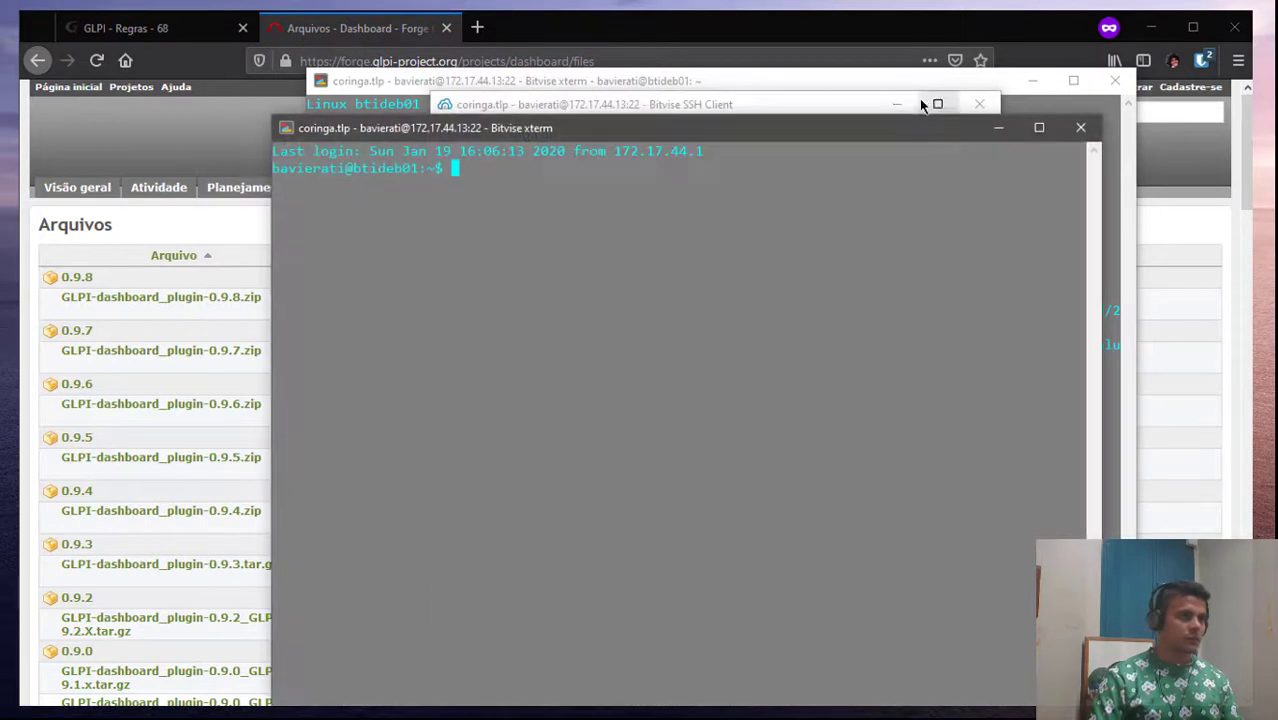
click(888, 110)
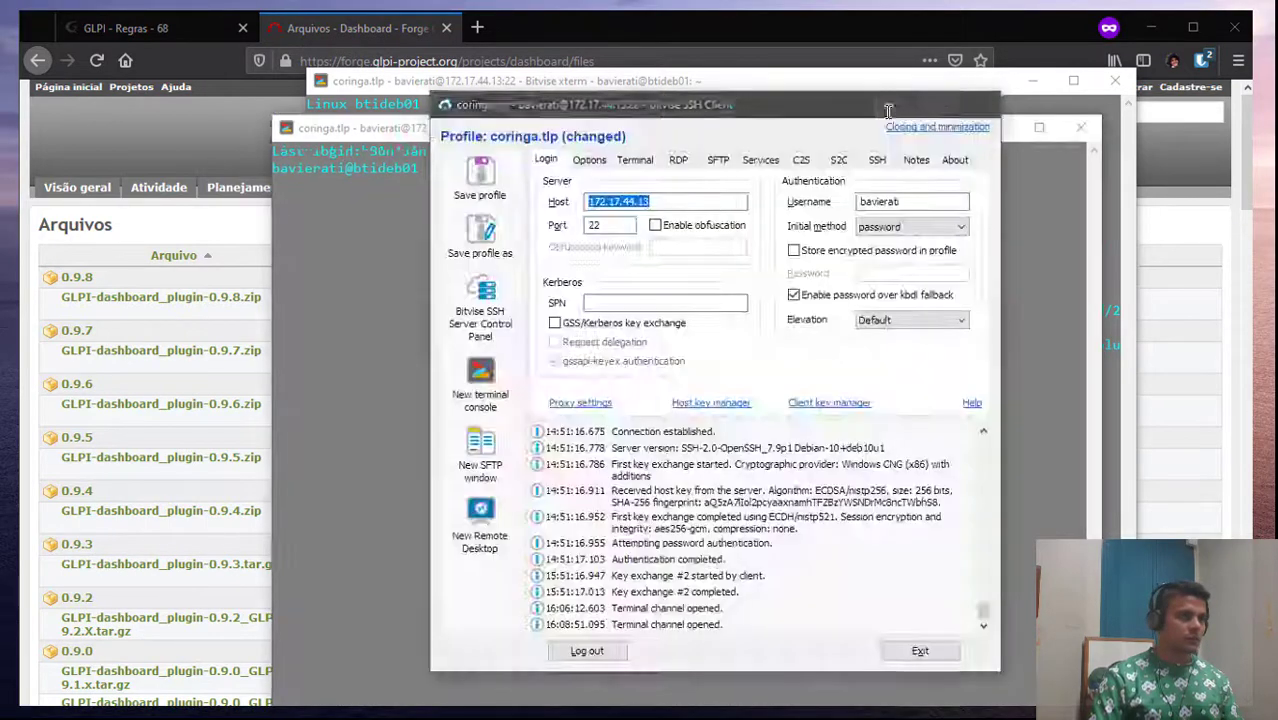
text(su)
key(Return)
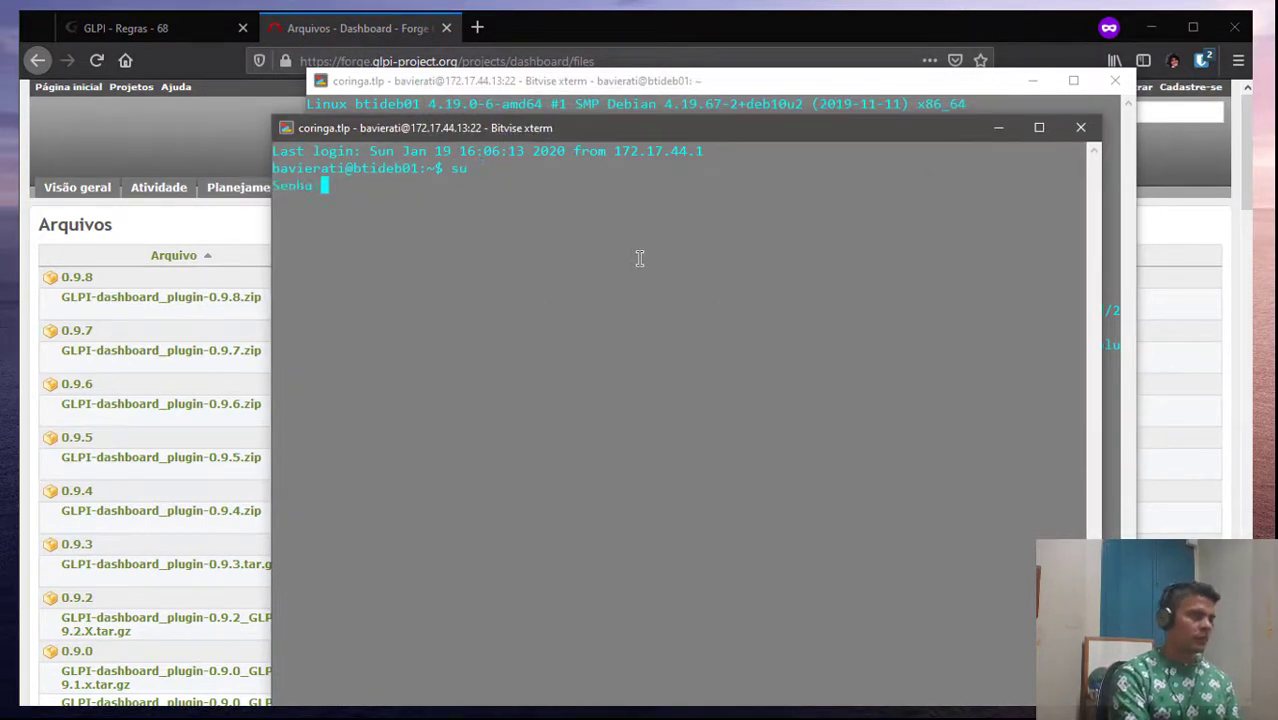
key(Return)
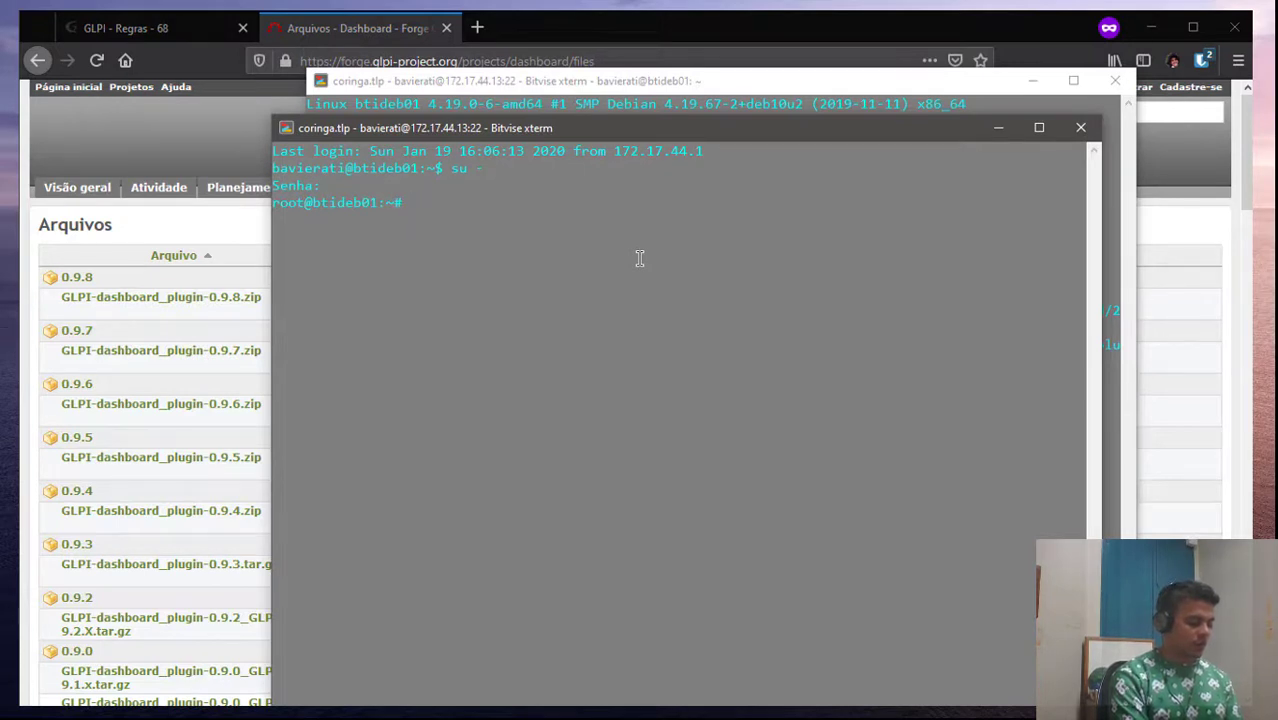
Install the unzip package with apt-get in the second terminal
text(apt-get install u)
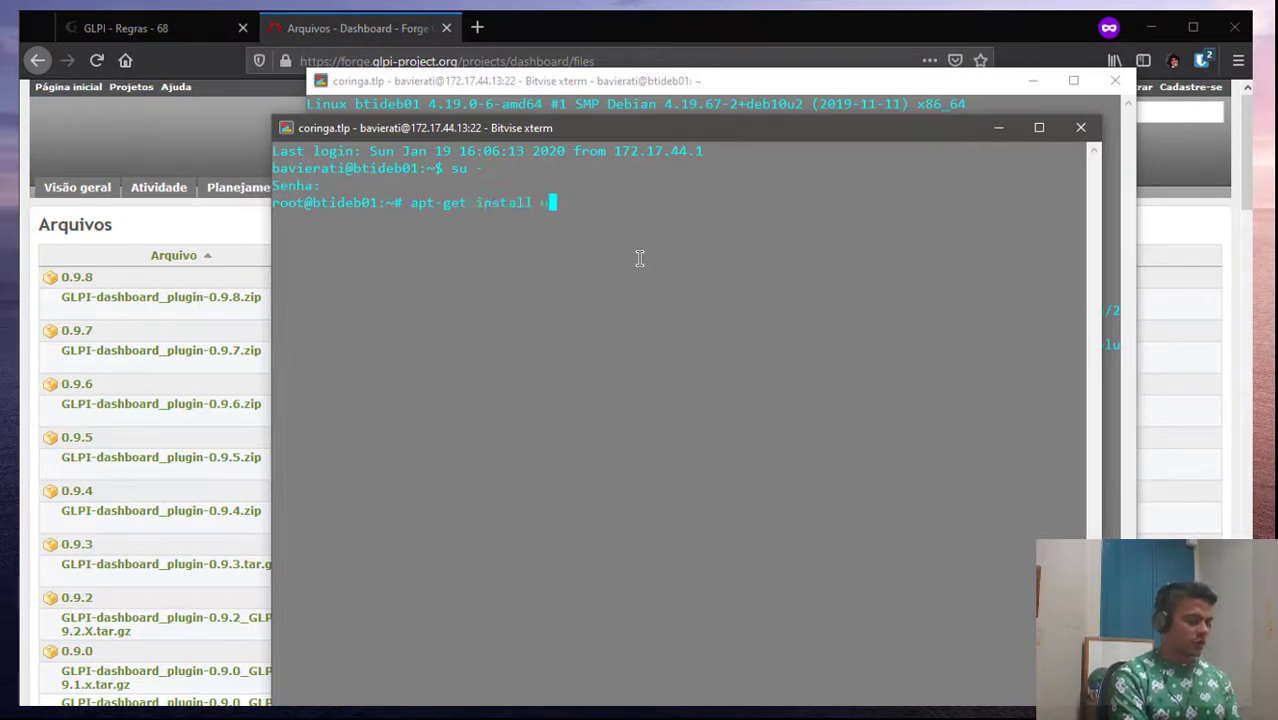
text(nzip)
key(Return)
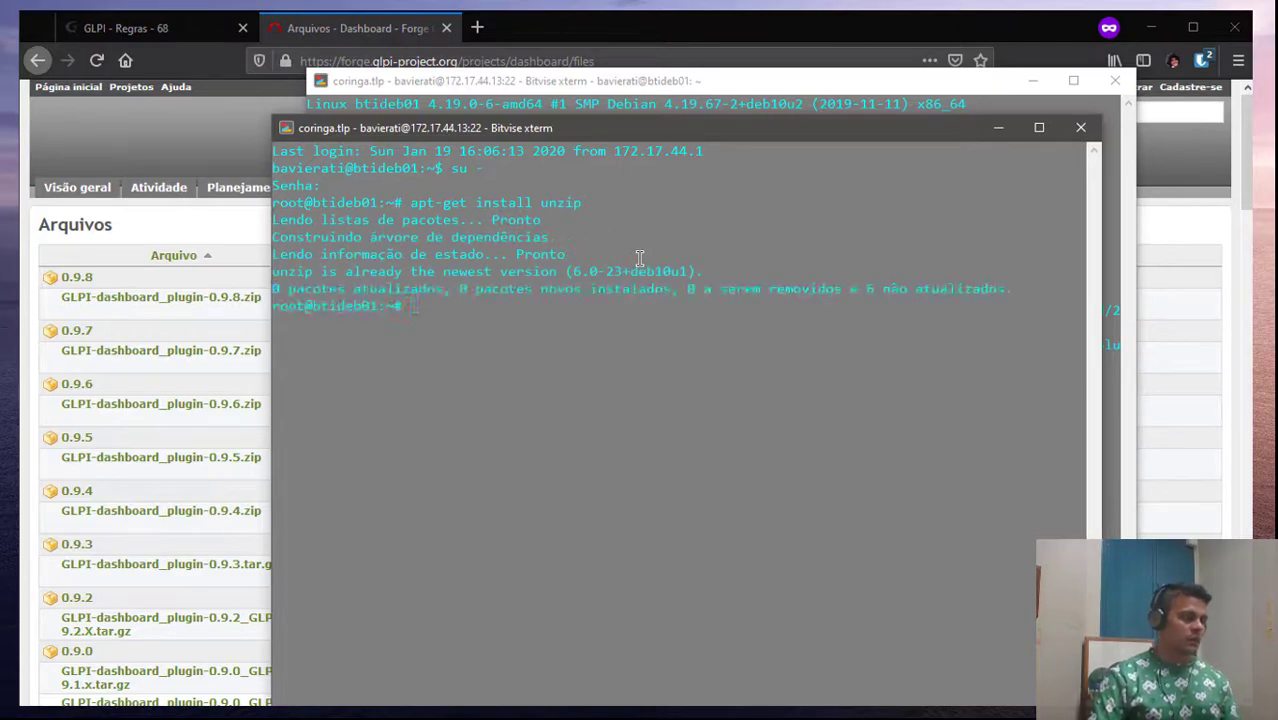
Return to the terminal used for the download and extract GLPI-dashboard_plugin-0.9.8.zip in the plugins folder with unzip
key(alt+Tab)
key(alt+Tab)
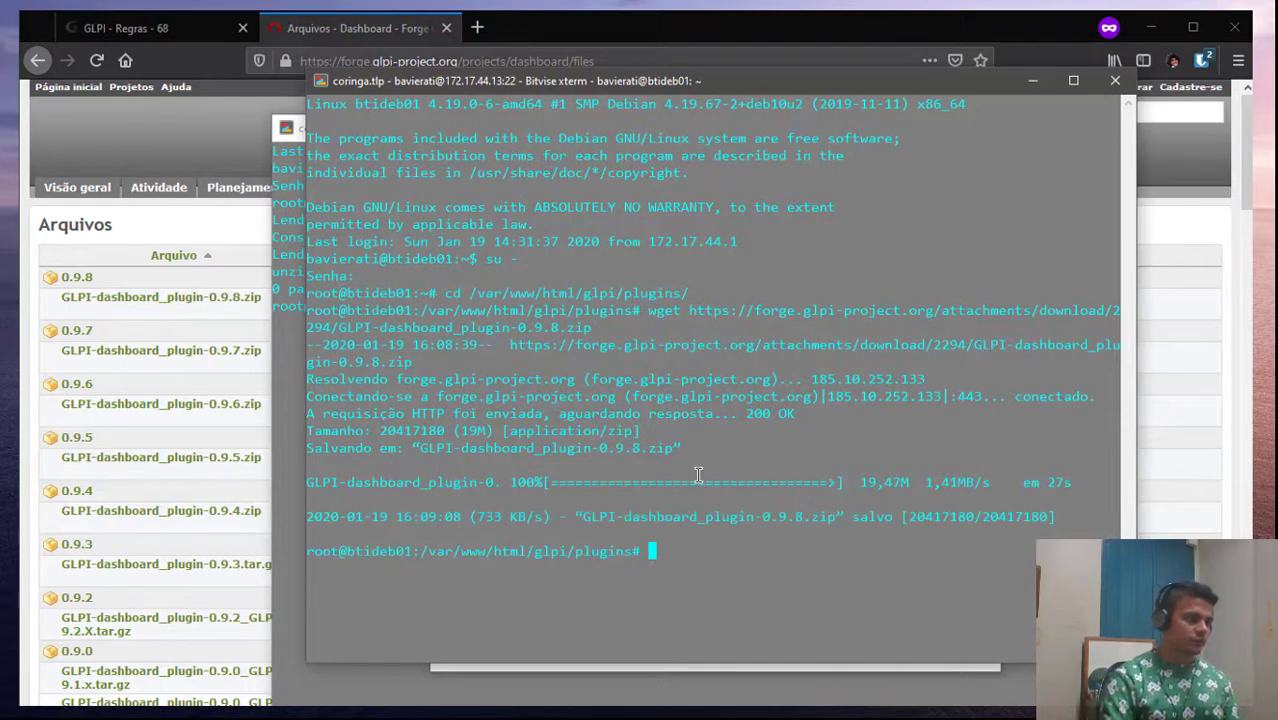
text(unzip)
text( GL)
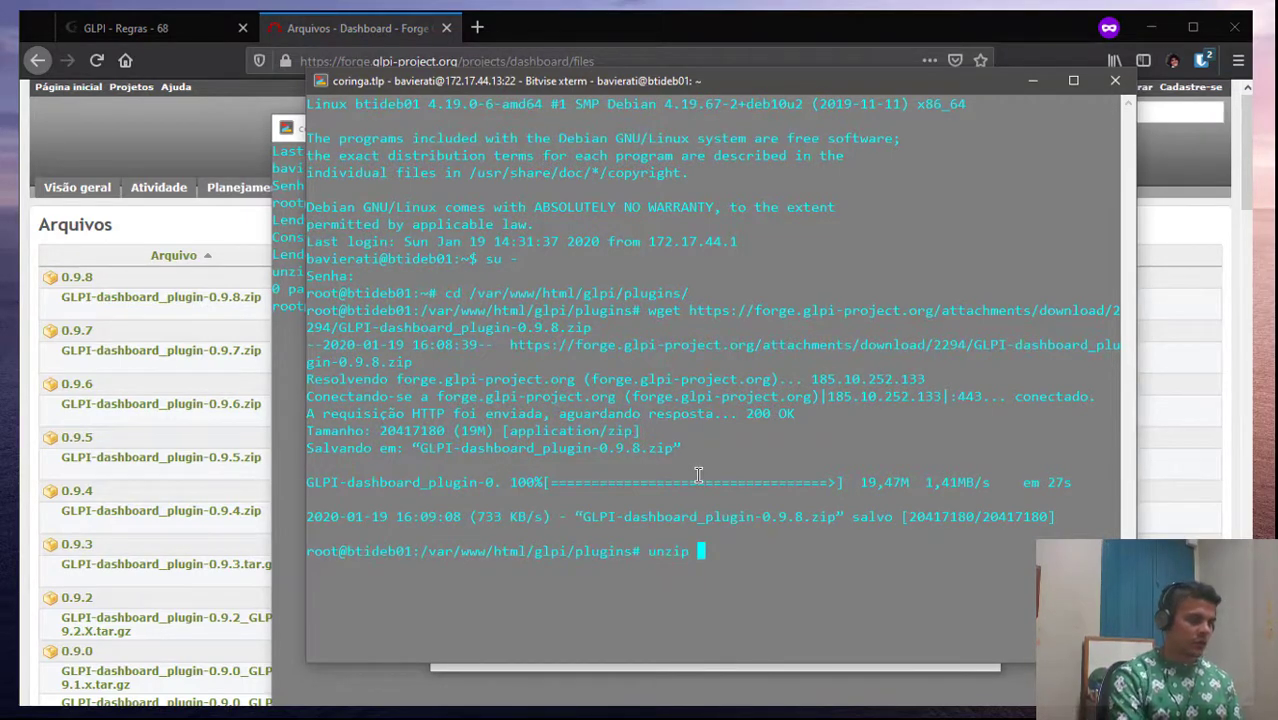
key(Tab)
key(Return)
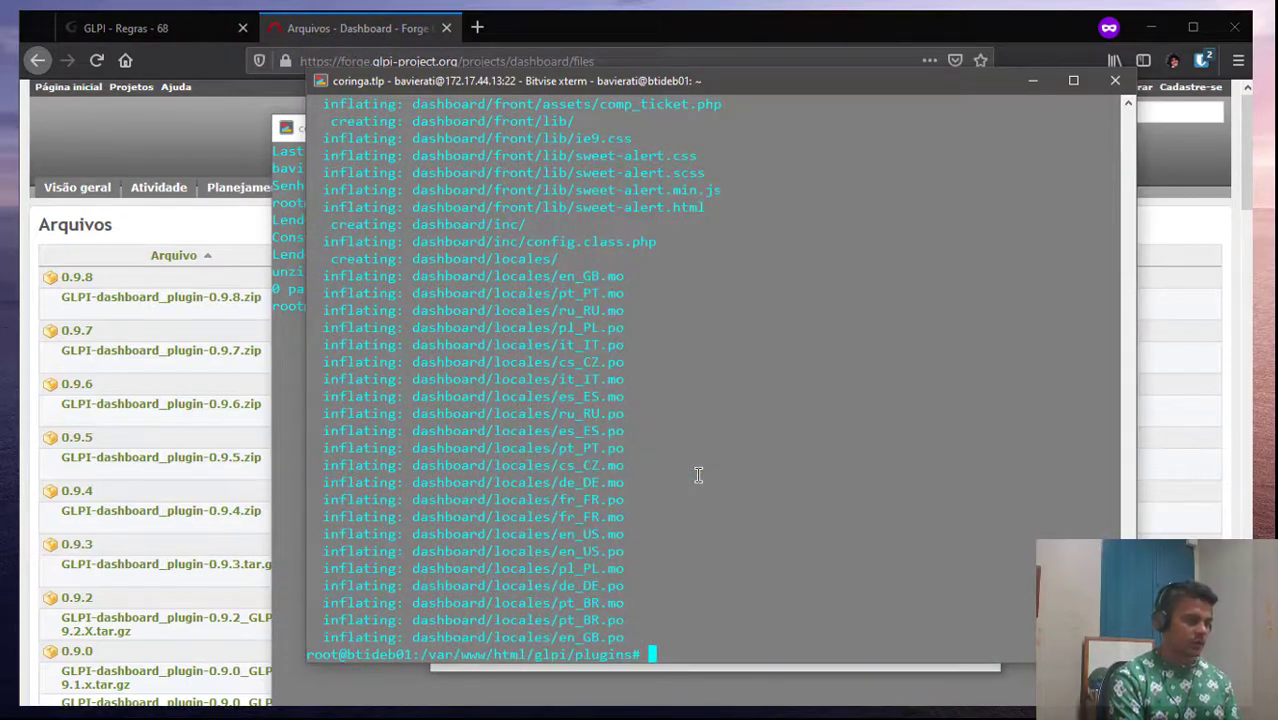
List the plugins folder and delete the GLPI-dashboard_plugin-0.9.8.zip archive with rm
text(ls)
key(Return)
text(rm )
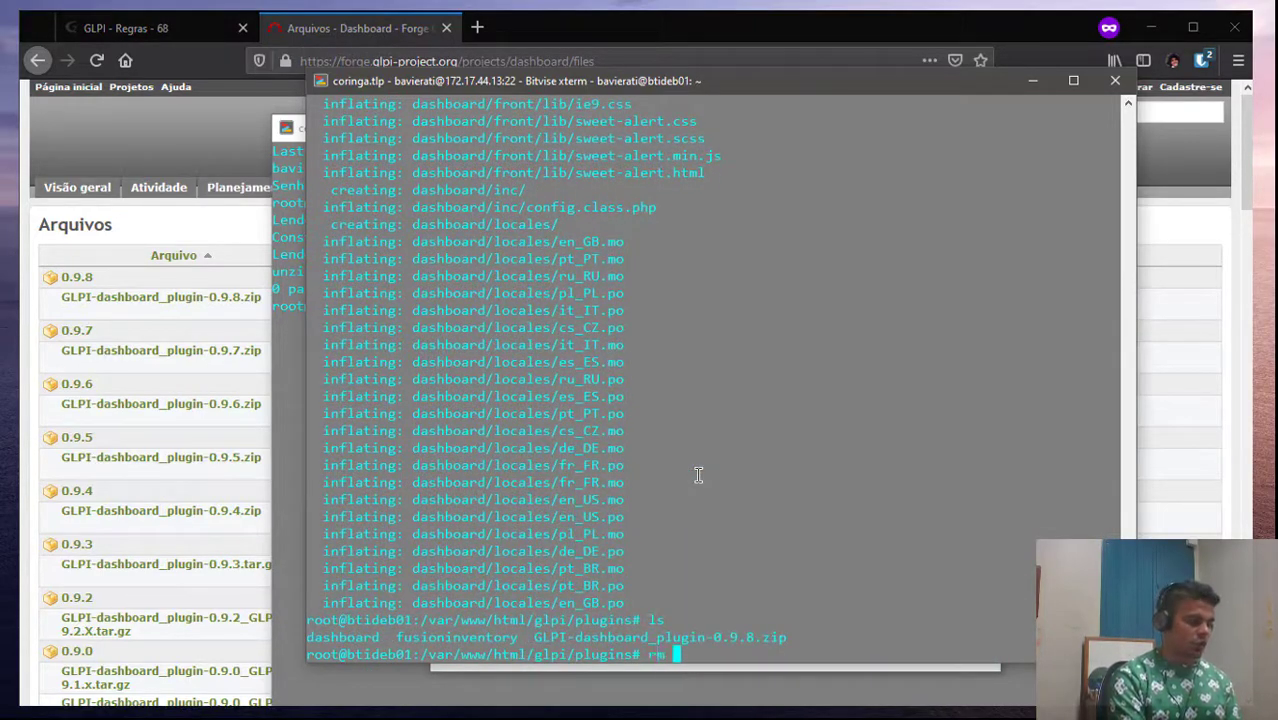
text(GL)
key(Tab)
key(Return)
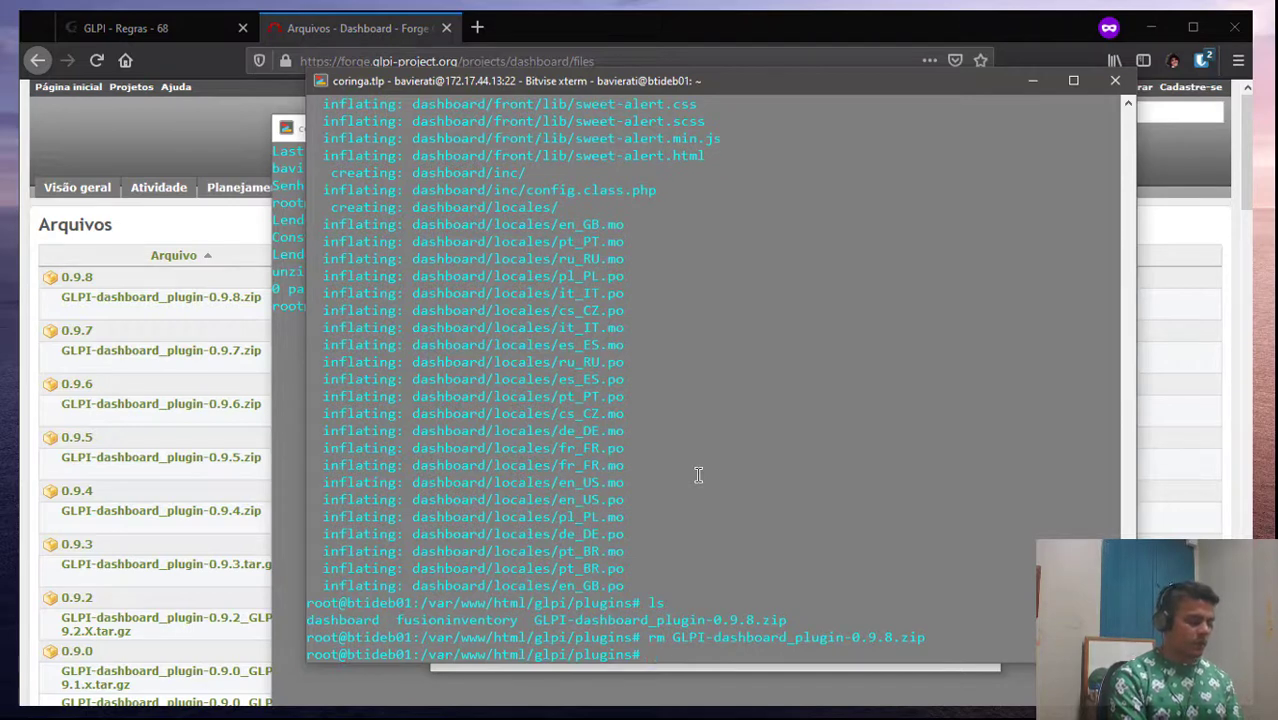
Go up to /var/www/html and set permissions 775 recursively on the glpi folder with chmod -Rf
text(cd ..)
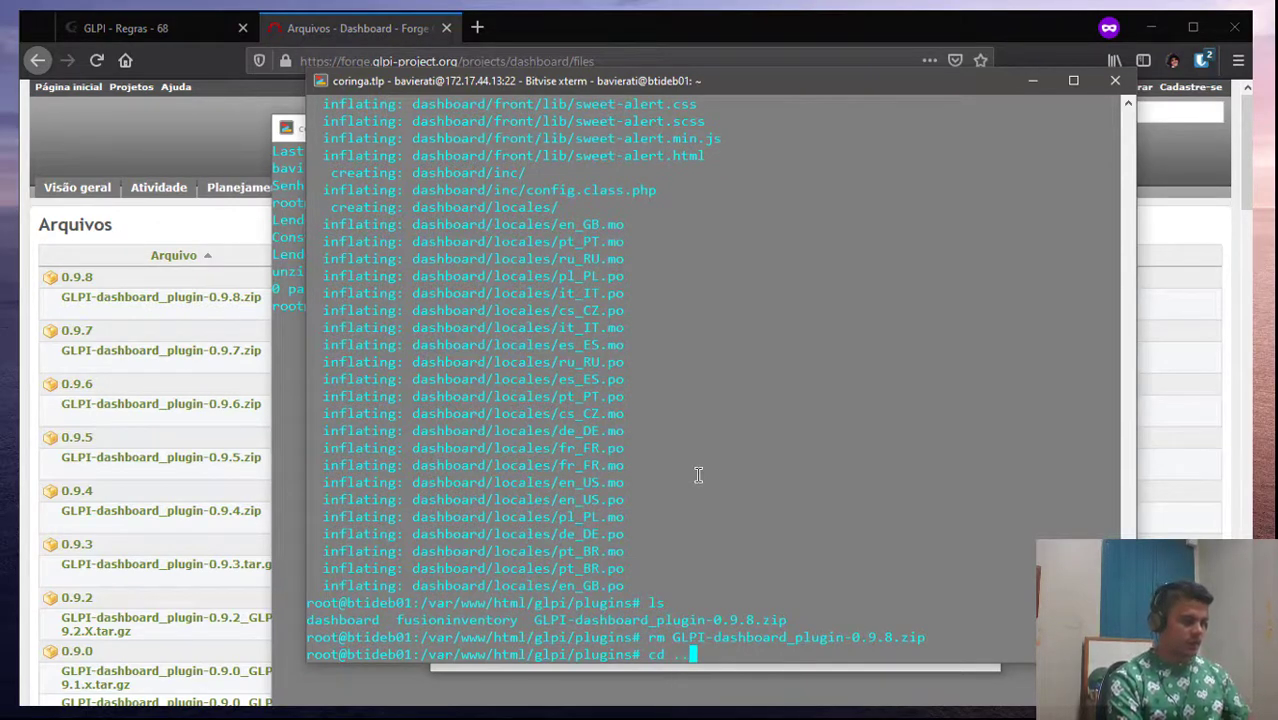
key(Return)
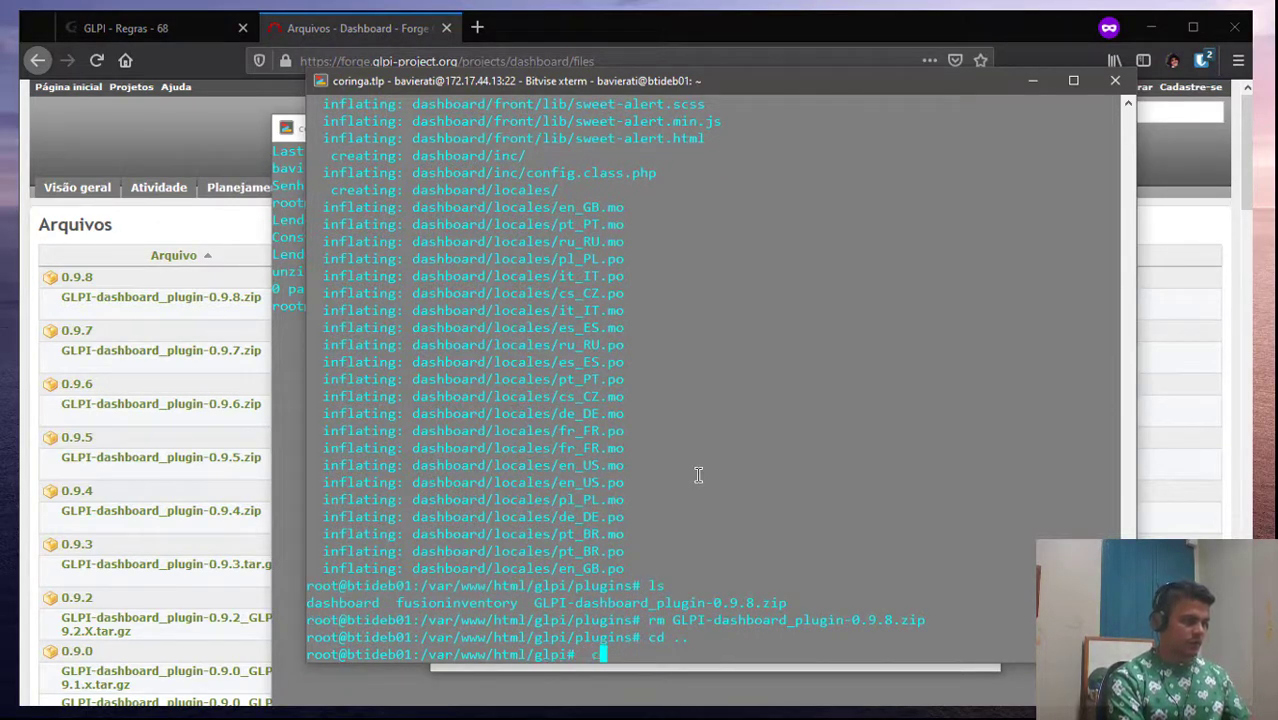
text(cd ..)
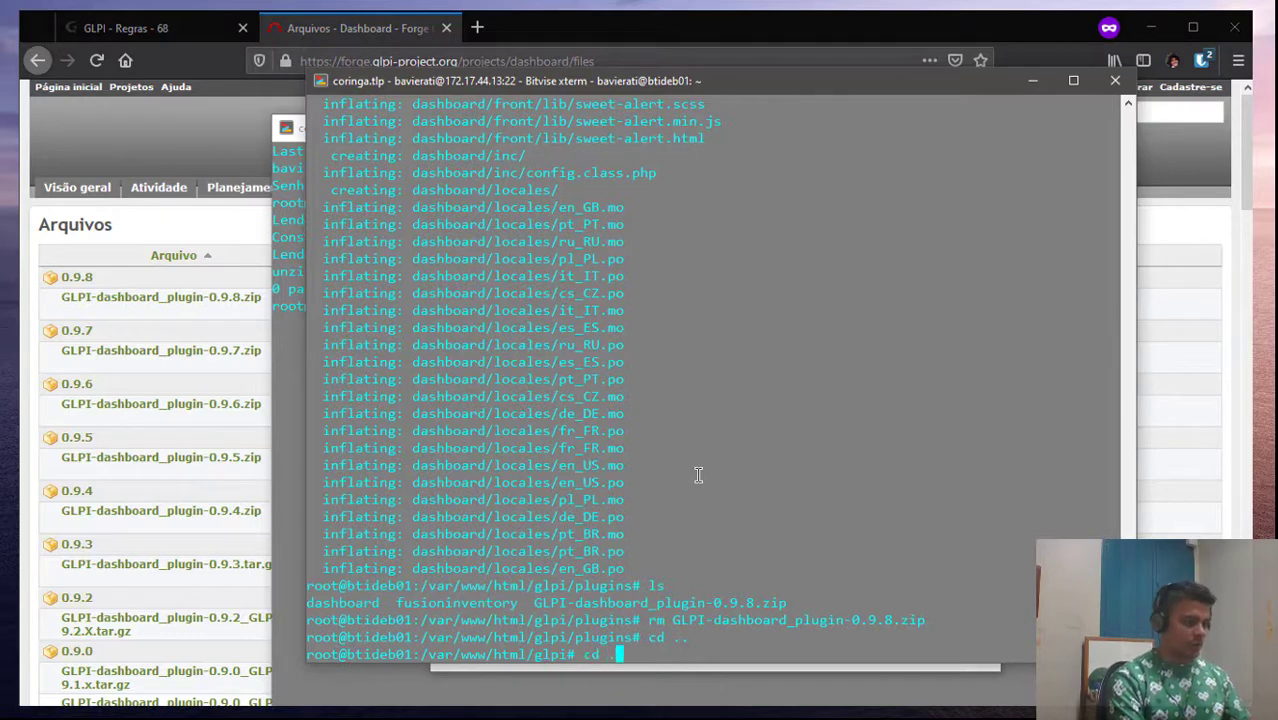
key(Return)
key(ctrl+r)
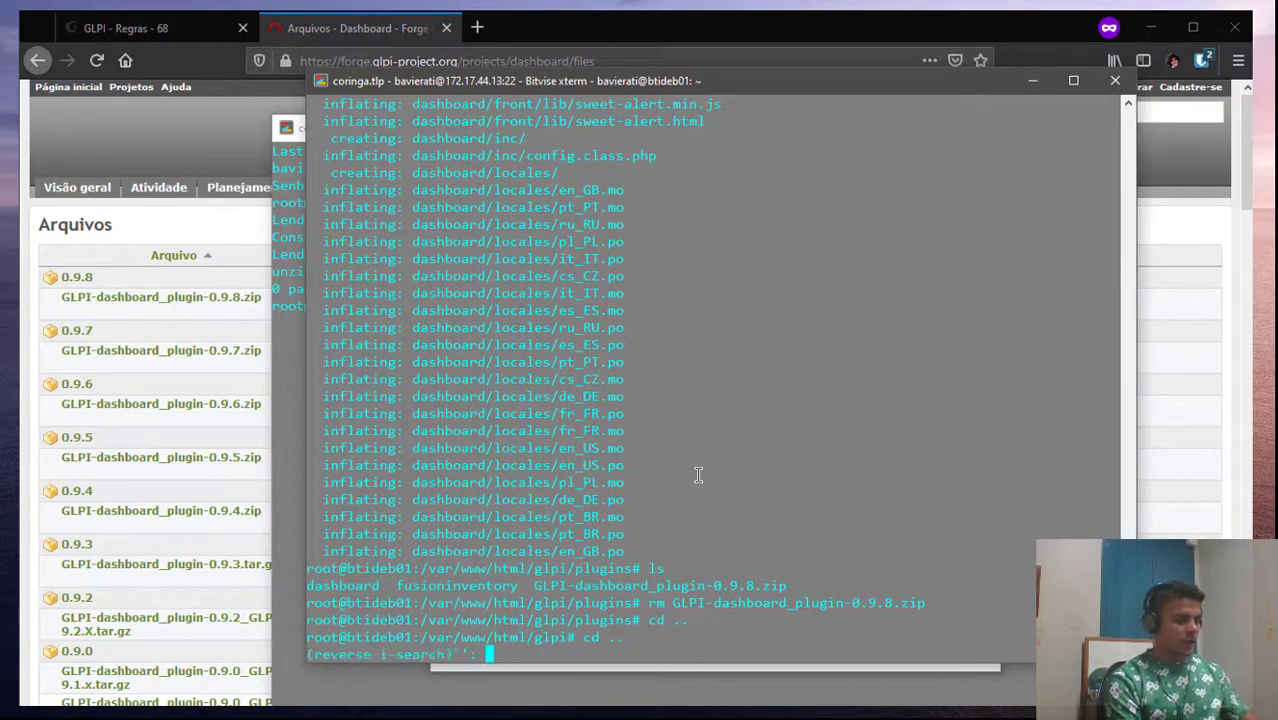
text(chmod)
key(Return)
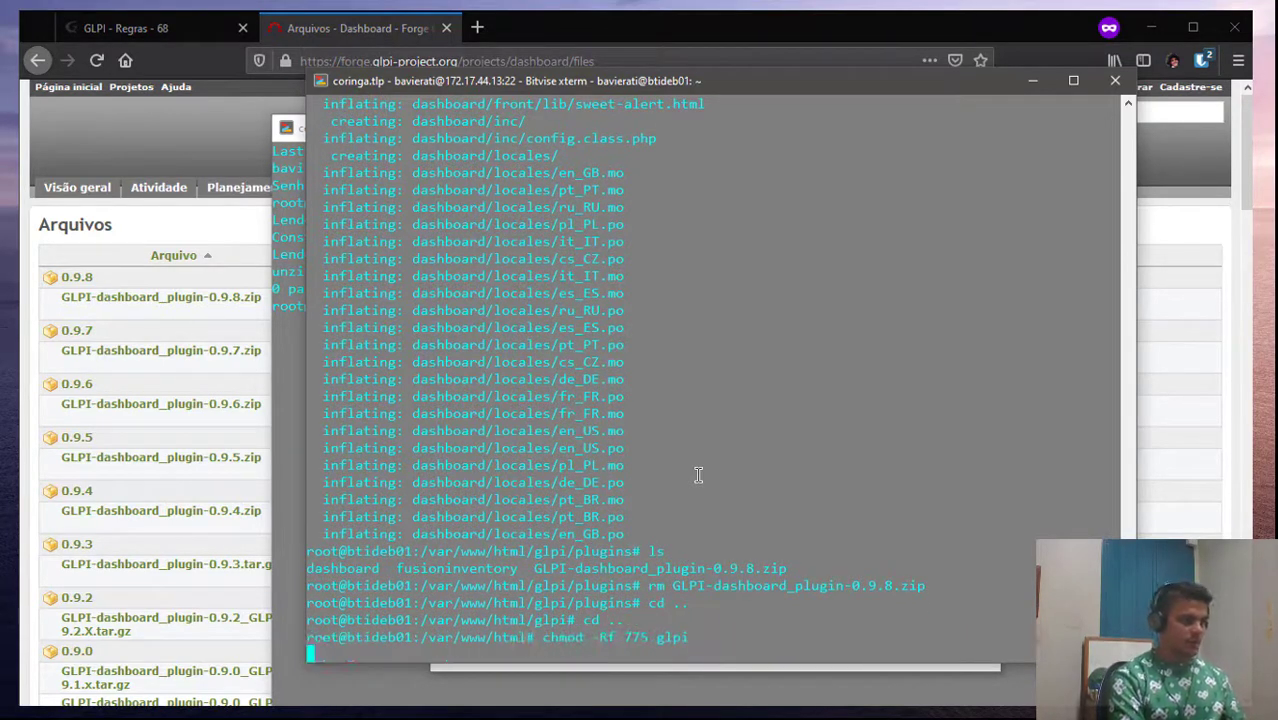
Recall the chown command from the shell history and make www-data the recursive owner of the glpi folder
key(ctrl+r)
text(cipw)
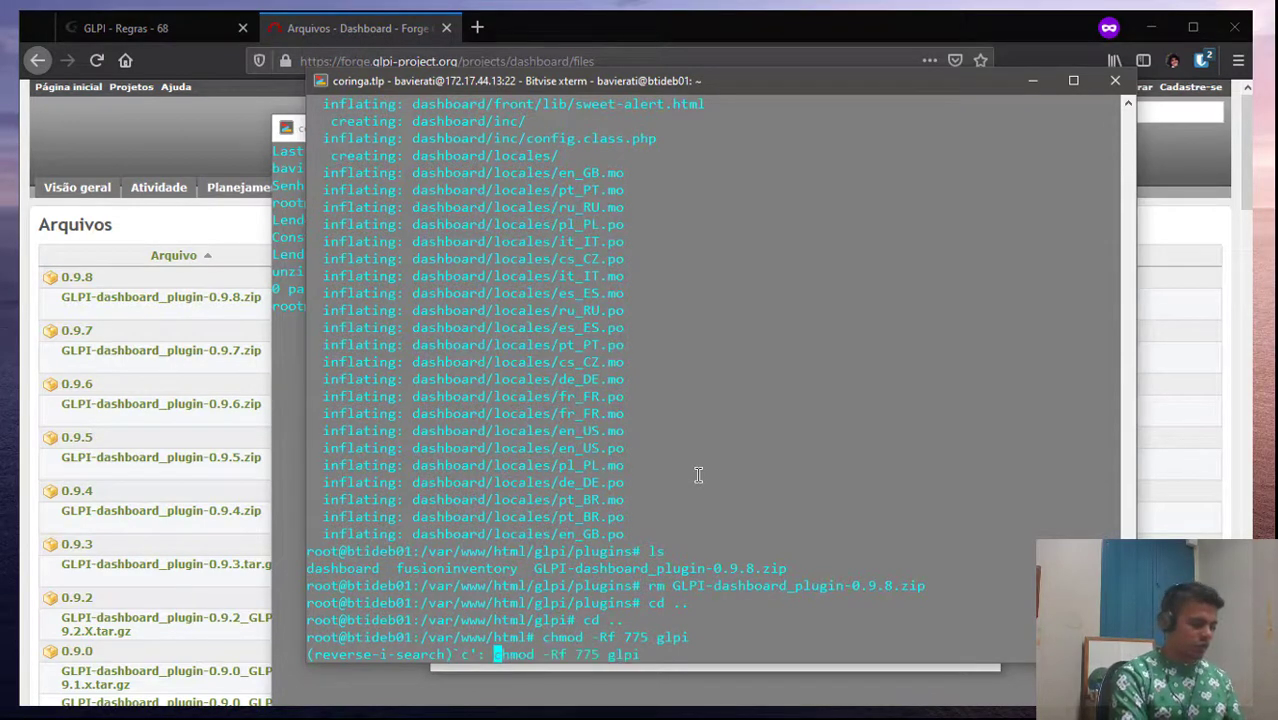
key(BackSpace)
key(BackSpace)
key(BackSpace)
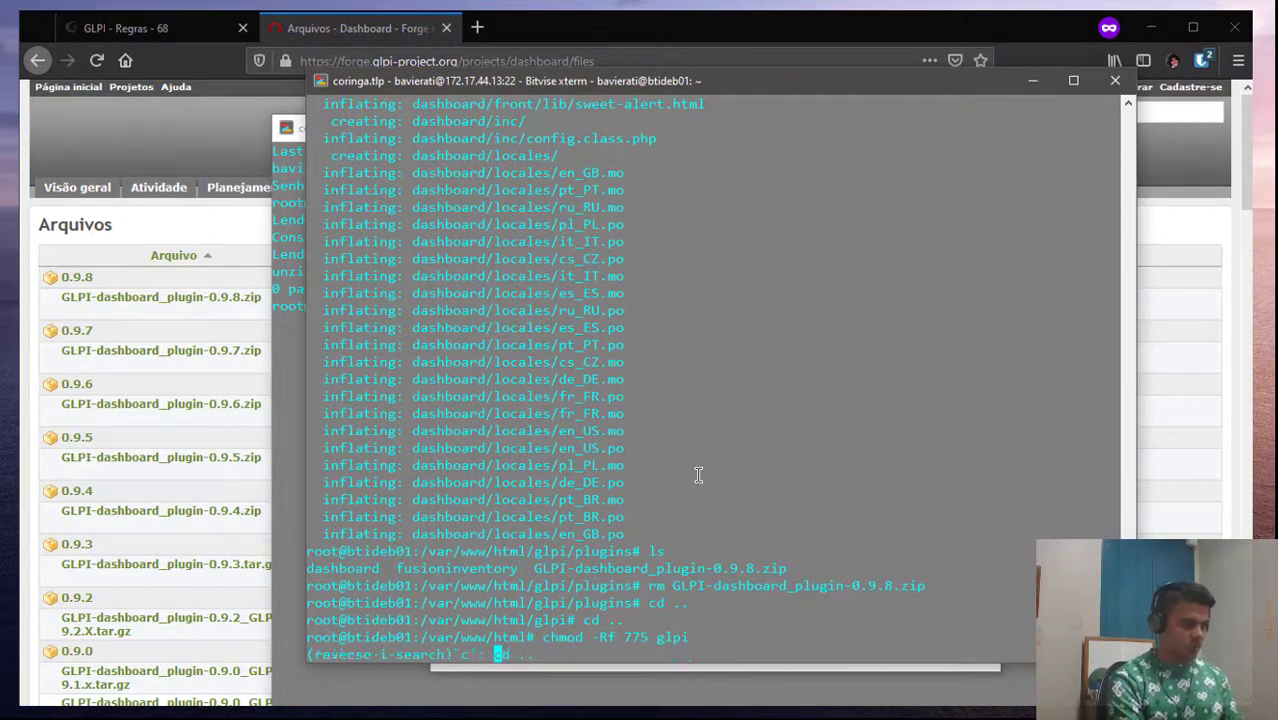
text(how)
key(Return)
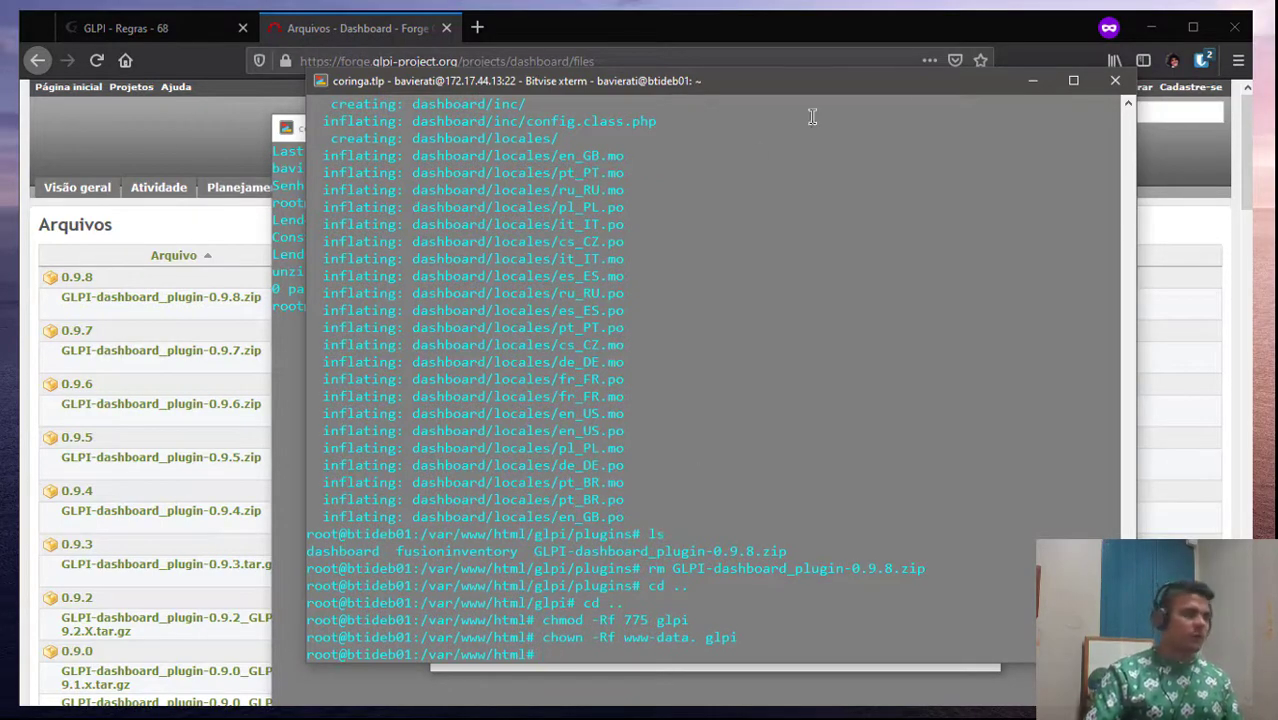
Minimise the terminal and Bitvise SSH Client windows and switch to the GLPI page in Firefox
click(1036, 80)
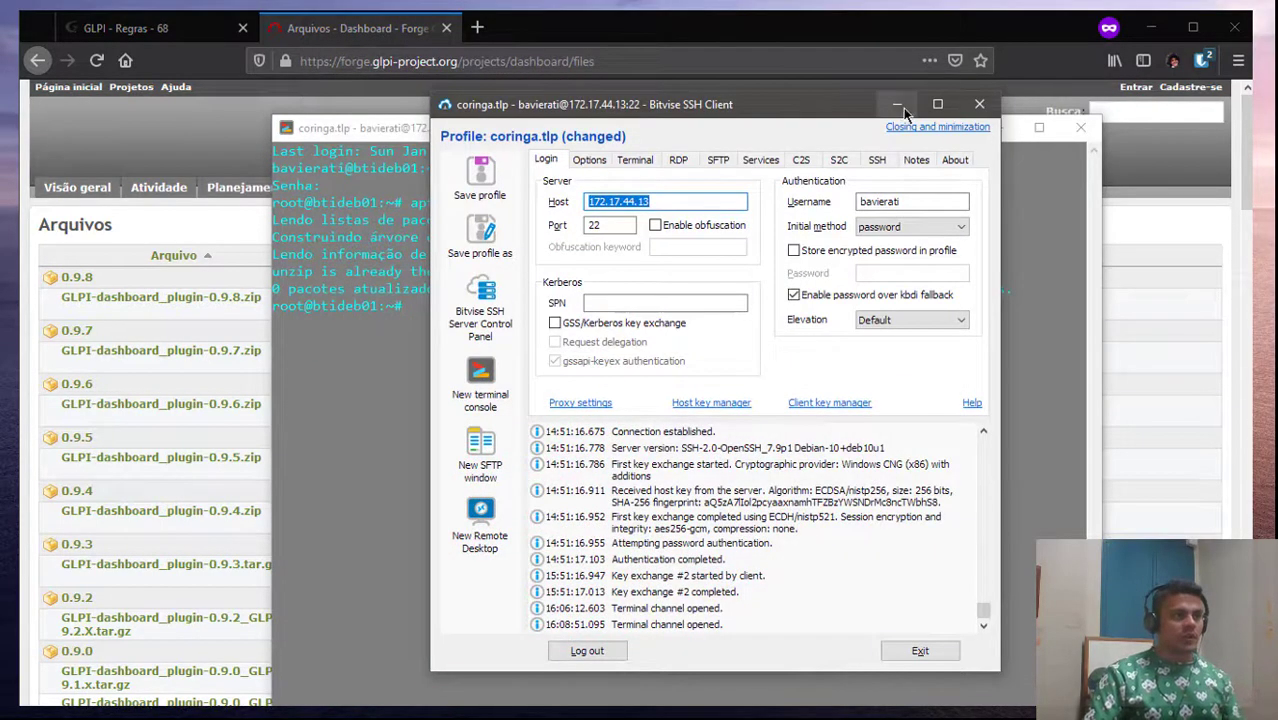
click(897, 106)
click(998, 131)
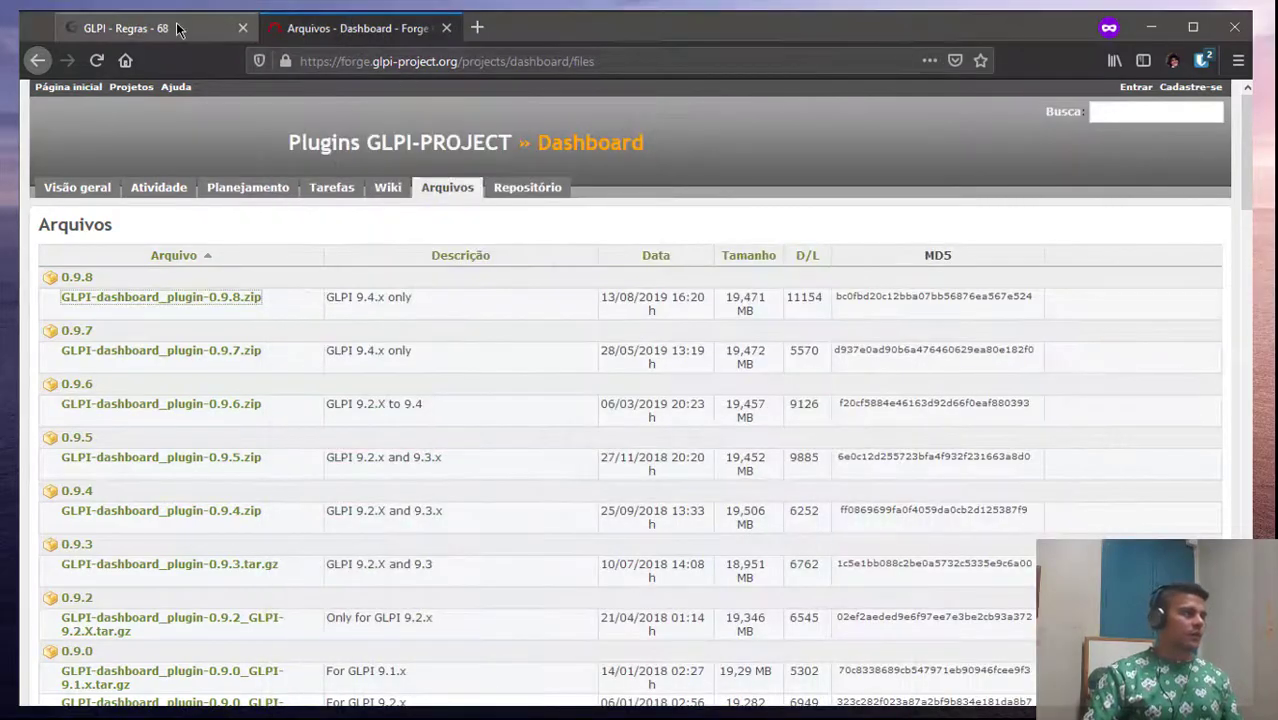
key(alt+Tab)
key(alt+Tab)
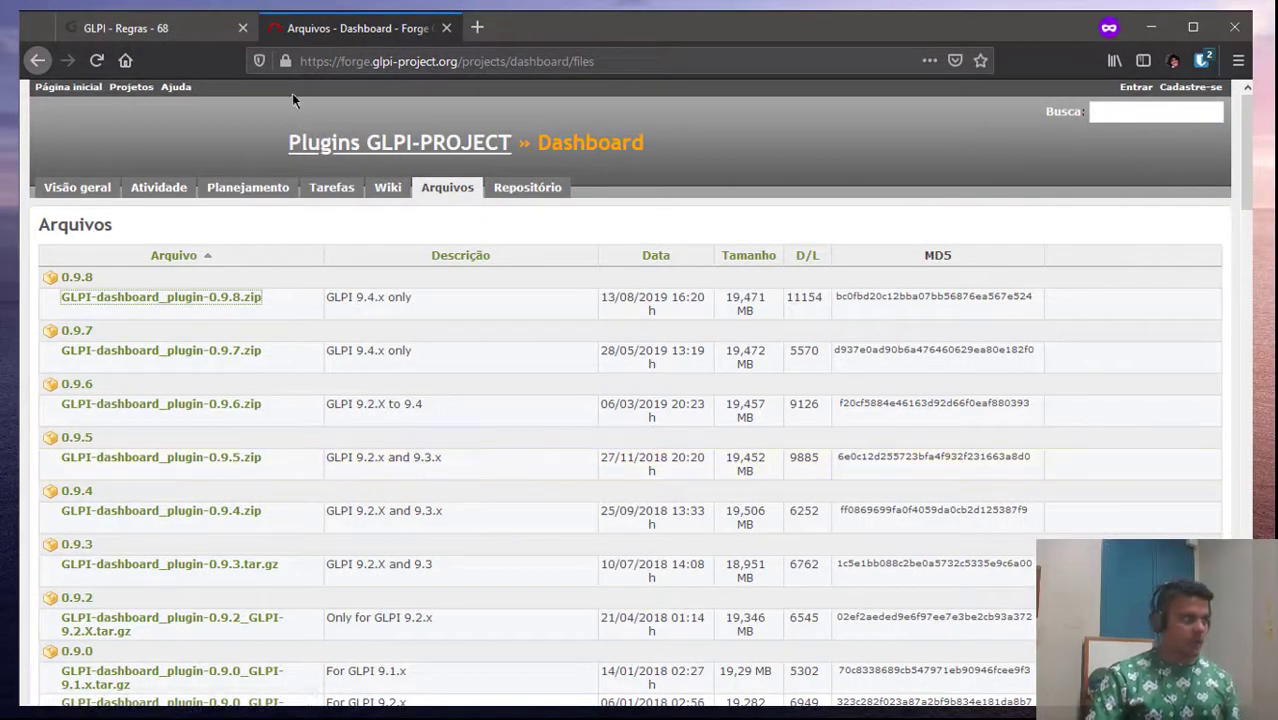
click(140, 30)
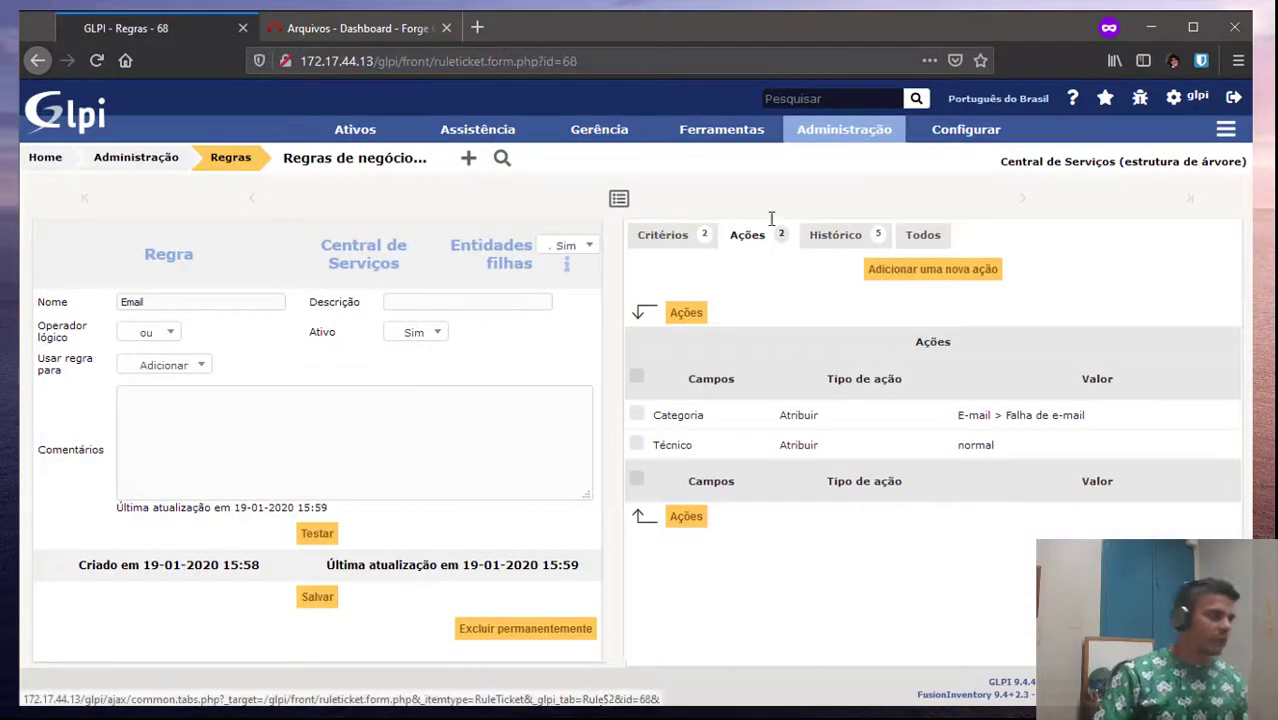
Open GLPI's plug-ins list, then install and enable the Painel (dashboard) plugin
mouse_move(966, 129)
click(1112, 268)
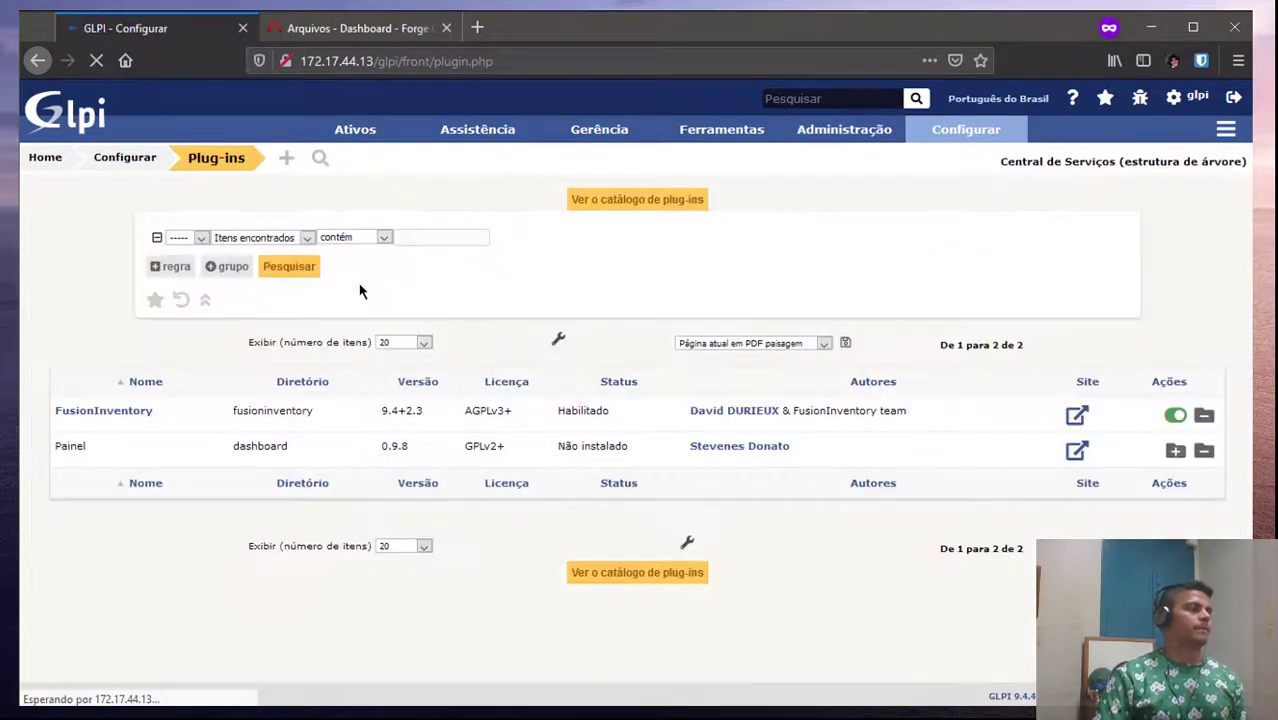
click(1177, 427)
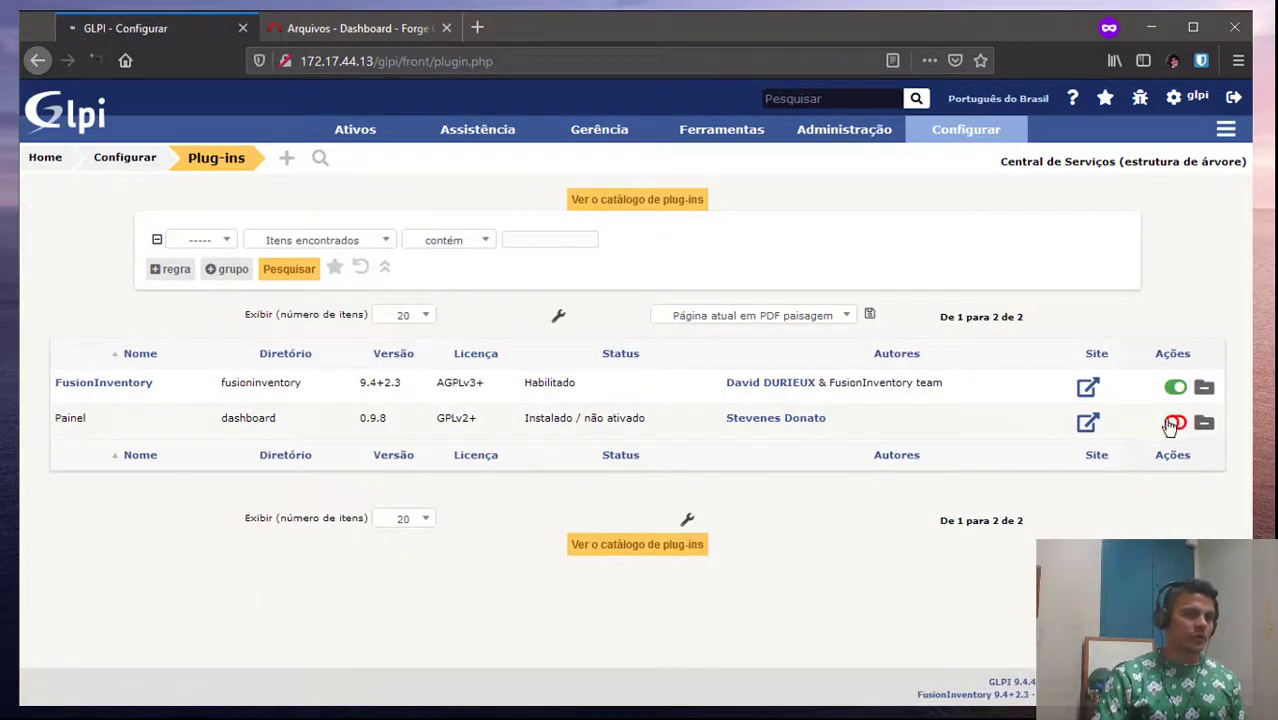
click(1174, 424)
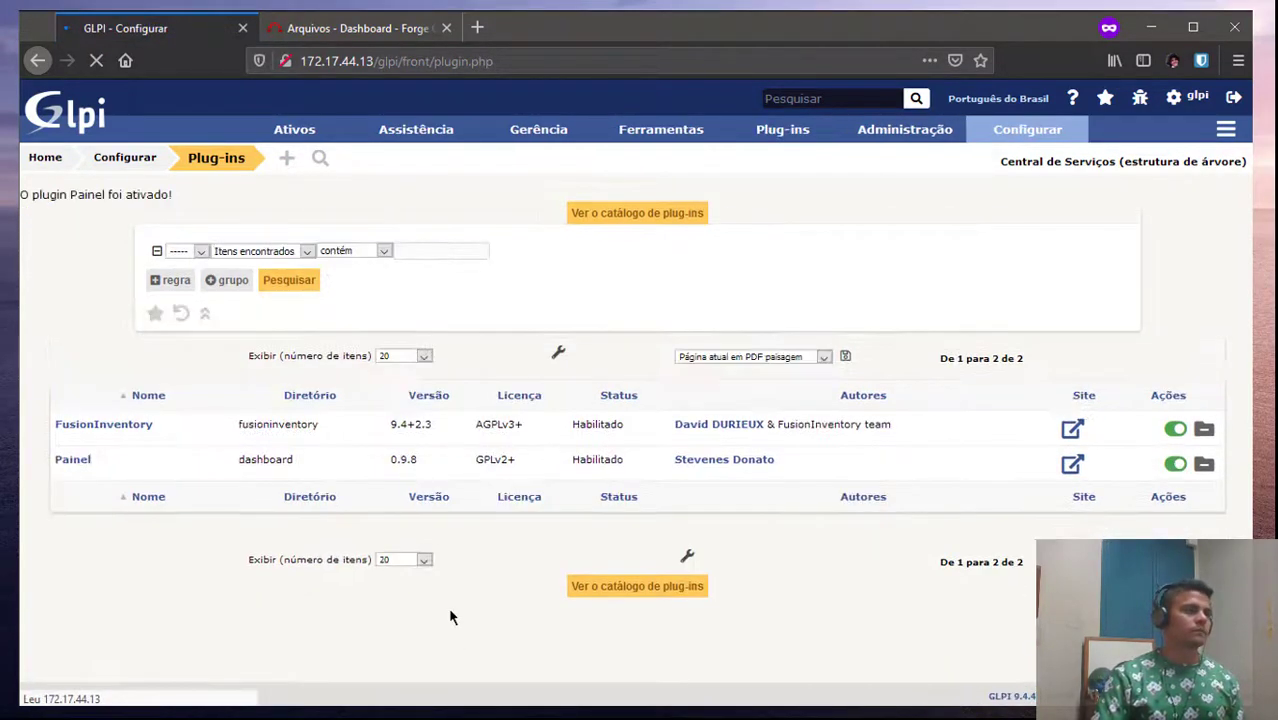
Open the Painel plugin's dashboard and view its ticket metrics page
mouse_move(782, 131)
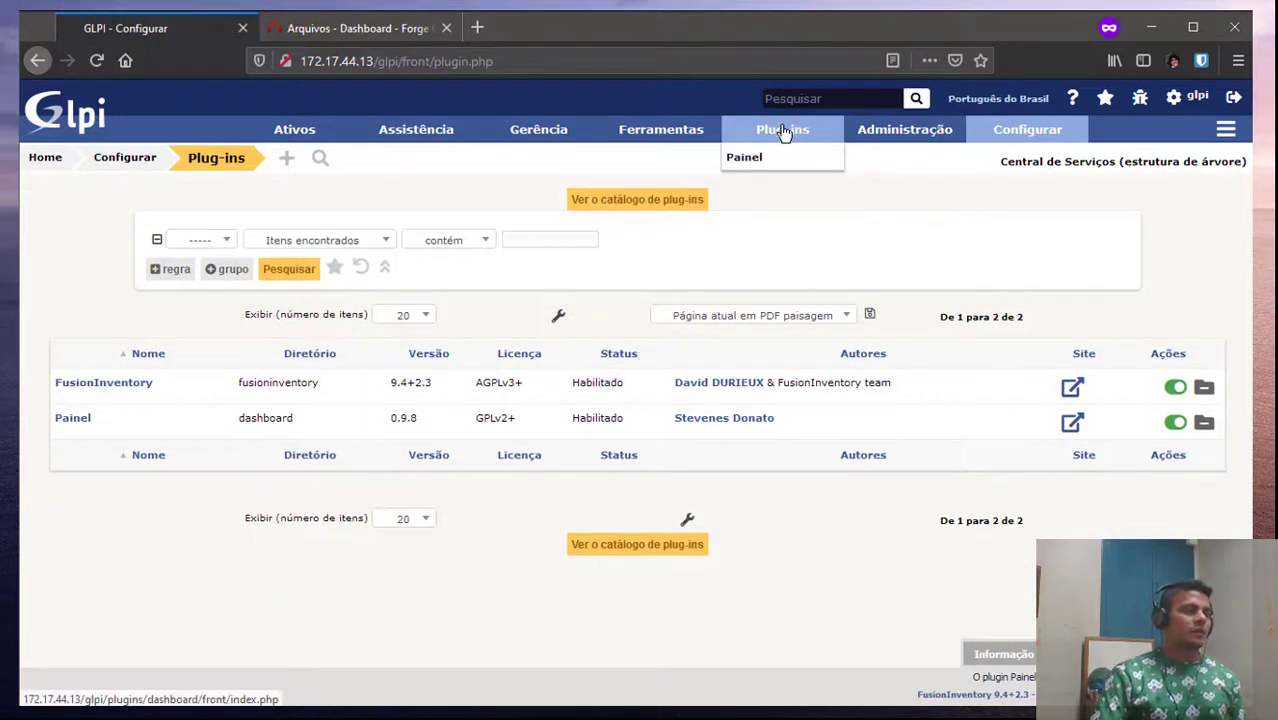
click(765, 156)
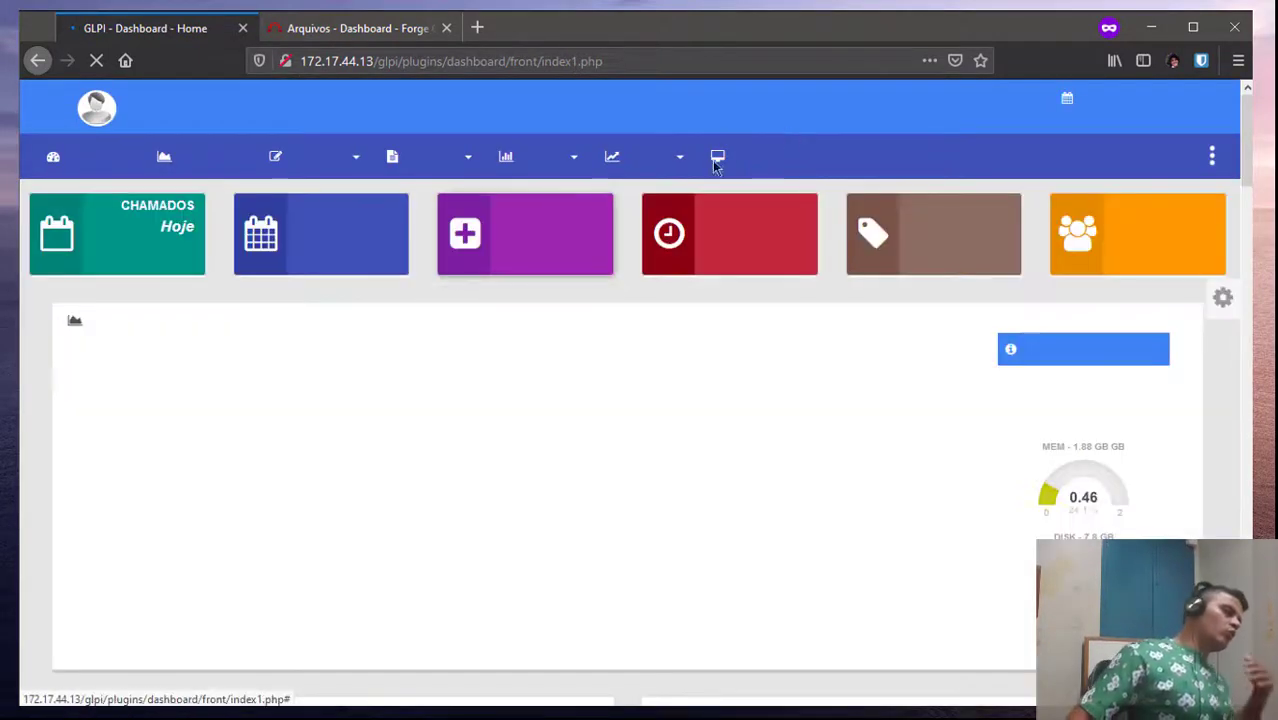
click(615, 172)
click(616, 192)
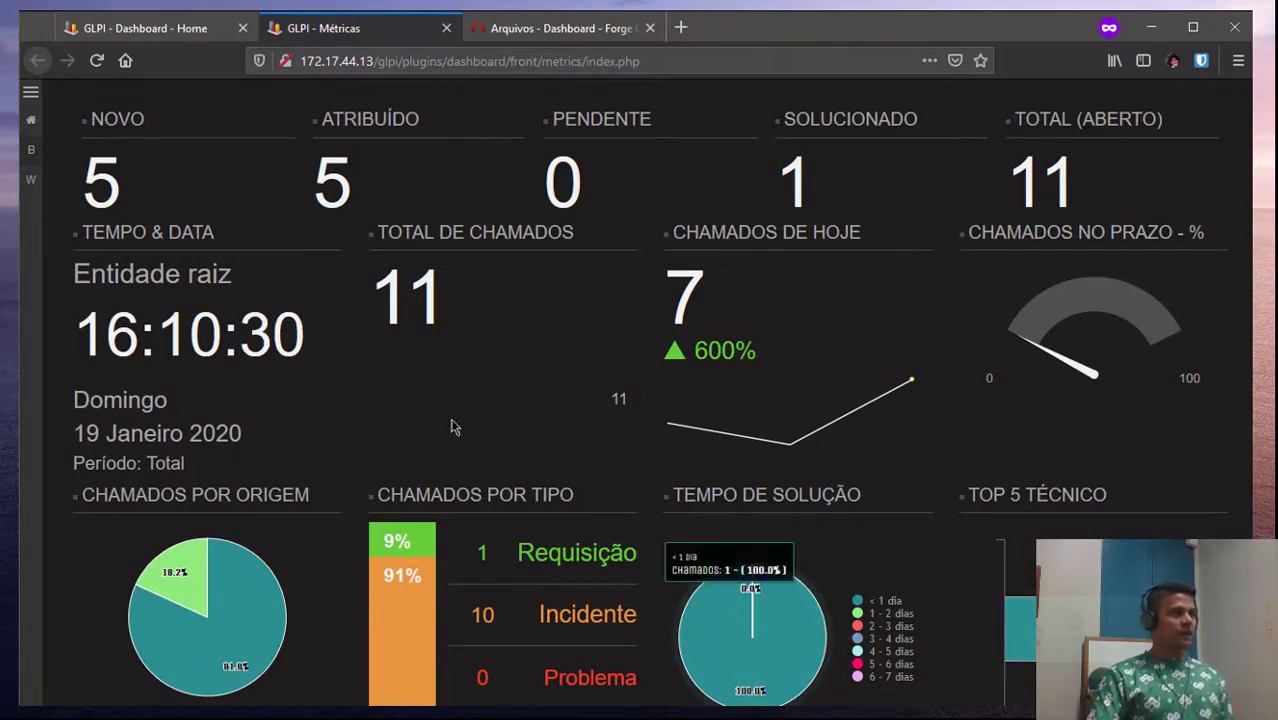
Return to the plugin's dashboard home and open the general list of open tickets (Chamados, Geral)
click(147, 36)
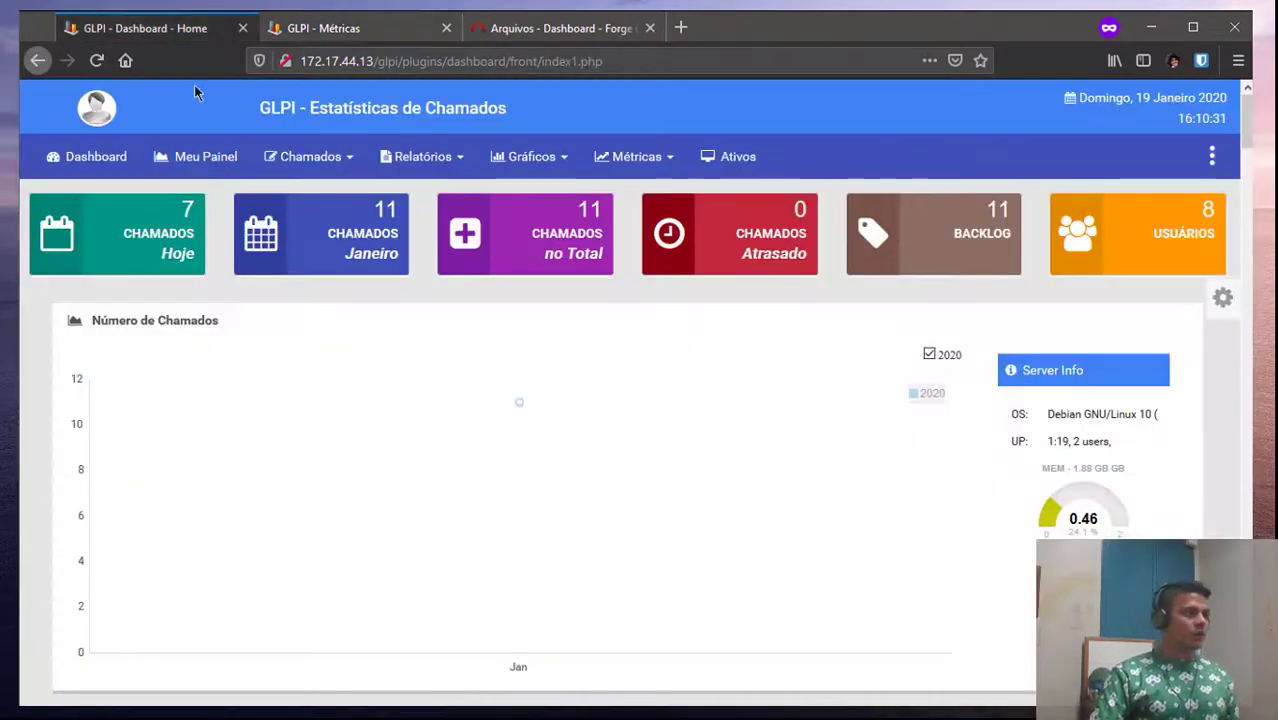
click(288, 160)
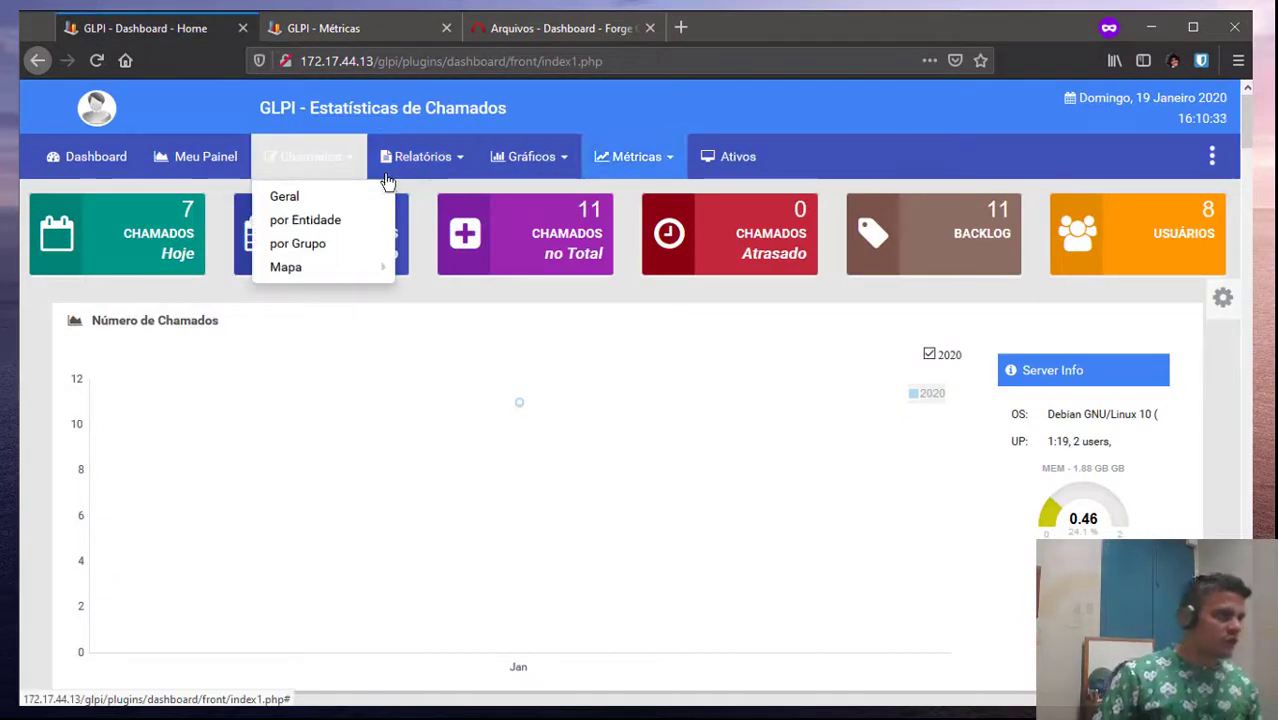
click(300, 157)
click(310, 156)
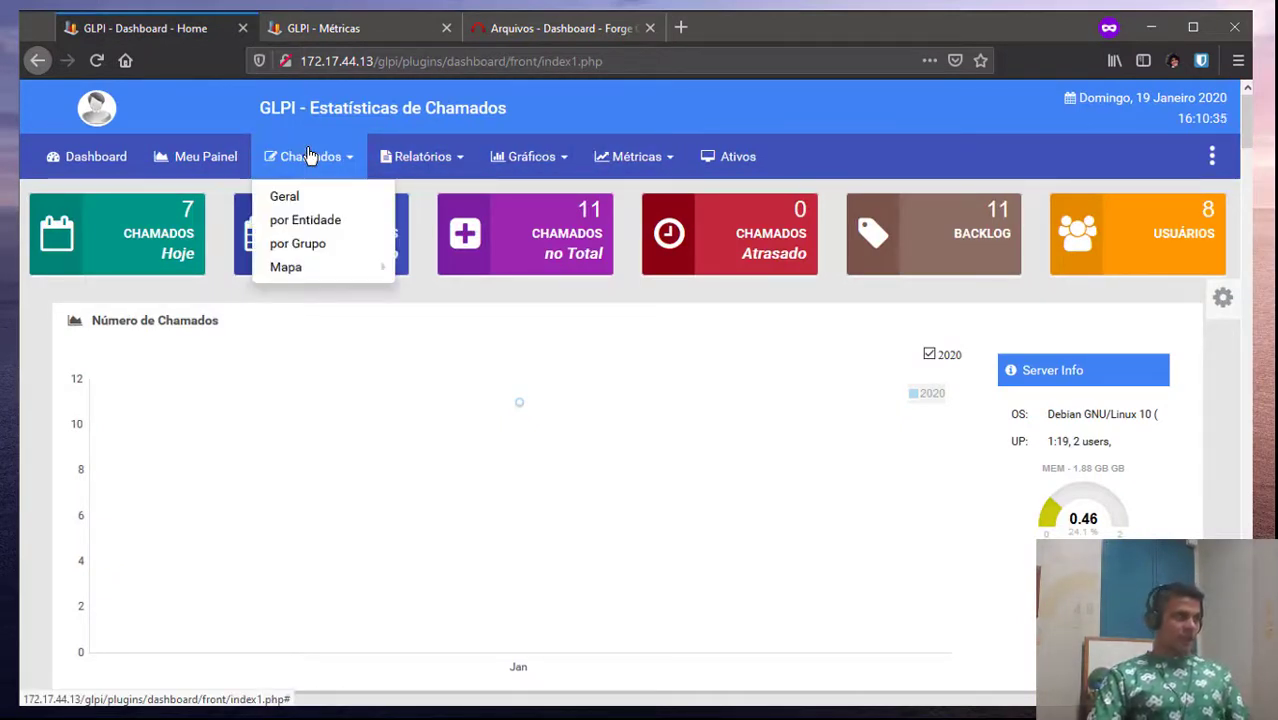
click(292, 200)
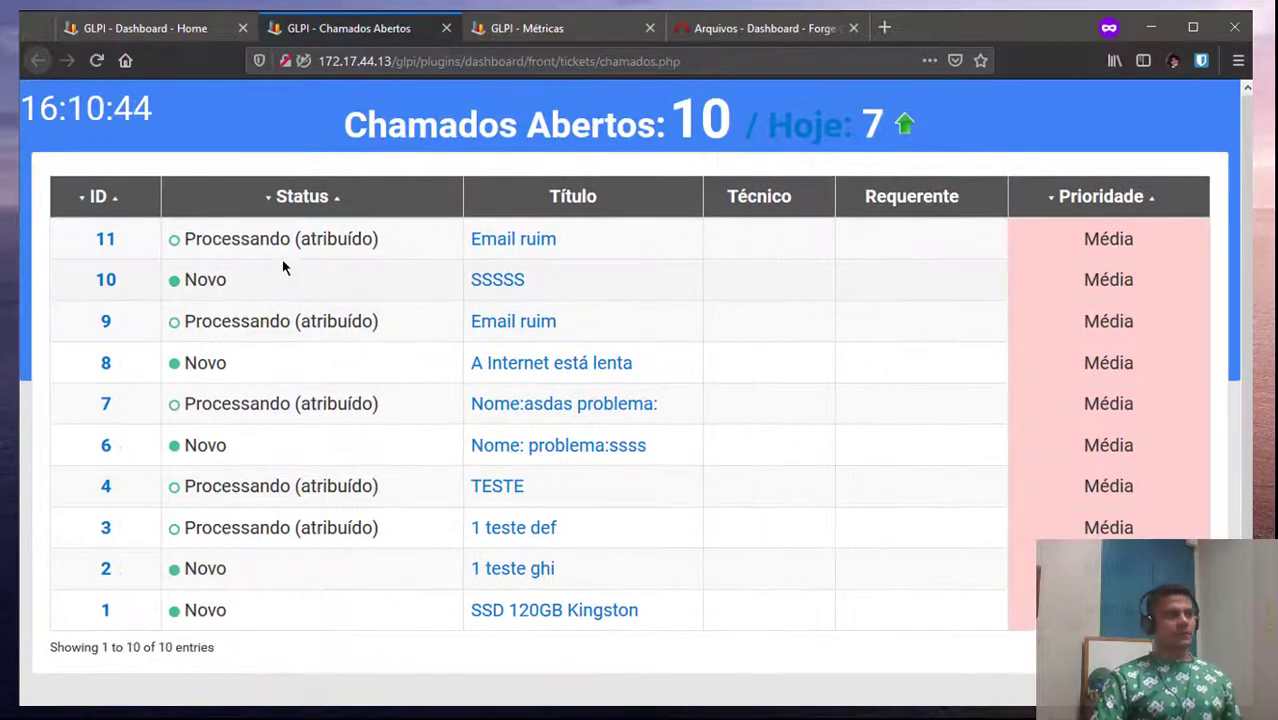
From the dashboard home, open Chamados por Entidade and query the tickets of Central de Serviços > Cliente ABC
click(150, 28)
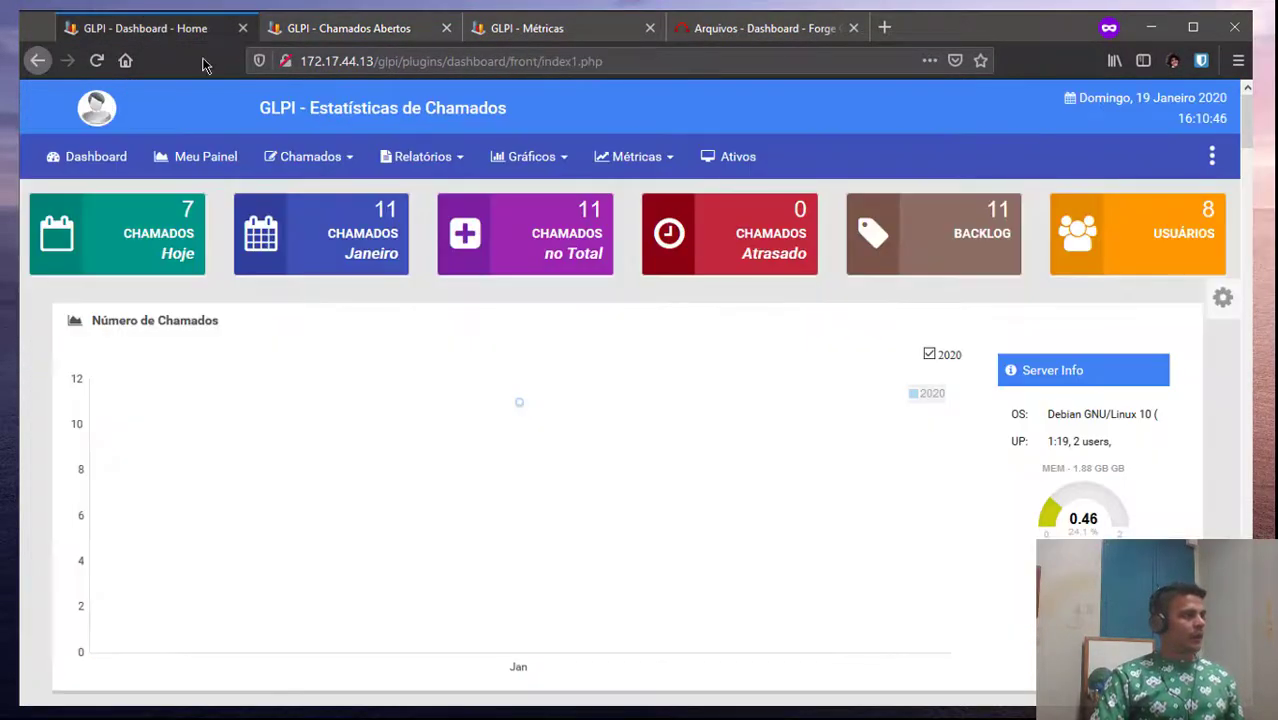
click(338, 166)
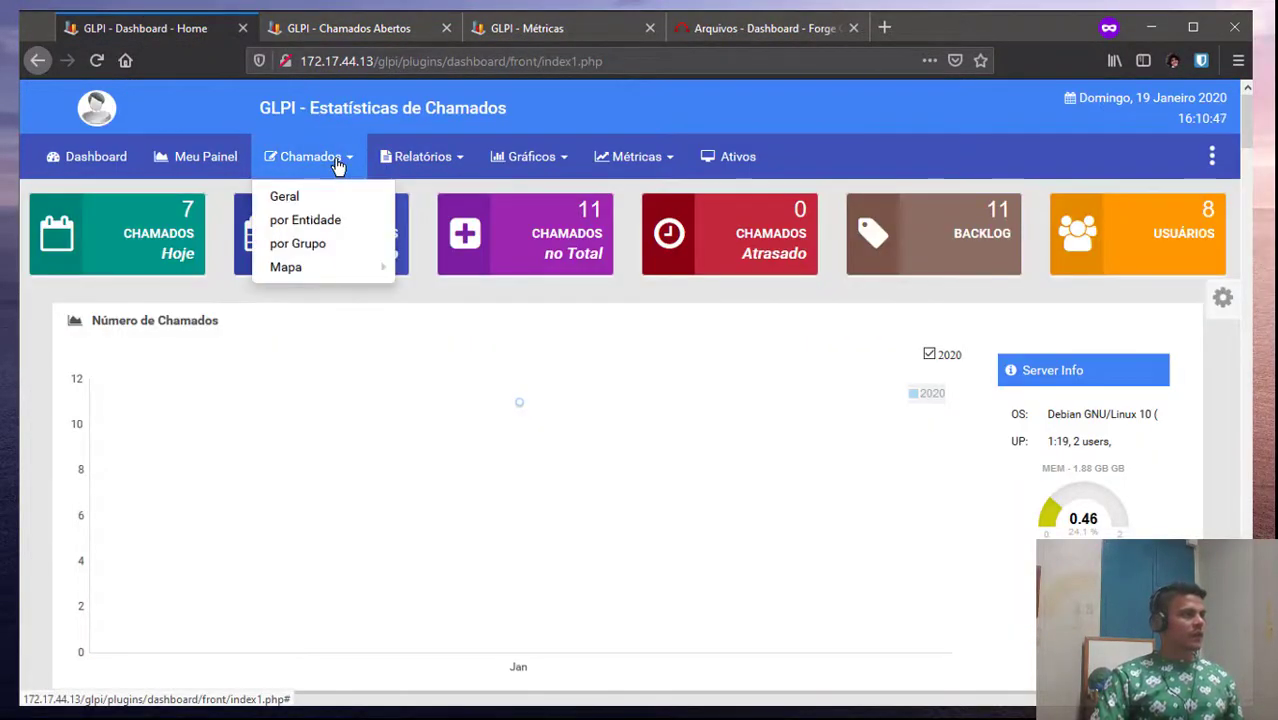
click(322, 222)
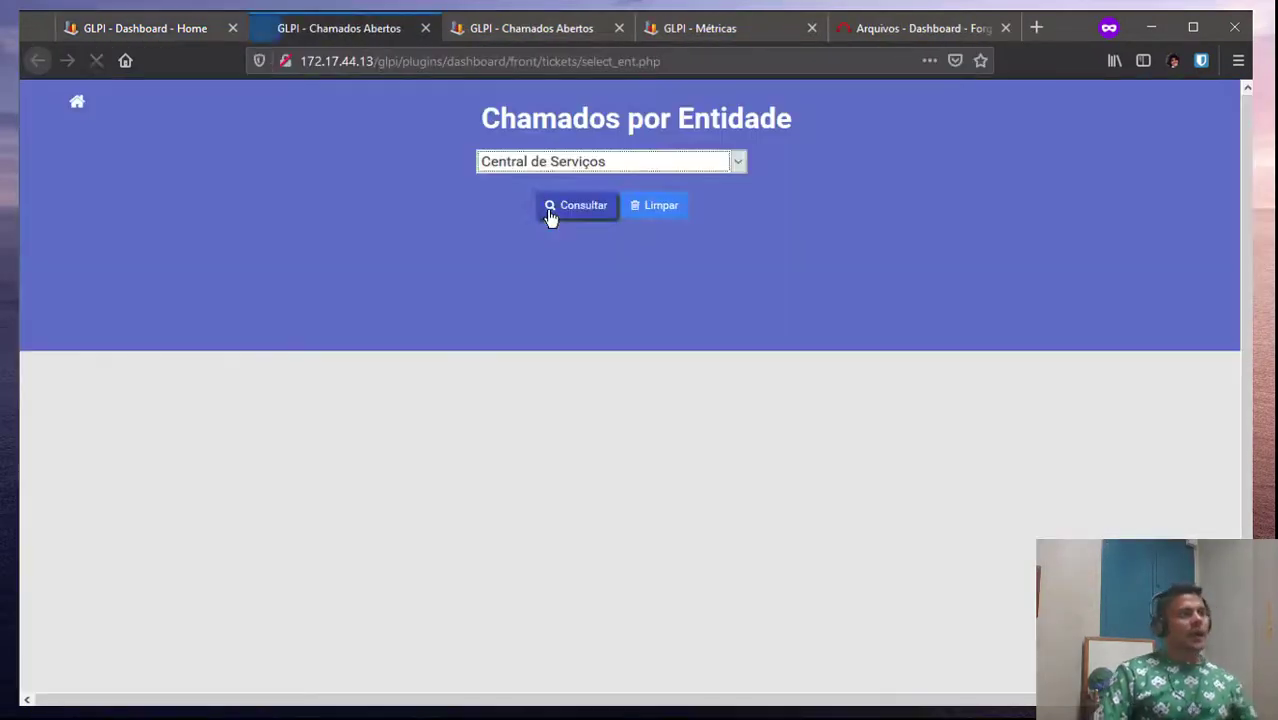
click(607, 172)
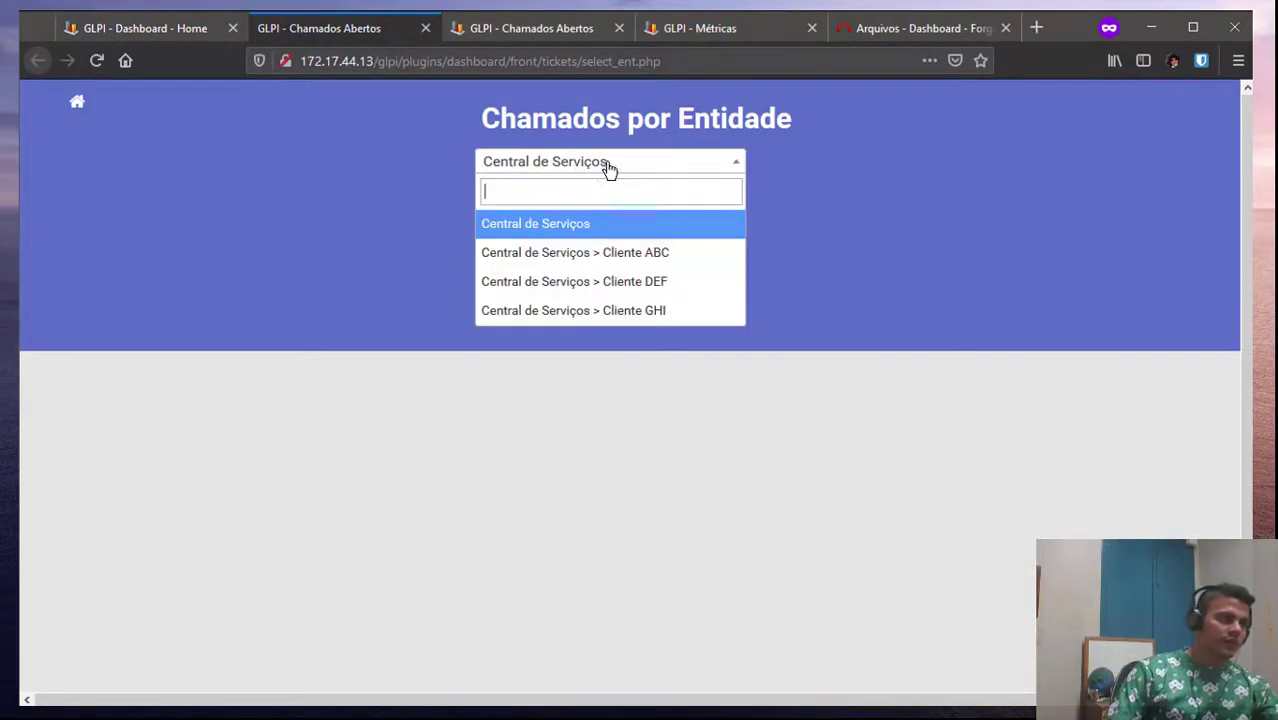
click(586, 265)
click(580, 208)
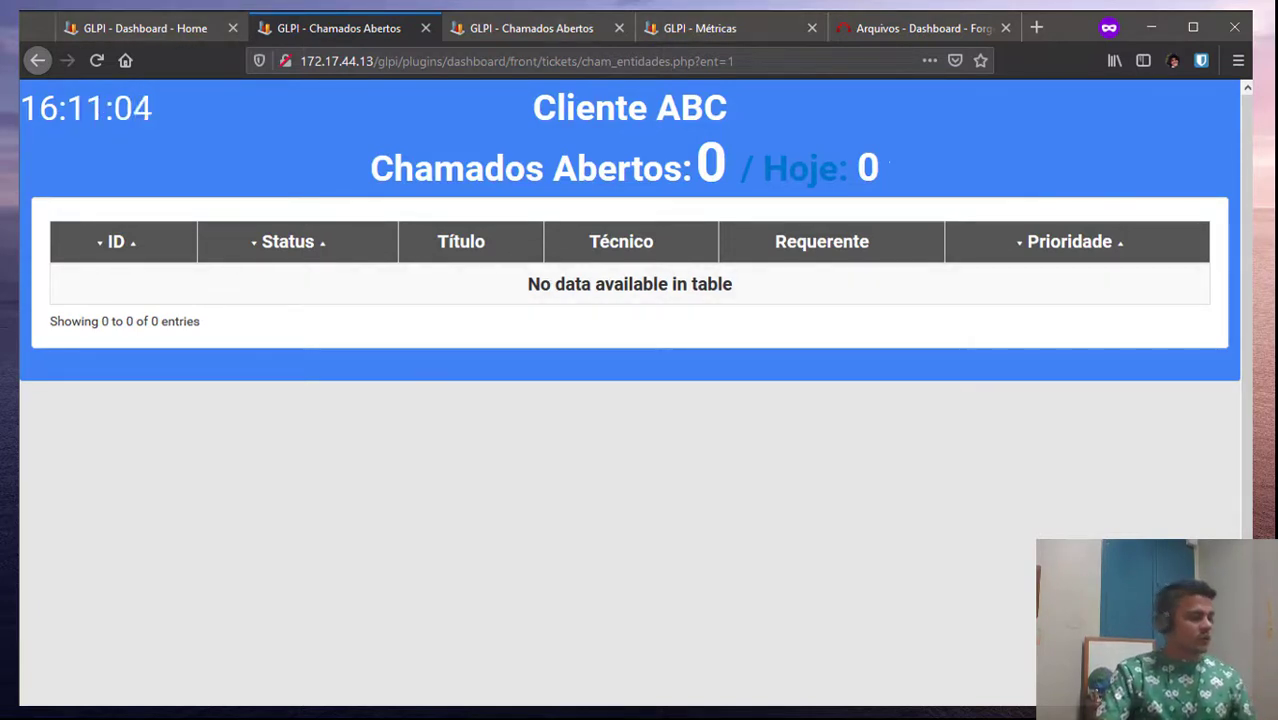
In the other GLPI browser window, switch the profile from Self-Service to Technician and return to the dashboard window
key(alt+Tab)
click(1080, 127)
key(super+Tab)
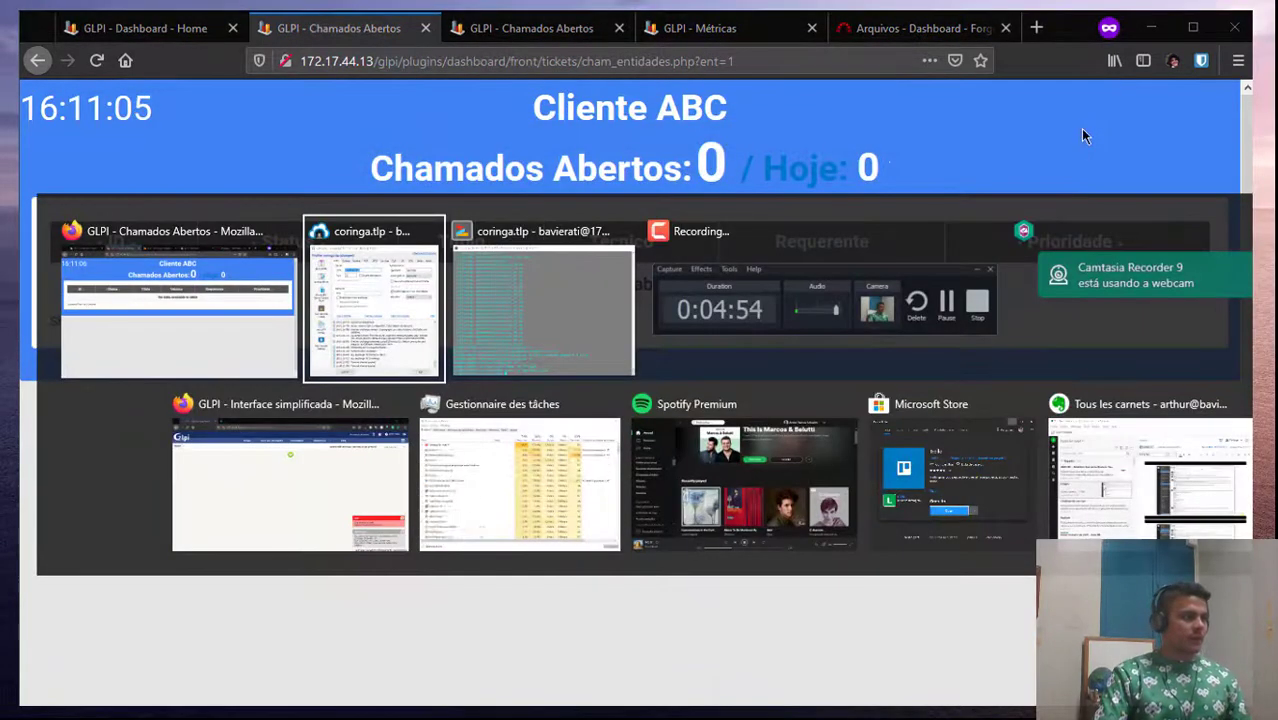
key(alt+Tab)
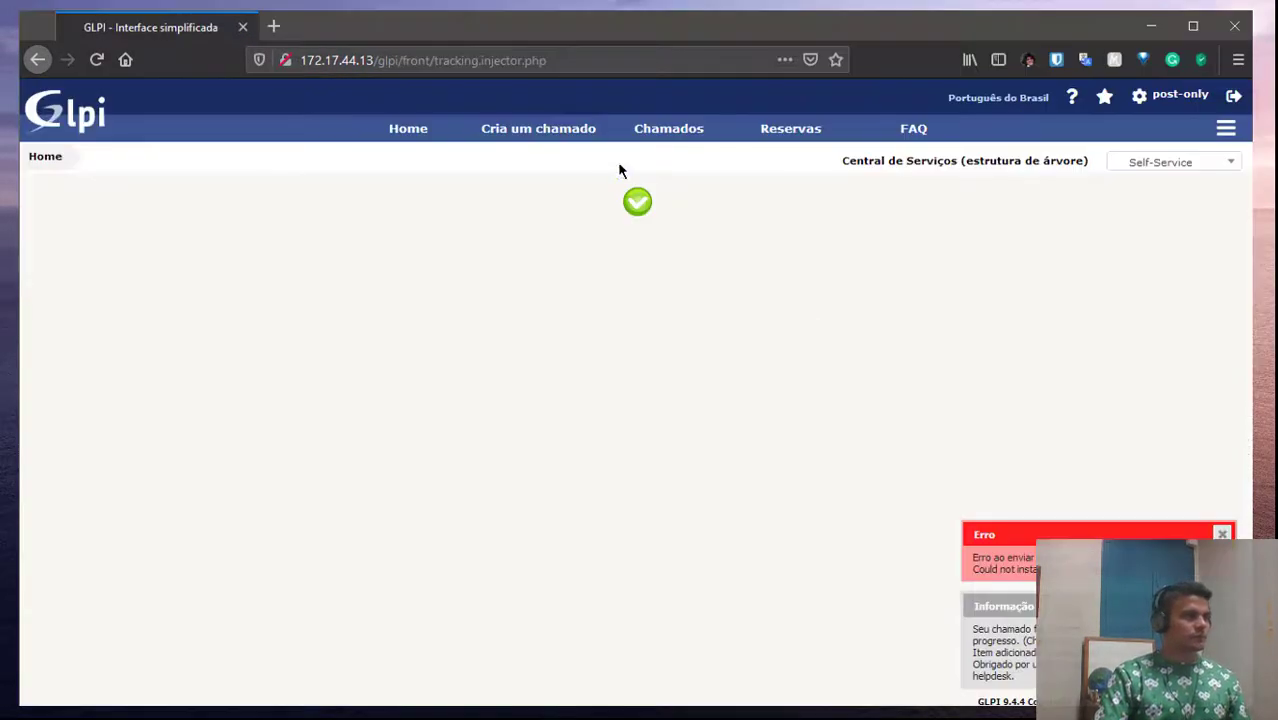
click(1147, 175)
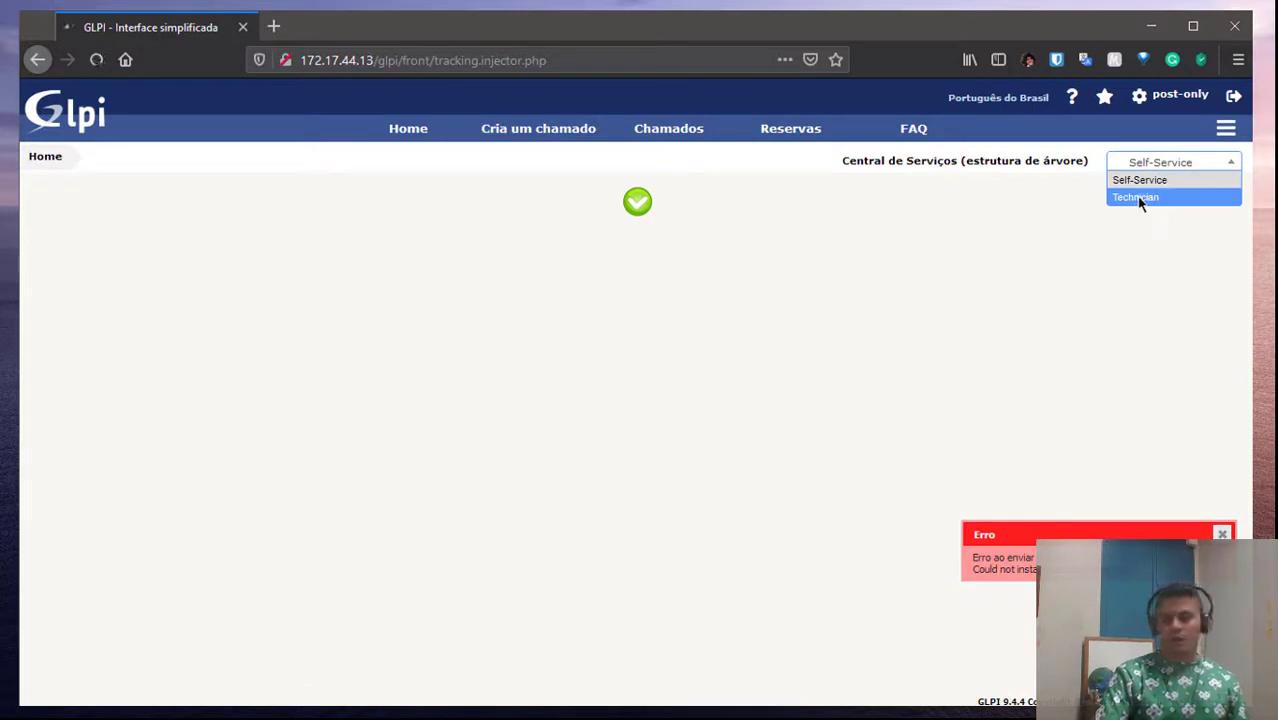
click(1141, 199)
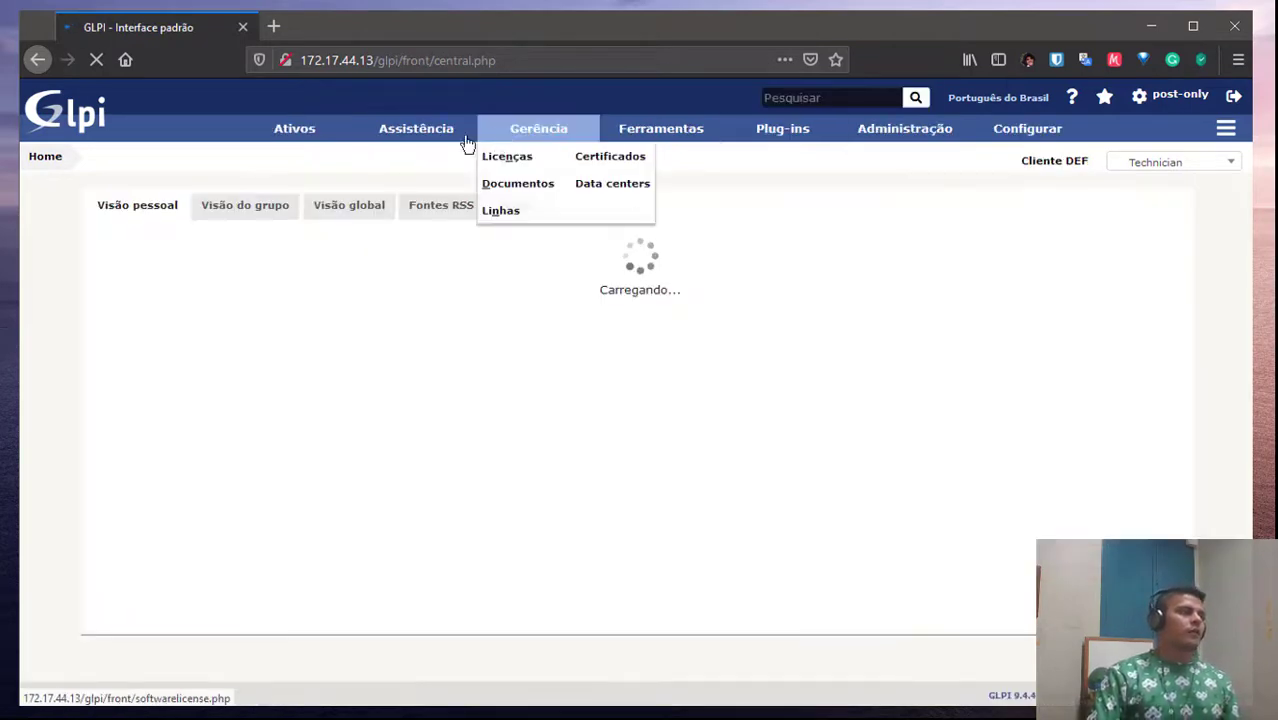
click(1150, 162)
click(1150, 162)
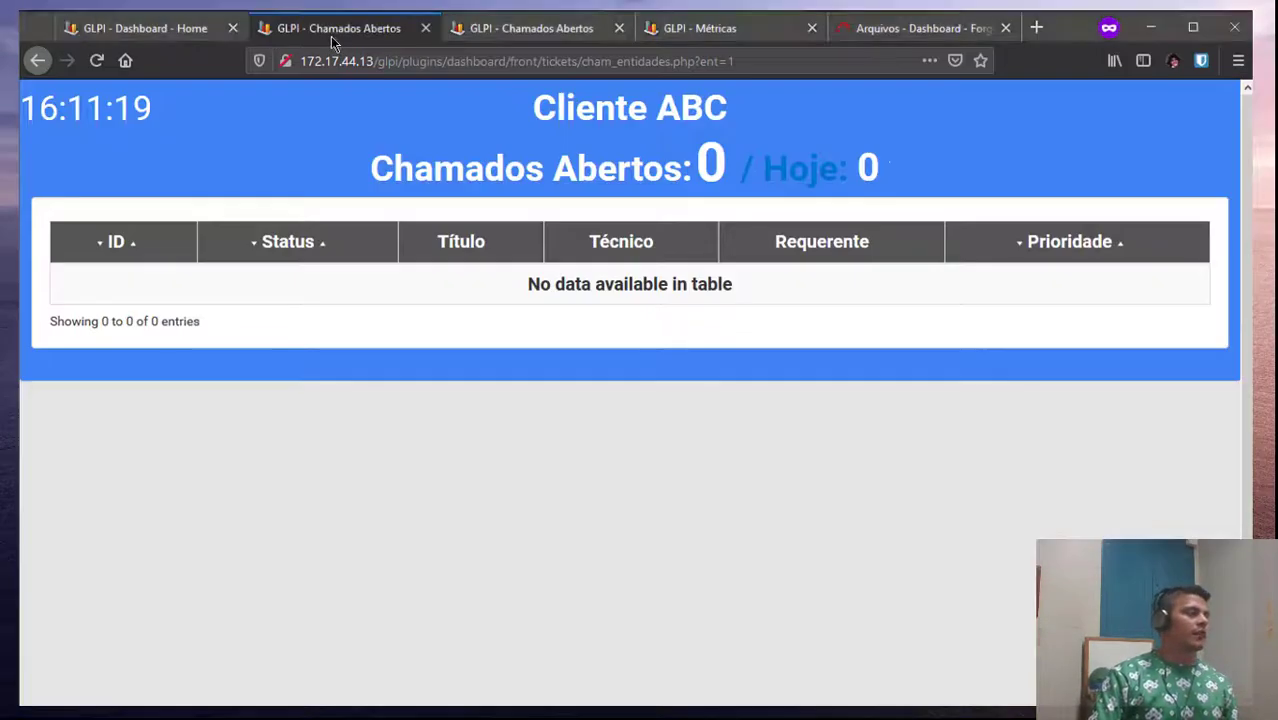
From the dashboard home, open Chamados por Entidade again, close the extra page and query the tickets of Central de Serviços > Cliente DEF
click(118, 33)
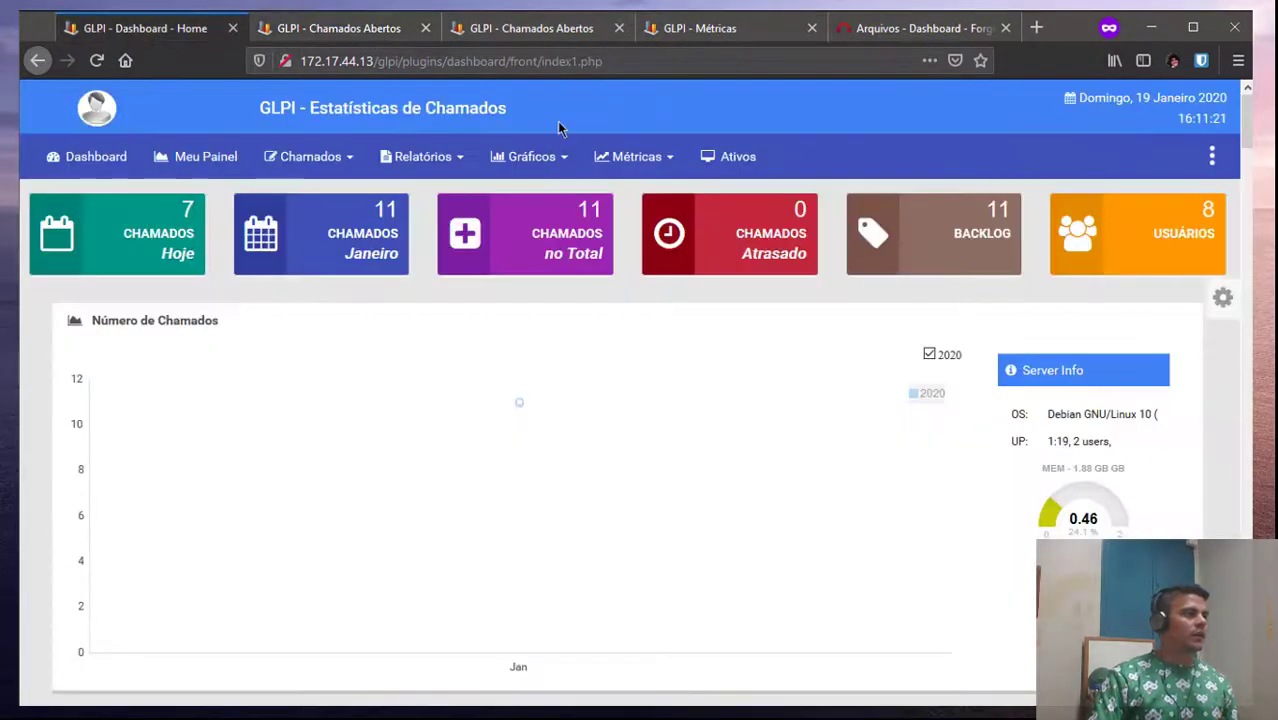
click(320, 162)
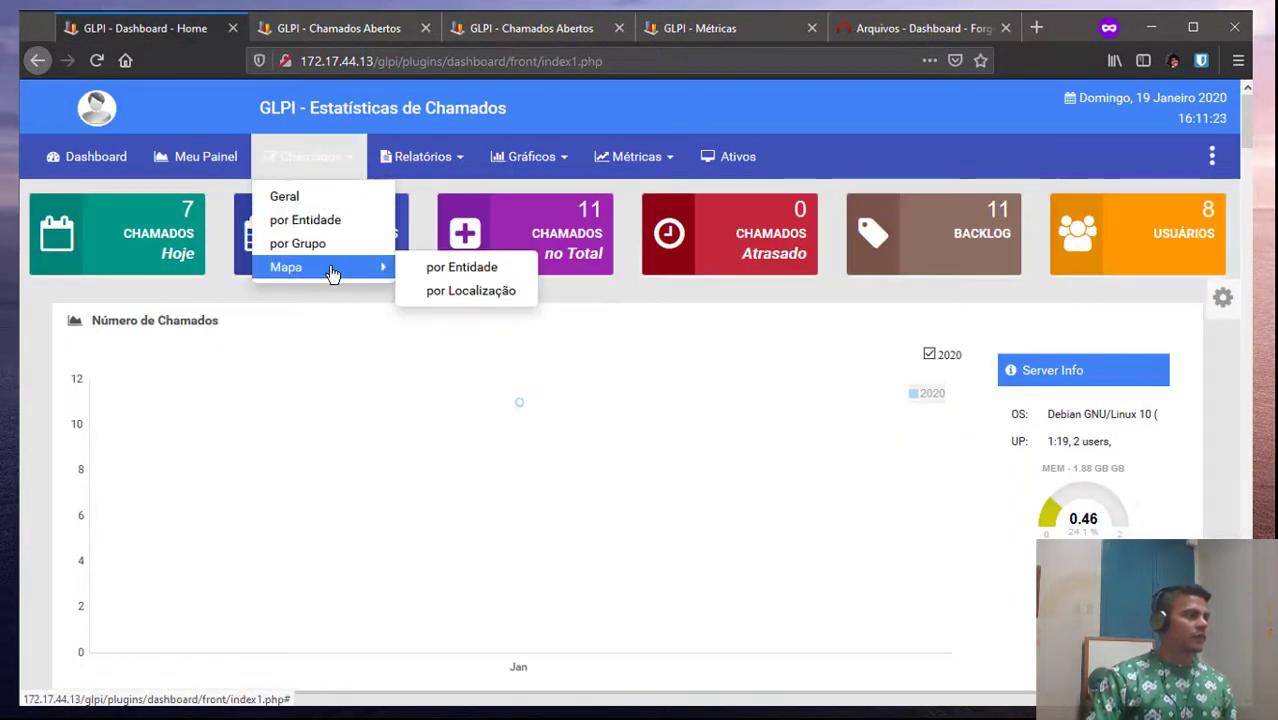
click(330, 221)
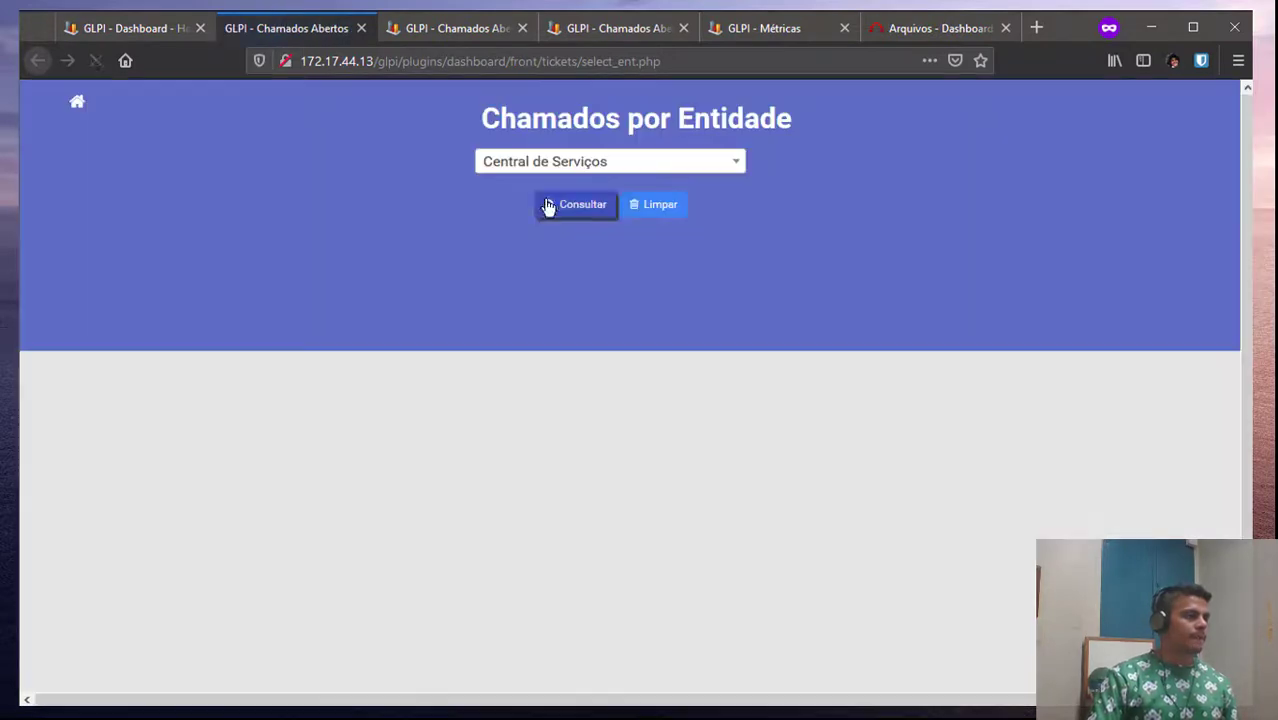
click(522, 29)
click(735, 162)
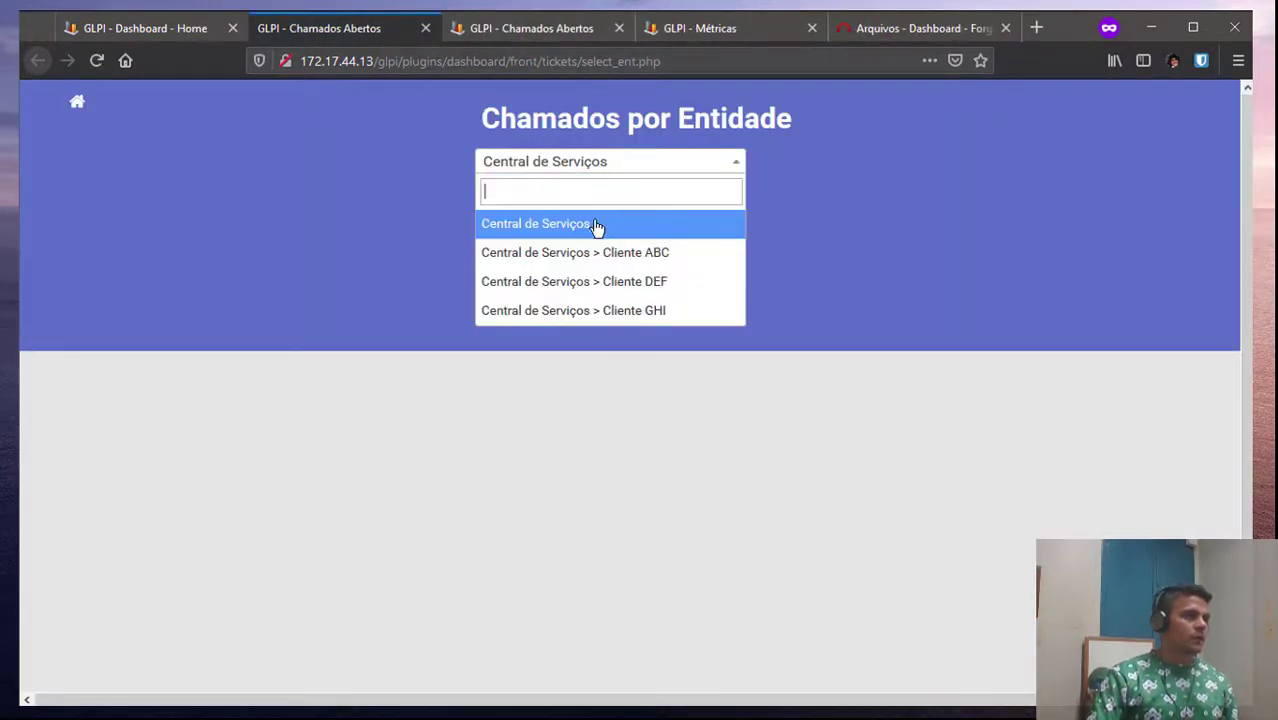
click(600, 280)
click(588, 206)
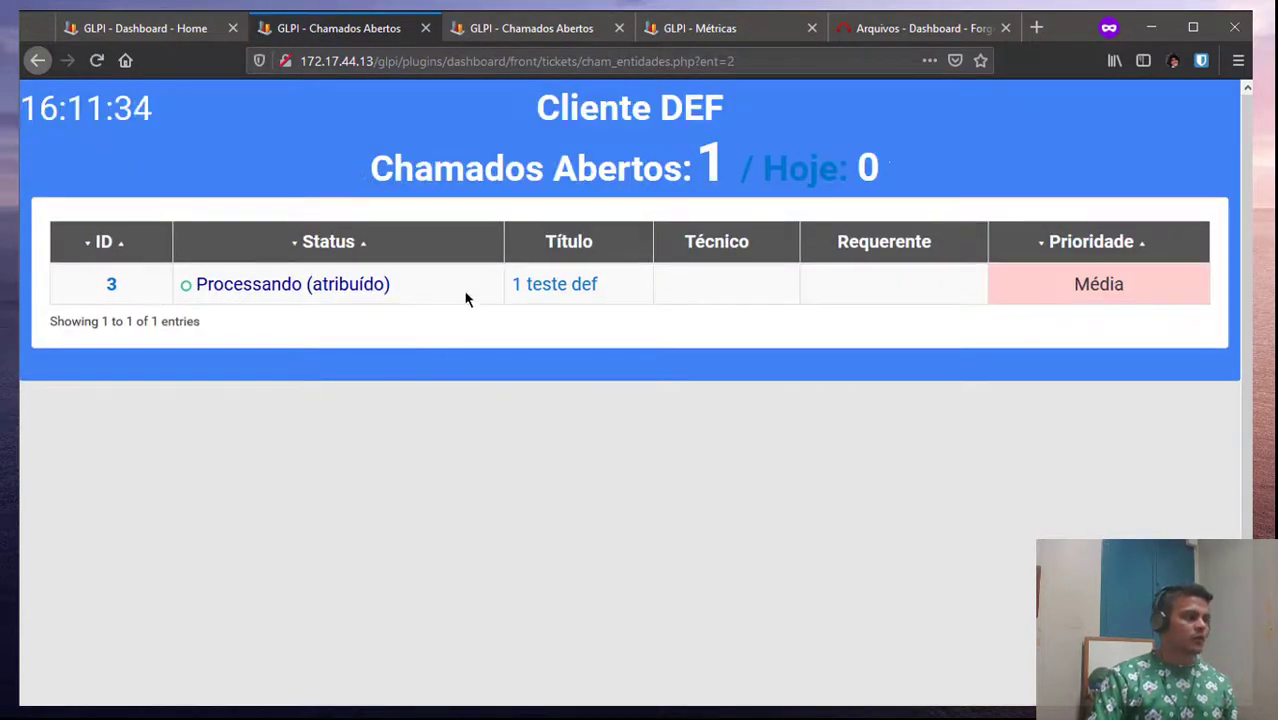
In the other GLPI browser window, open the form for creating a new ticket (Criar chamado) under Assistência
key(alt+Tab)
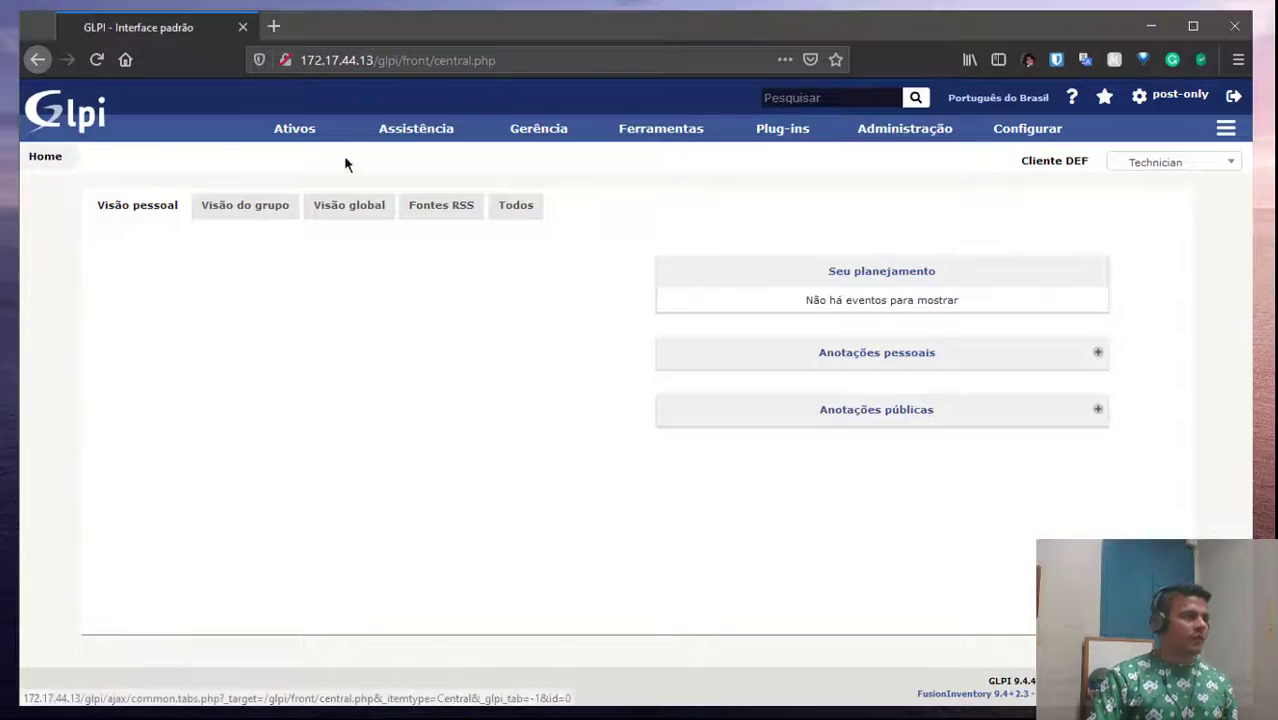
mouse_move(416, 130)
click(400, 187)
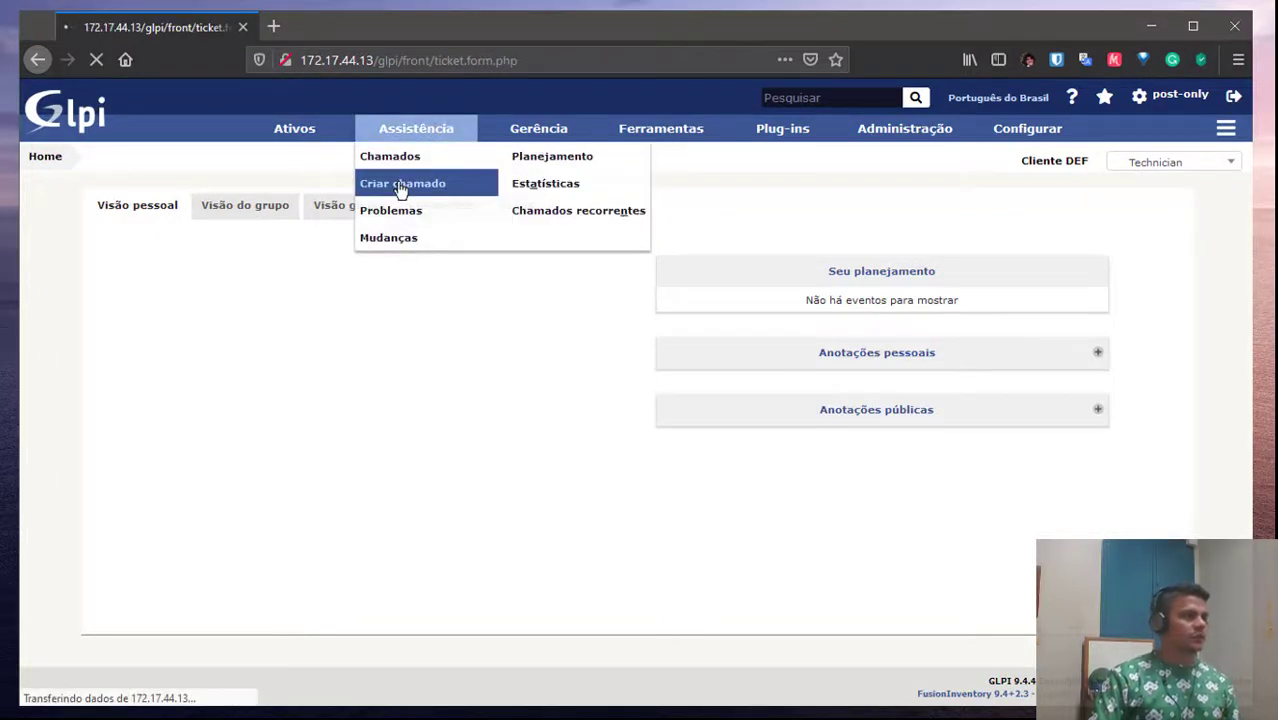
Go back to the dashboard window, open Firefox's protection settings for the site and find the Permissões section
click(266, 61)
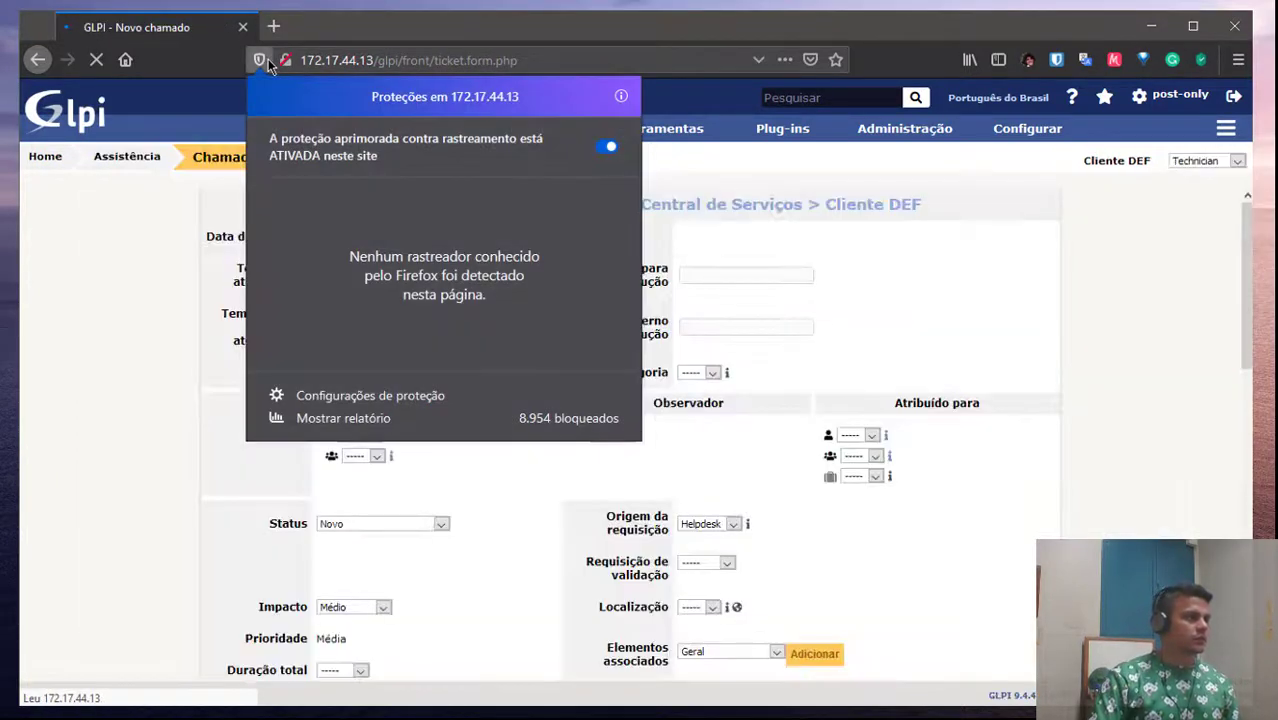
click(960, 31)
click(1152, 27)
click(259, 61)
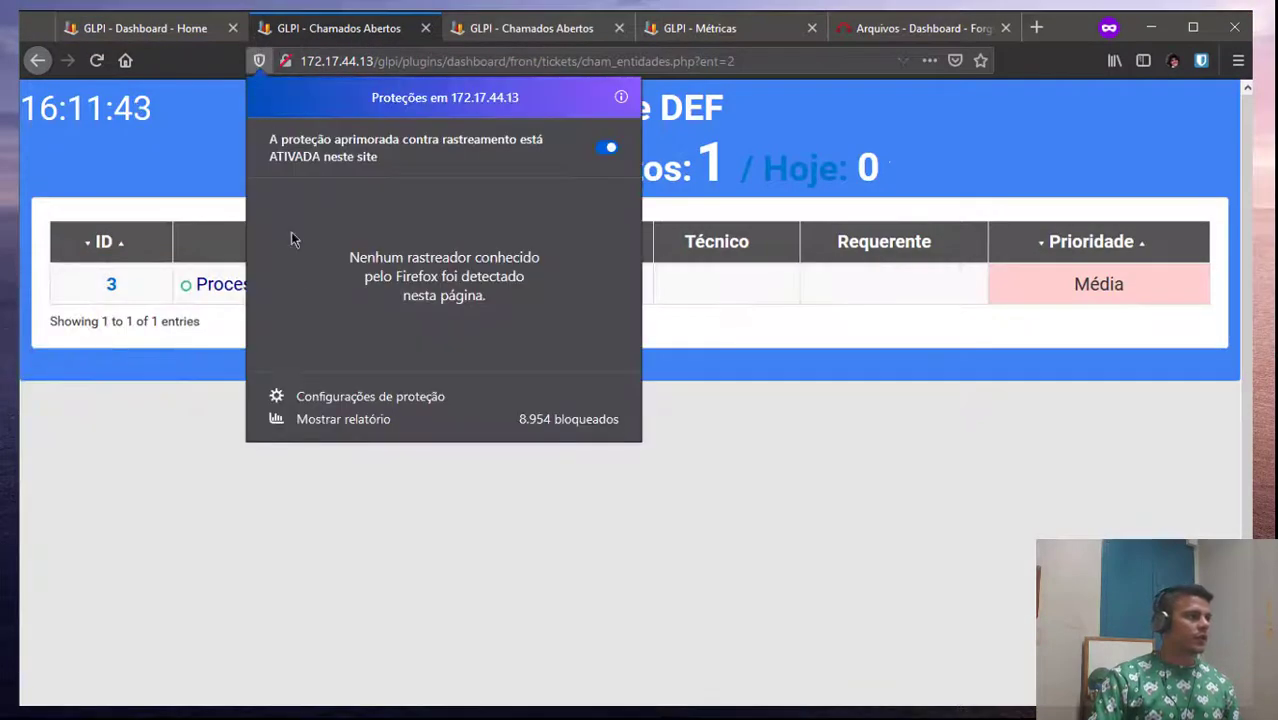
click(337, 397)
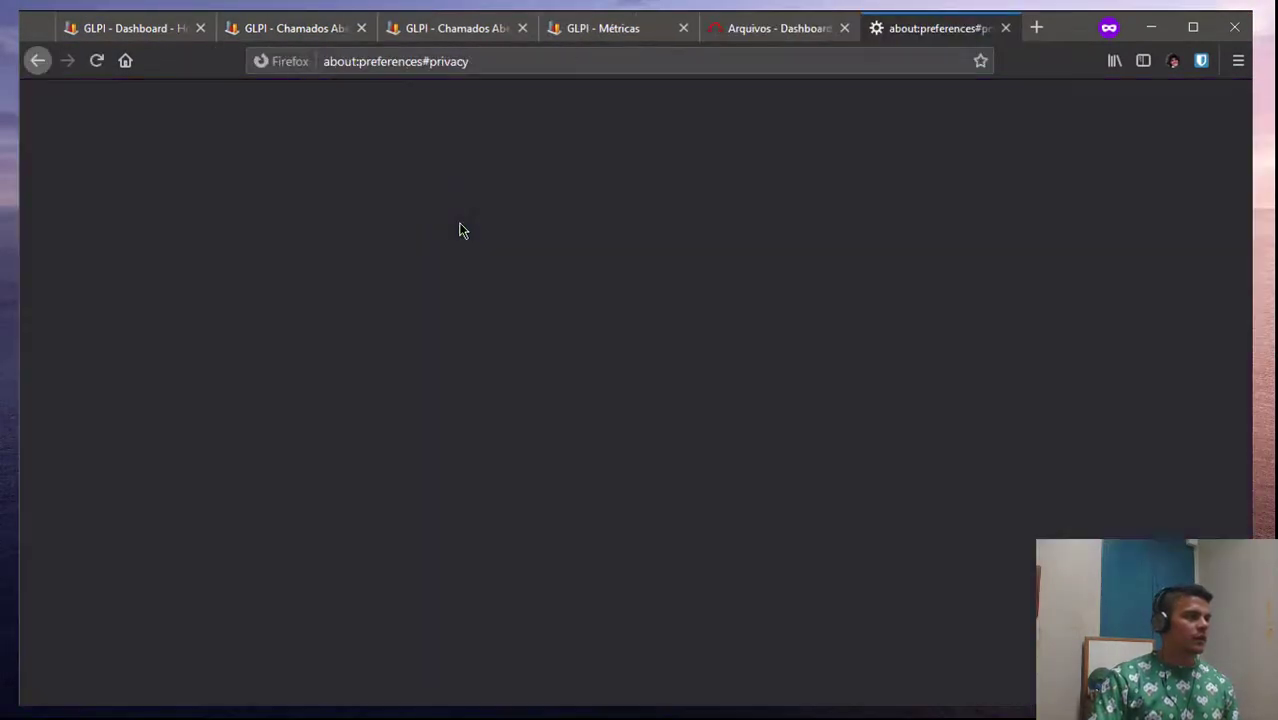
scroll(540, 414, down, 7)
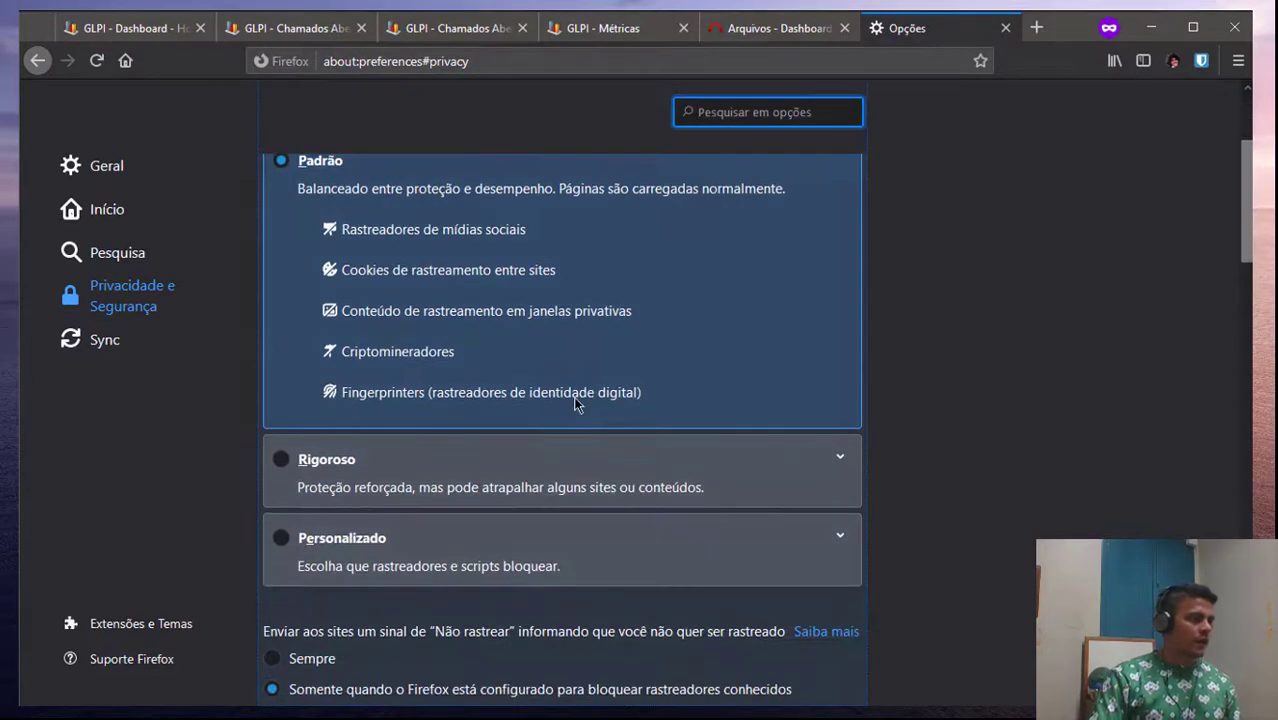
scroll(576, 410, down, 9)
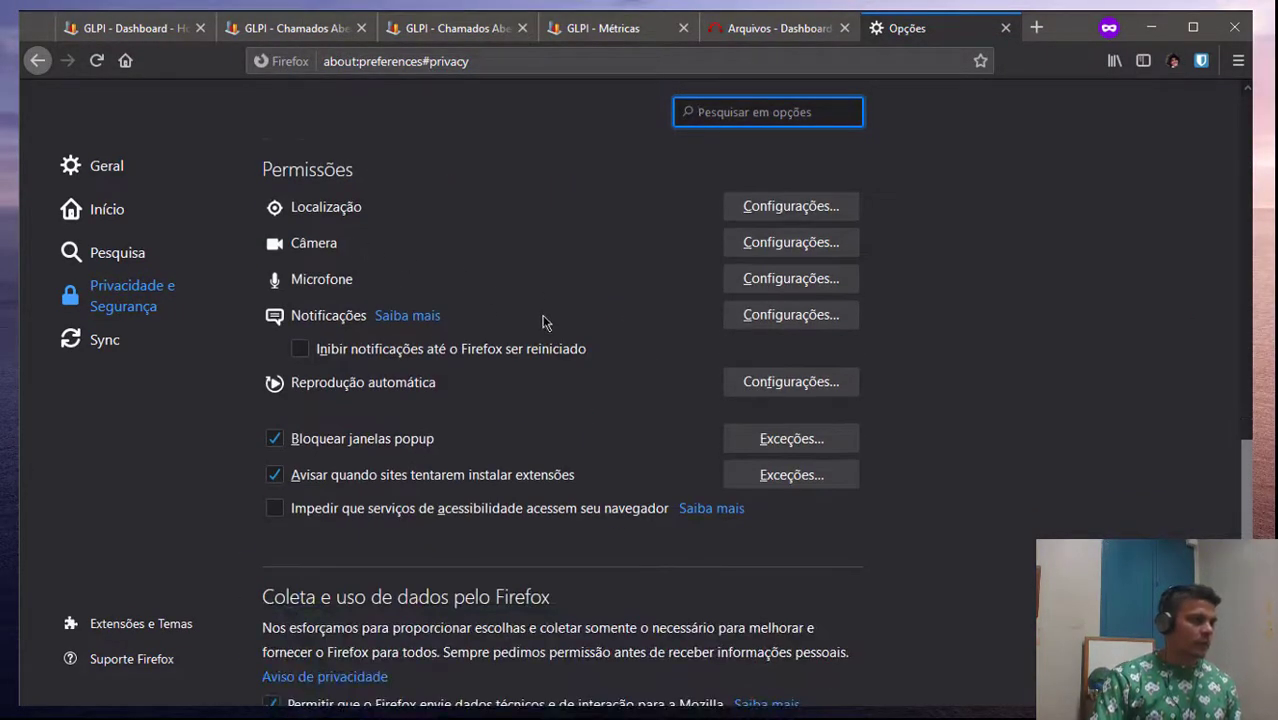
Set the automatic playback default for all sites to Permitir áudio e vídeo, save it and return to the Cliente DEF ticket list
click(762, 386)
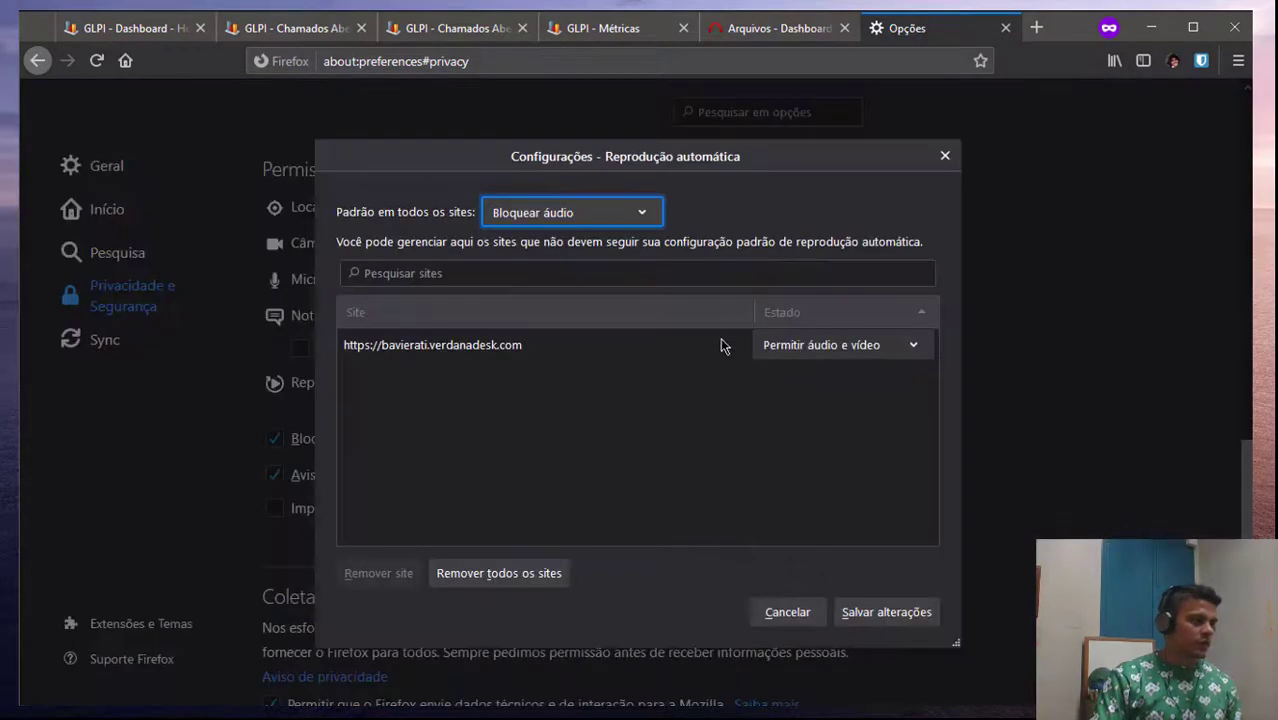
click(594, 215)
click(560, 240)
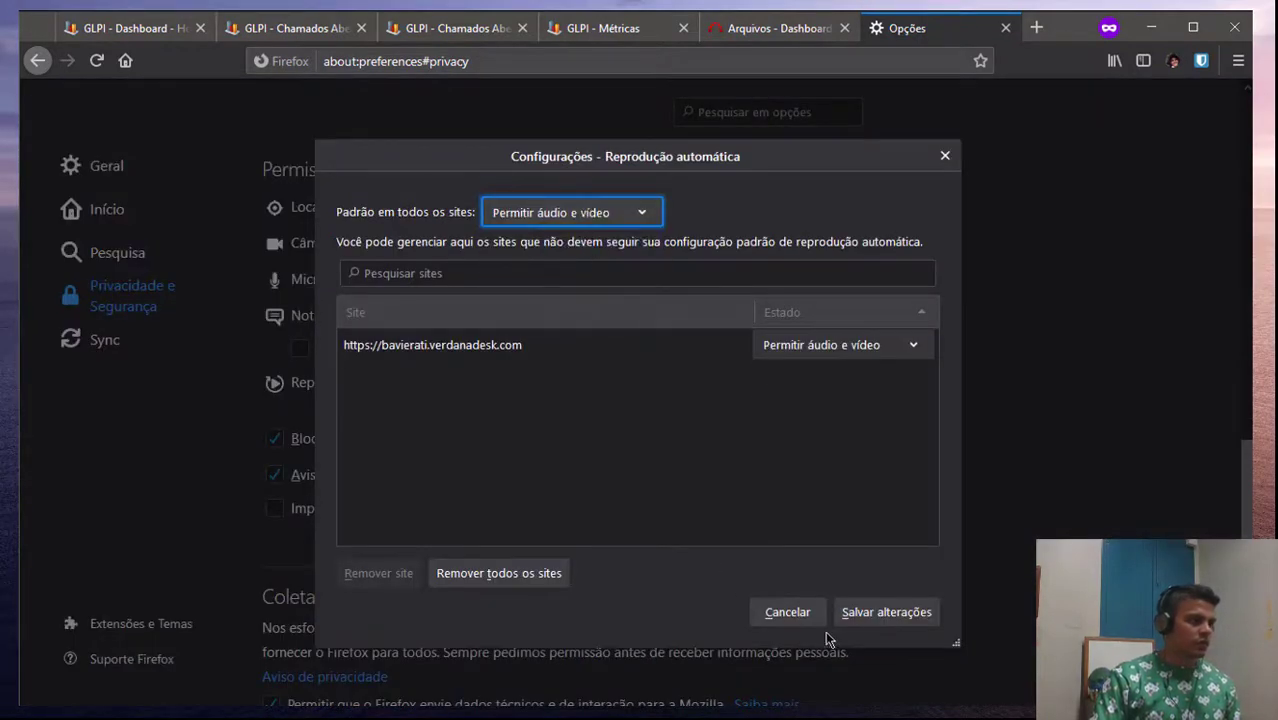
click(870, 615)
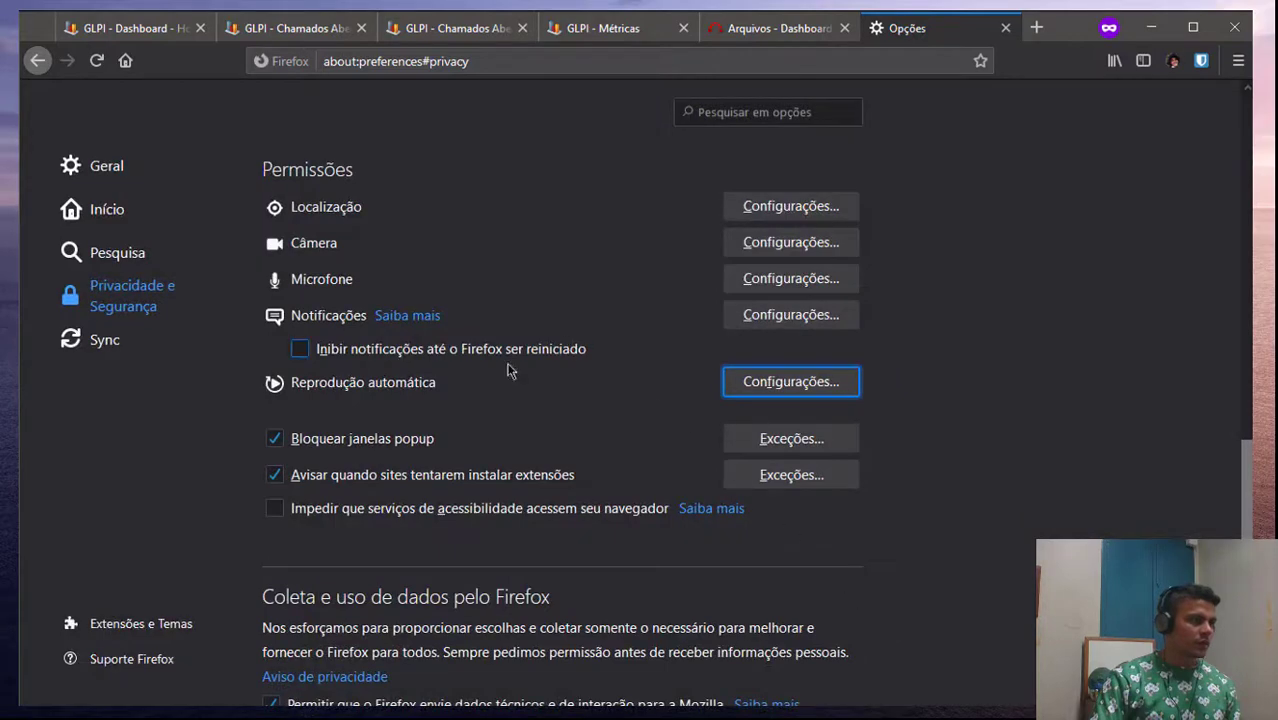
click(748, 388)
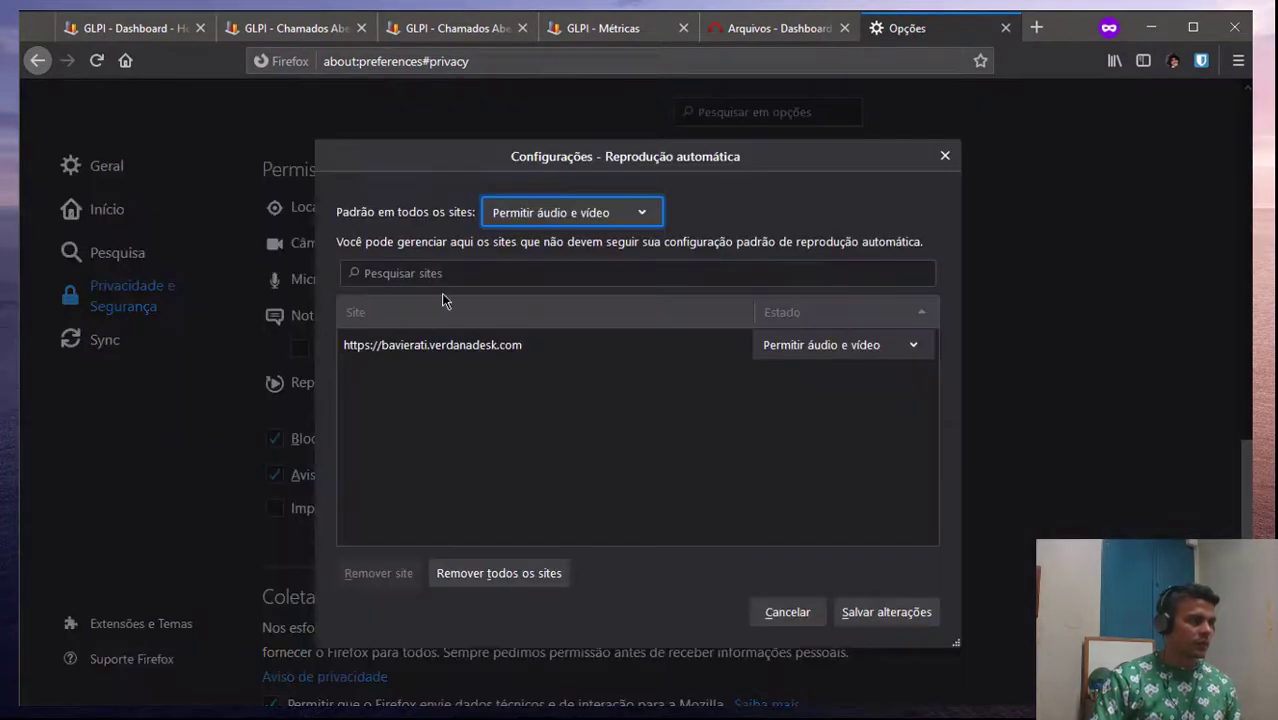
click(893, 605)
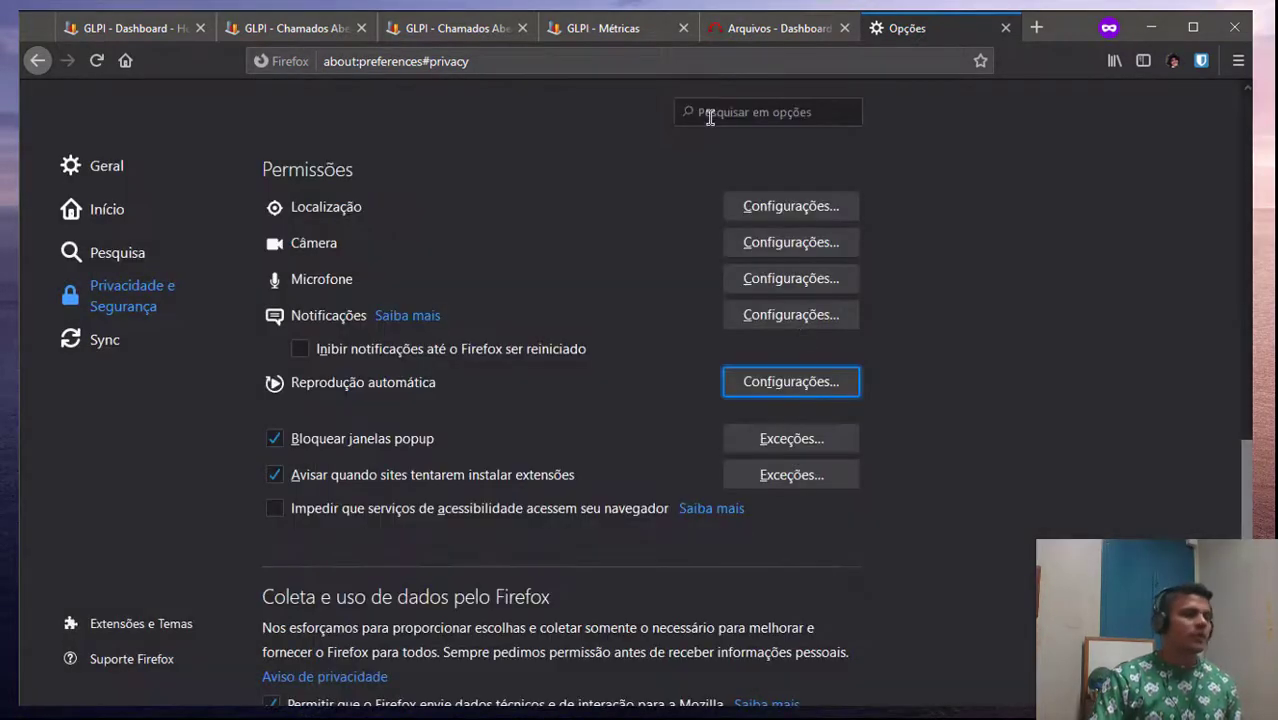
click(130, 28)
click(276, 32)
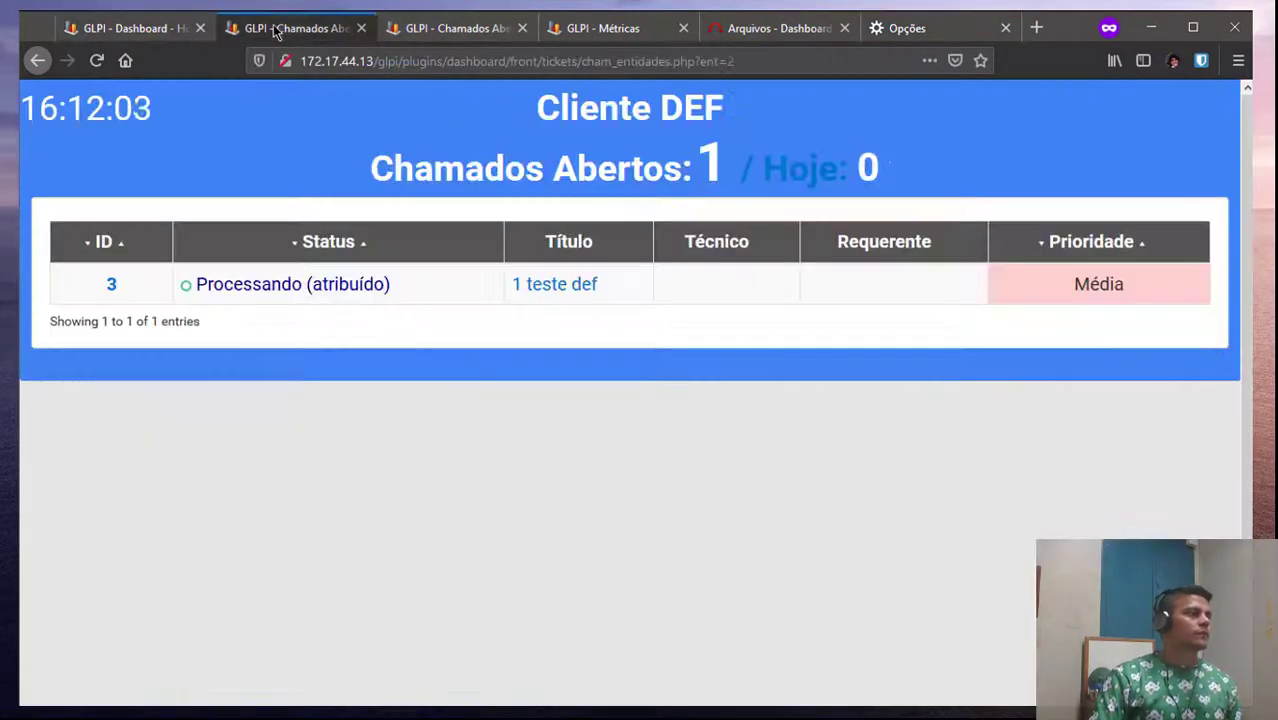
In the other window's new ticket form, add test text to the problem description, set the requester to post-only and submit the ticket
key(alt+Tab)
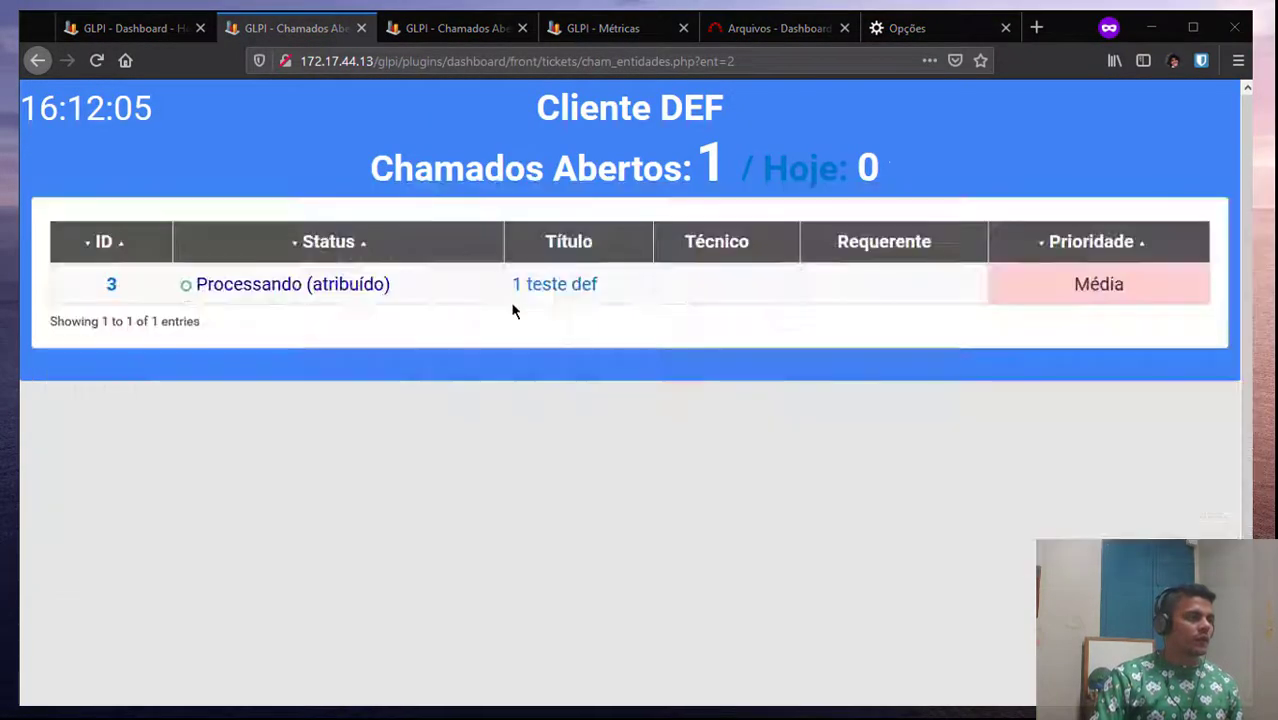
scroll(362, 555, down, 3)
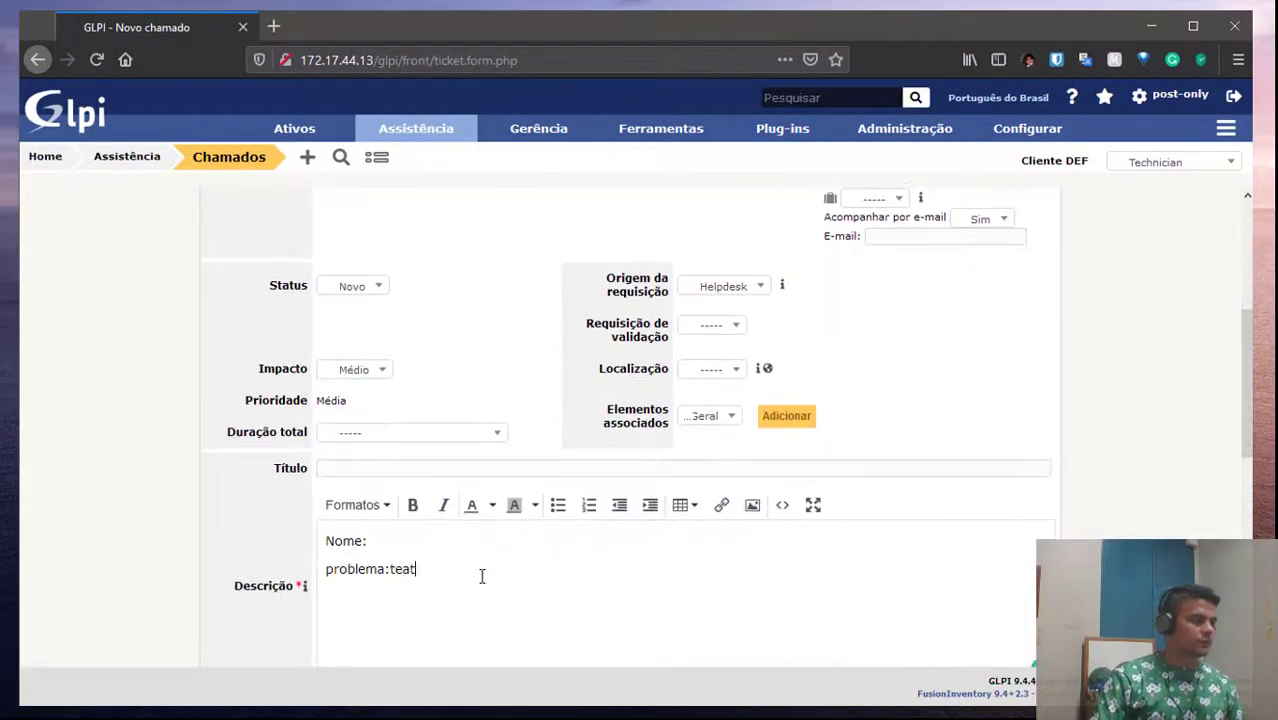
text(weatw)
scroll(728, 388, up, 1)
scroll(735, 402, up, 1)
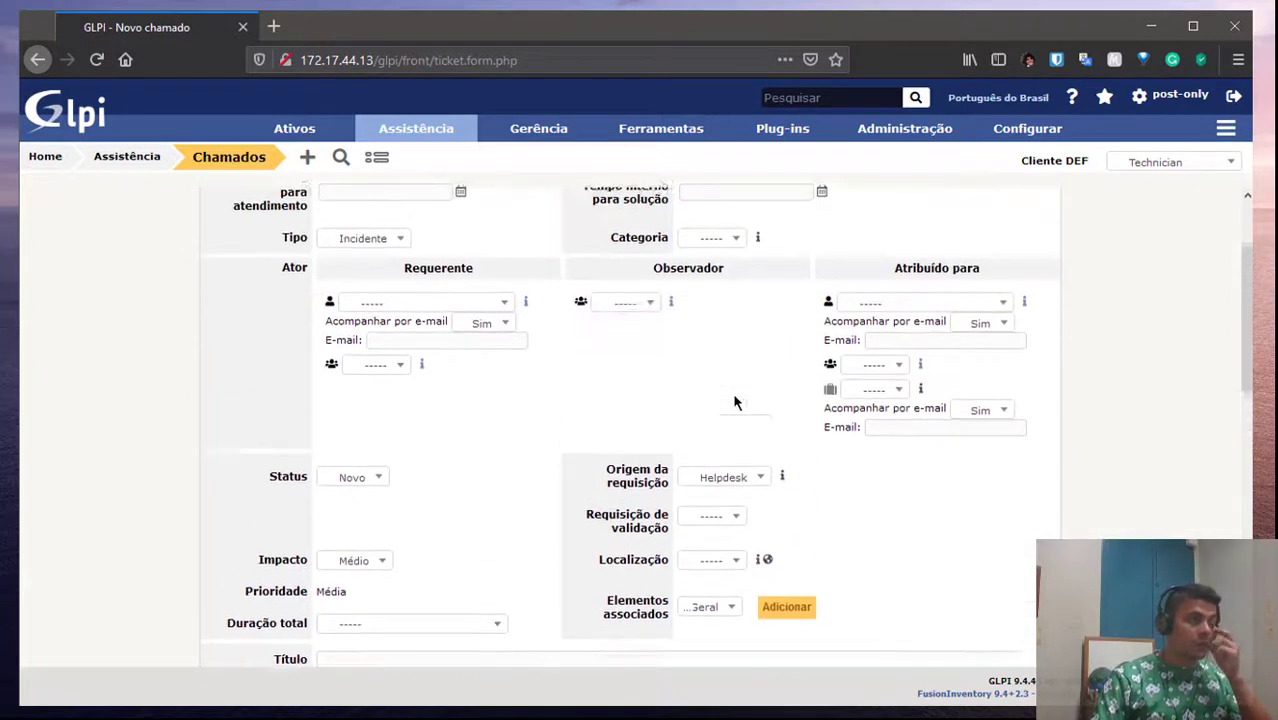
click(483, 317)
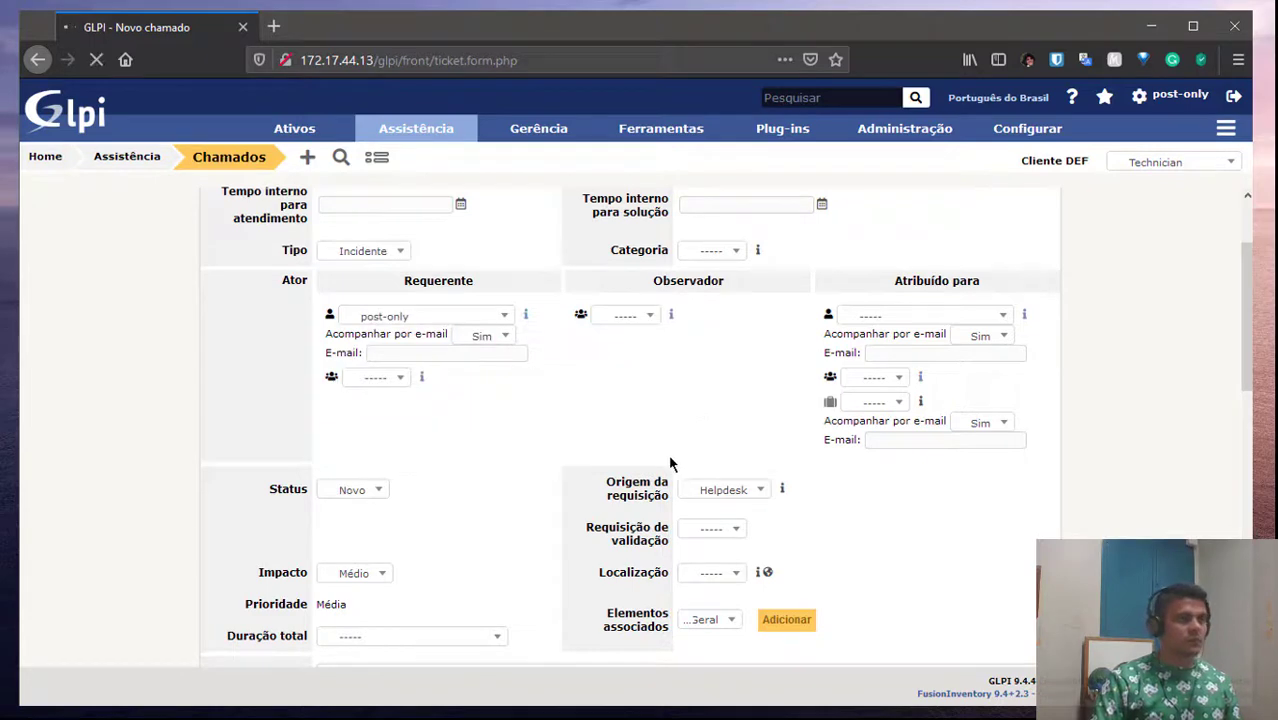
scroll(671, 458, up, 2)
scroll(671, 458, down, 1)
scroll(670, 463, down, 6)
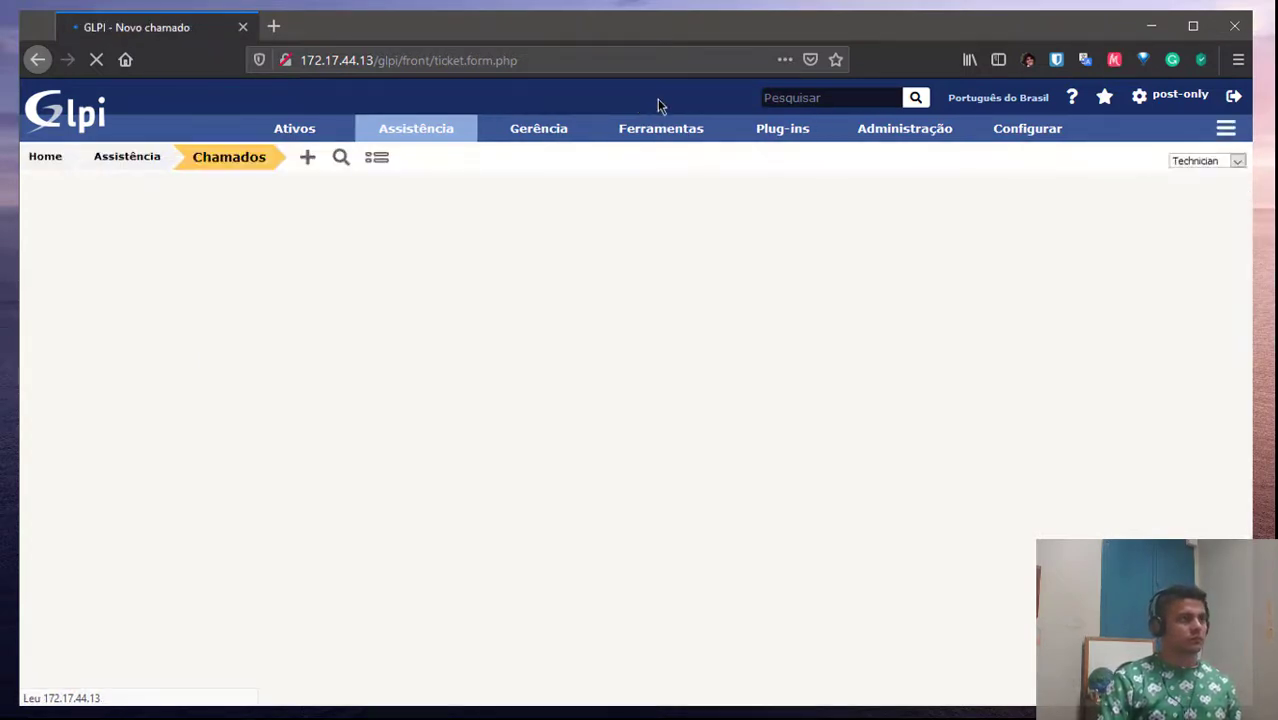
Switch to the dashboard window and reload the Cliente DEF open ticket list to check for the new ticket
key(alt+Tab)
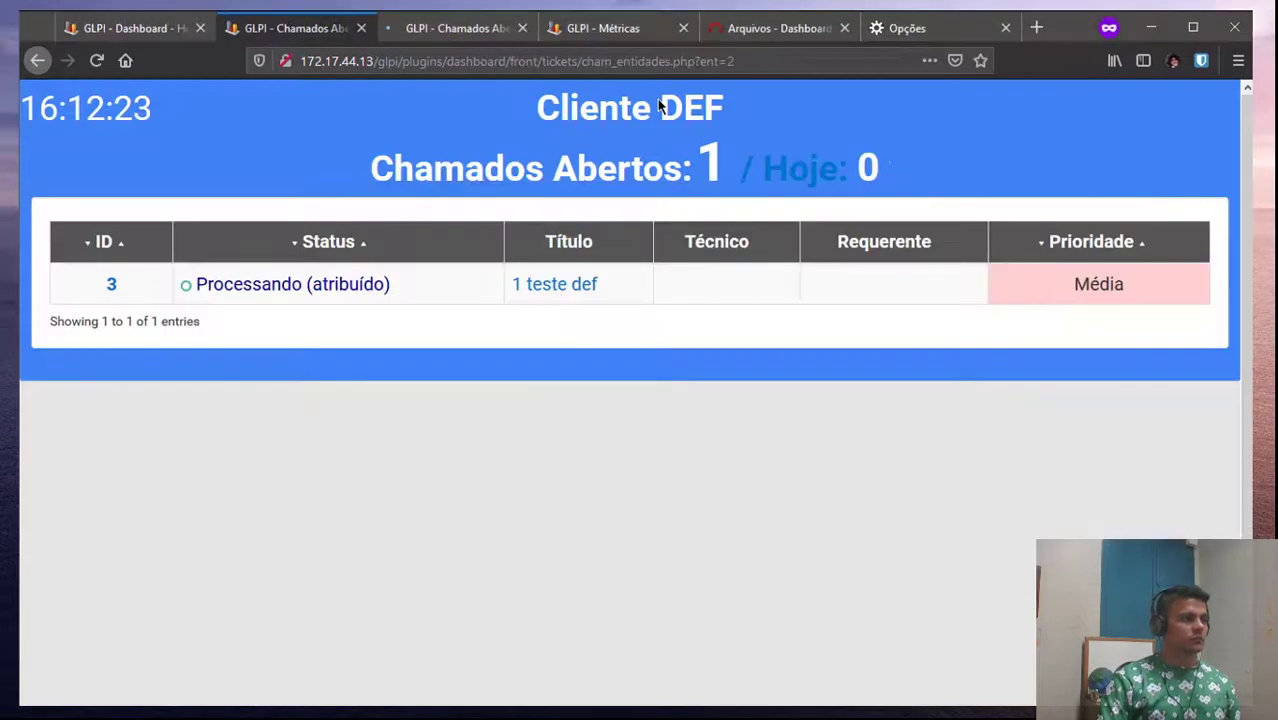
click(96, 60)
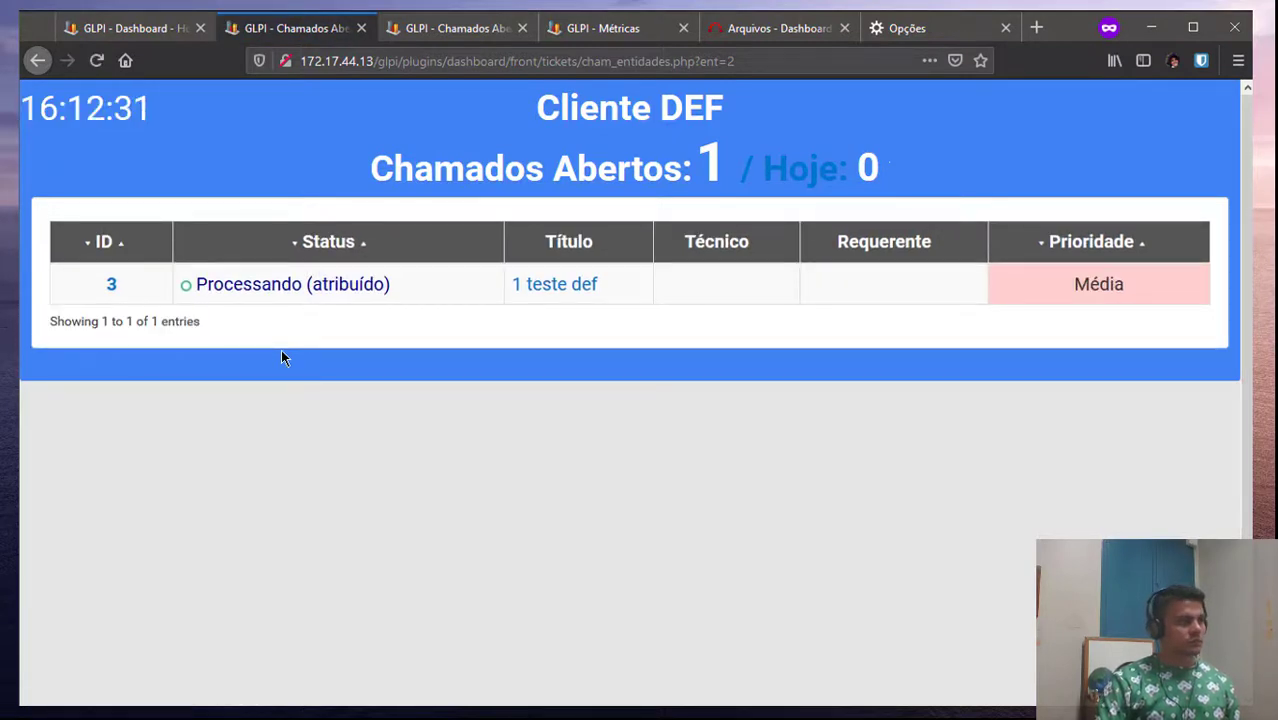
click(96, 60)
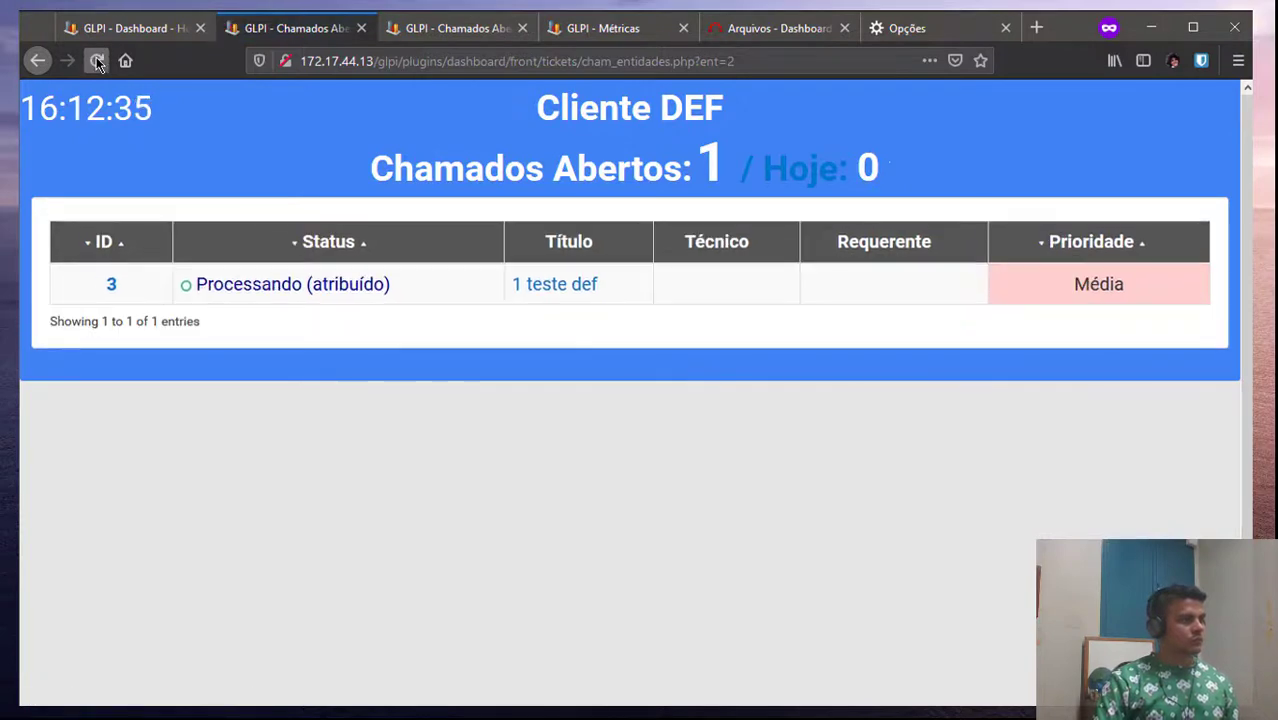
In the Technician's GLPI window, open the Chamados list, search for tickets with status Não fechado and return to Home
click(153, 22)
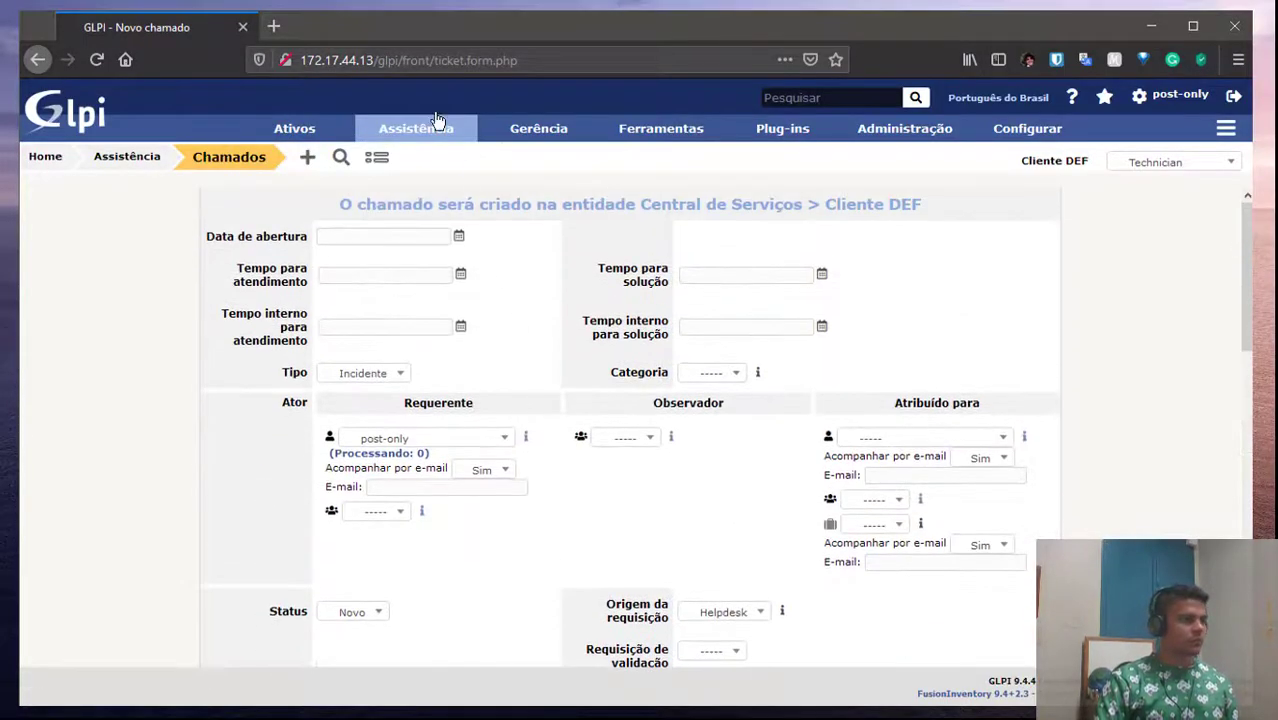
mouse_move(437, 120)
click(407, 166)
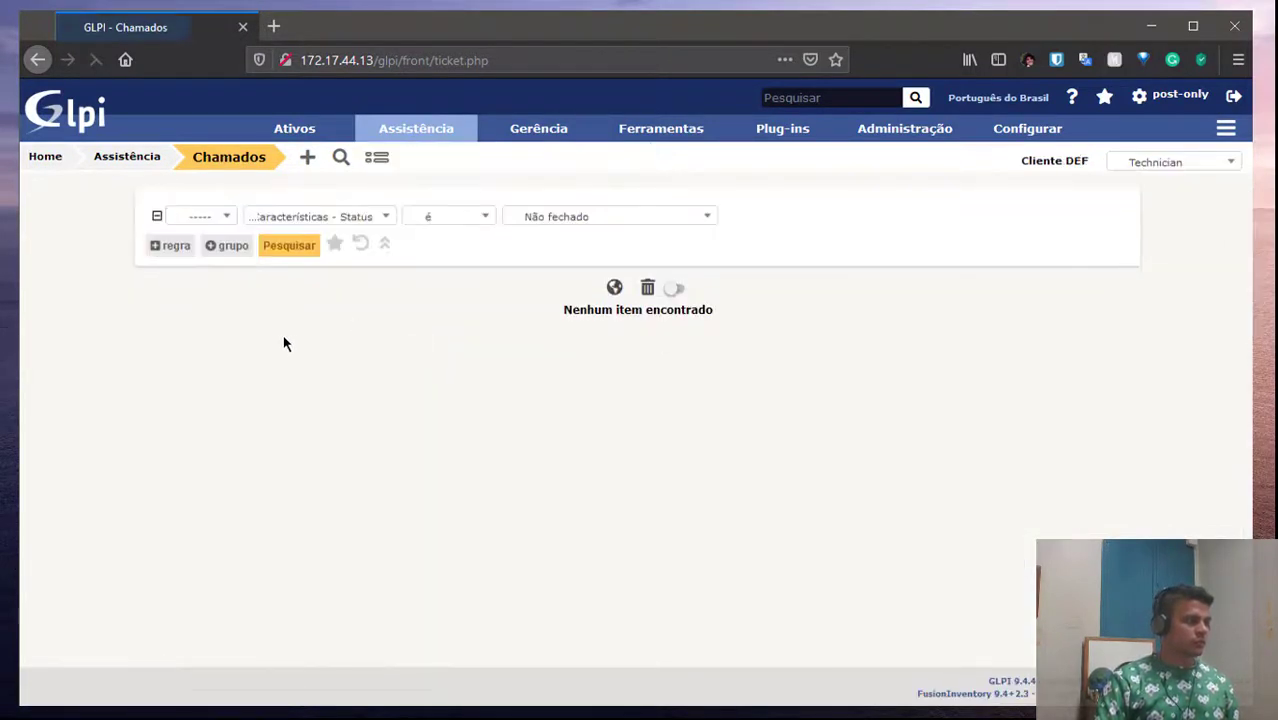
click(274, 248)
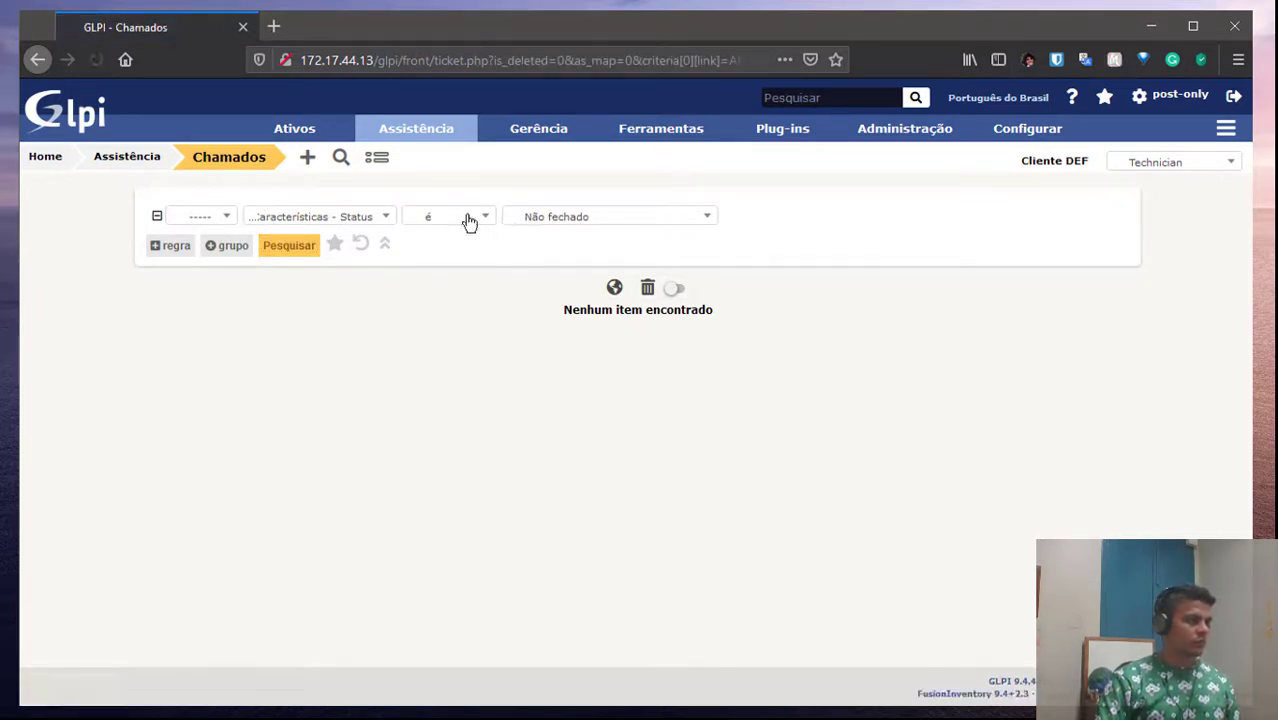
mouse_move(424, 138)
click(47, 165)
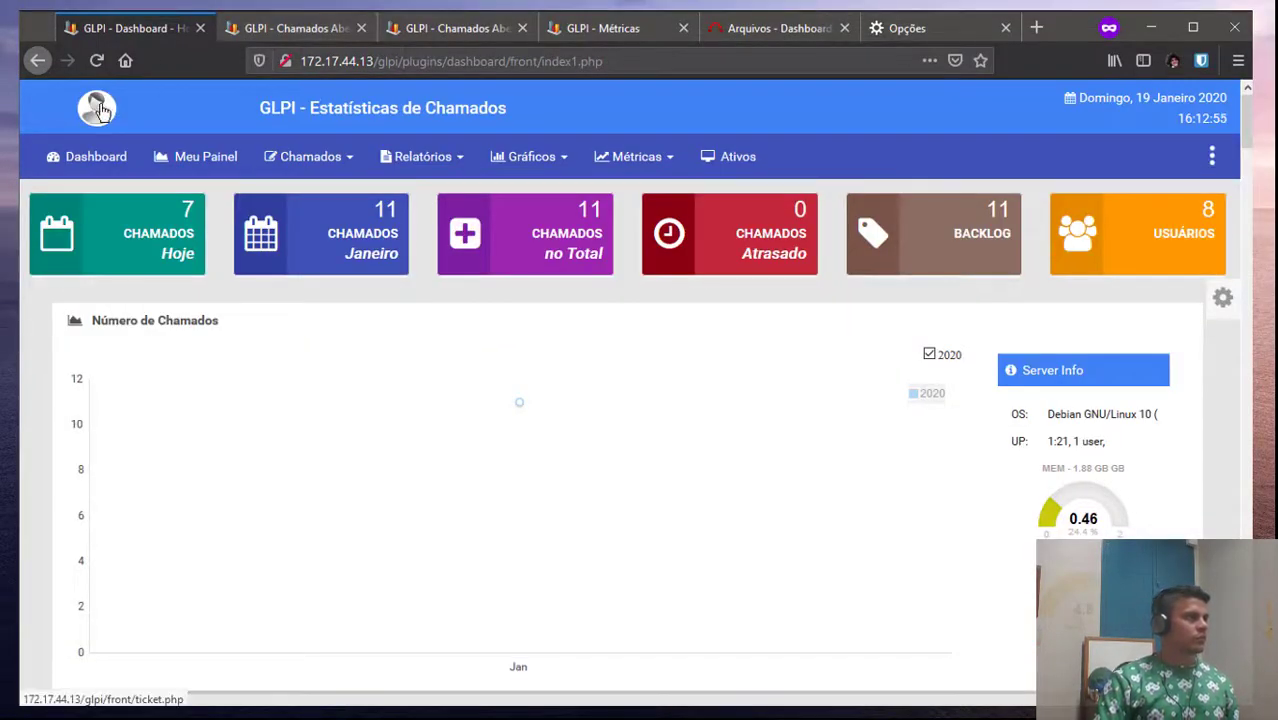
From the dashboard window, open GLPI in a new tab placed first and review the ticket list of Central de Serviços
middle_click(90, 105)
drag(205, 30, 112, 34)
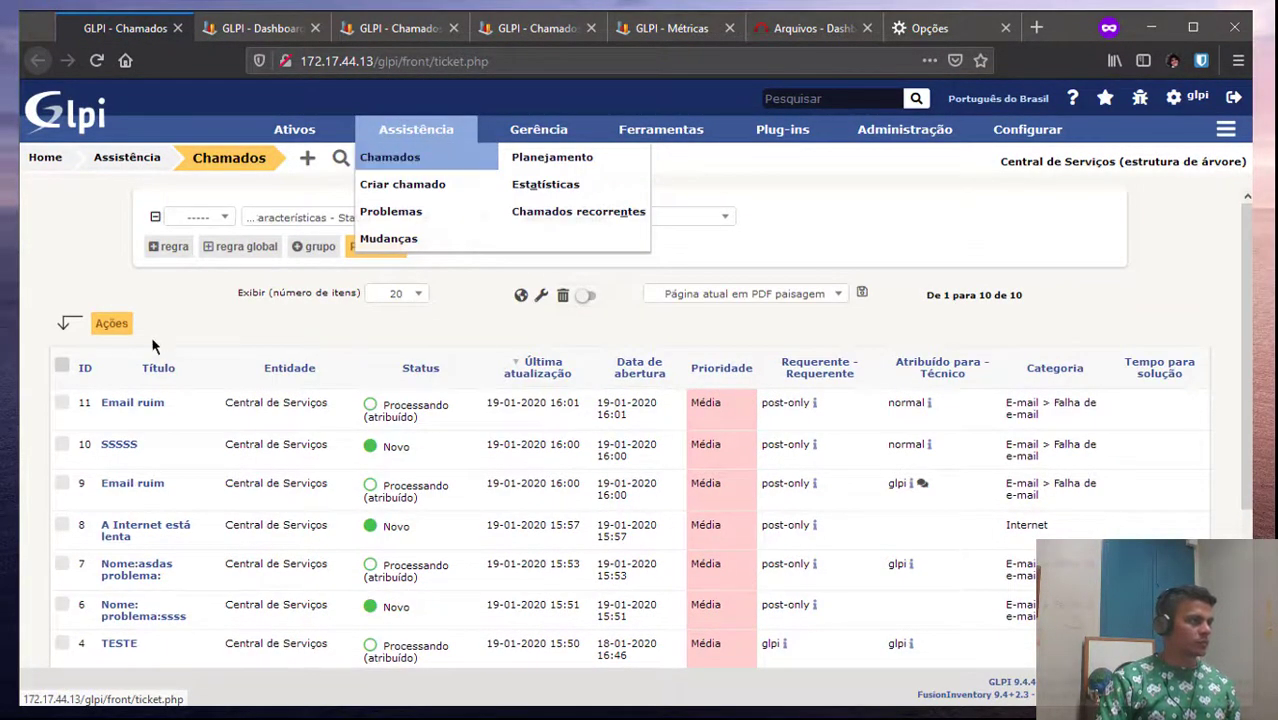
scroll(208, 345, down, 4)
scroll(208, 345, up, 4)
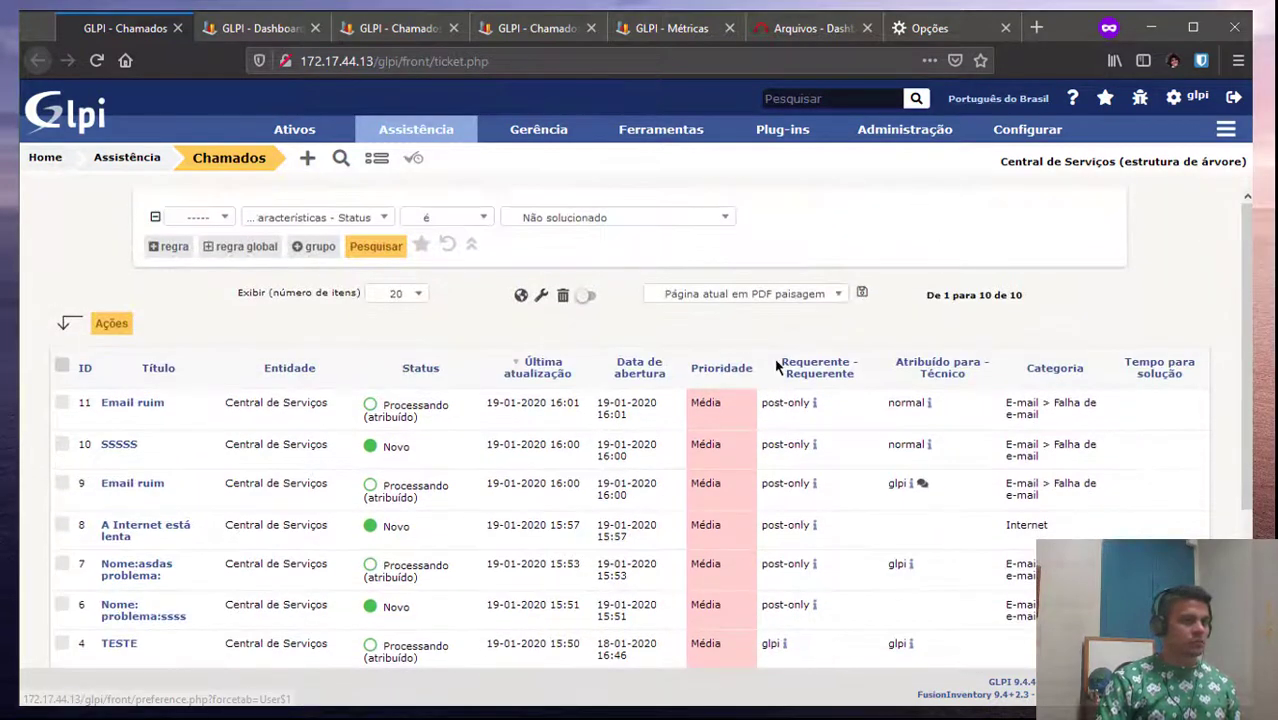
scroll(778, 368, down, 3)
Switch to the Technician's GLPI window and review the ticket and problem tracking in Visão global
key(alt+Tab)
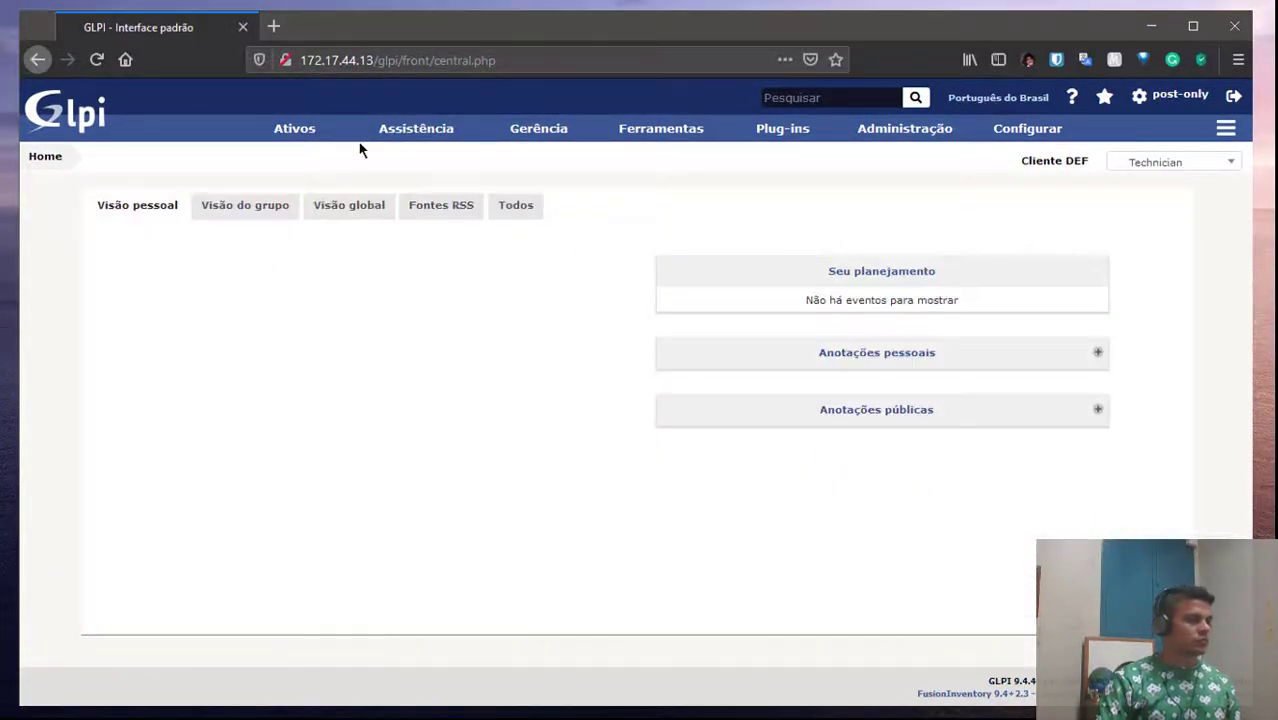
click(320, 207)
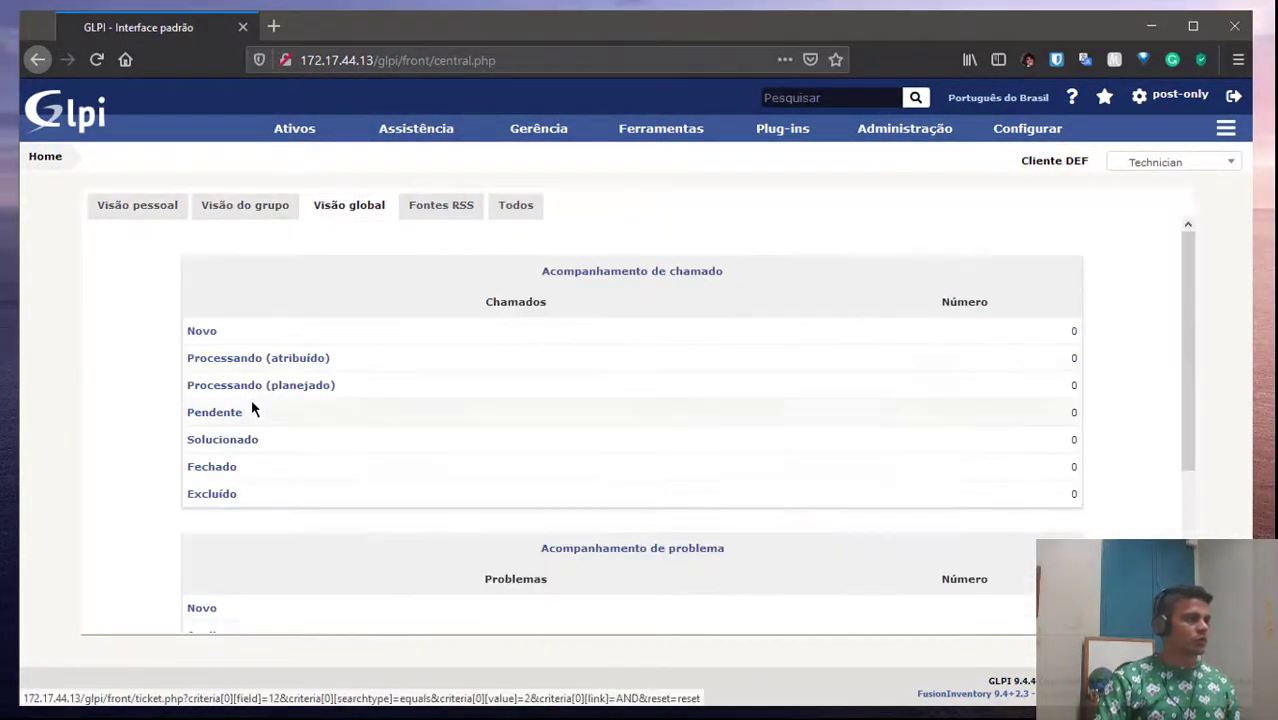
scroll(229, 432, down, 3)
scroll(229, 428, up, 3)
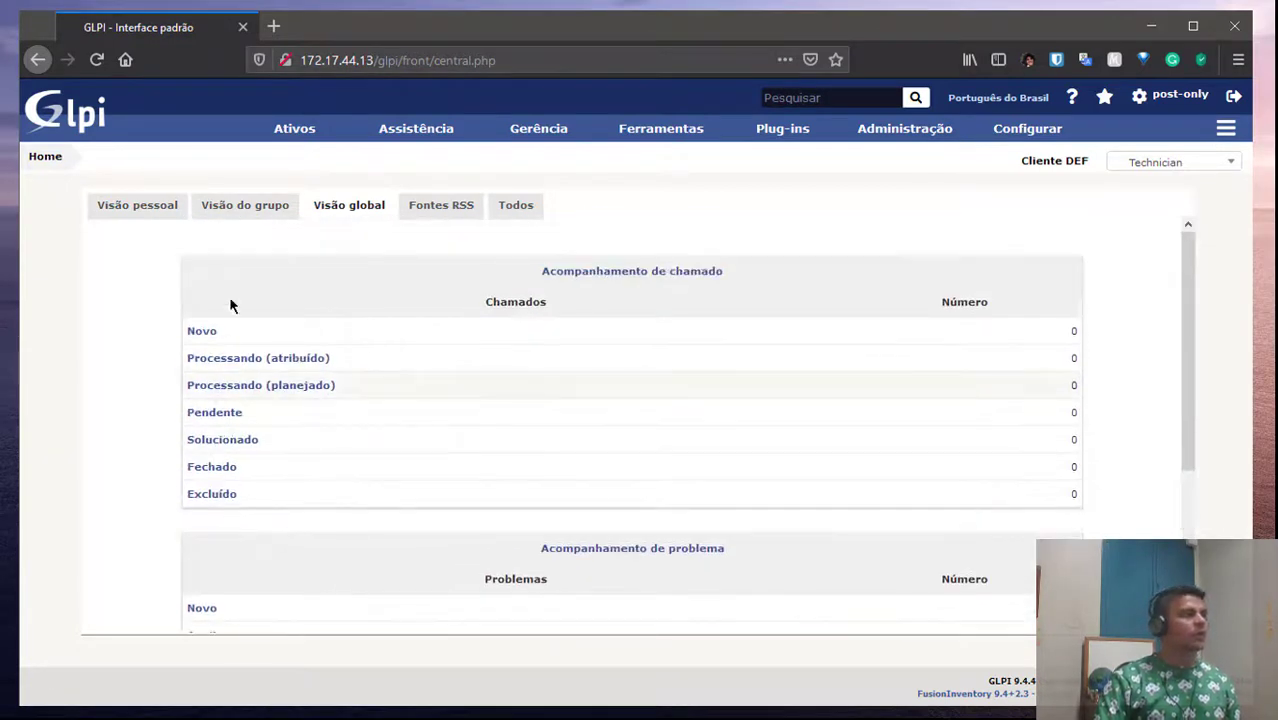
Open the new ticket form in the Technician's GLPI window, and close that window
mouse_move(416, 128)
click(416, 188)
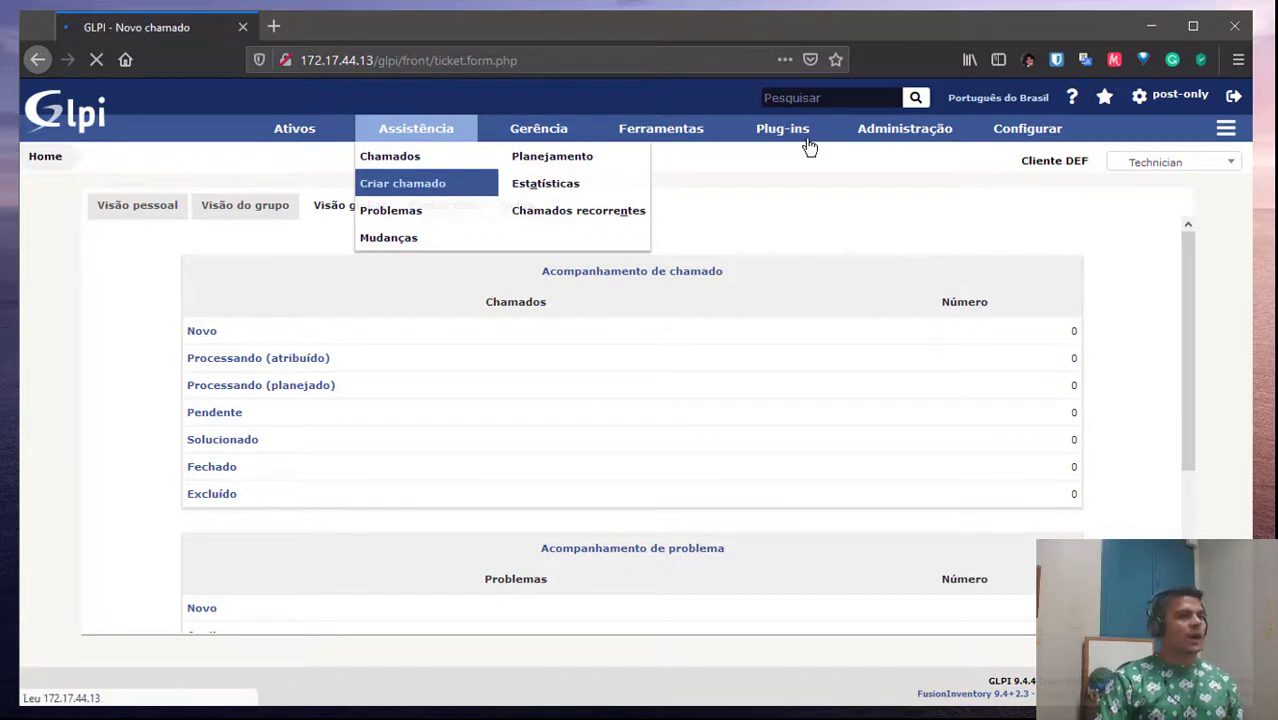
click(242, 30)
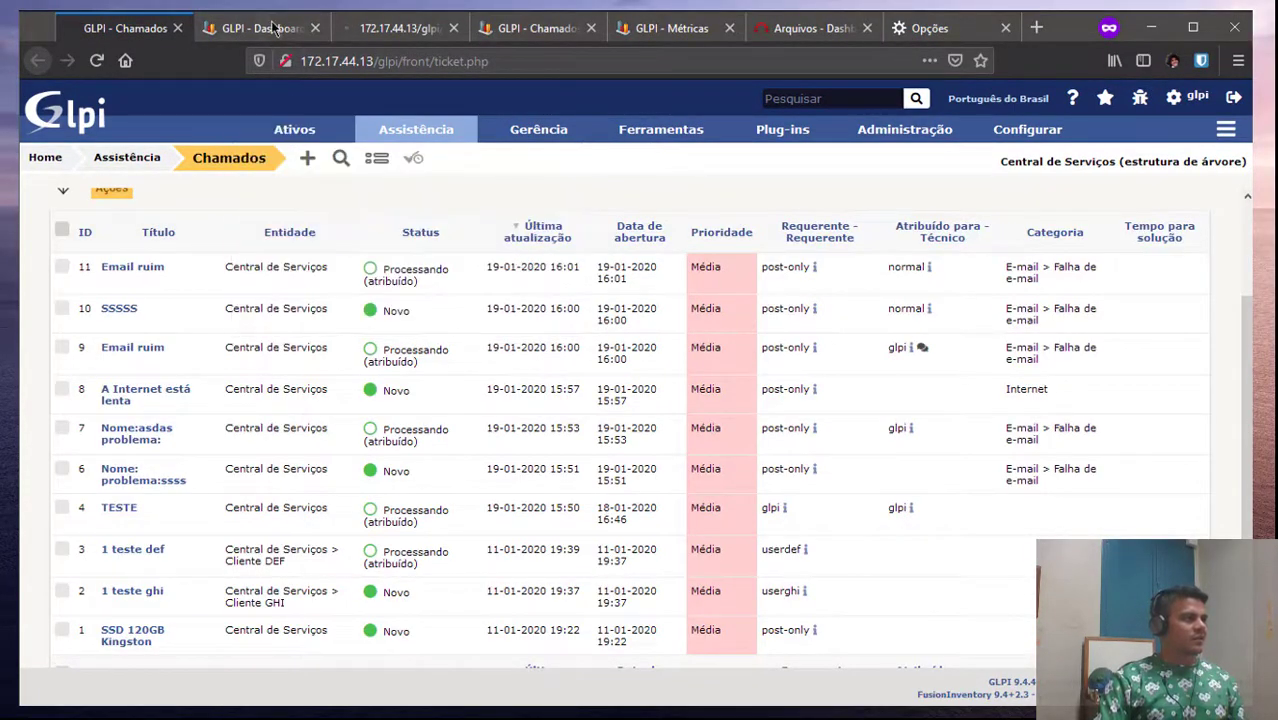
Review the Cliente DEF open ticket list in the dashboard window and inspect the page's site information
click(262, 28)
click(382, 26)
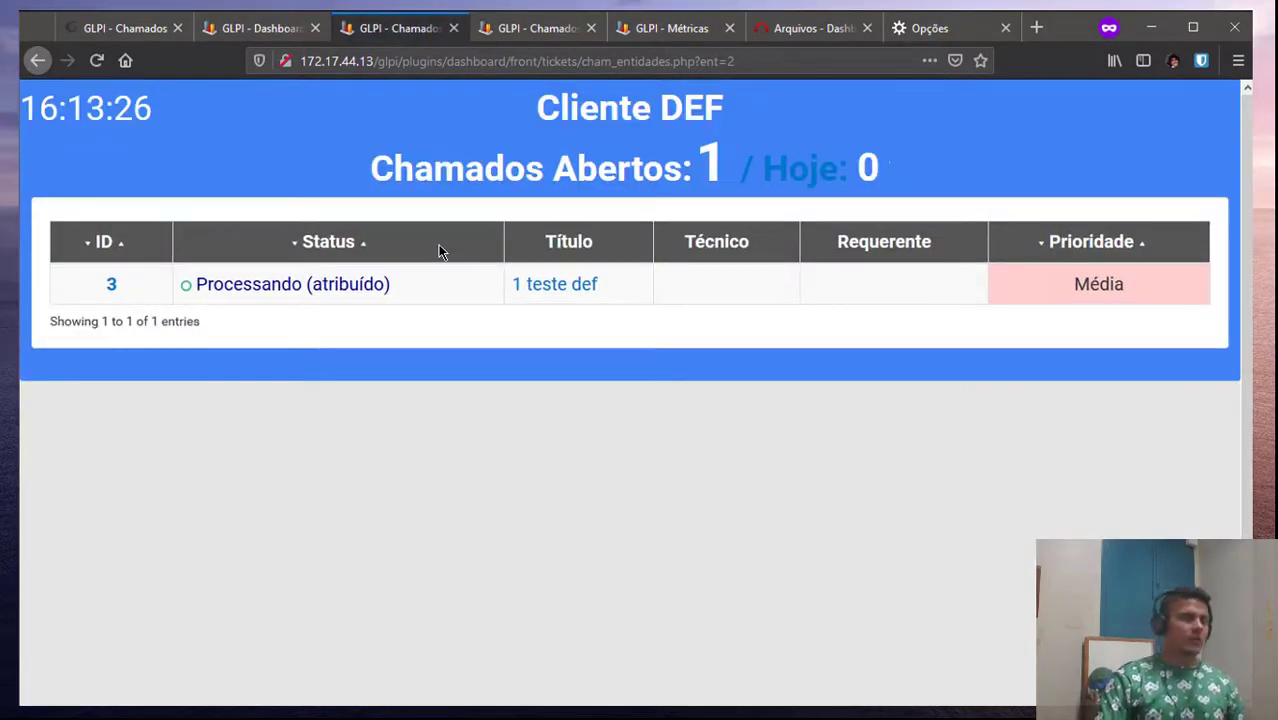
click(286, 61)
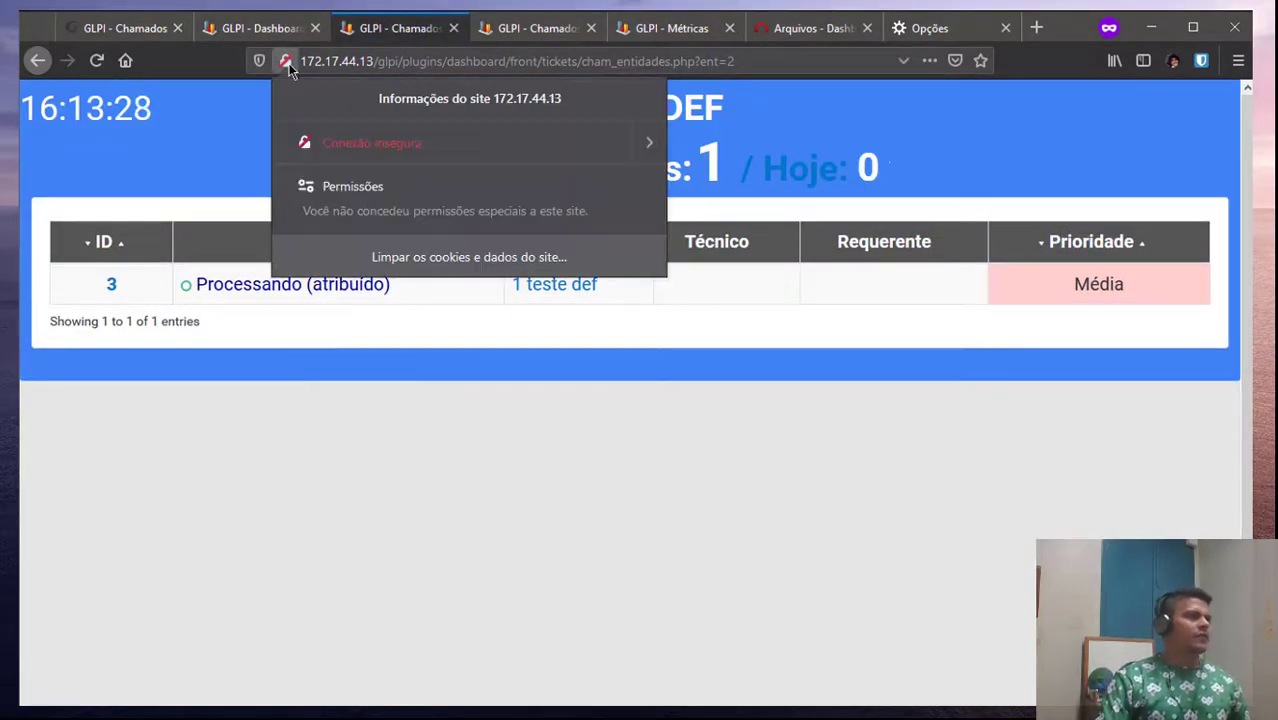
click(566, 475)
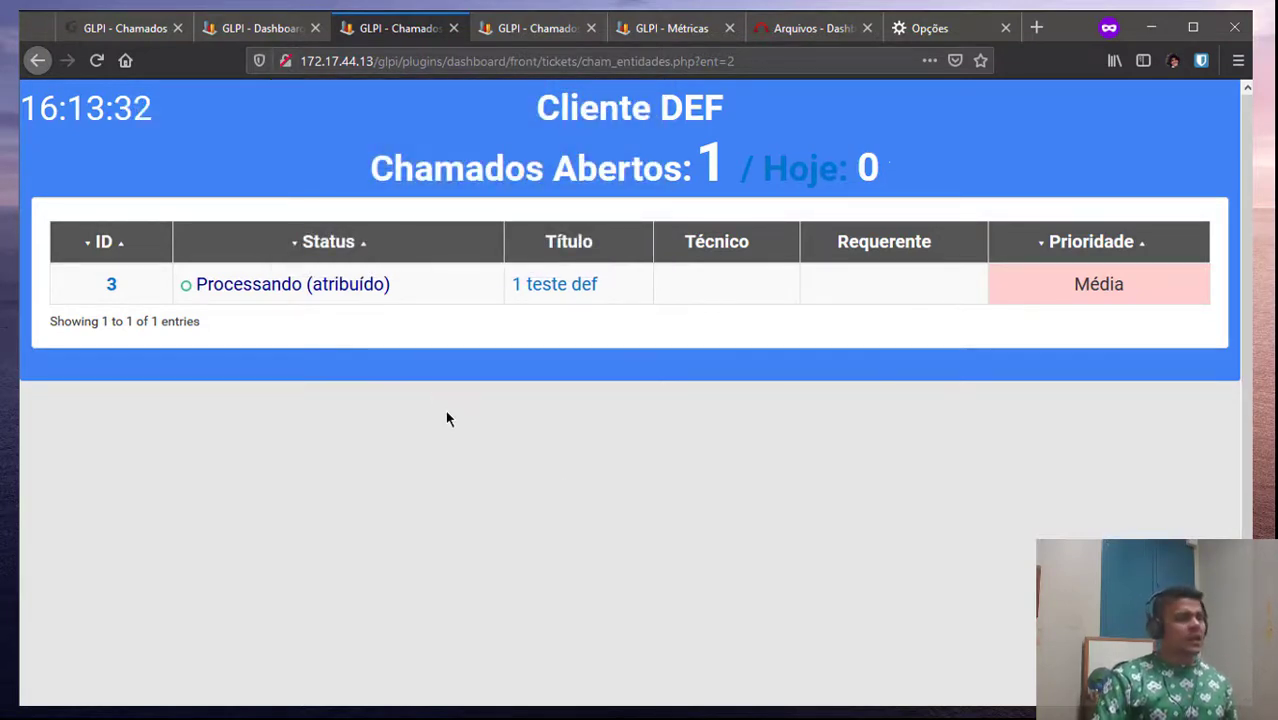
Open Configurar Painel from the main dashboard and list the statuses available for the Chamados page
click(275, 28)
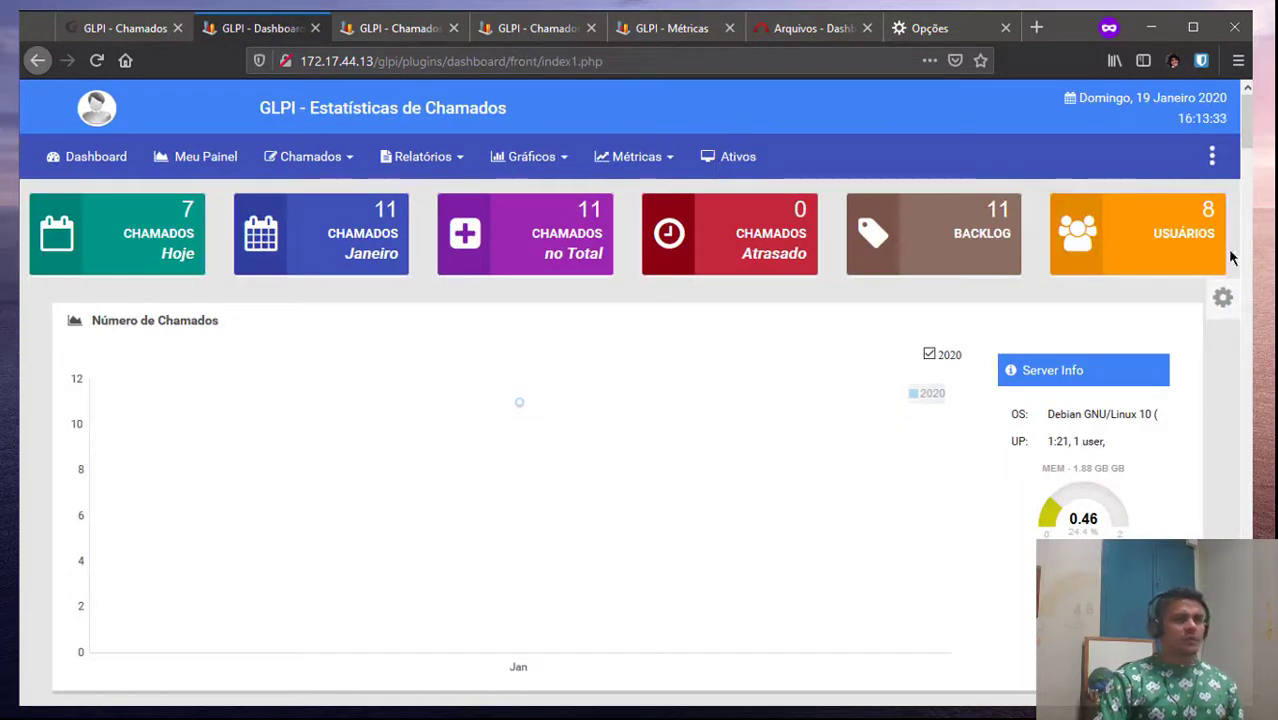
click(1222, 299)
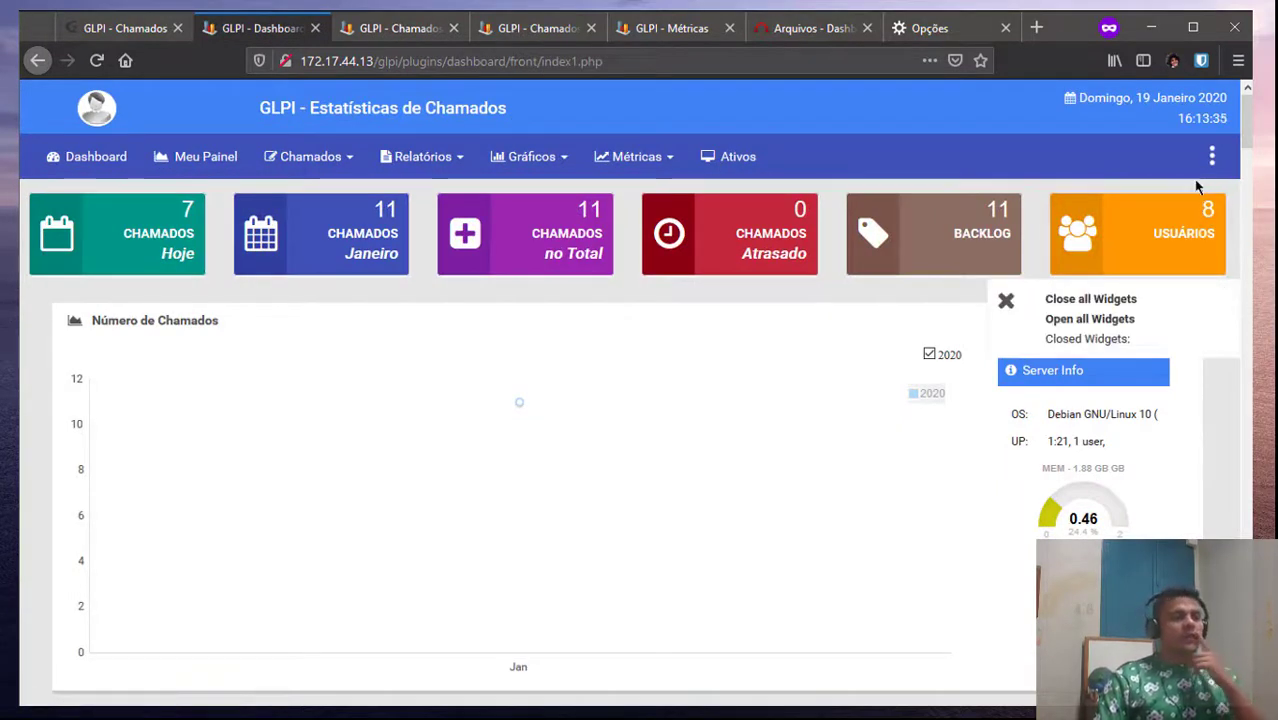
click(1210, 157)
click(1150, 199)
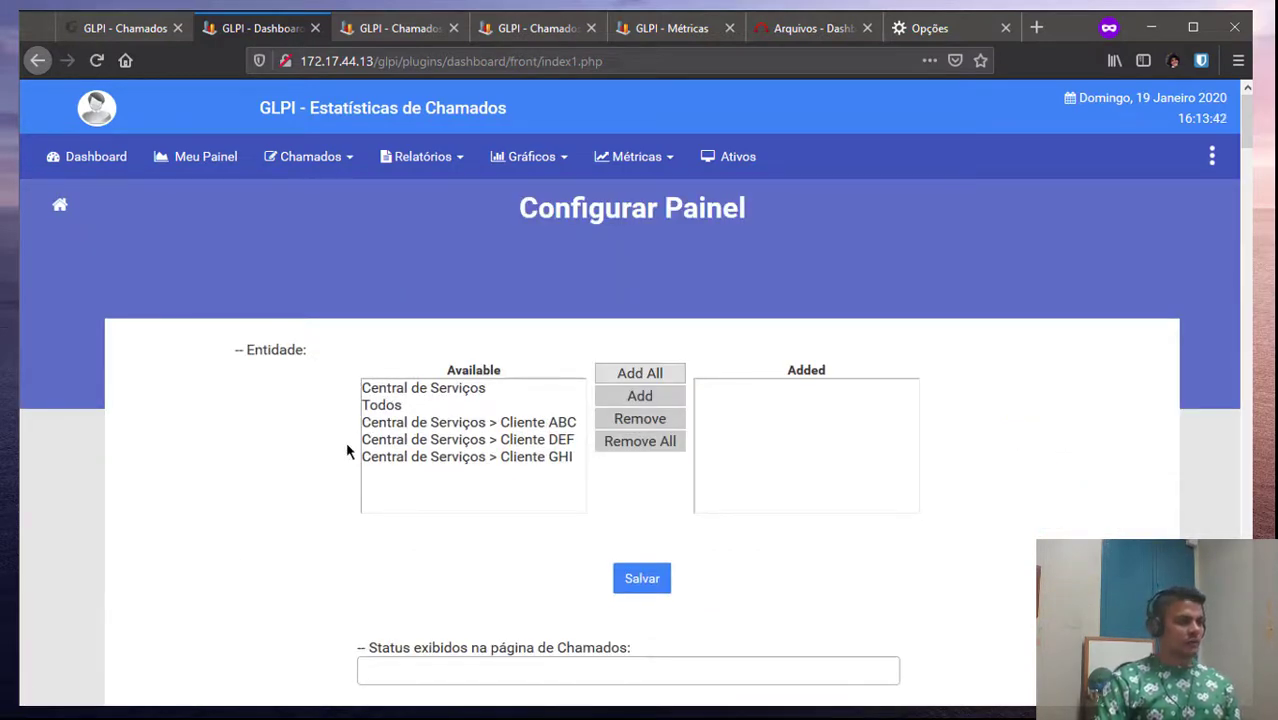
scroll(330, 418, down, 2)
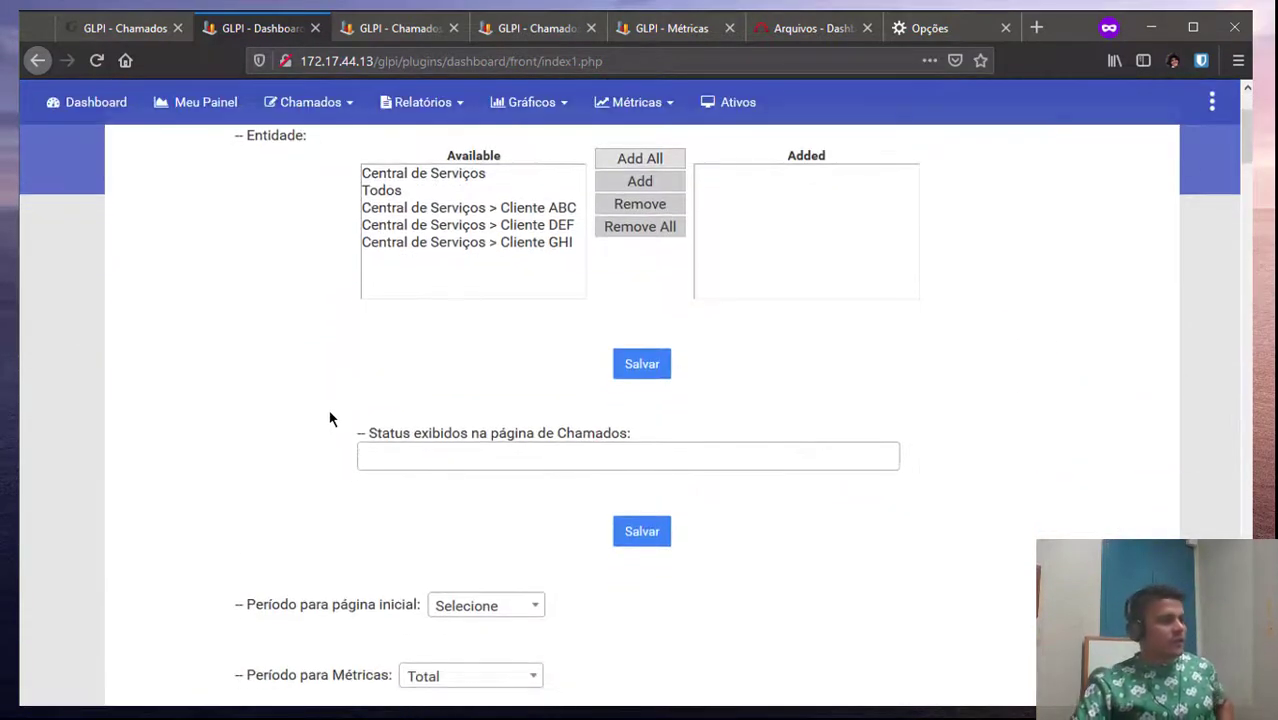
click(479, 456)
Compare the Cliente DEF ticket list with the general open ticket list, and close the Cliente DEF page
click(381, 30)
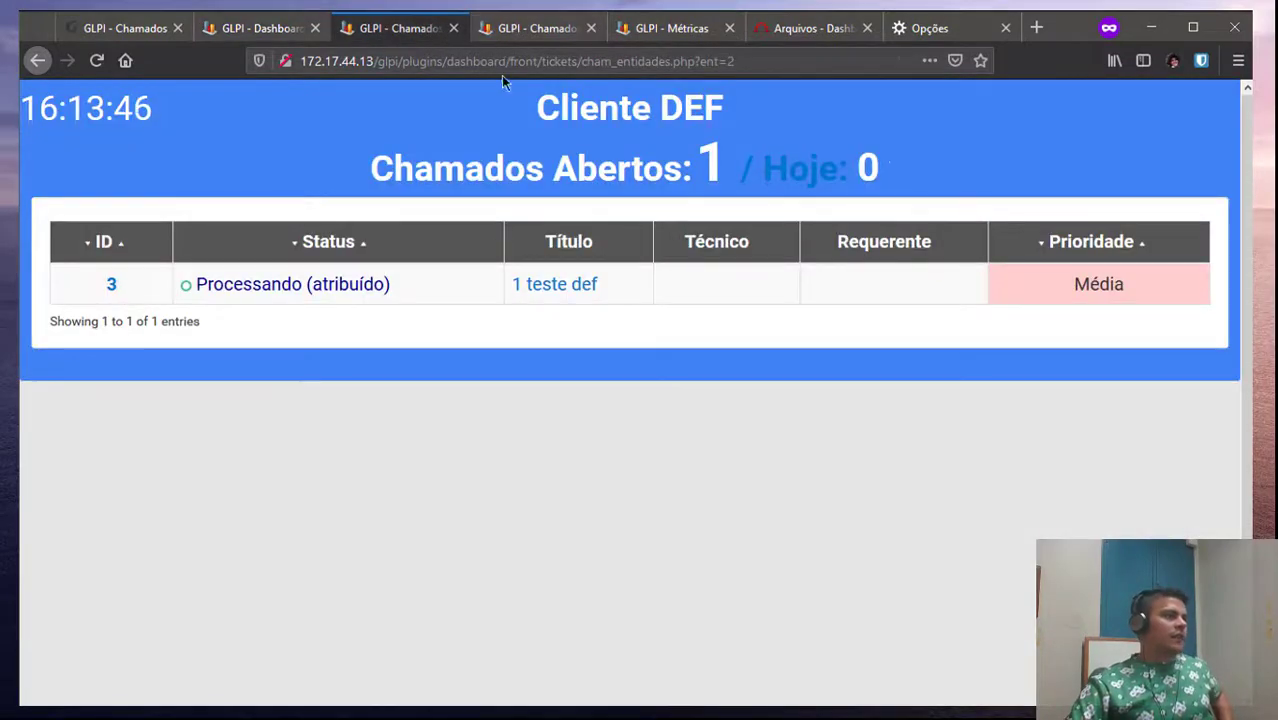
click(530, 28)
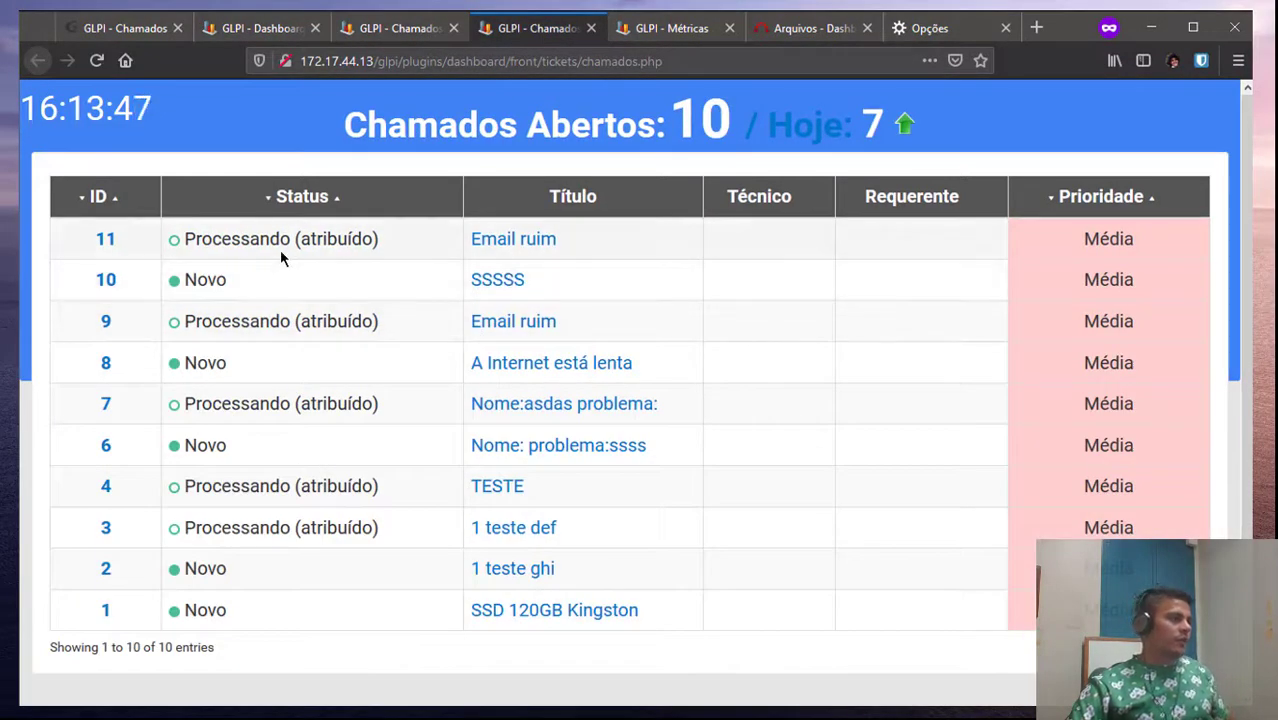
click(397, 30)
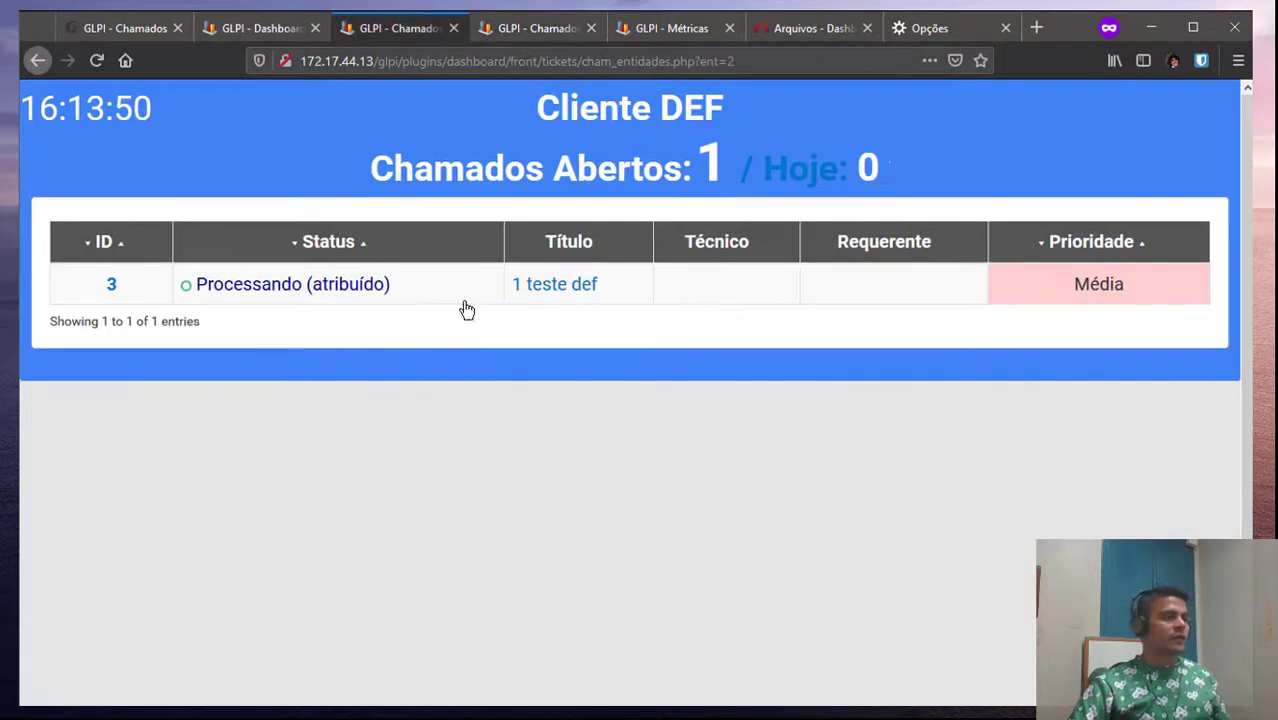
middle_click(388, 36)
Set the statuses displayed on the Chamados page to Novo, save the setting and reload the general open ticket list
click(285, 28)
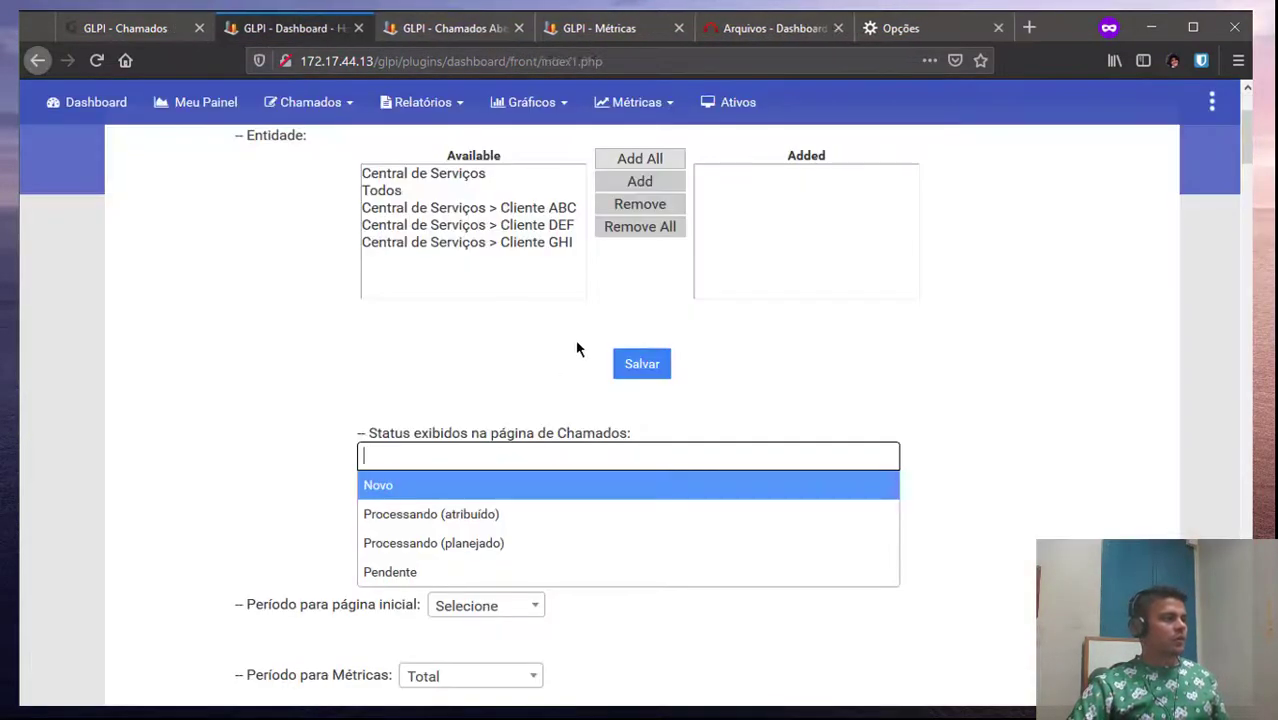
click(456, 488)
scroll(640, 523, down, 1)
click(640, 510)
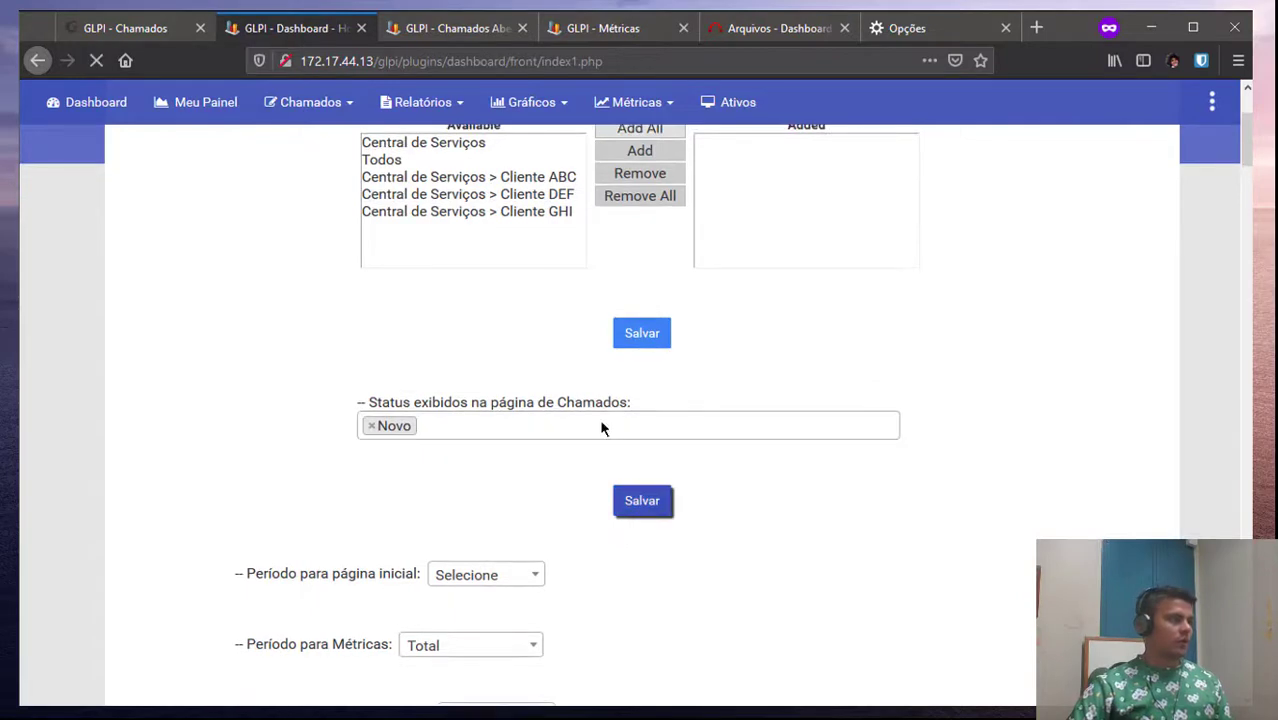
click(451, 29)
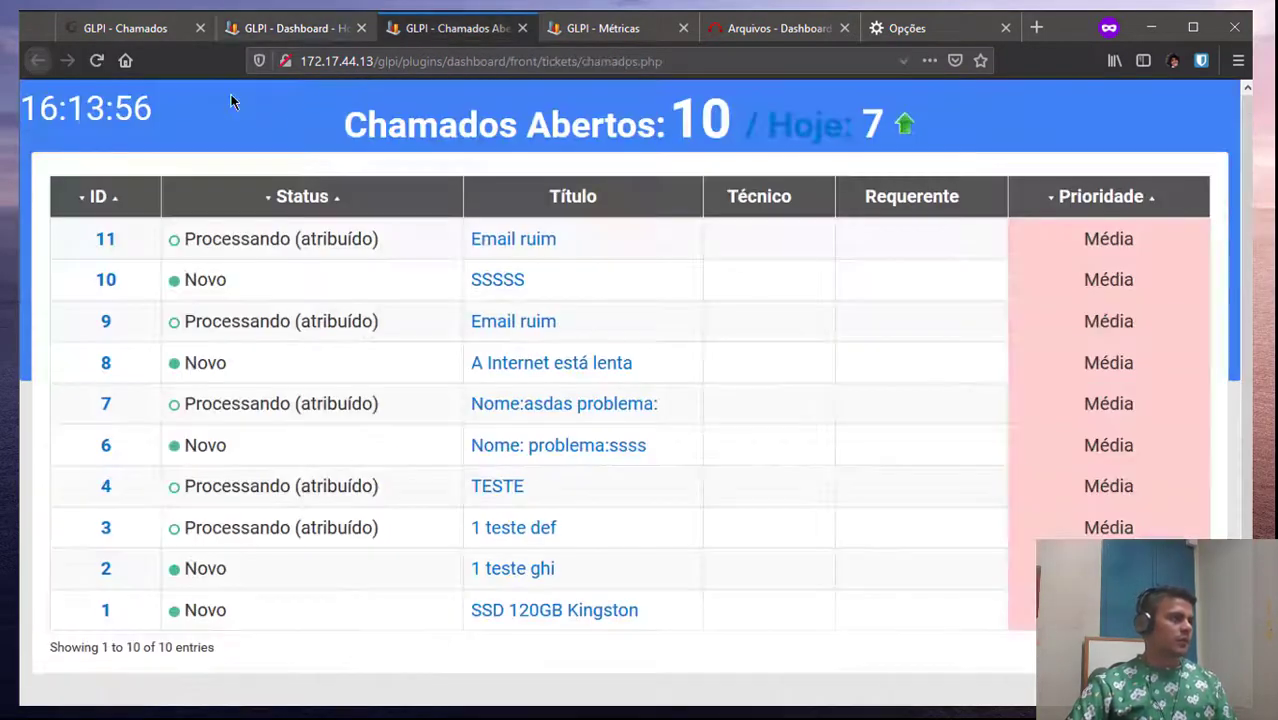
click(97, 61)
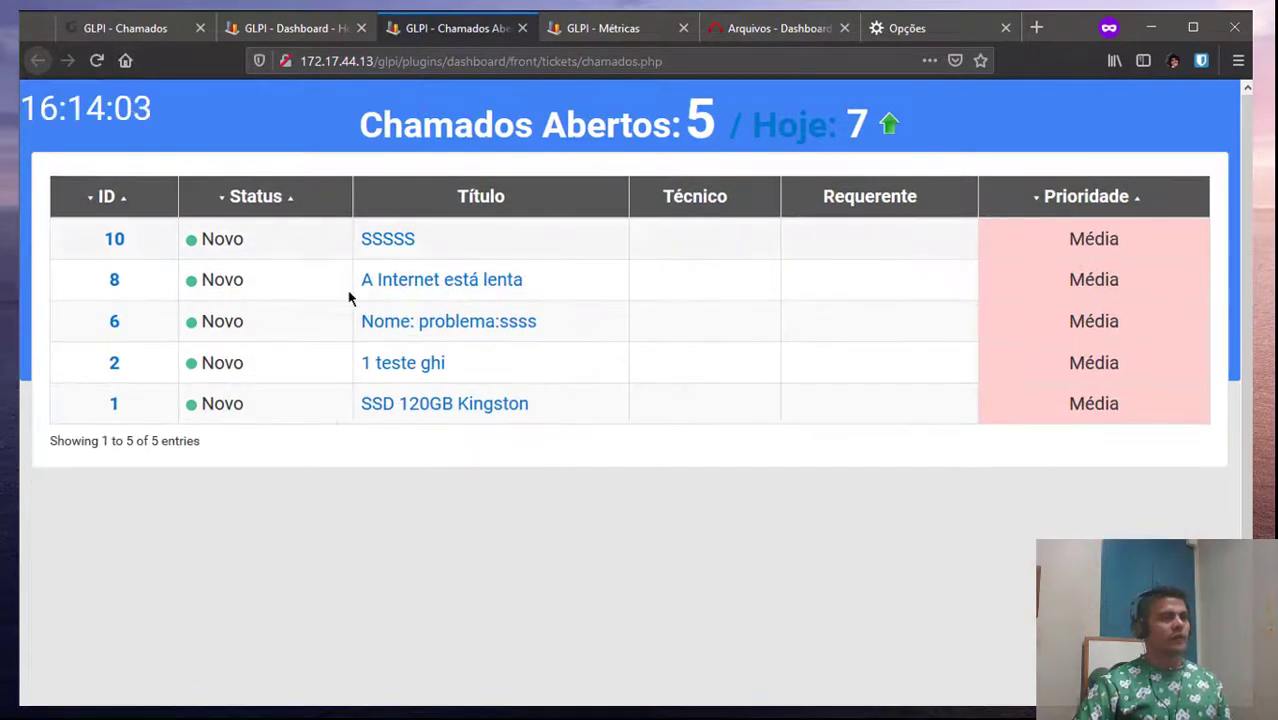
Return to Configurar Painel and look over its entity, status and period settings
click(361, 28)
key(ctrl+shift+t)
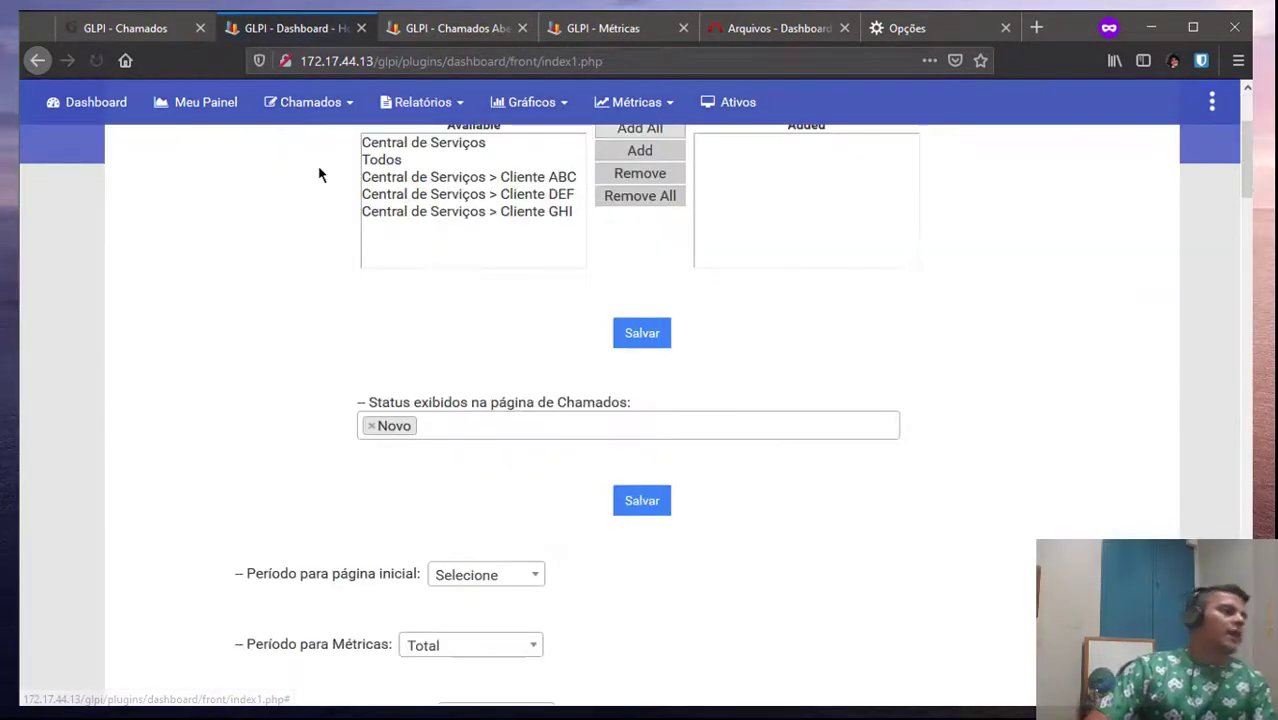
scroll(318, 174, down, 3)
scroll(317, 175, up, 4)
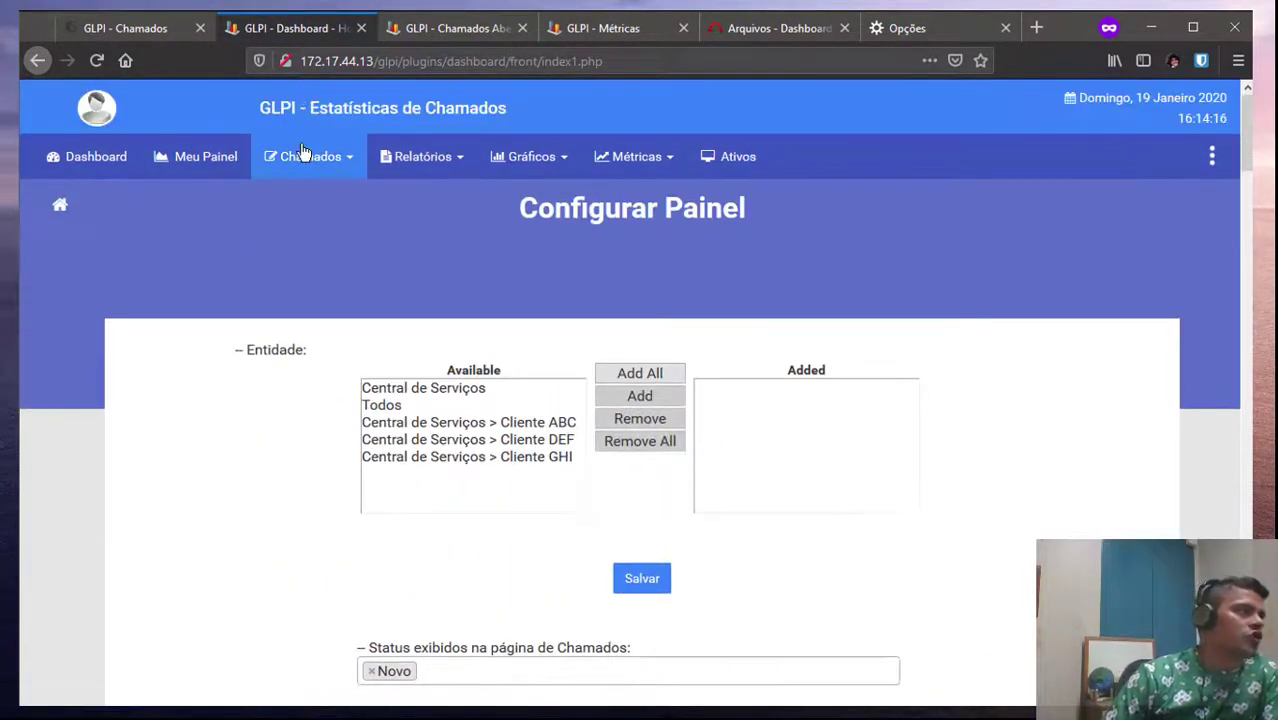
Open the Chamados por Categoria report and check which entities it can be filtered by
click(303, 155)
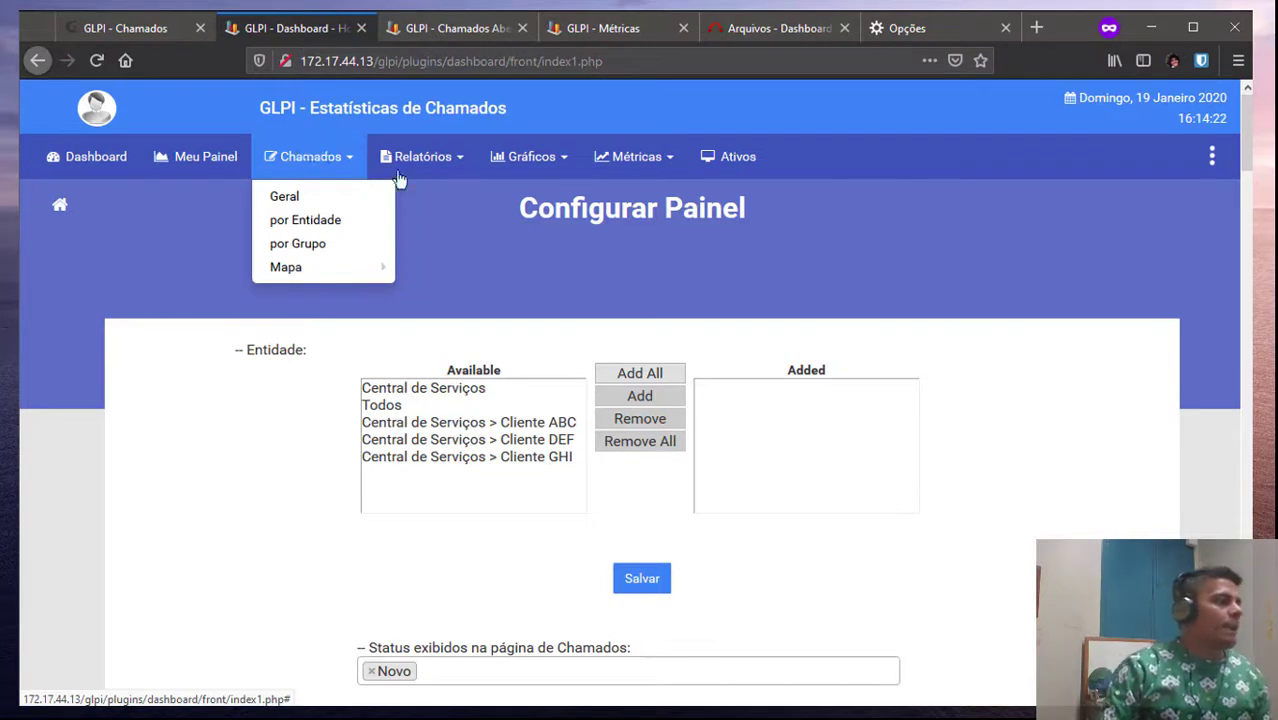
click(436, 174)
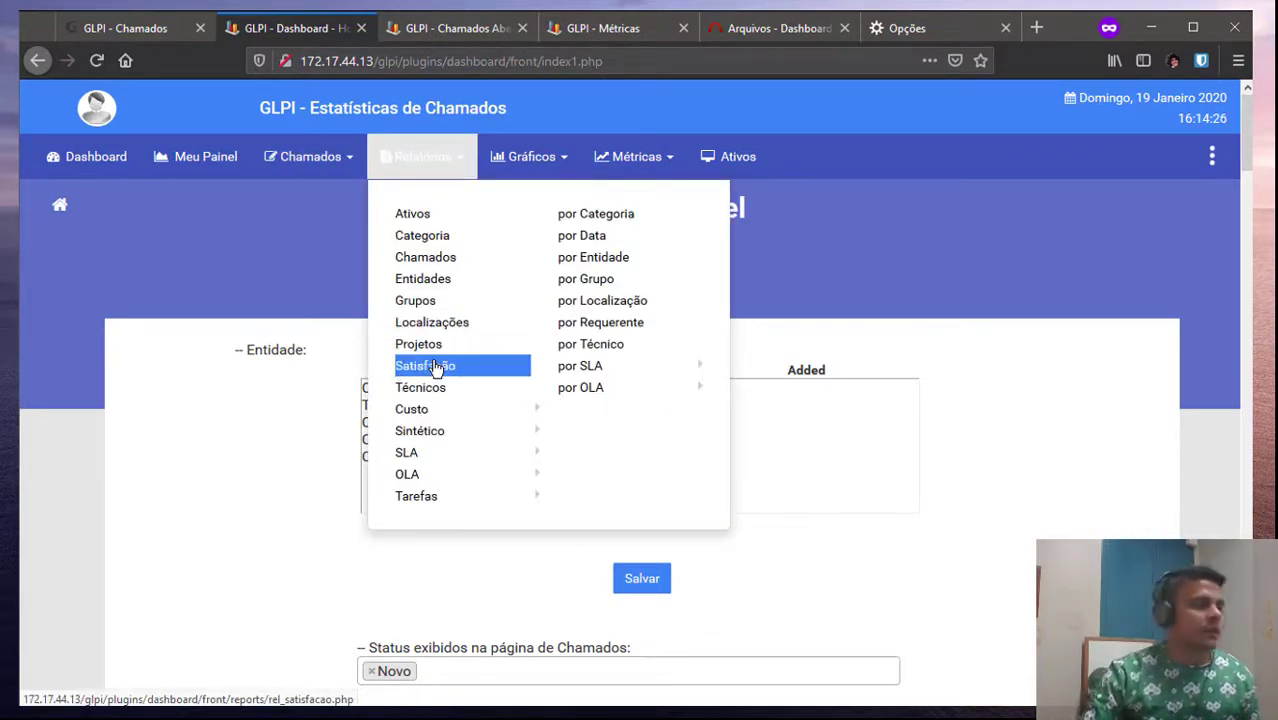
click(433, 237)
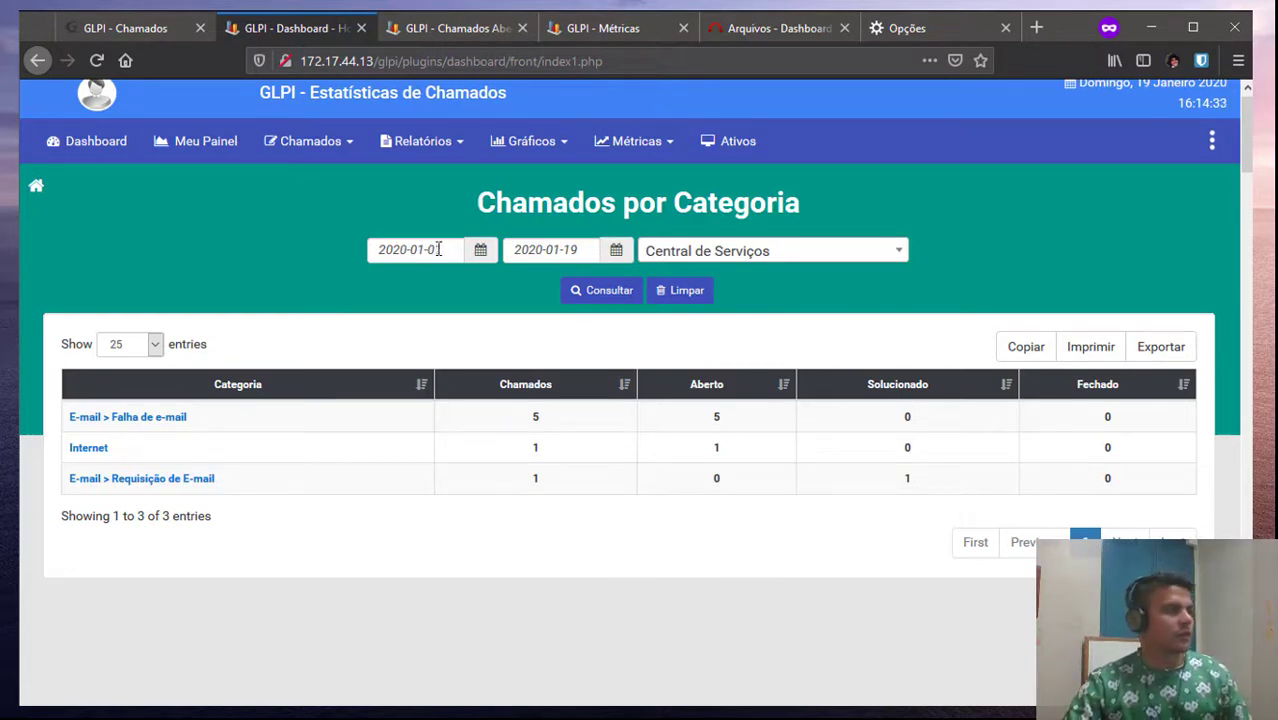
click(793, 257)
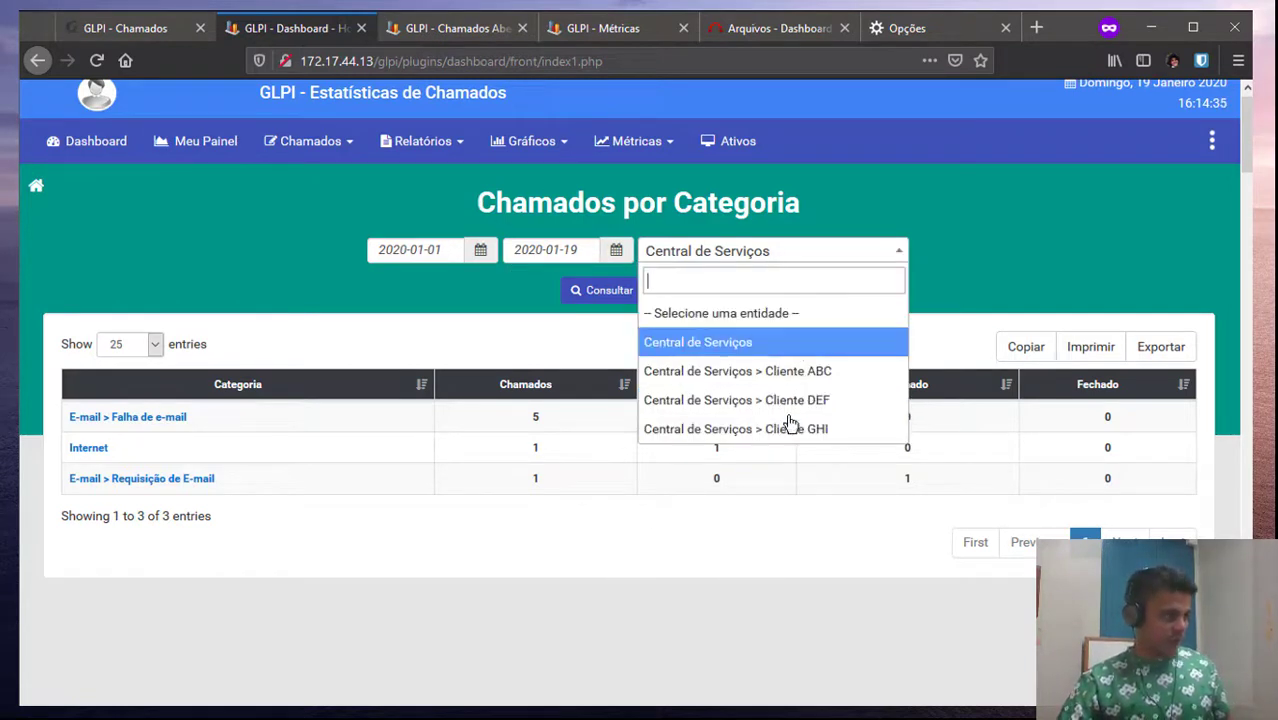
click(957, 255)
click(664, 247)
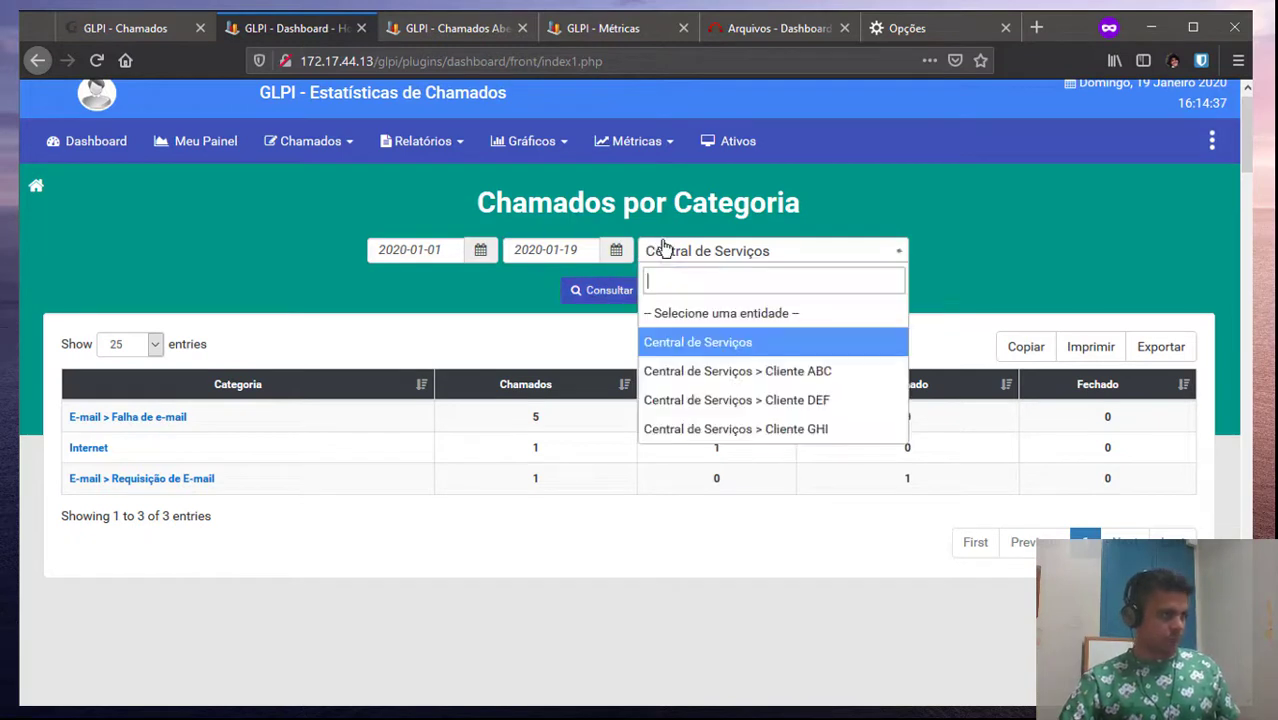
click(999, 245)
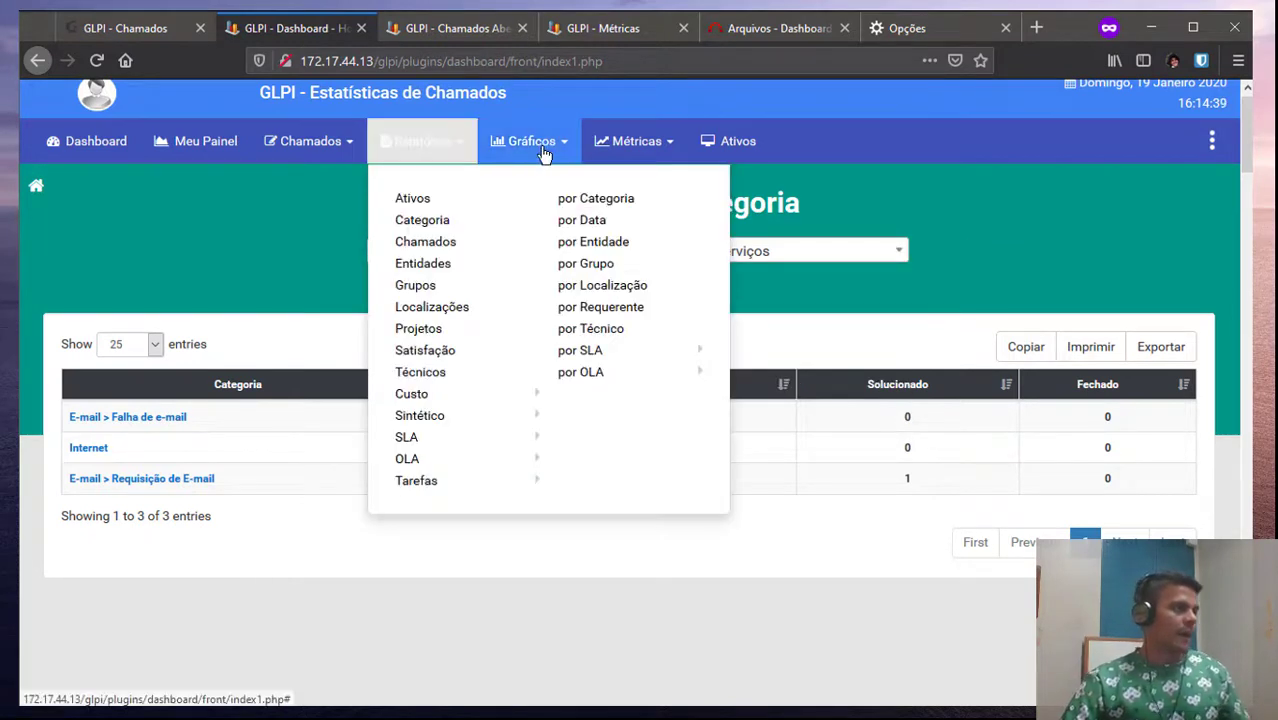
Open the Geral charts and examine the tickets by status, origin, type, solution time and group
mouse_move(545, 152)
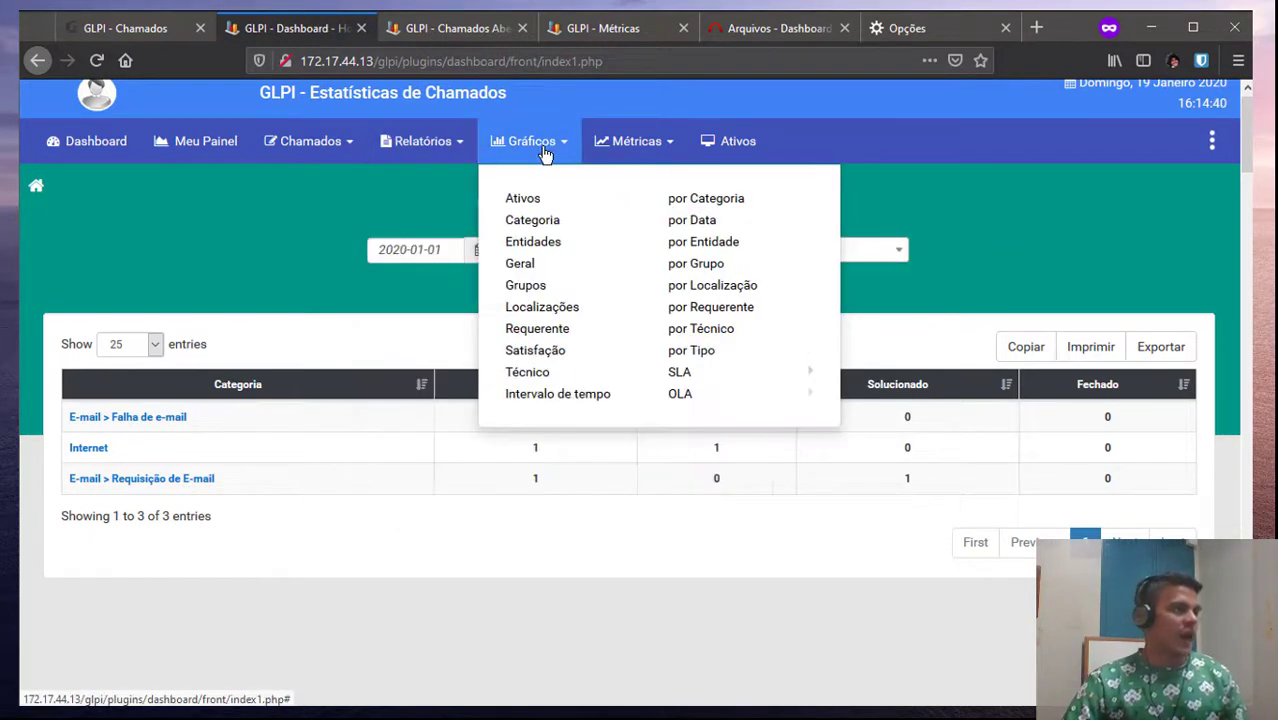
click(522, 263)
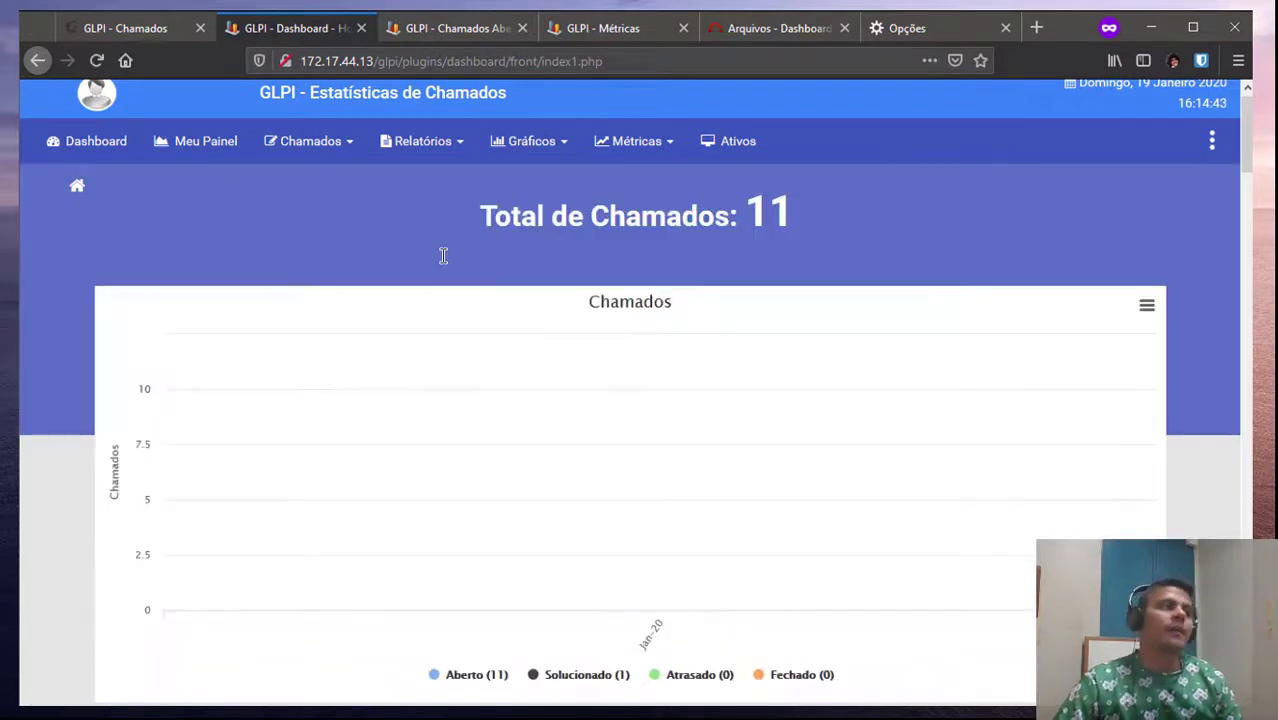
scroll(493, 305, down, 3)
scroll(767, 494, down, 3)
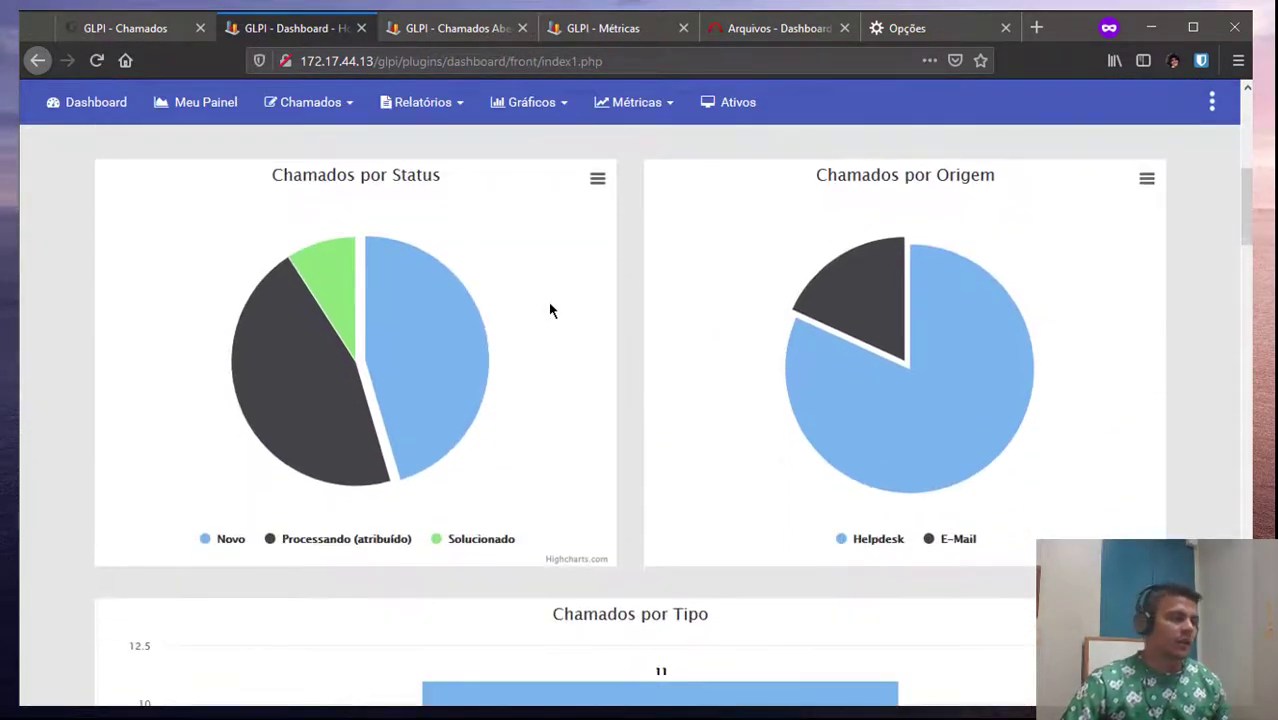
scroll(655, 527, down, 9)
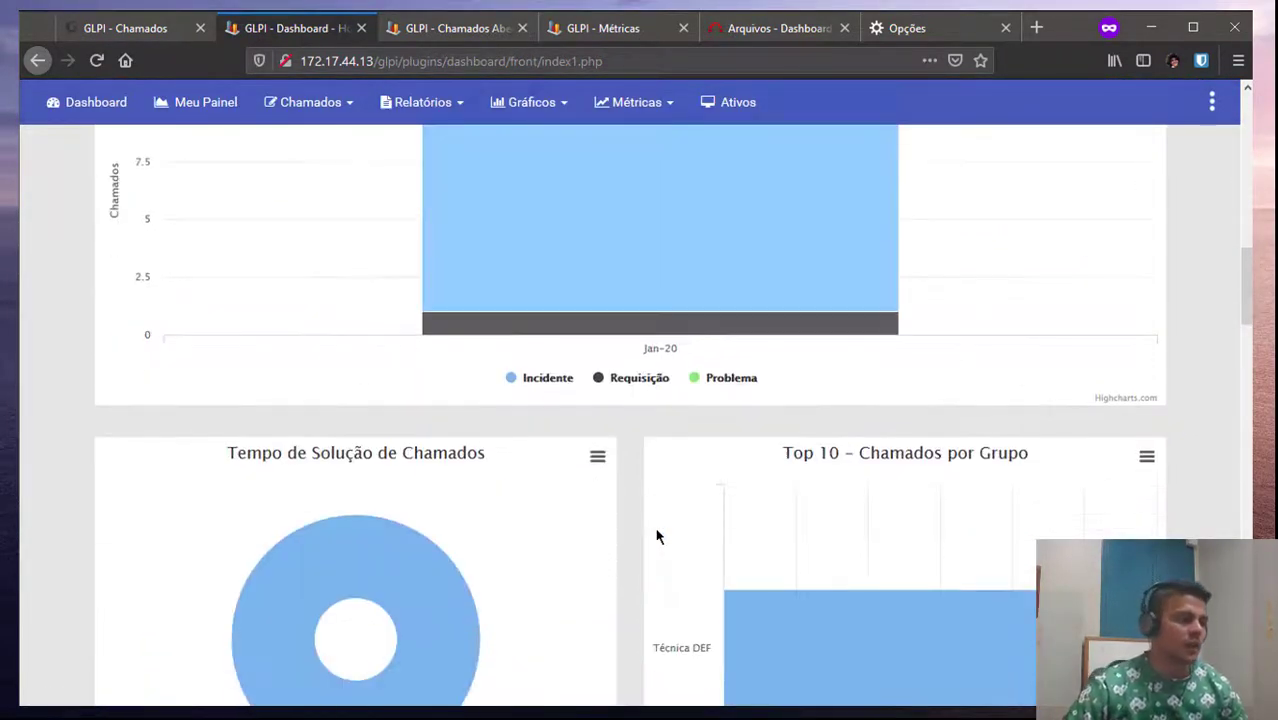
scroll(656, 537, up, 8)
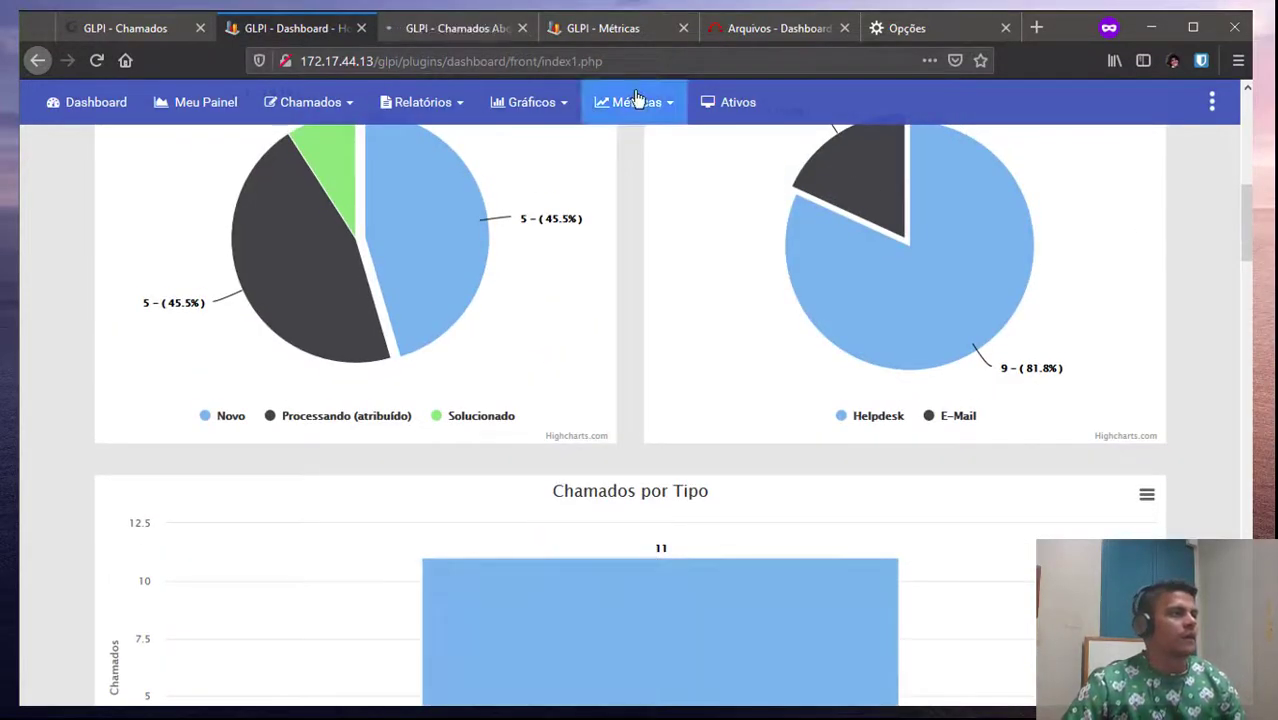
Check the available metric views, open Meu Painel and examine its Chamados chart and ticket status summary
click(614, 106)
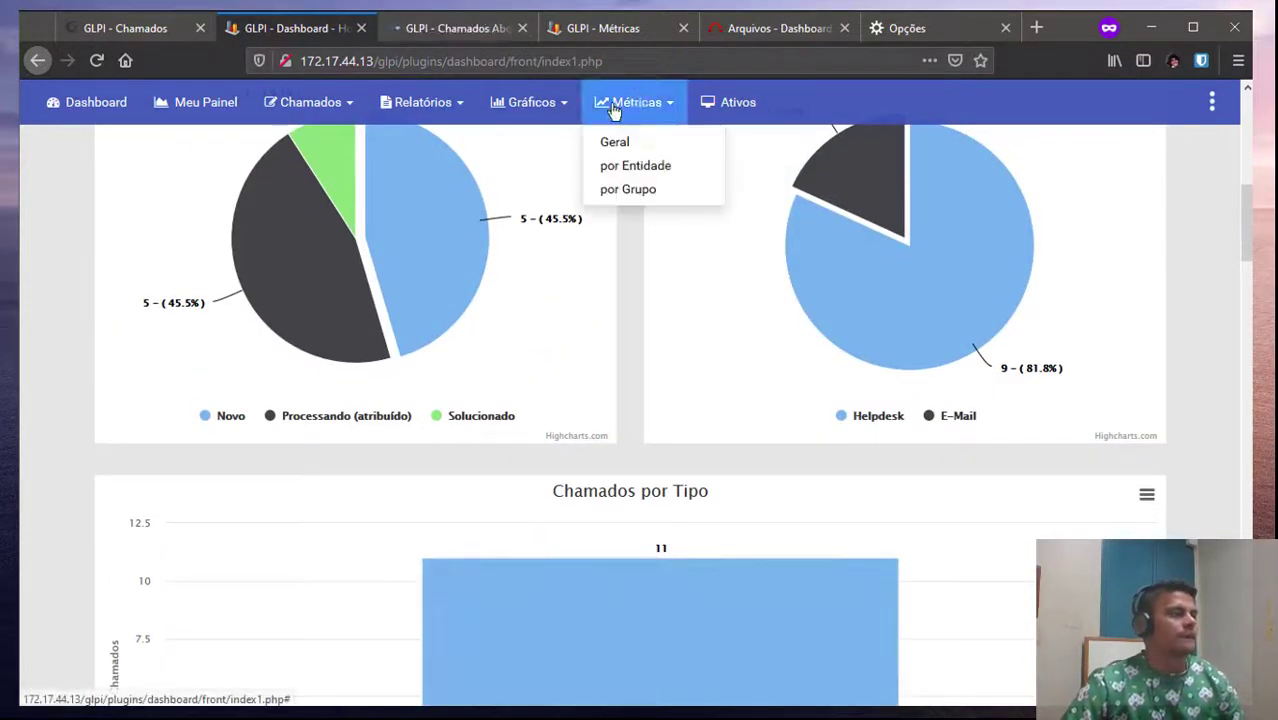
click(201, 108)
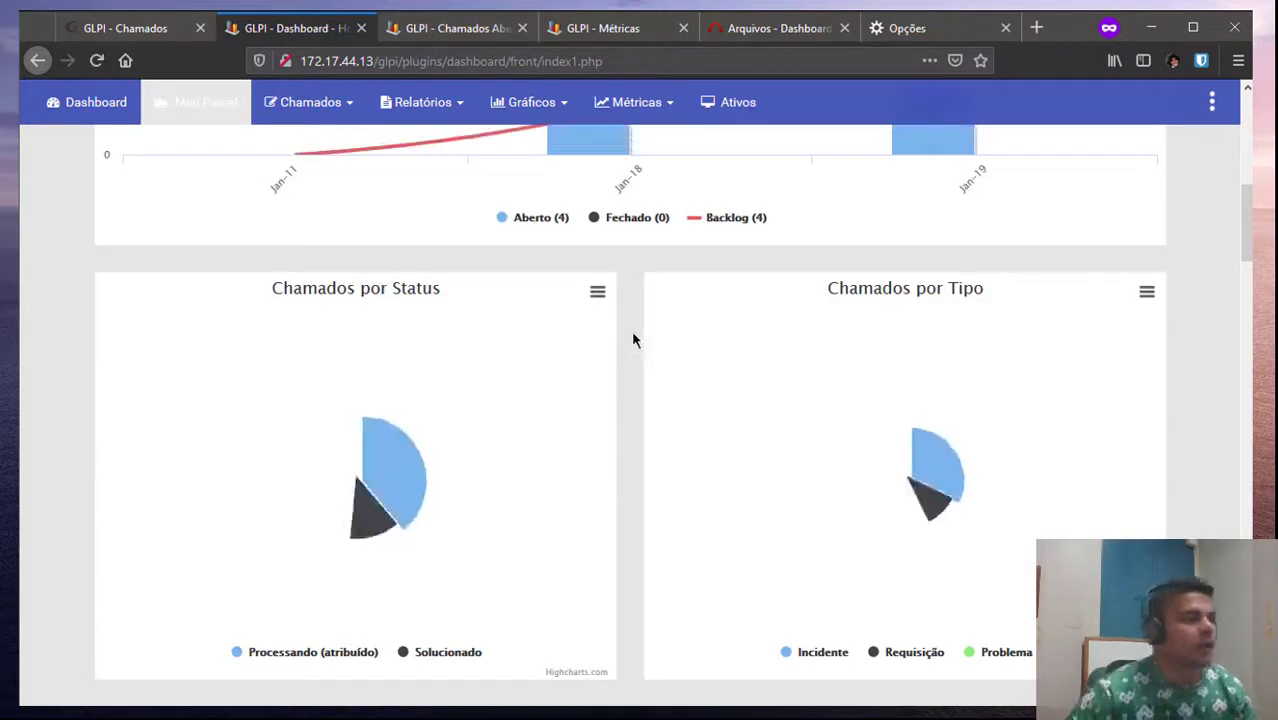
scroll(638, 363, up, 3)
mouse_move(636, 472)
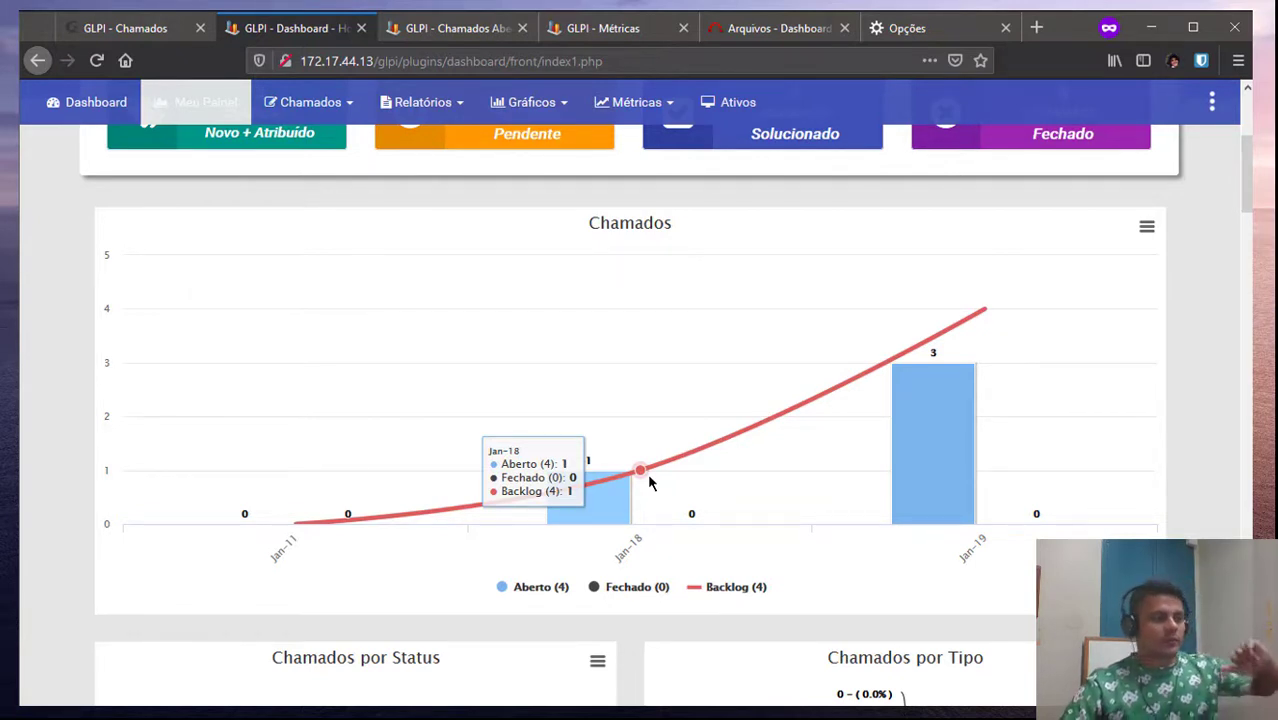
mouse_move(822, 350)
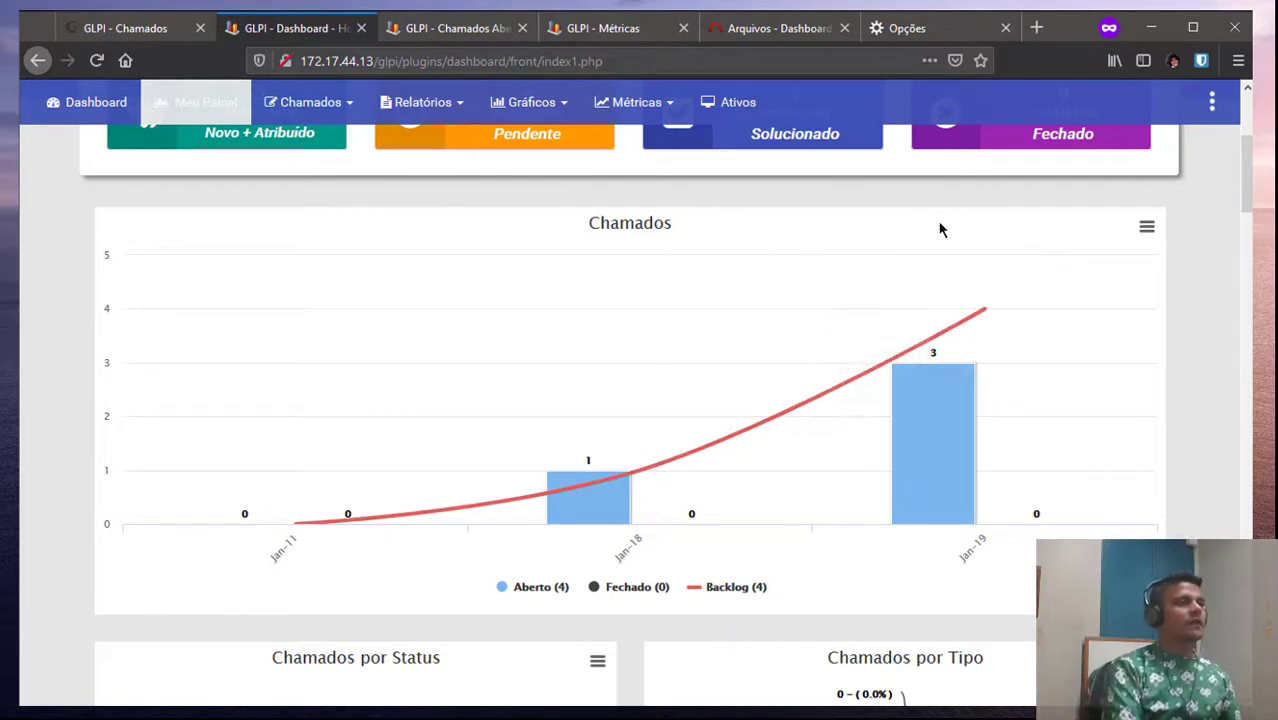
key(ctrl+n)
drag(870, 50, 1277, 500)
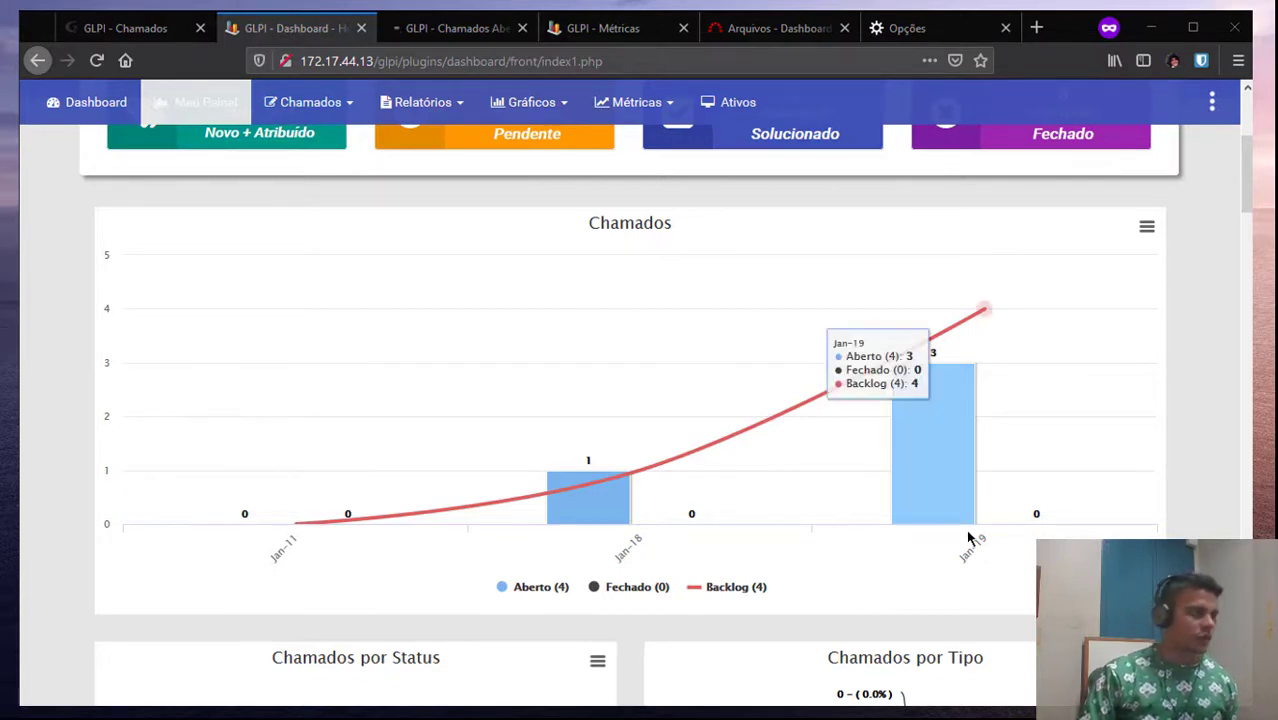
scroll(970, 534, down, 2)
scroll(970, 534, up, 5)
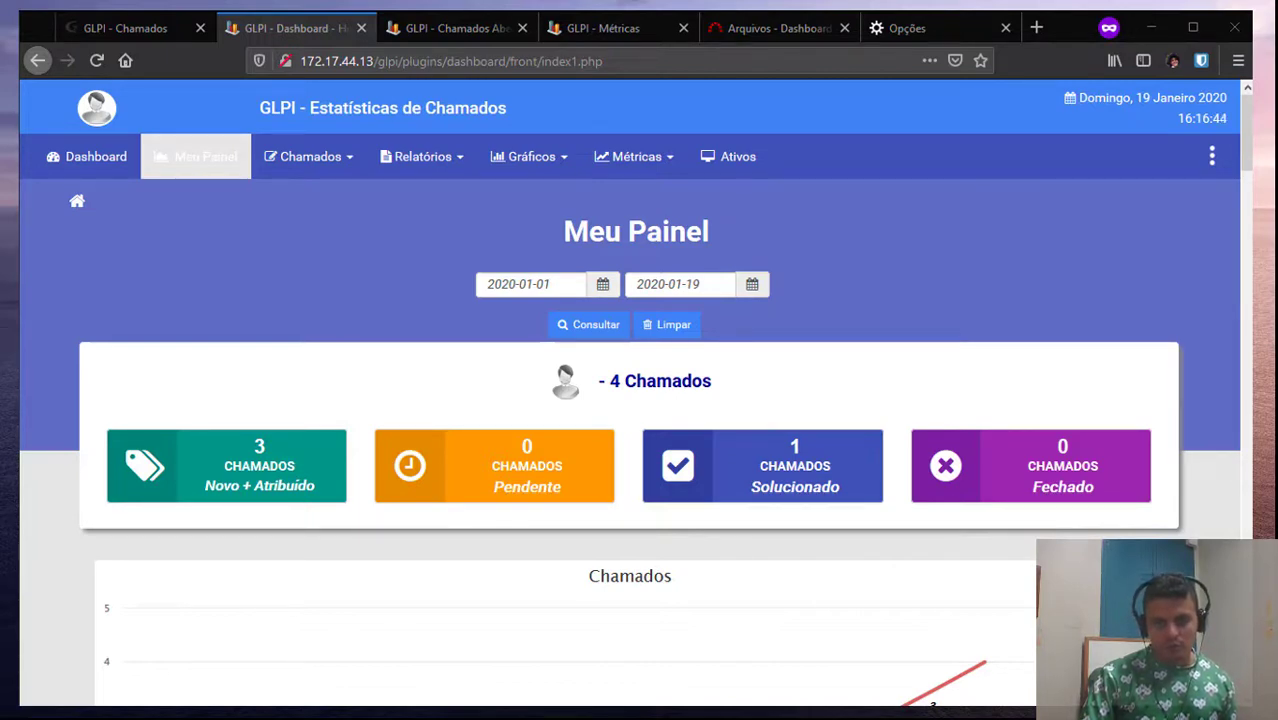
Bring the second browser window with the bavierati.verdanadesk.com dashboard into view and go to the ticket summary of Meu Painel
drag(1277, 400, 600, 99)
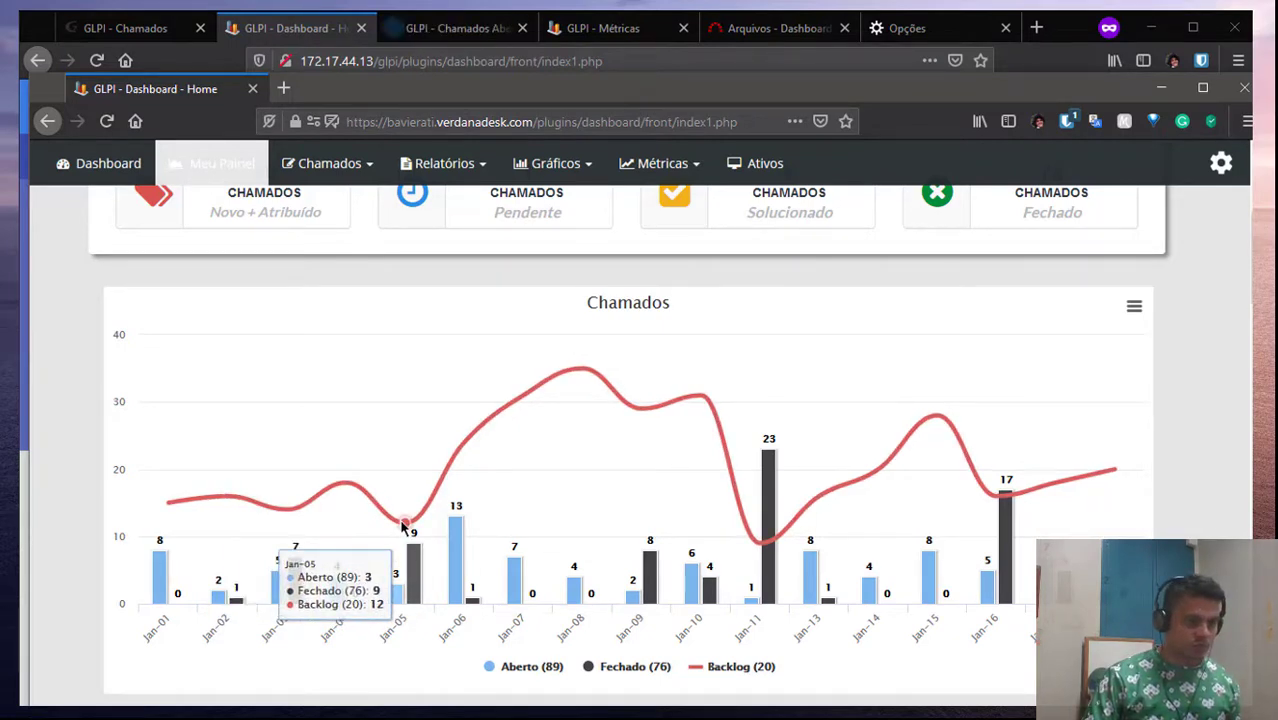
scroll(404, 527, up, 3)
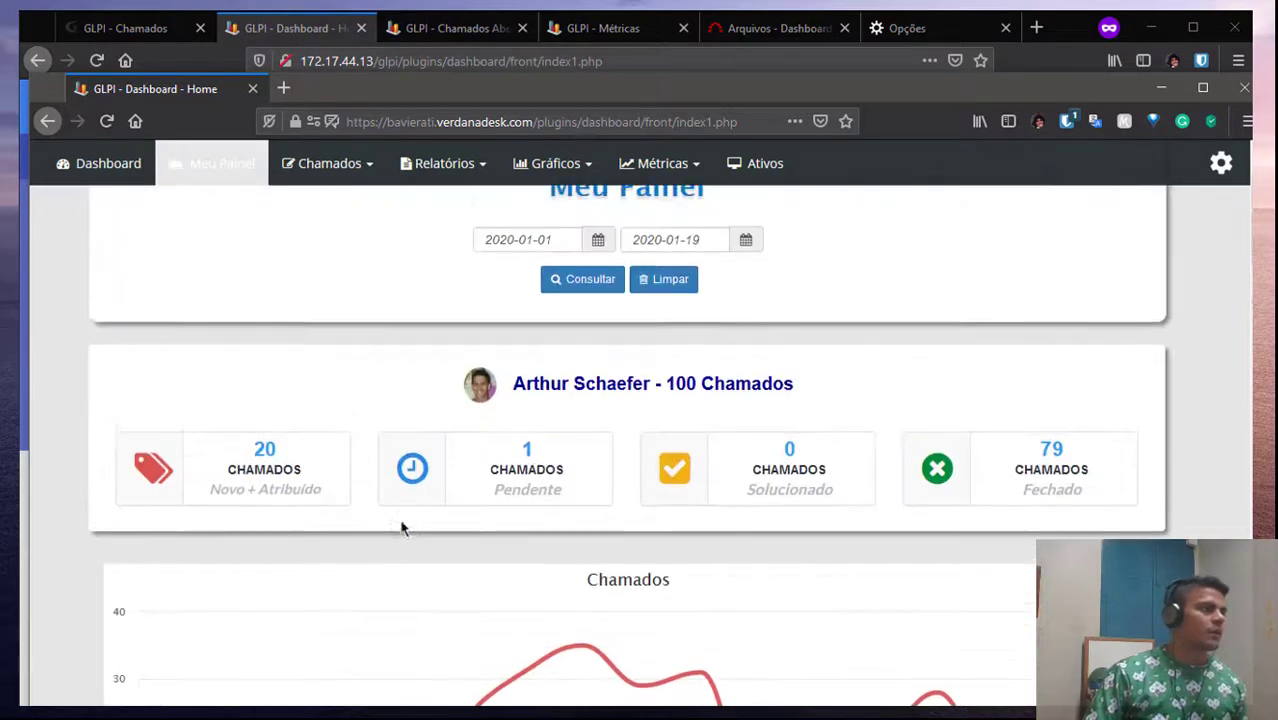
click(607, 242)
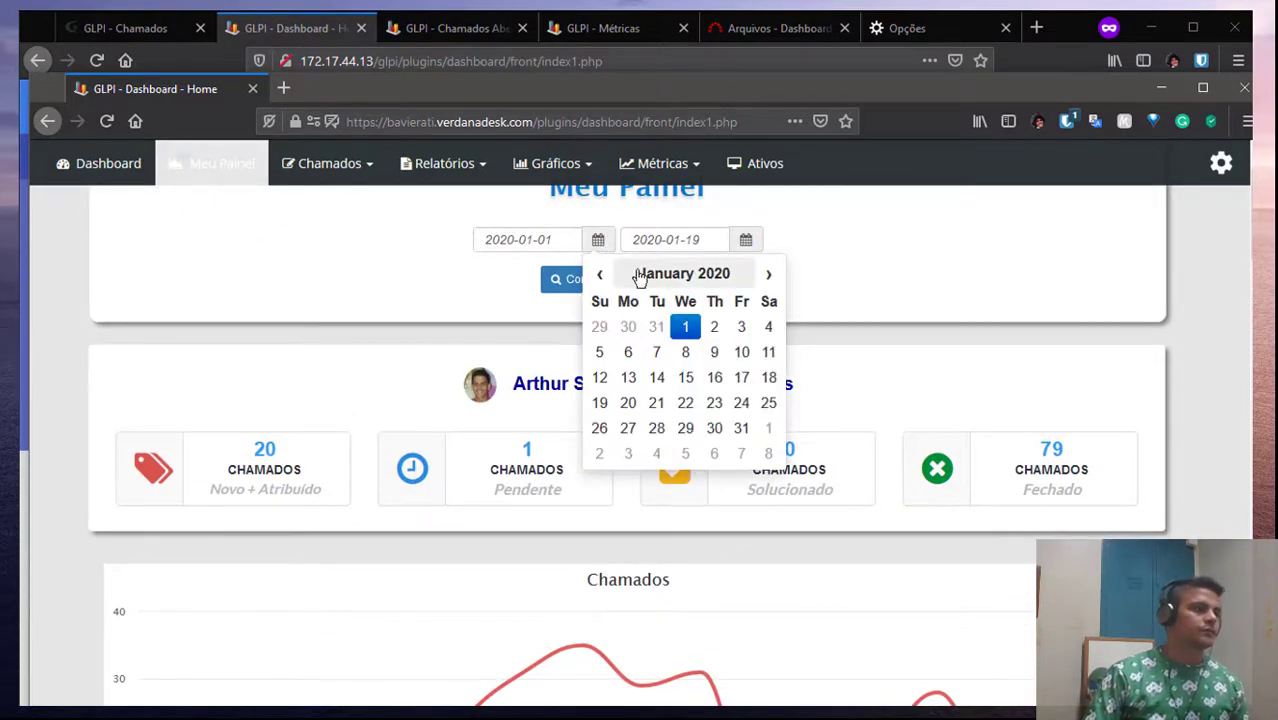
click(650, 274)
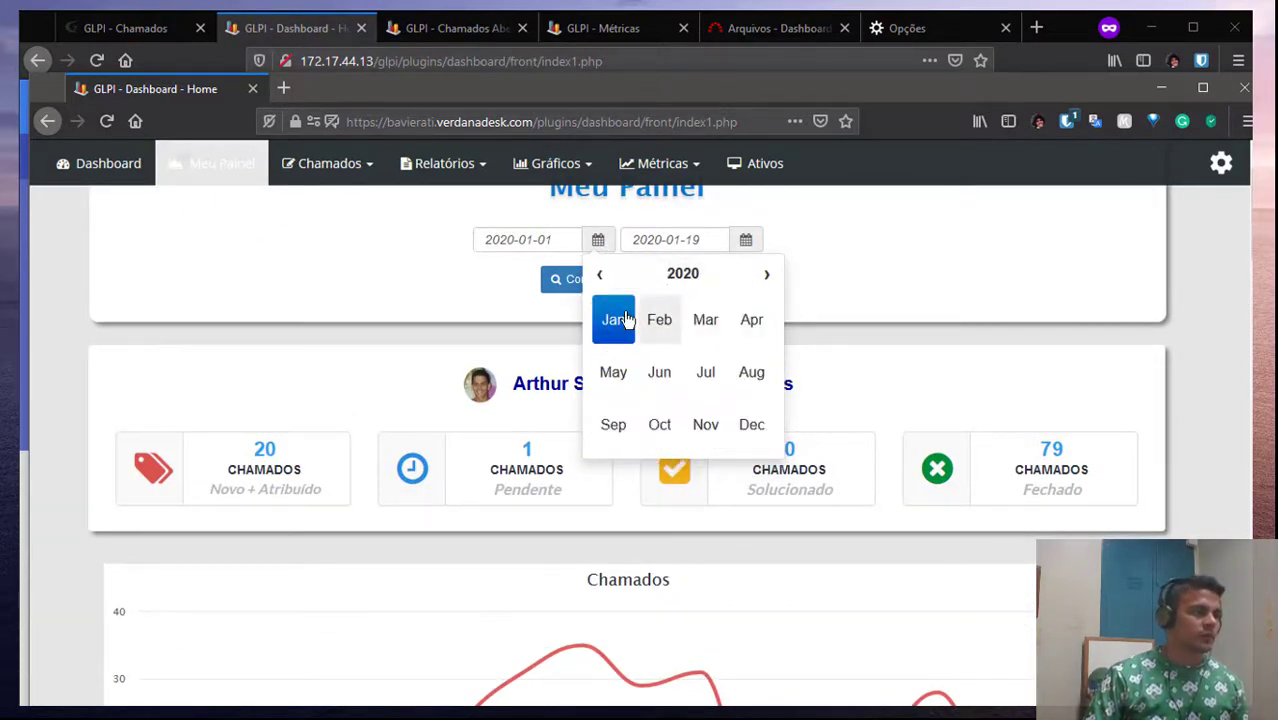
click(963, 267)
Examine the Chamados chart of opened, closed and backlog tickets and the charts by status and type in Meu Painel
scroll(117, 557, down, 1)
scroll(117, 557, down, 2)
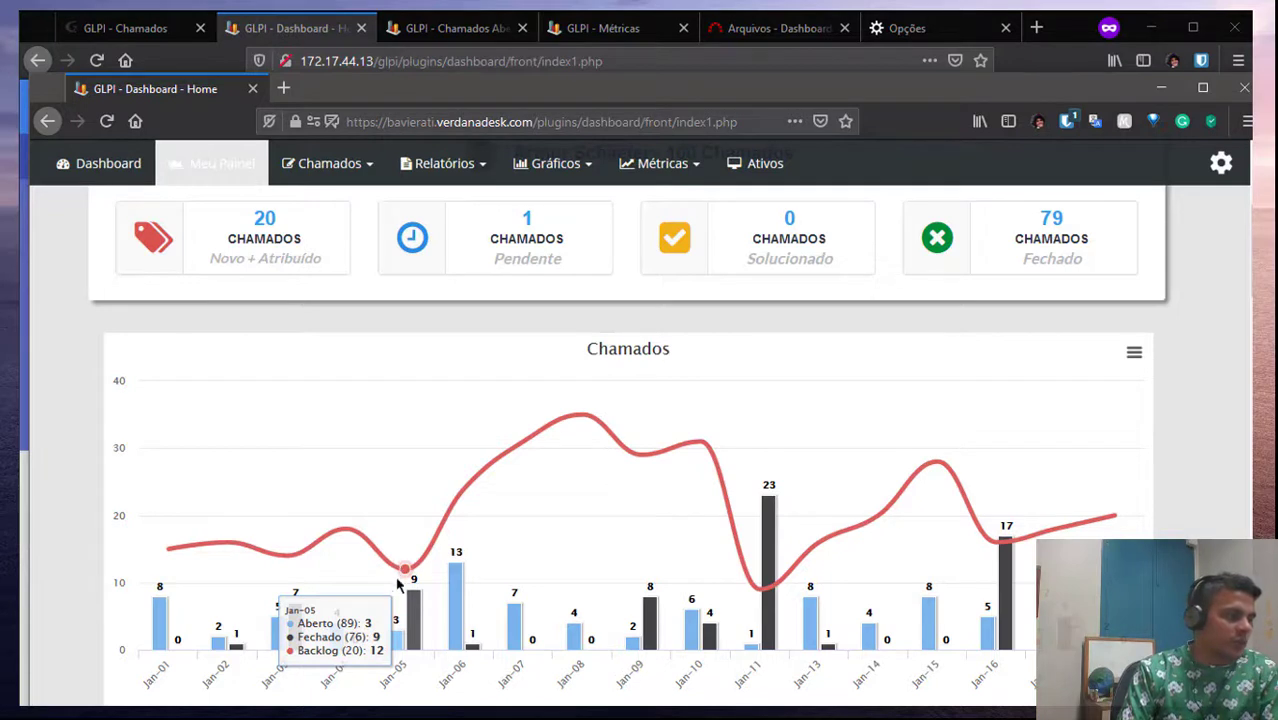
scroll(405, 578, up, 1)
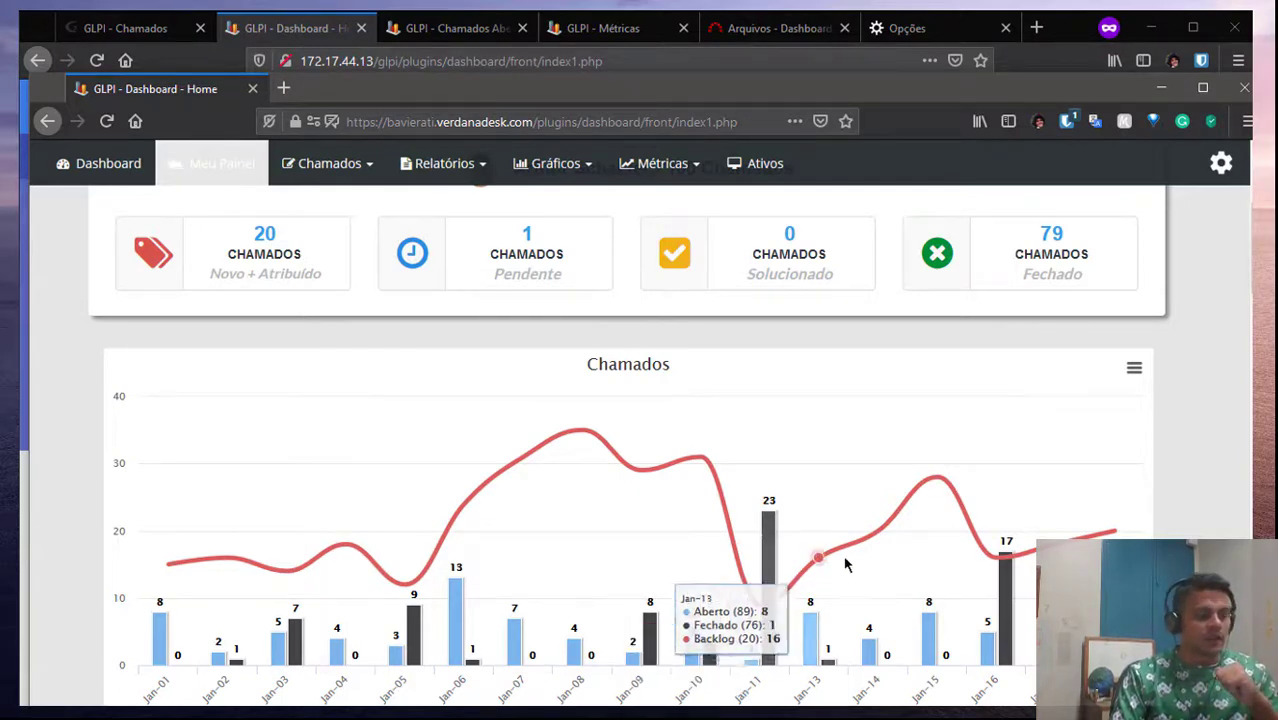
scroll(912, 478, down, 6)
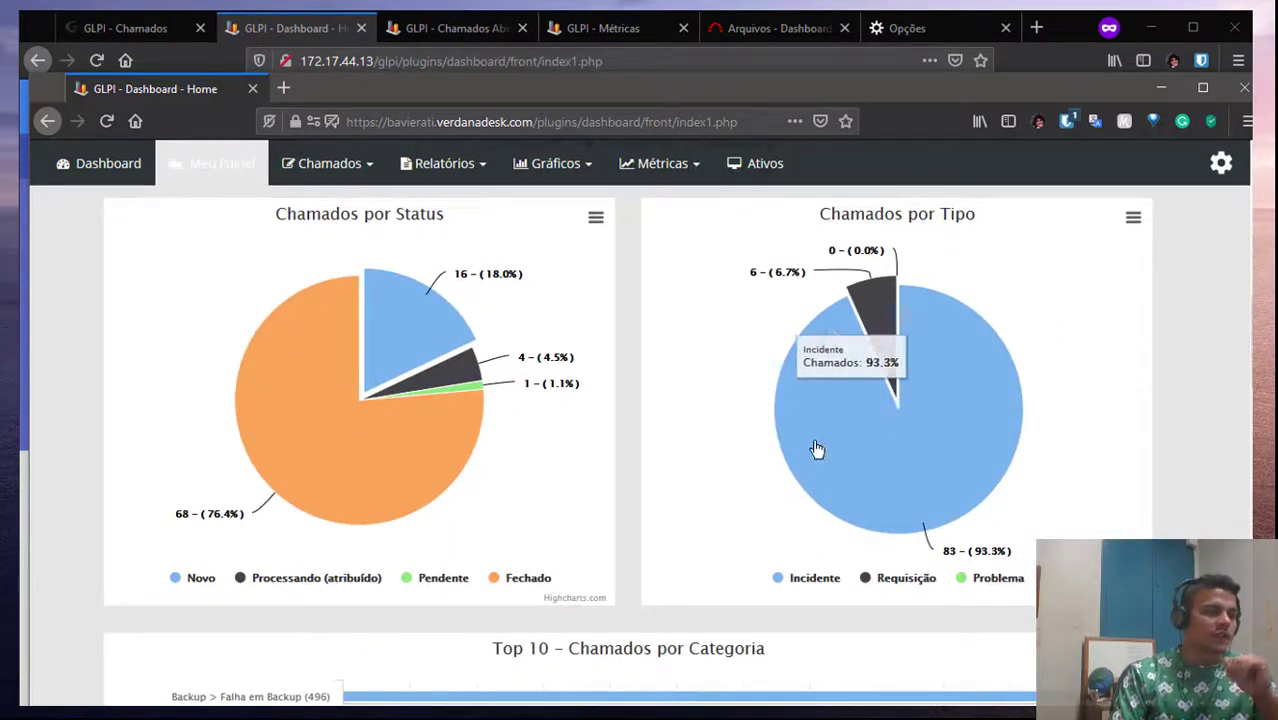
scroll(825, 605, up, 1)
scroll(825, 605, up, 3)
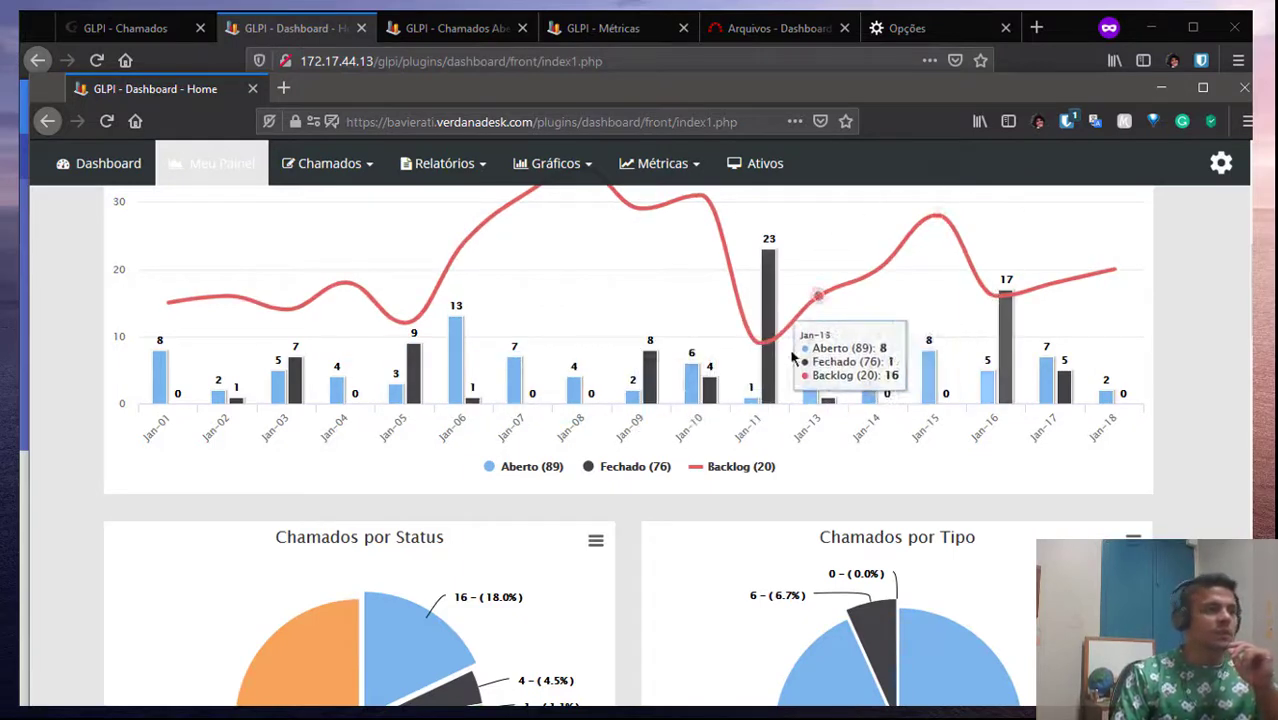
scroll(476, 248, up, 6)
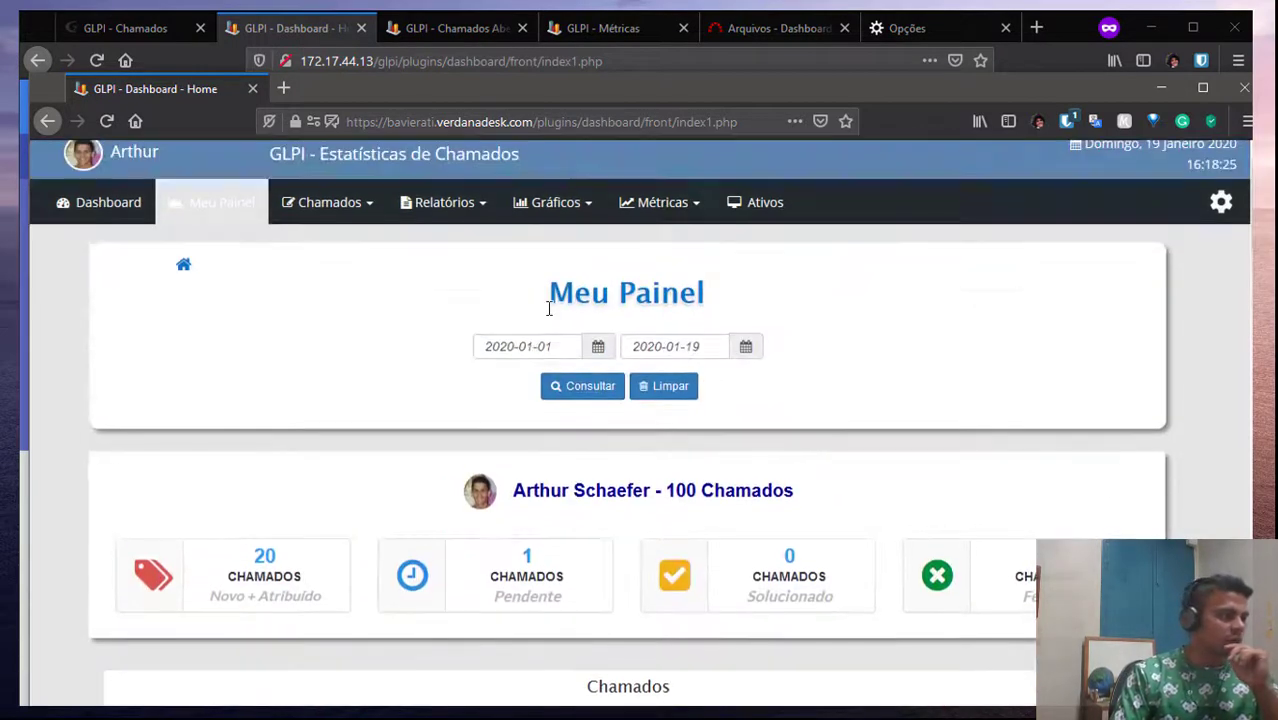
Query Meu Painel with the start date 2019-08-01 and view the resulting Chamados chart
click(597, 346)
click(599, 381)
click(599, 381)
click(599, 381)
click(599, 381)
click(599, 381)
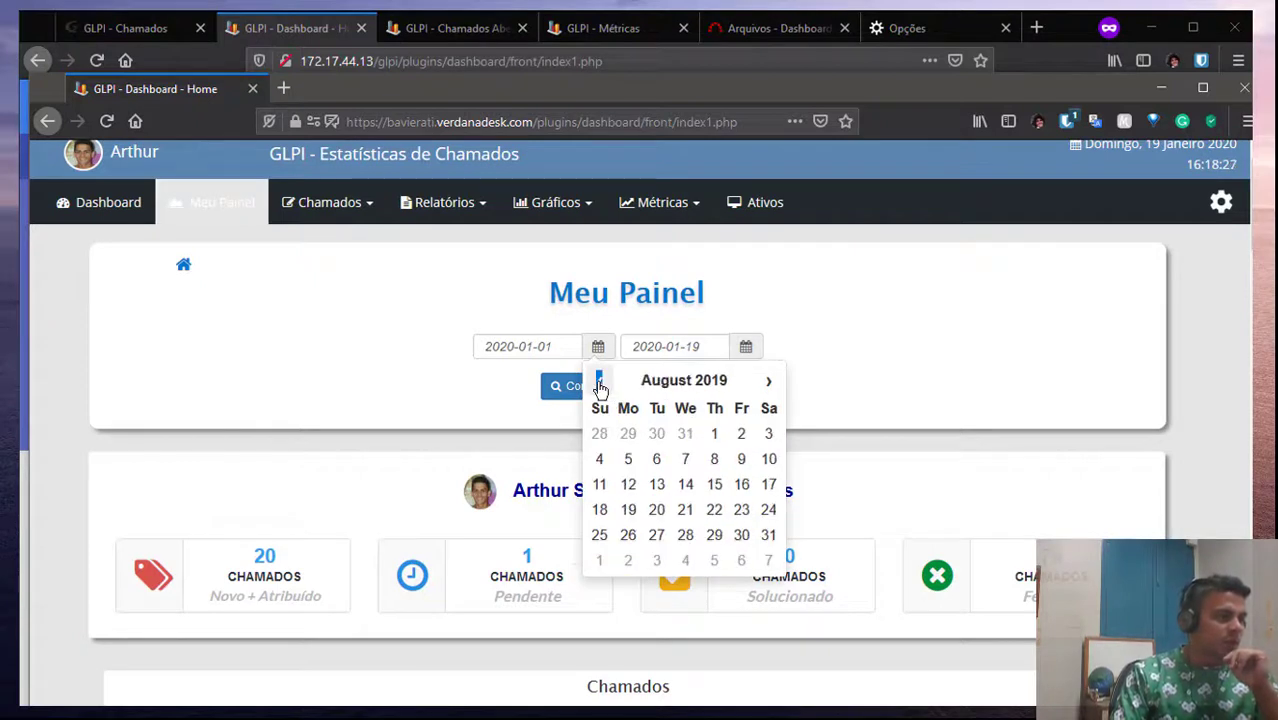
click(714, 433)
click(563, 398)
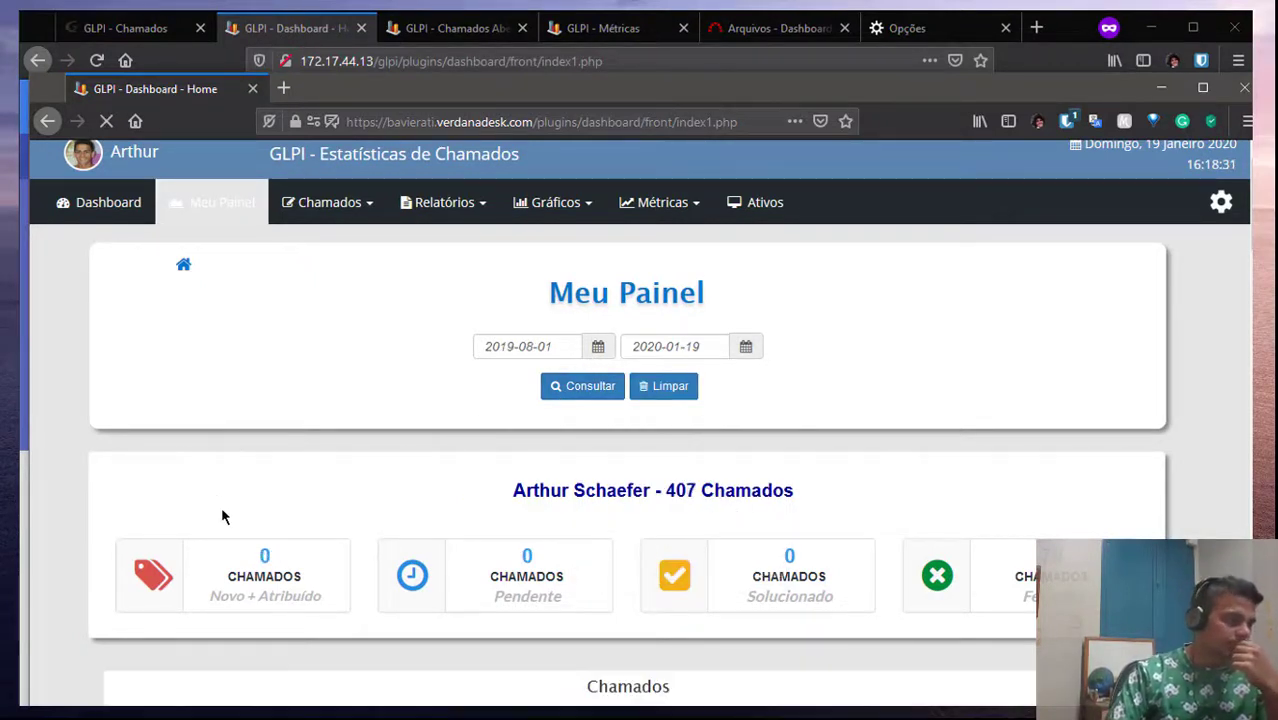
scroll(221, 506, down, 5)
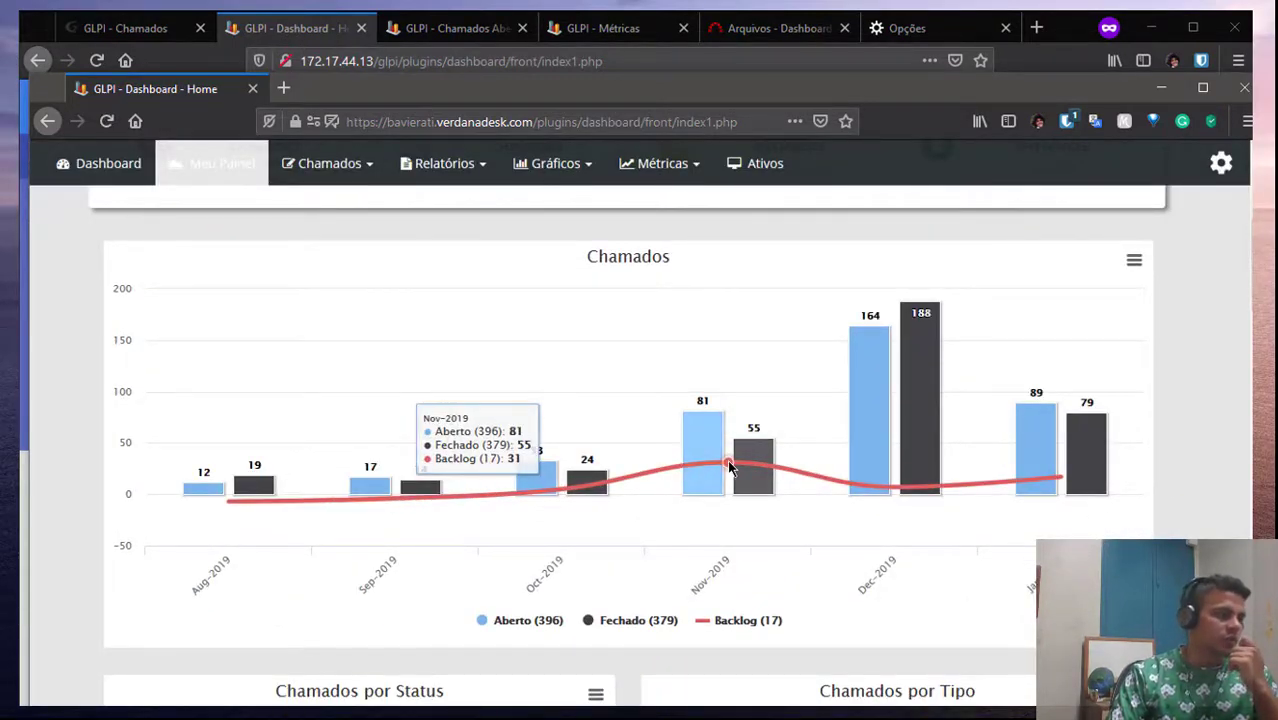
Change the Meu Painel start date to 2019-04-01, run the query and check the Chamados chart
scroll(553, 379, up, 5)
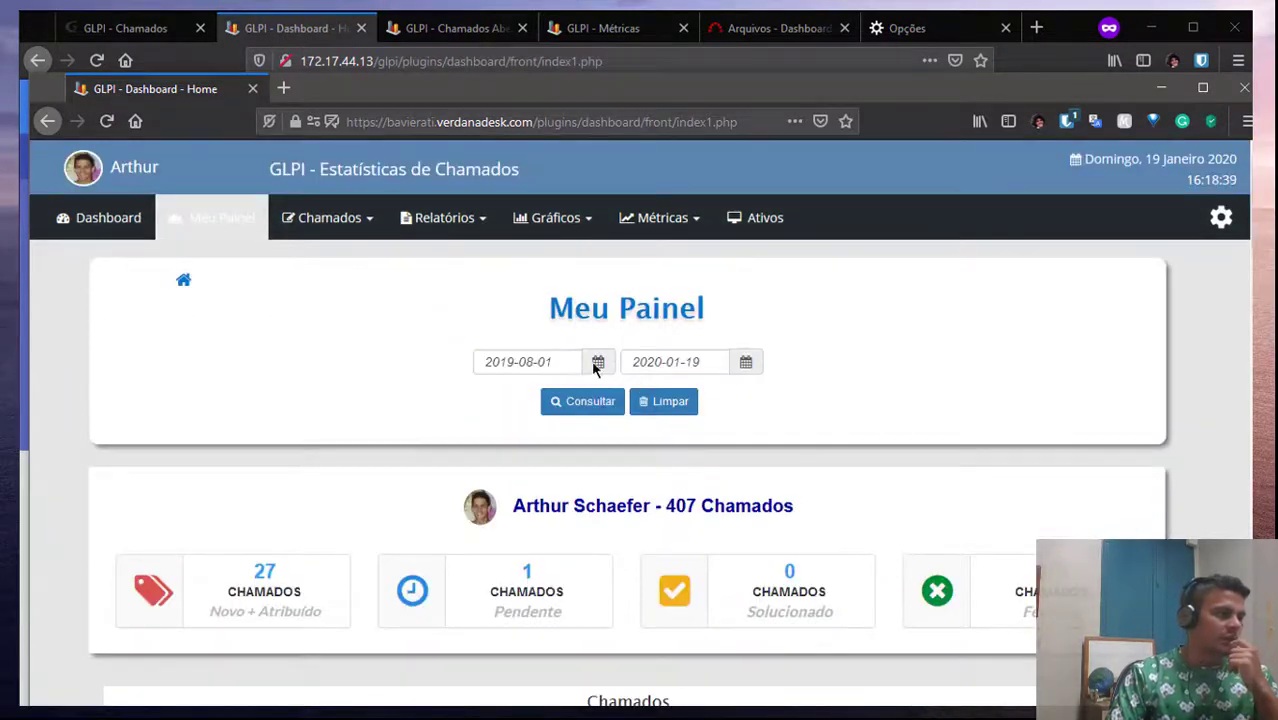
click(597, 364)
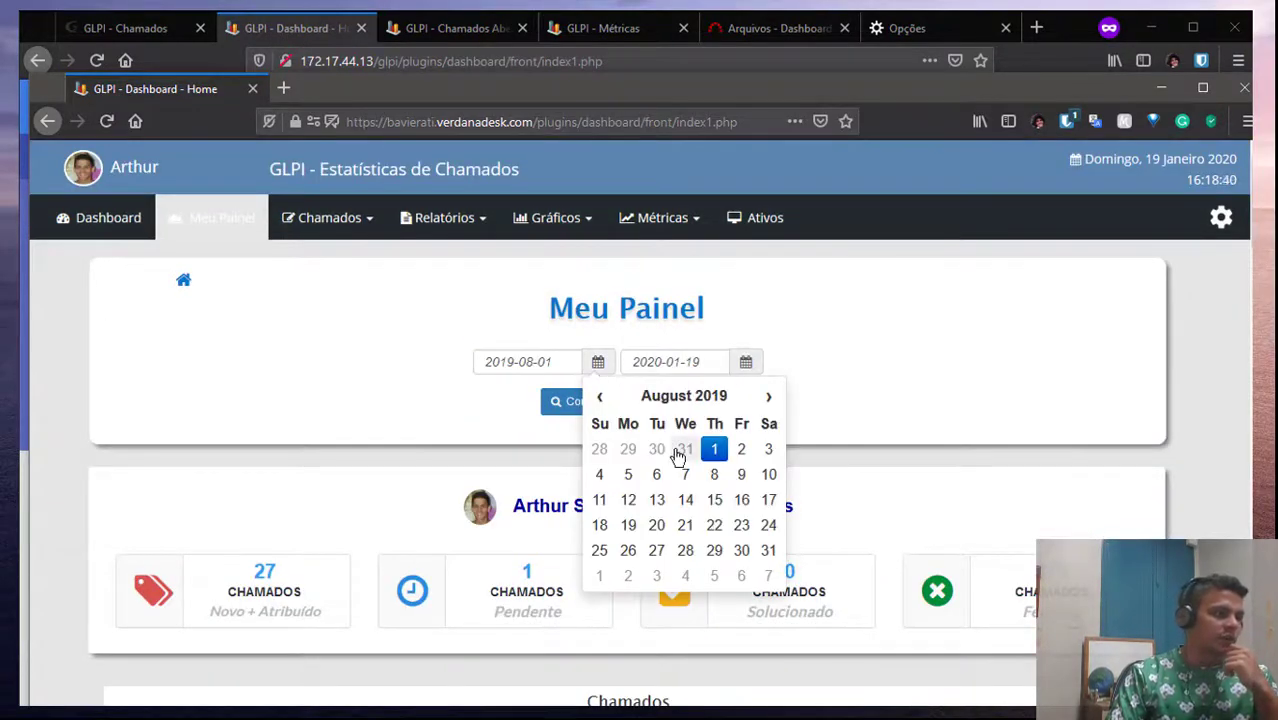
double_click(600, 397)
double_click(600, 397)
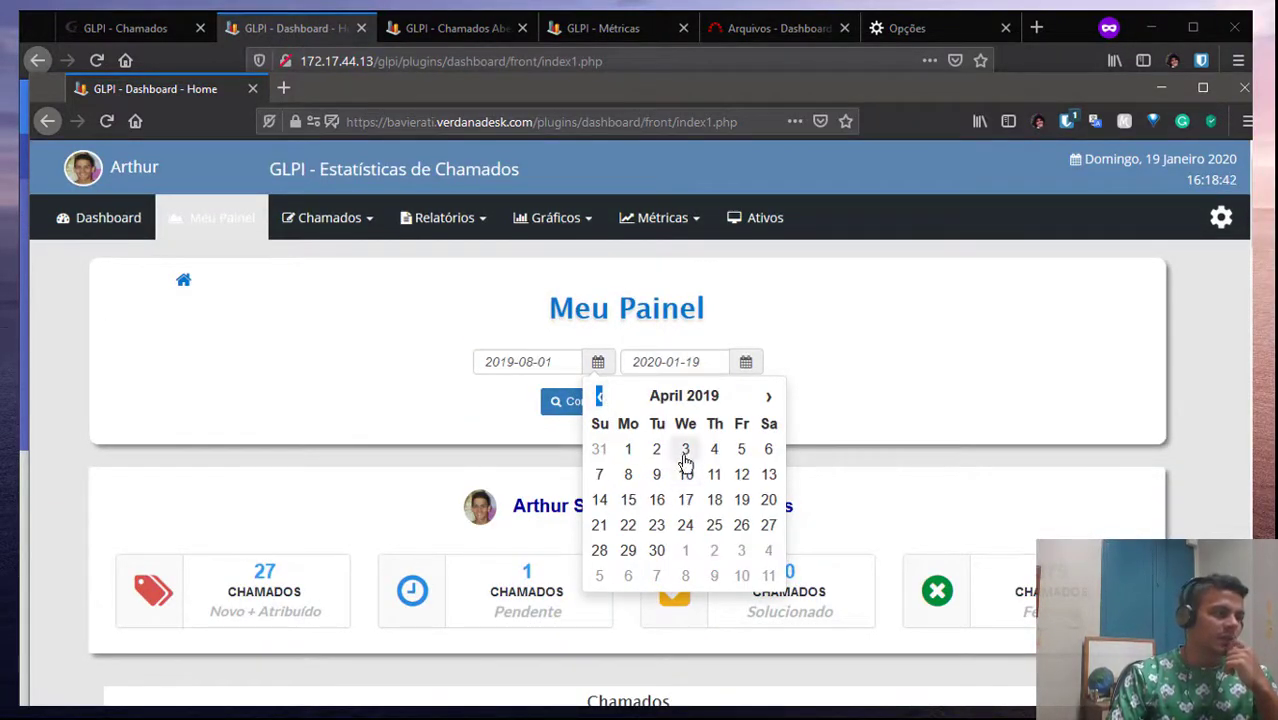
click(628, 449)
click(557, 408)
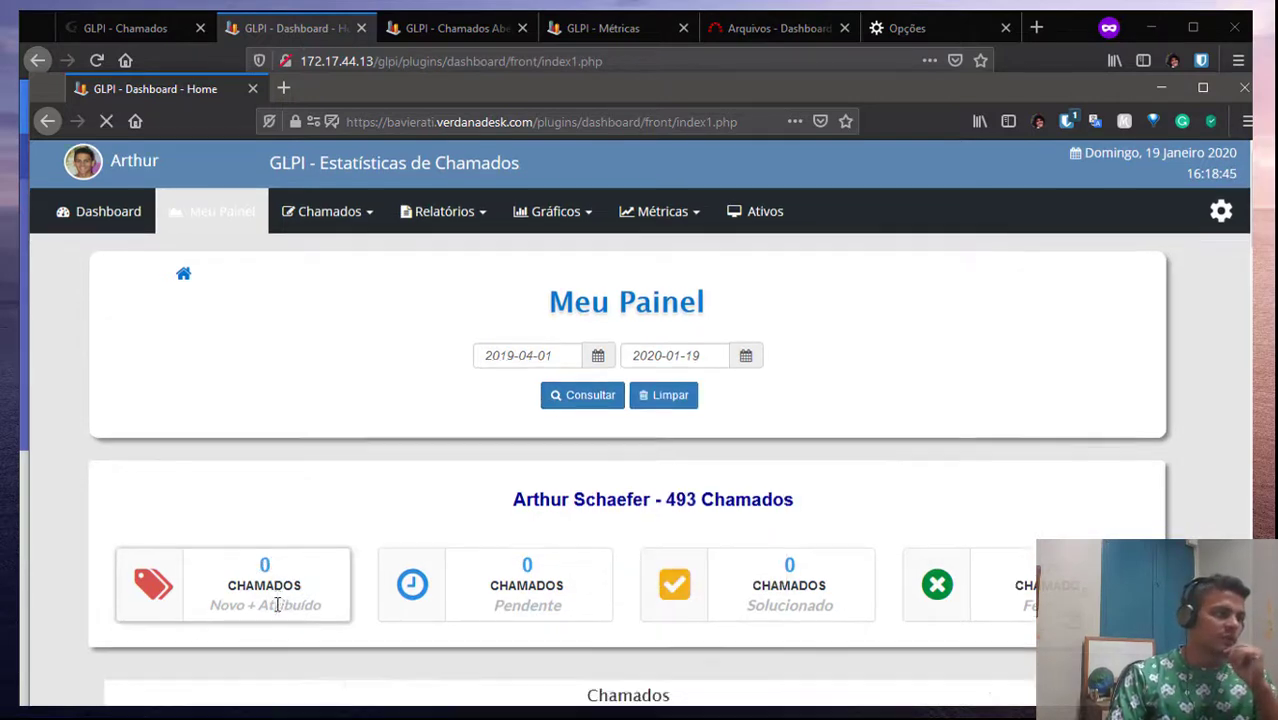
scroll(277, 604, down, 3)
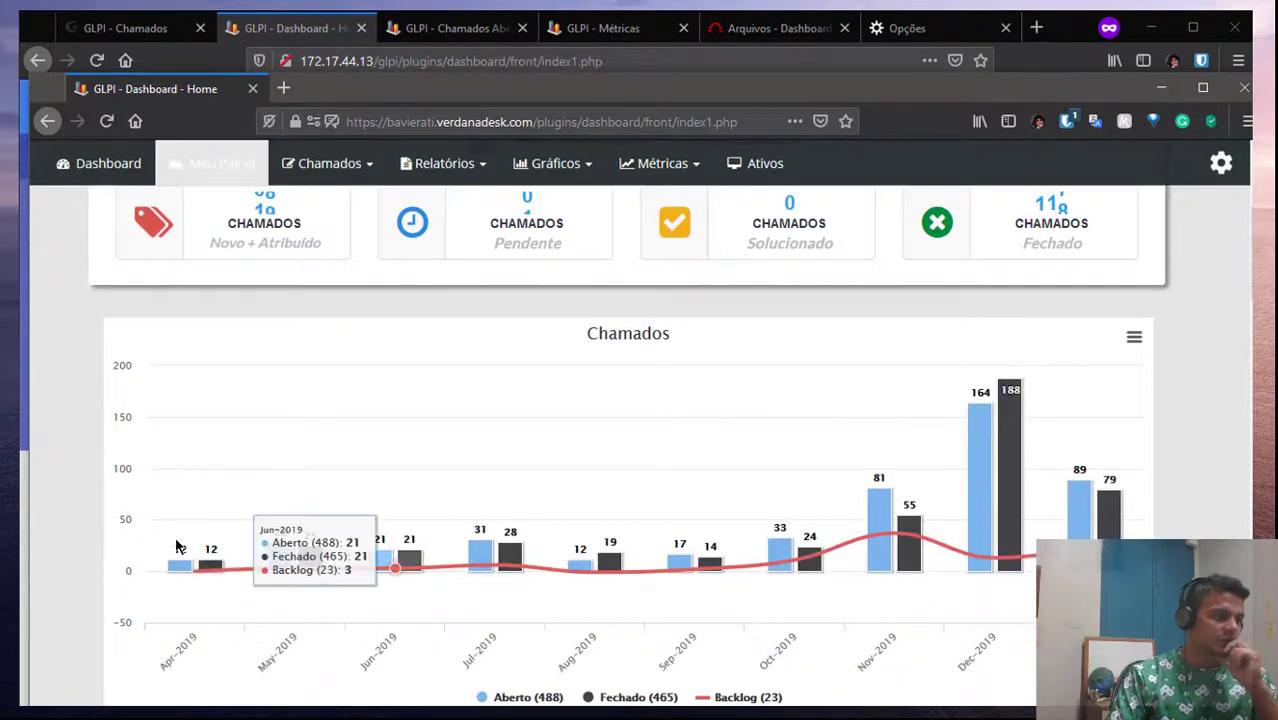
Extend the Meu Painel period back to the start date 2018-06-01, run the query and inspect the monthly Chamados chart
scroll(545, 437, up, 5)
click(598, 366)
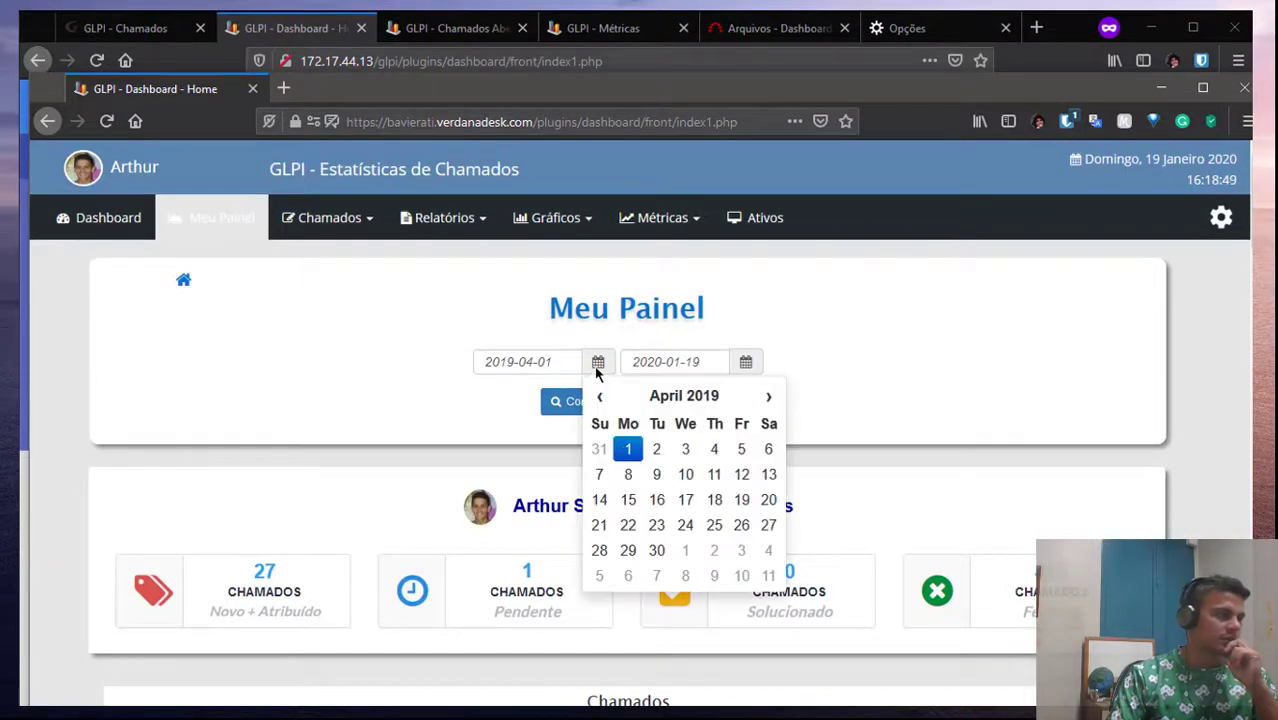
double_click(599, 396)
double_click(599, 396)
double_click(599, 396)
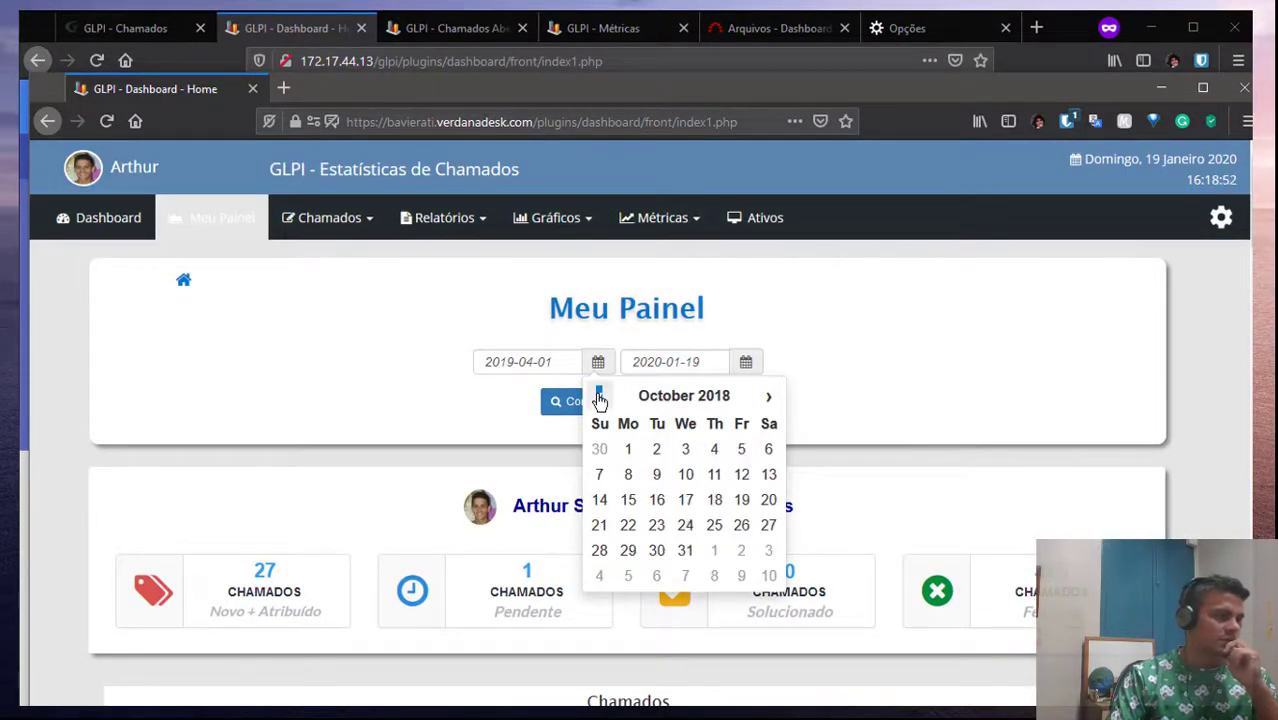
double_click(599, 396)
double_click(599, 396)
click(741, 449)
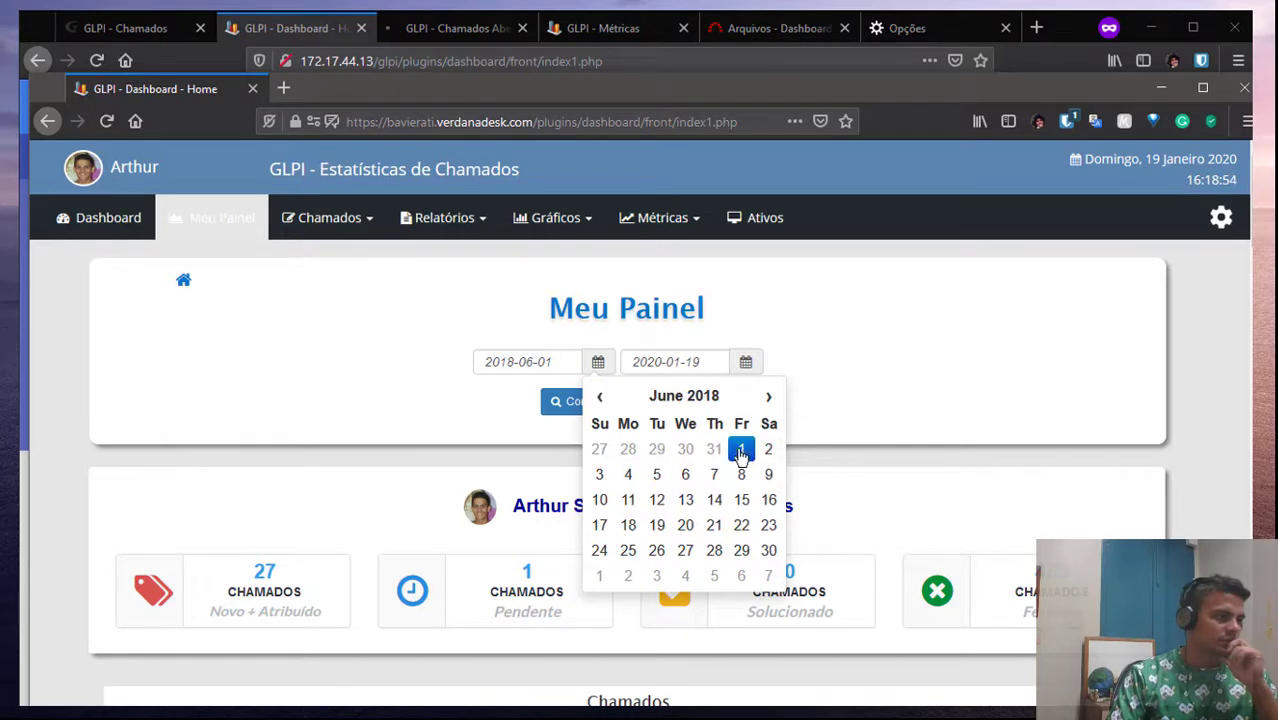
click(573, 405)
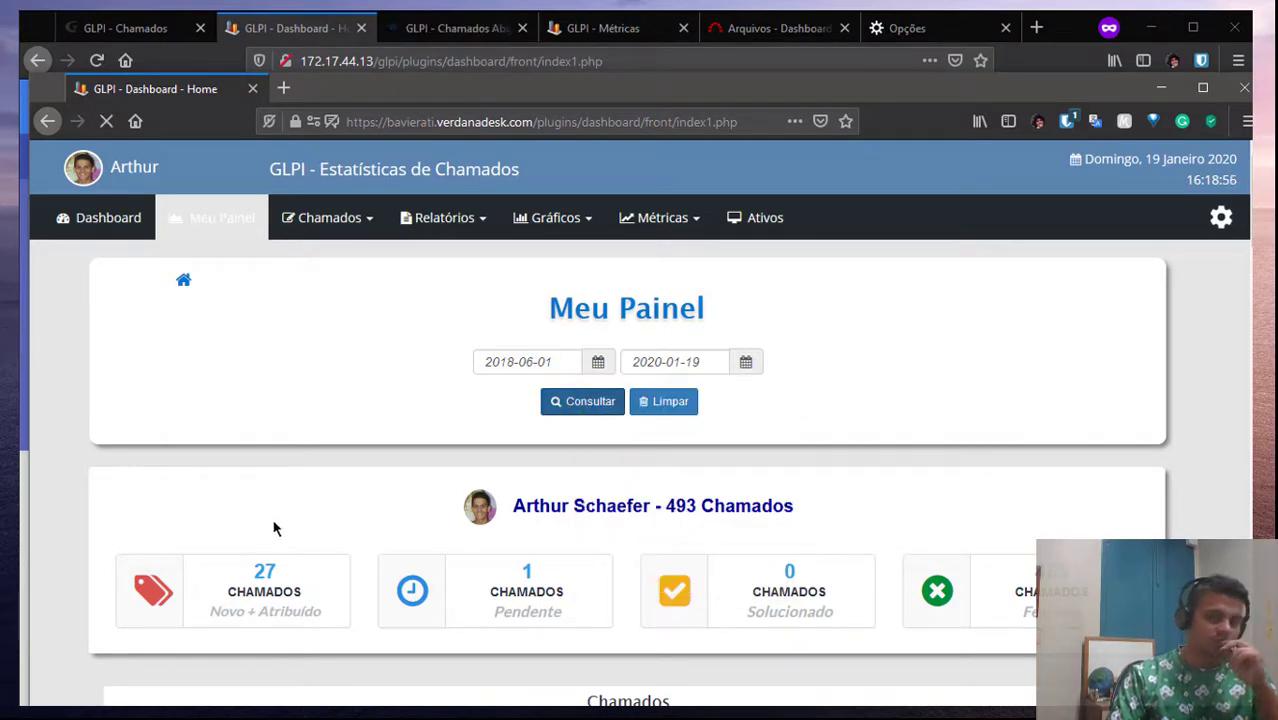
scroll(130, 509, down, 5)
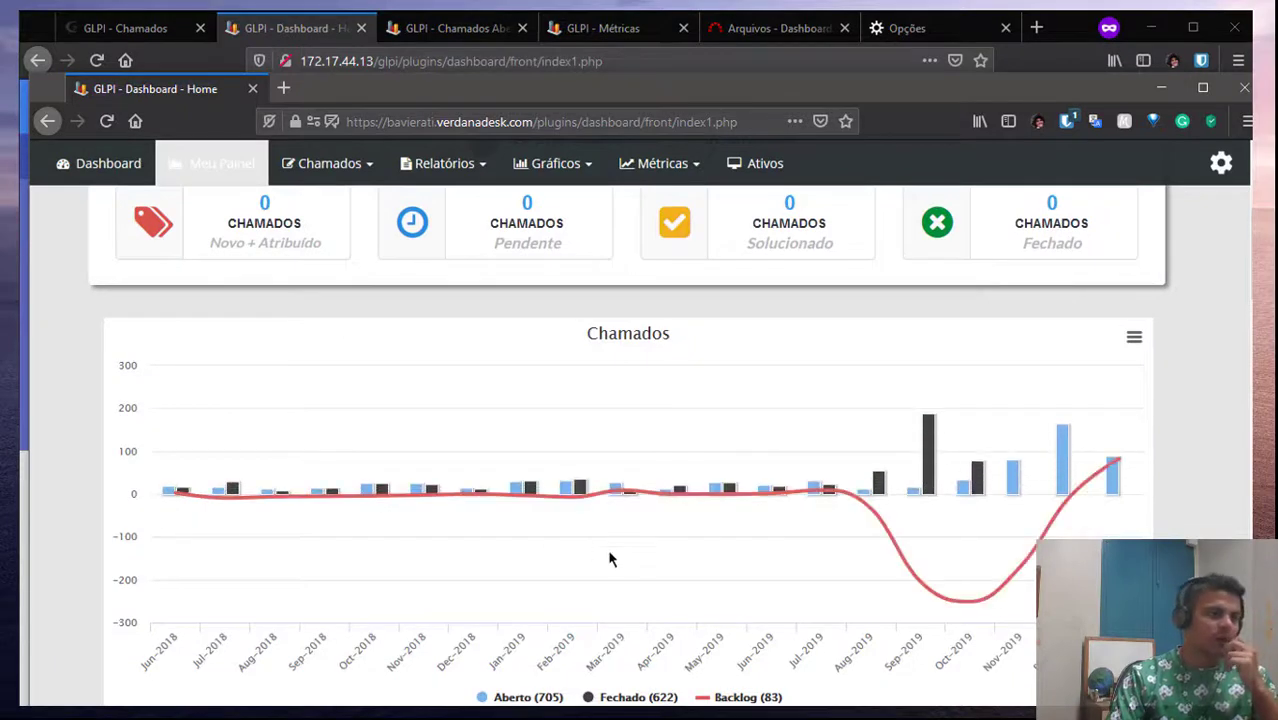
mouse_move(962, 603)
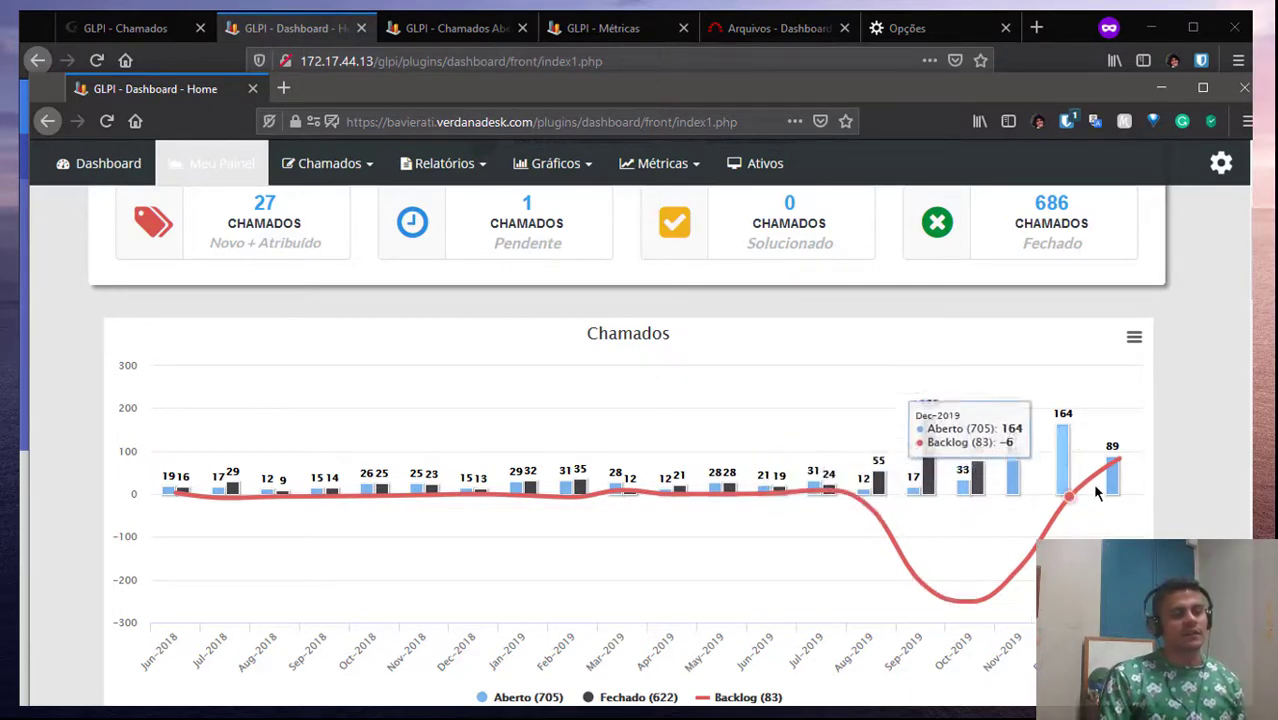
Examine the ticket status summary, the top 10 categories, the age of open tickets and the tickets by priority
scroll(662, 443, up, 3)
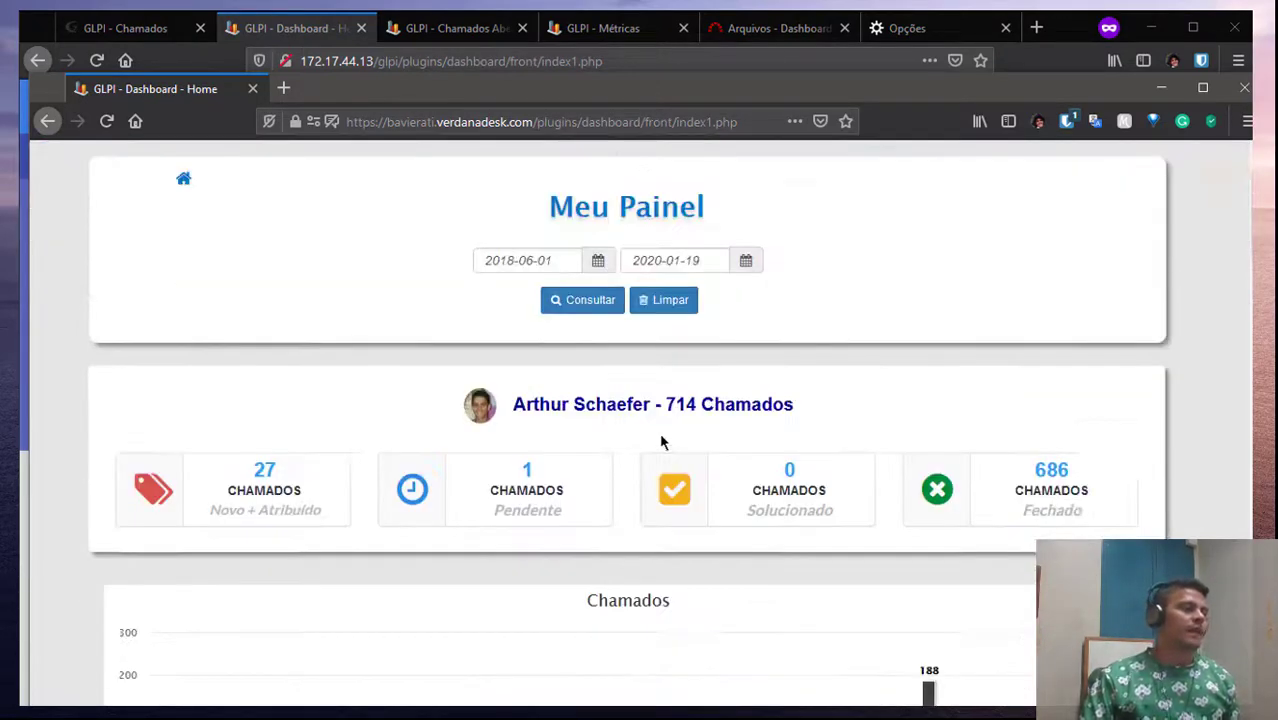
scroll(660, 442, down, 10)
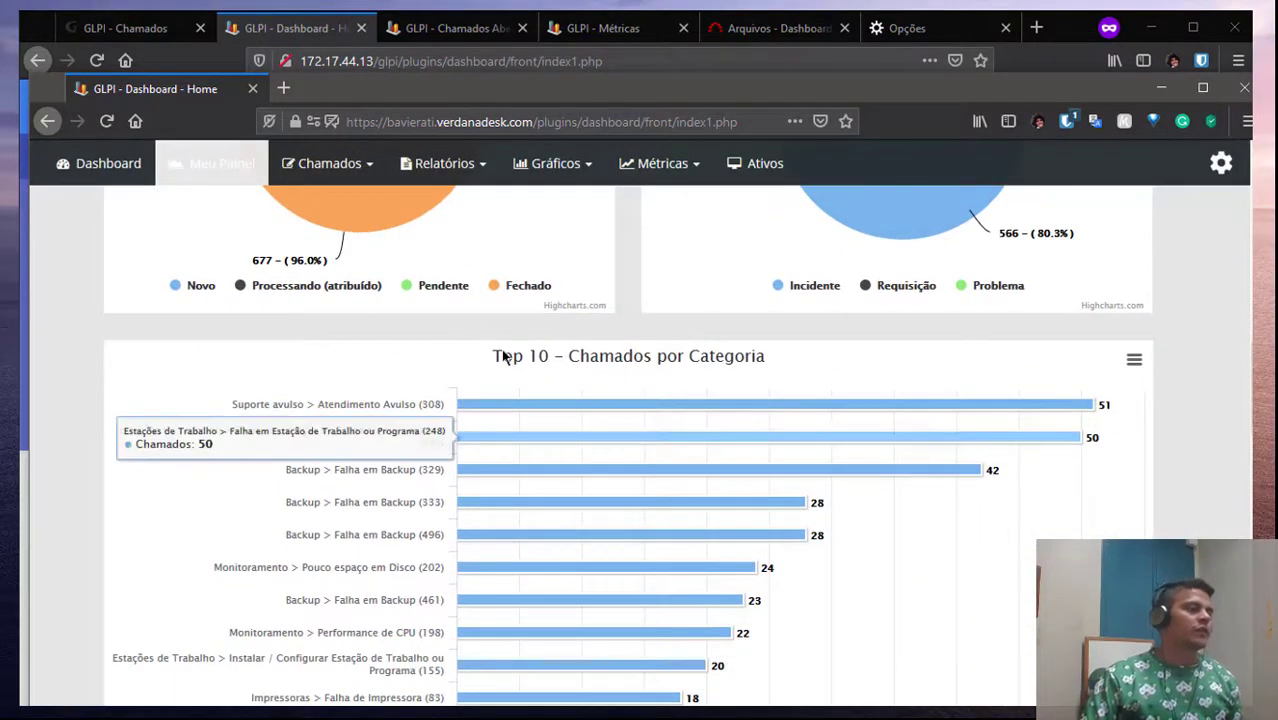
scroll(406, 473, down, 5)
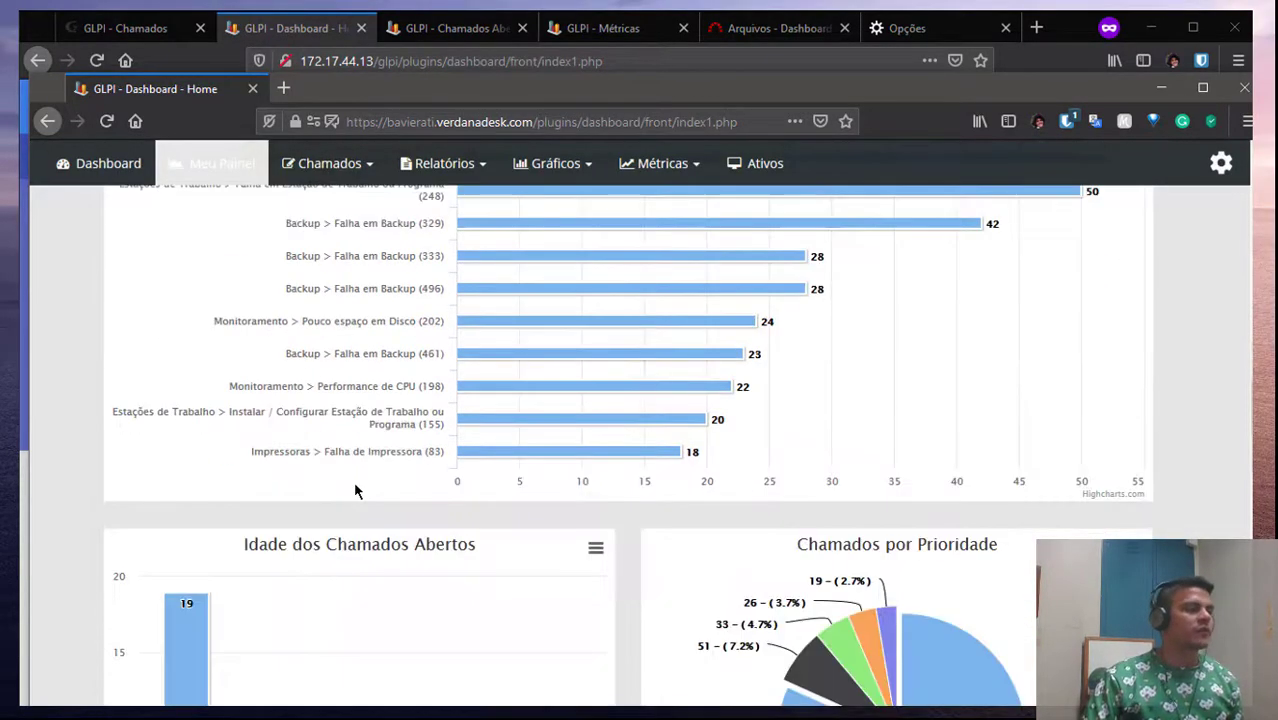
scroll(355, 490, up, 3)
scroll(355, 490, down, 6)
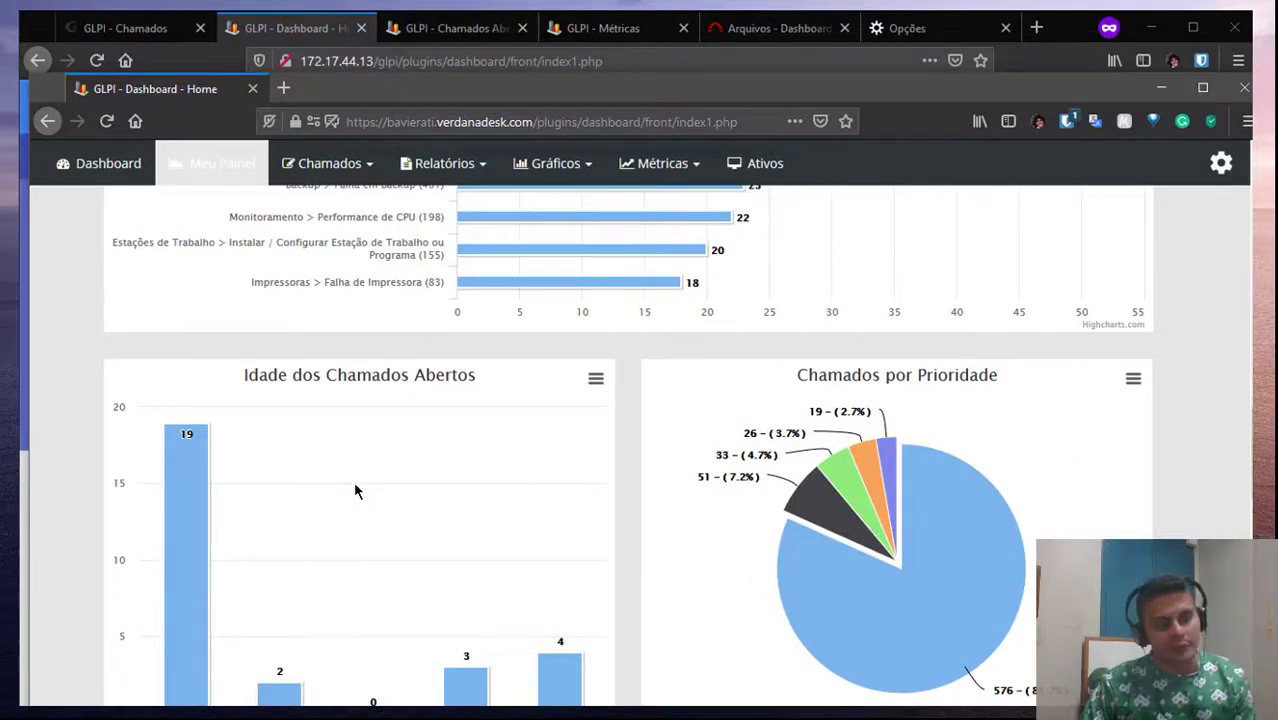
scroll(535, 437, down, 1)
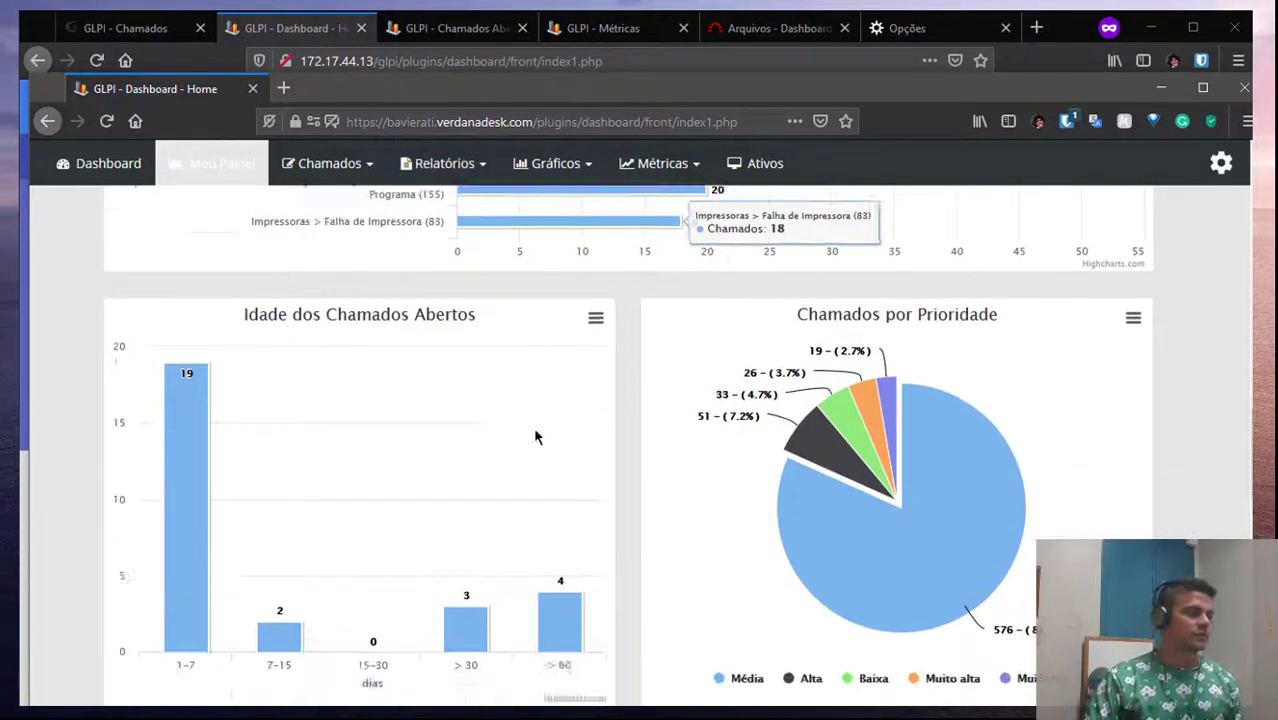
Examine the slices of the Tempo de Solução de Chamados chart and the Chamados por Origem chart
scroll(535, 437, down, 8)
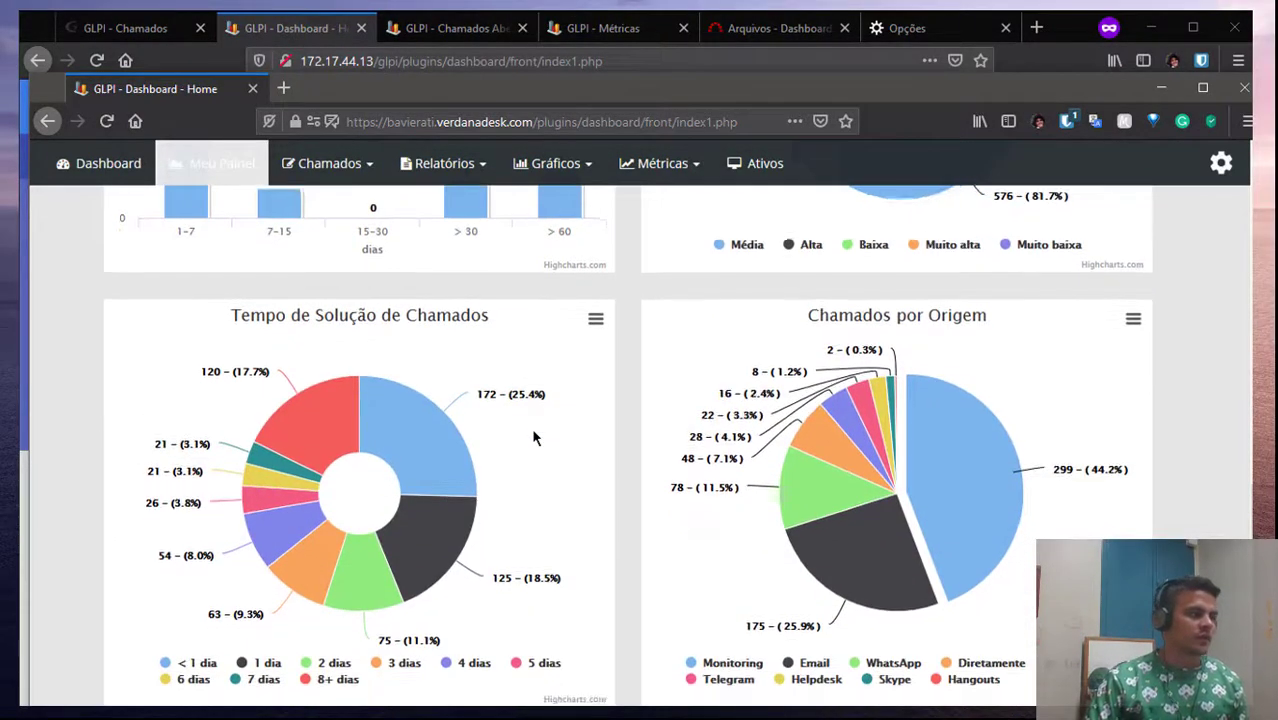
scroll(387, 294, down, 3)
scroll(380, 400, up, 1)
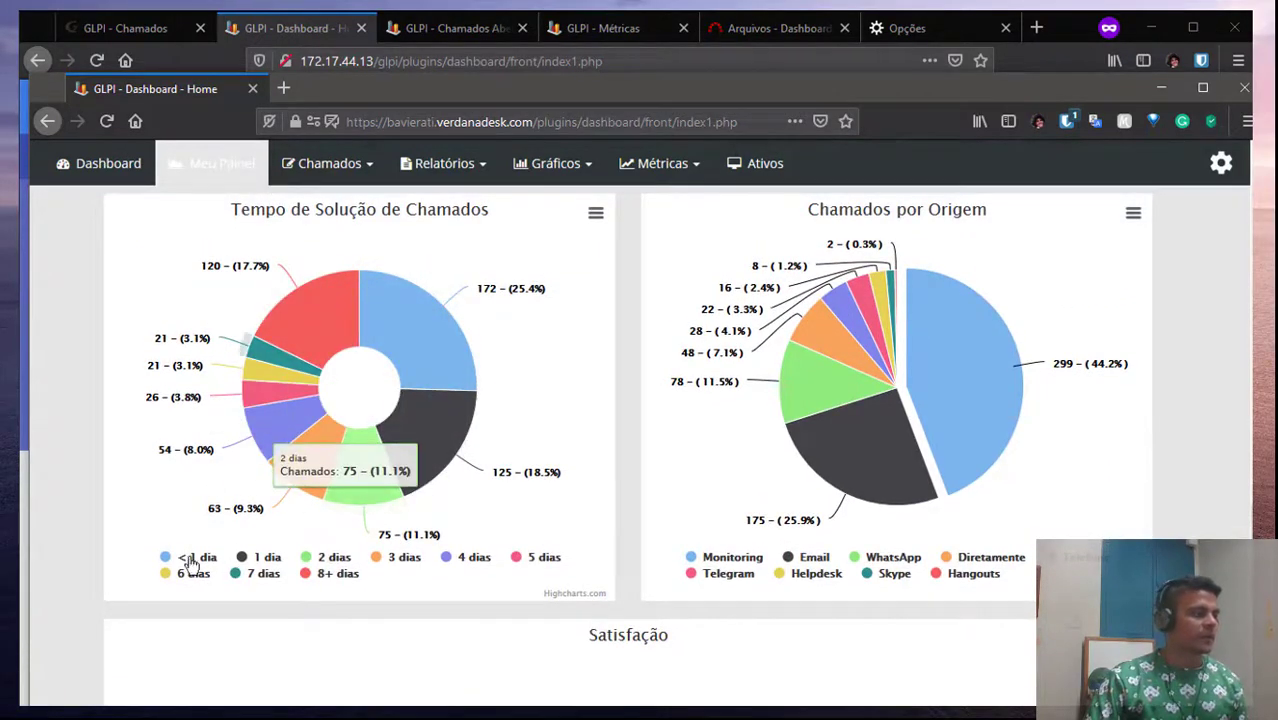
mouse_move(403, 328)
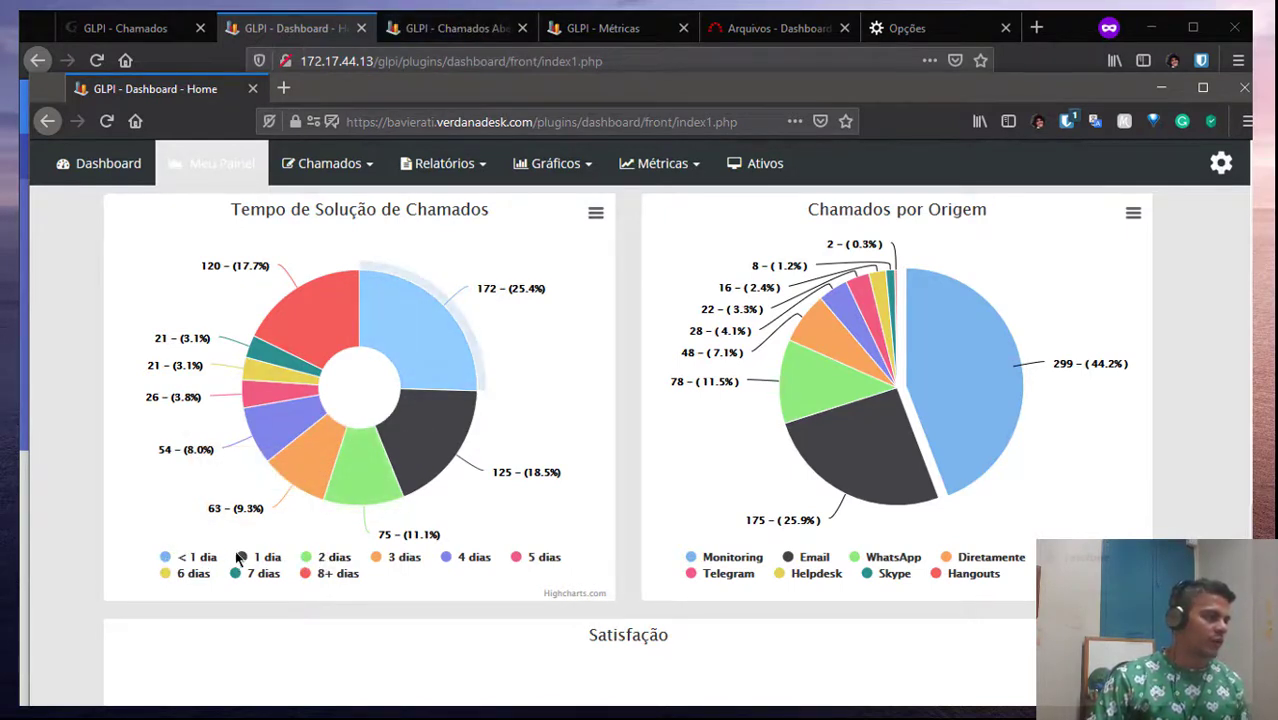
mouse_move(421, 380)
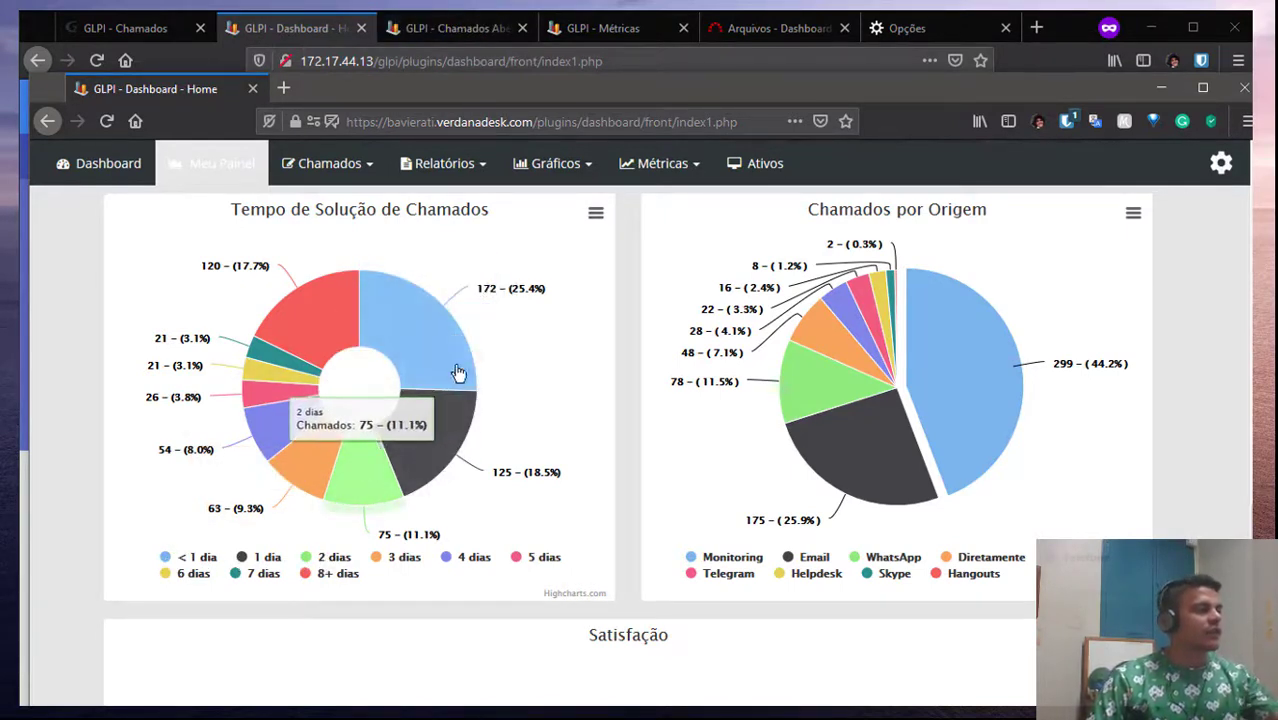
mouse_move(403, 450)
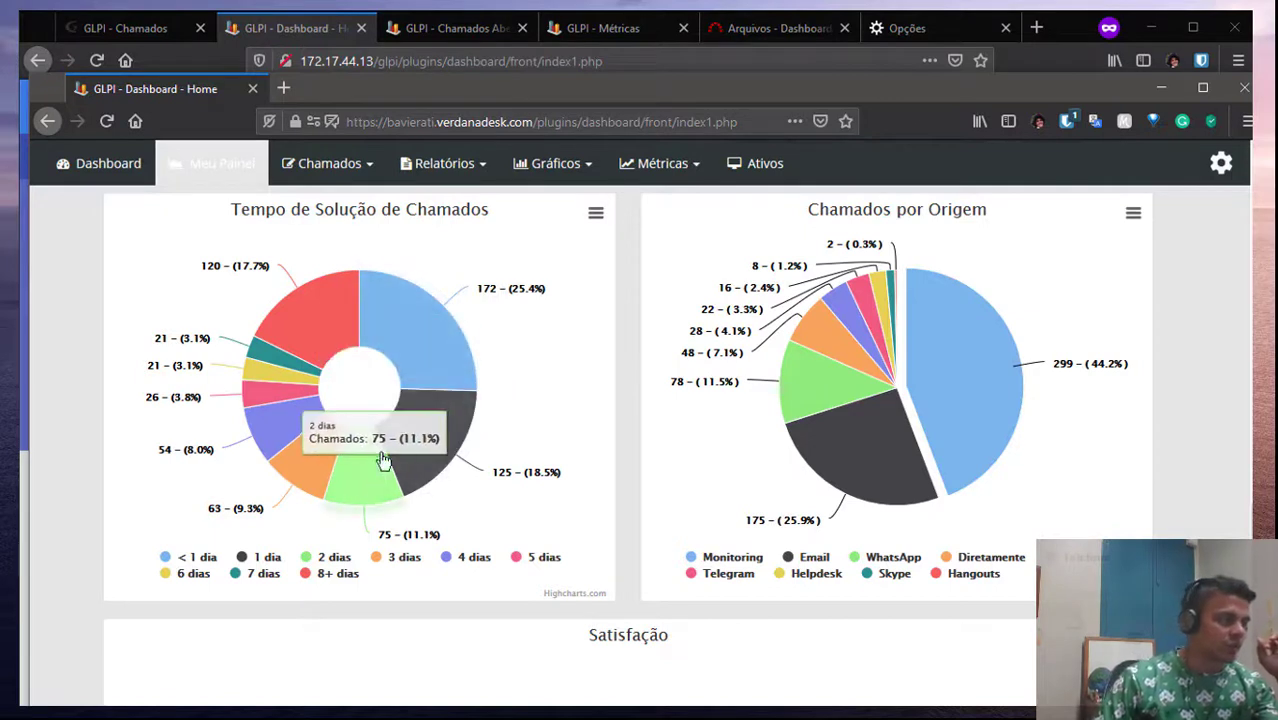
mouse_move(416, 352)
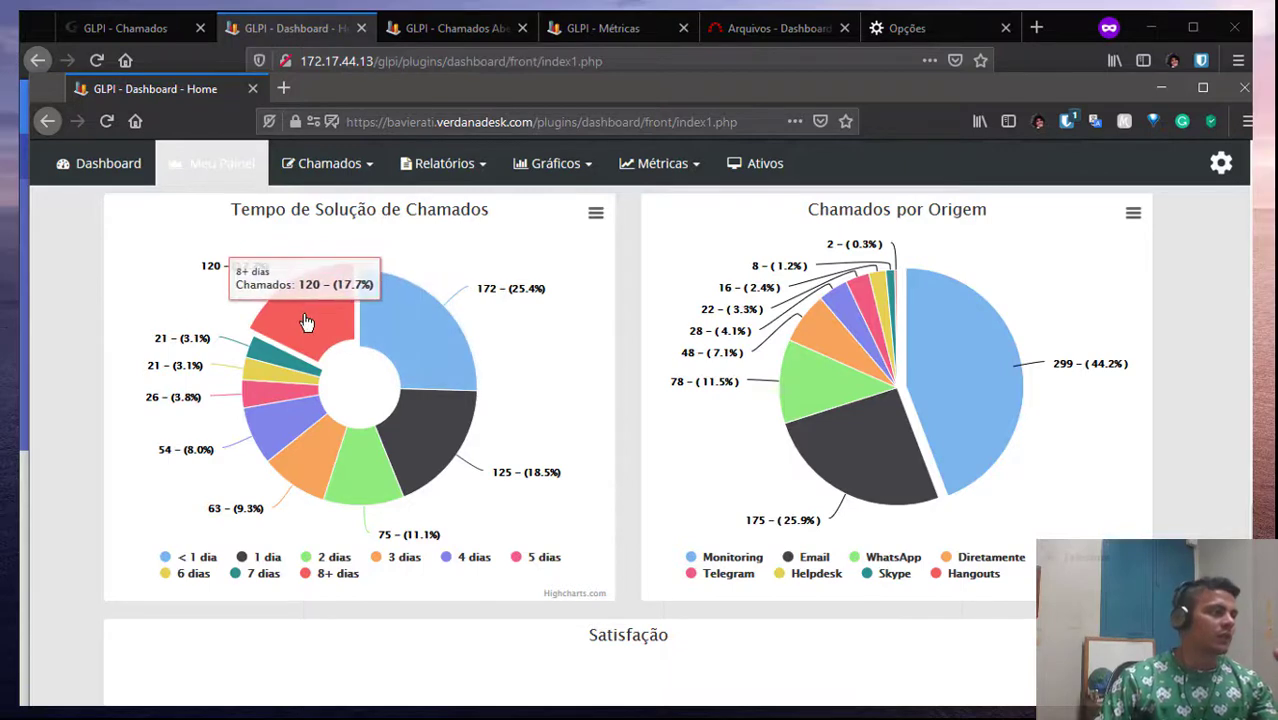
scroll(955, 368, down, 1)
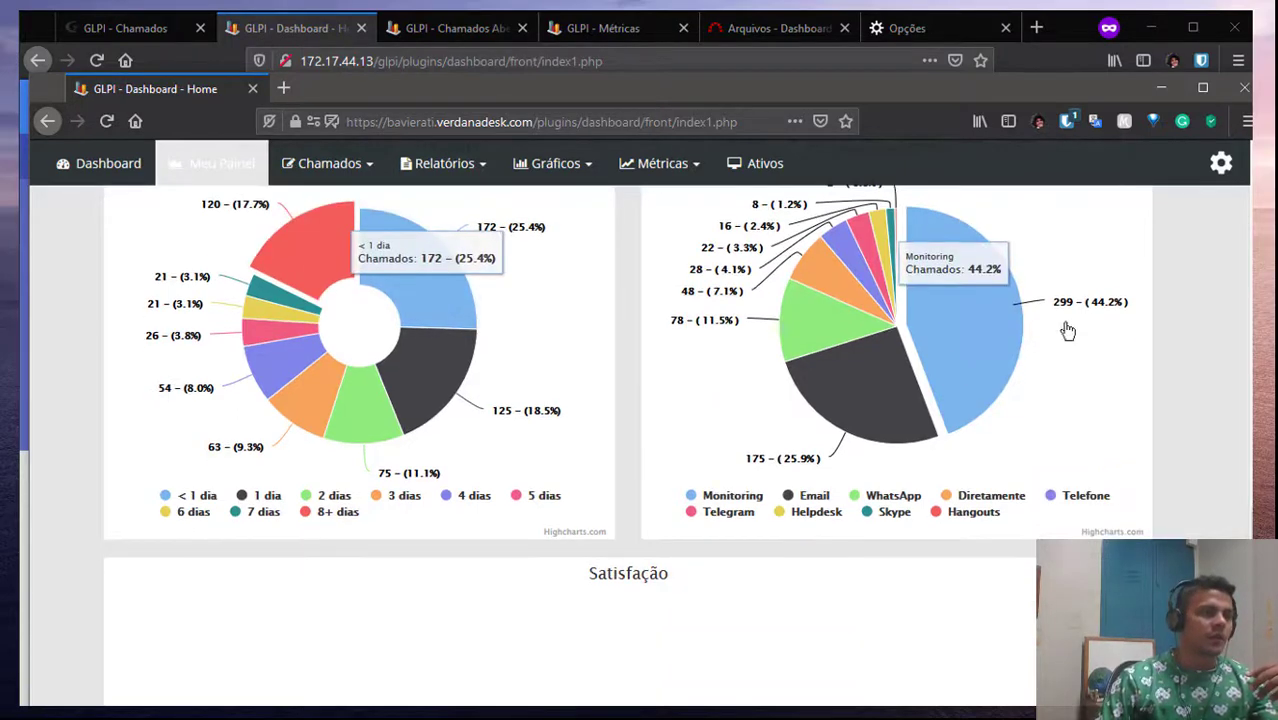
Examine the Satisfação chart that follows the ticket solution time and origin charts
scroll(950, 395, up, 1)
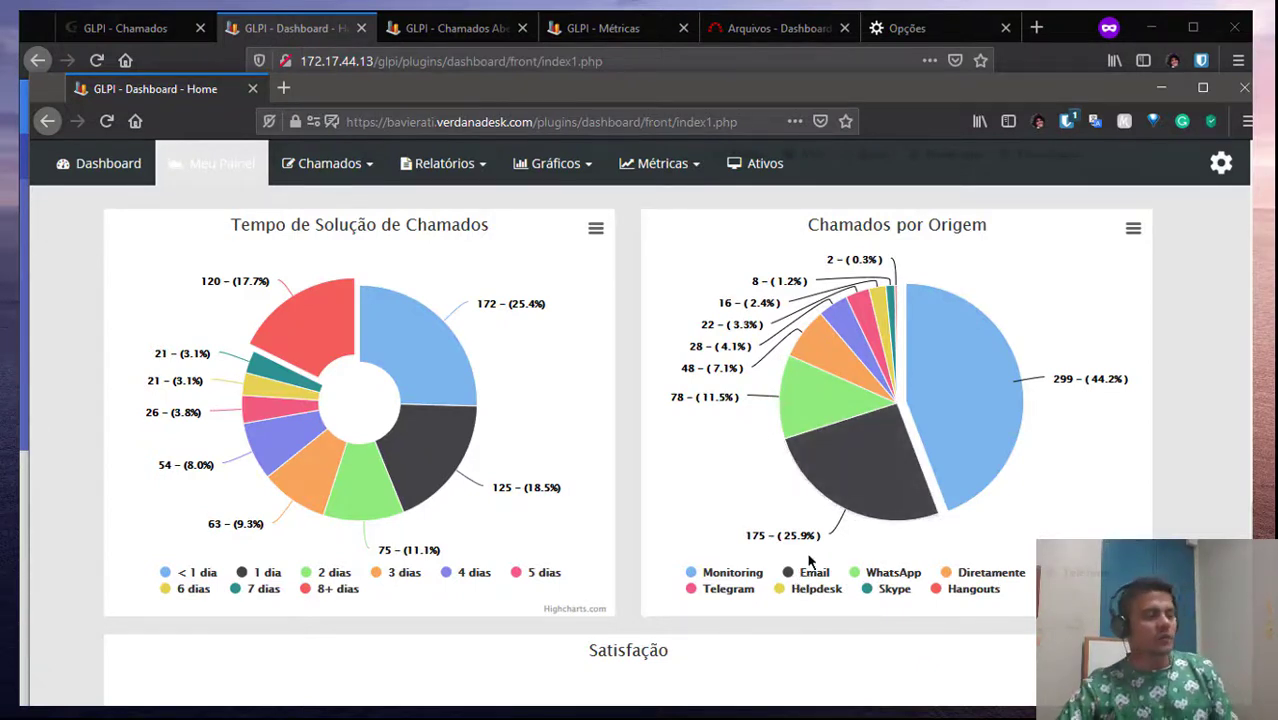
scroll(810, 562, down, 5)
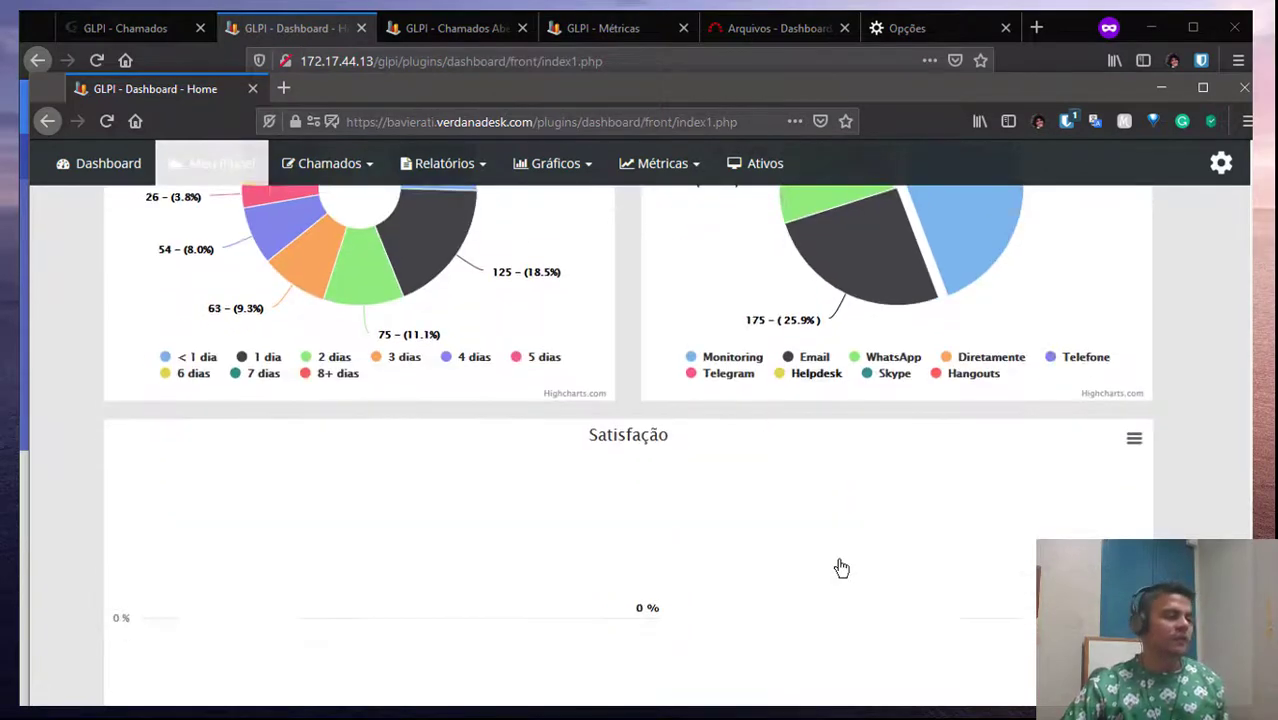
scroll(501, 532, up, 2)
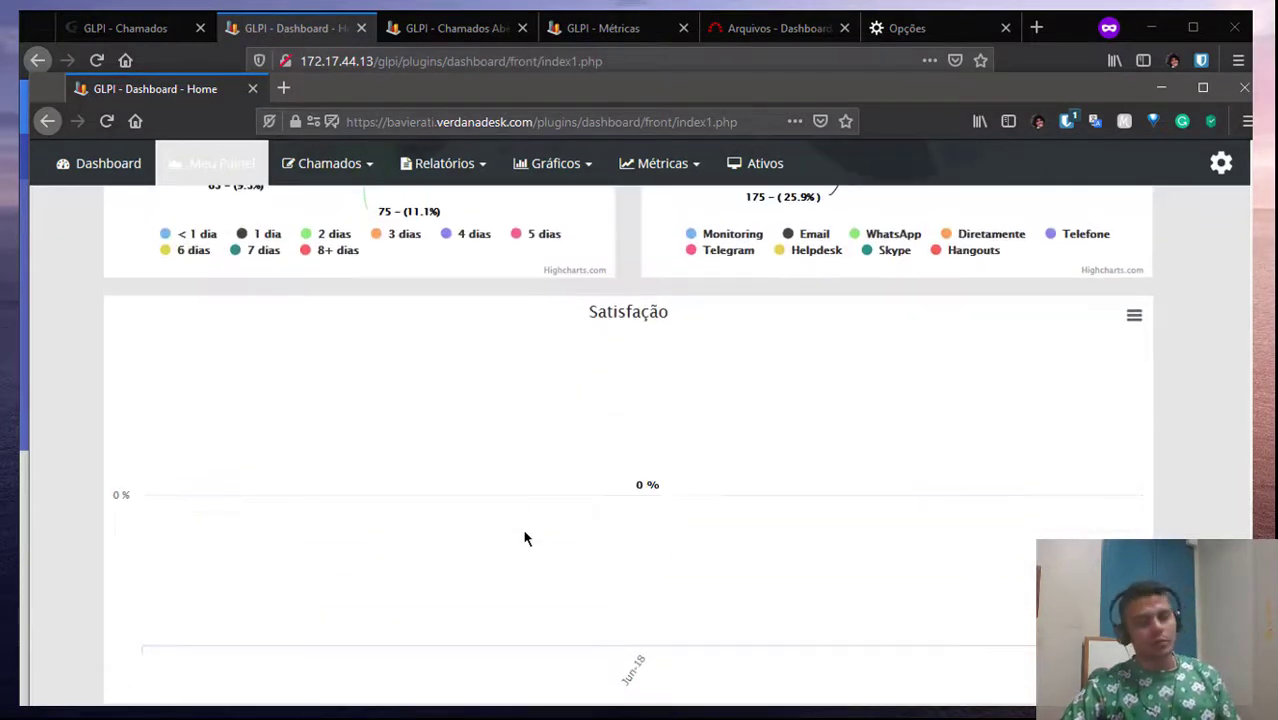
scroll(524, 539, up, 5)
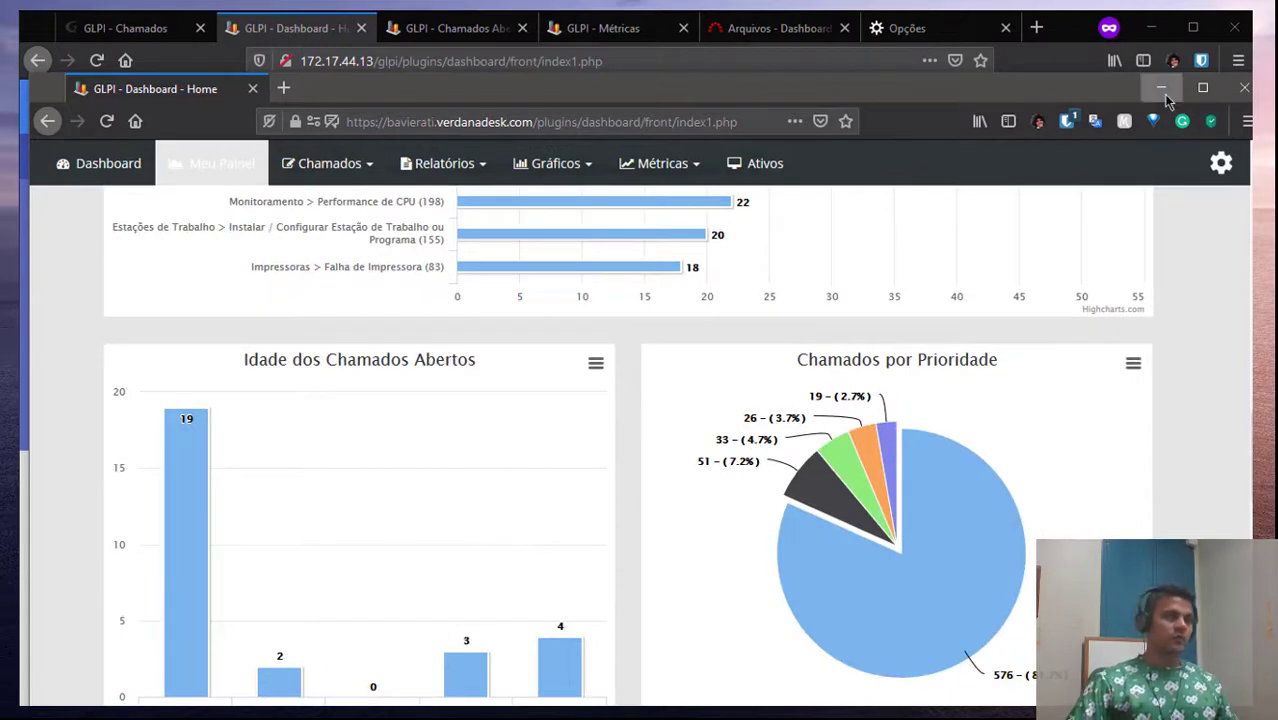
Minimize the production instance's window, return to the GLPI Chamados list and close the Dashboard, Chamados Abertos and Métricas pages
click(1163, 89)
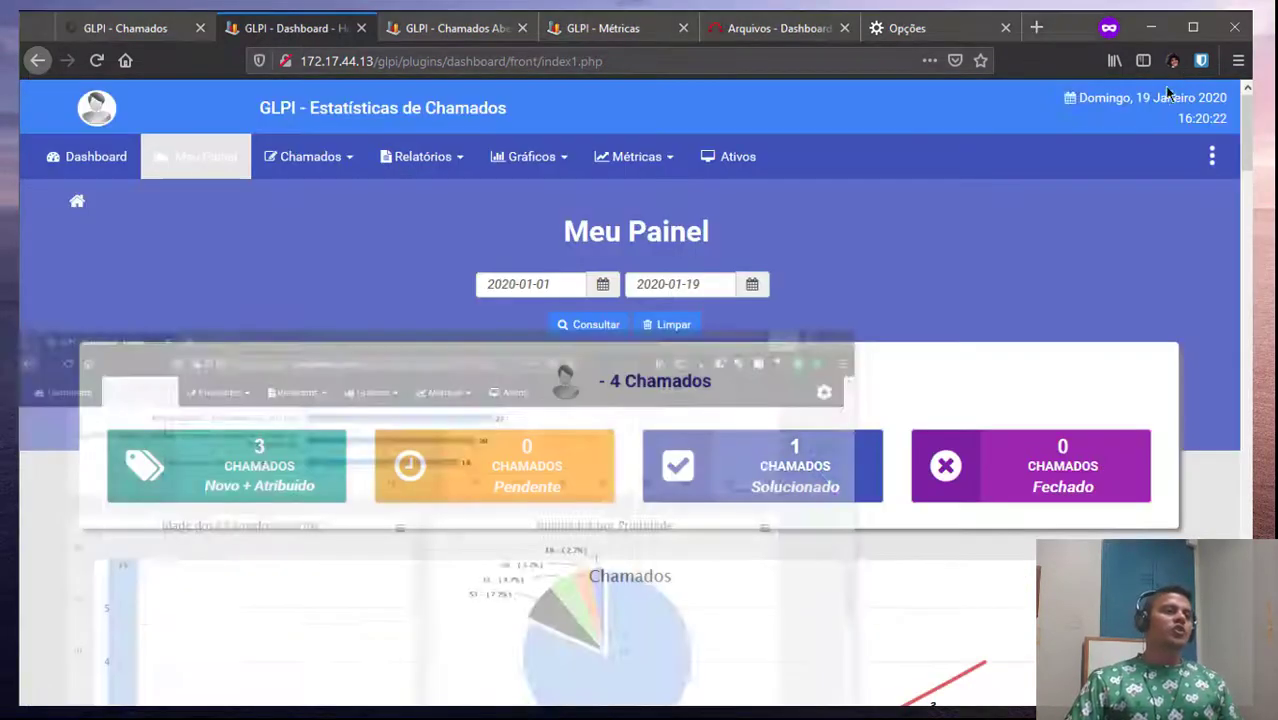
click(172, 35)
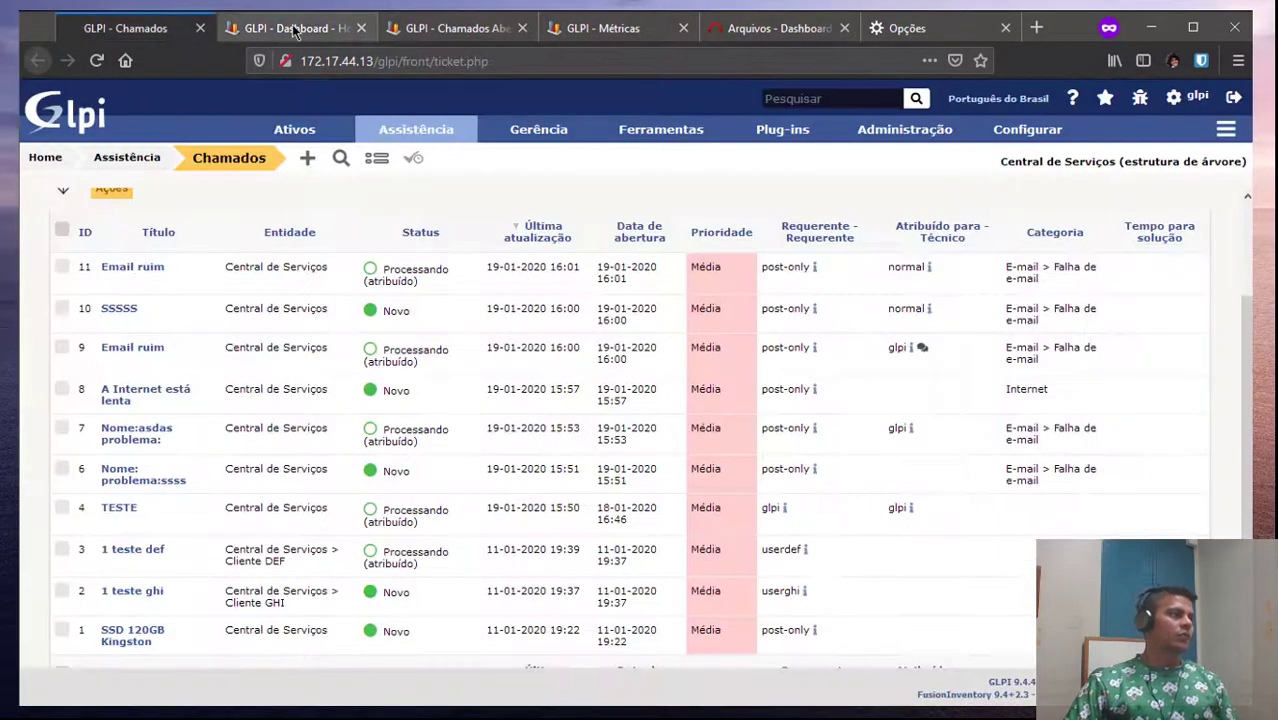
click(361, 28)
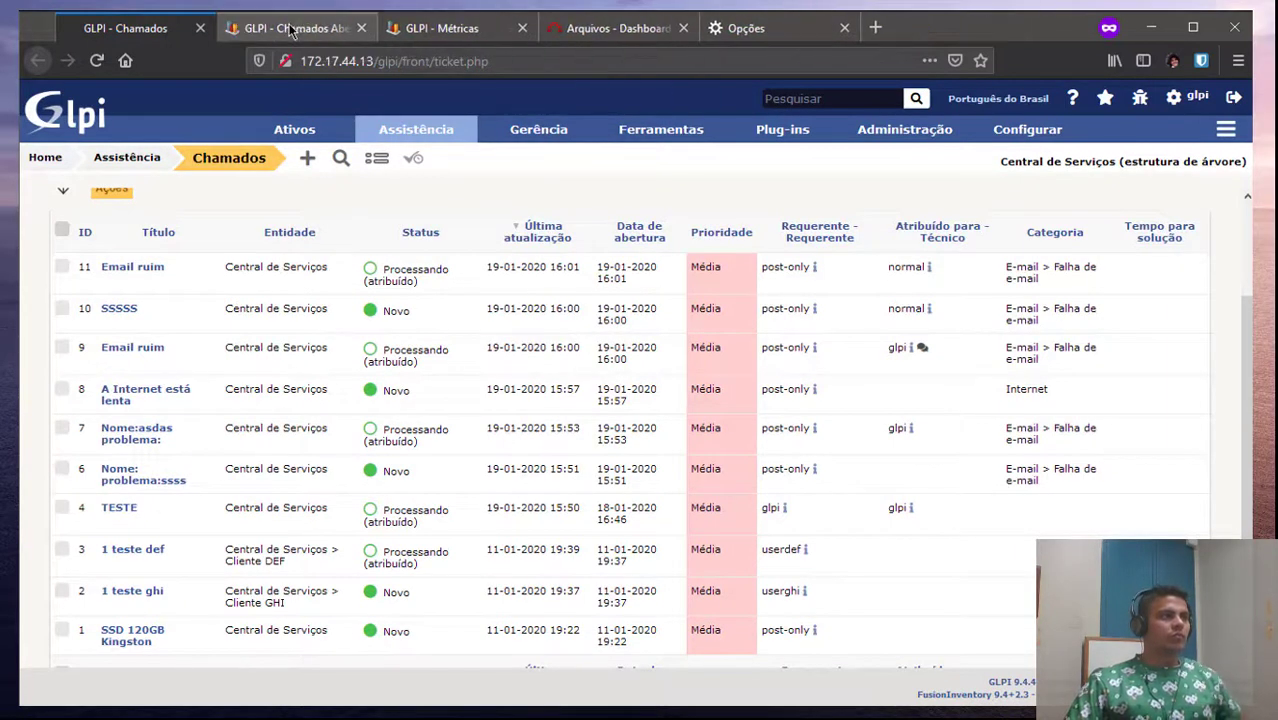
click(361, 28)
click(361, 28)
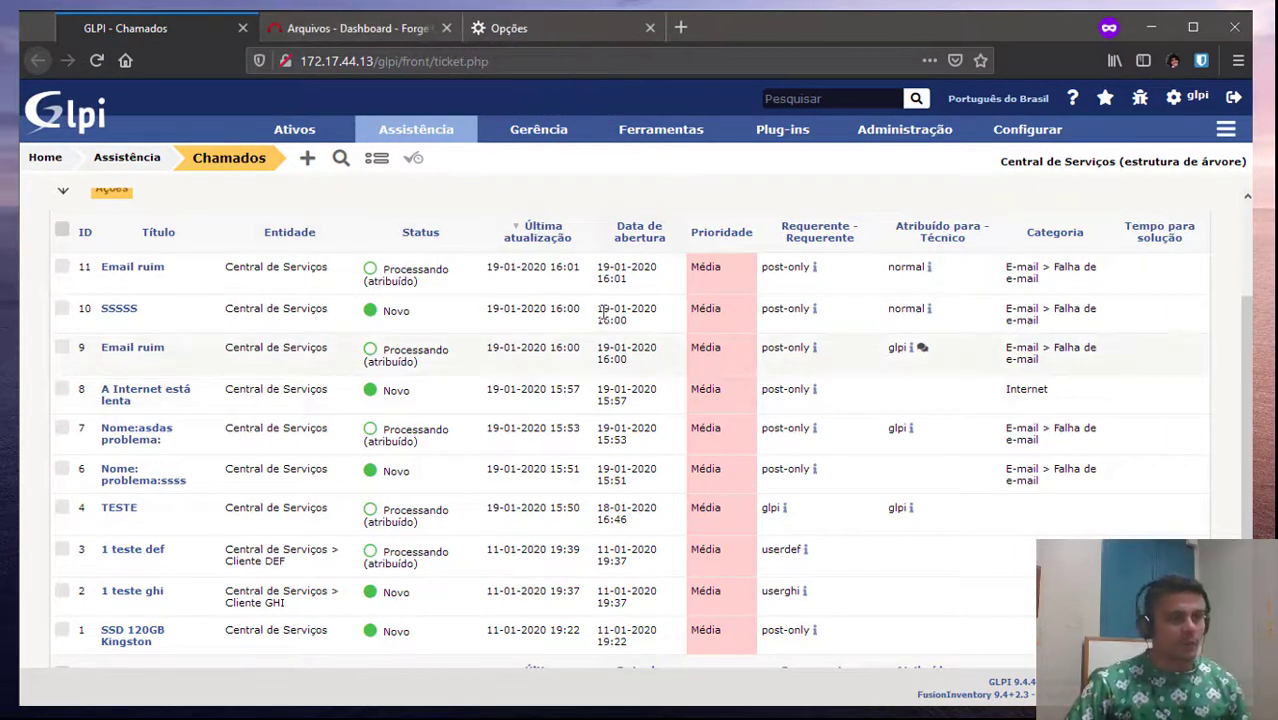
Open GLPI's native assistance statistics, show the Chamados - Global report and examine its ticket count and average time charts
scroll(605, 330, up, 2)
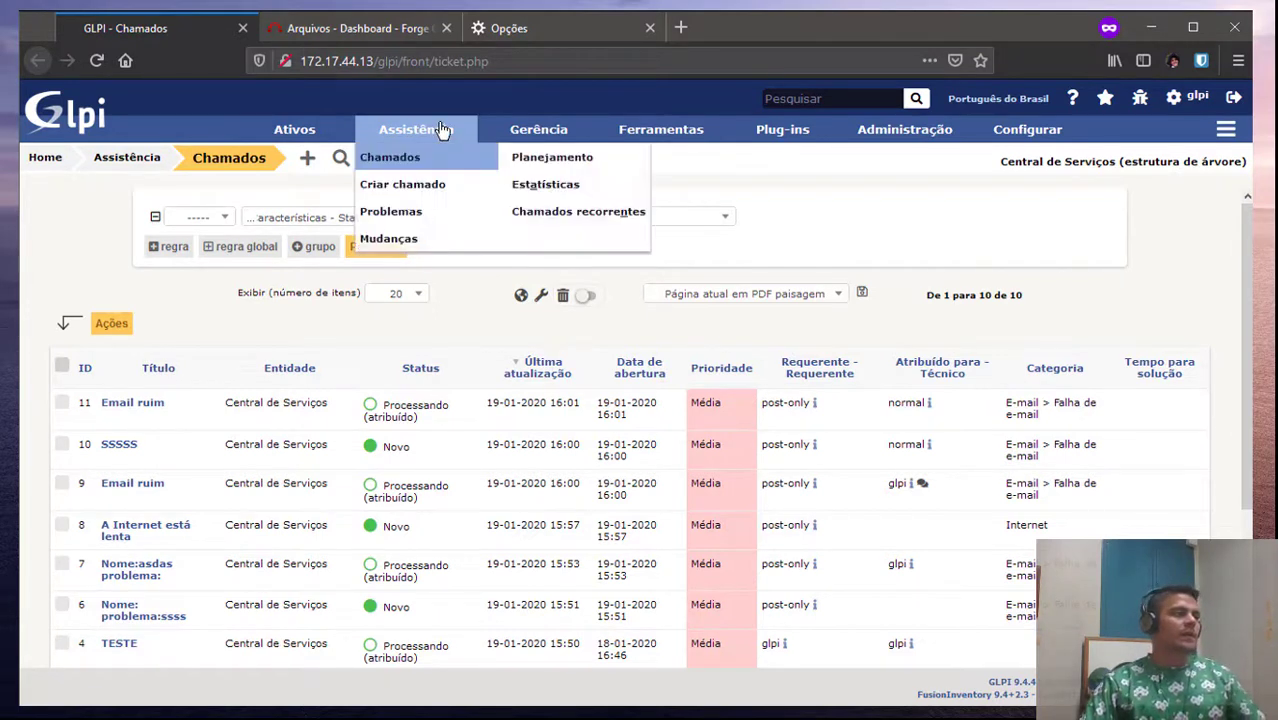
mouse_move(448, 147)
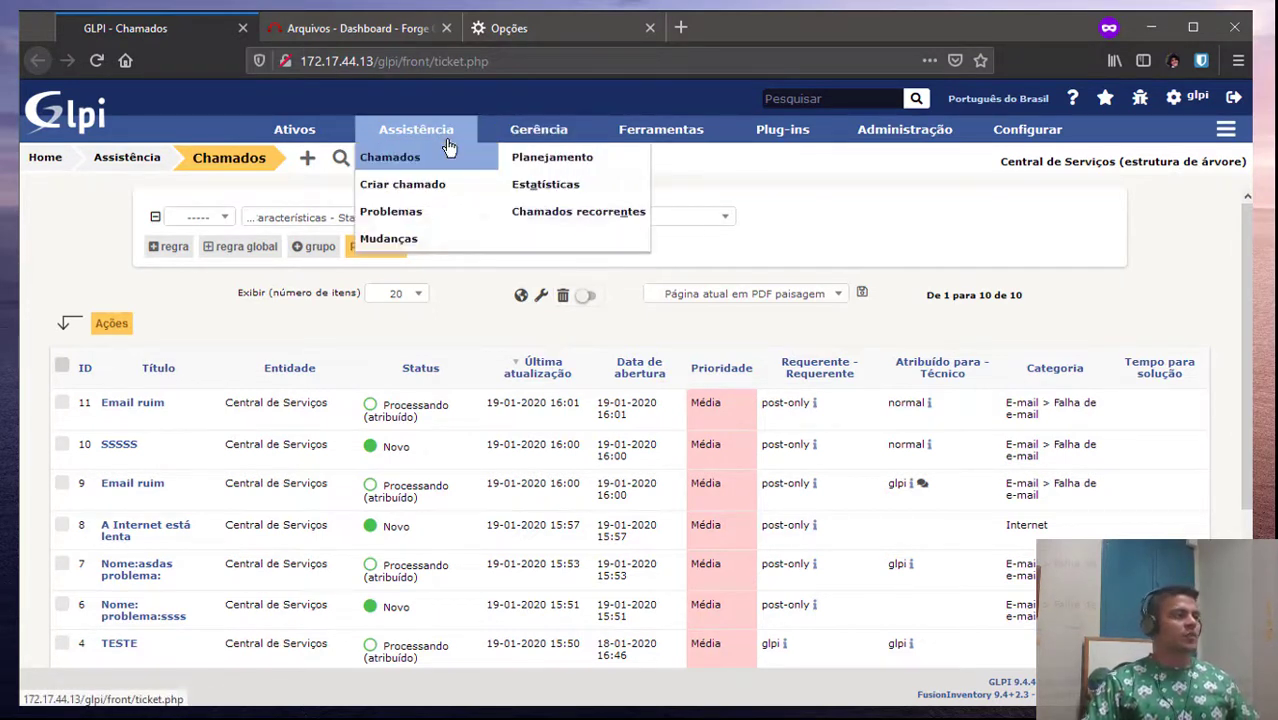
click(540, 192)
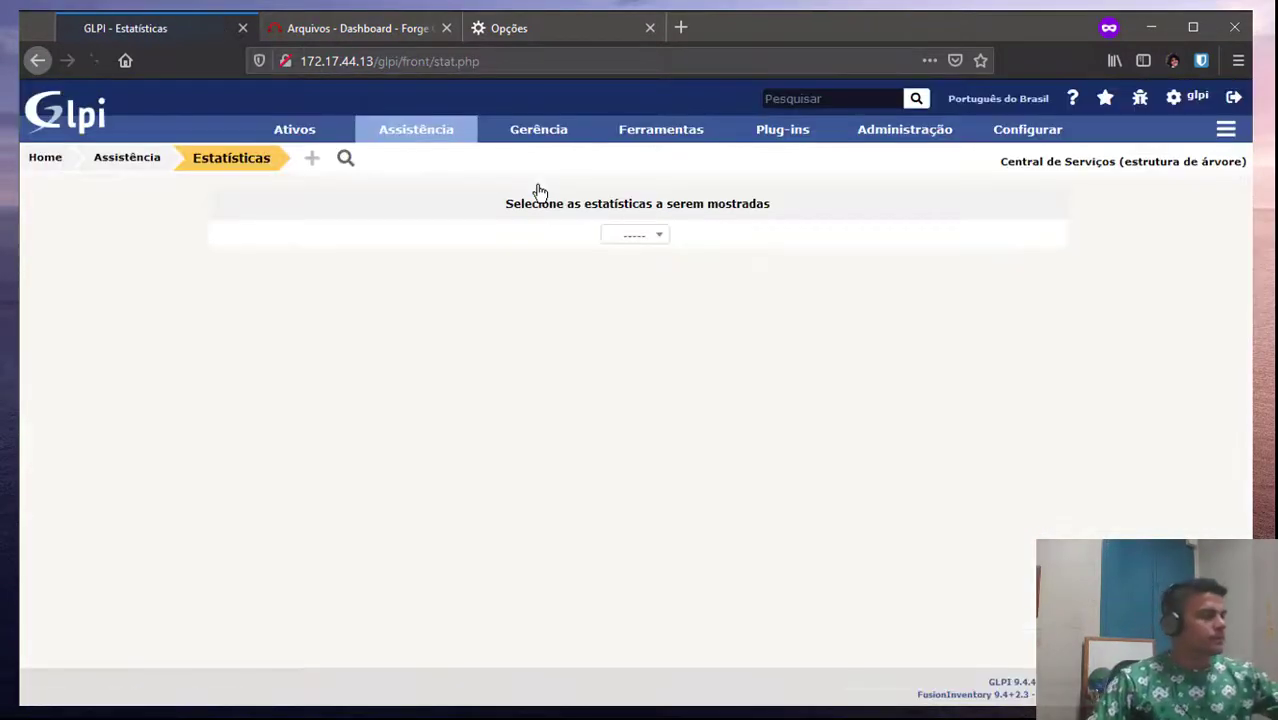
click(650, 236)
click(628, 294)
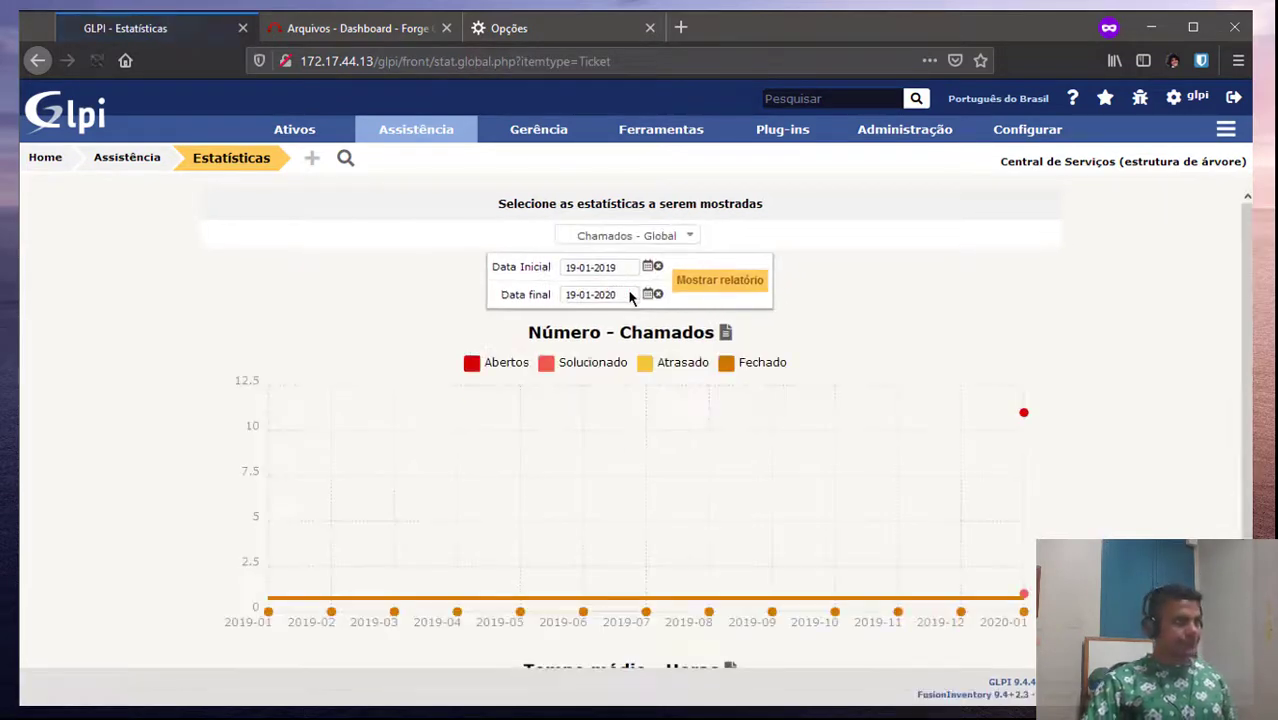
scroll(357, 394, down, 3)
scroll(360, 386, up, 1)
scroll(365, 378, down, 8)
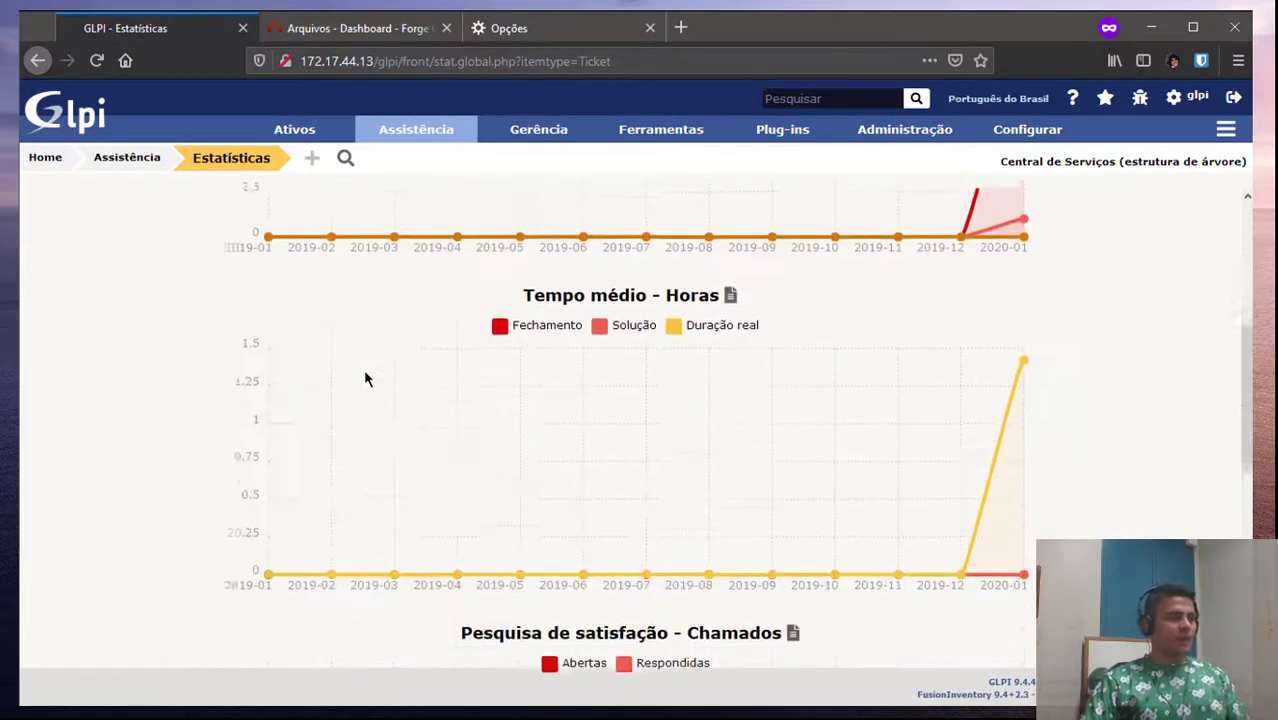
scroll(365, 378, up, 10)
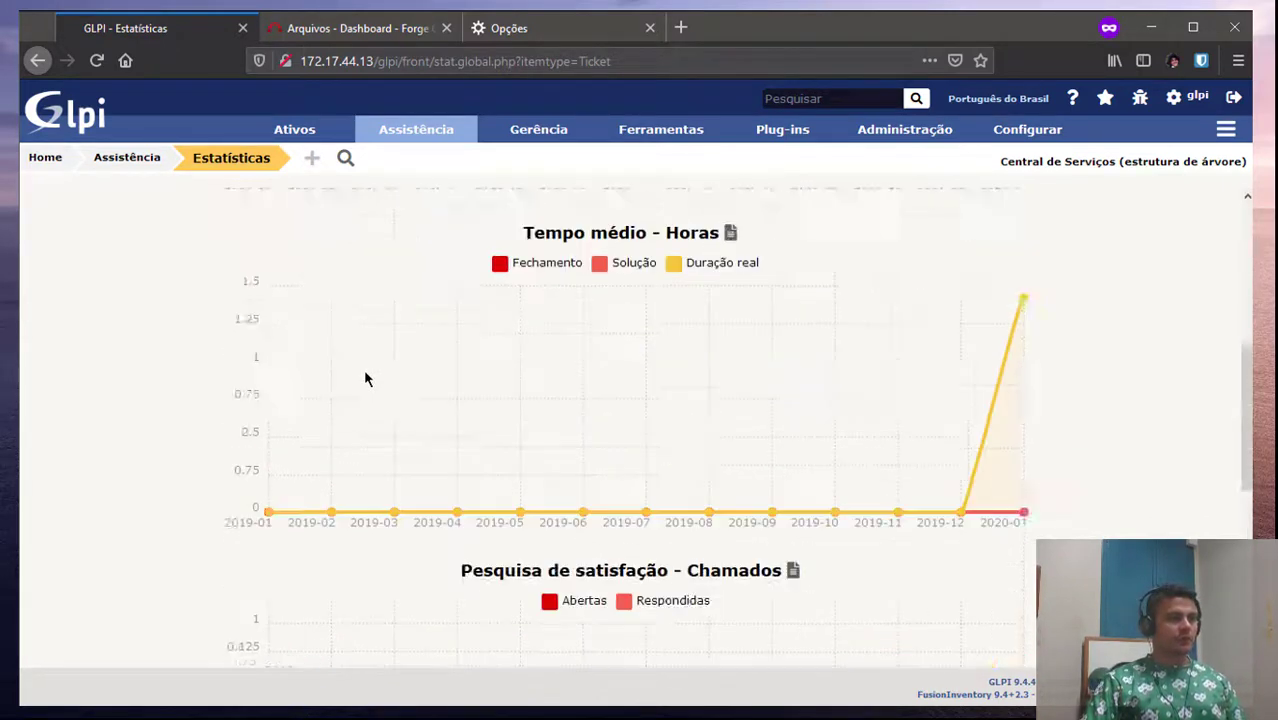
Switch the statistics to Chamados - Por chamado and look over the available grouping options
click(609, 240)
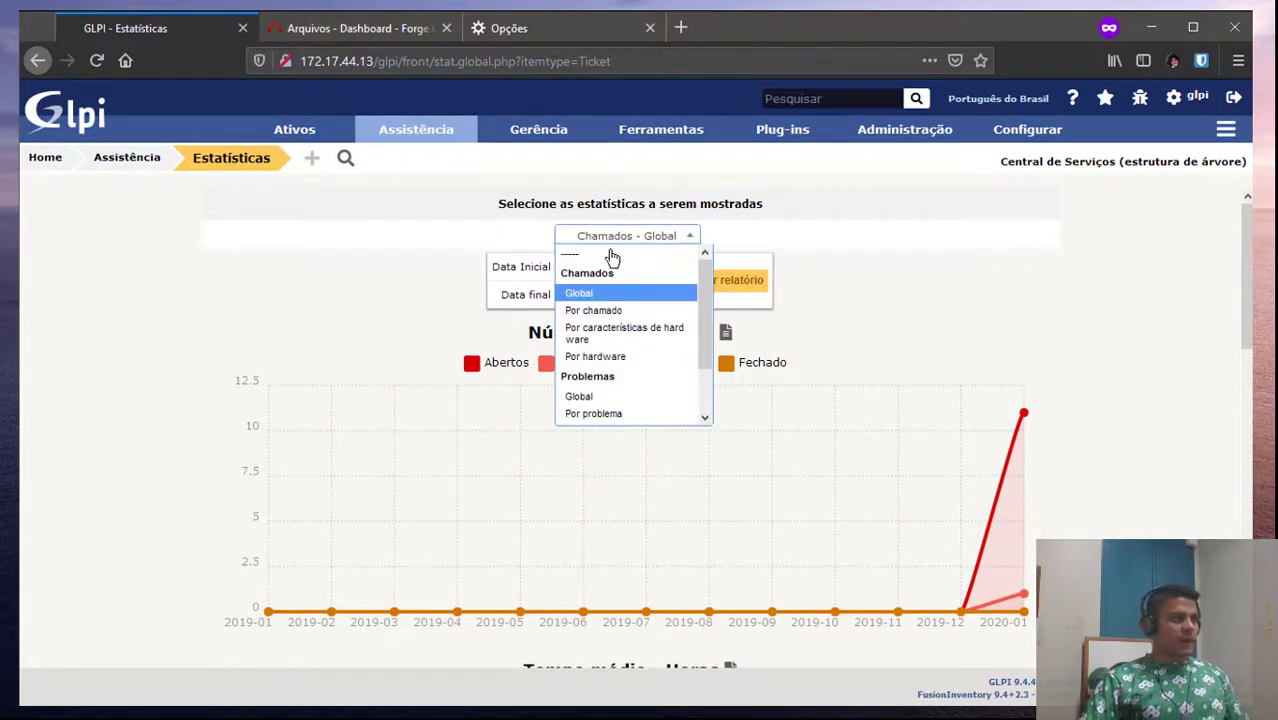
click(605, 311)
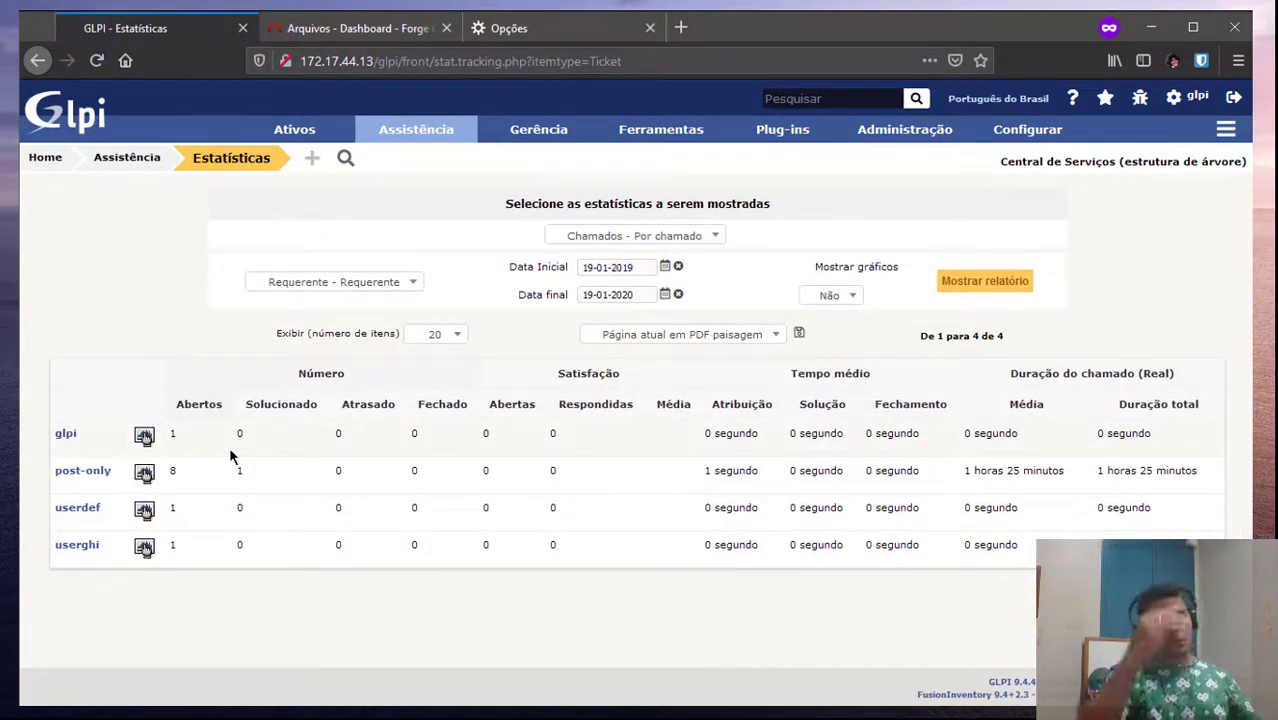
click(357, 283)
click(201, 262)
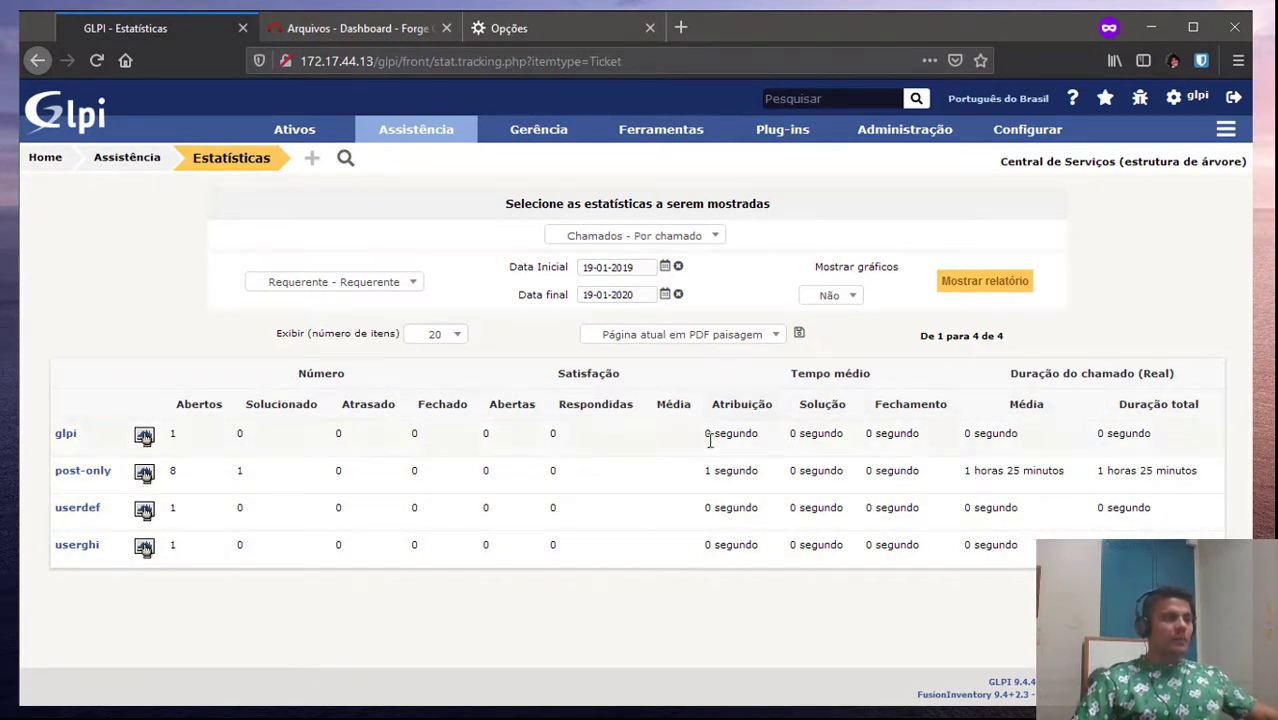
Group the per-ticket statistics by Técnico atribuído and generate the report
click(388, 284)
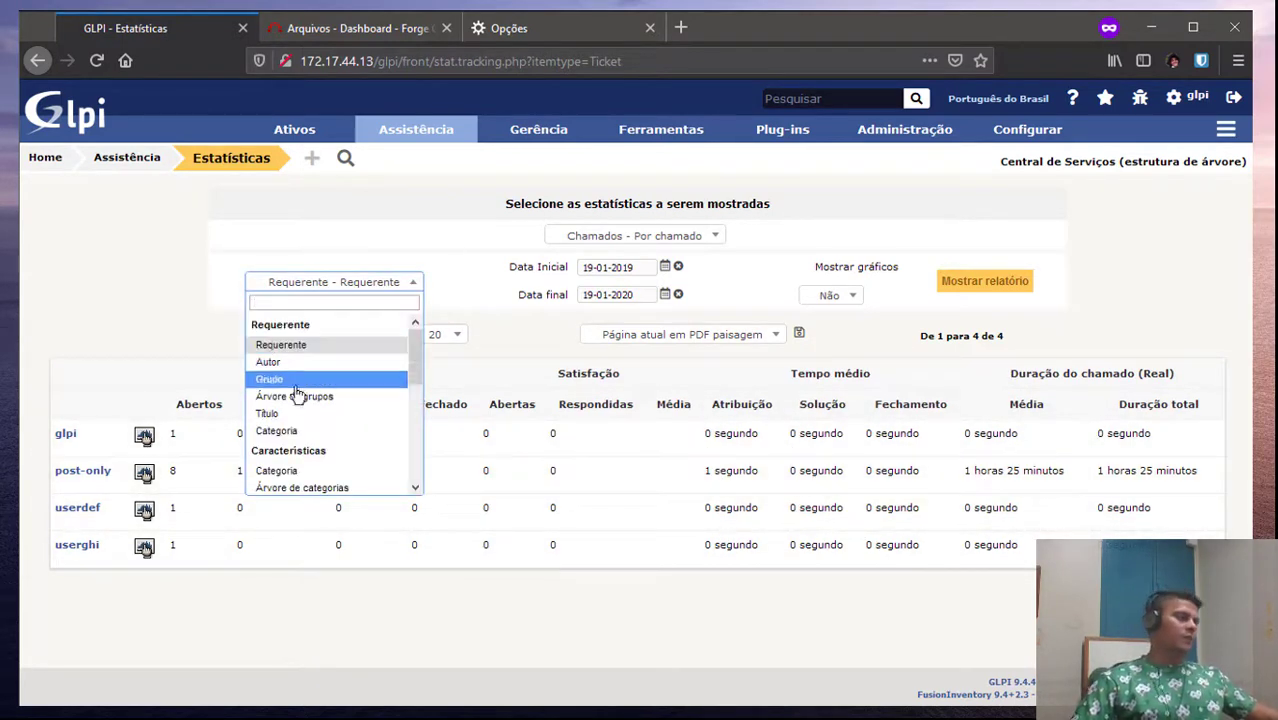
scroll(300, 440, down, 1)
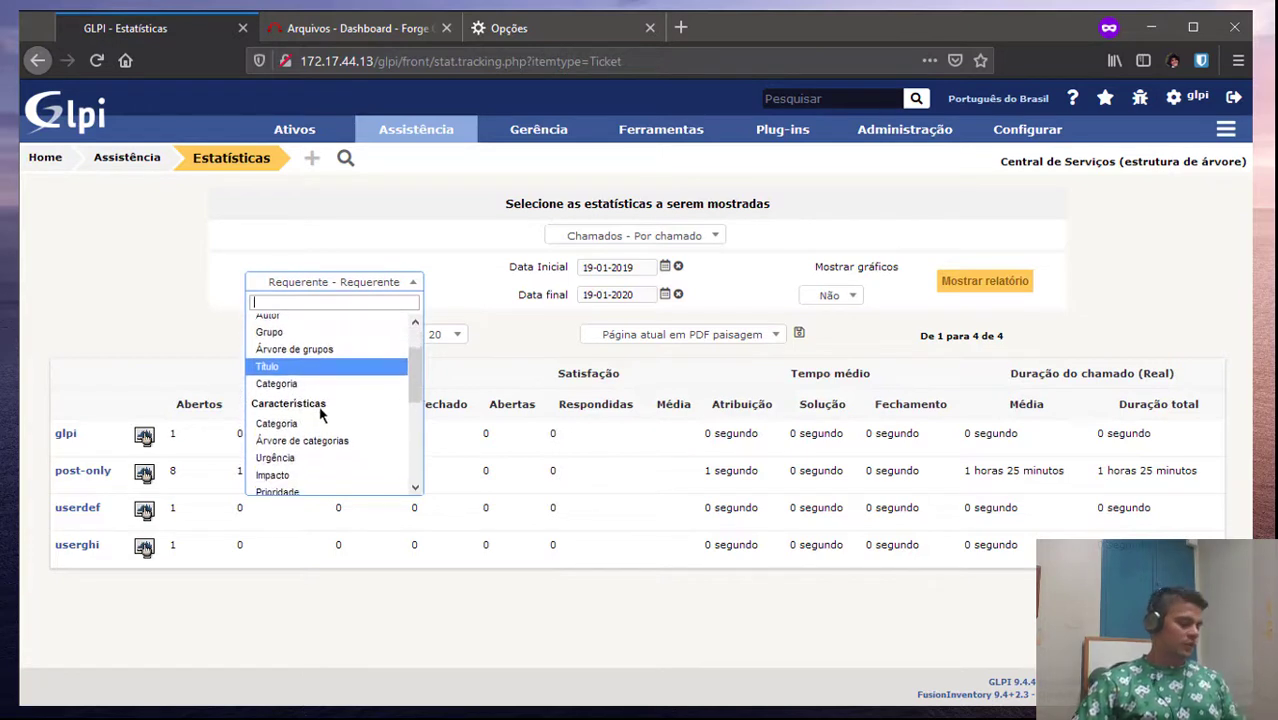
text(tecn)
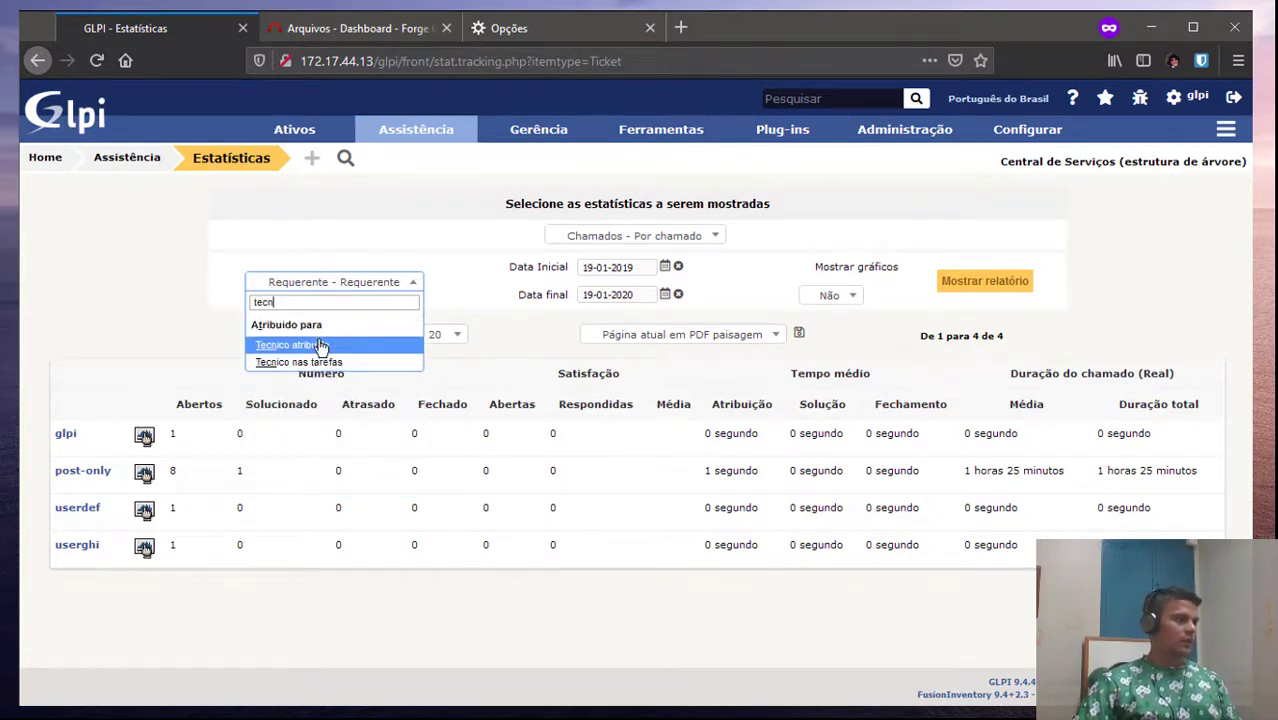
click(319, 345)
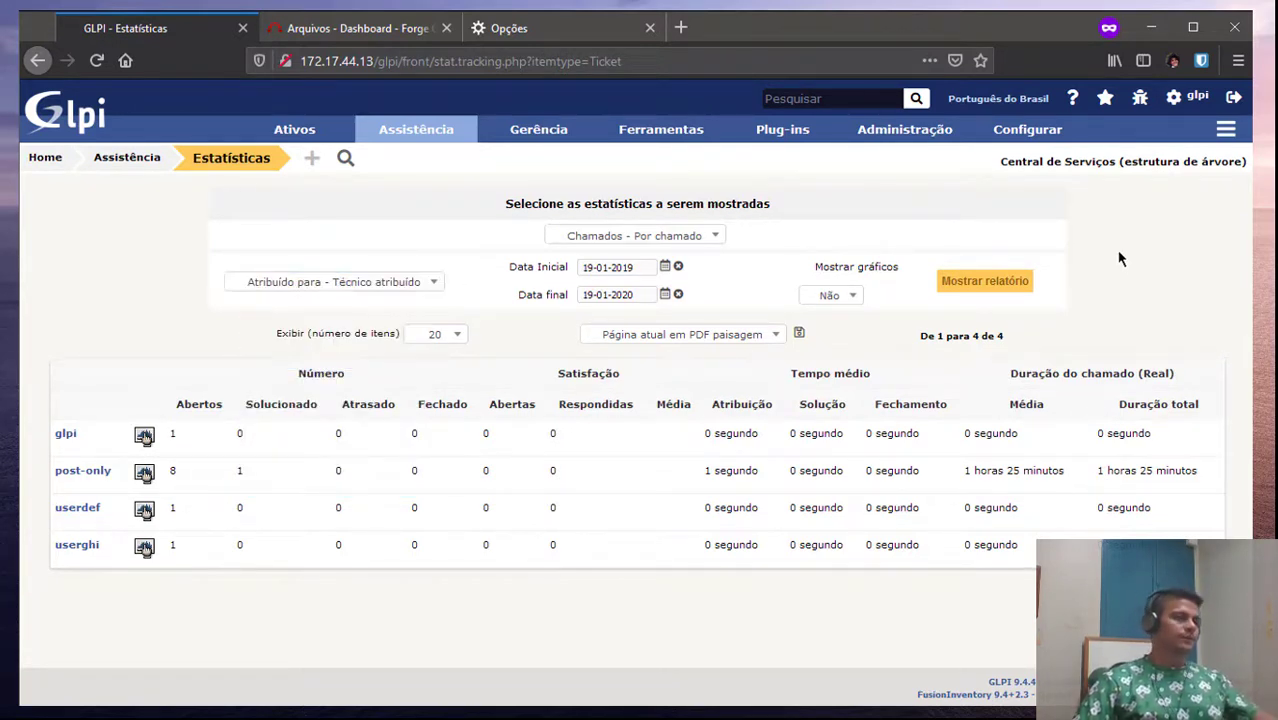
click(1022, 284)
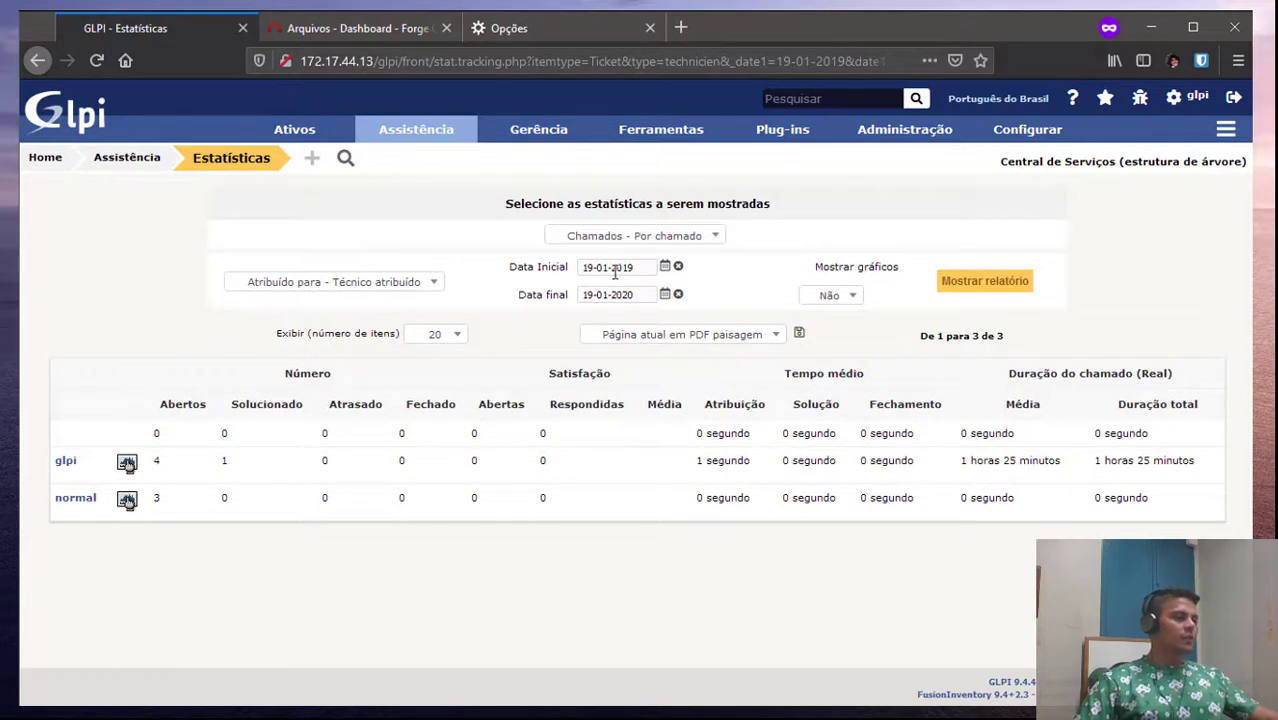
Examine the average Atribuição, Solução and Fechamento times of the listed technicians
triple_click(698, 498)
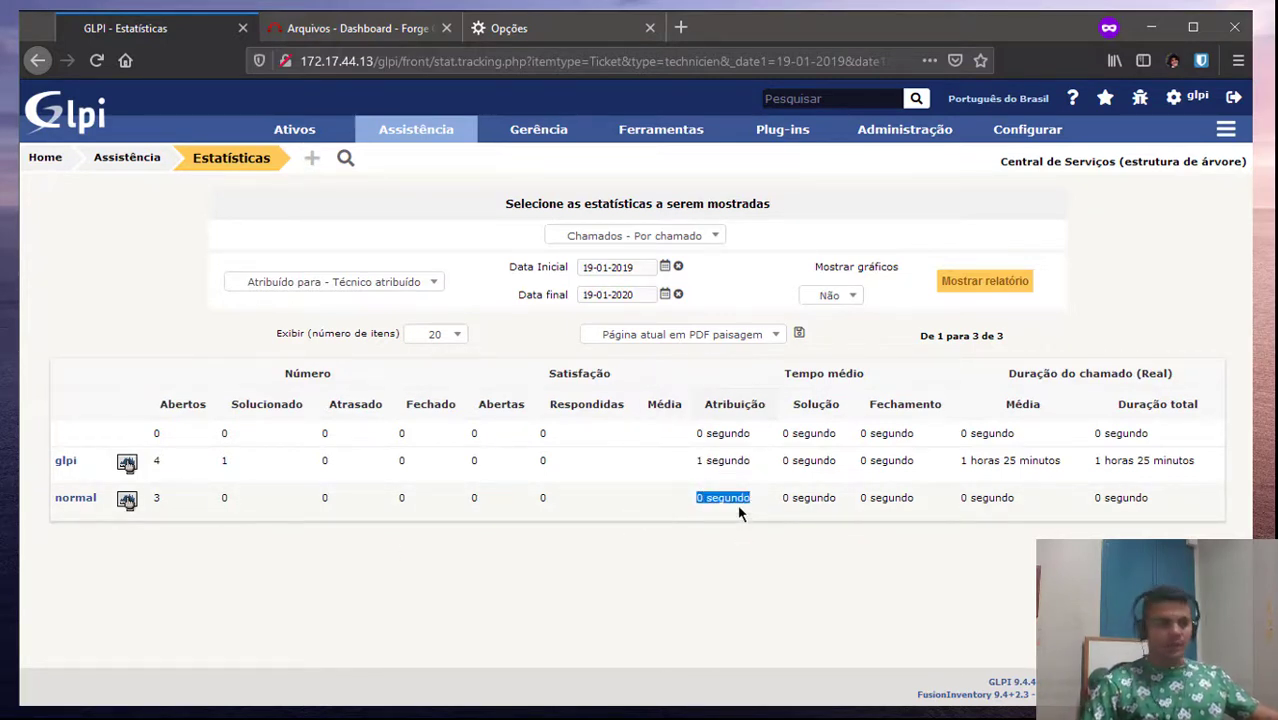
double_click(816, 404)
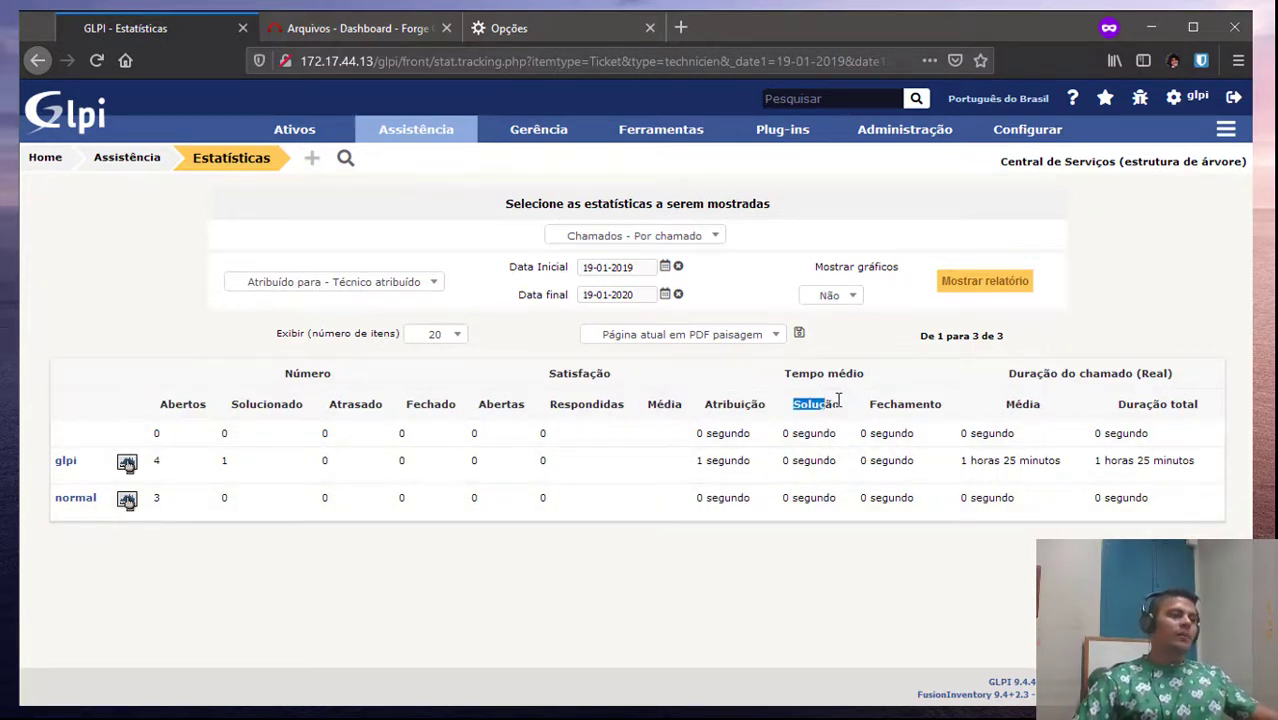
click(828, 458)
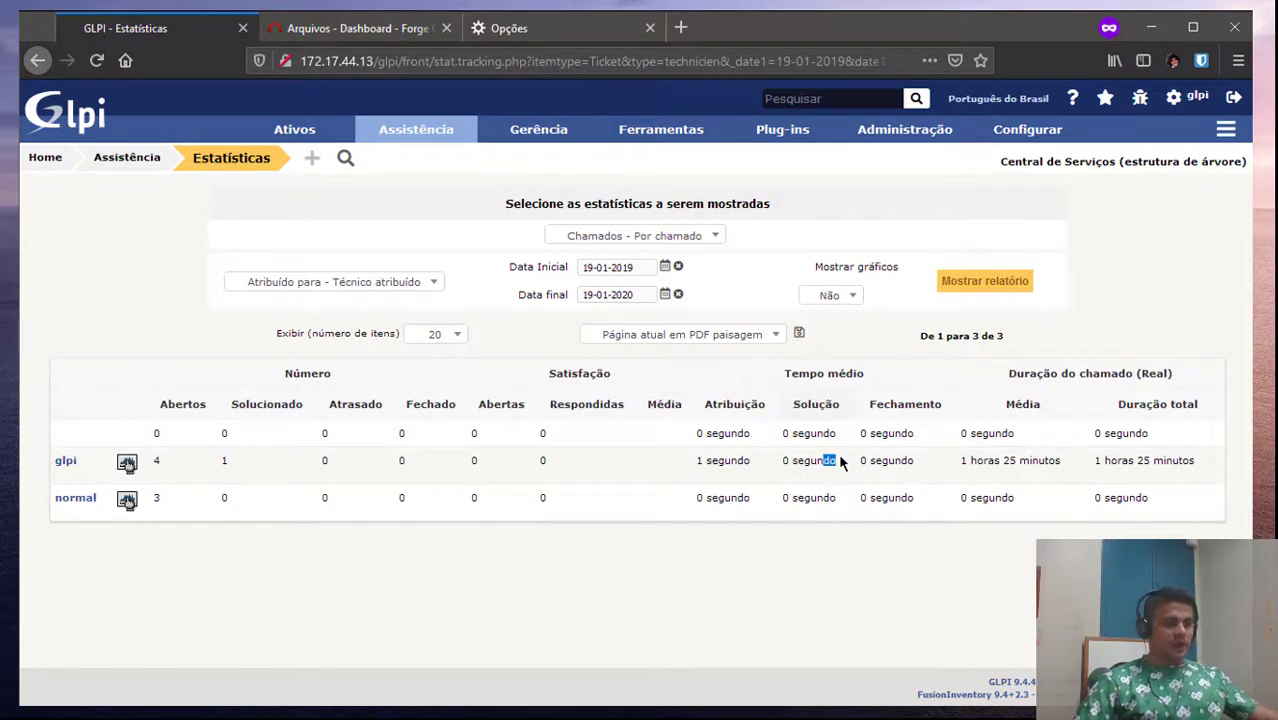
double_click(868, 404)
drag(867, 460, 890, 460)
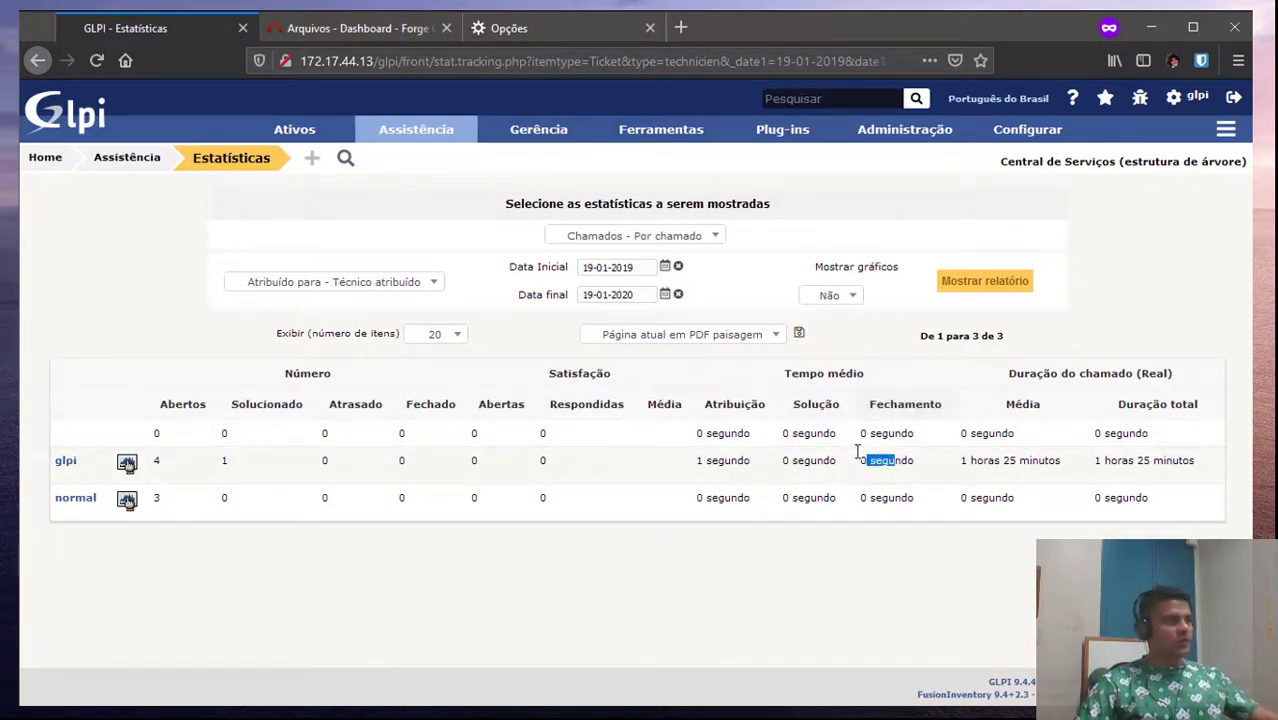
Open the Chamados list in a separate tab and show the processing history of ticket 11, "Email ruim"
mouse_move(405, 132)
middle_click(403, 168)
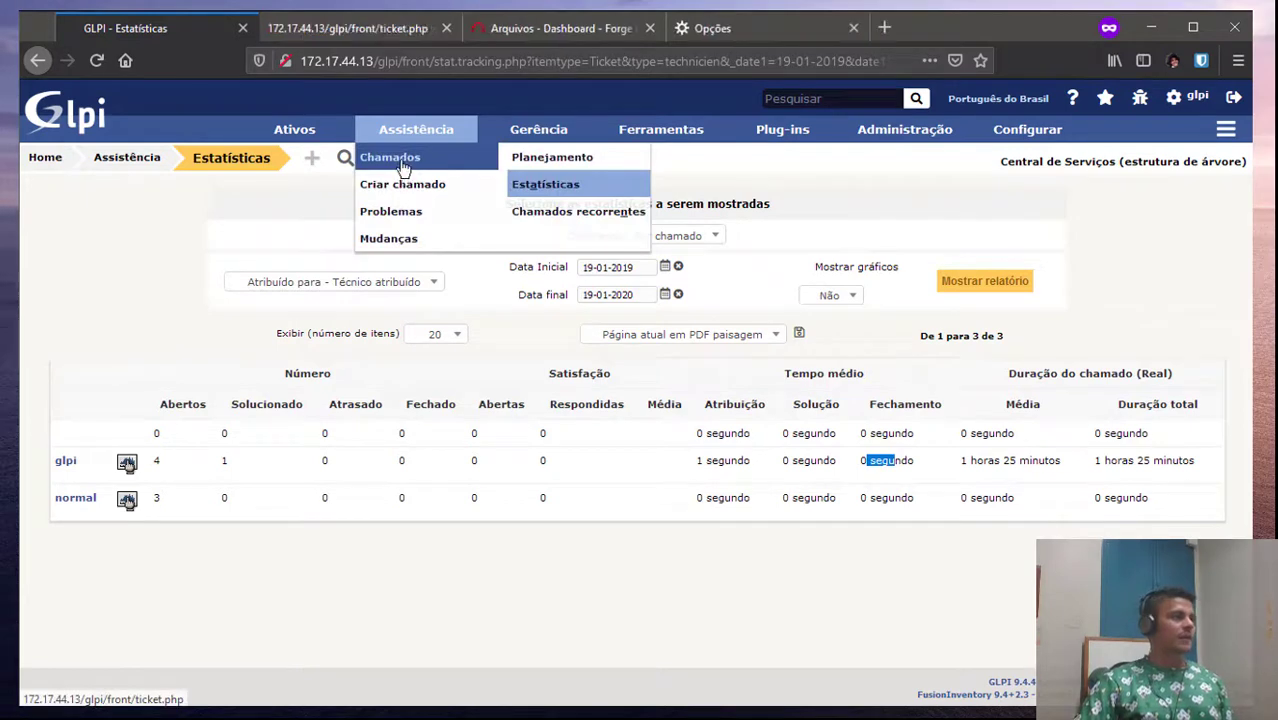
click(340, 28)
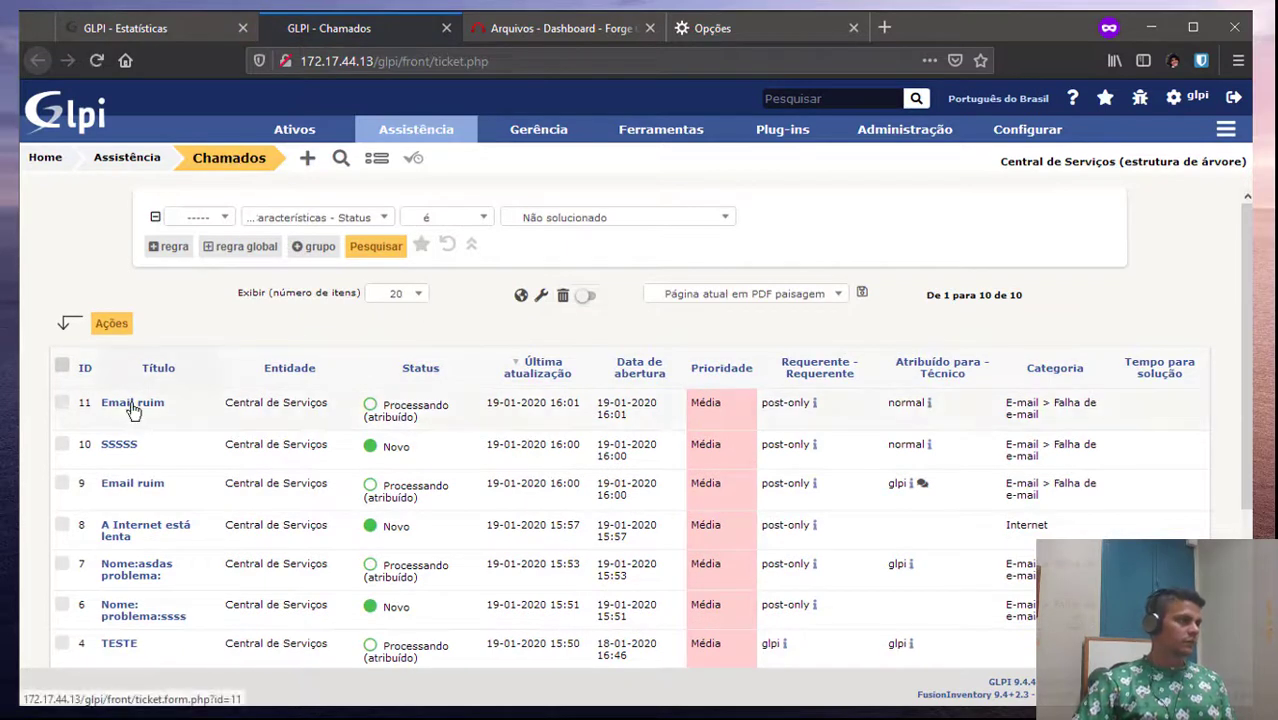
click(131, 404)
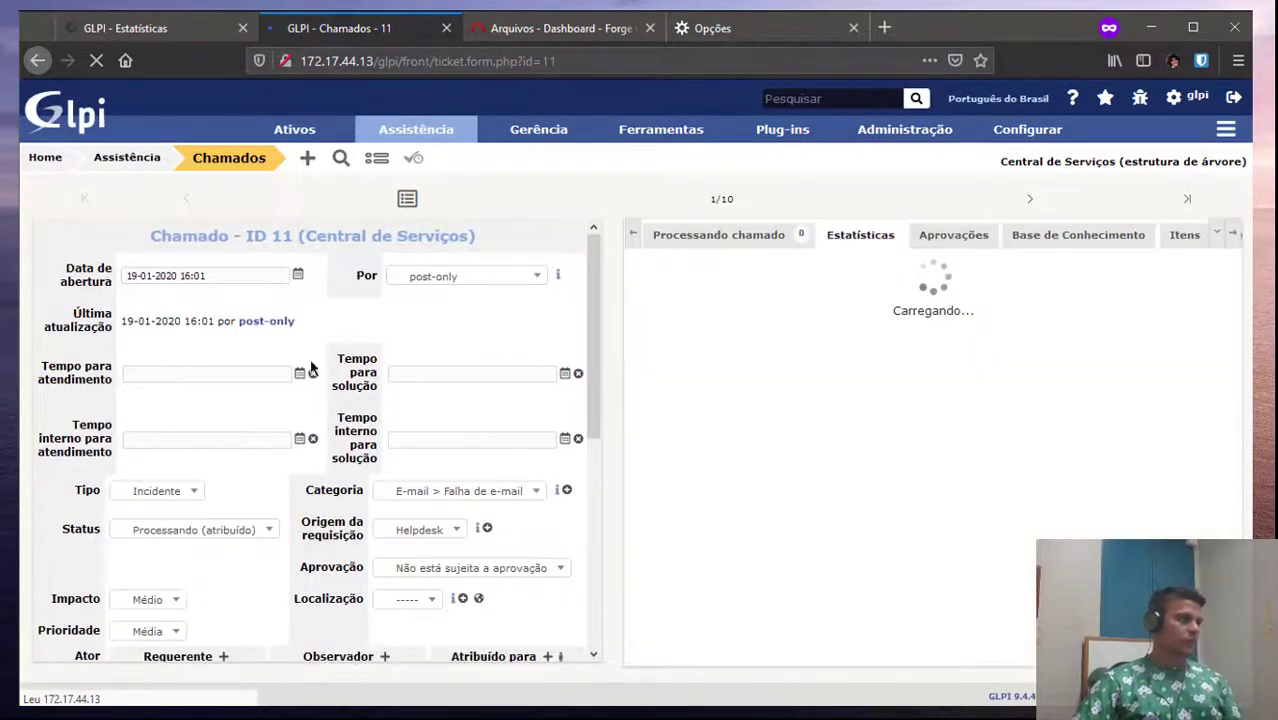
click(735, 242)
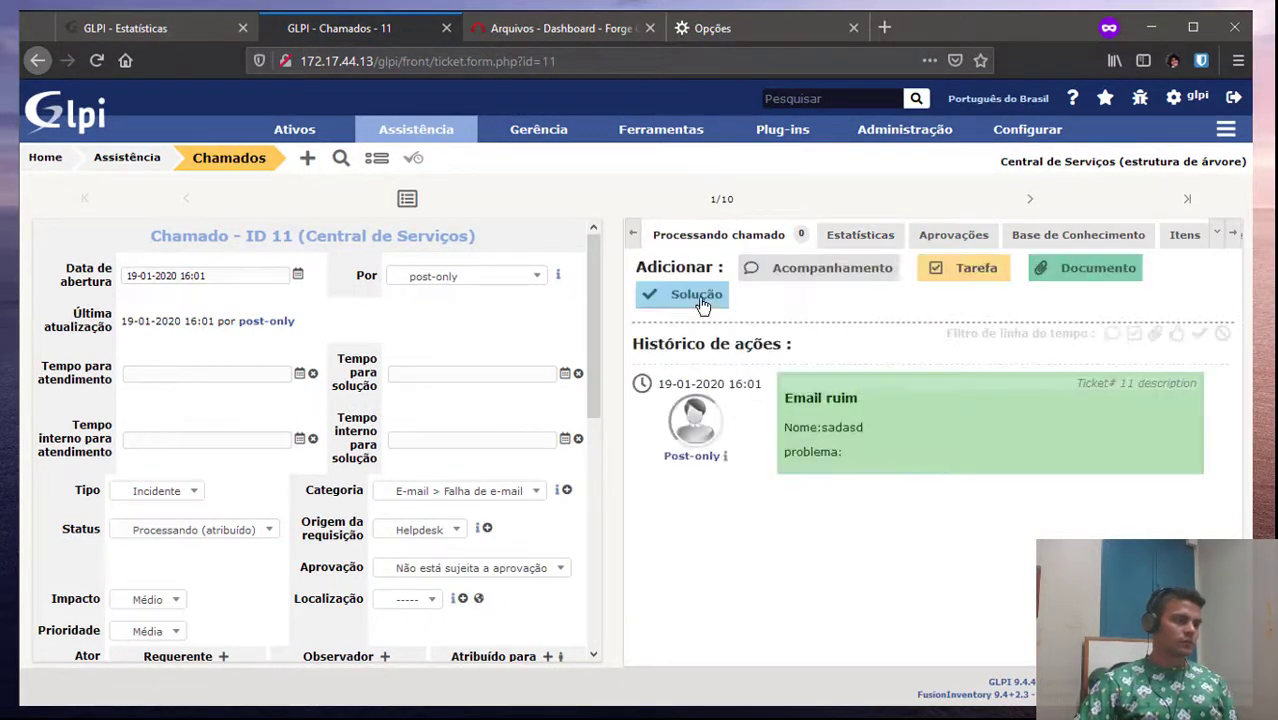
Add a solution with the description "ssss" to ticket 11
click(697, 297)
click(880, 535)
text(ssss)
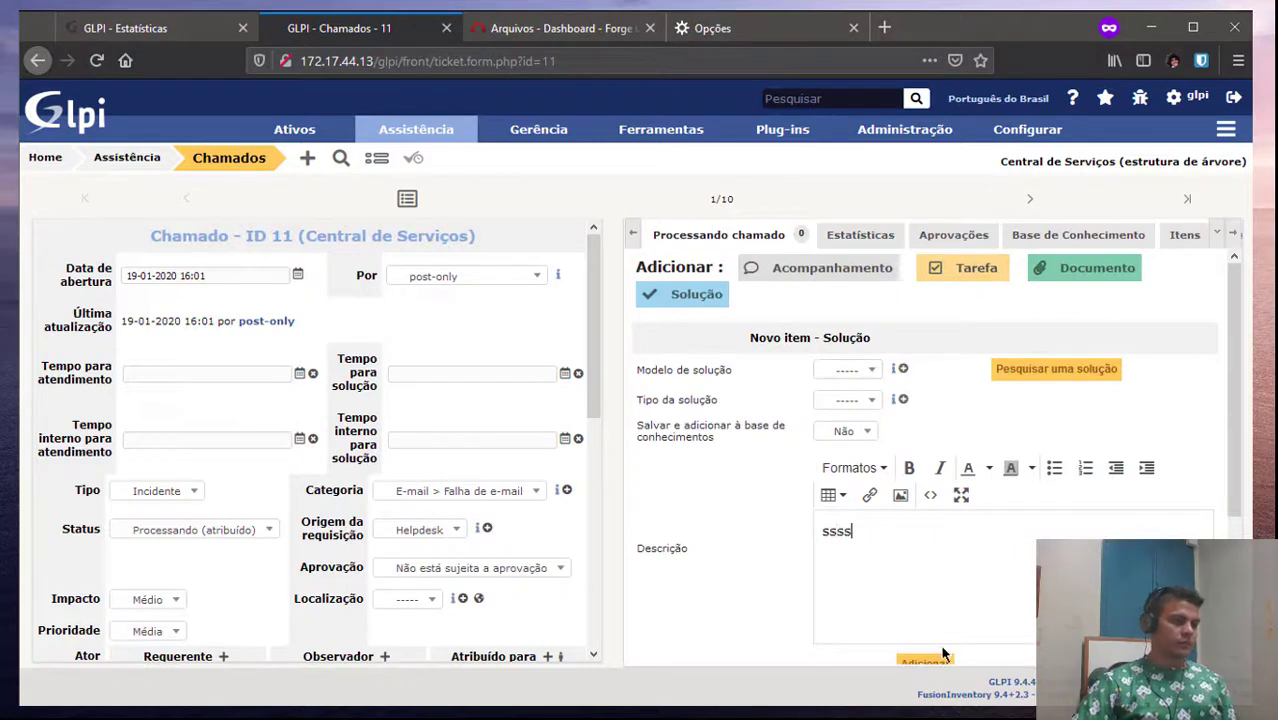
click(928, 664)
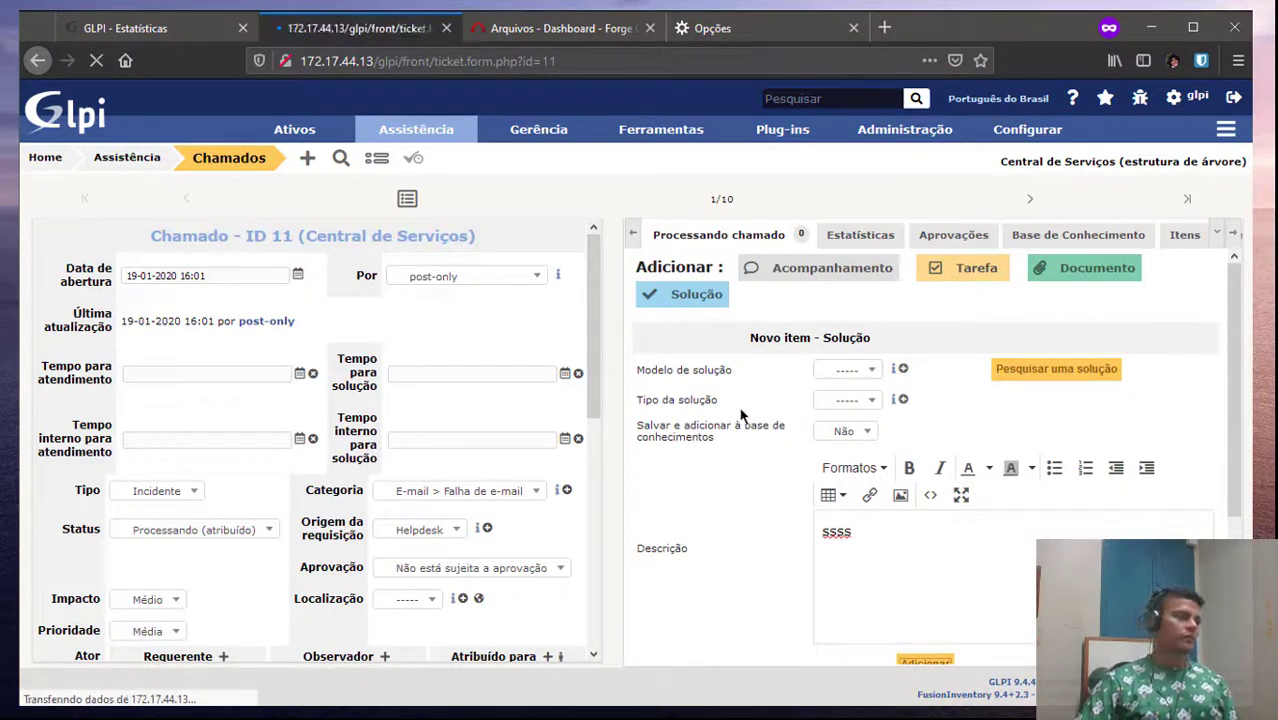
Return to the statistics by assigned technician, reload the report and check the average times again
click(188, 29)
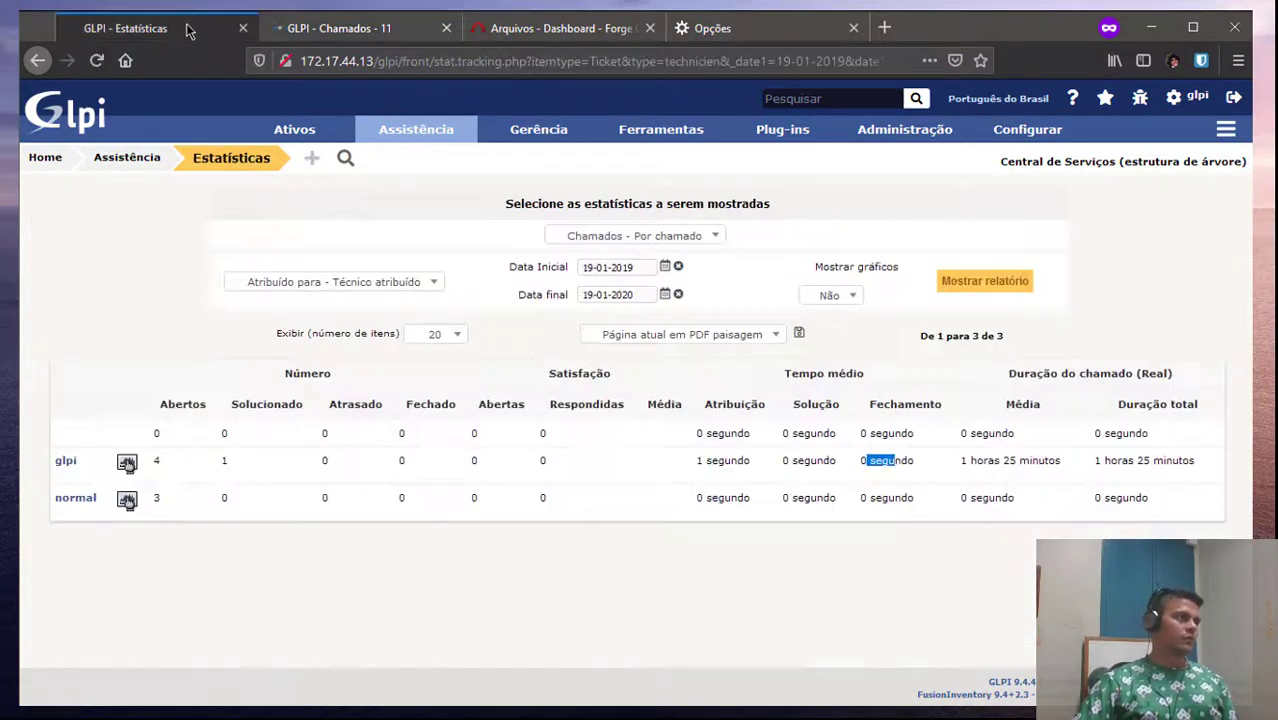
click(100, 61)
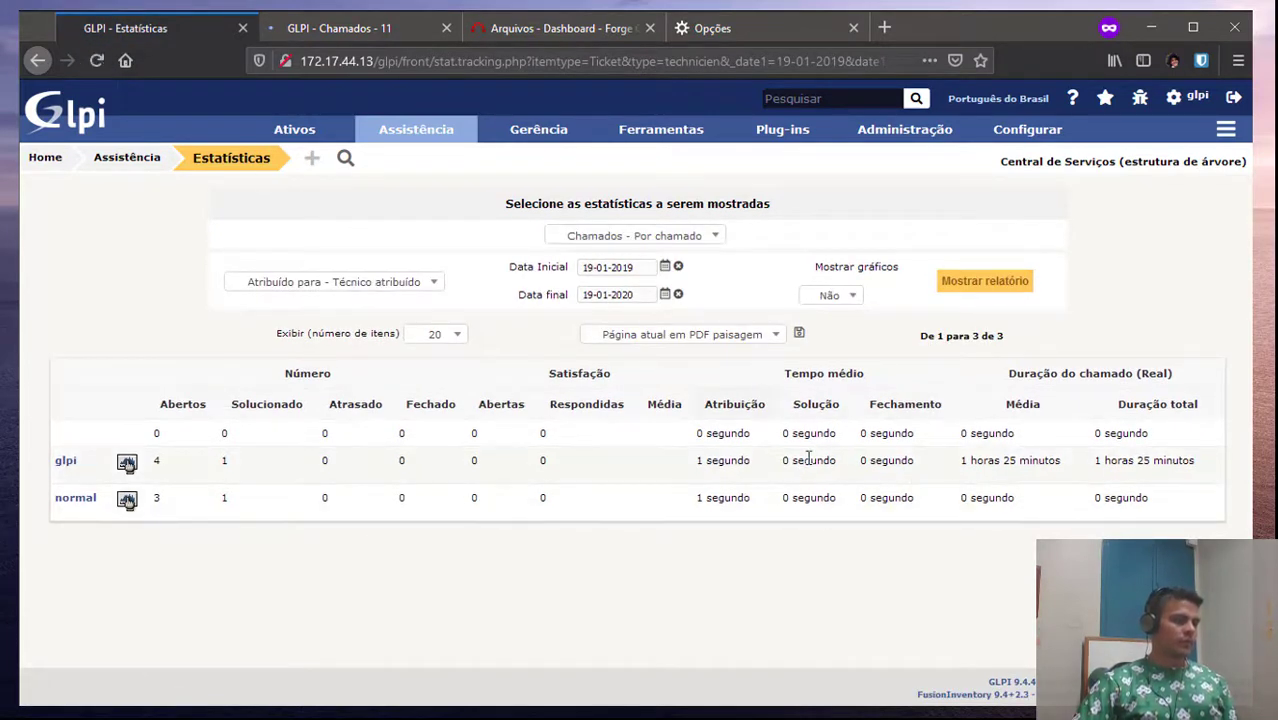
drag(774, 460, 949, 468)
click(752, 464)
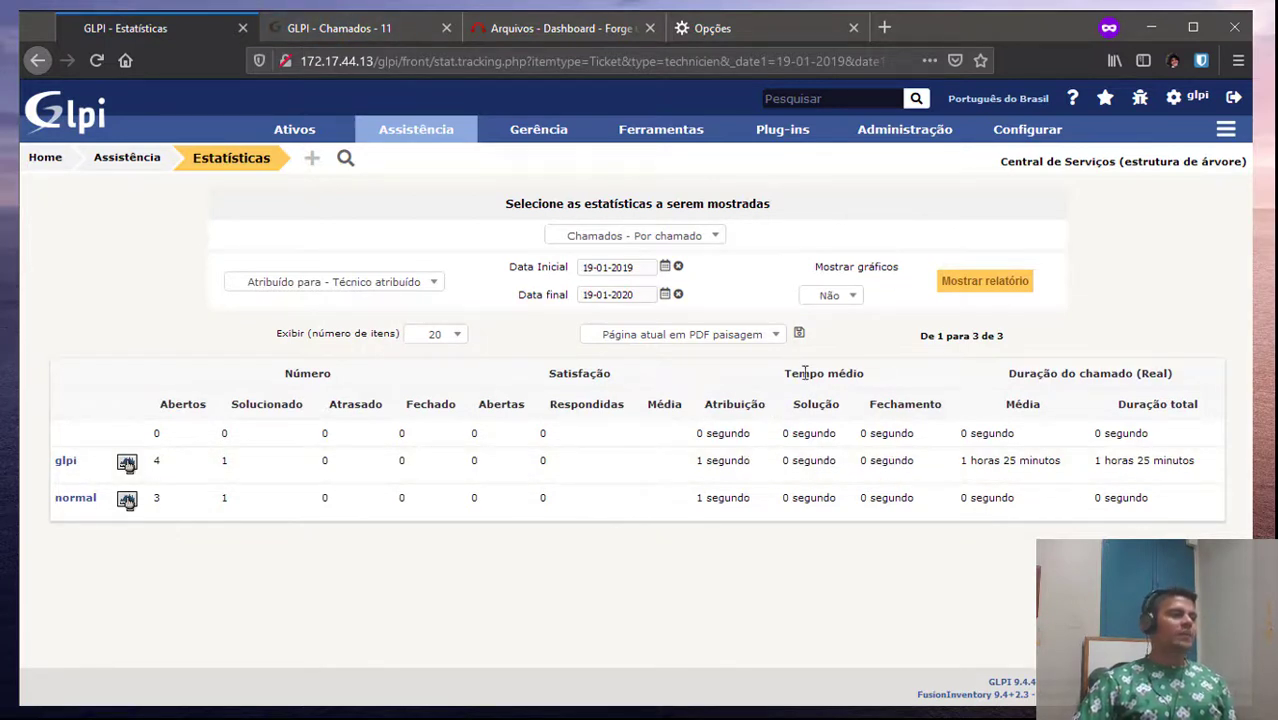
Examine the Tempo médio columns and the average and total Duração do chamado (Real) for each technician
drag(708, 400, 720, 497)
click(721, 434)
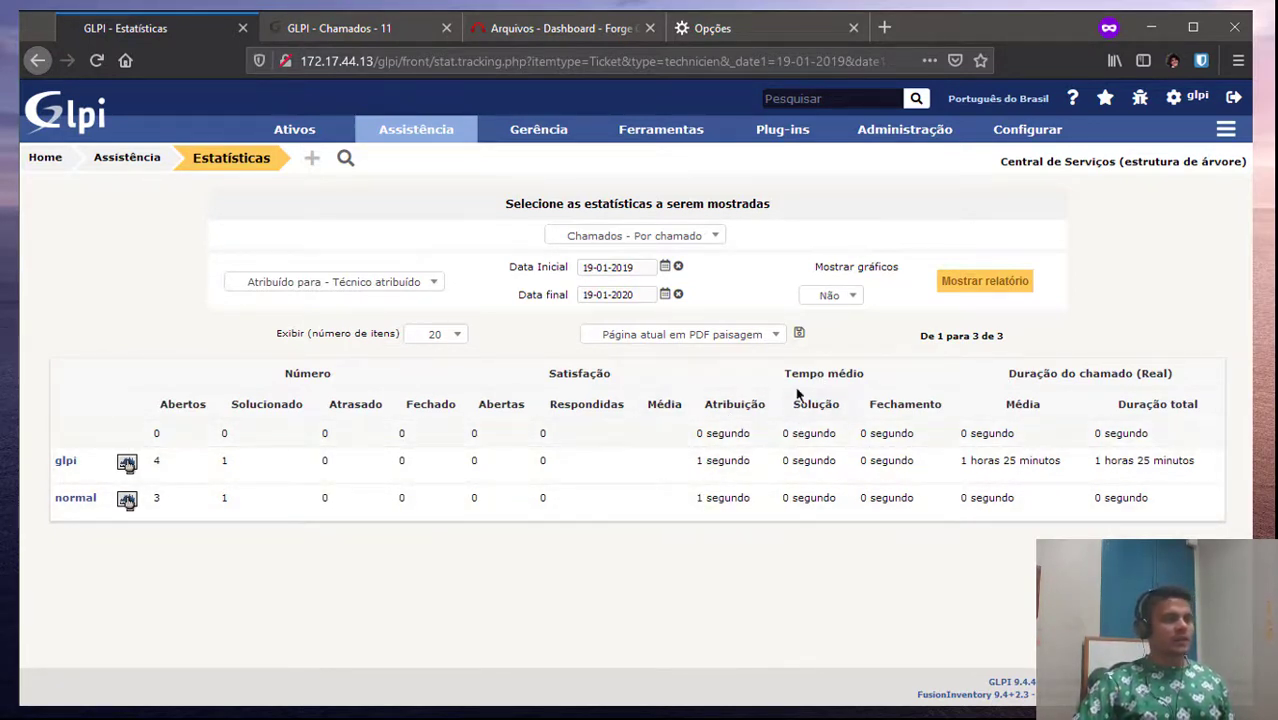
drag(803, 401, 811, 405)
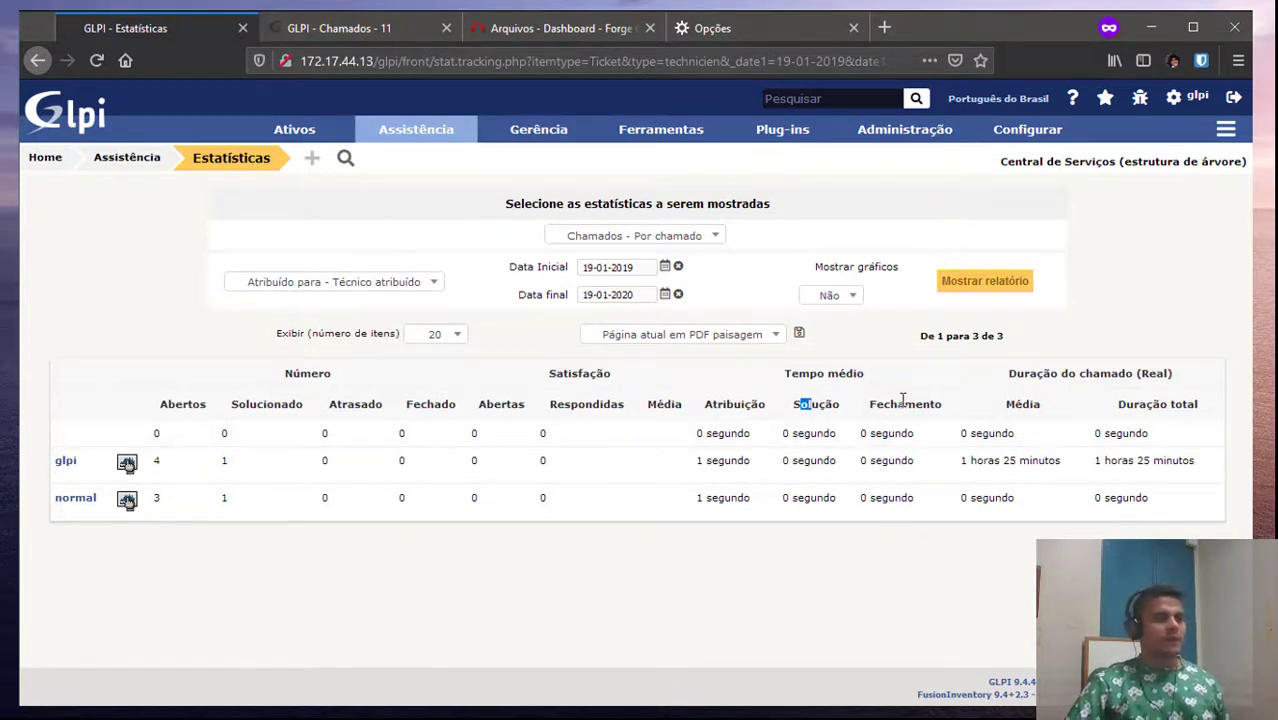
drag(872, 405, 977, 410)
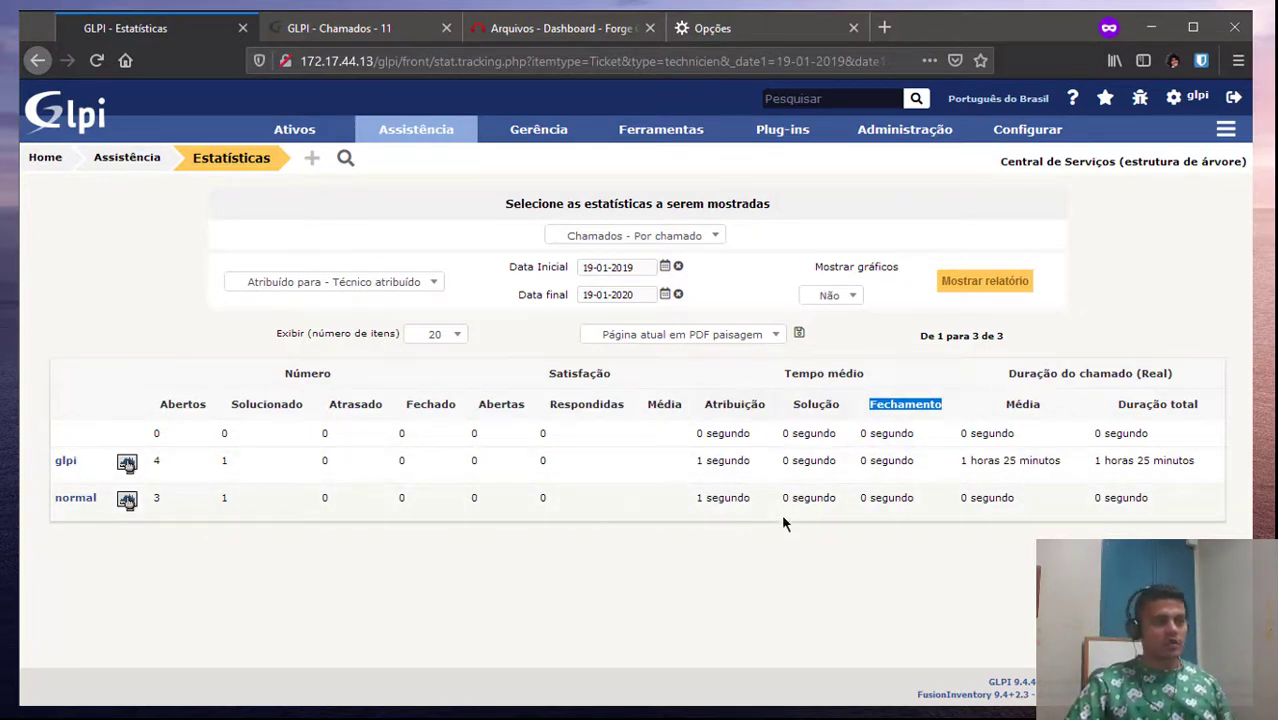
click(1065, 428)
drag(1005, 368, 1227, 380)
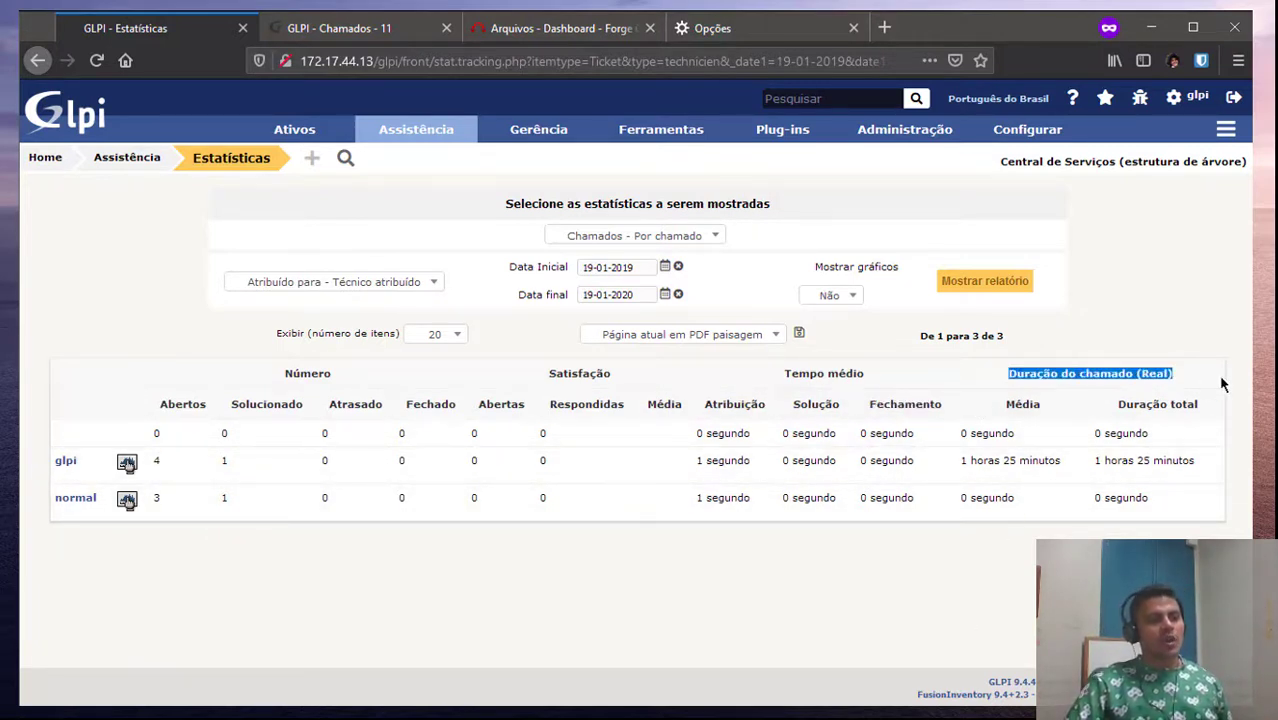
click(1160, 288)
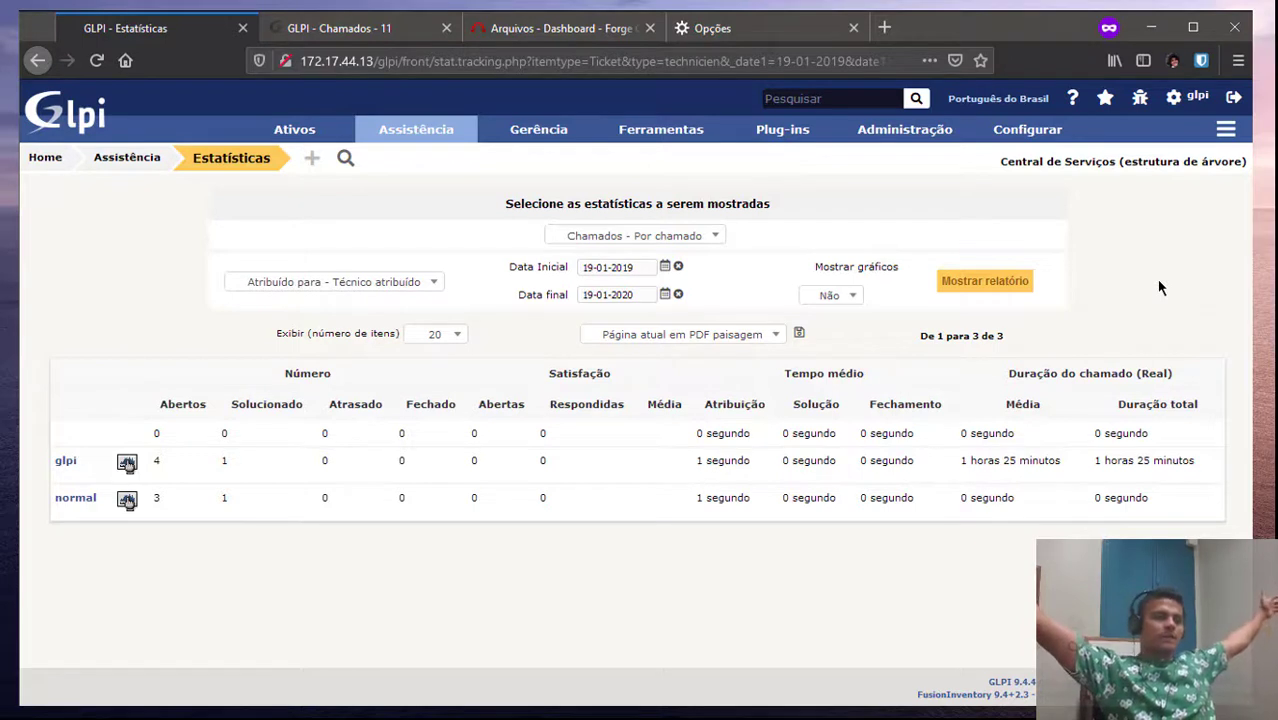
drag(1003, 402, 1038, 400)
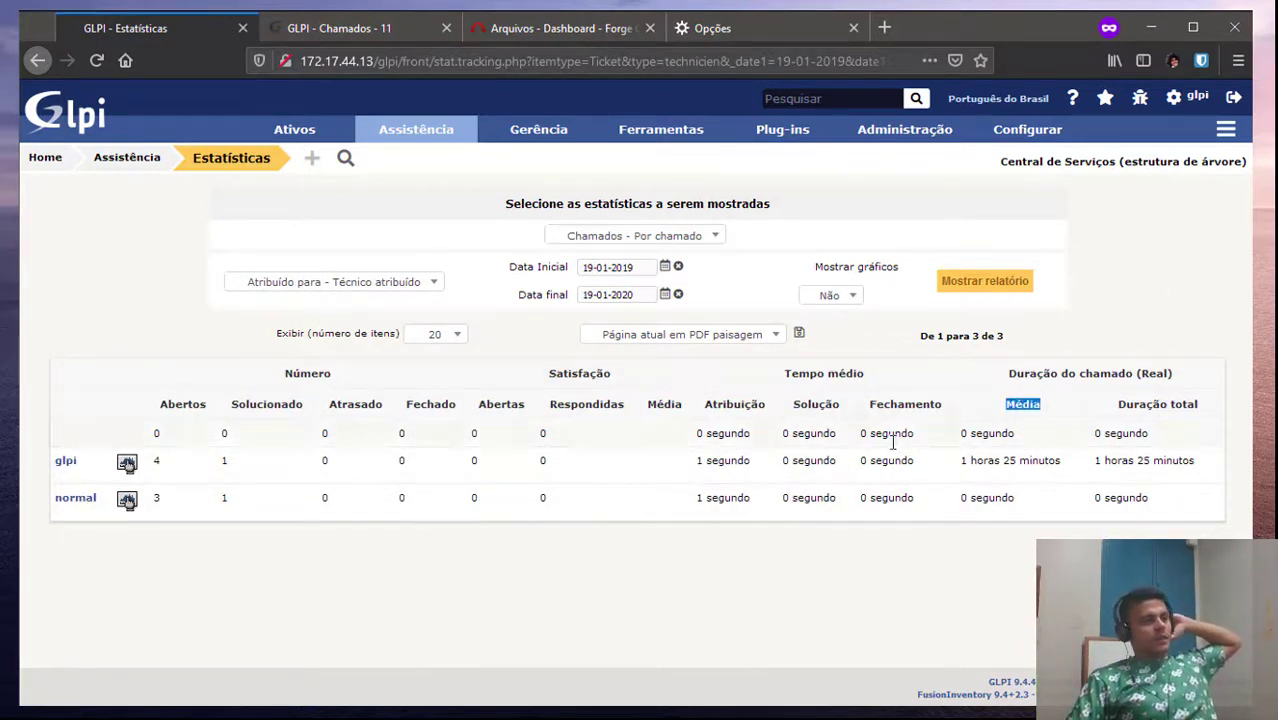
click(997, 460)
drag(1057, 457, 1190, 460)
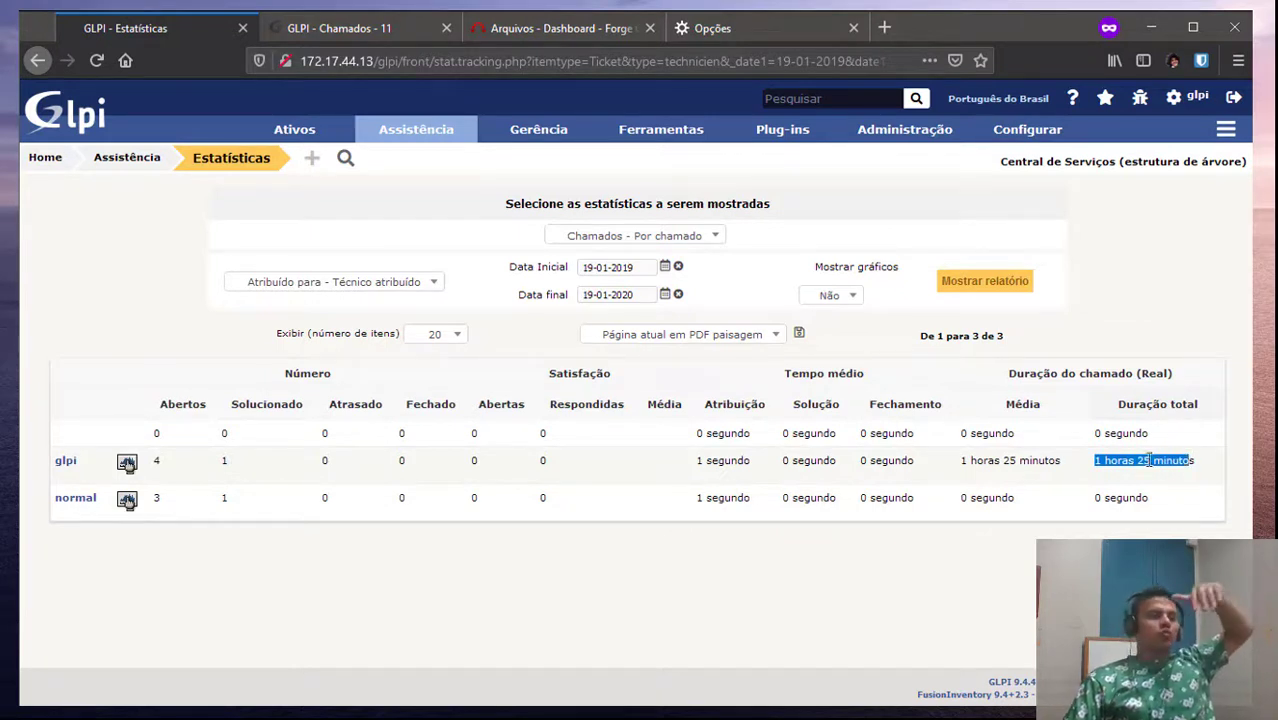
click(1090, 467)
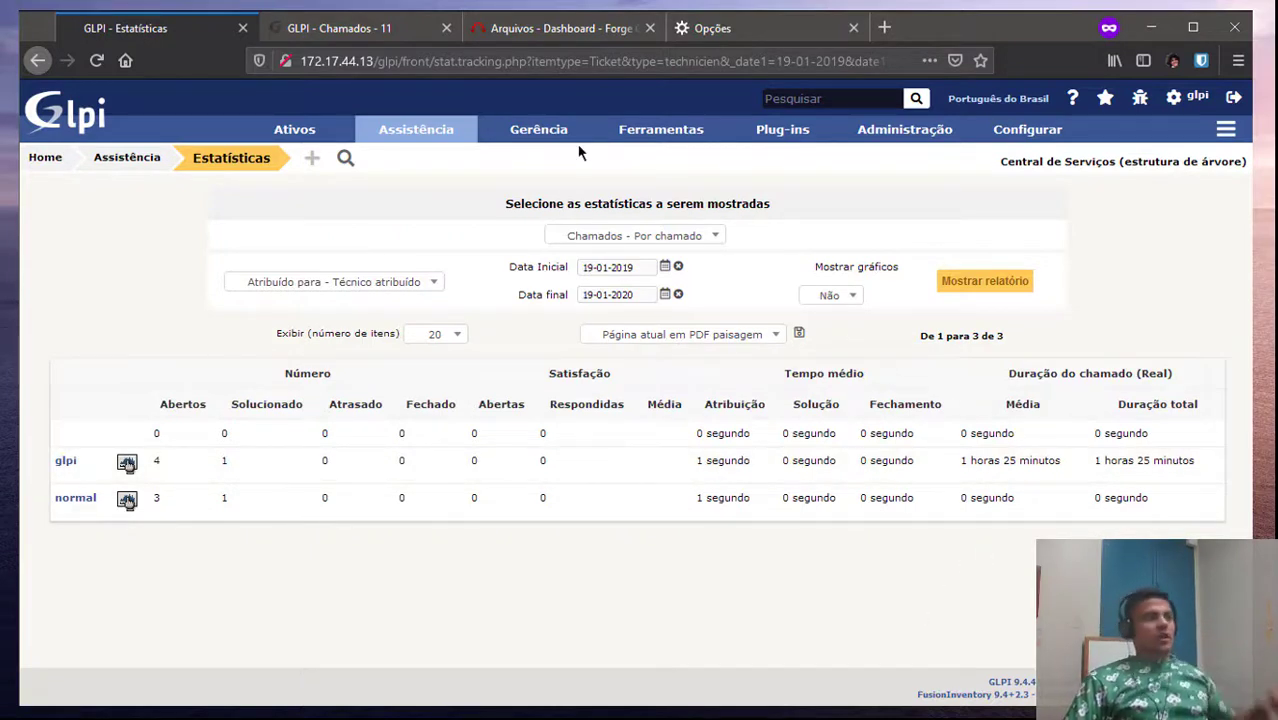
Generate the per-ticket statistics report grouped by Características - Categoria
click(365, 288)
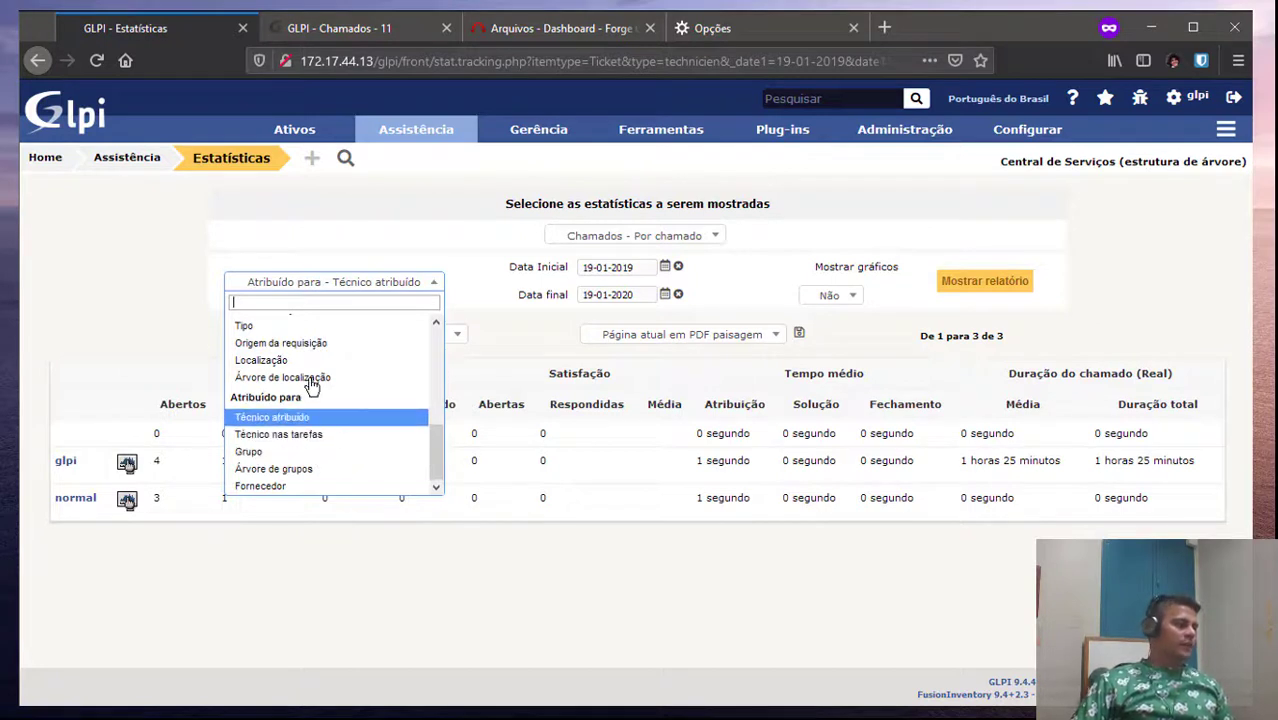
scroll(313, 385, up, 5)
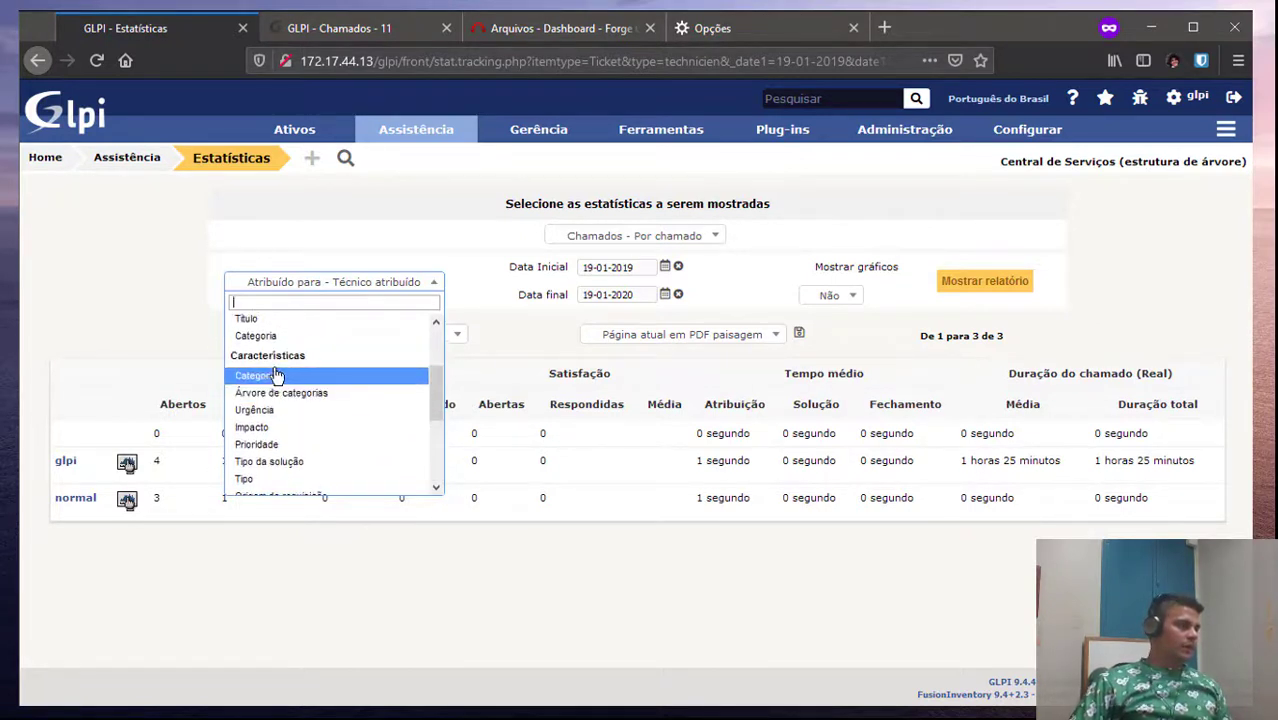
click(276, 375)
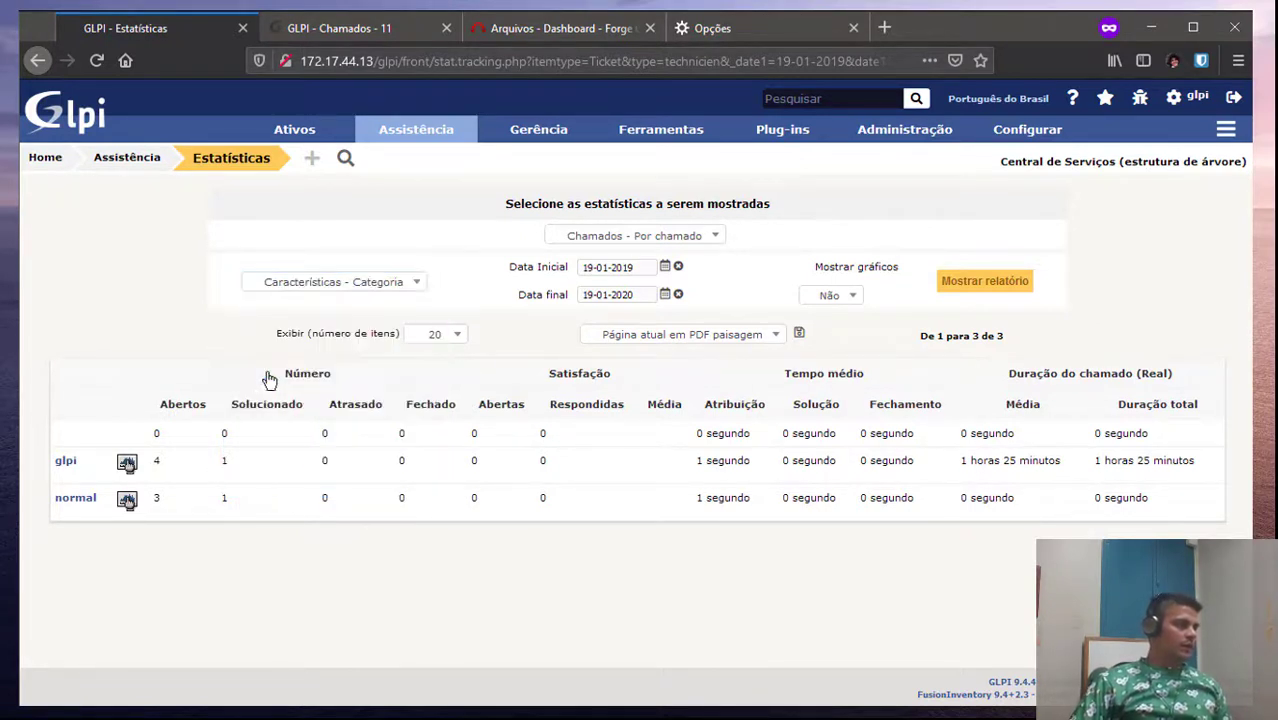
click(986, 280)
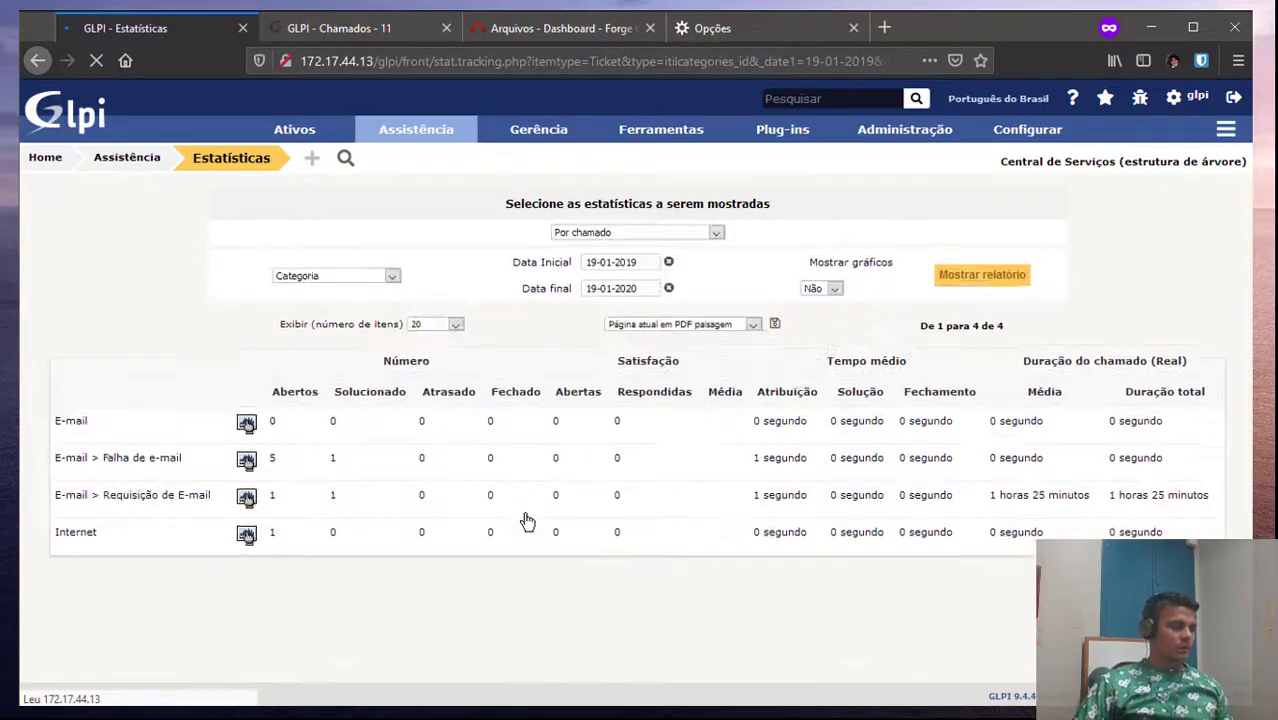
Export the current page of the category report as CSV and open glpi.csv directly in the spreadsheet program
click(757, 338)
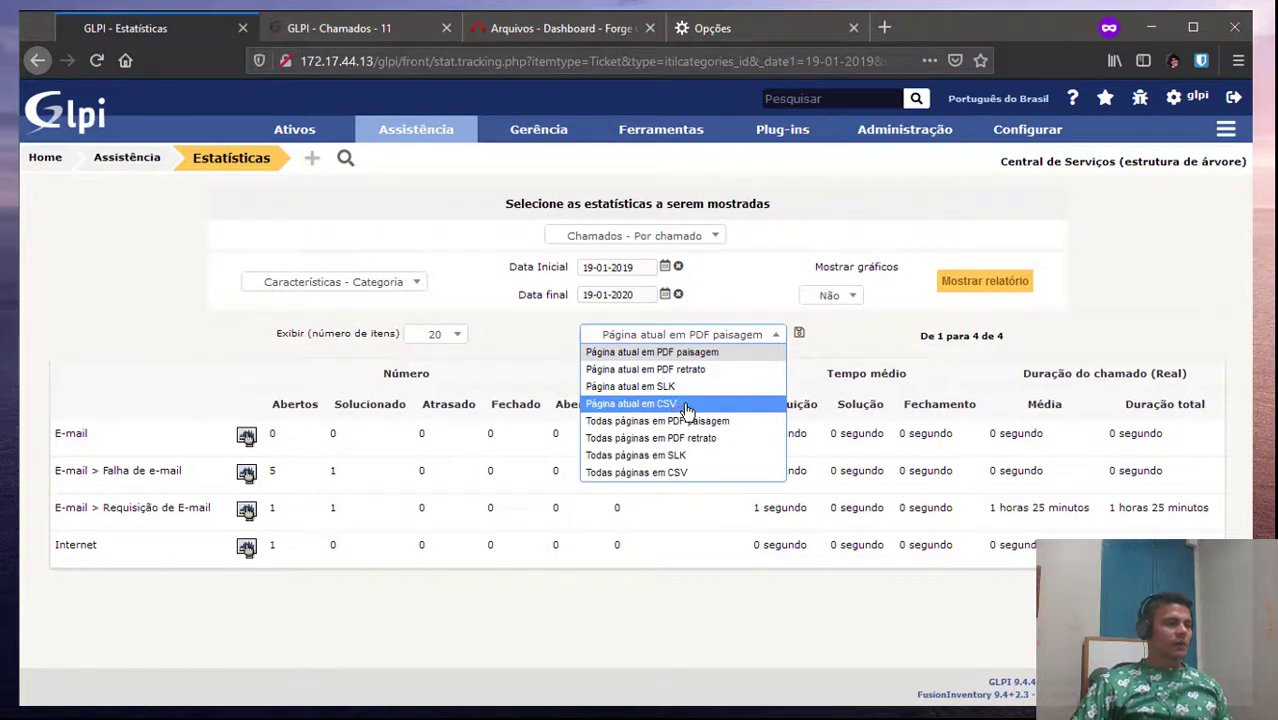
click(687, 404)
click(798, 333)
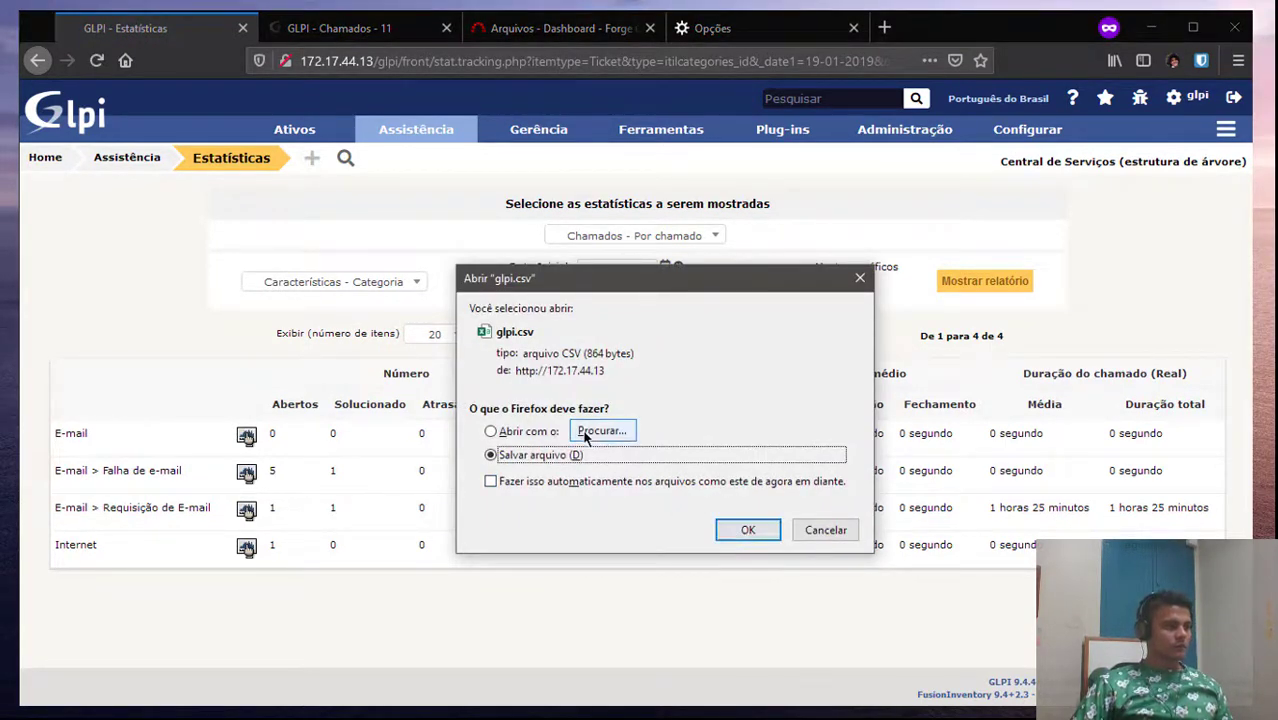
click(532, 432)
click(745, 531)
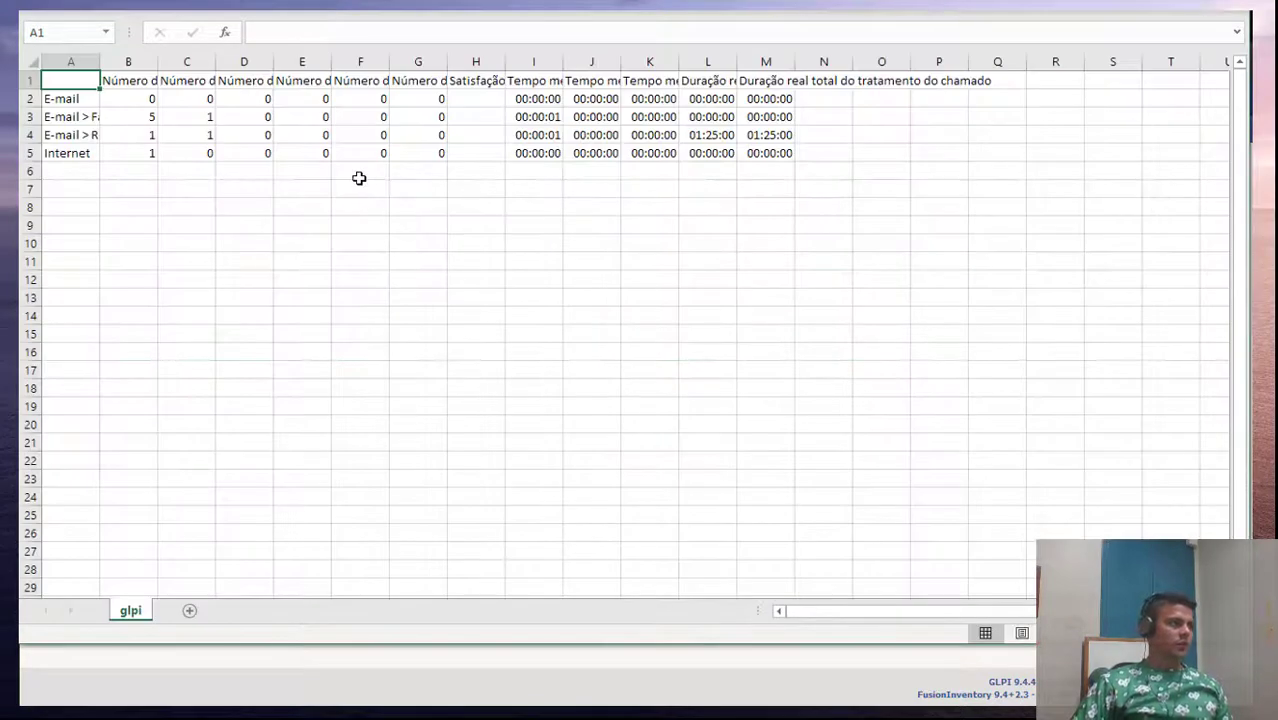
Look over the exported data and move the spreadsheet window down until its title bar is on screen
click(497, 157)
drag(533, 179, 584, 192)
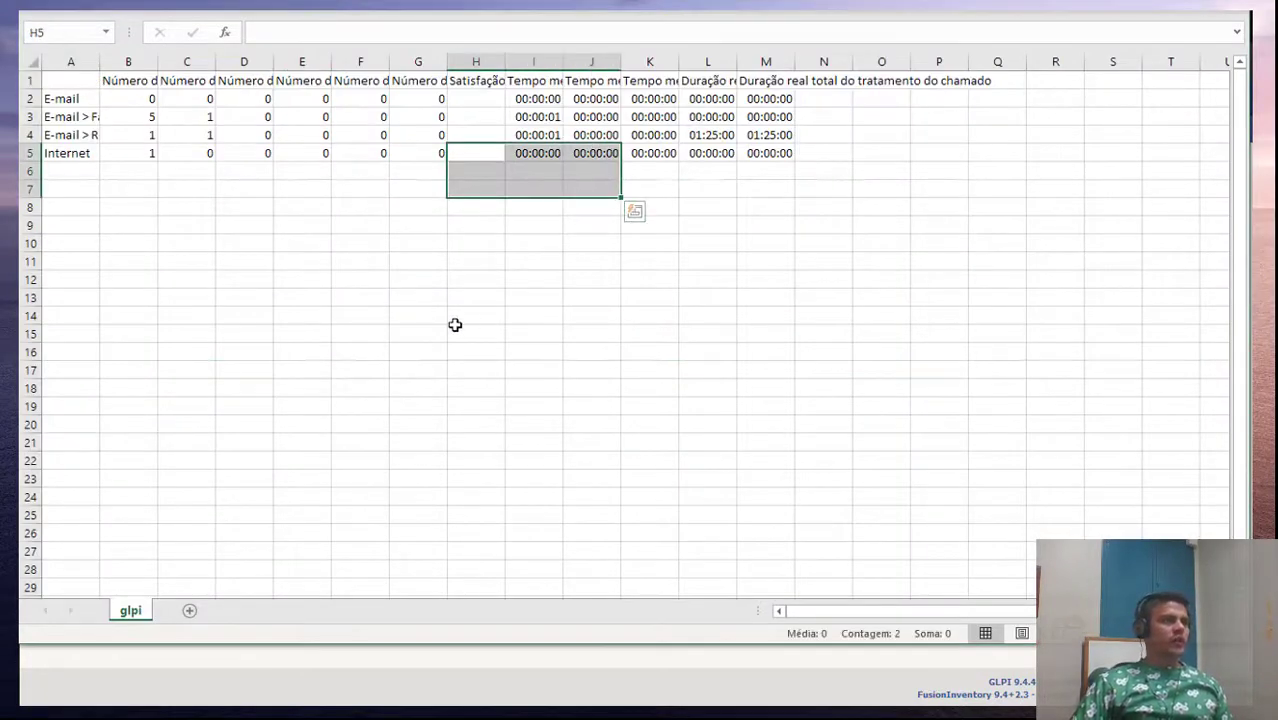
click(455, 326)
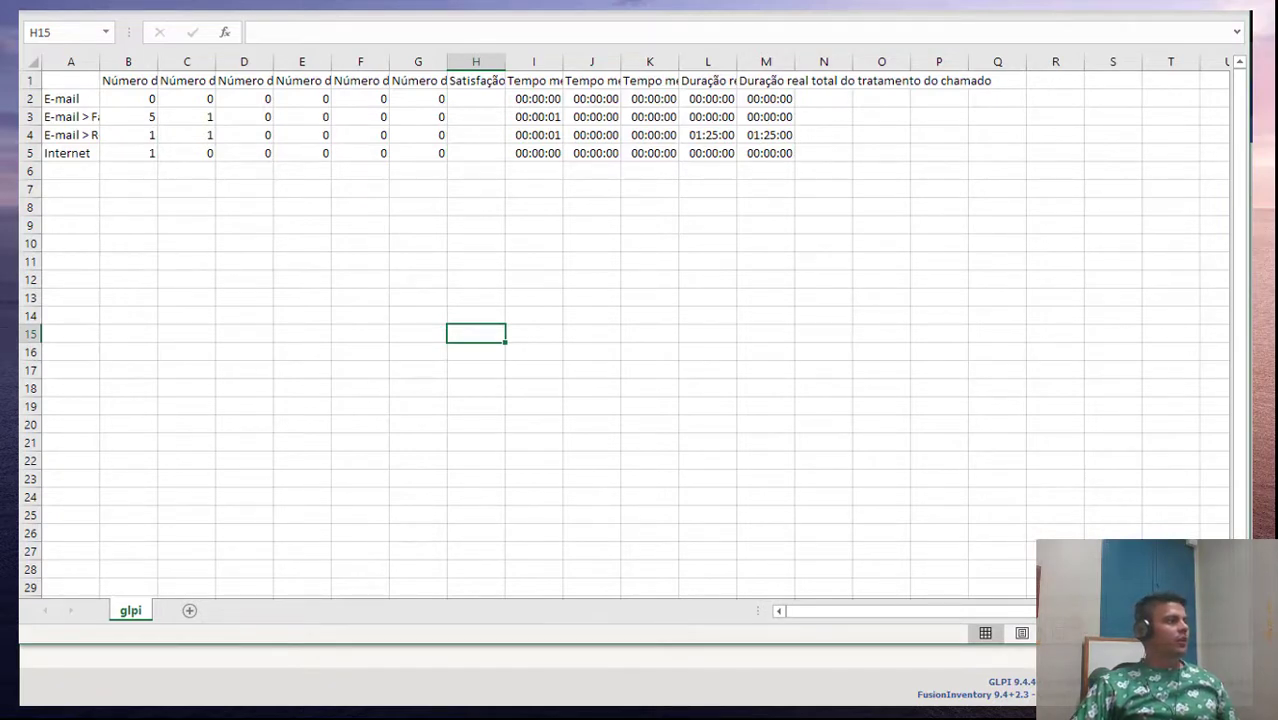
key(alt+space)
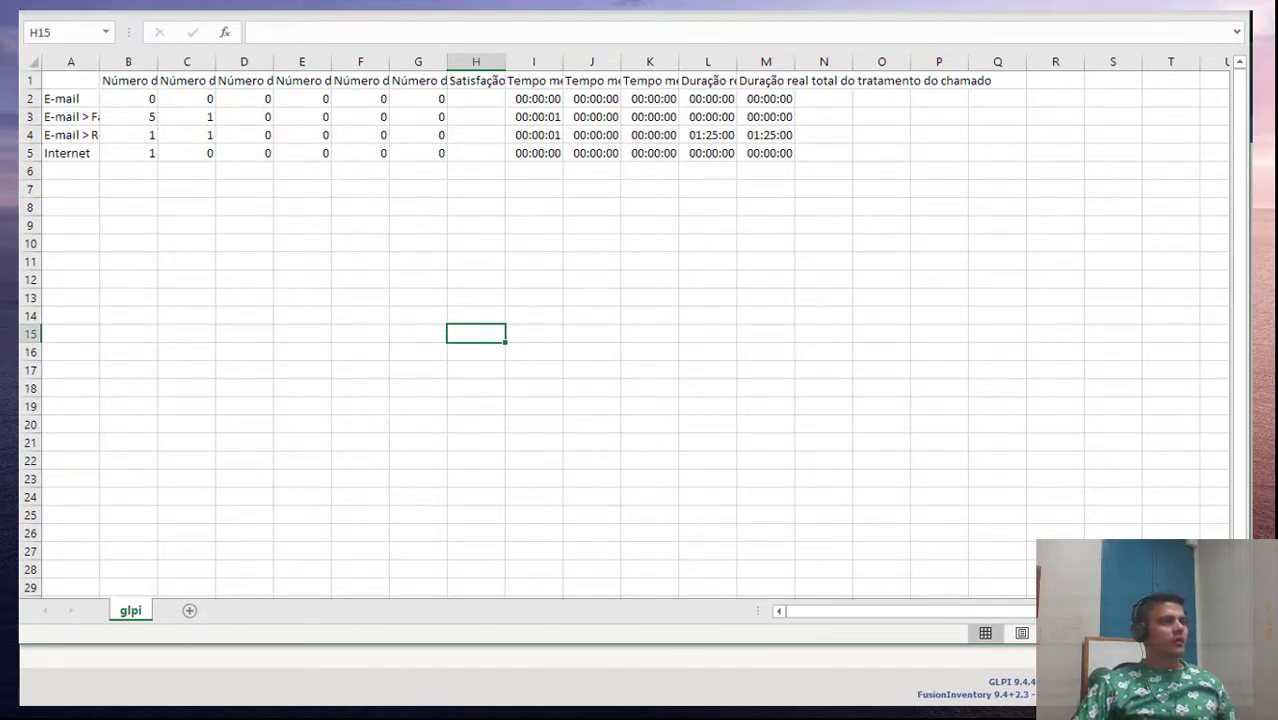
drag(899, 0, 899, 31)
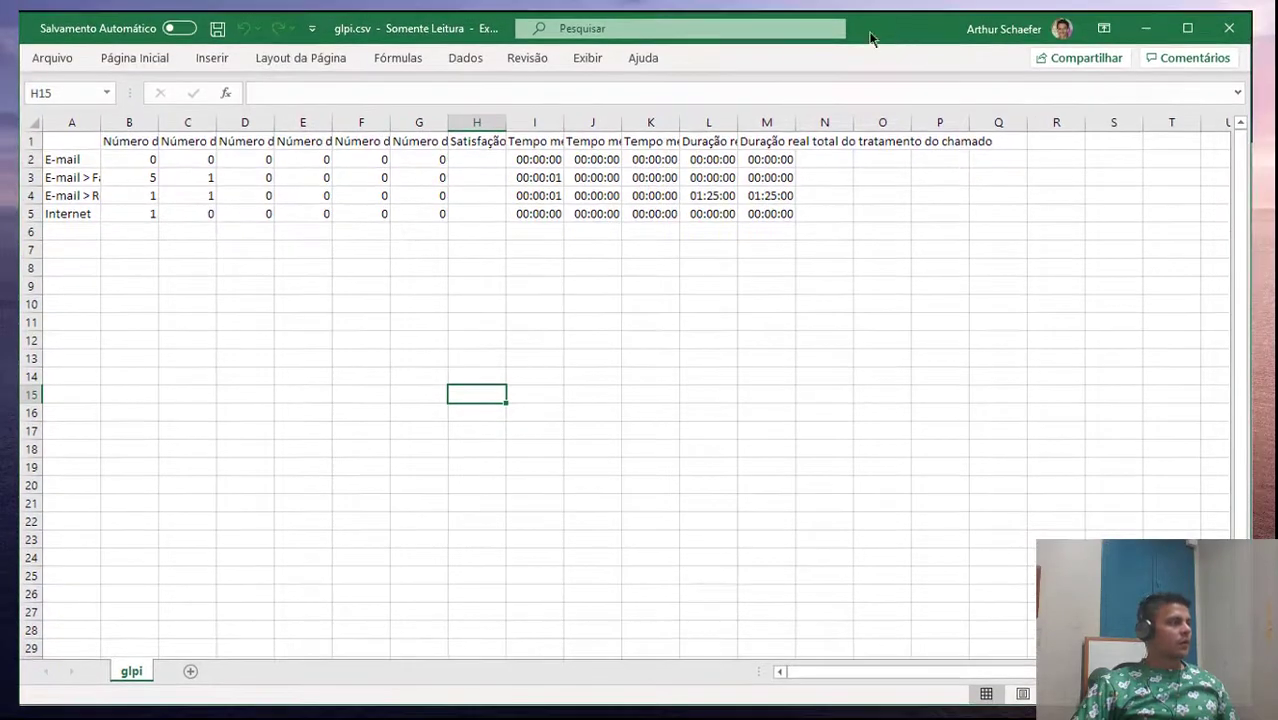
Insert the recommended Barras Agrupadas chart from cells A1:G5 and enlarge it
click(86, 146)
drag(86, 148, 434, 214)
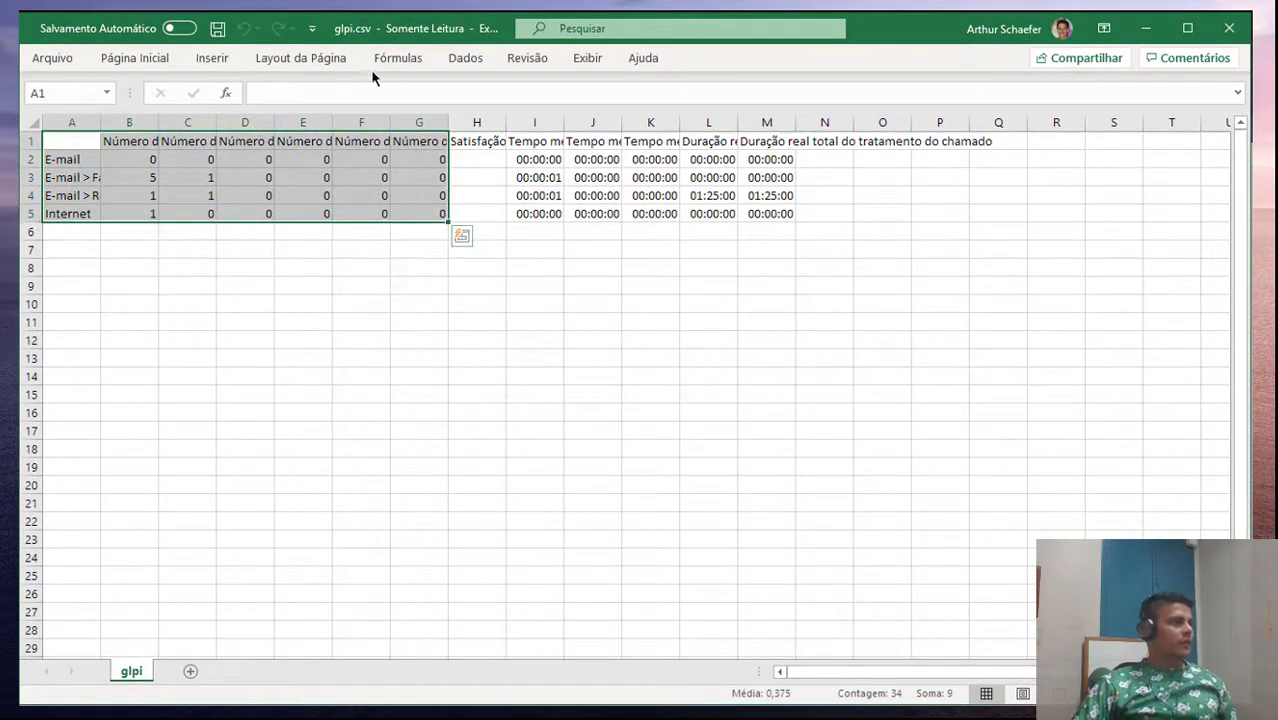
click(224, 62)
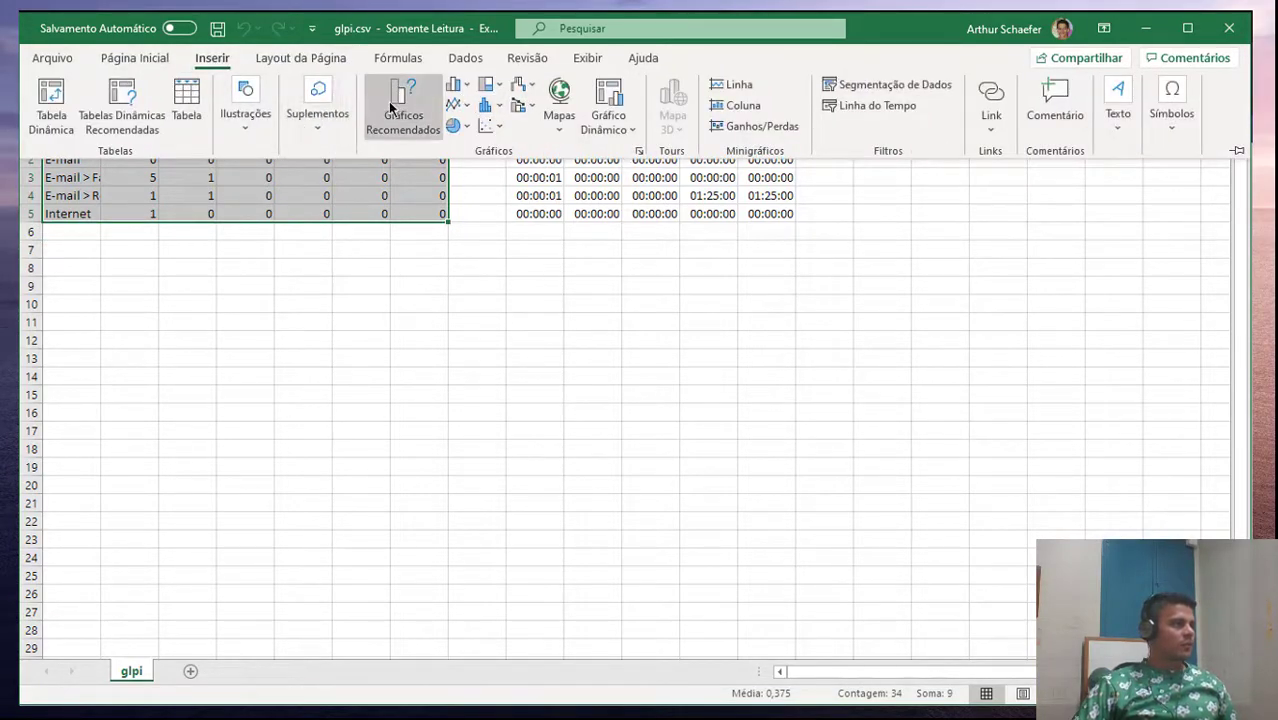
click(396, 112)
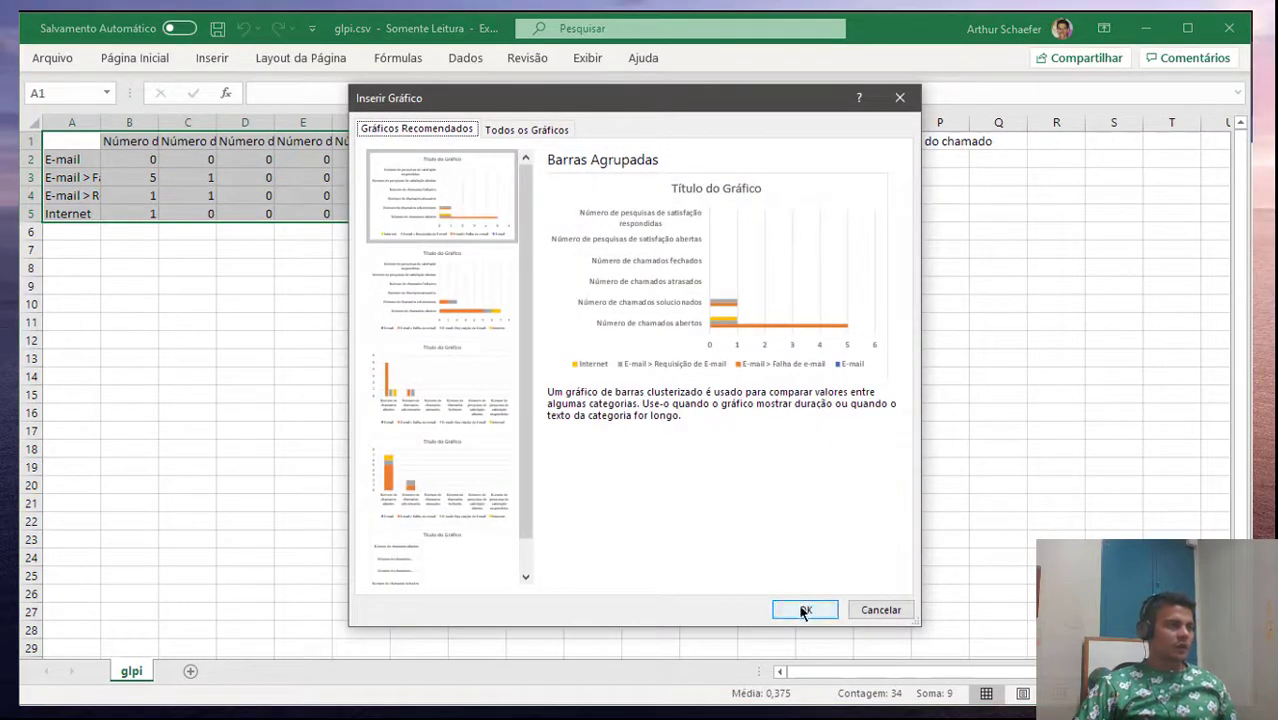
click(805, 609)
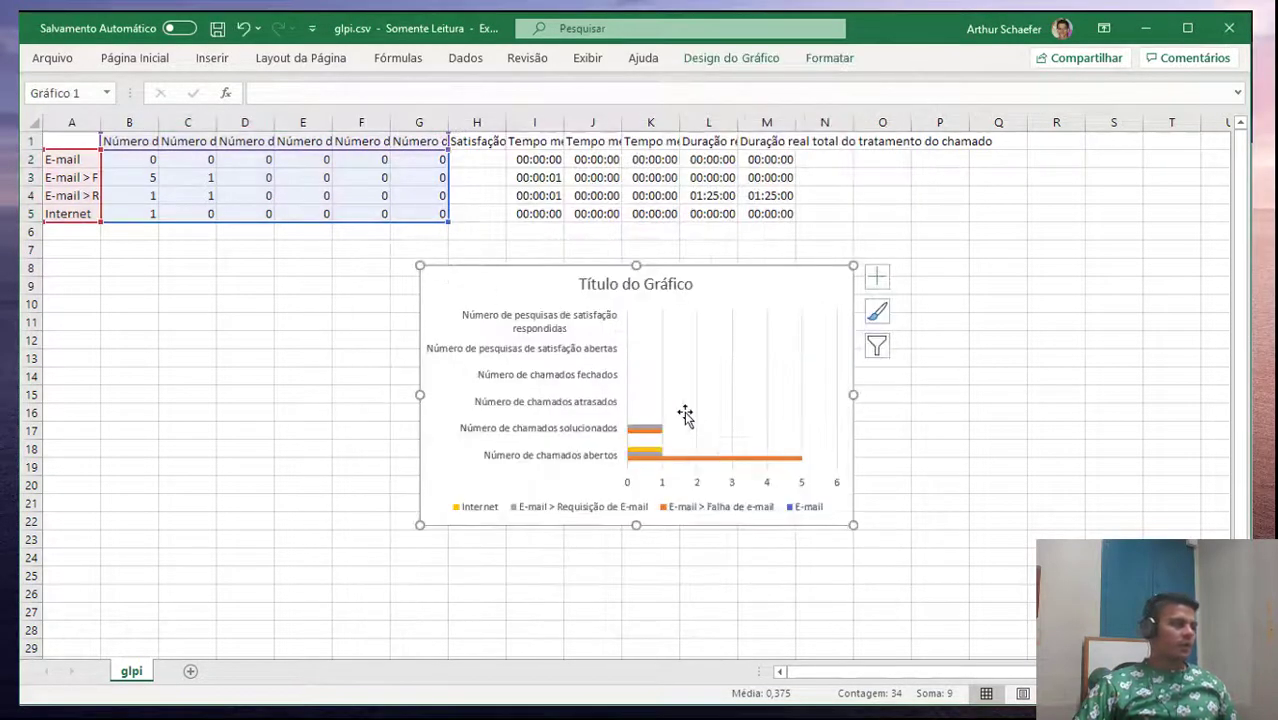
click(628, 372)
drag(420, 528, 207, 589)
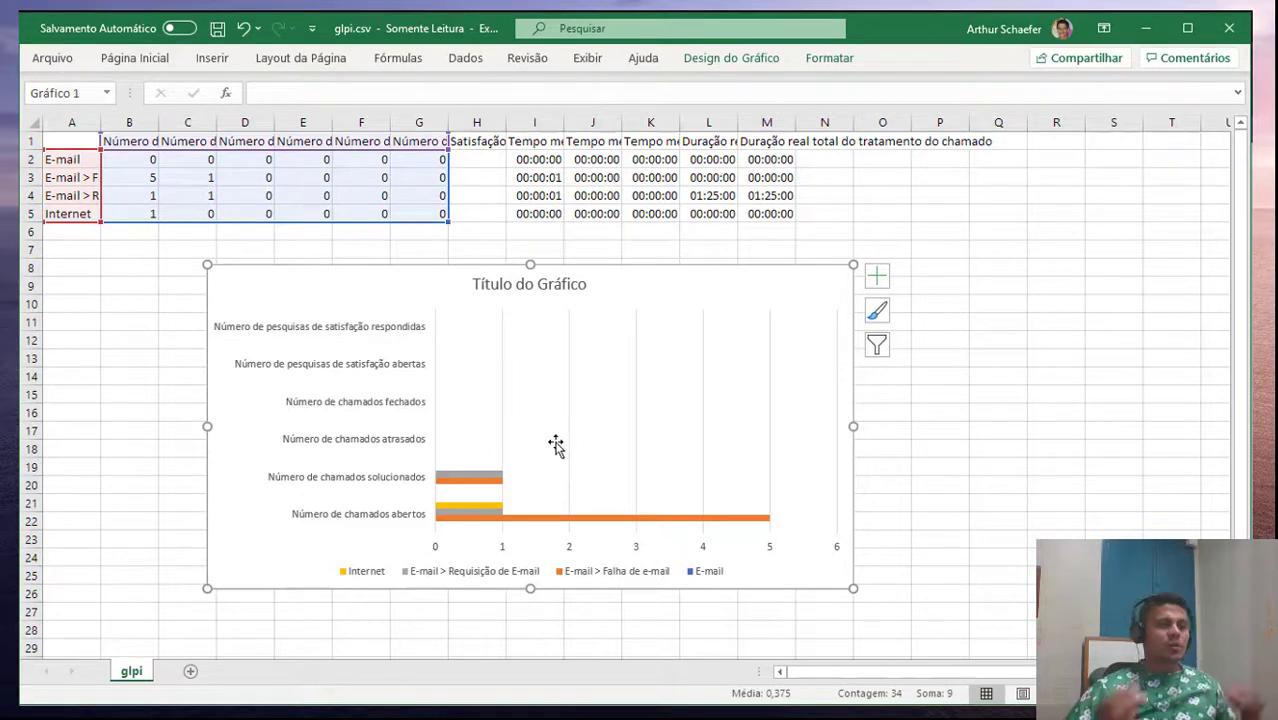
Close the glpi.csv workbook and open the Chamados list back in GLPI
click(1229, 28)
click(714, 413)
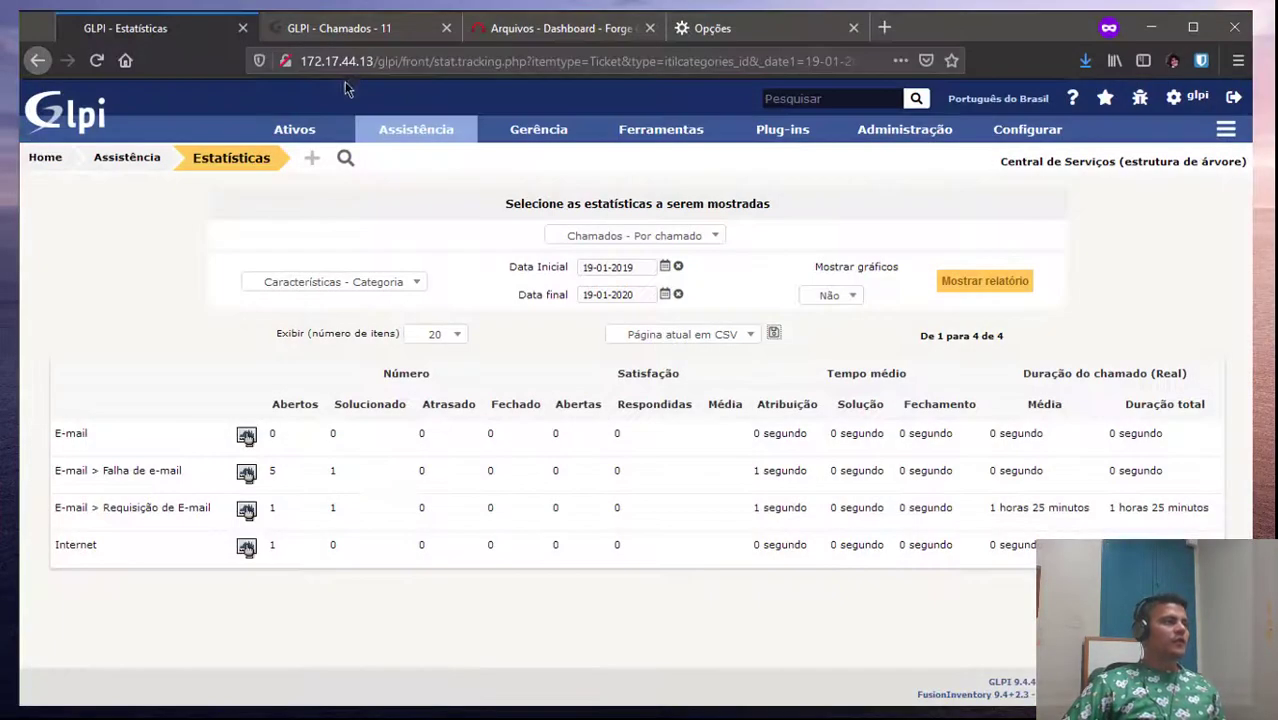
mouse_move(330, 232)
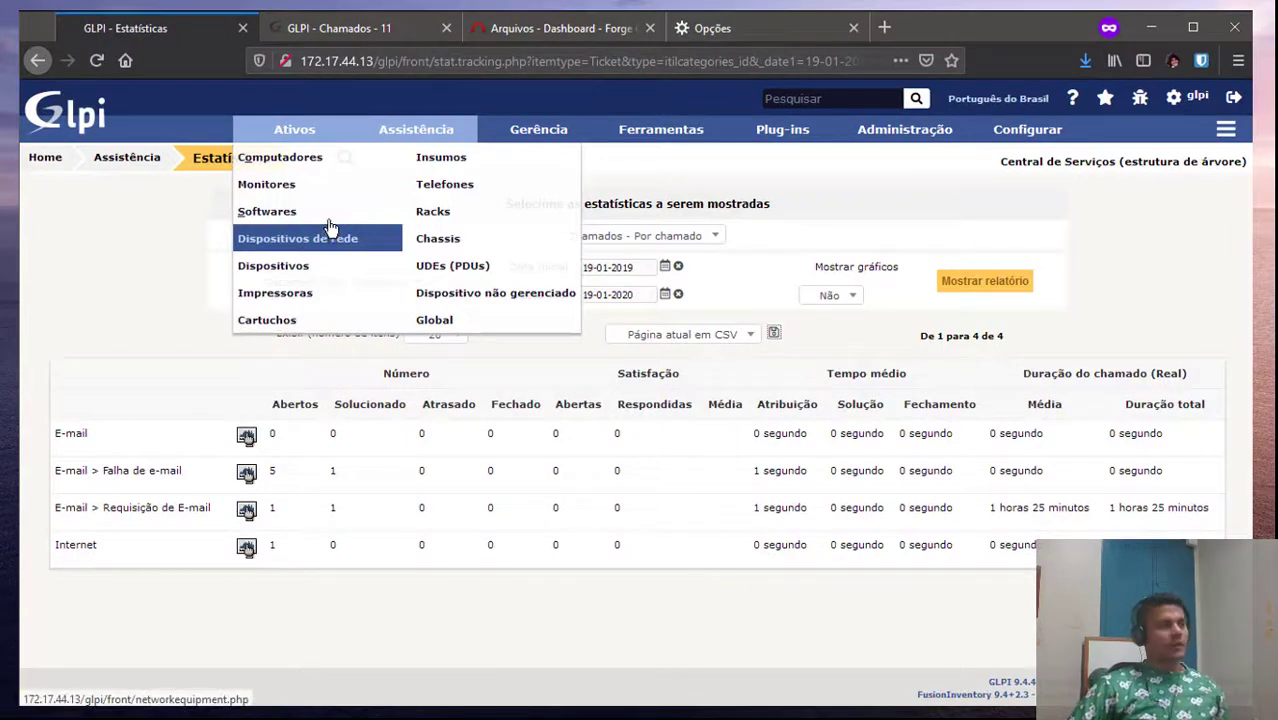
mouse_move(415, 130)
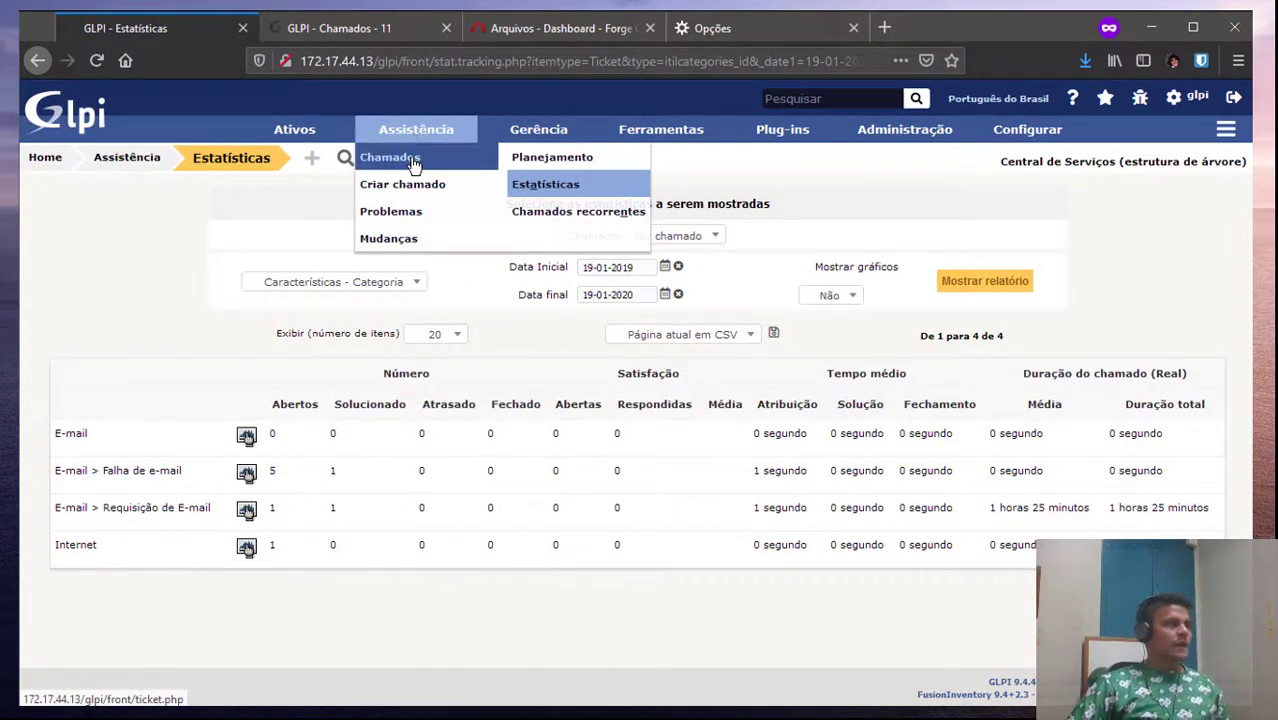
click(412, 160)
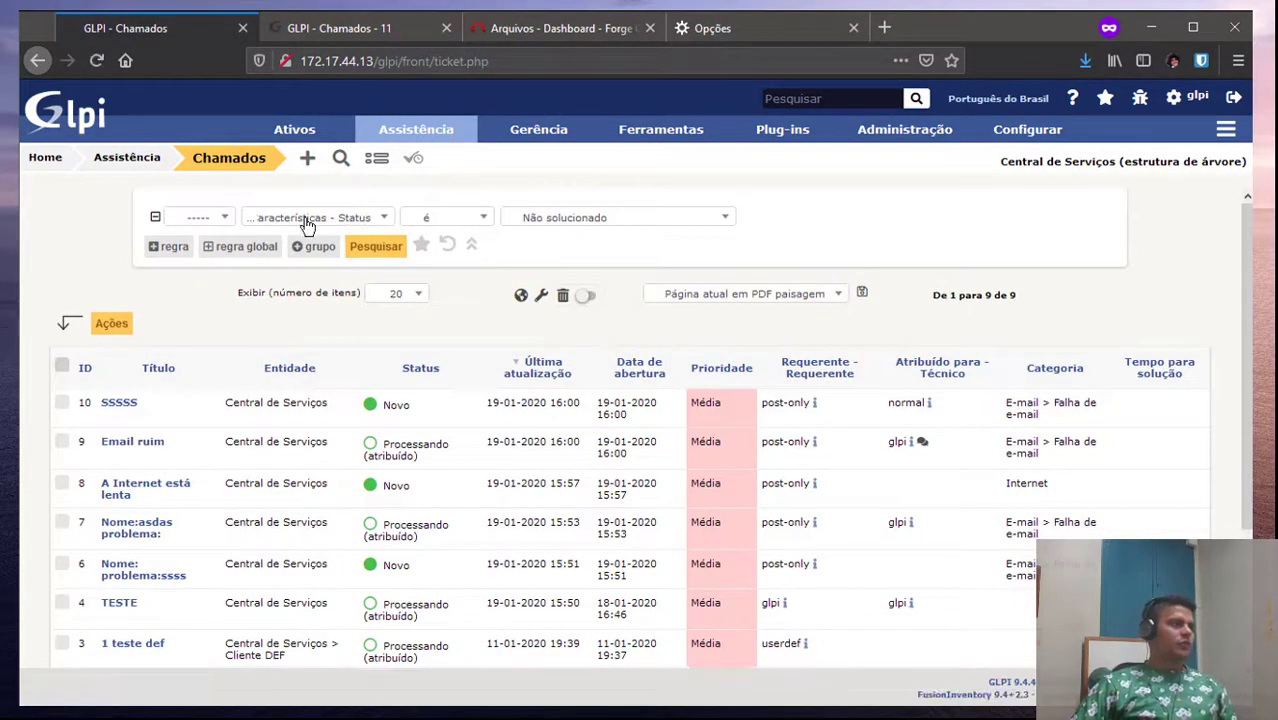
Change the ticket search criterion's field to Características - Data da solução
click(307, 222)
text(data)
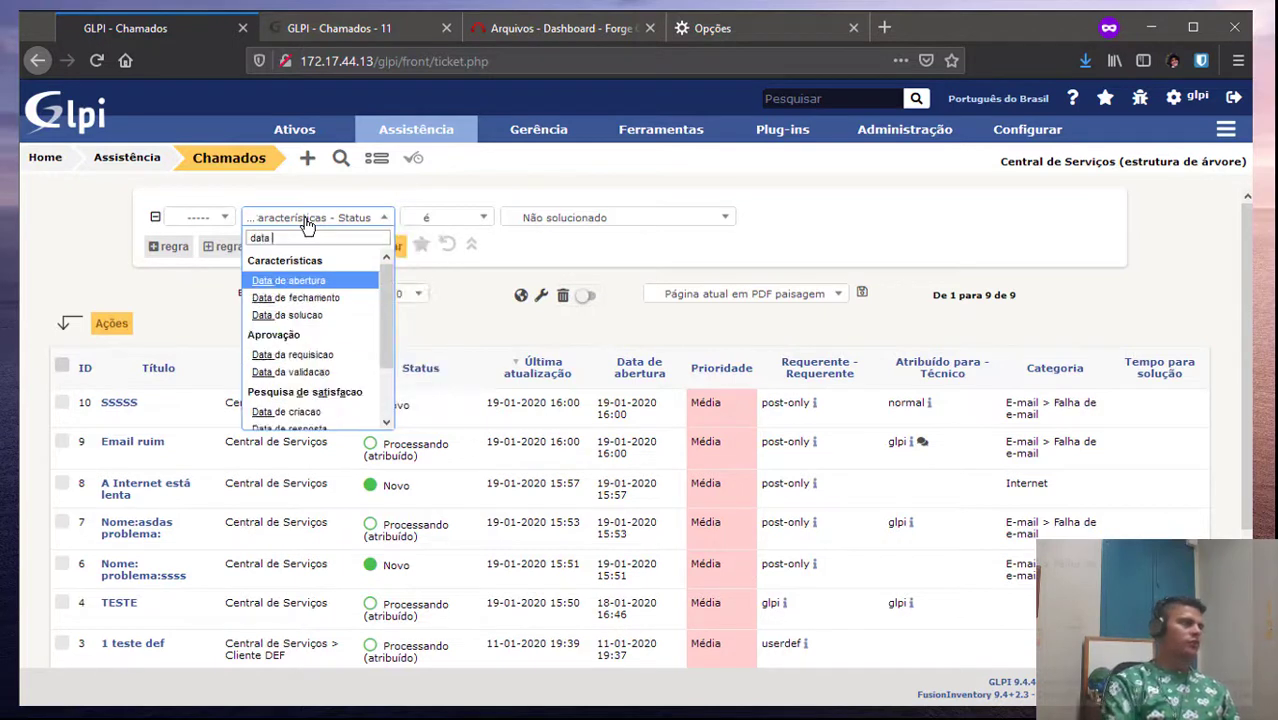
key(Down)
key(Down)
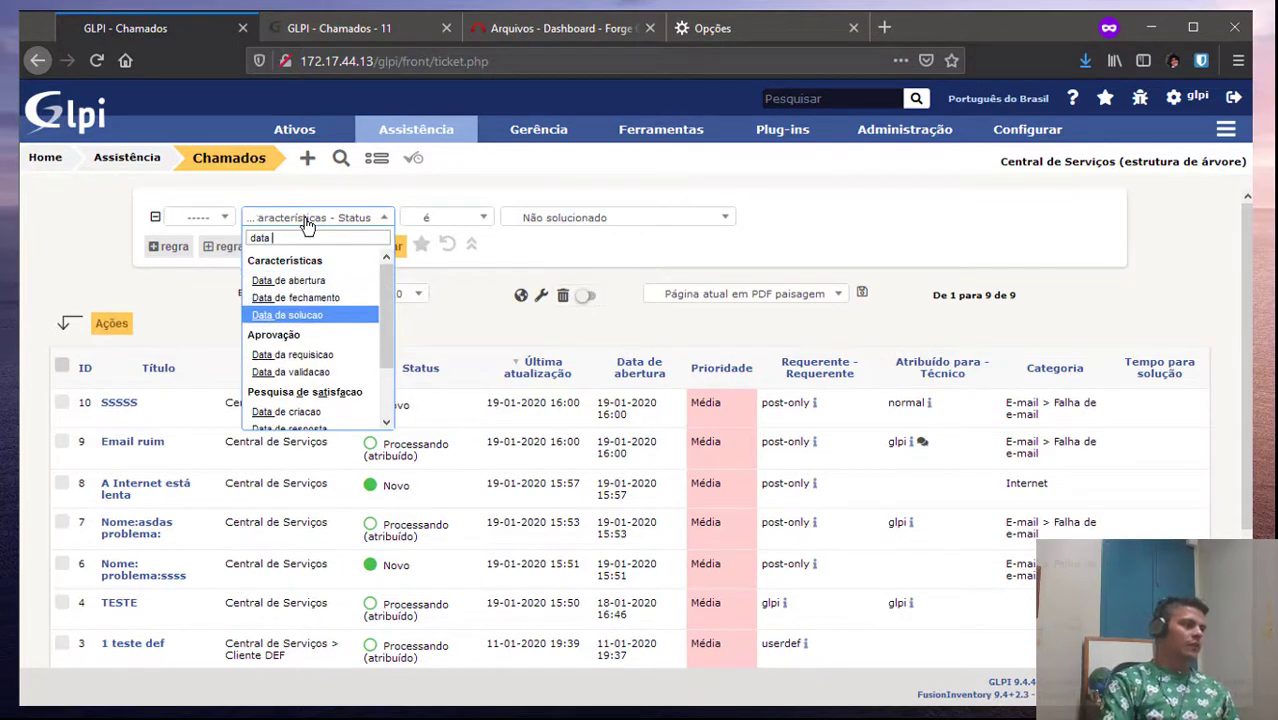
key(Return)
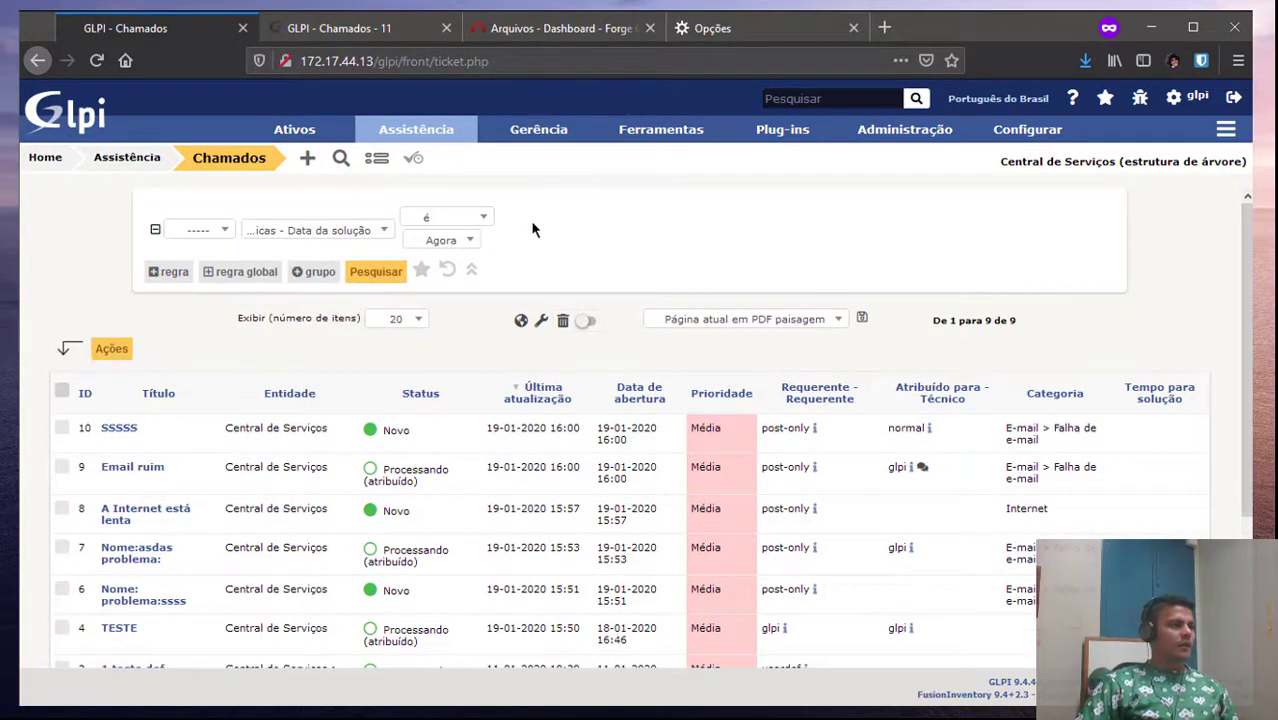
click(460, 246)
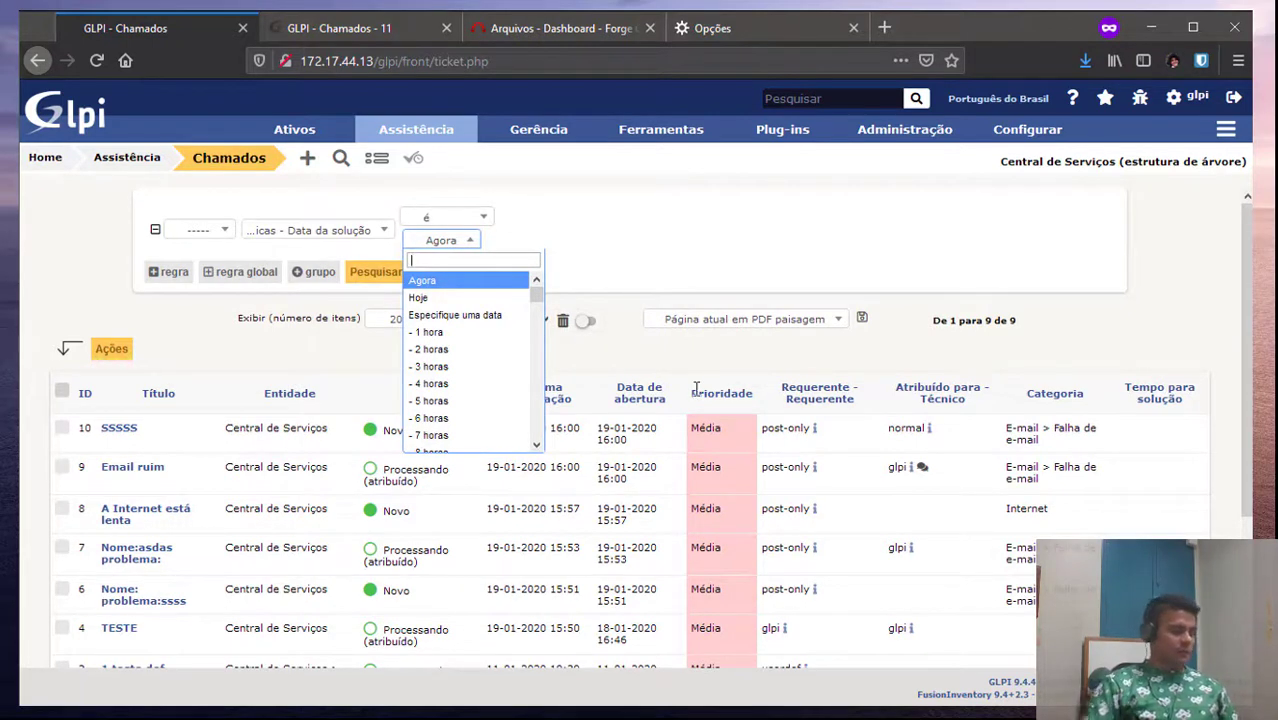
text(in)
key(Down)
key(Down)
key(Down)
key(Down)
key(Down)
key(Down)
key(Down)
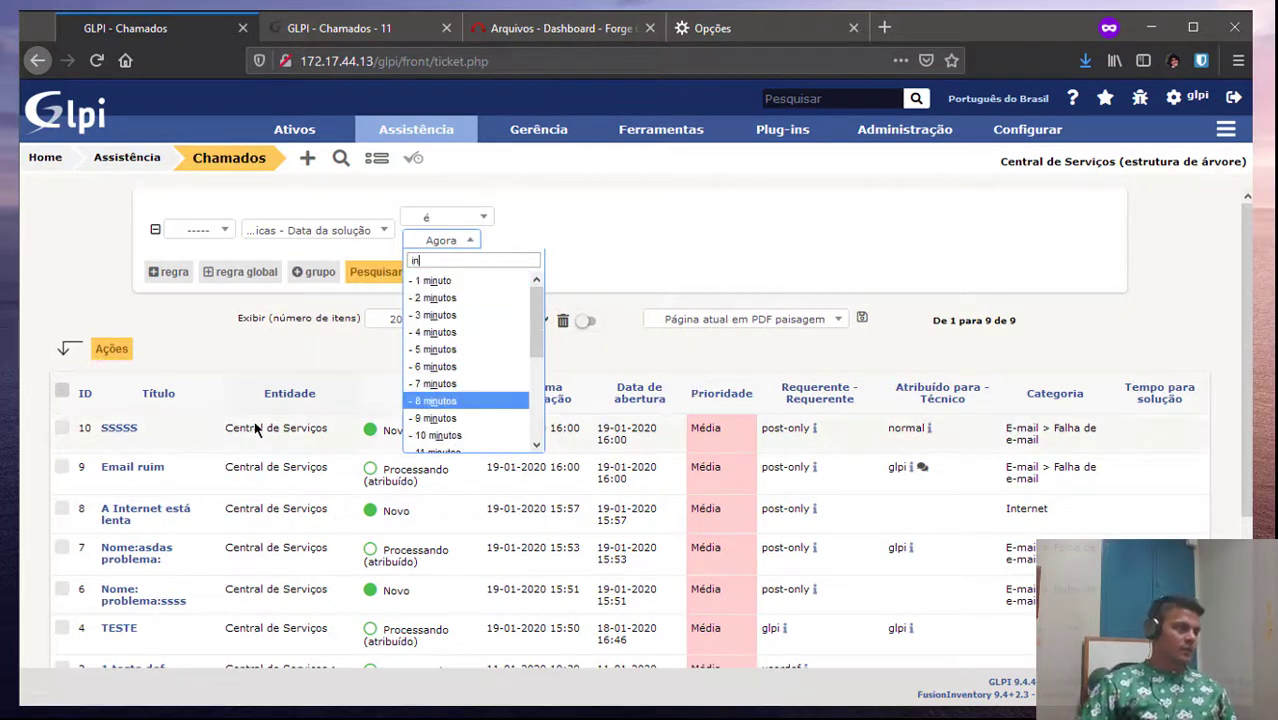
Set the solution date condition to "depois" with the value "Início do mês" and run the ticket search
click(430, 217)
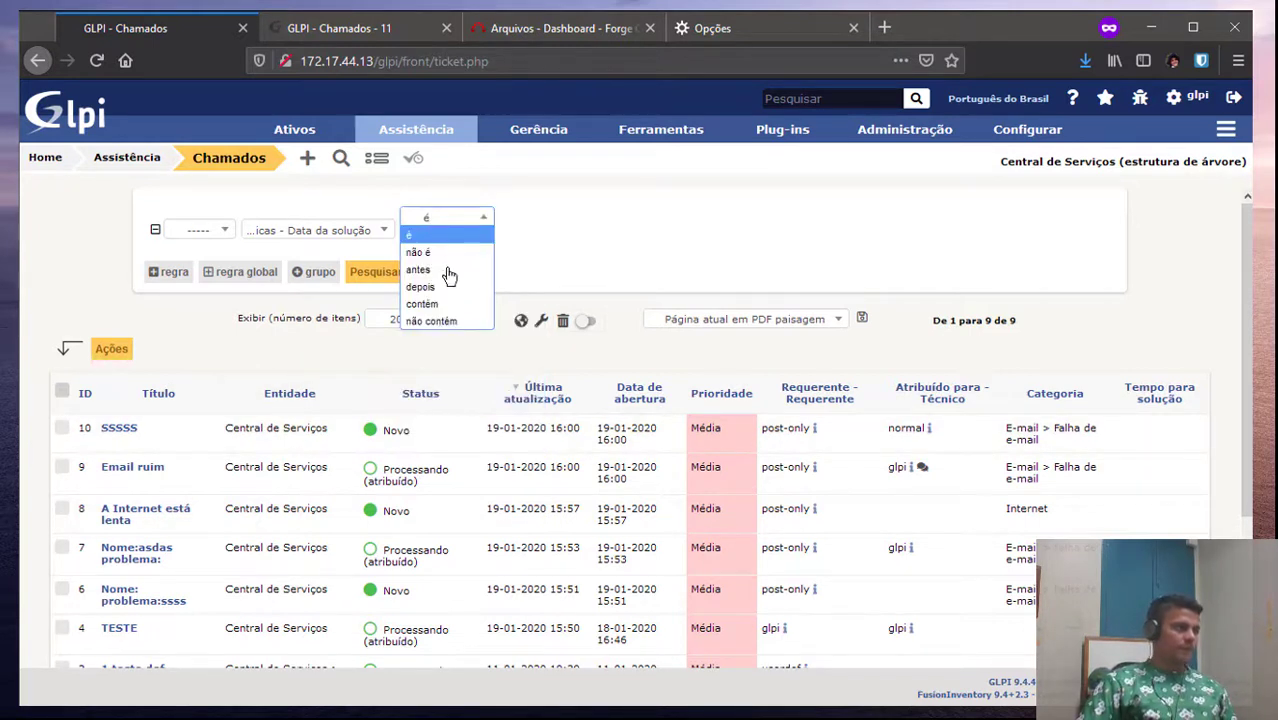
click(442, 283)
click(455, 241)
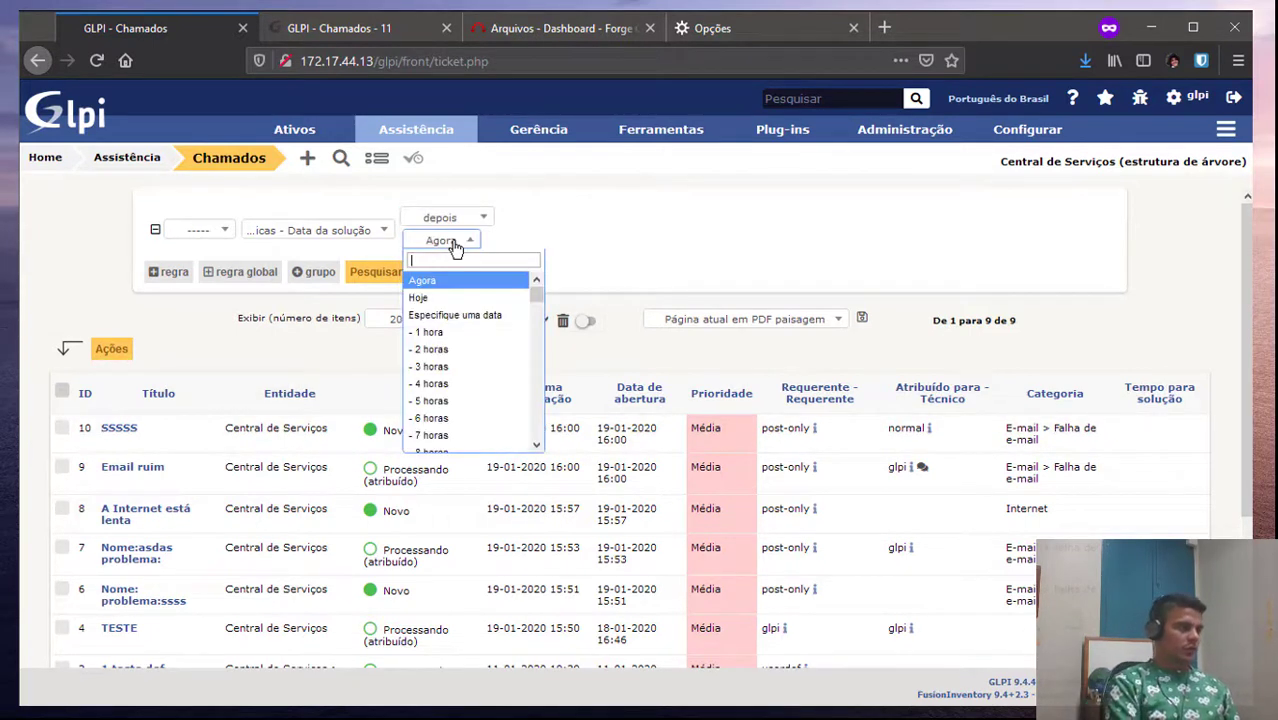
text(inicio)
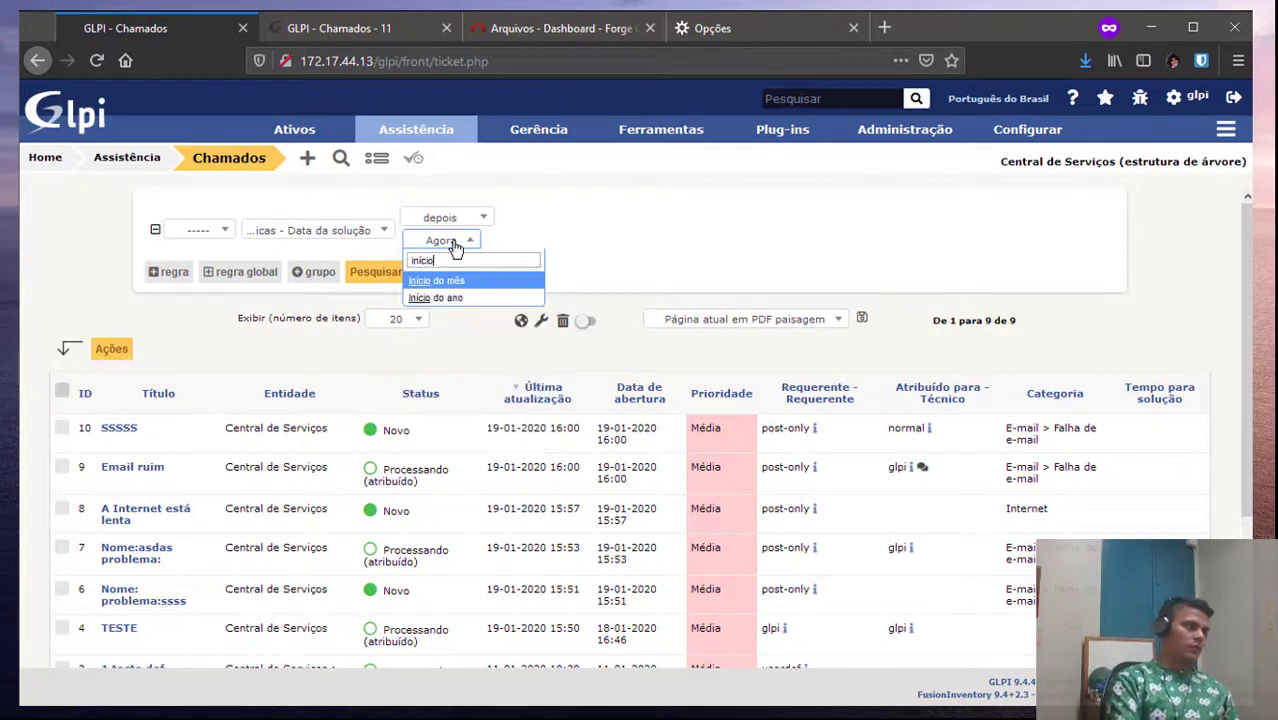
key(Return)
click(390, 276)
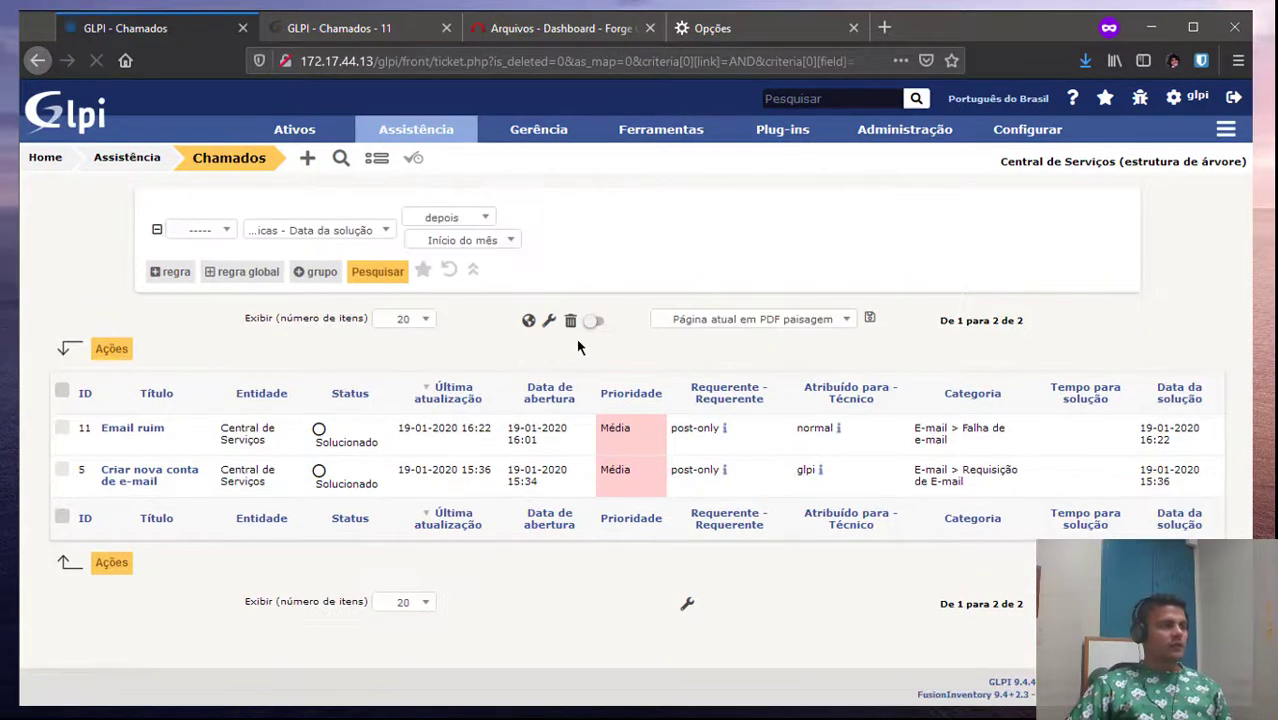
Open the selection of default columns shown in the ticket list
click(548, 322)
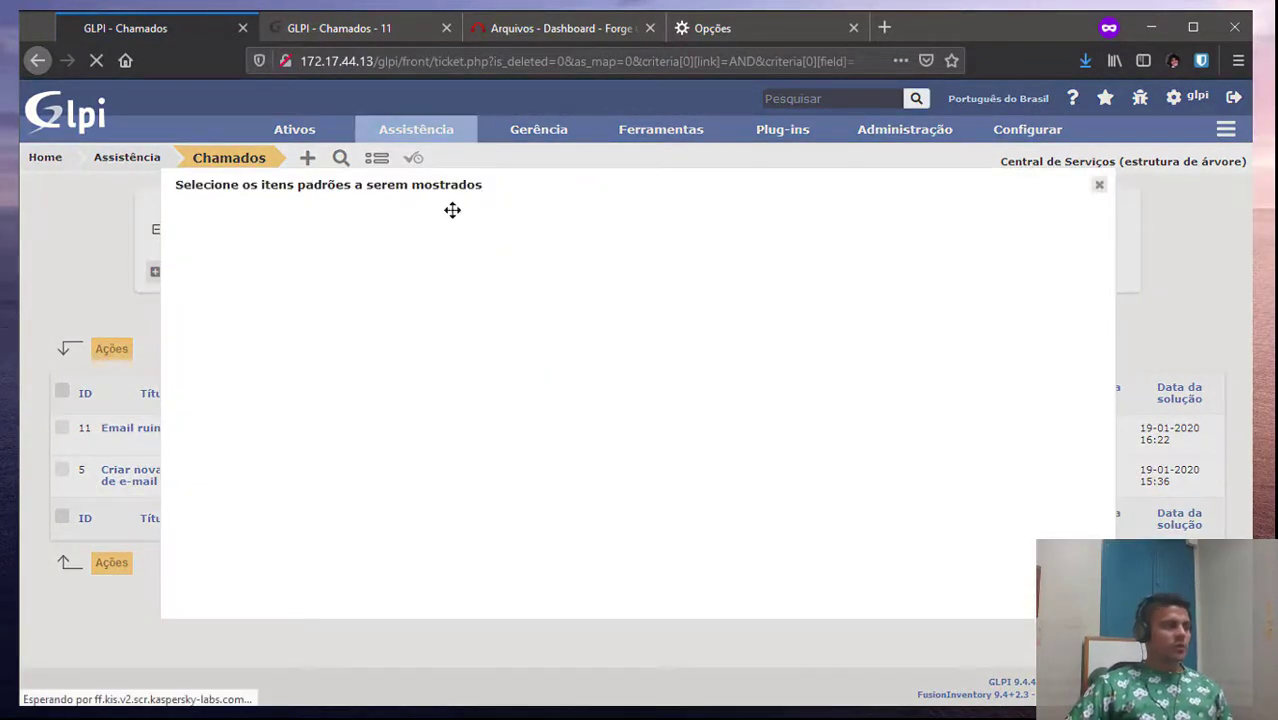
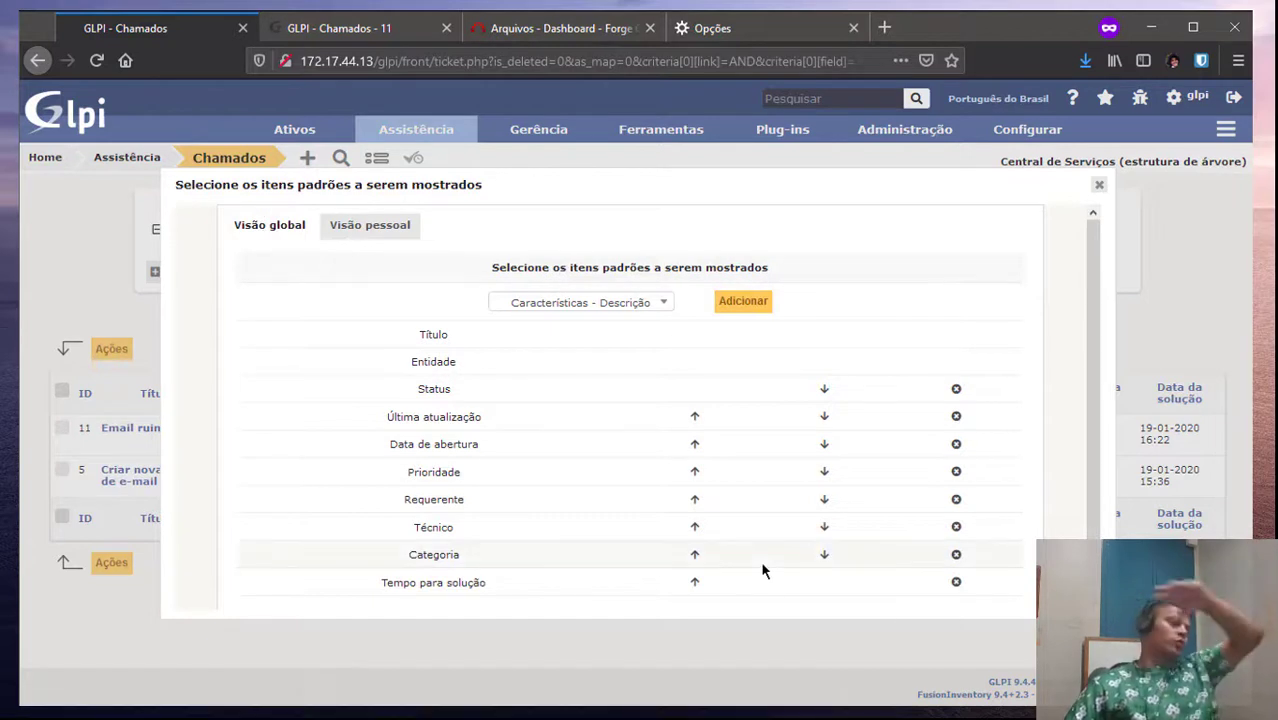
Create a personal view for the ticket list and add the Custo total column to it
click(383, 231)
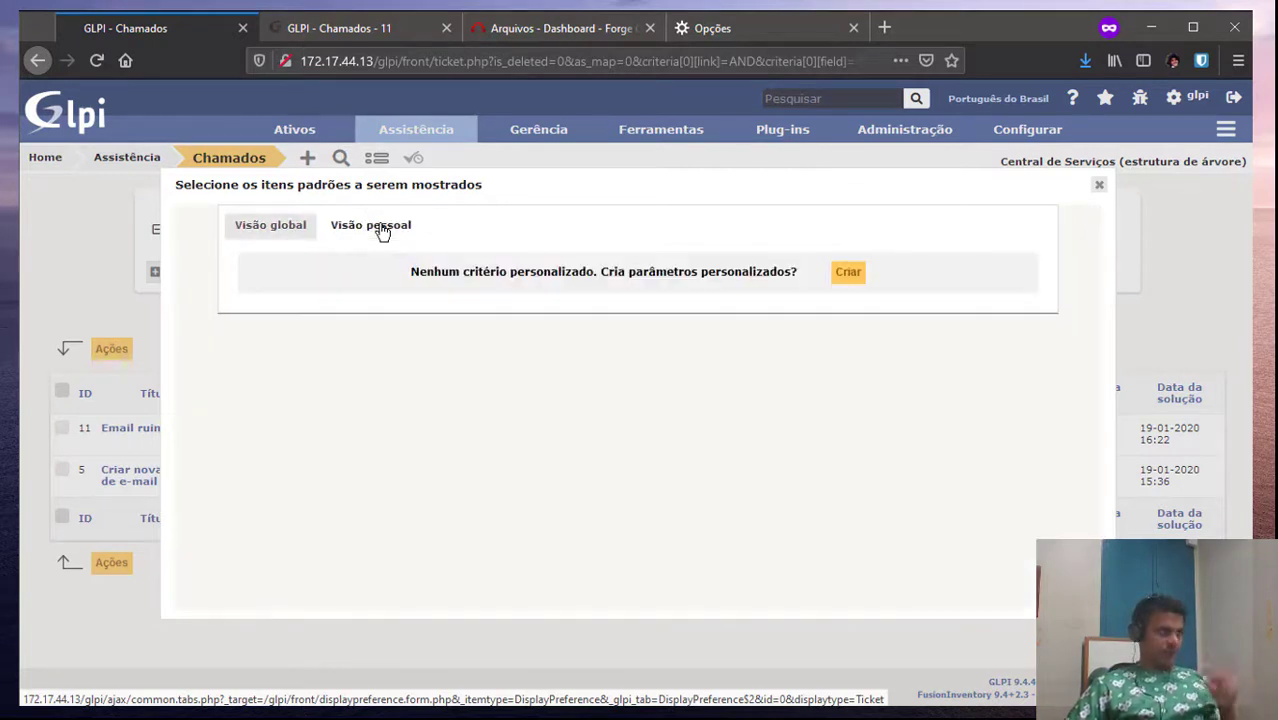
click(852, 275)
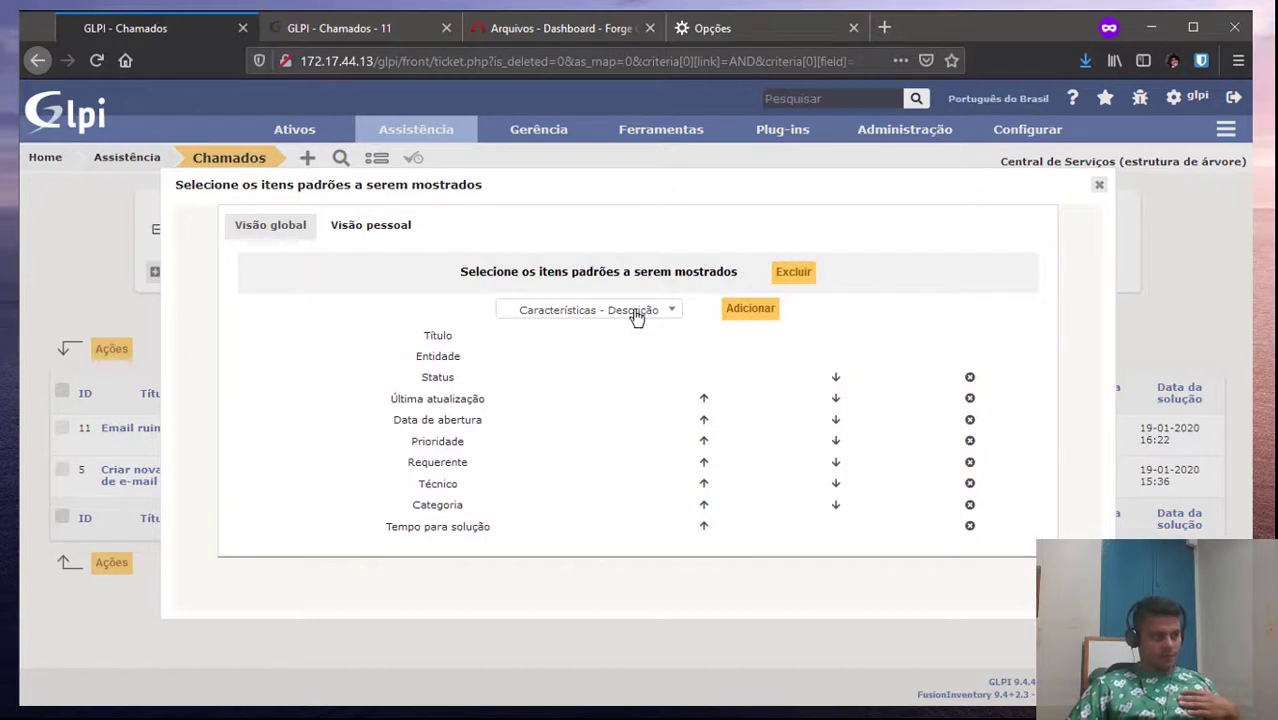
click(636, 315)
text(custo)
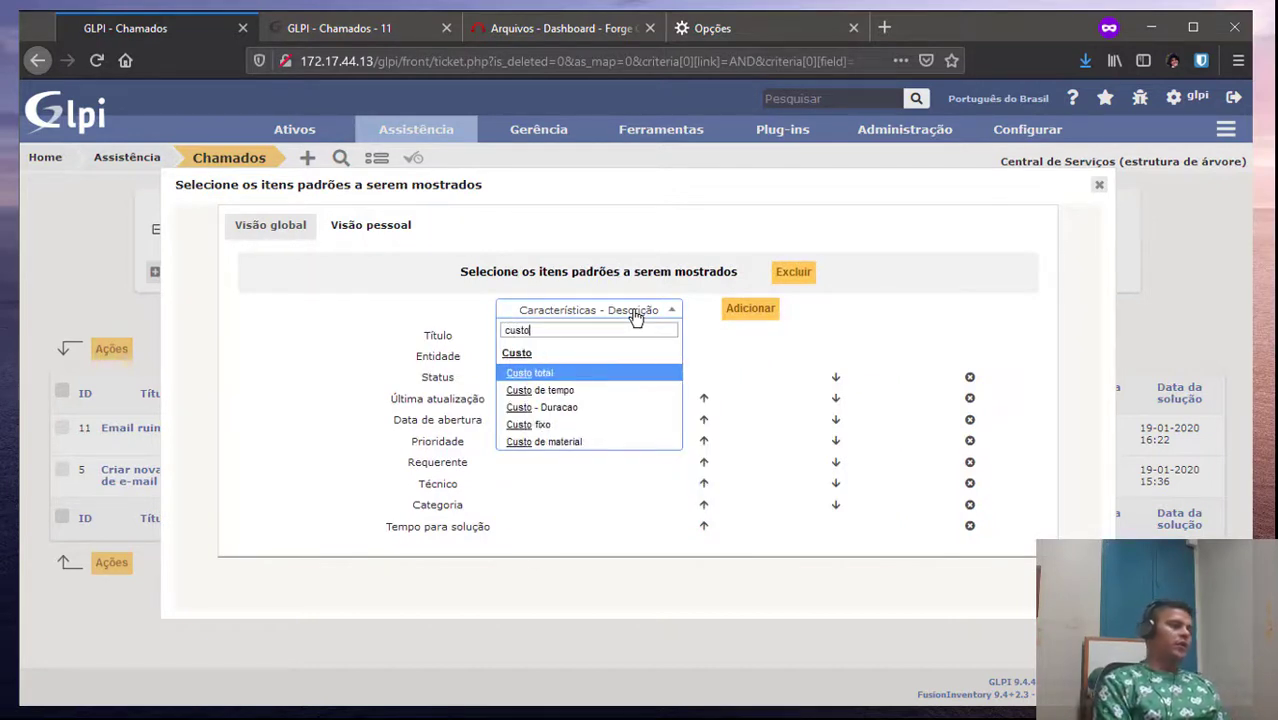
key(Return)
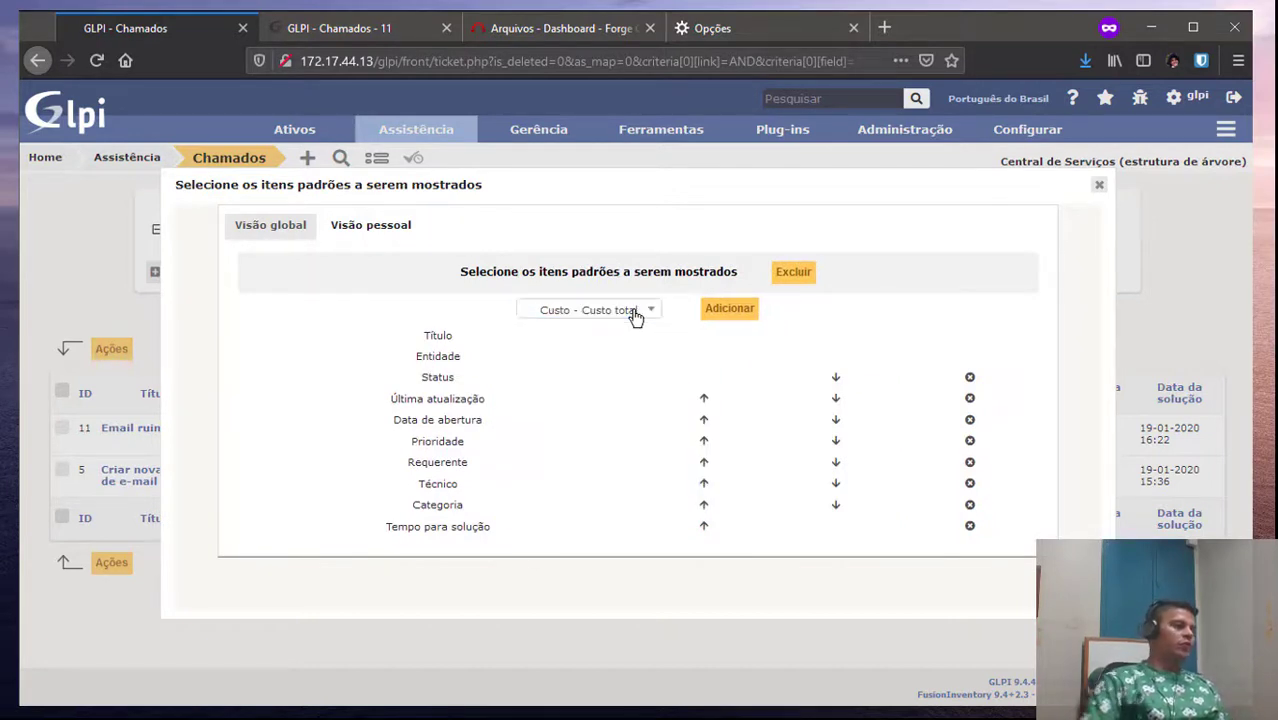
click(745, 309)
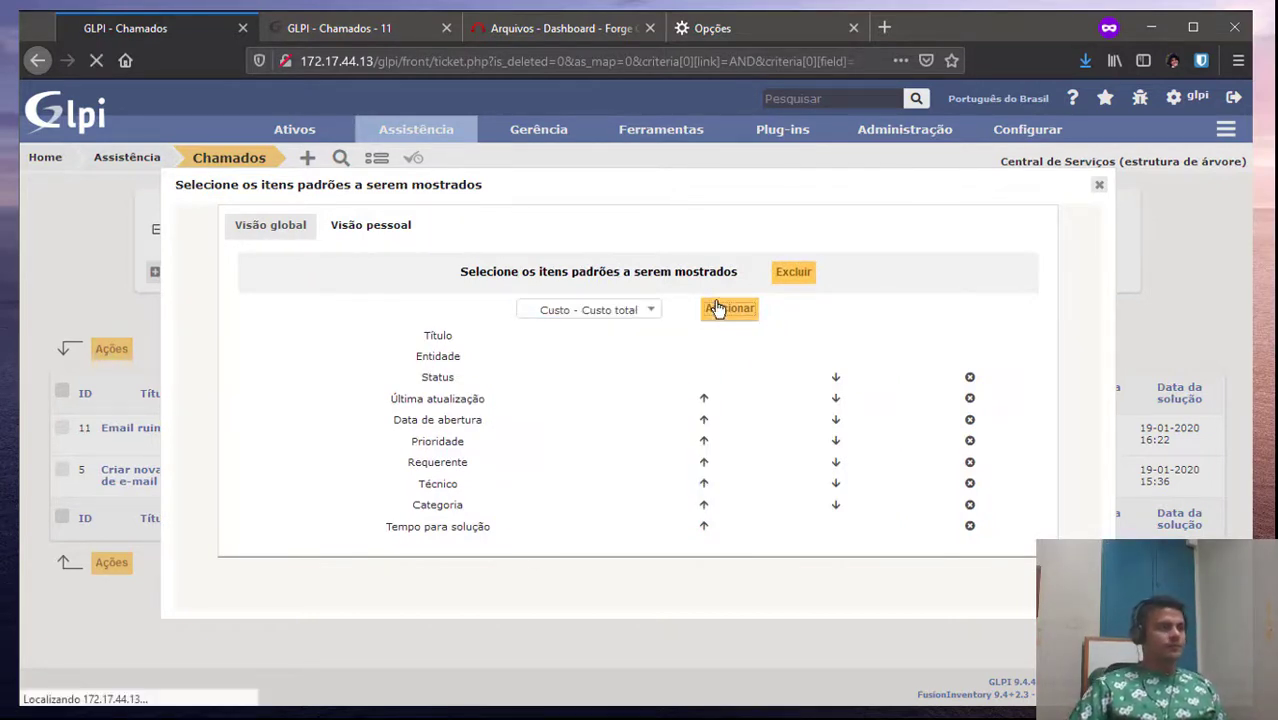
click(1101, 185)
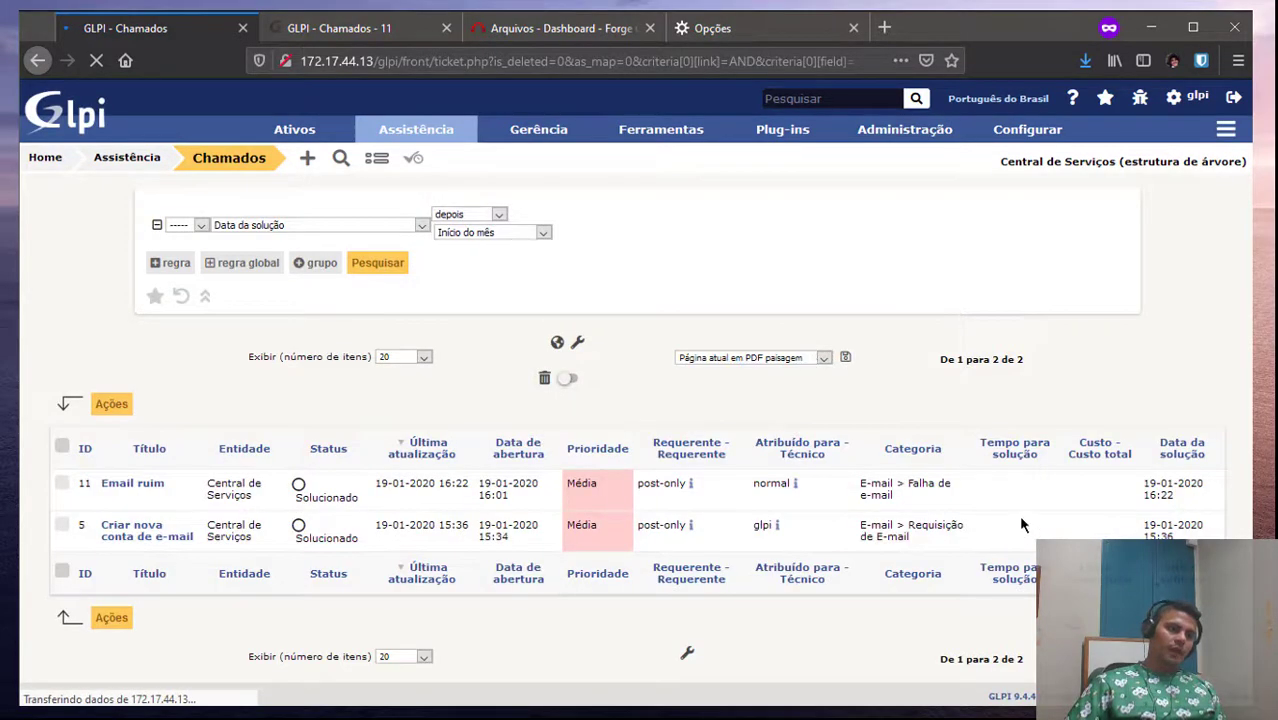
Export the current page of tickets as CSV and open glpi.csv in Excel
click(837, 322)
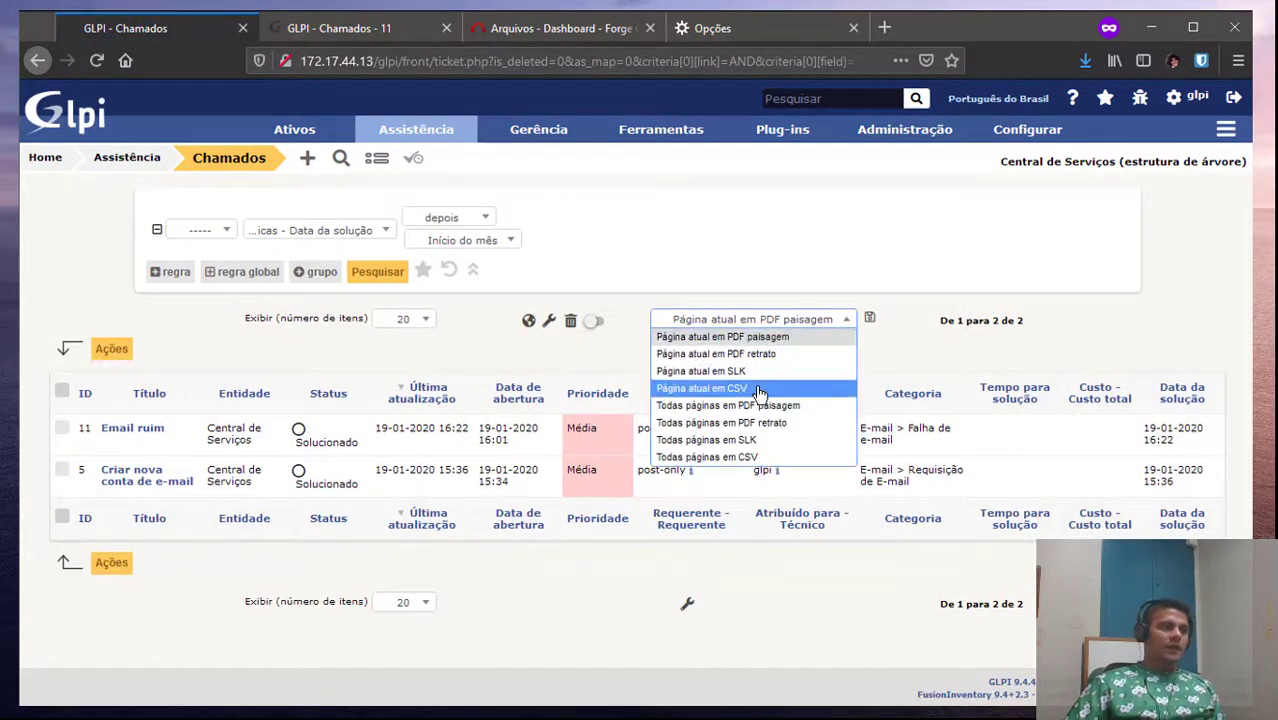
click(770, 388)
click(868, 318)
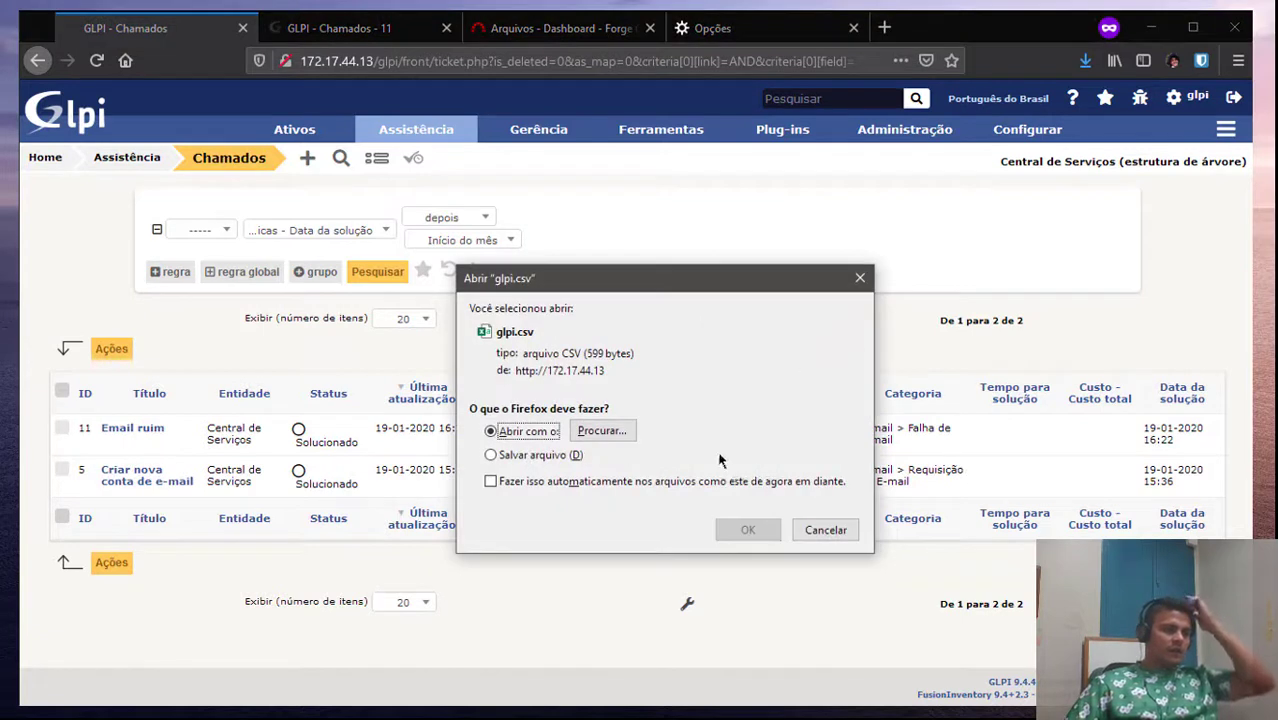
click(540, 457)
click(546, 434)
click(748, 531)
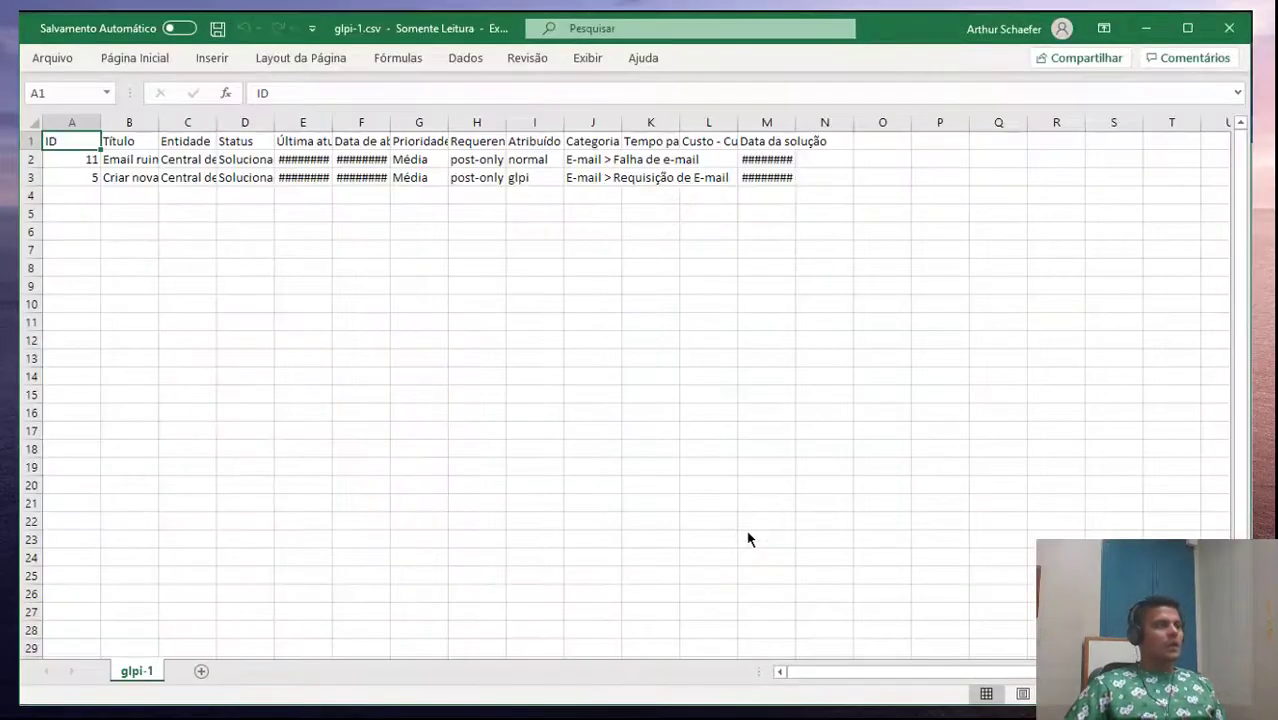
Fit the widths of the Última atualização, Data de abertura and Data da solução columns to their contents
drag(328, 116, 327, 116)
double_click(327, 116)
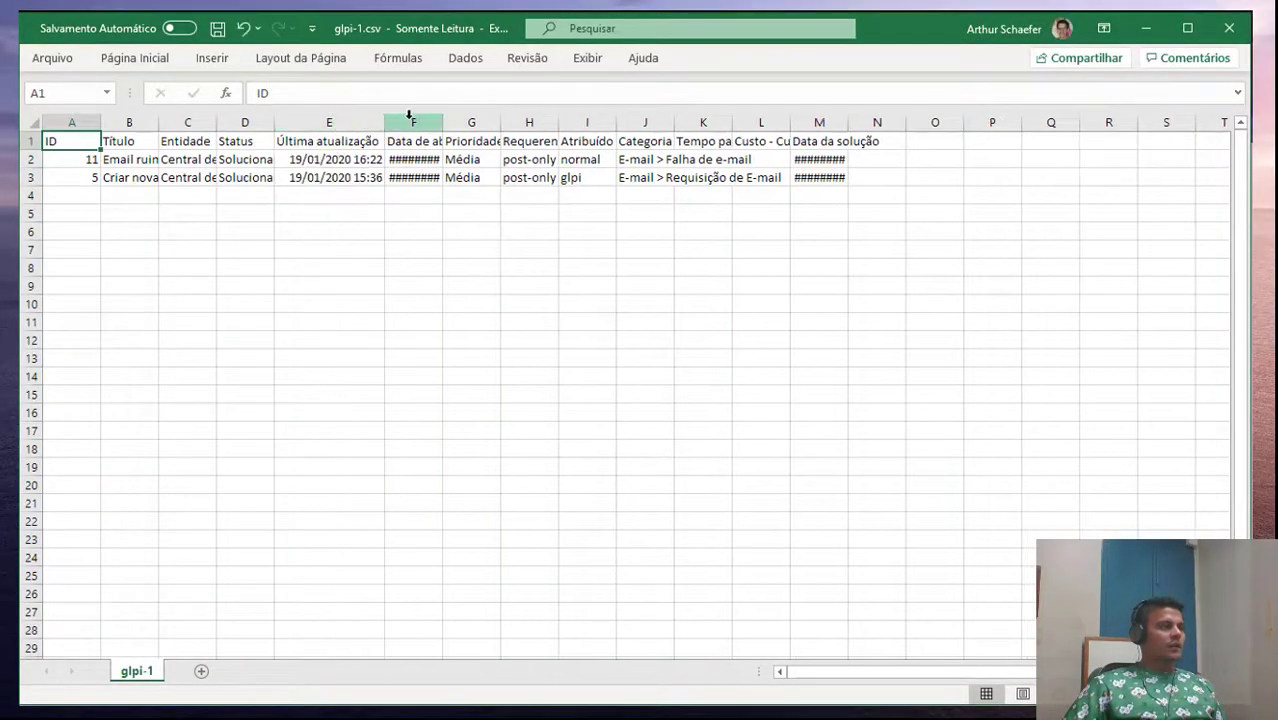
double_click(442, 116)
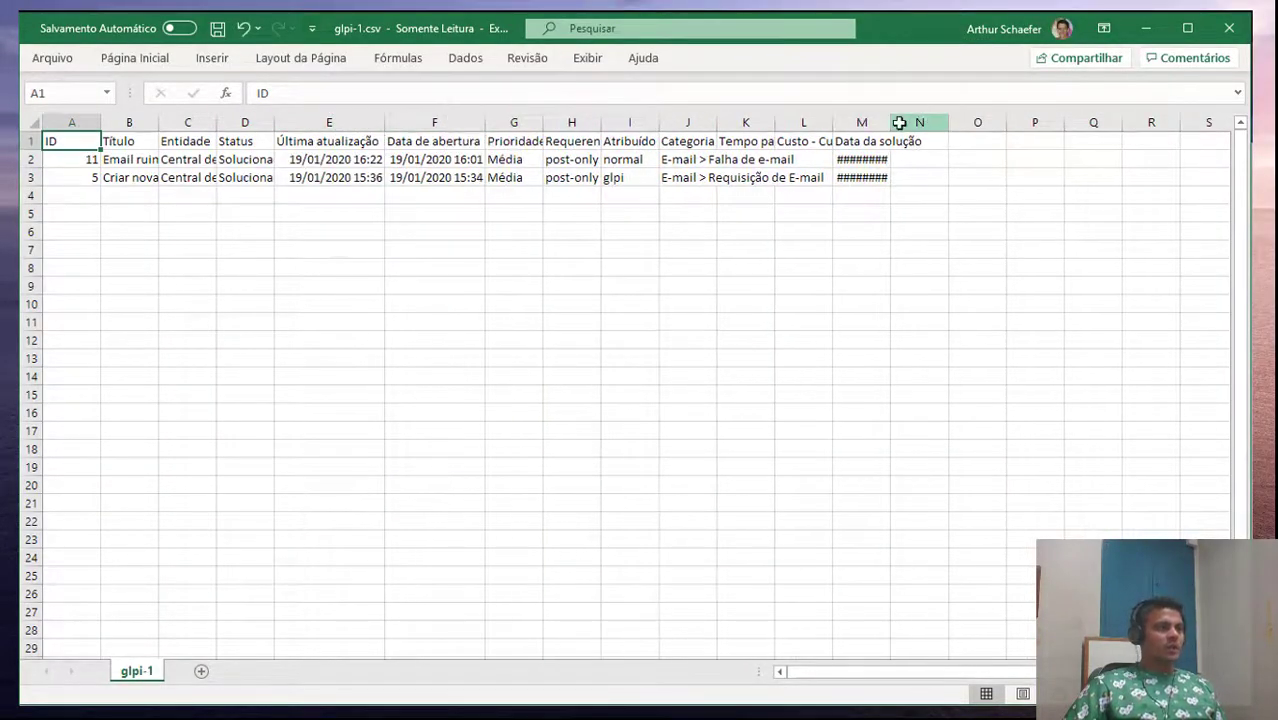
double_click(890, 122)
click(572, 448)
Add a new worksheet and enter the heading "Chamados Urgentes" in cell A1
click(201, 671)
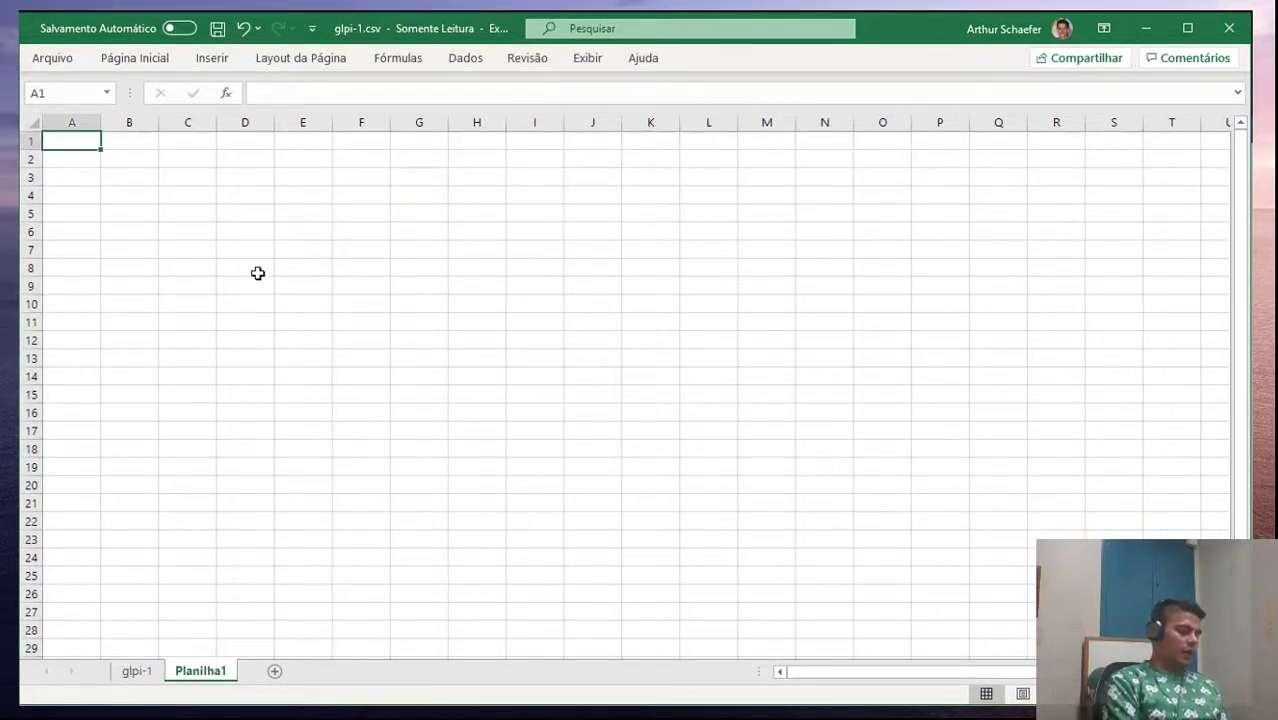
text(Chamados)
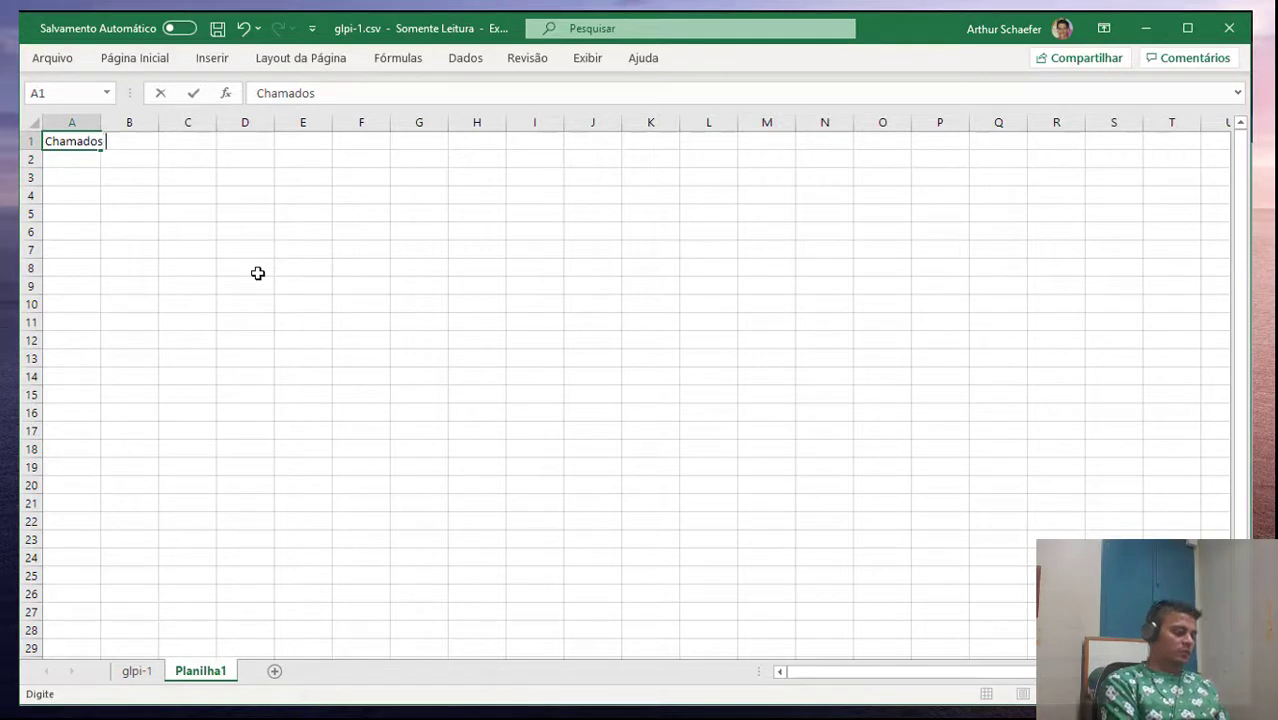
text( Urgentes)
key(Return)
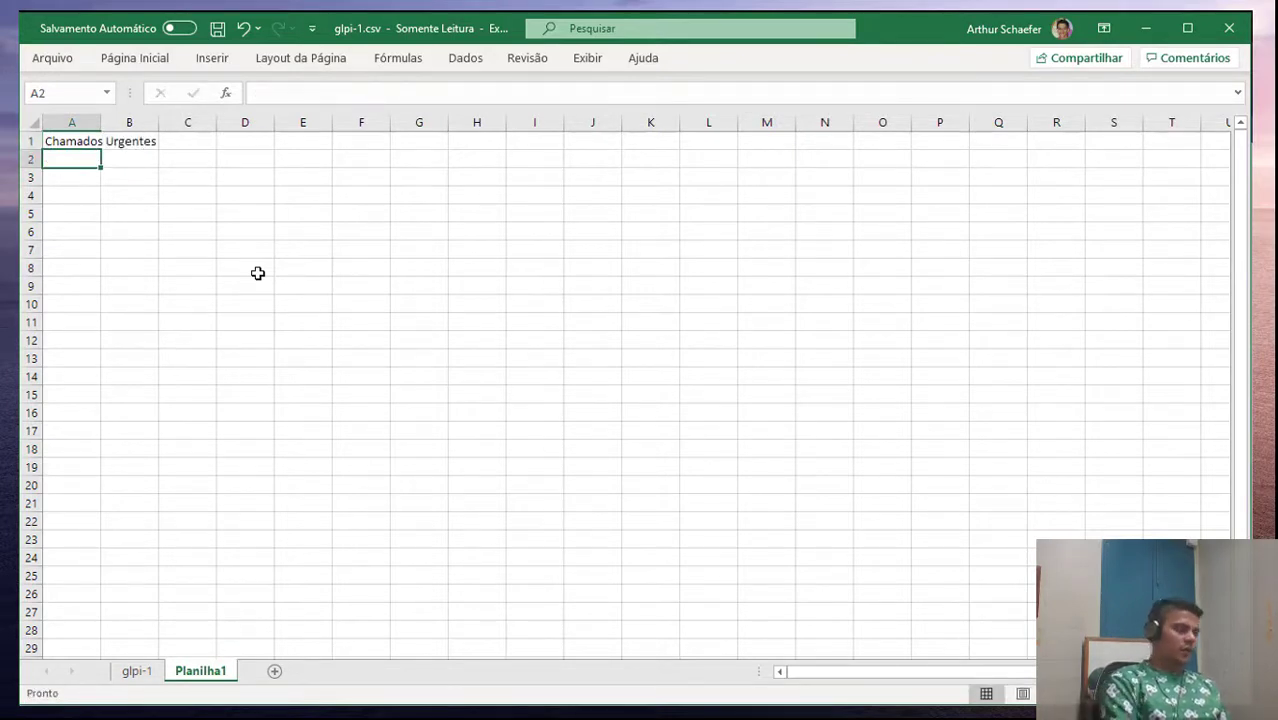
text(=SOMA)
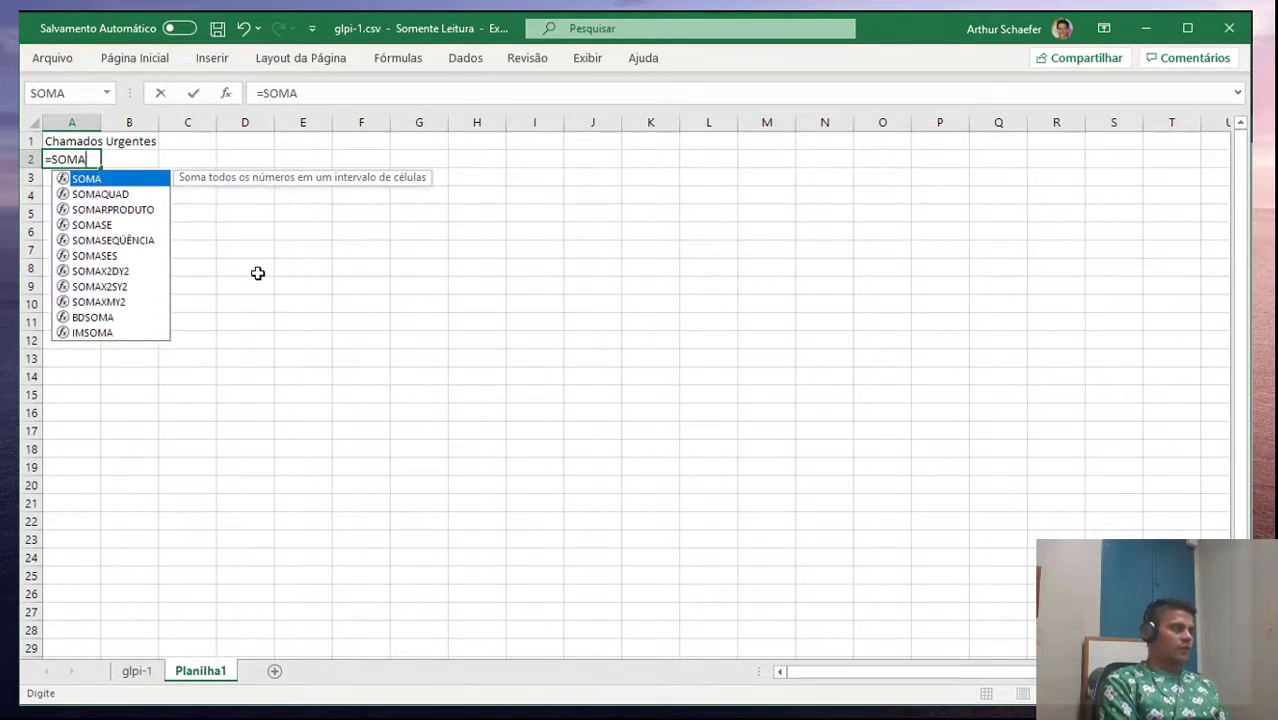
text(.S)
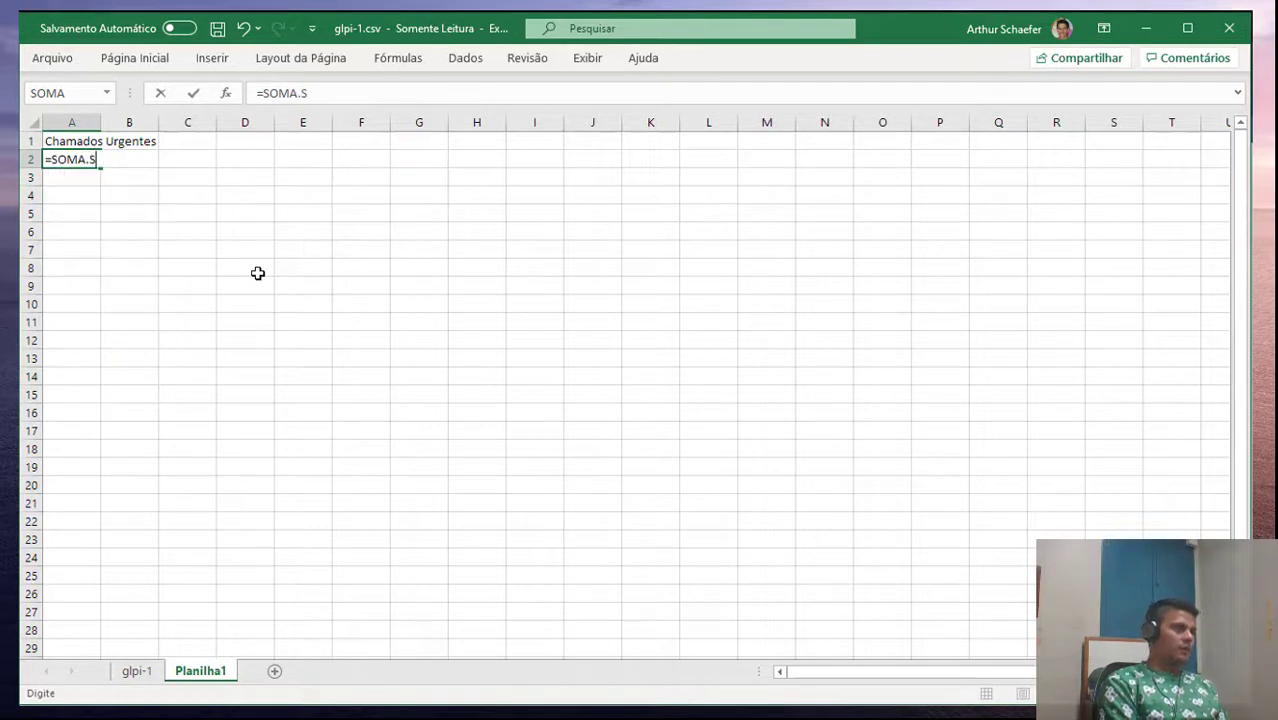
key(BackSpace)
key(BackSpace)
text(SE)
key(Return)
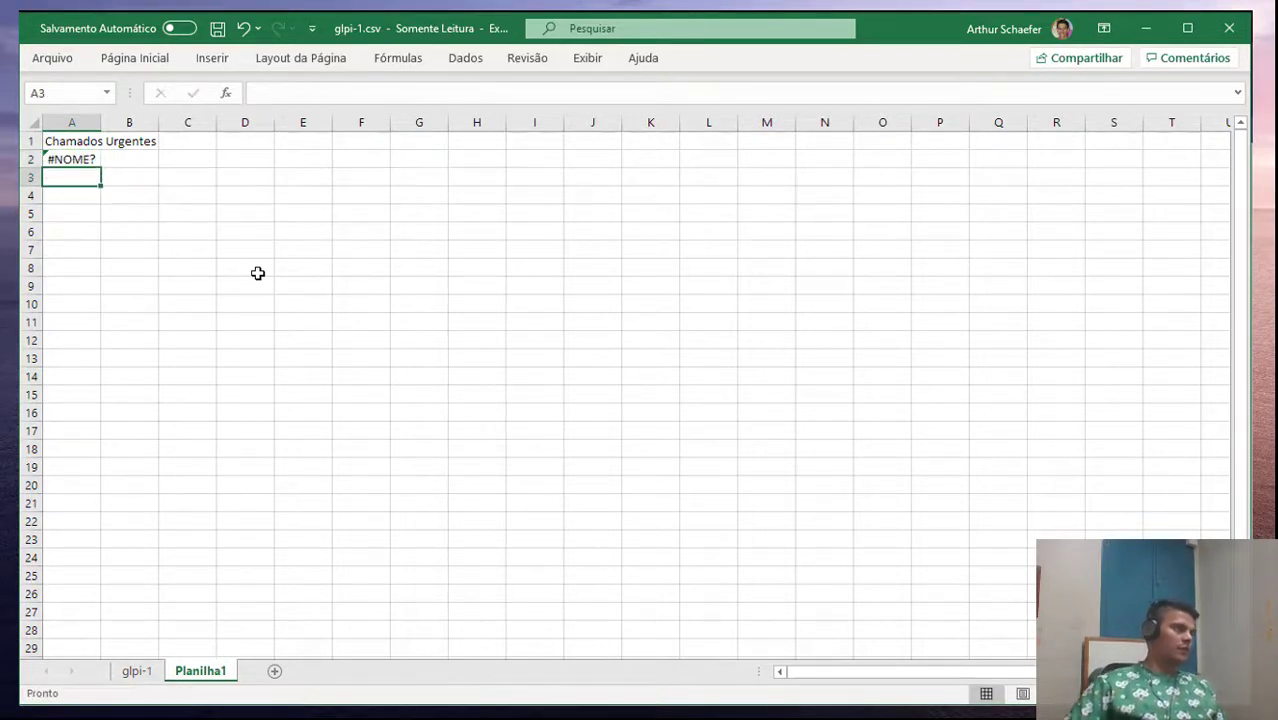
click(137, 671)
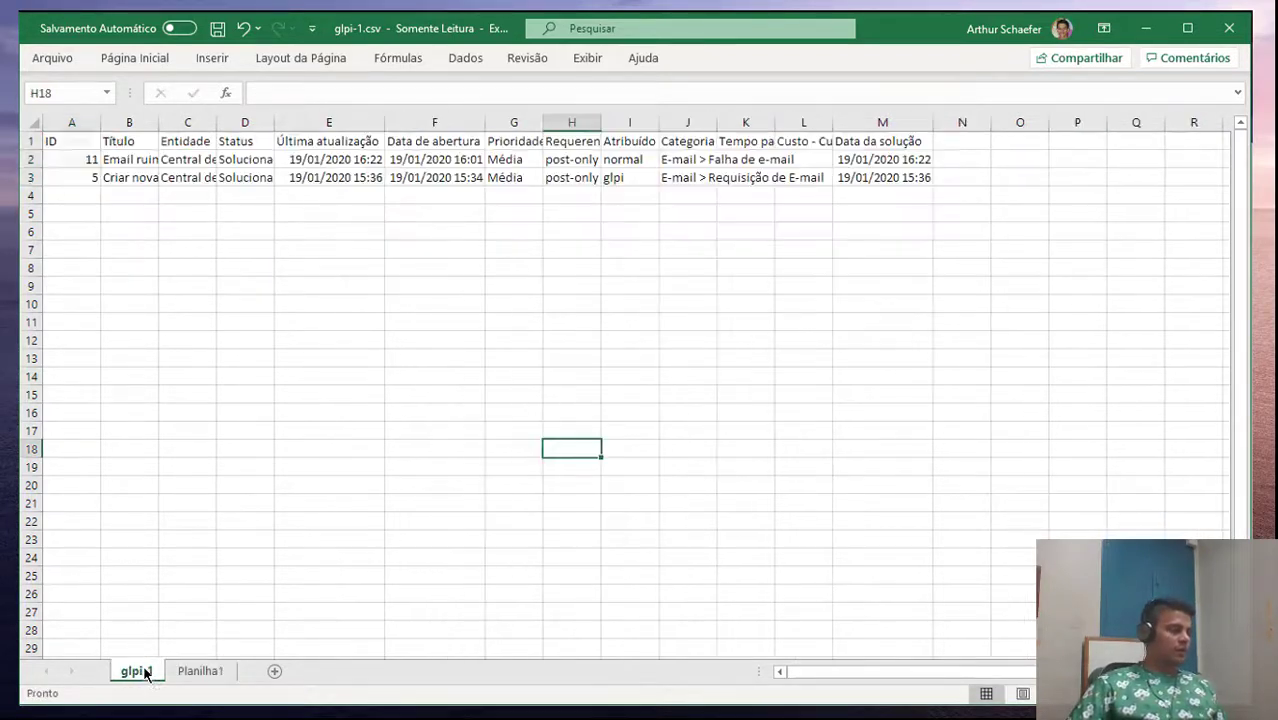
click(200, 671)
click(70, 163)
text(SOMASE)
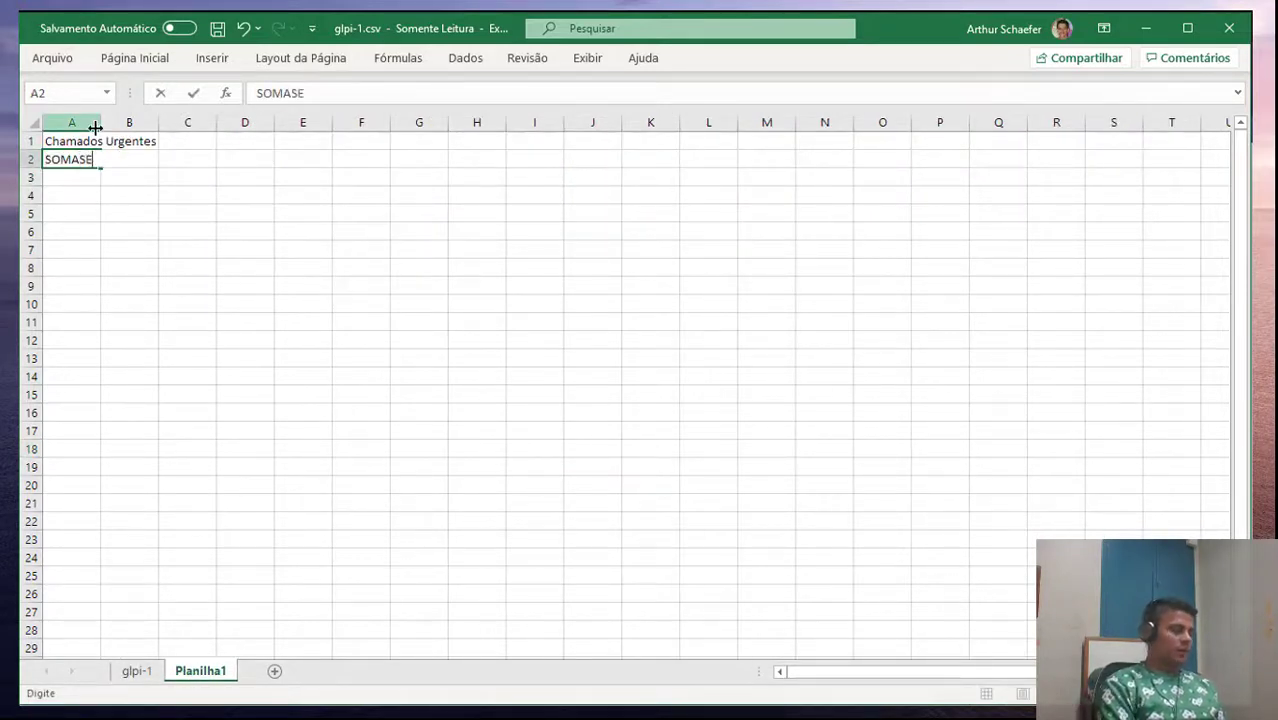
key(ctrl+Return)
Start a SOMASE formula in cell A2 of Planilha1 with column G of sheet glpi-1 as its range
text(=)
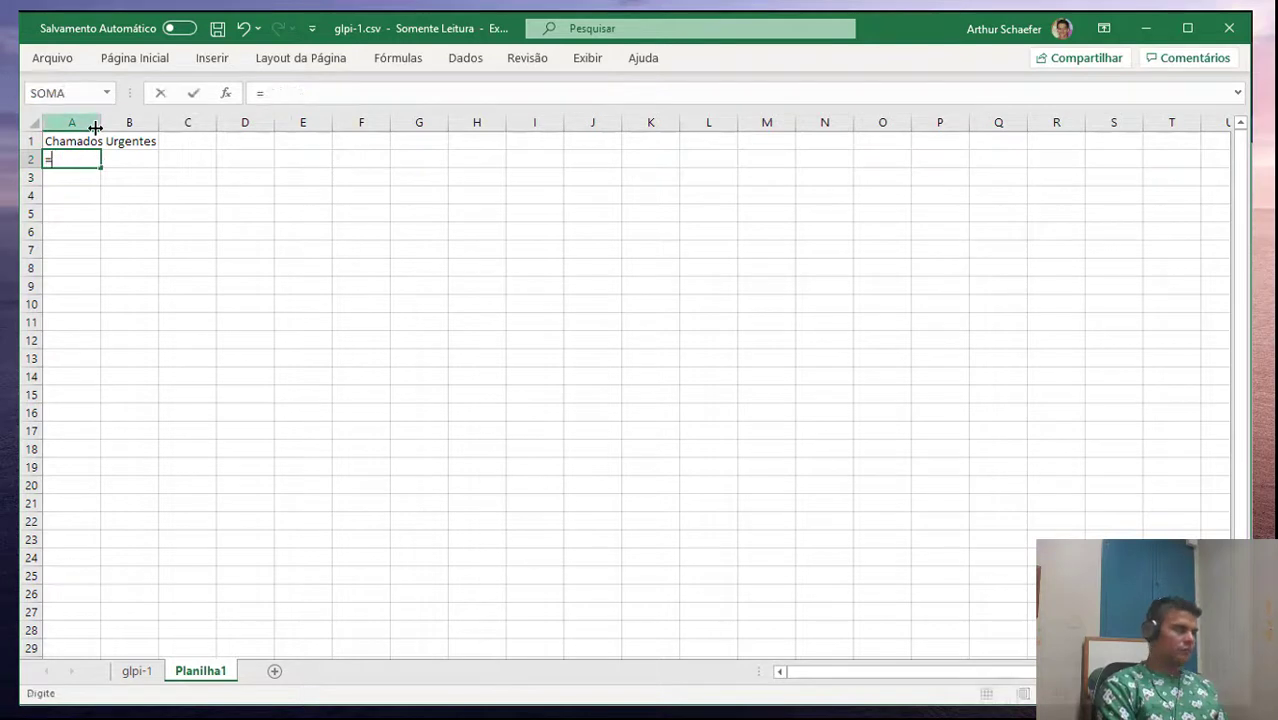
text(SOMAS)
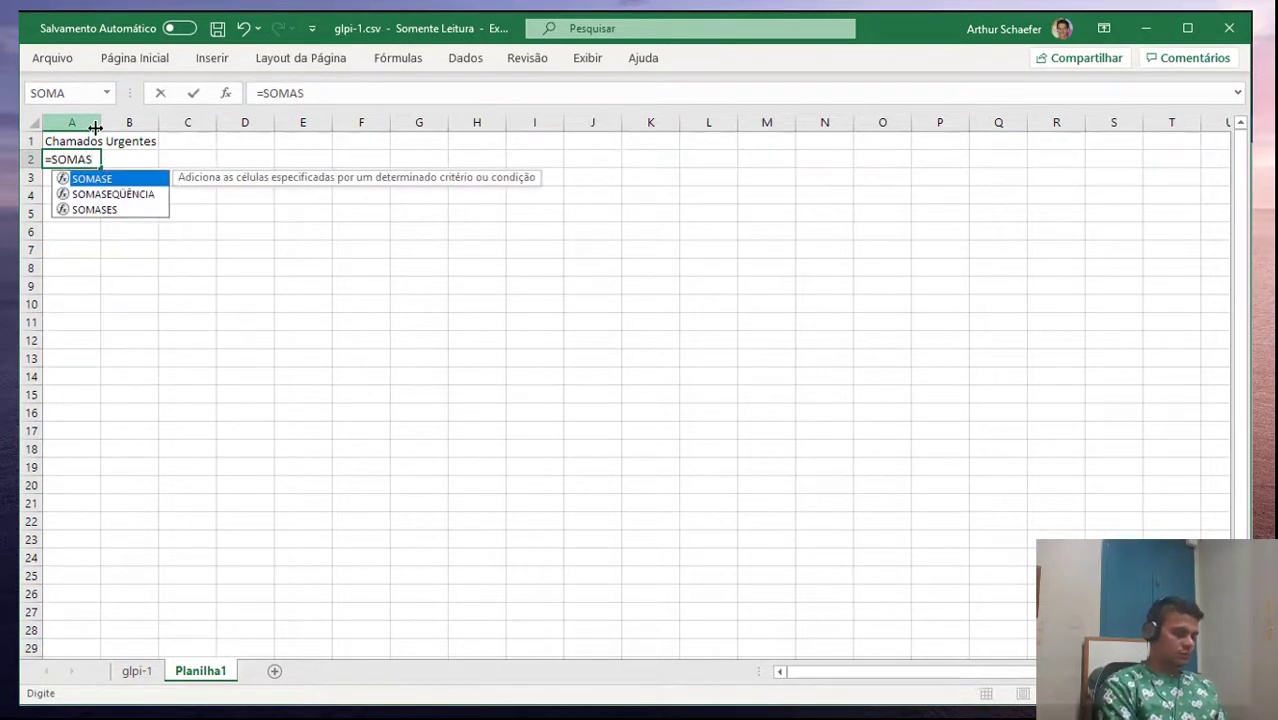
text(()
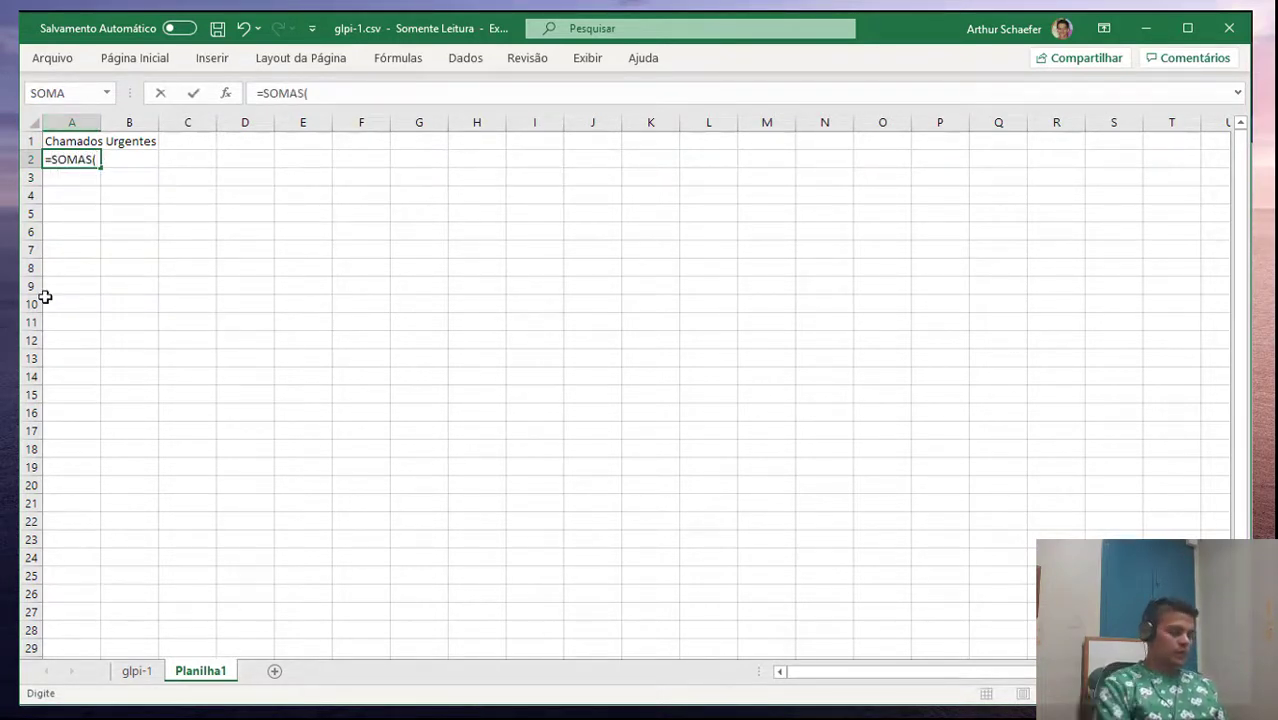
key(BackSpace)
text(E()
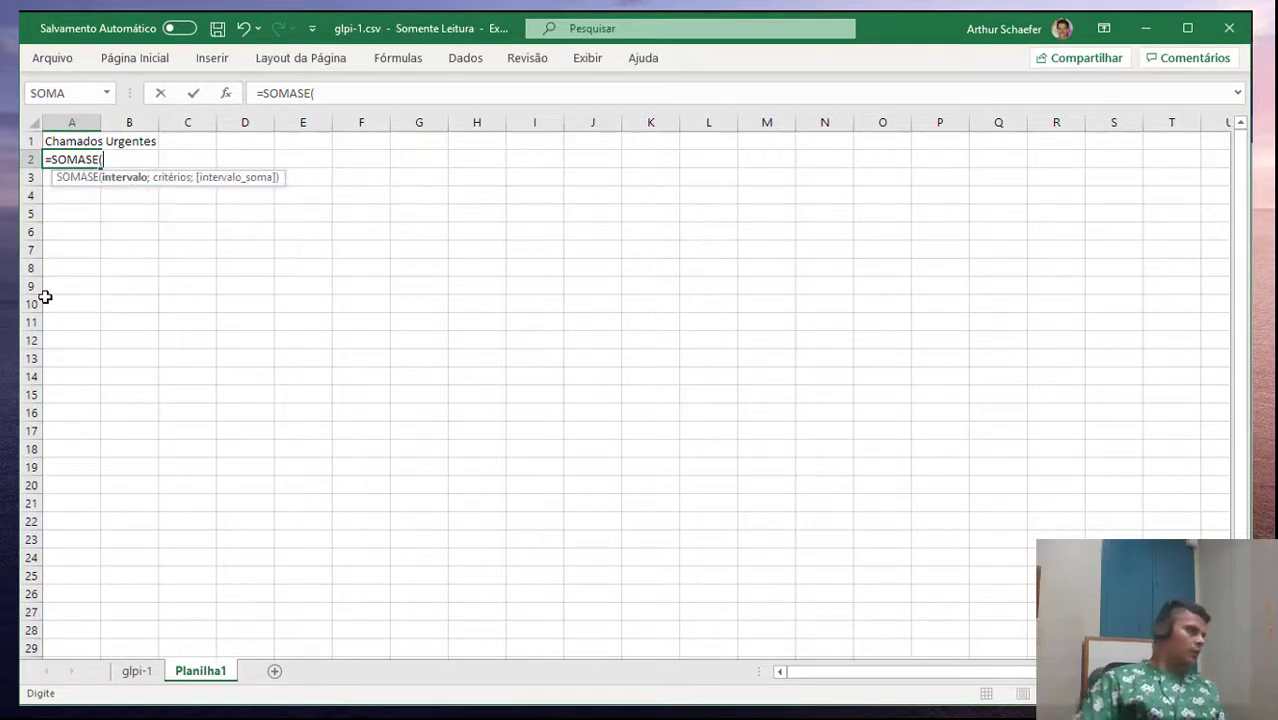
click(136, 671)
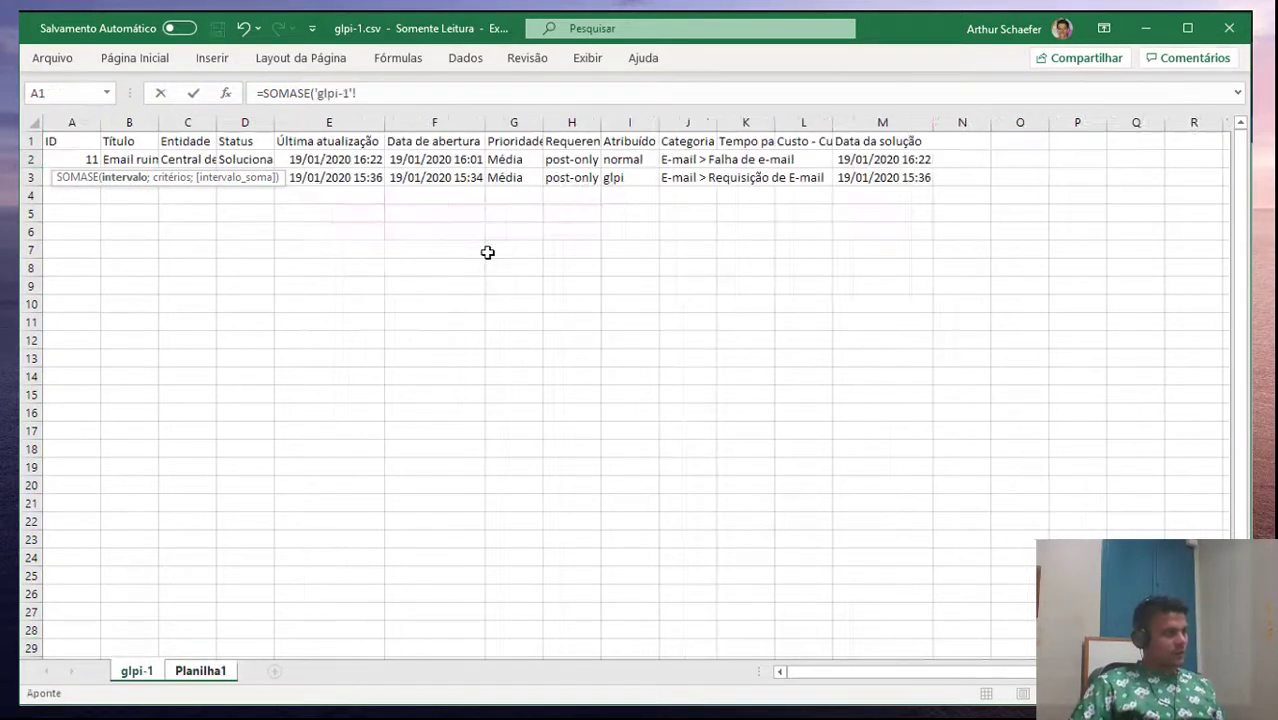
click(513, 122)
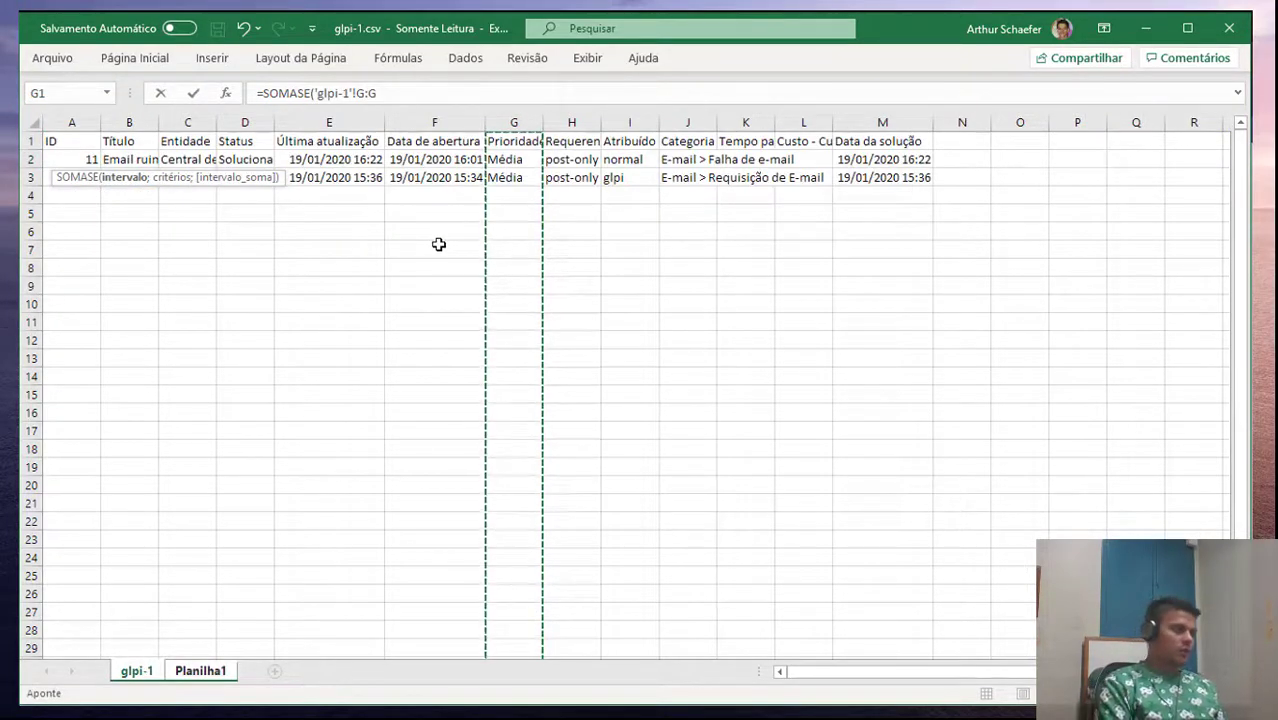
text(;Planilha1!)
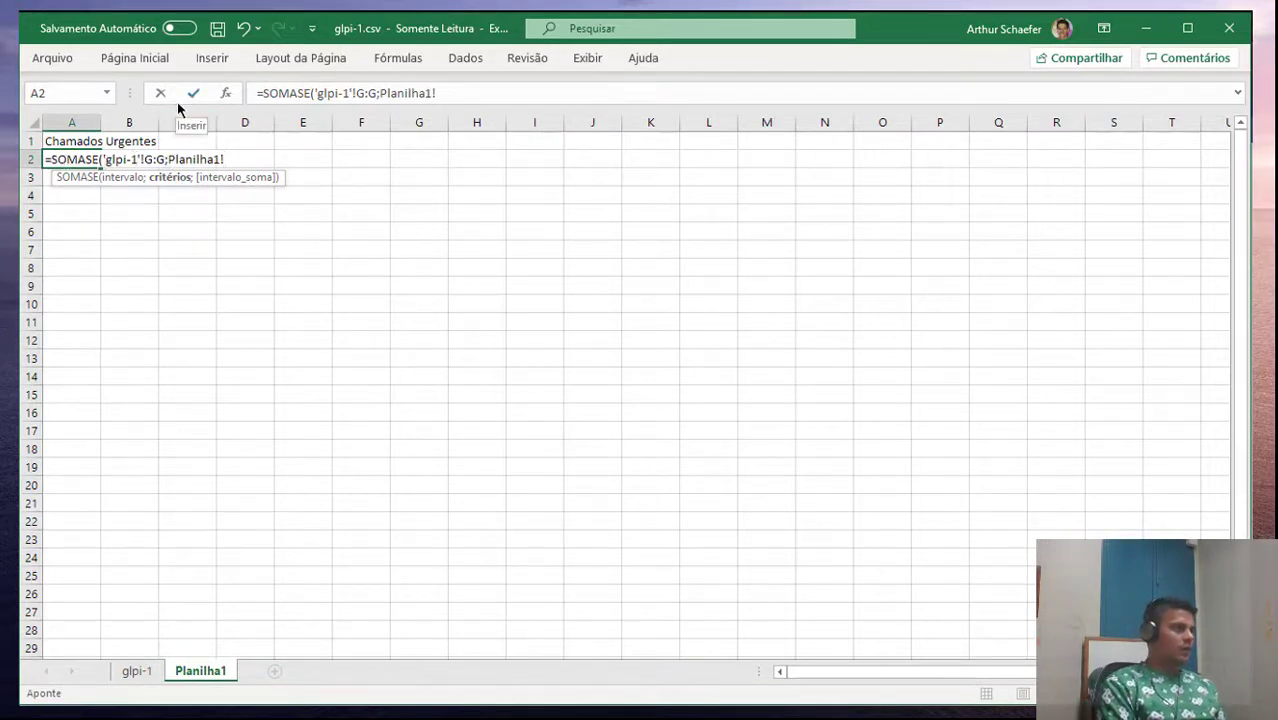
key(BackSpace)
key(BackSpace)
key(BackSpace)
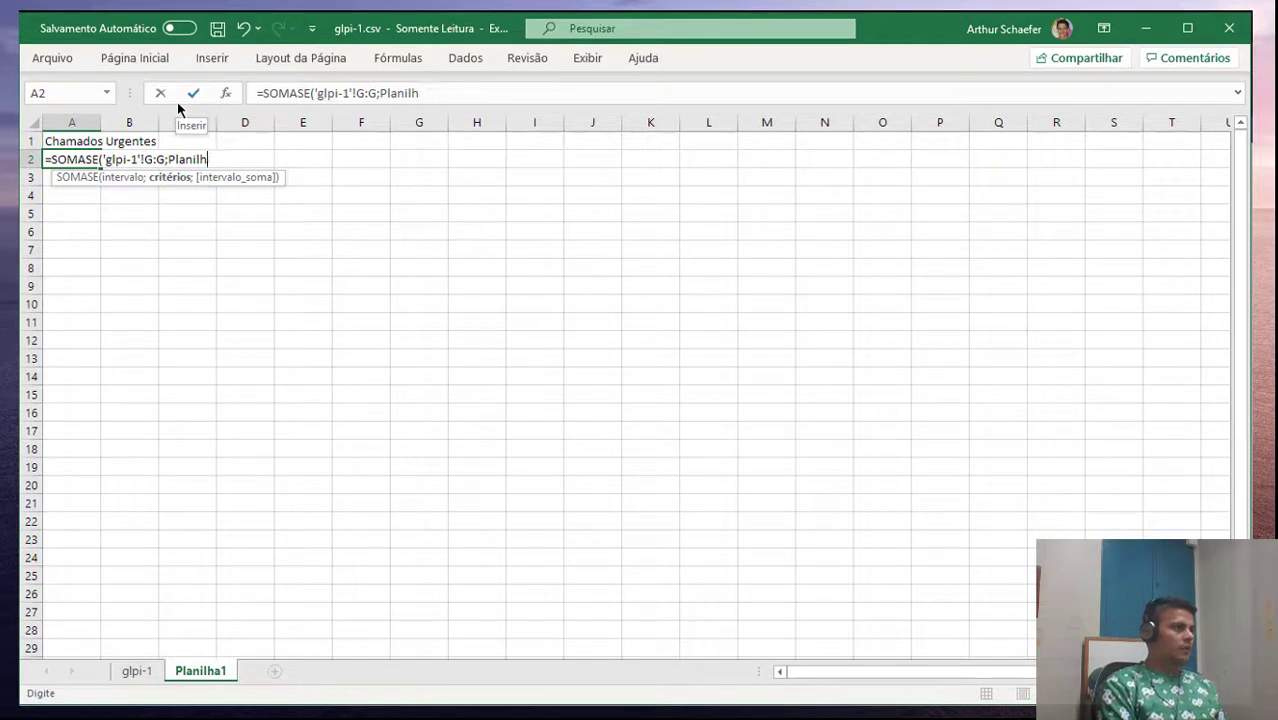
key(BackSpace)
key(BackSpace)
key(BackSpace)
key(BackSpace)
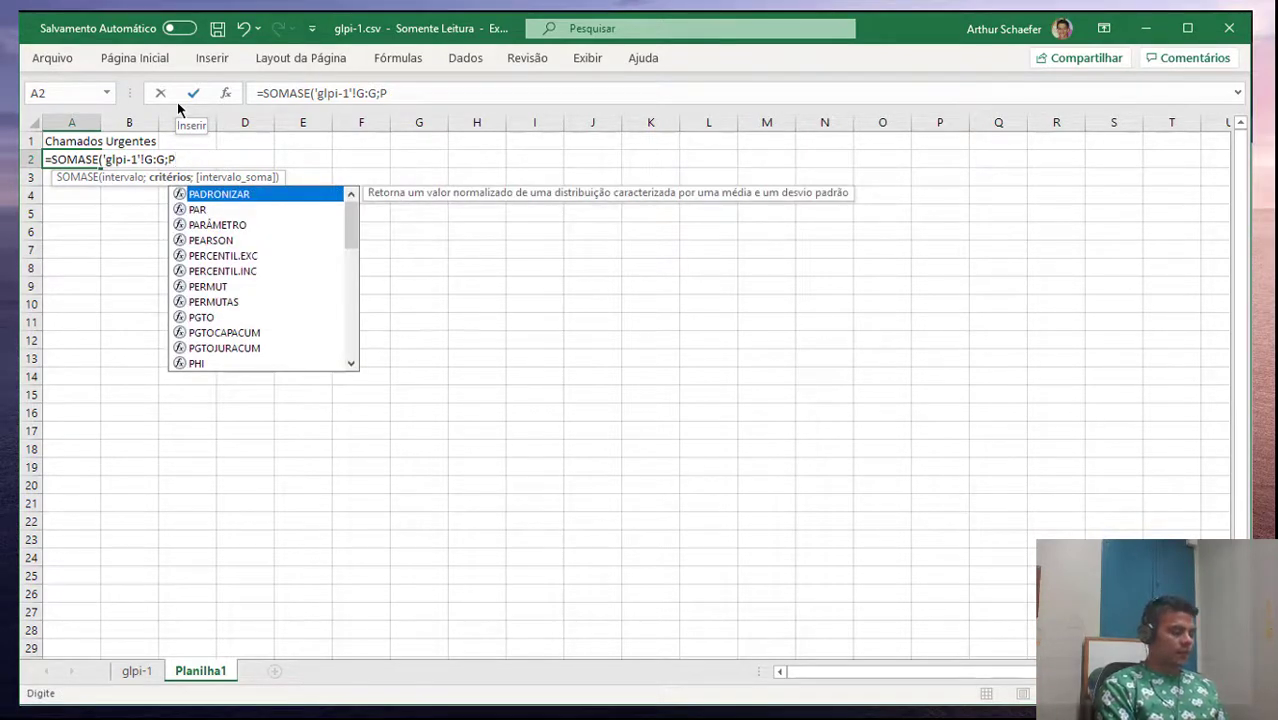
text(lA)
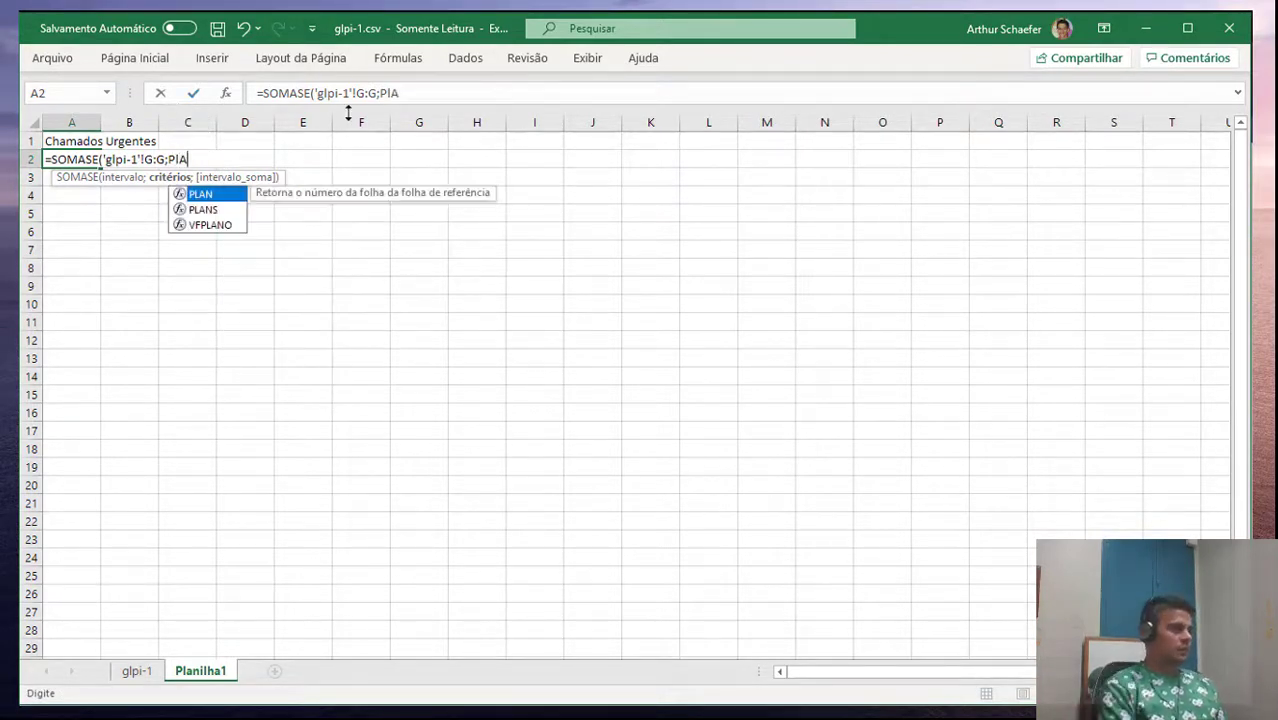
key(BackSpace)
key(BackSpace)
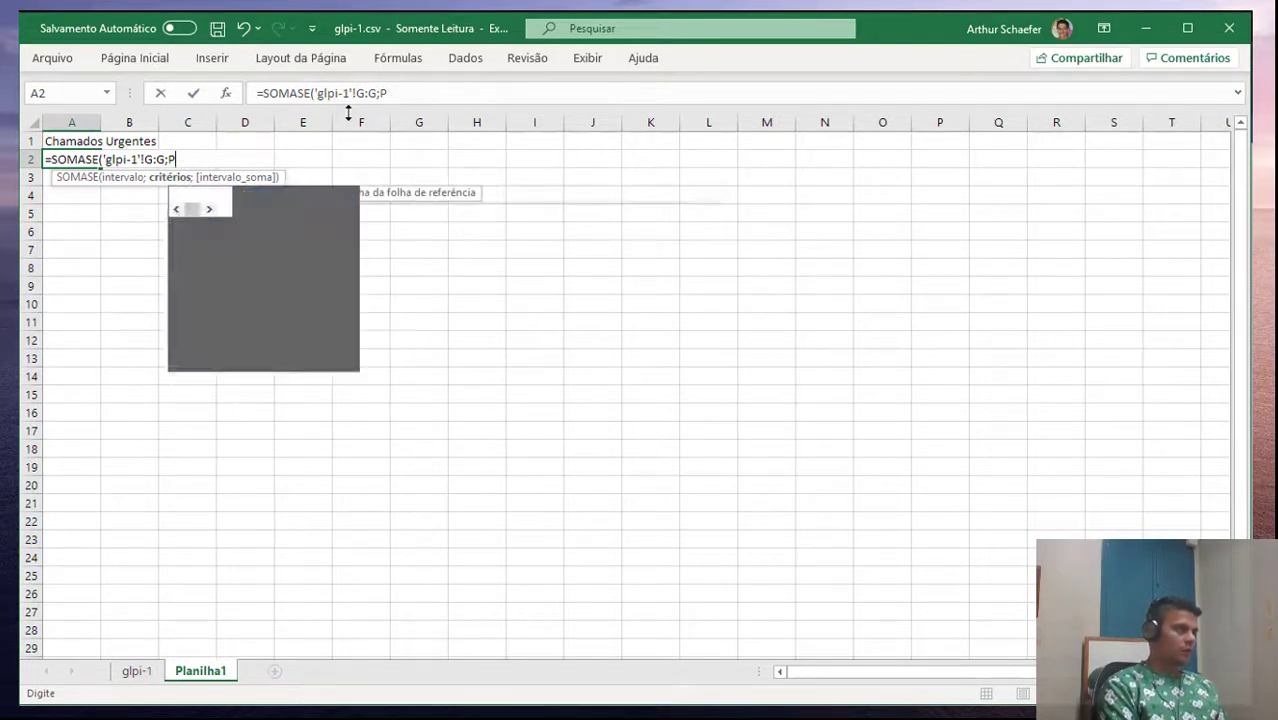
text(a)
key(BackSpace)
text(lanilha1)
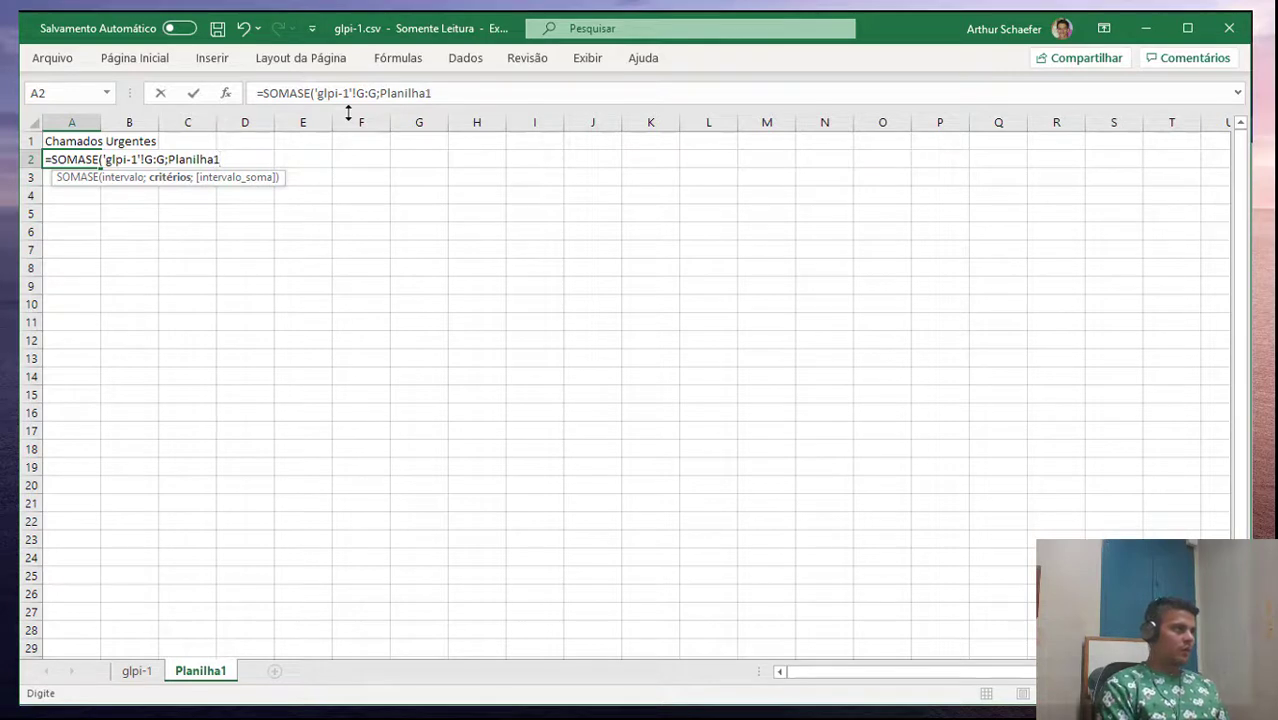
text(')
key(Return)
key(Return)
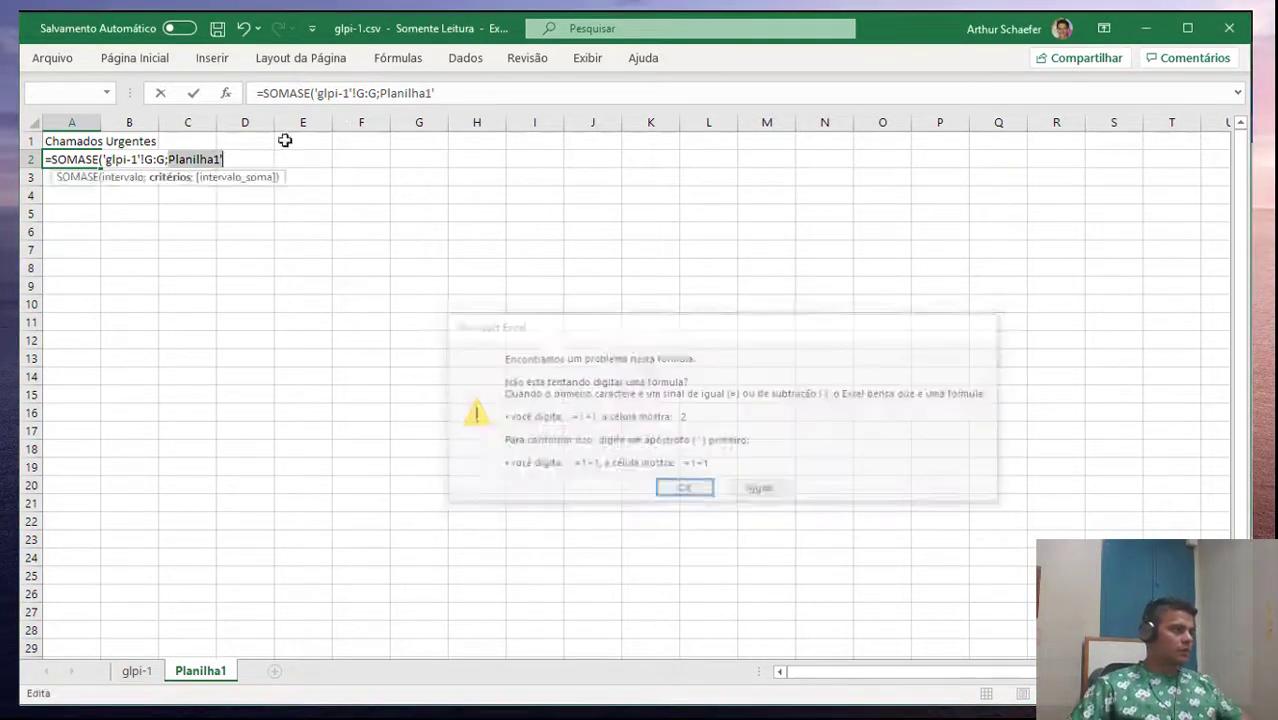
Complete the SOMASE formula with cell F2 of Planilha1 as the criterion, and enter "Média" in F2
click(350, 152)
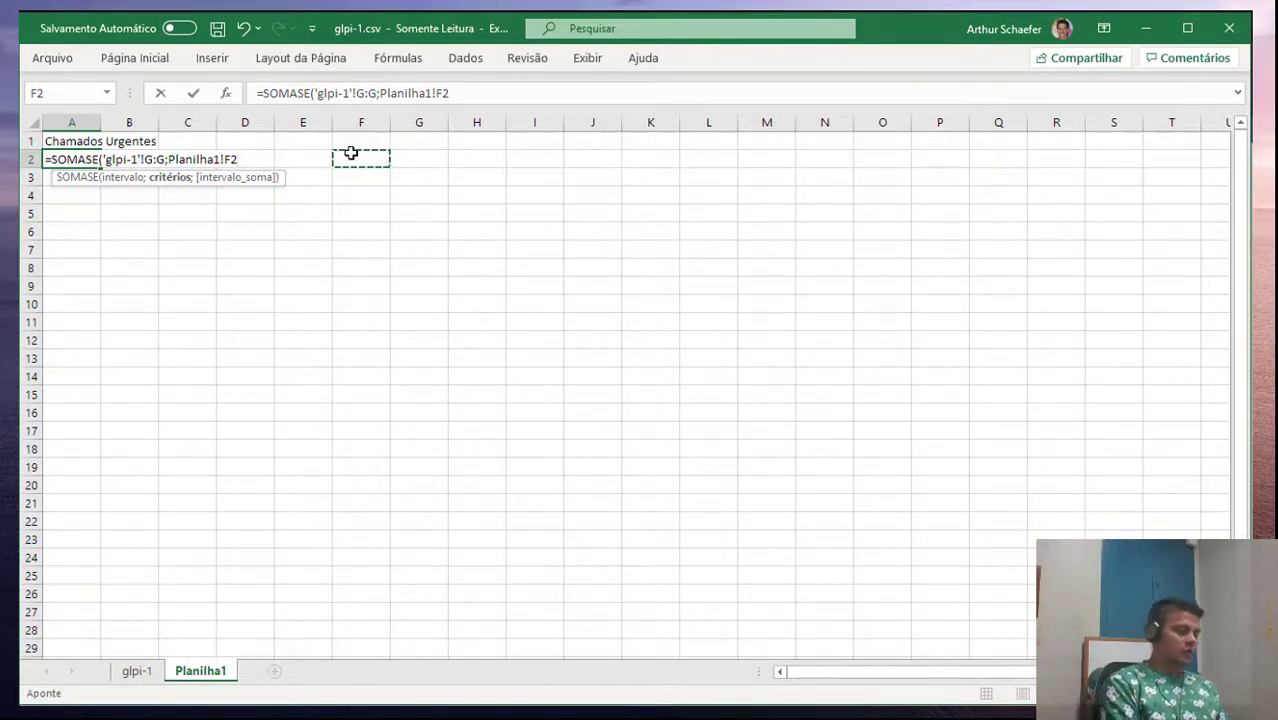
key(Return)
click(355, 156)
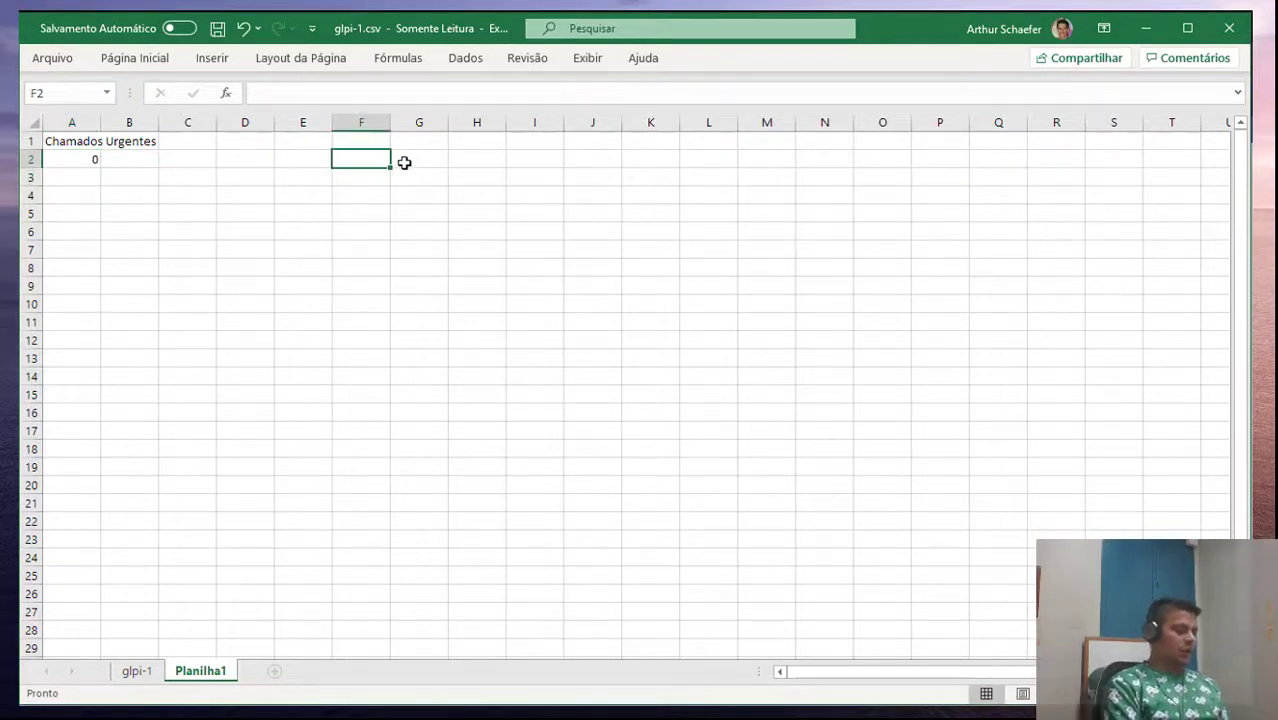
text(Média)
key(Return)
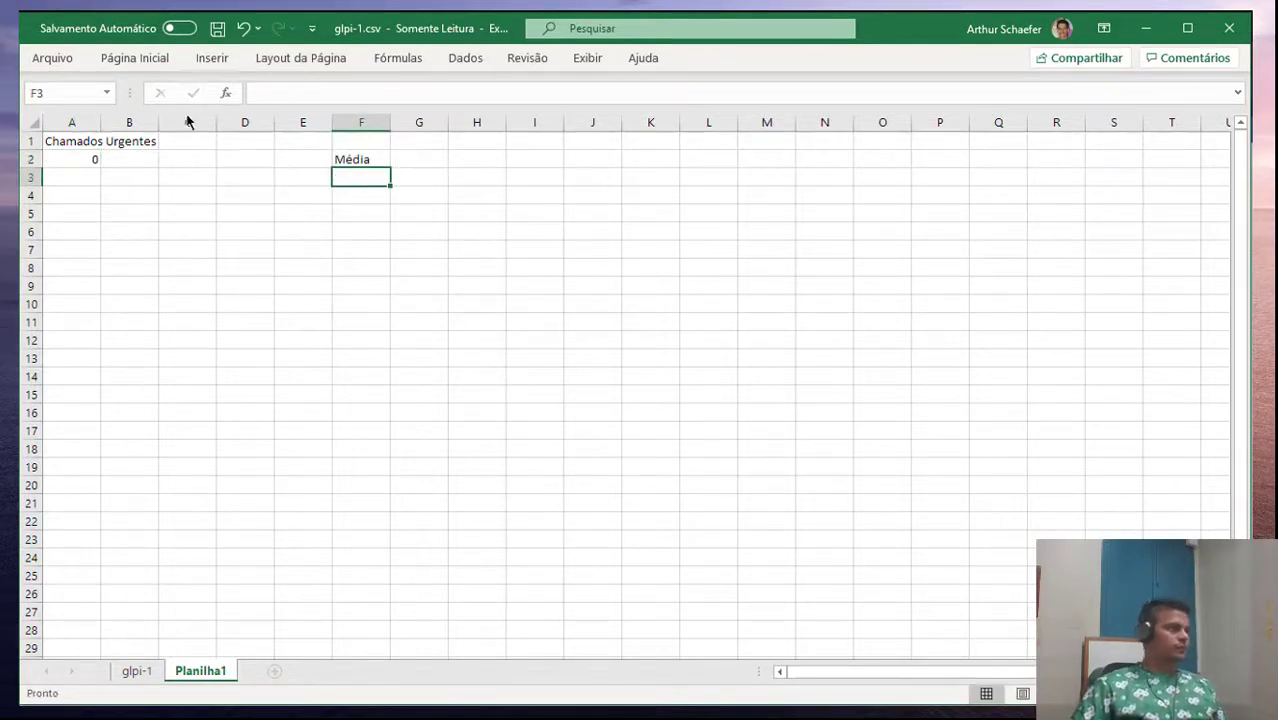
Copy the "Média" criterion from cell F2 of Planilha1 into cell E2
click(348, 157)
click(145, 670)
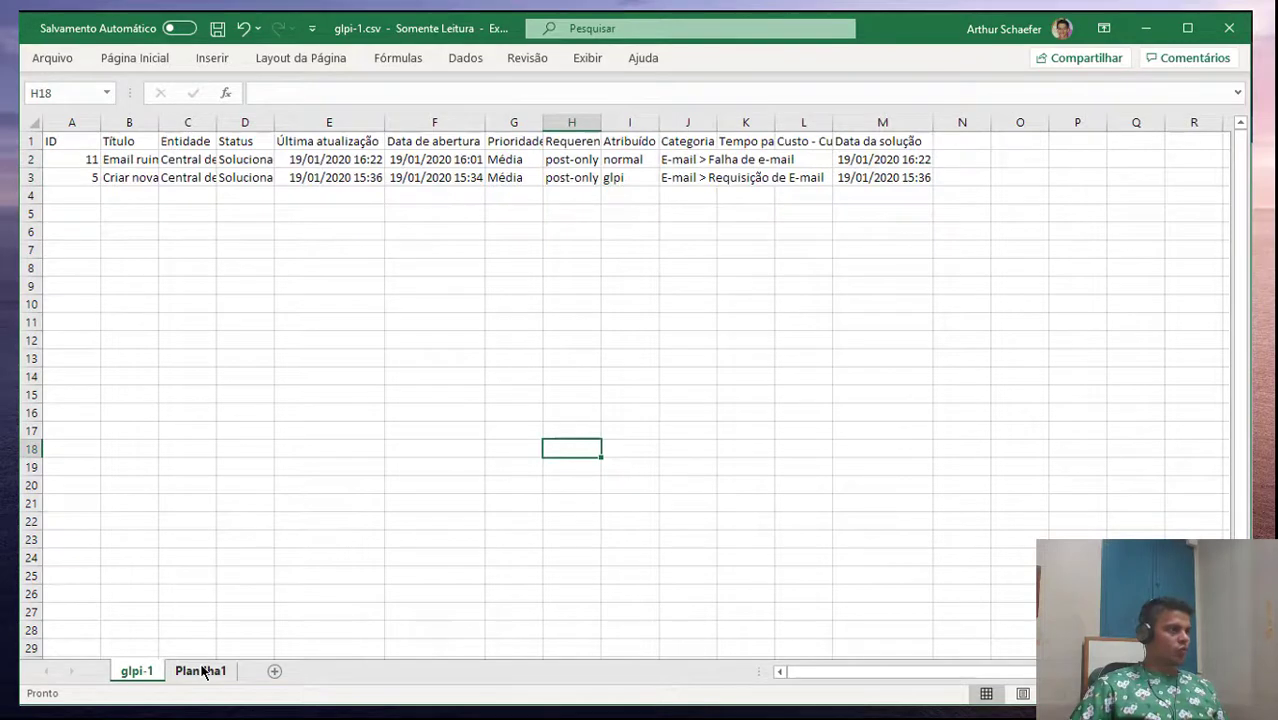
click(201, 671)
click(297, 156)
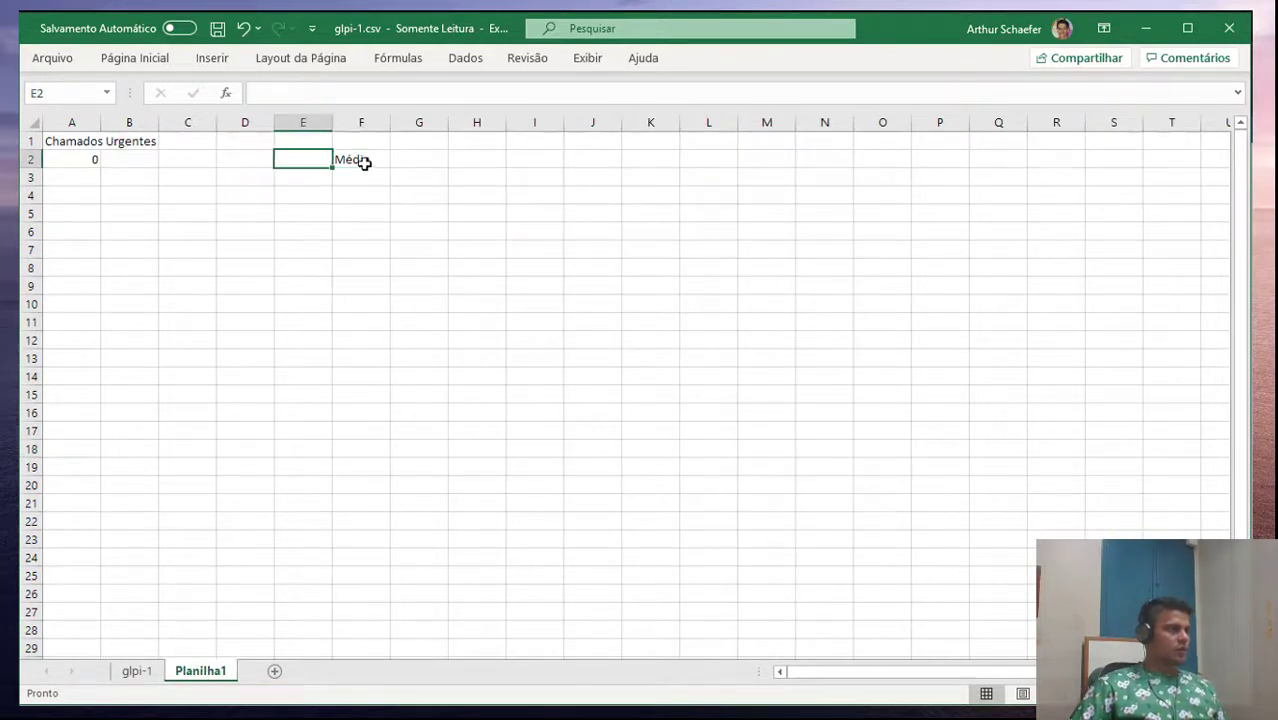
click(364, 163)
key(ctrl+c)
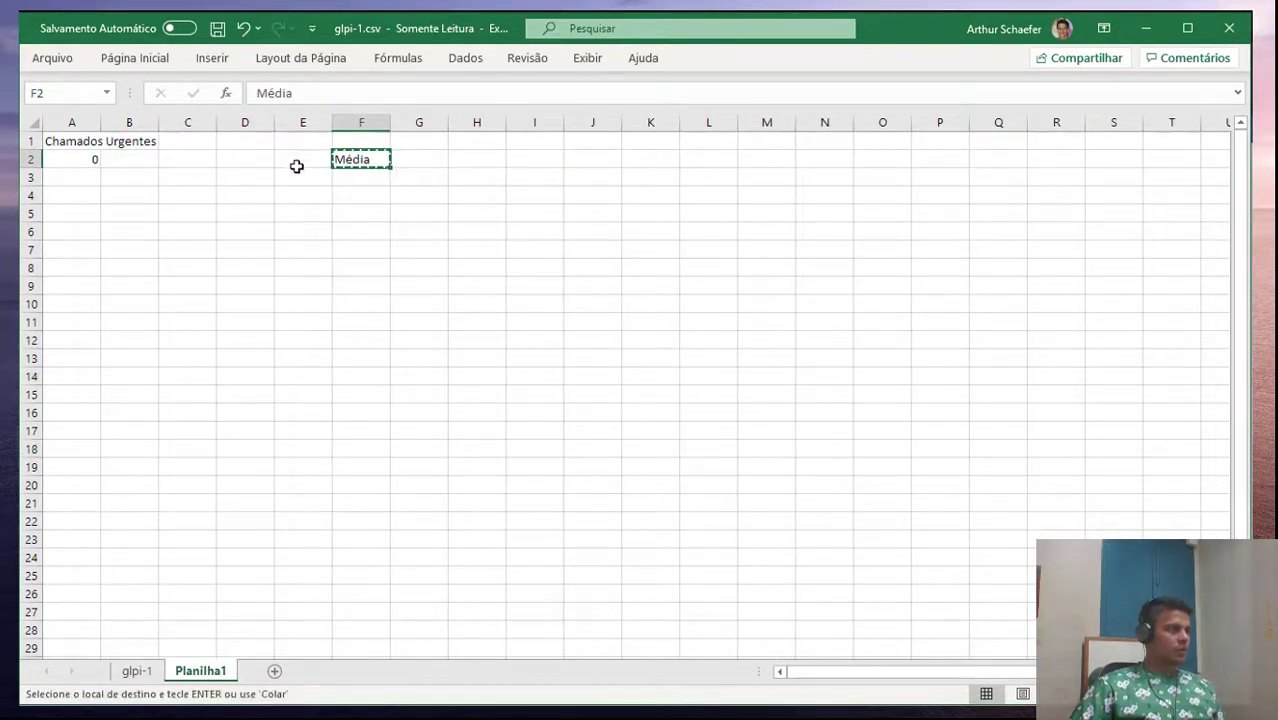
click(299, 164)
key(ctrl+v)
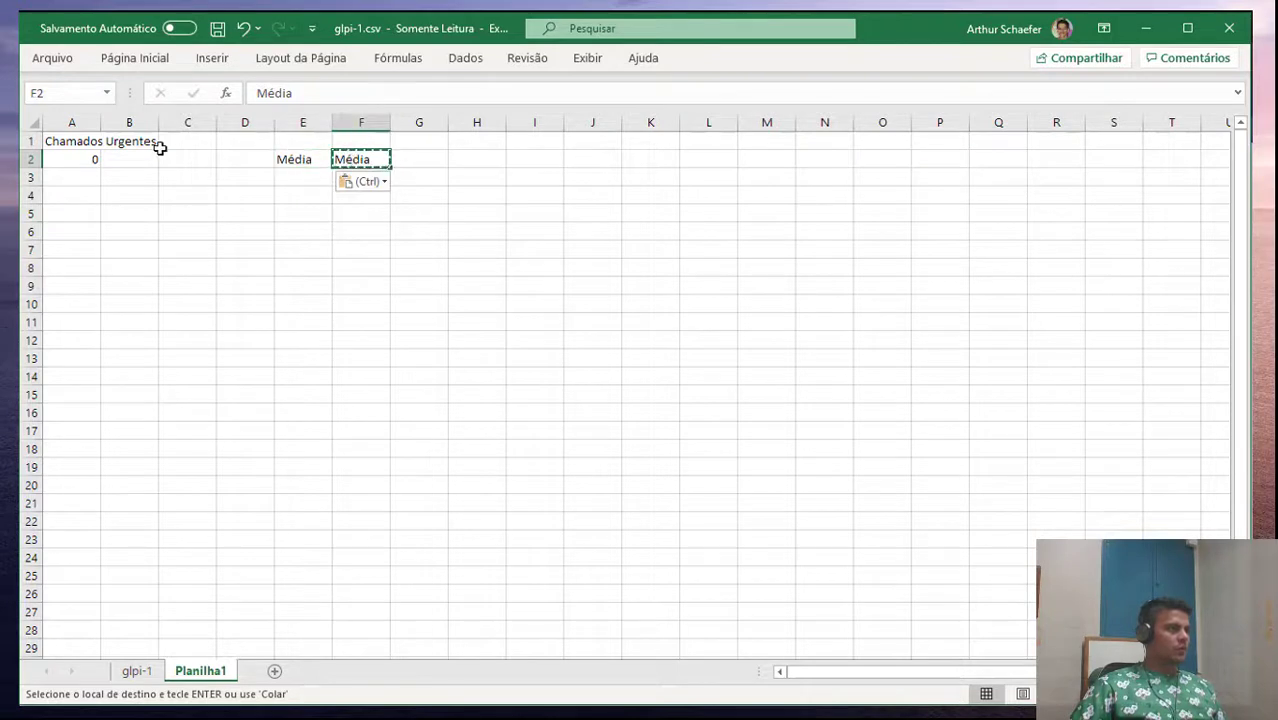
Try to change the function in cell A2's formula from SOMASE to conta.SE, keeping its arguments
click(94, 160)
click(491, 90)
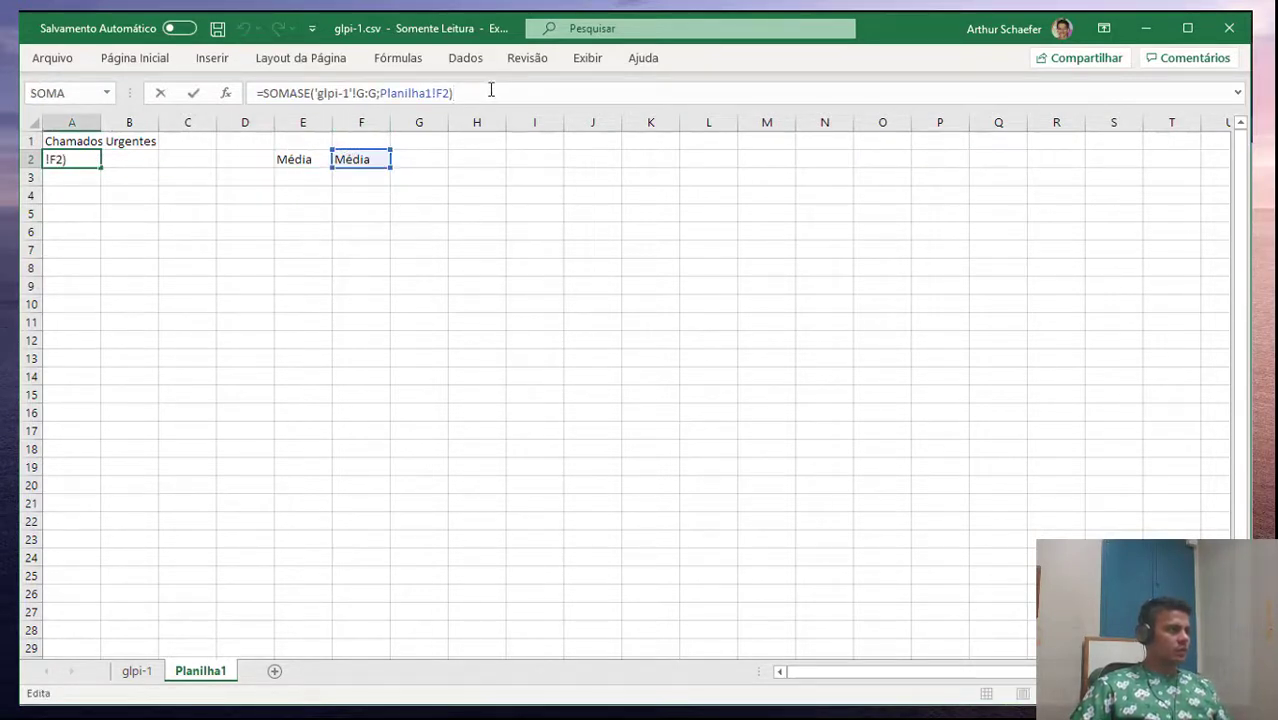
click(378, 91)
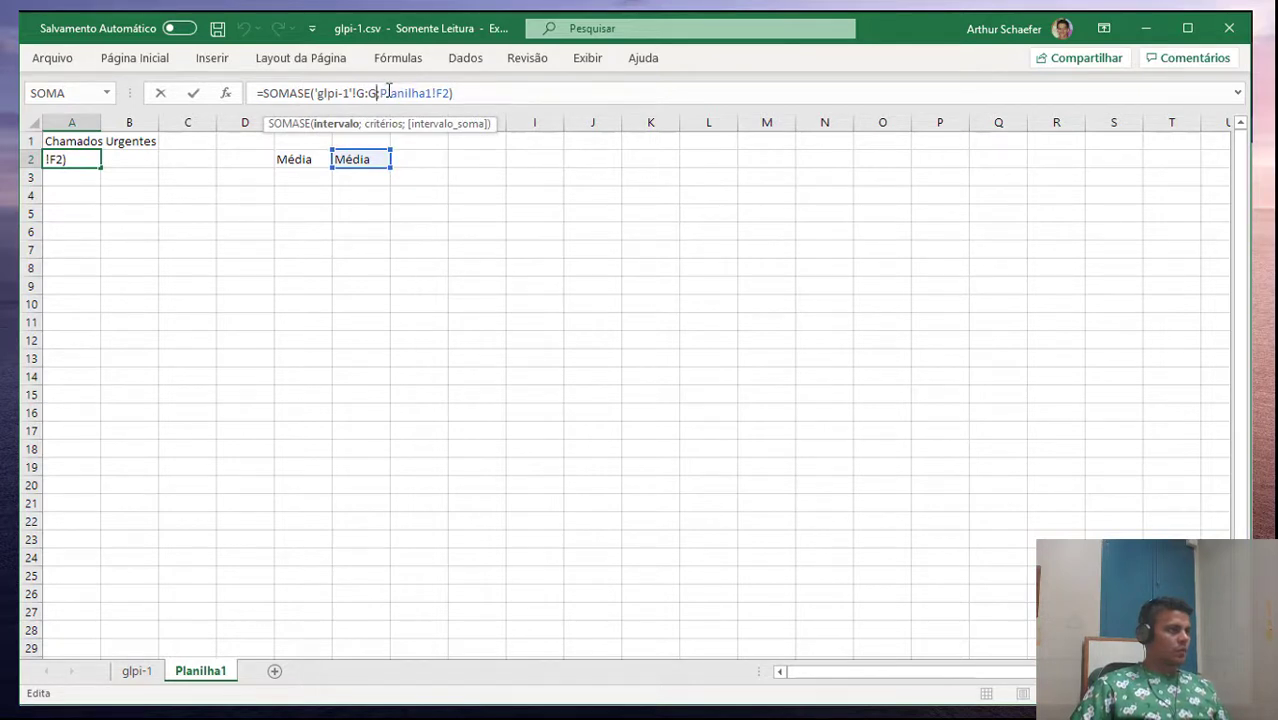
click(301, 92)
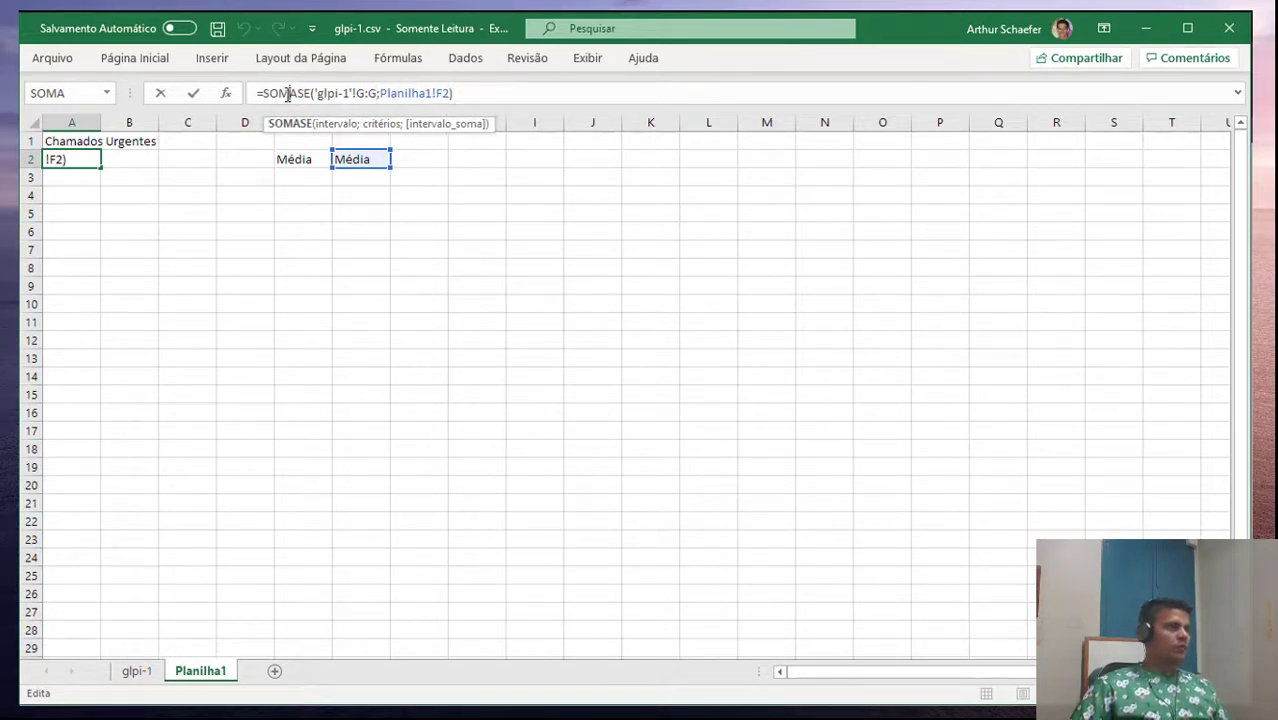
key(BackSpace)
key(BackSpace)
key(BackSpace)
key(BackSpace)
text(conta)
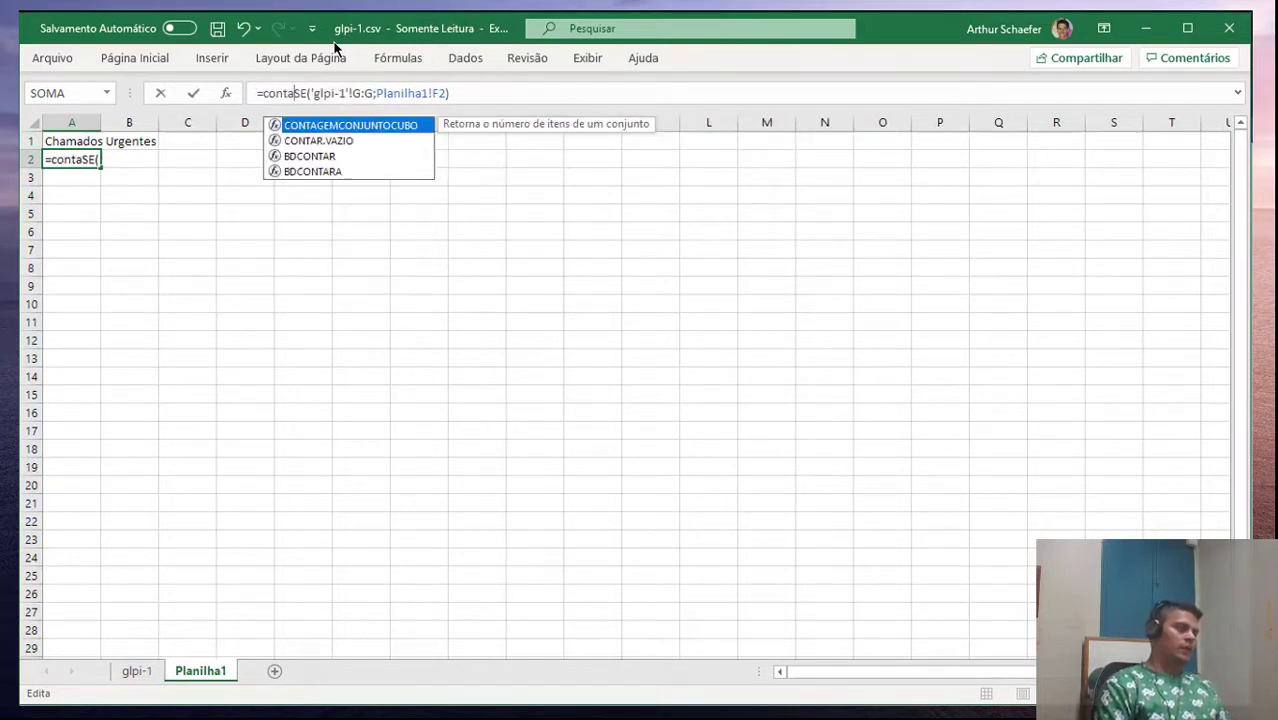
text(.)
key(Return)
key(Up)
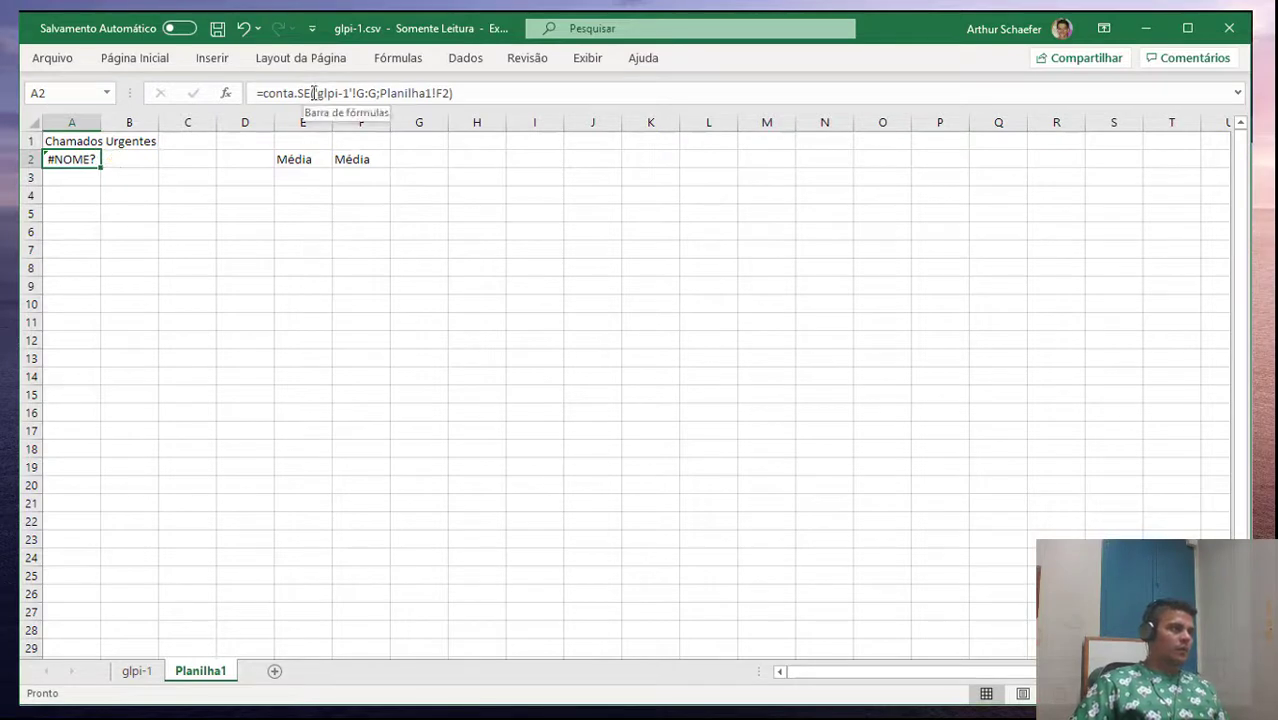
Rewrite the formula in cell A2 as =CONT.SE('glpi-1'!G:G;Planilha1!F2)
drag(316, 93, 511, 86)
key(BackSpace)
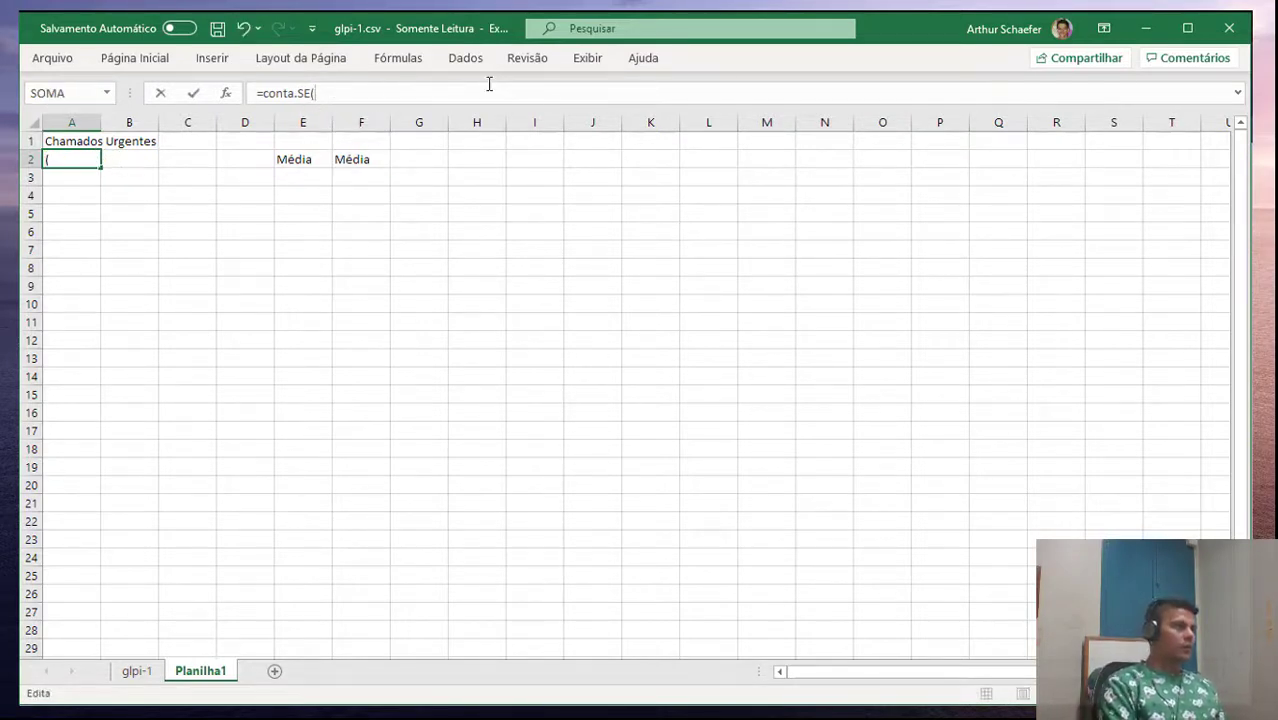
key(BackSpace)
key(shift+Home)
text(=CONT)
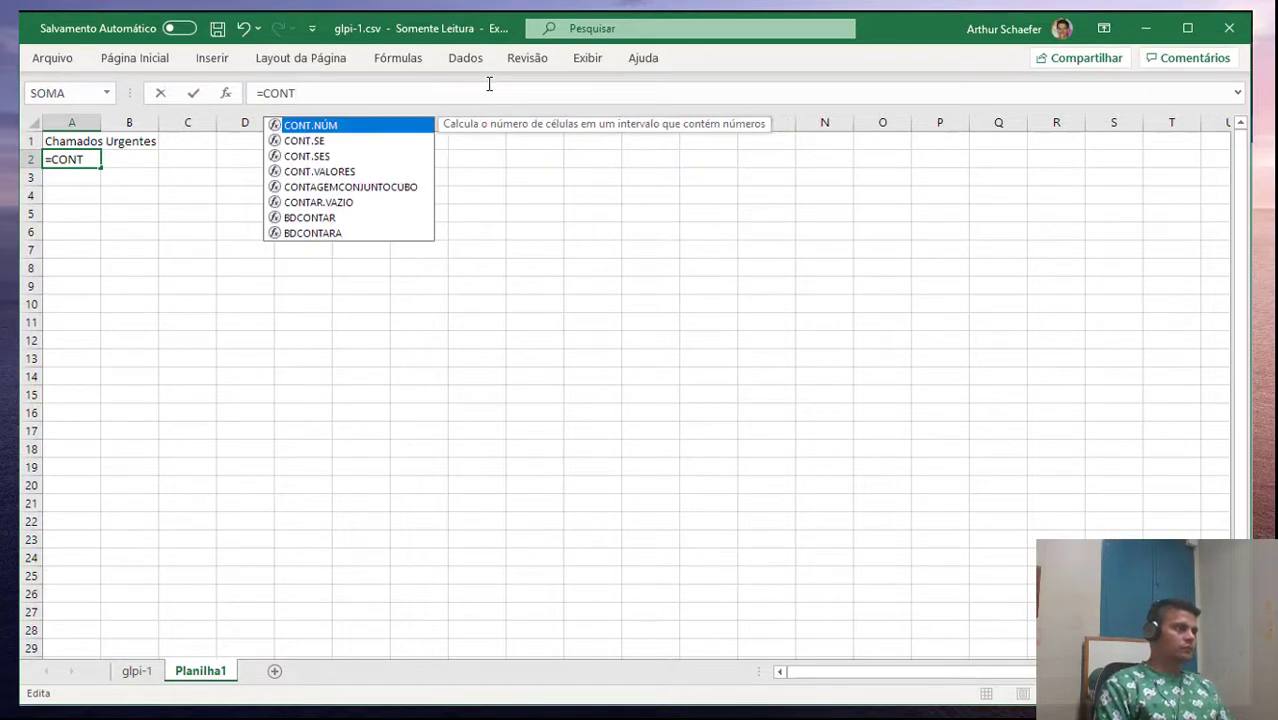
key(Down)
key(Return)
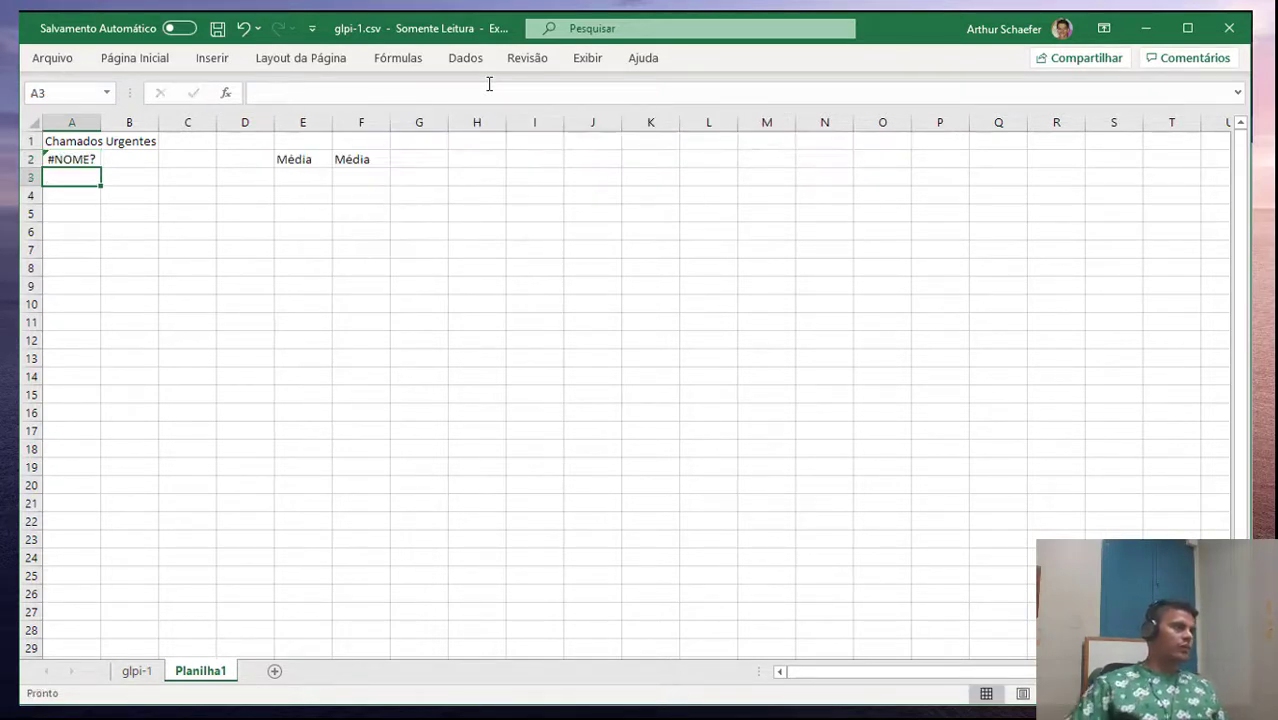
key(Up)
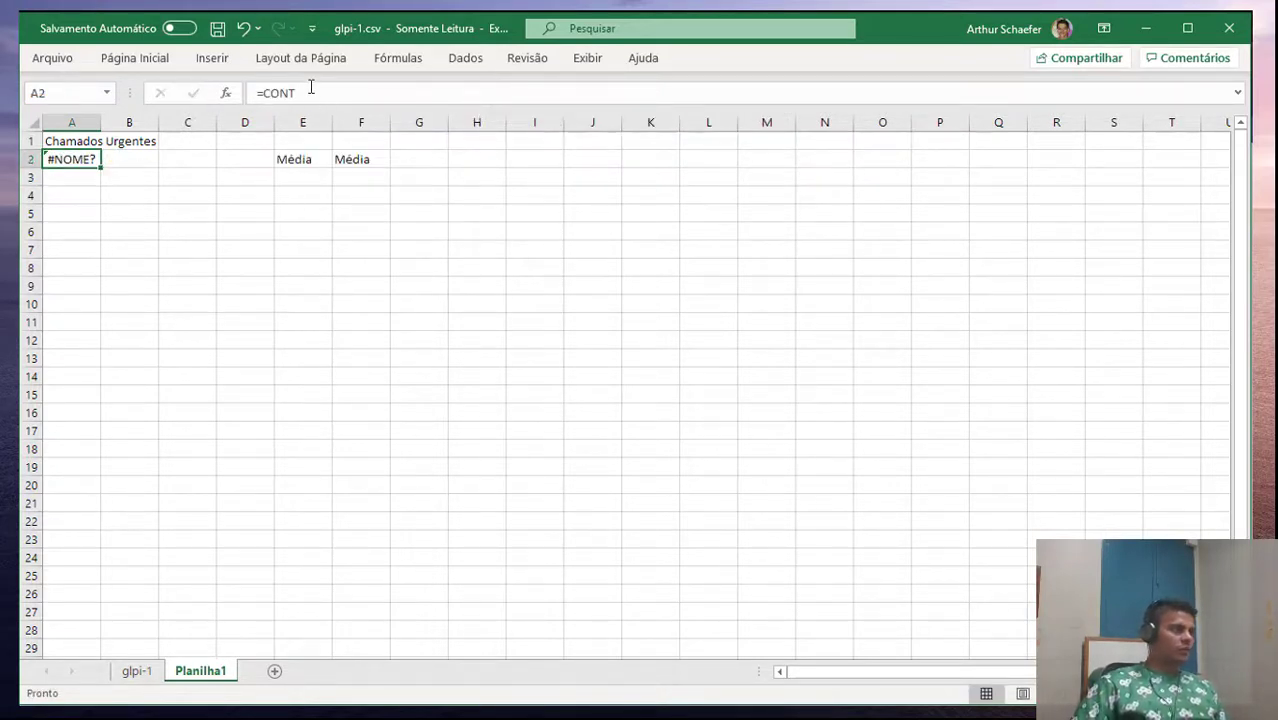
click(309, 91)
text(.SE()
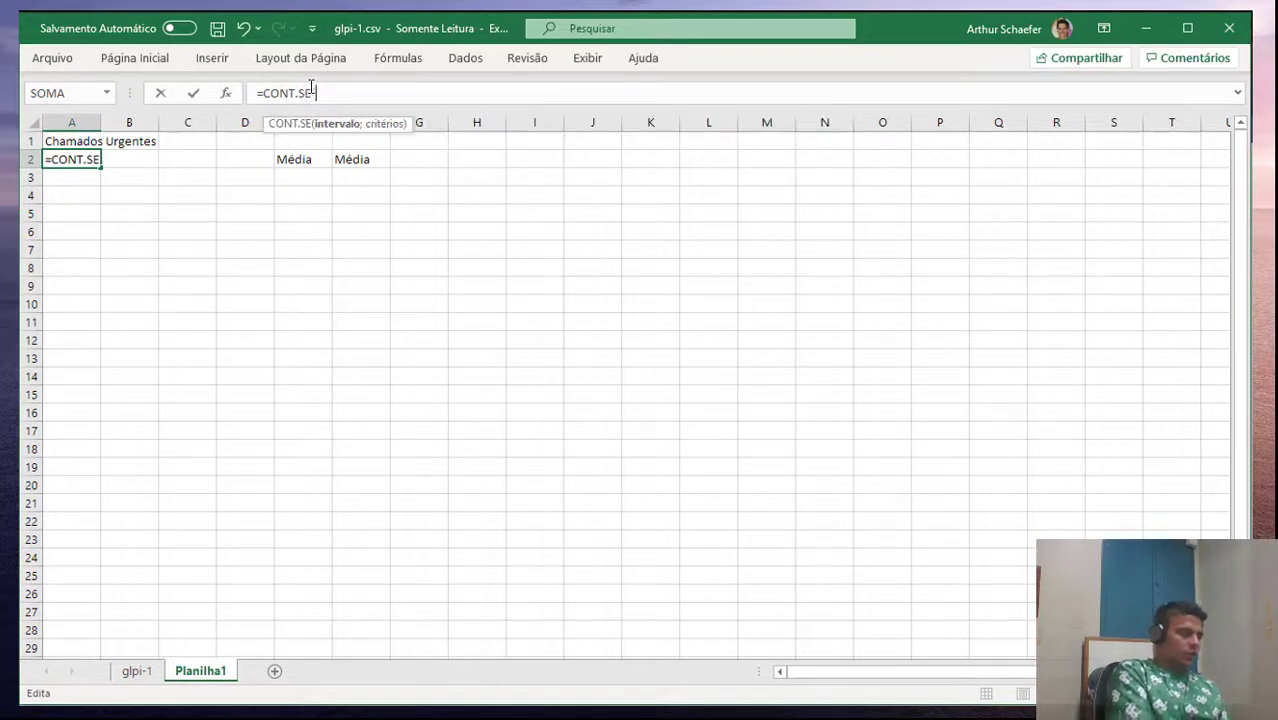
key(ctrl+v)
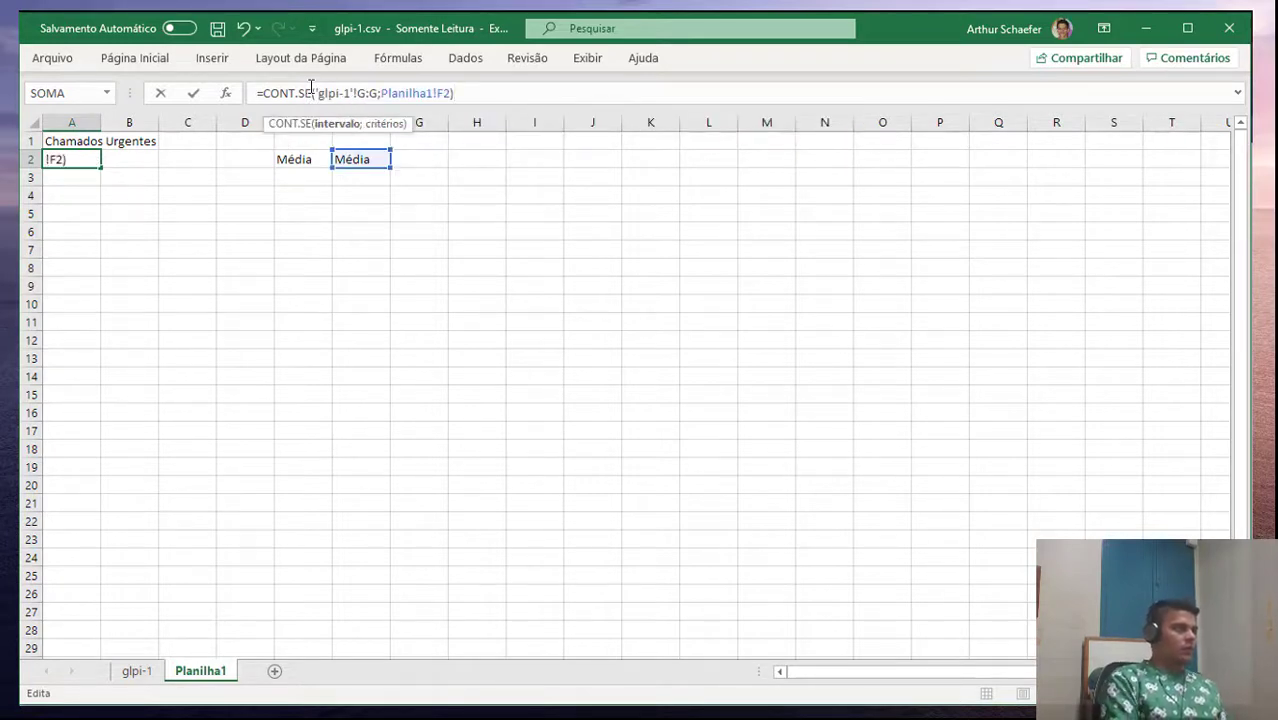
key(Return)
Replace the heading in cell A1 with "cHAMADOS por prioridade"
click(89, 137)
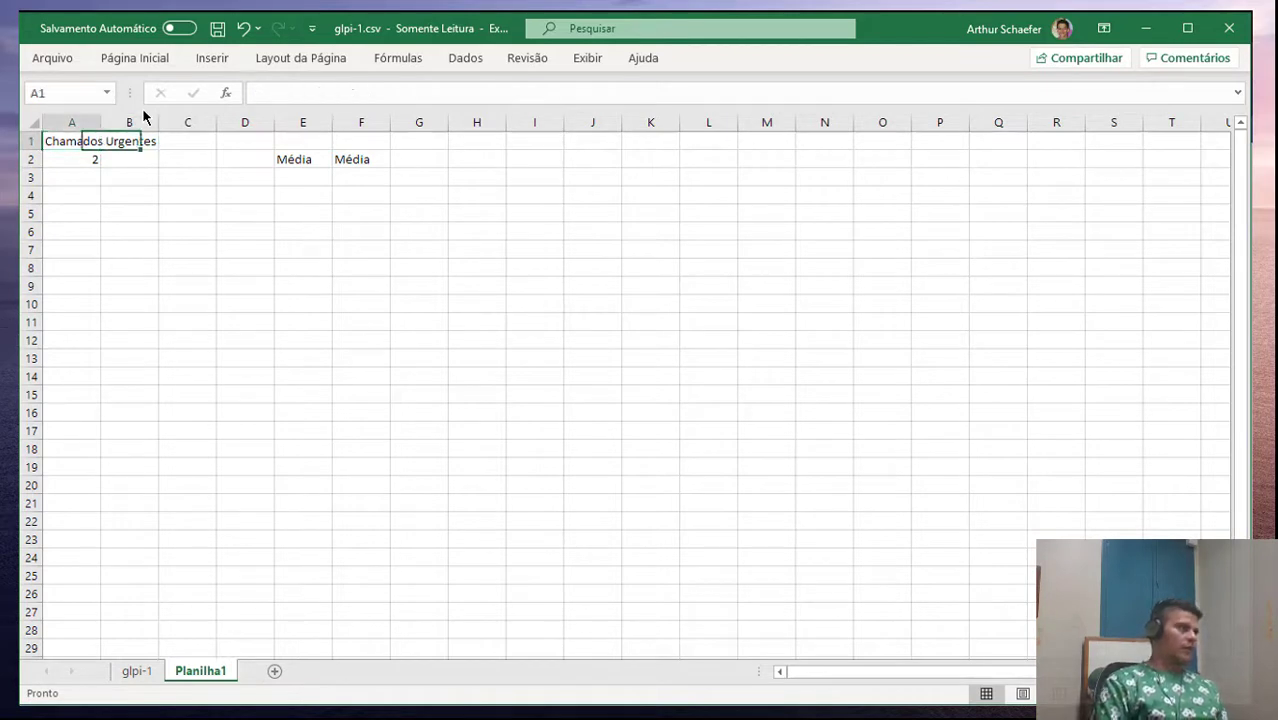
text(cHAMADOS)
key(BackSpace)
key(BackSpace)
key(BackSpace)
key(BackSpace)
key(BackSpace)
key(BackSpace)
key(BackSpace)
key(BackSpace)
key(BackSpace)
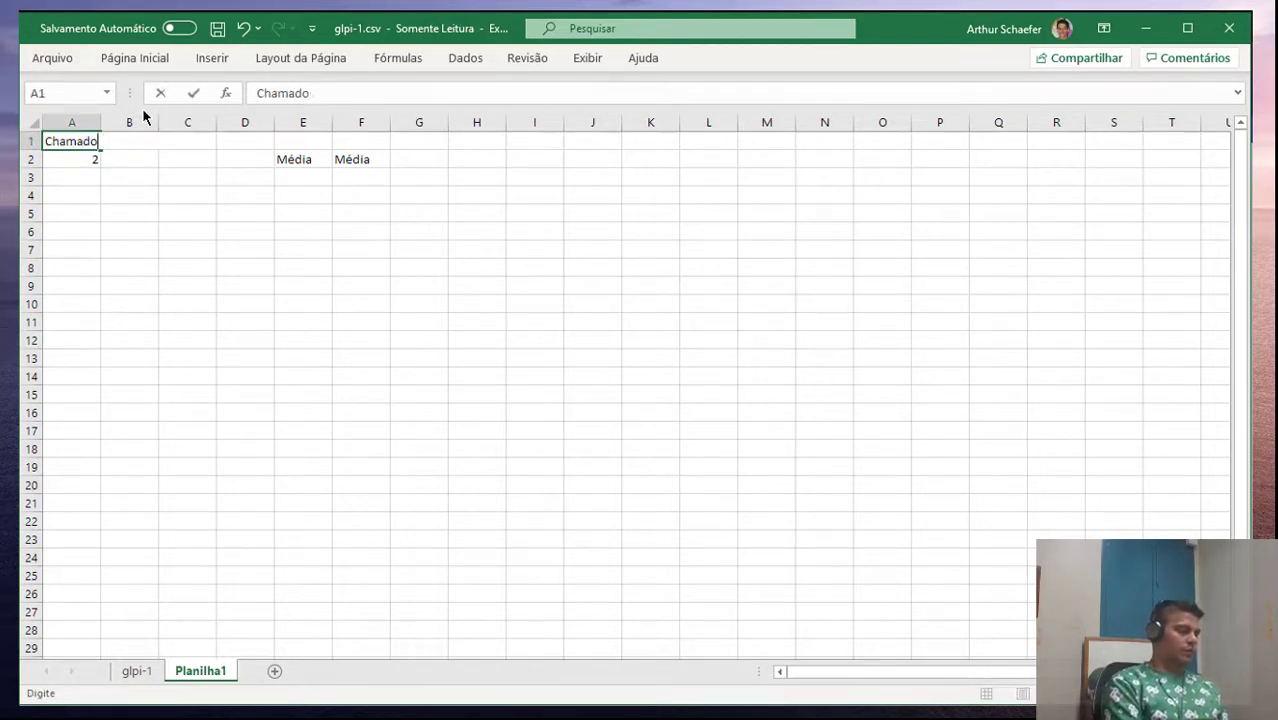
text(c)
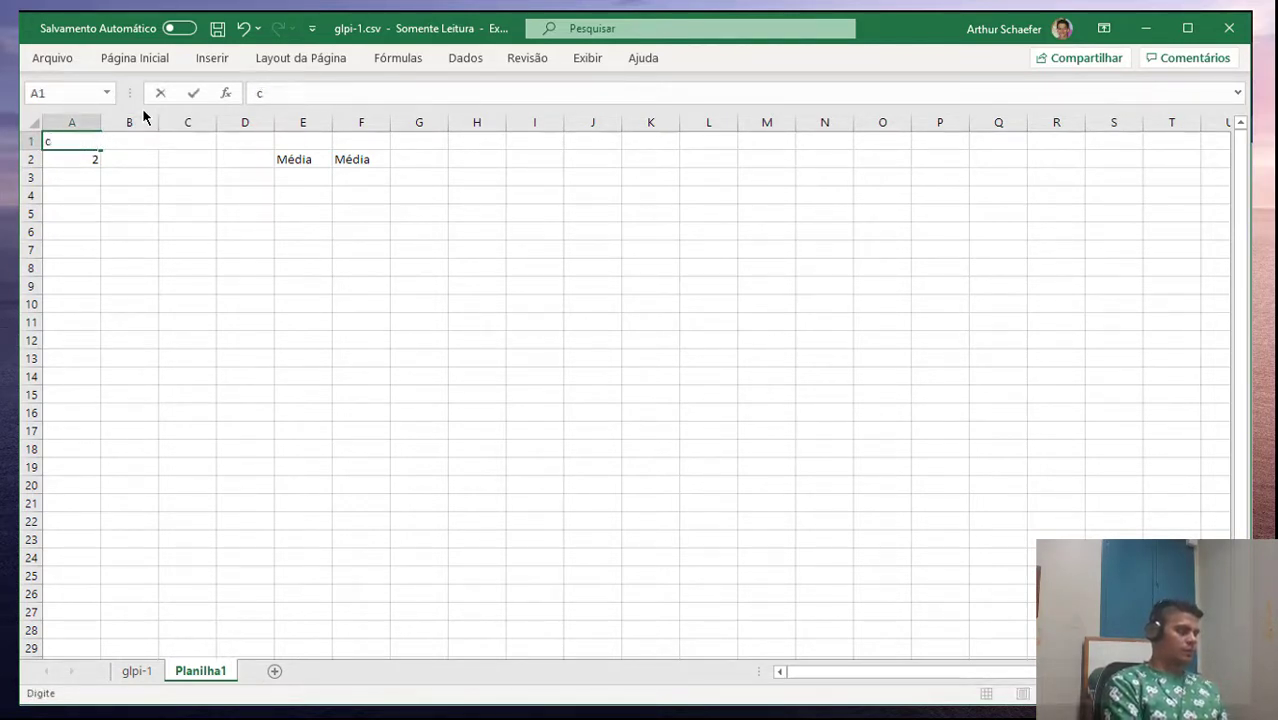
text(HAMADOS por )
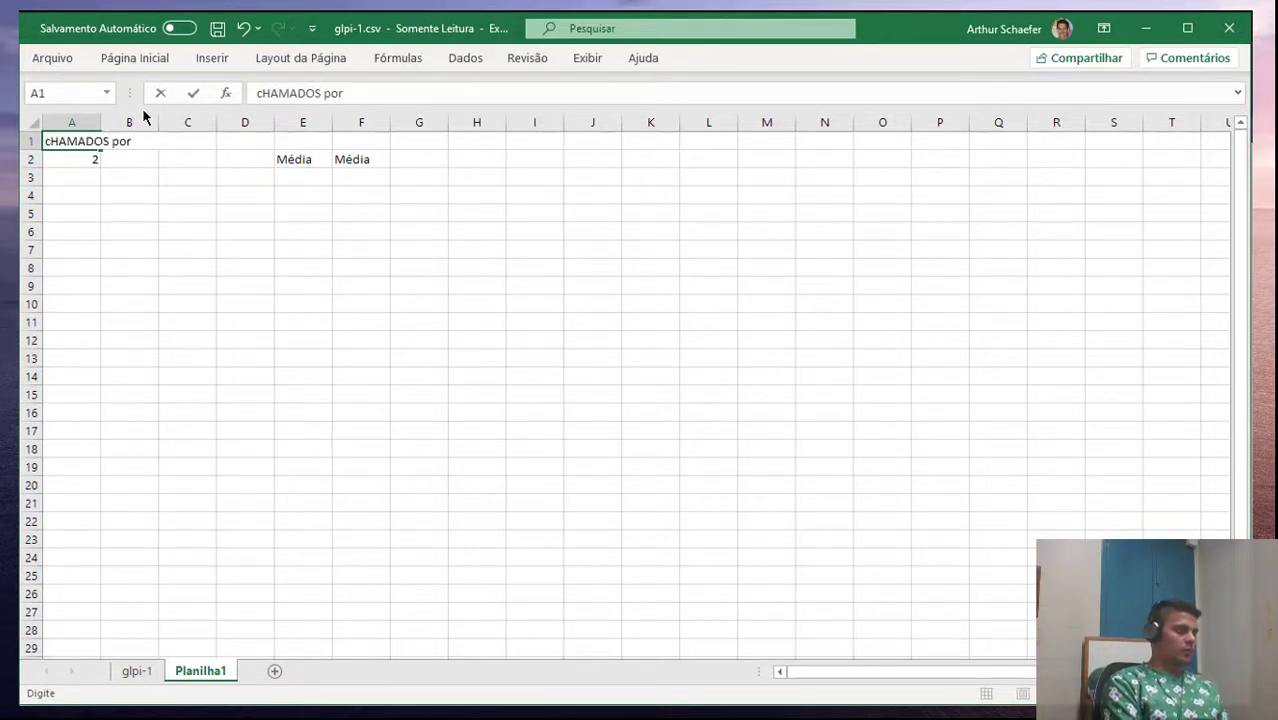
text(pririgade)
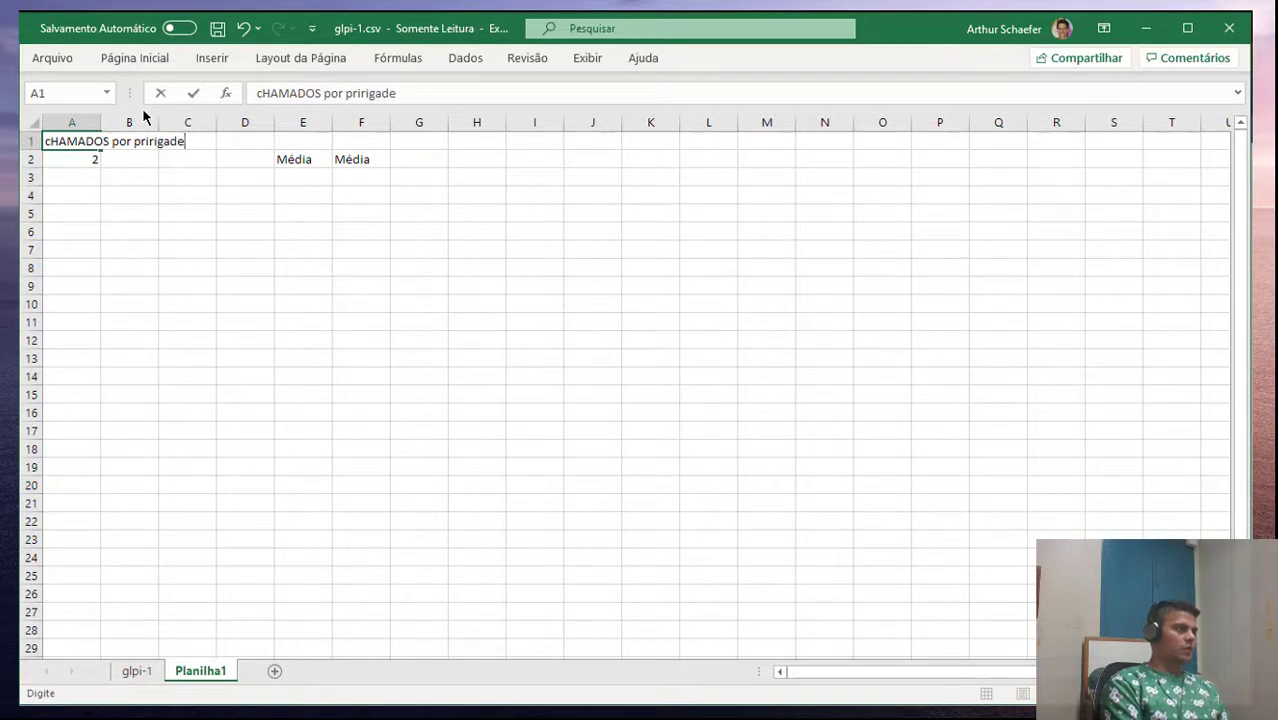
key(BackSpace)
key(BackSpace)
key(BackSpace)
key(BackSpace)
key(BackSpace)
text(oridade)
key(Return)
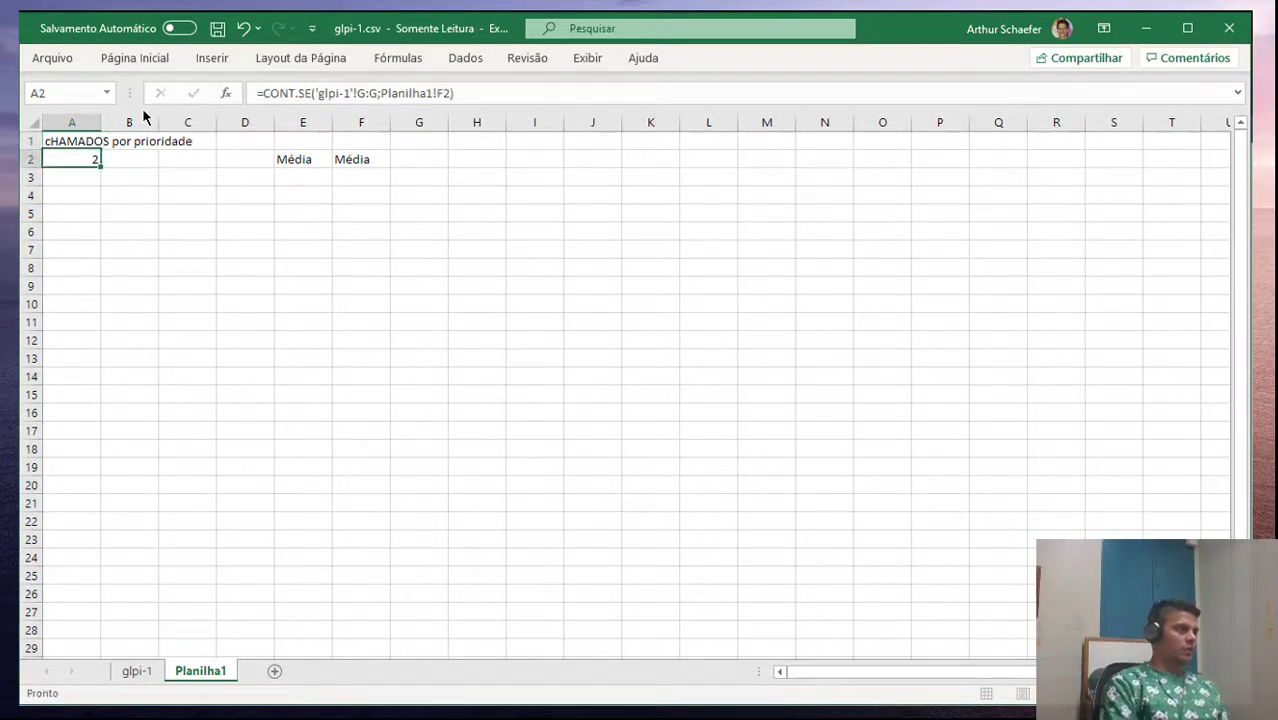
Clear the duplicate "Média" in cell E2 and move the criterion from F2 to B2, beside the count formula
click(130, 173)
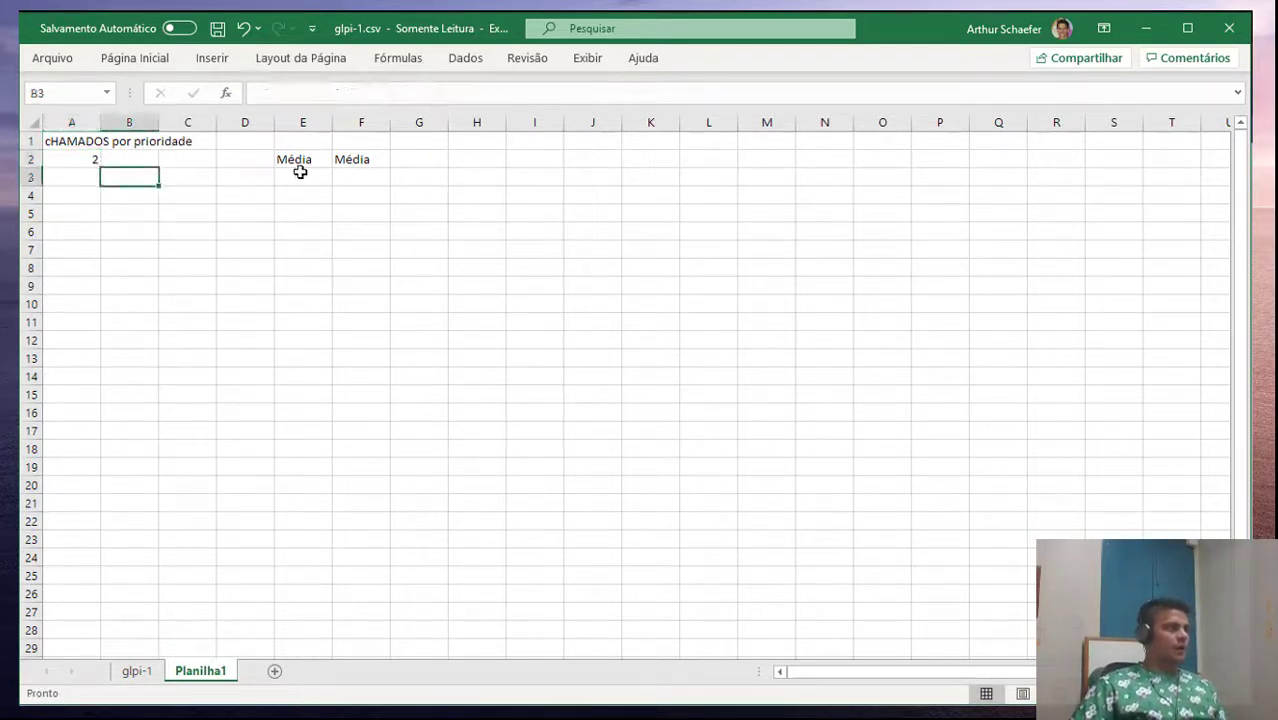
click(293, 161)
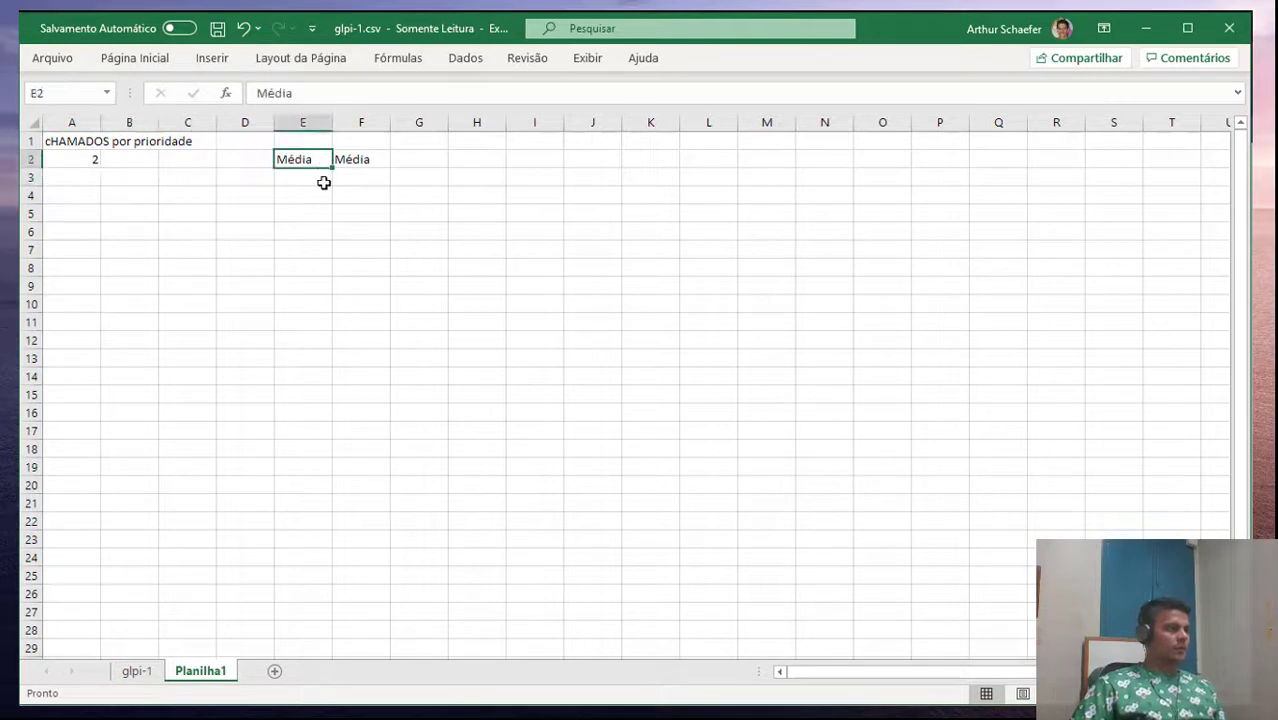
key(Delete)
click(365, 160)
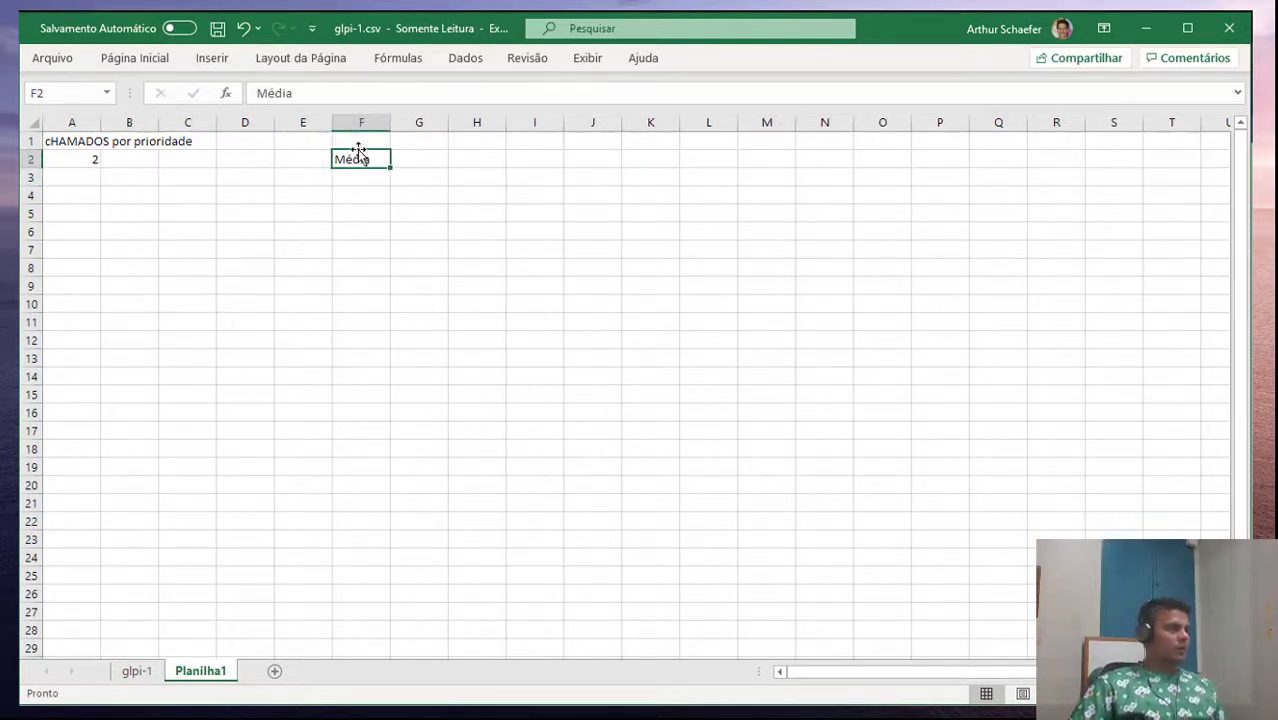
drag(357, 150, 128, 172)
click(130, 193)
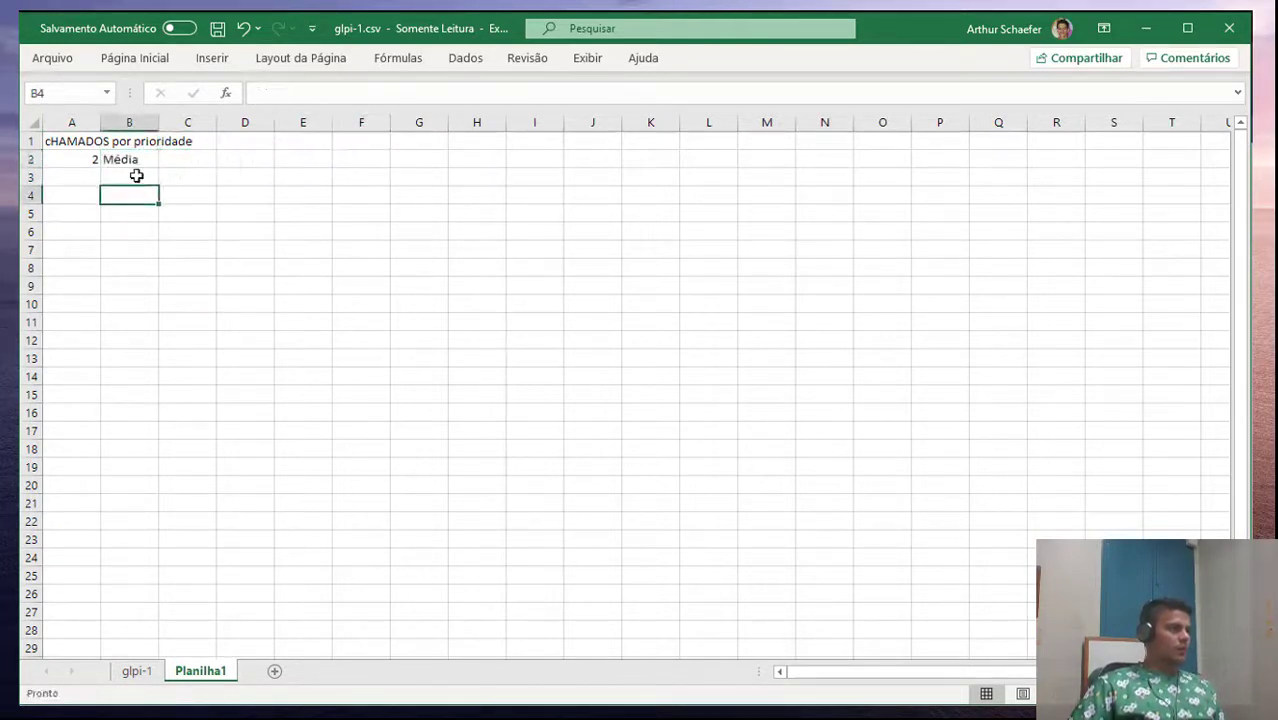
click(67, 161)
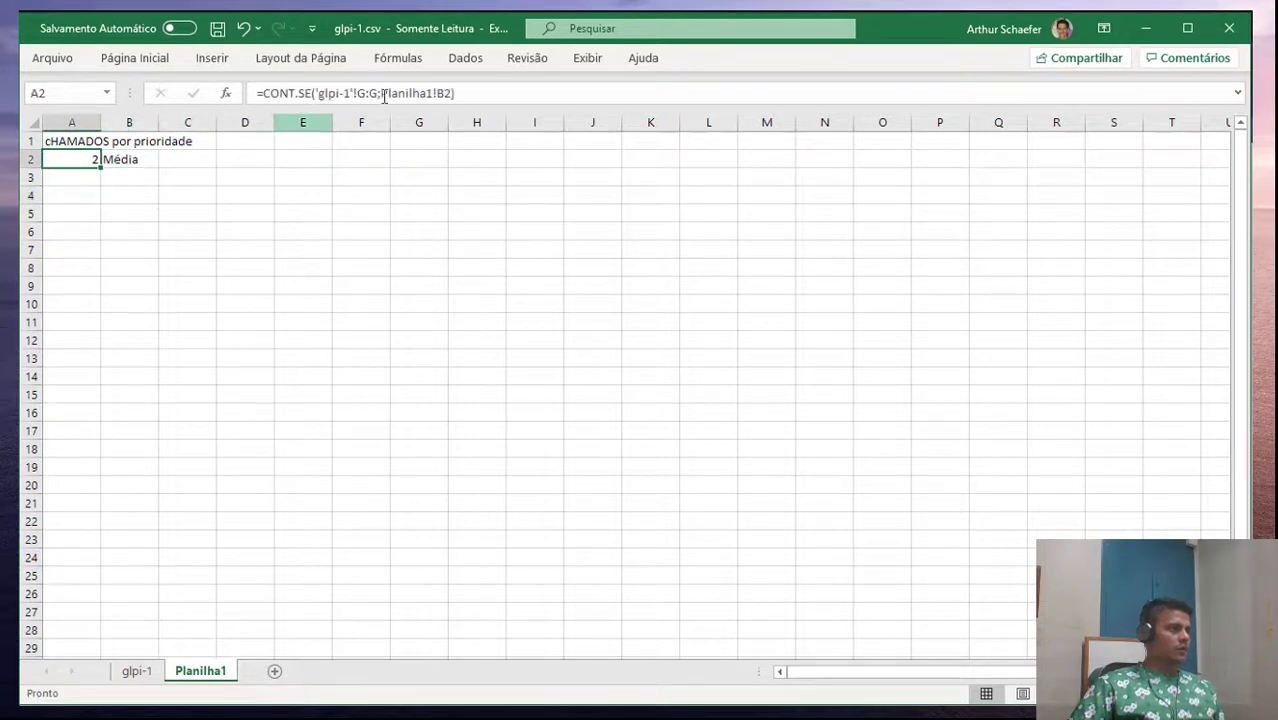
Enter the priorities "Baixa" in cell B3 and "Alta" in cell B4
click(146, 177)
text(B)
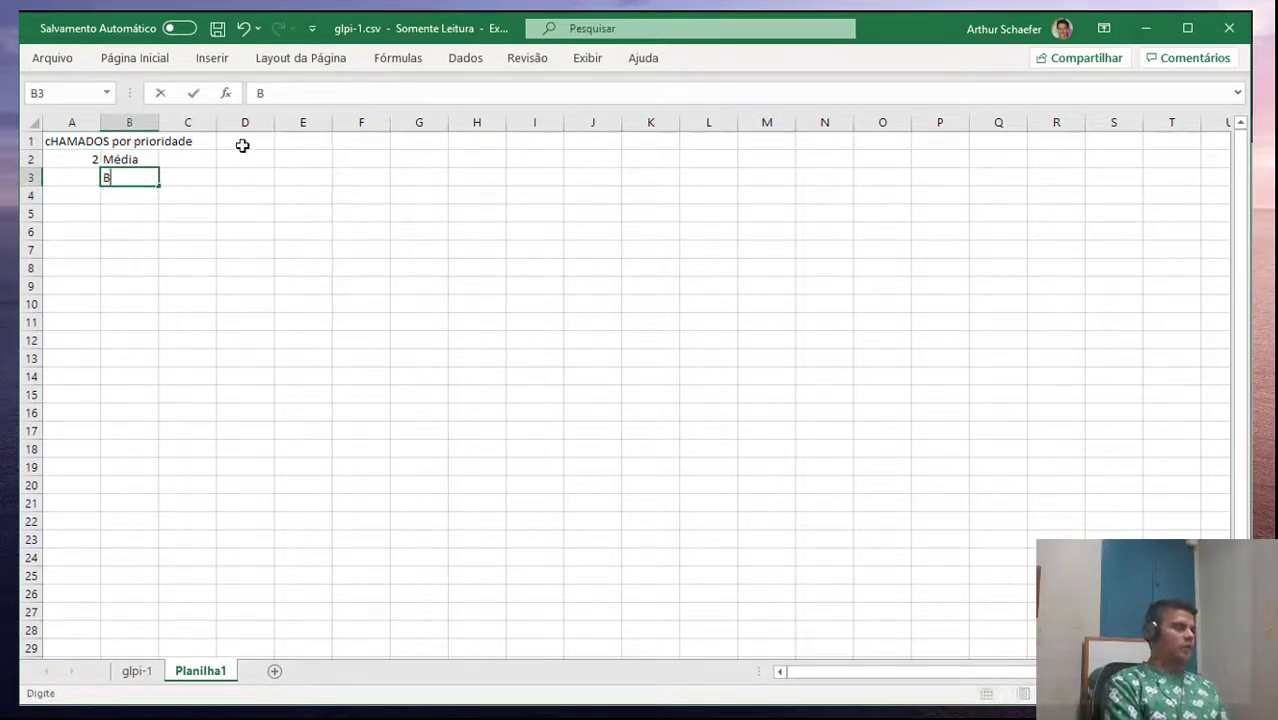
text(Vixa)
key(Return)
text(Alta)
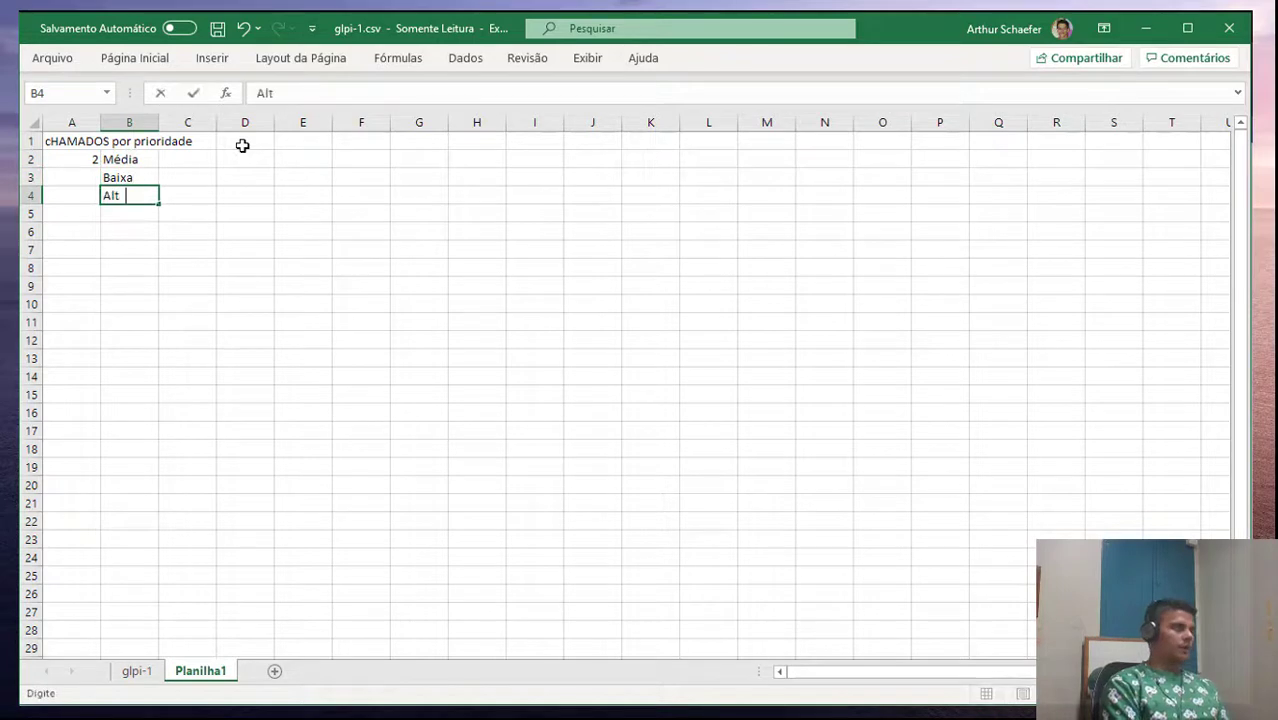
key(Return)
Examine the ticket columns on sheet glpi-1 against the priority summary on Planilha1
click(137, 671)
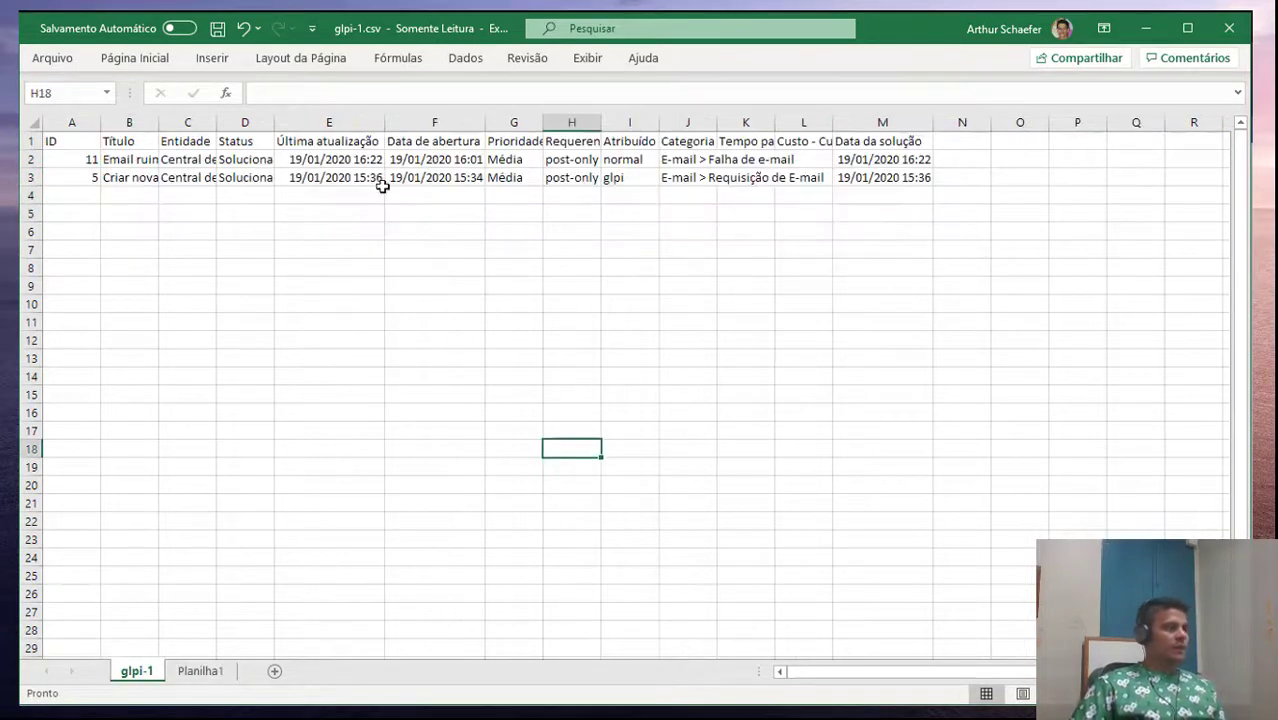
click(200, 671)
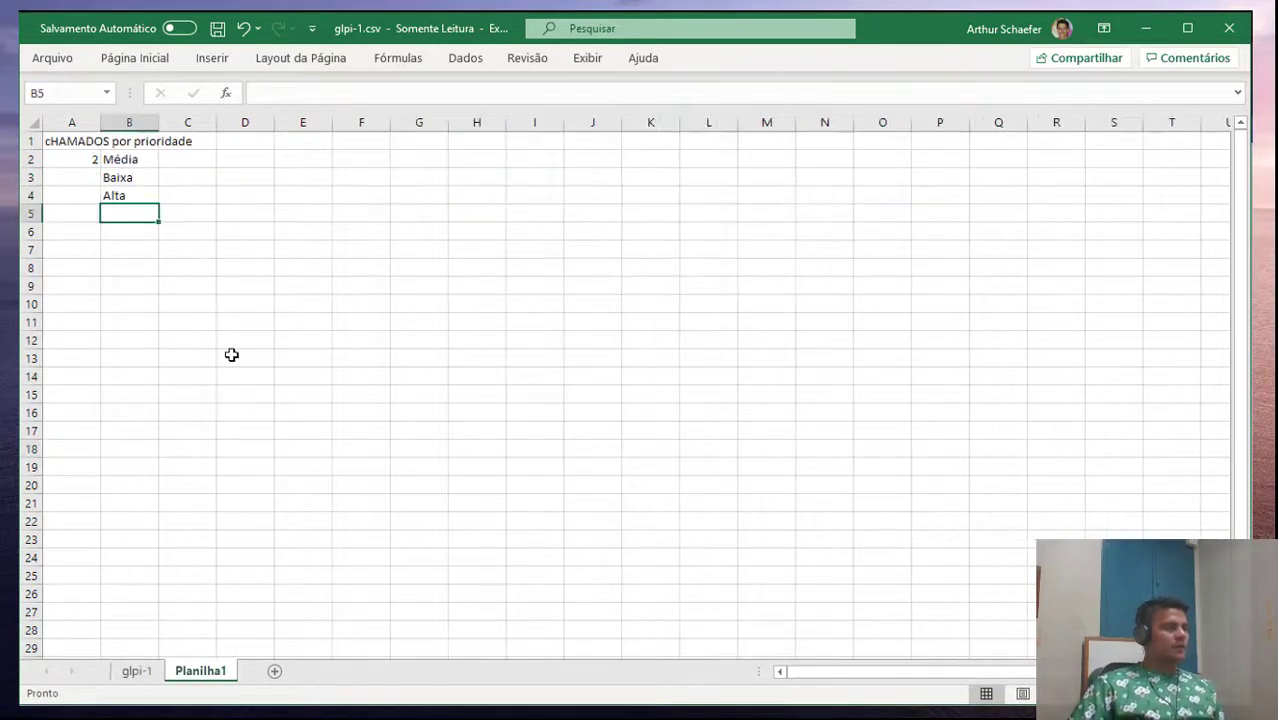
click(268, 229)
key(Right)
key(Right)
key(Right)
key(Right)
key(Right)
key(Right)
key(Right)
key(Down)
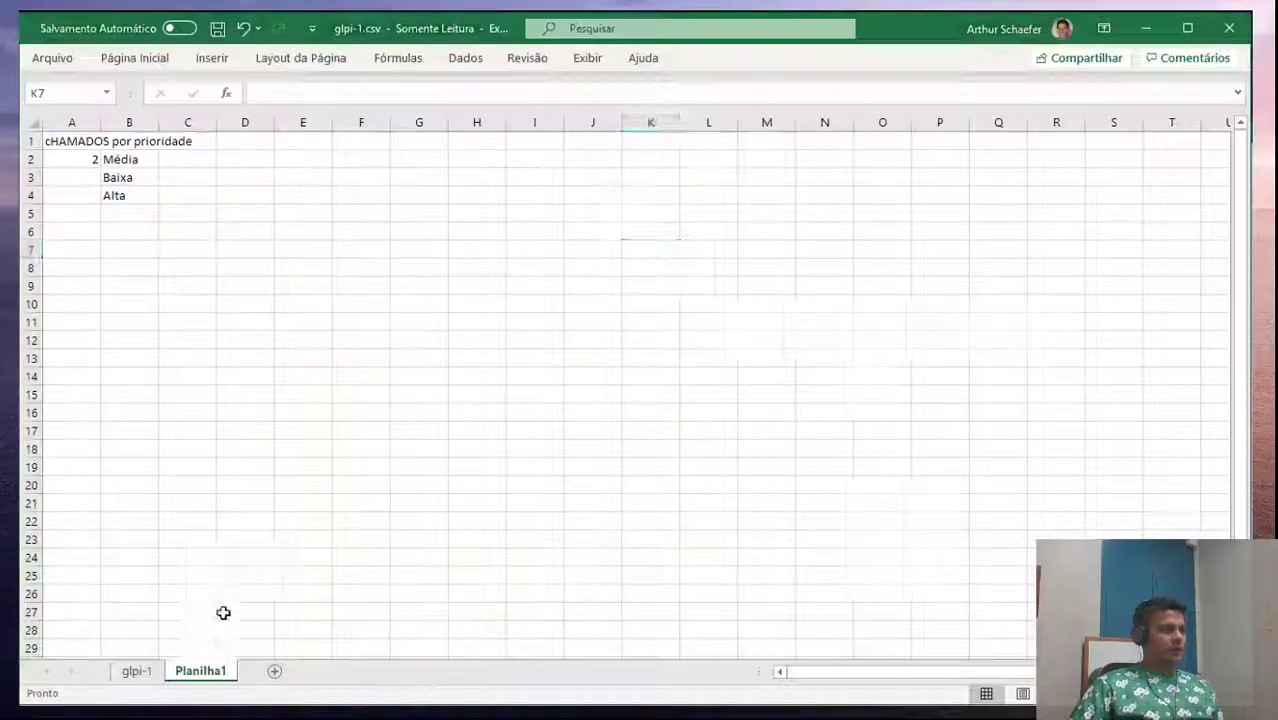
click(145, 670)
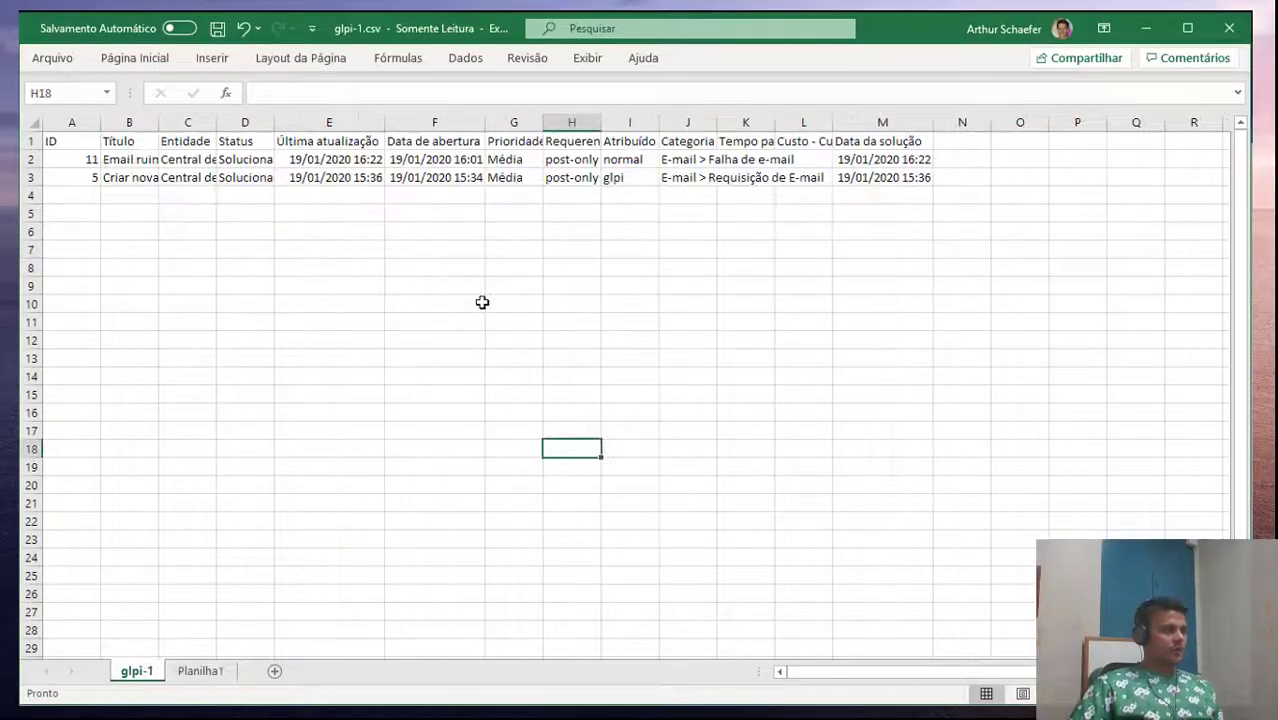
Replace the heading in cell A1 of Planilha1 with "Chamados por Entidade"
click(190, 675)
click(72, 141)
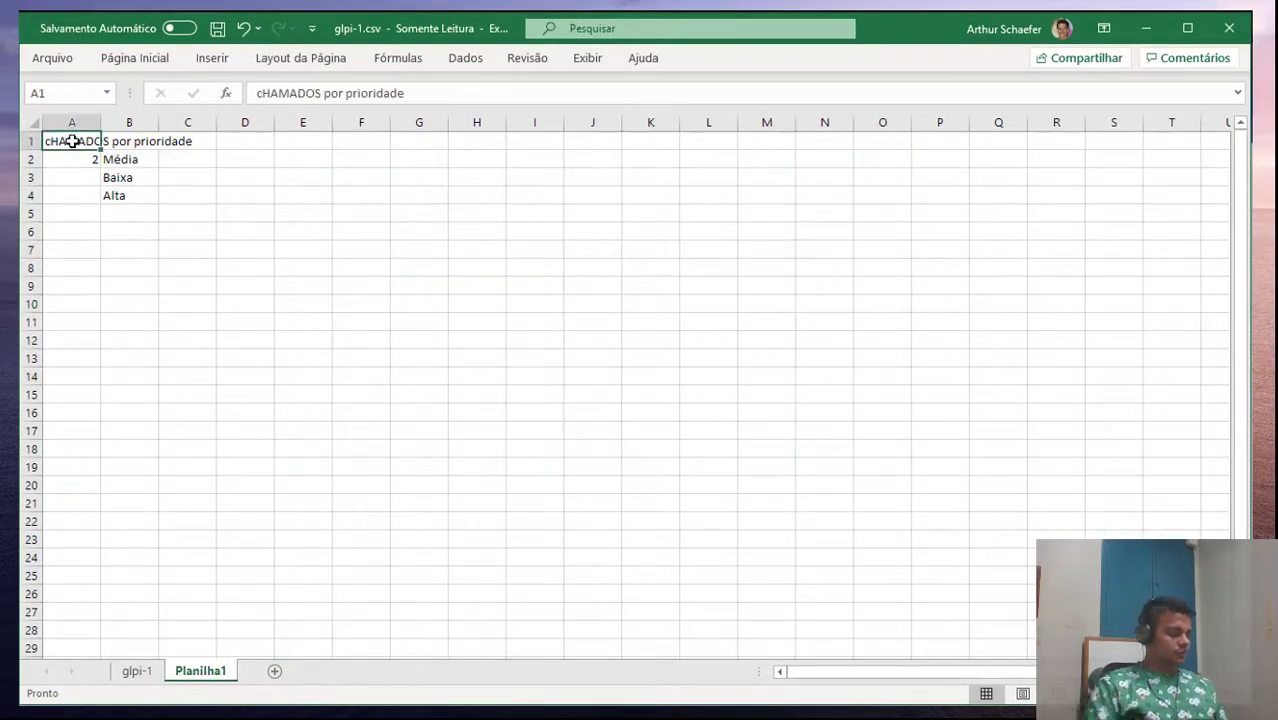
text(chamados po)
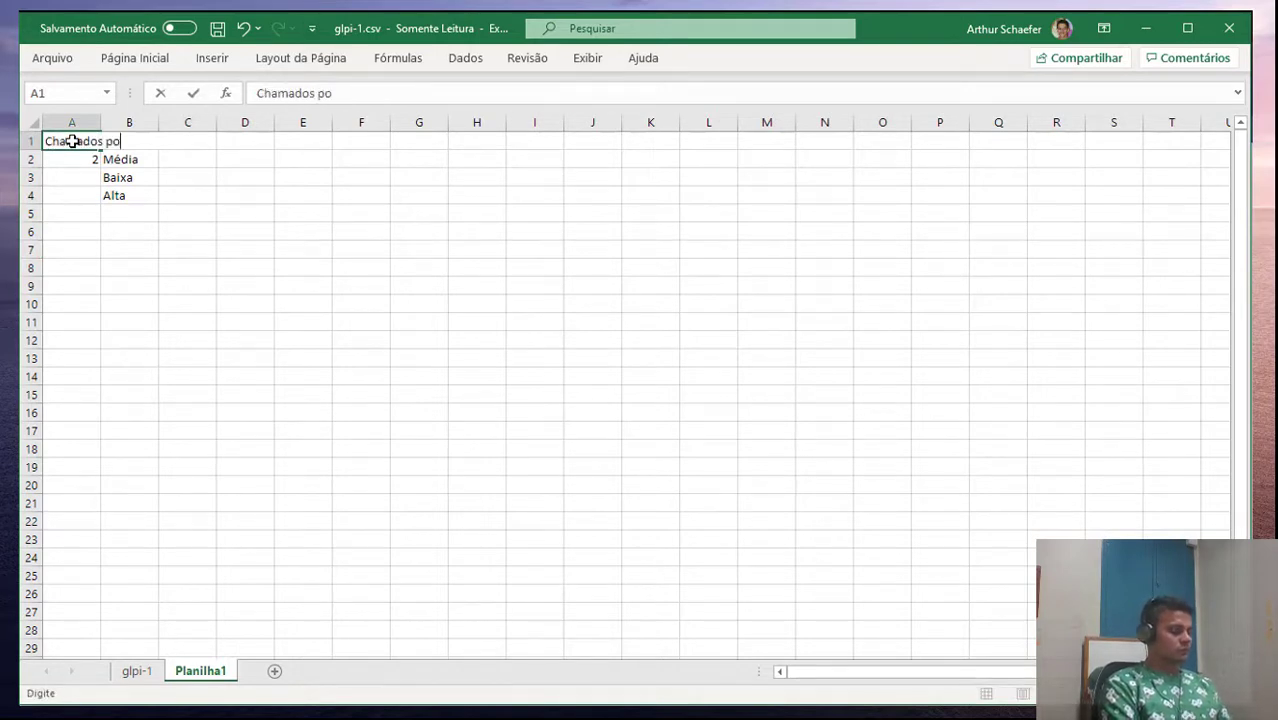
text(r Entidade)
key(Return)
key(Down)
key(Down)
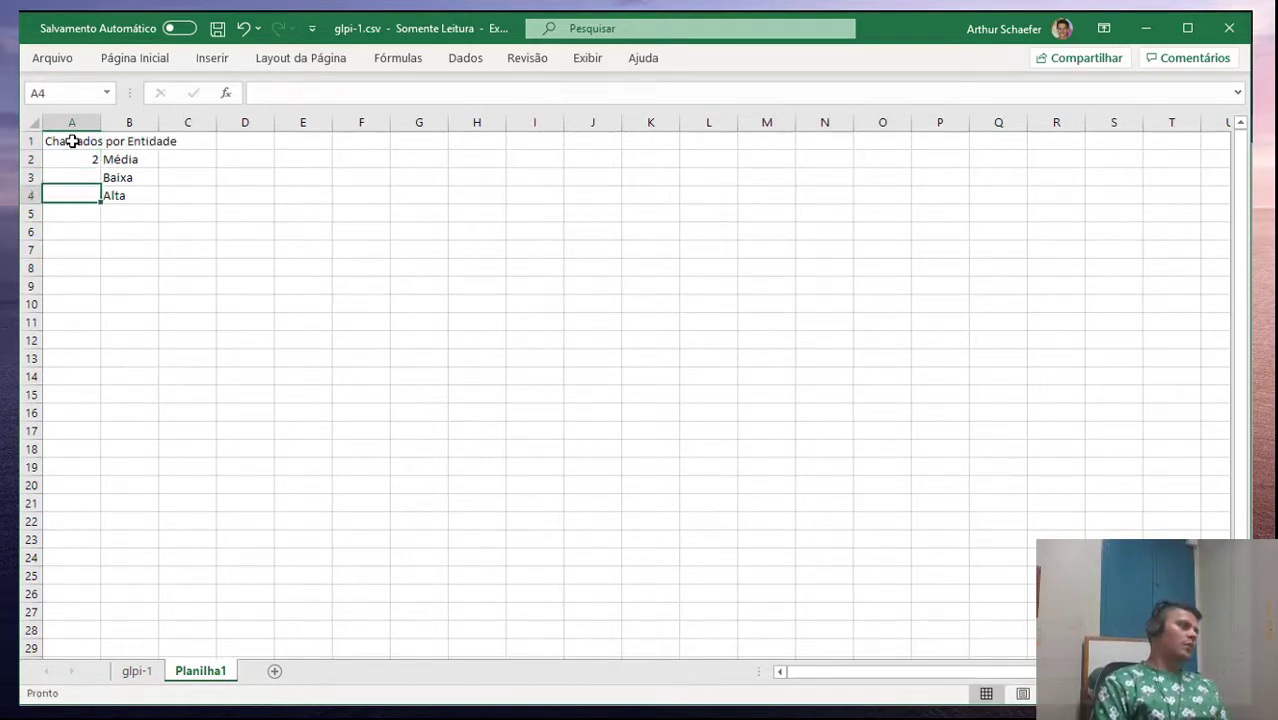
Change the heading in cell A1 of Planilha1 to "Chamados por Prioridade"
key(Right)
click(72, 141)
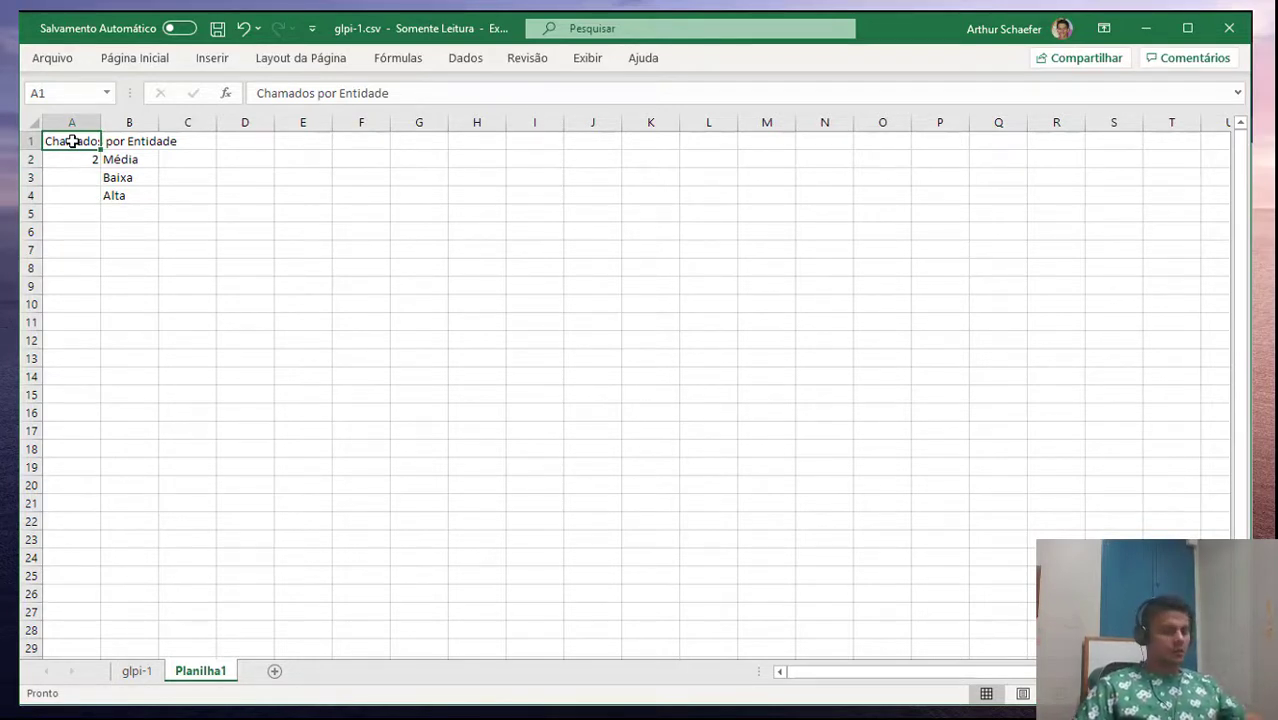
key(Down)
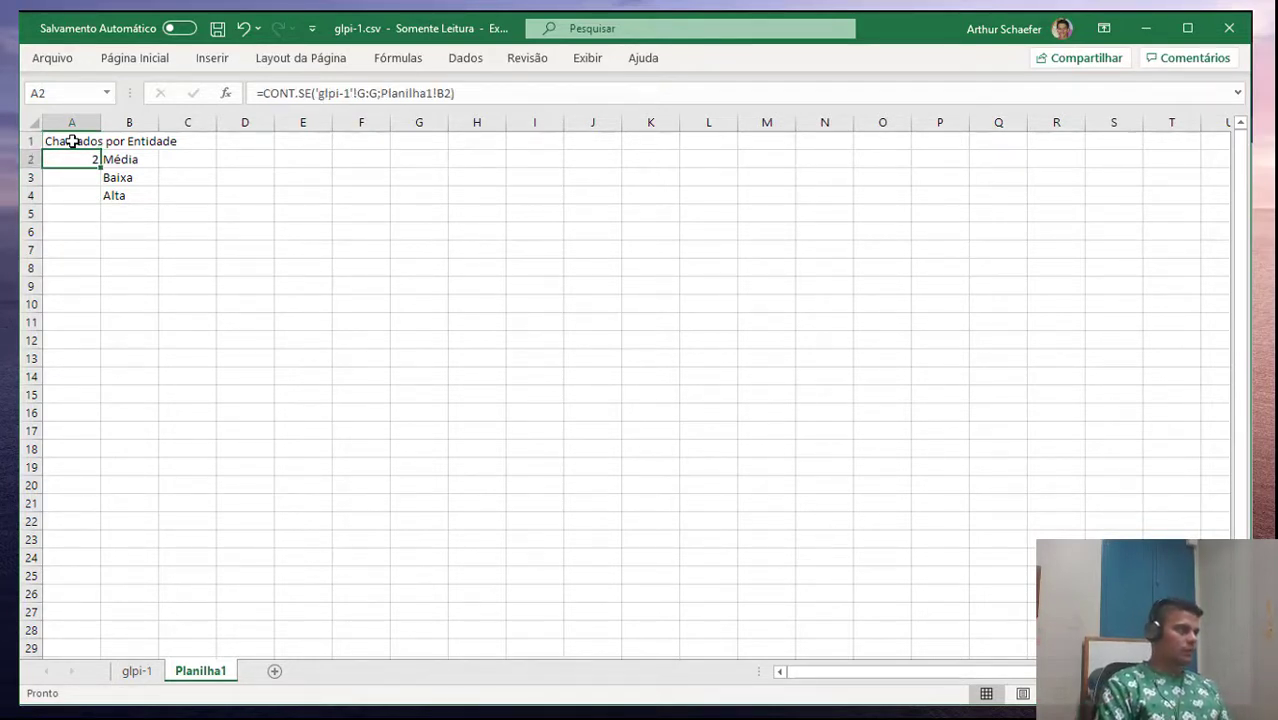
key(Up)
click(343, 93)
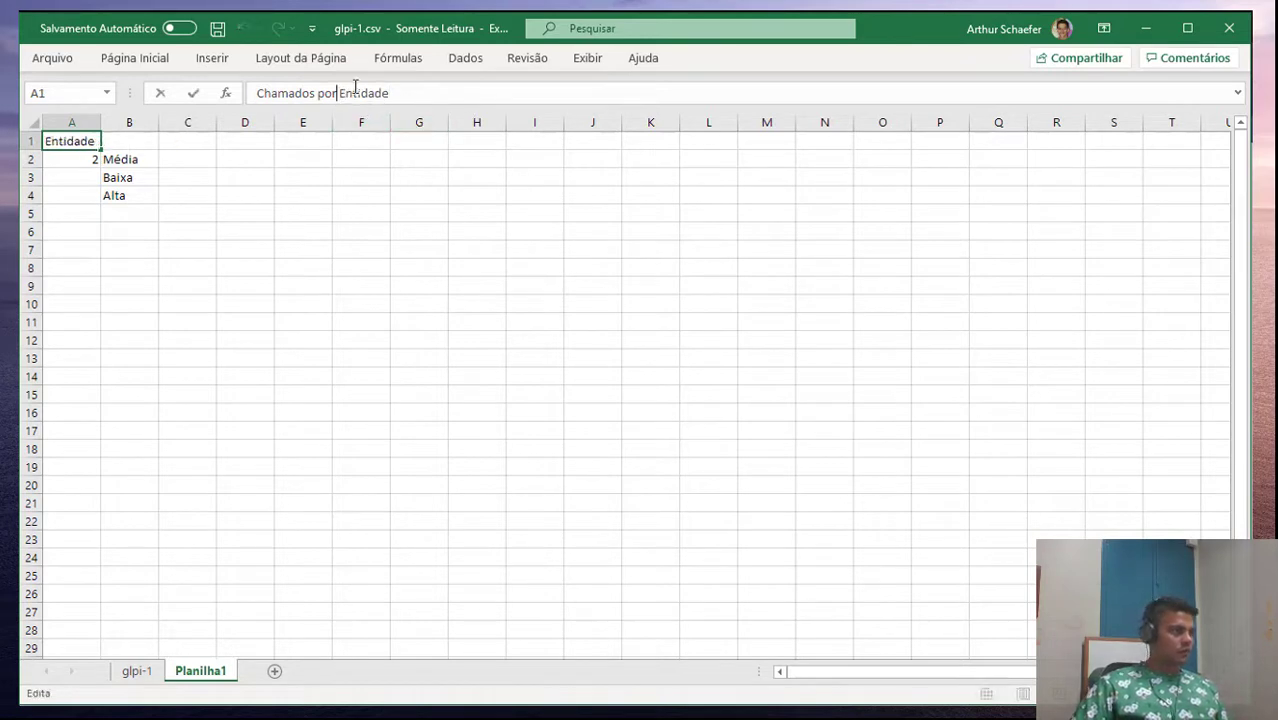
double_click(352, 93)
text(Prioridade)
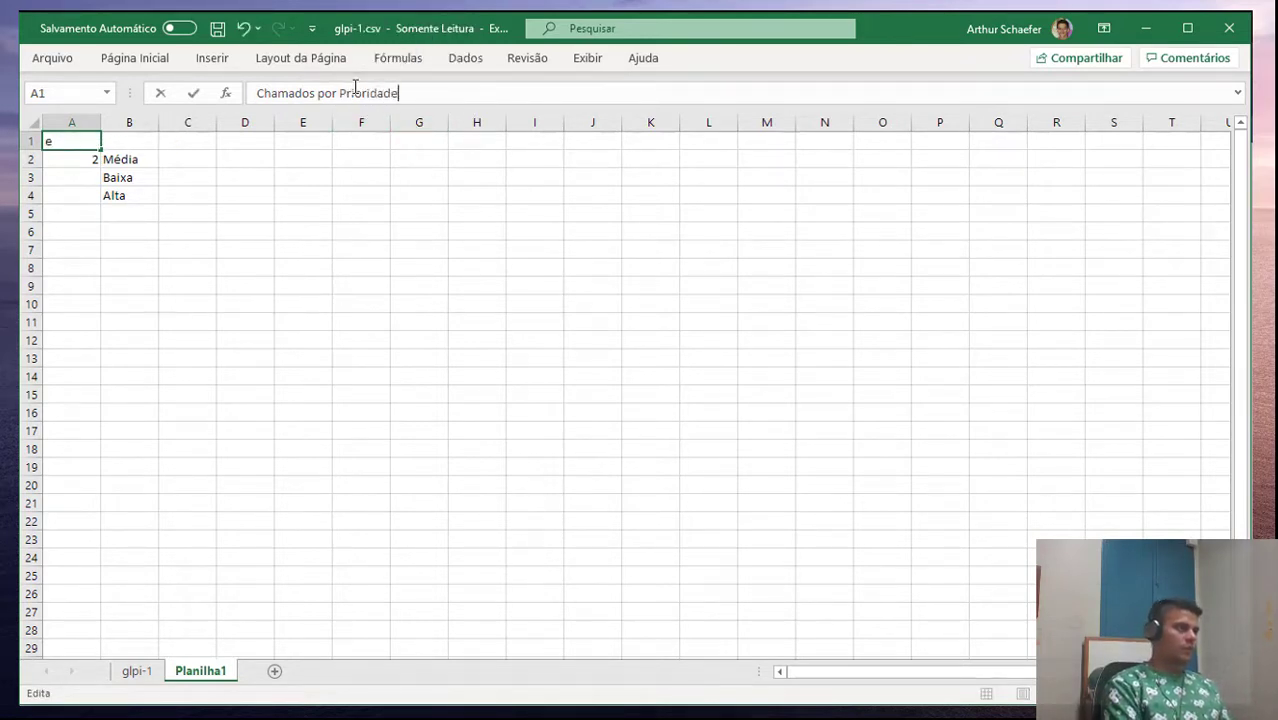
key(Return)
click(83, 210)
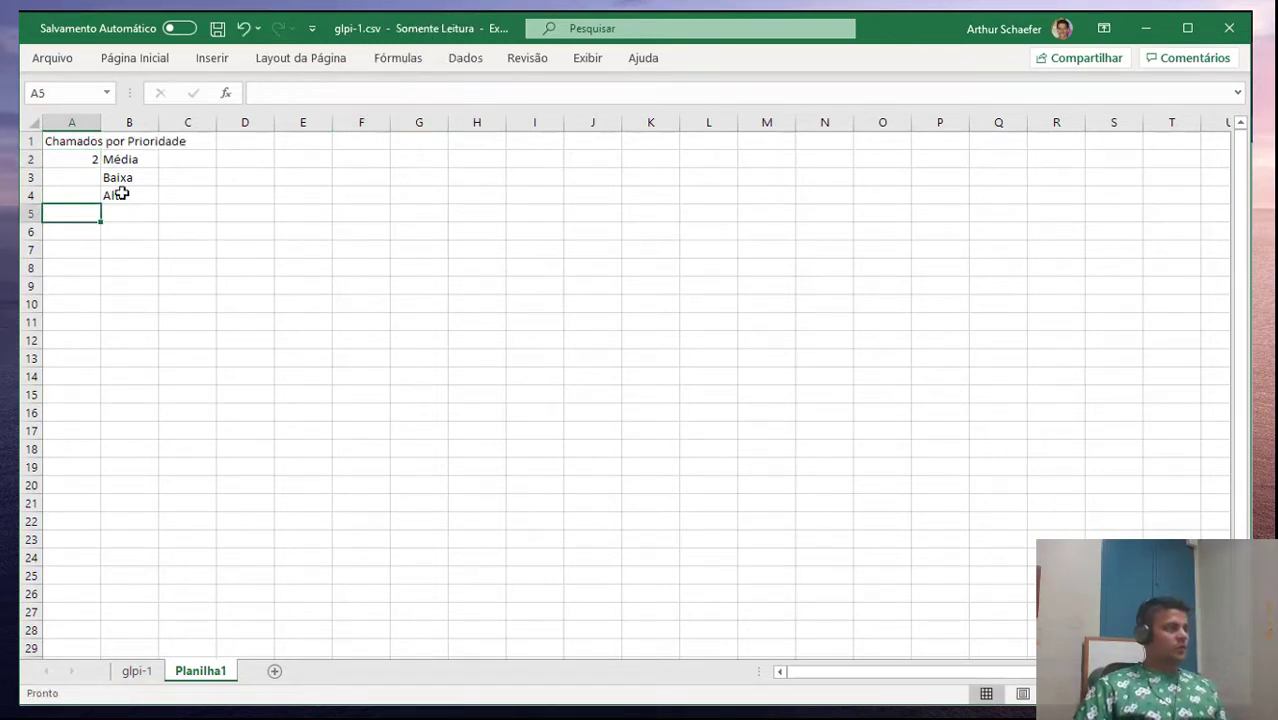
Widen the Entidade column on sheet glpi-1 so its names fit, and return to Planilha1
click(311, 140)
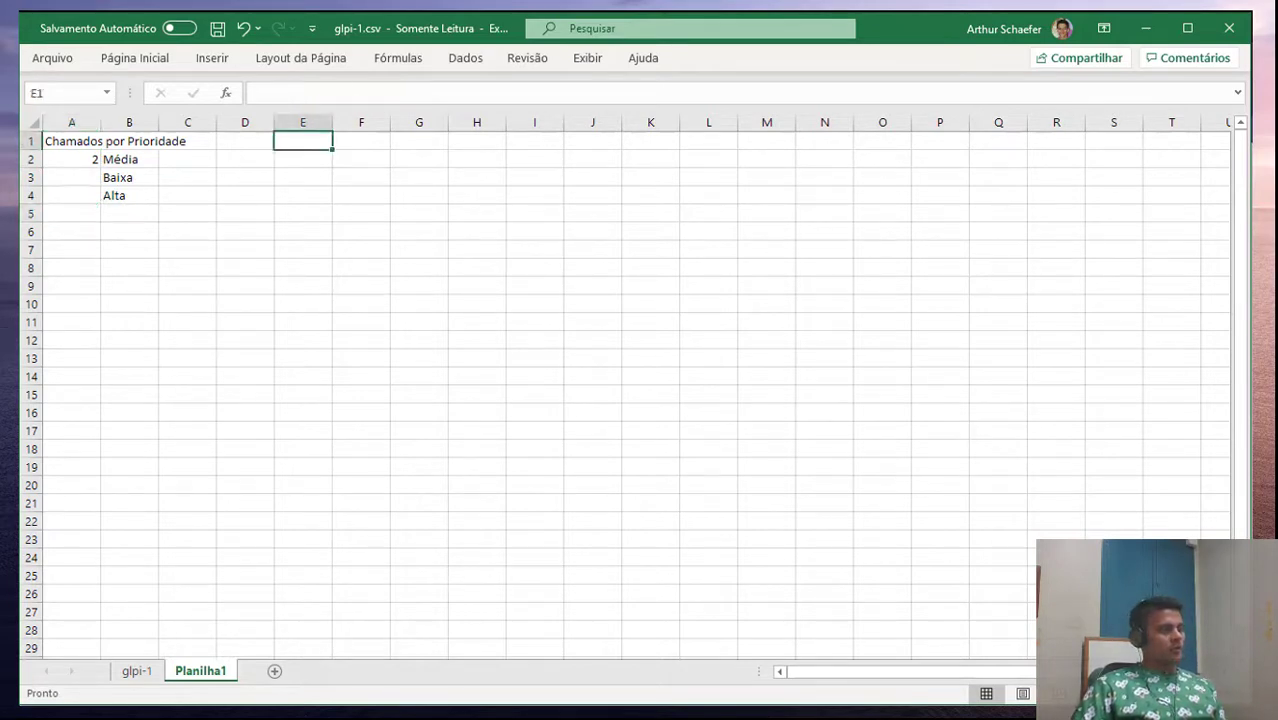
click(68, 291)
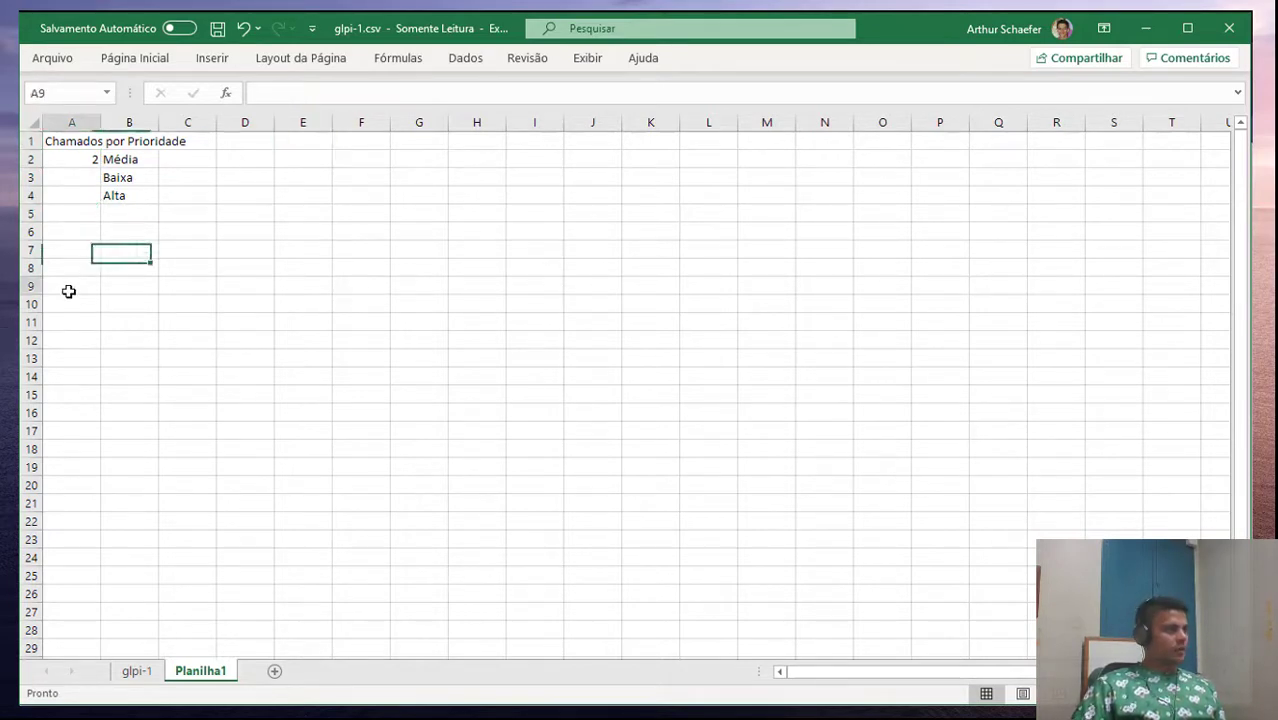
click(143, 672)
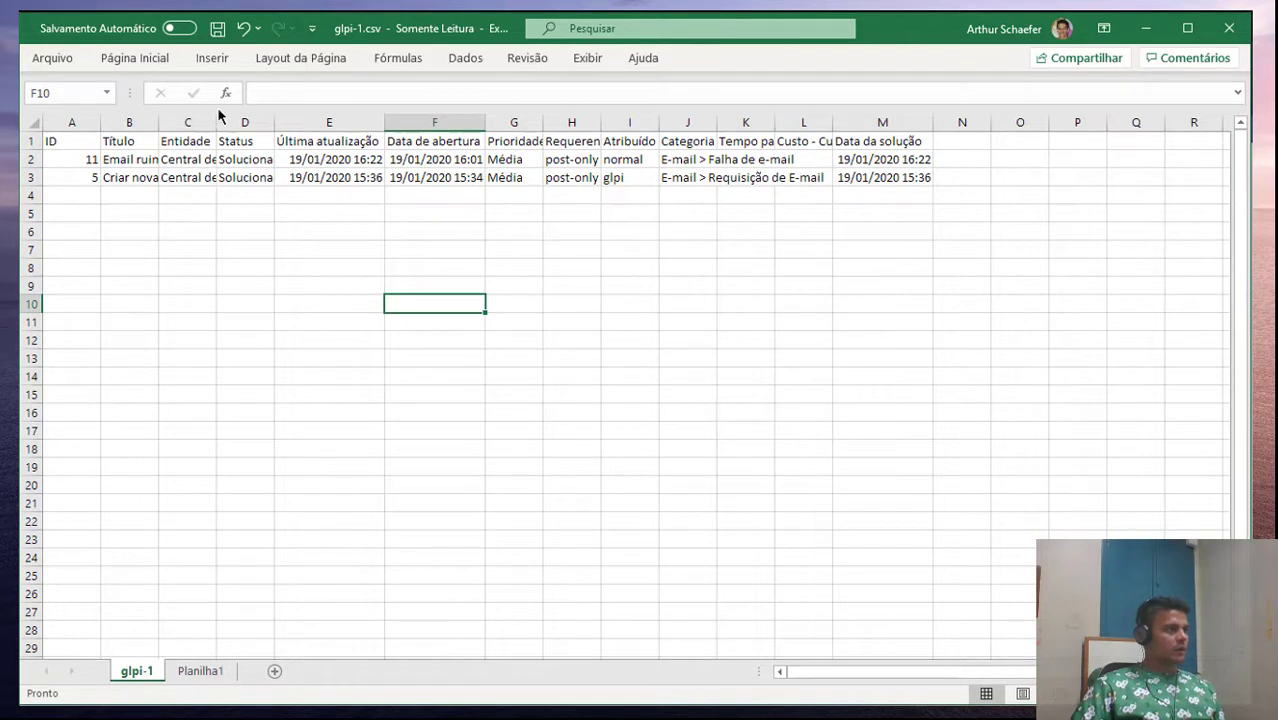
drag(216, 122, 283, 122)
click(200, 671)
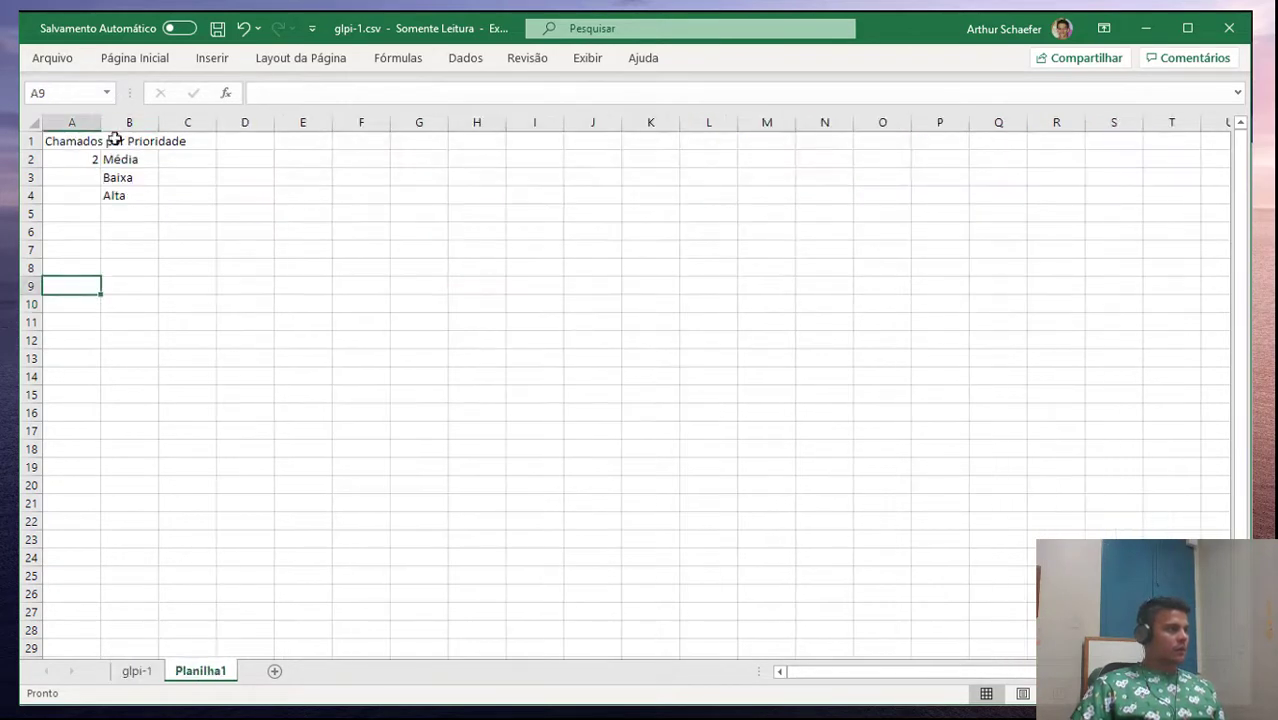
Copy the heading from cell A1 to A9 and change the copy to "Chamados por Entidade"
click(85, 141)
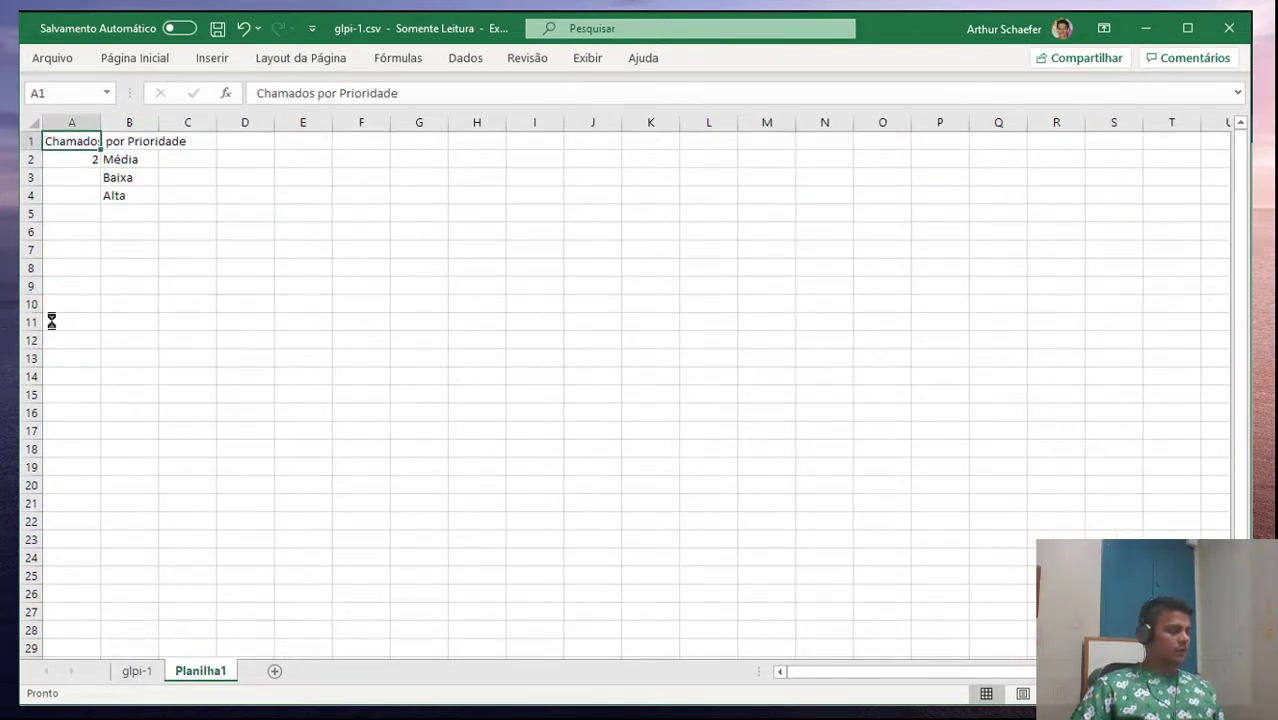
key(ctrl+c)
click(63, 283)
key(ctrl+v)
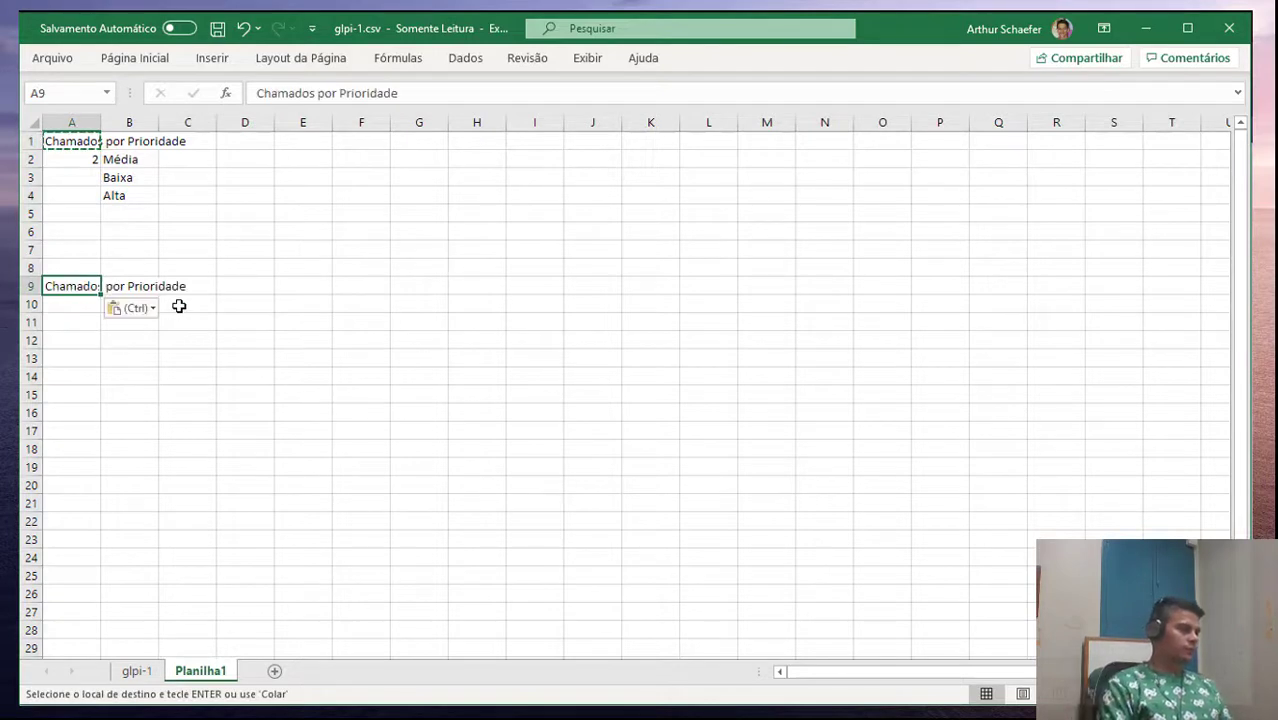
key(Escape)
double_click(365, 92)
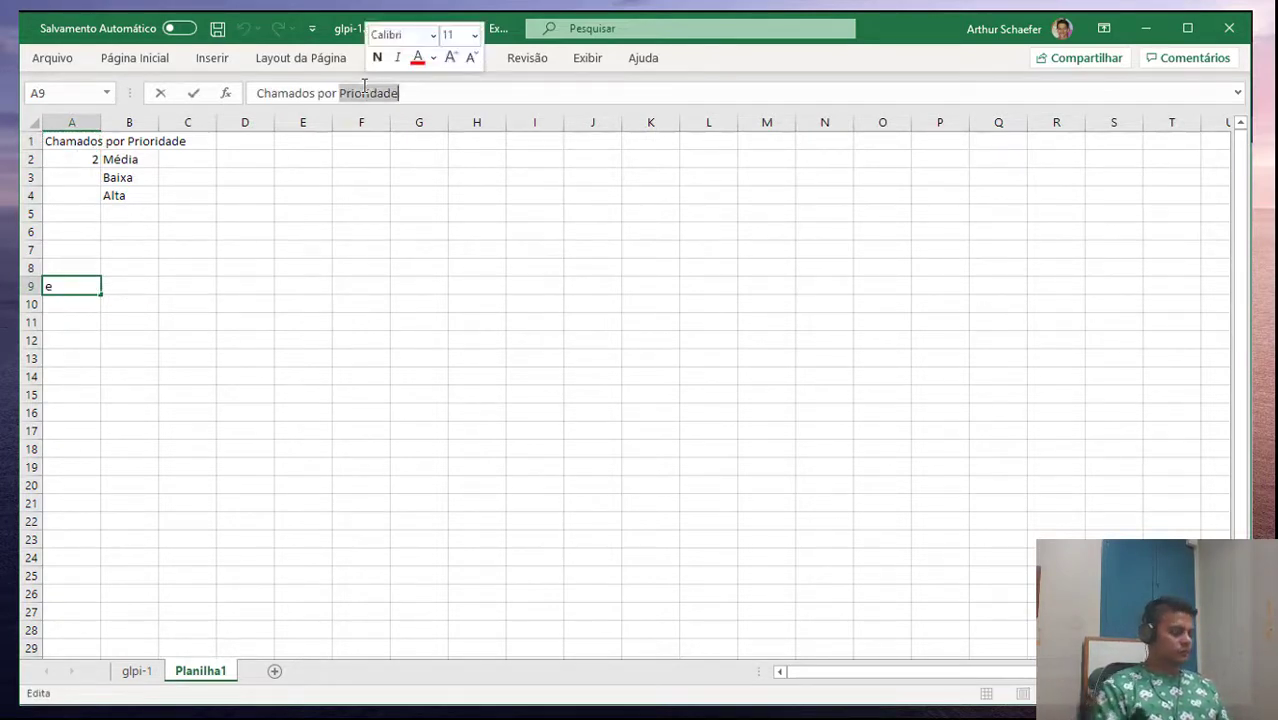
text(Entidade)
key(Return)
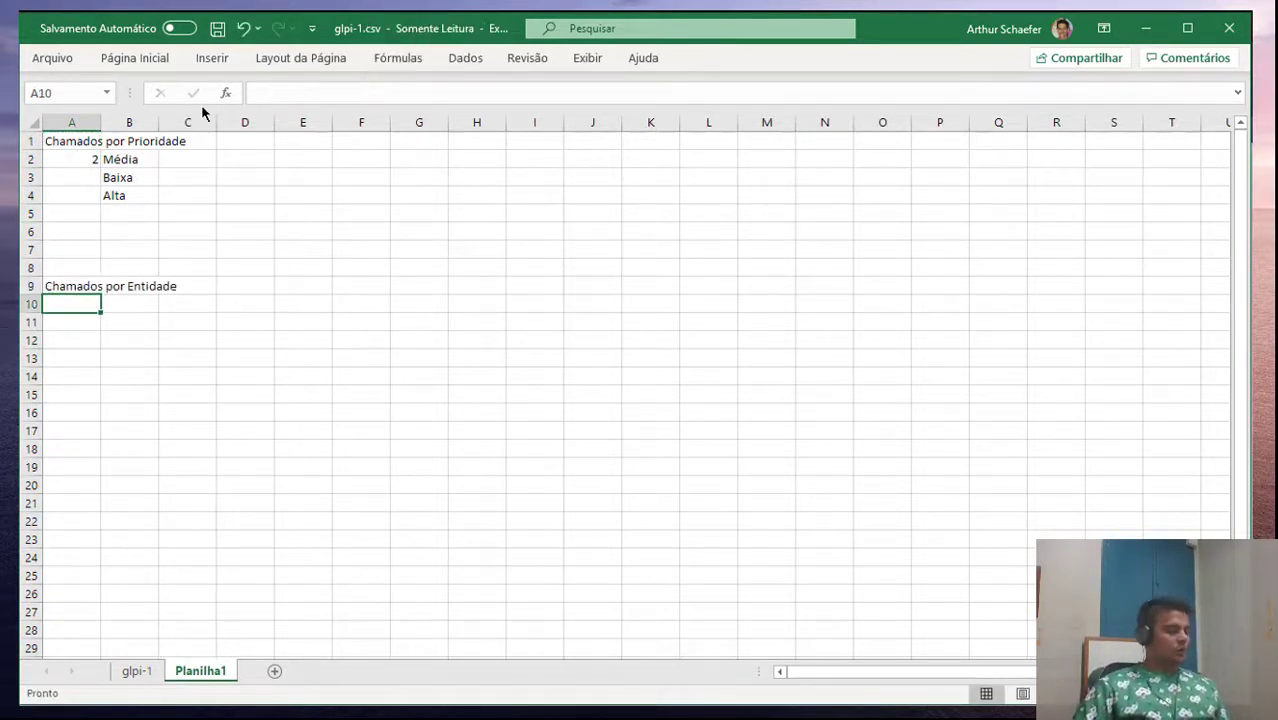
Begin a CONT.SE formula in cell A10, trying to write the sheet reference 'glpi-1' by hand
text(=)
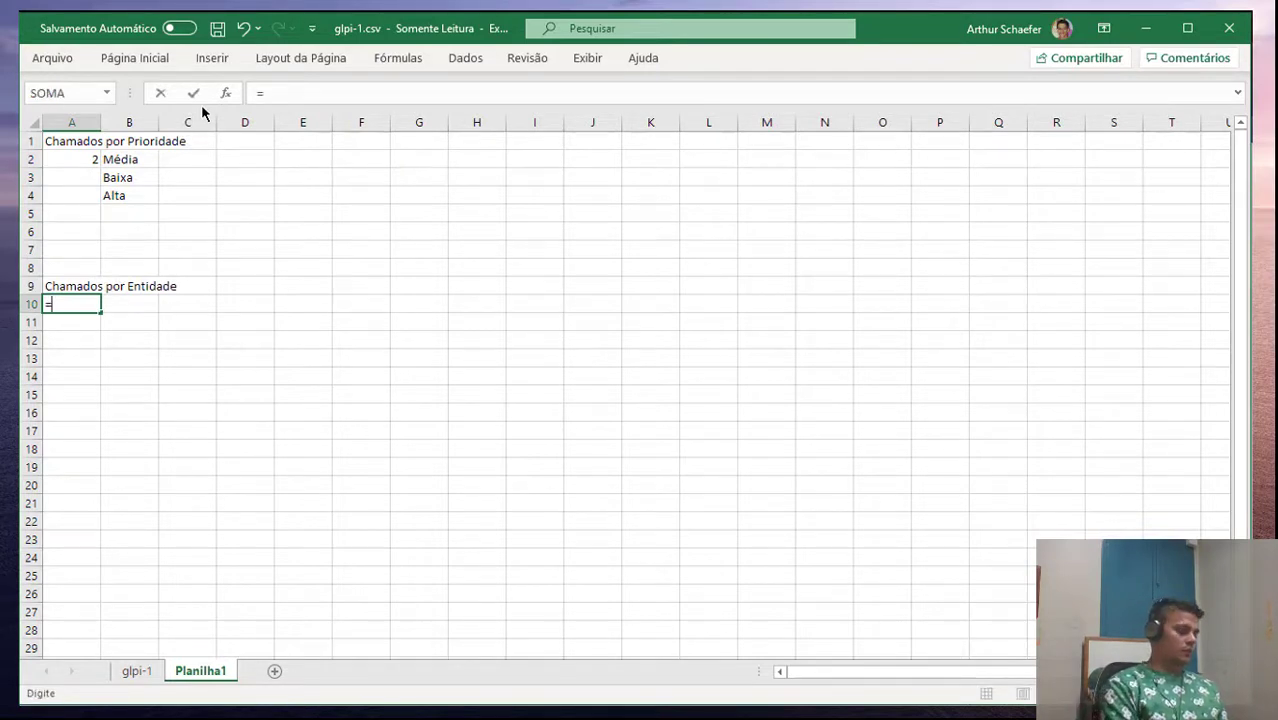
text(CONT.SE)
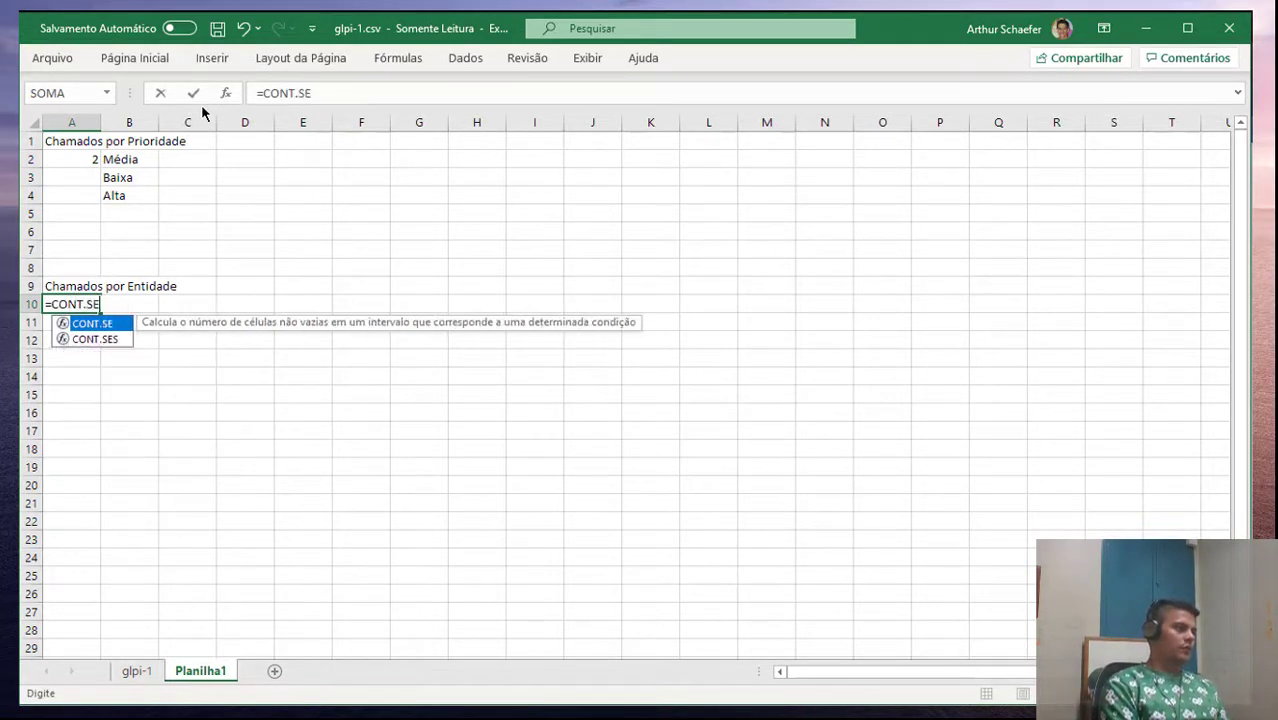
text((')
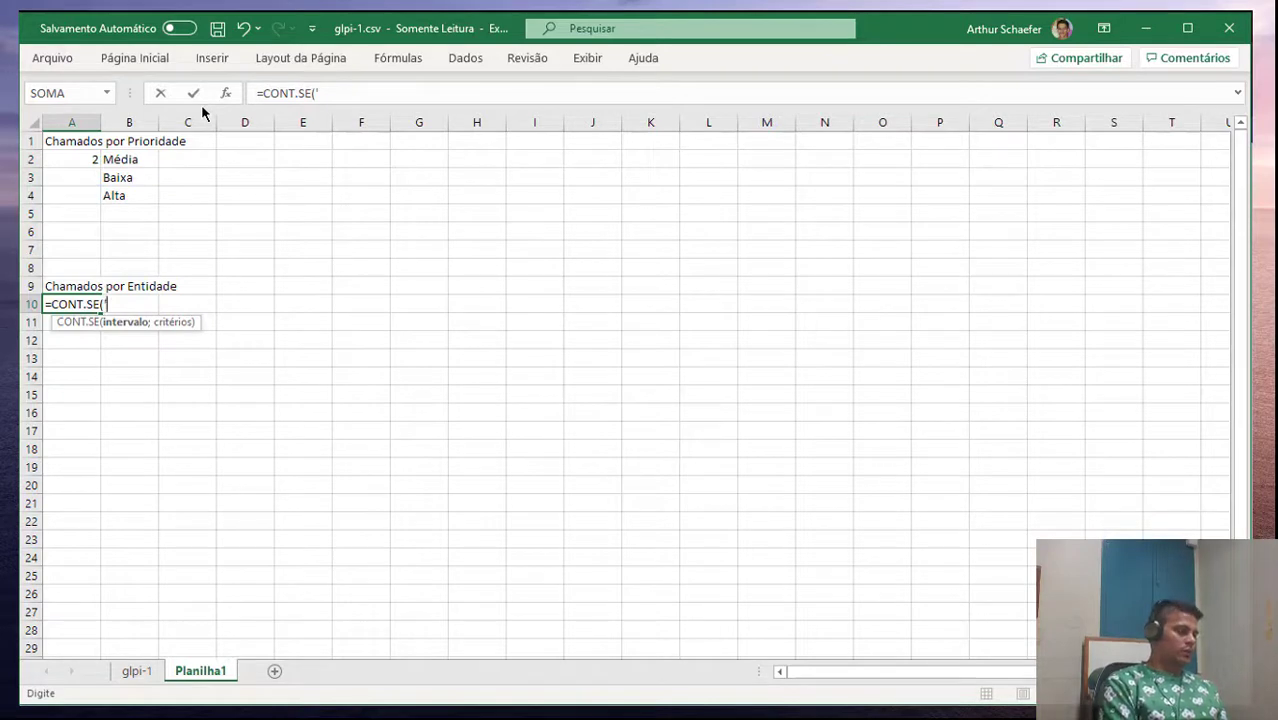
text(glpi1)
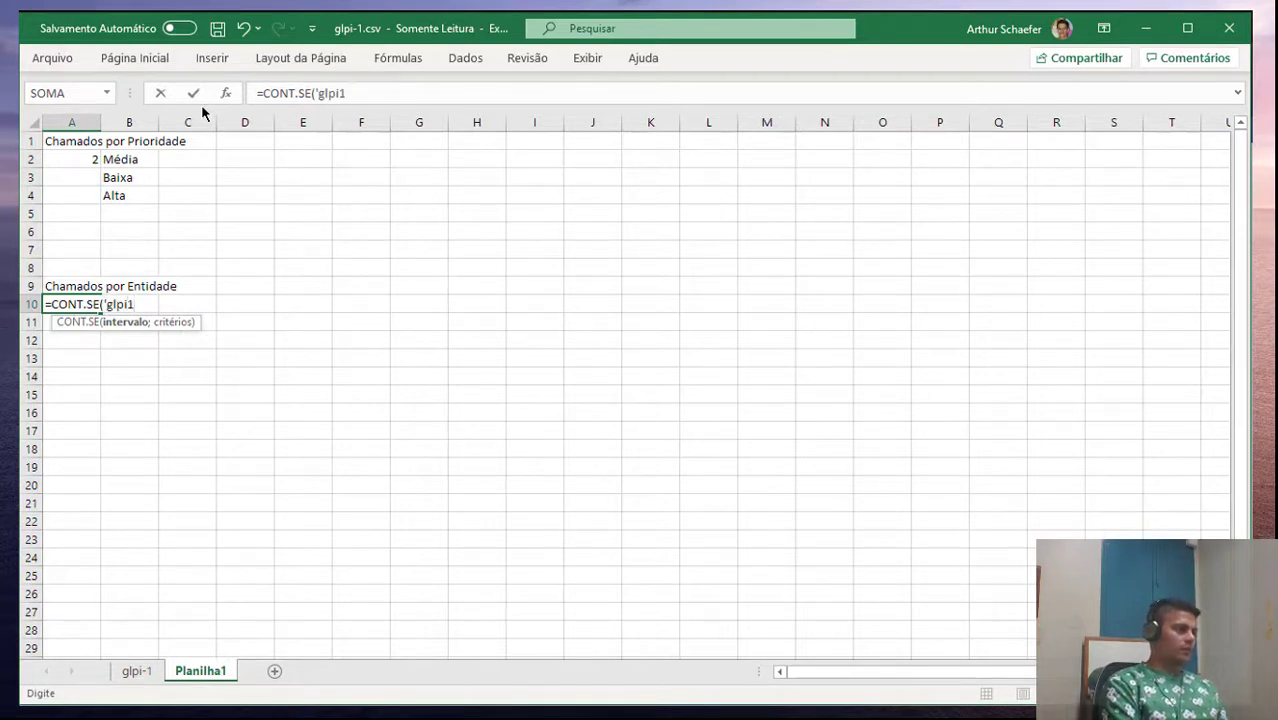
key(BackSpace)
text(-1)
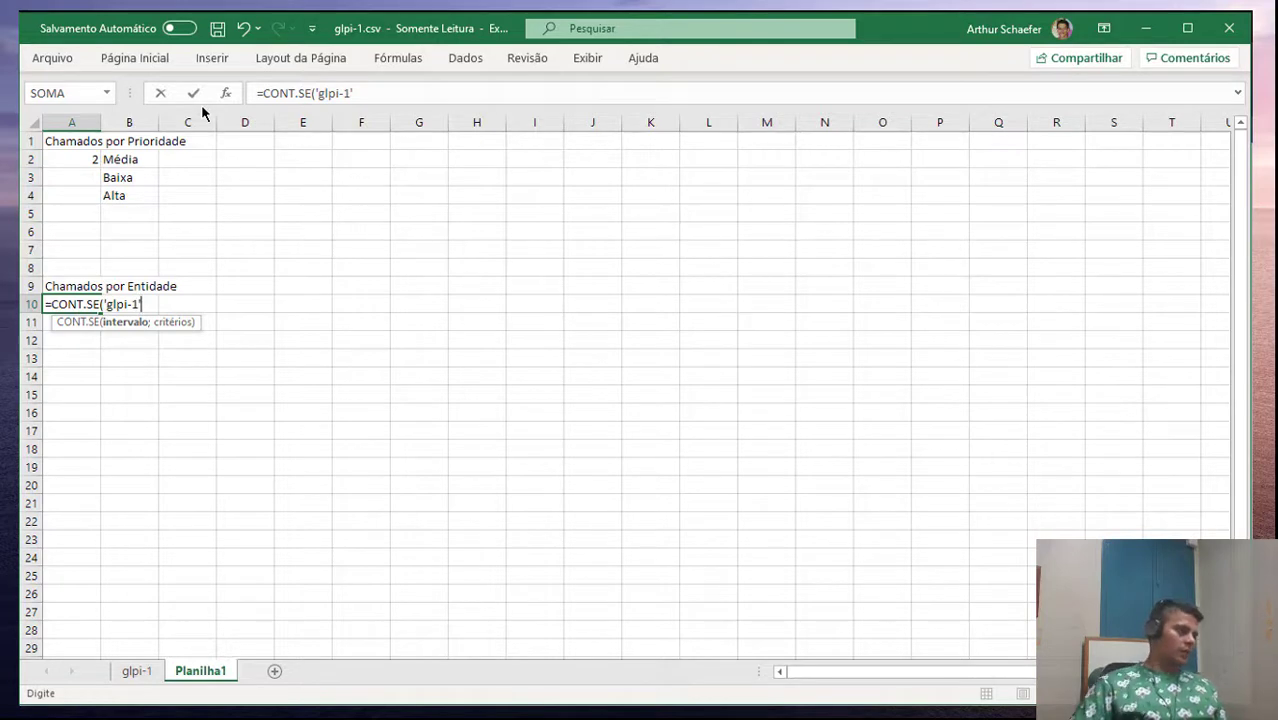
click(137, 675)
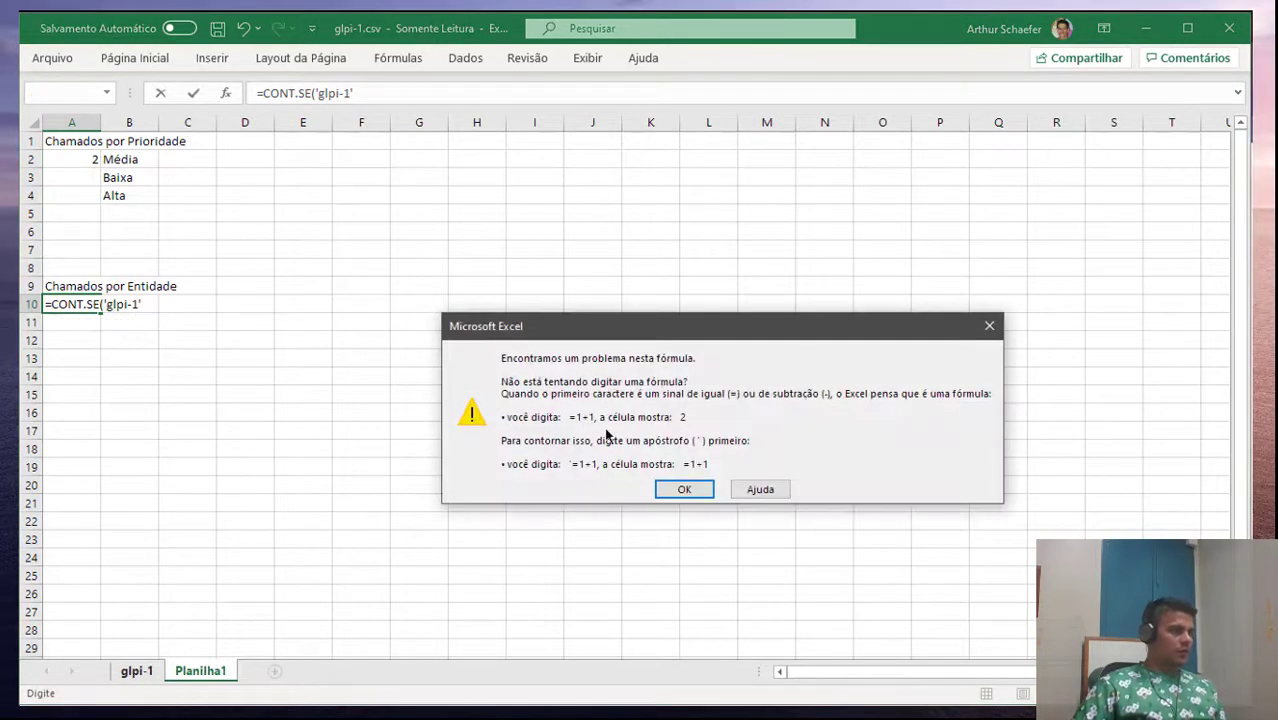
click(686, 493)
click(150, 301)
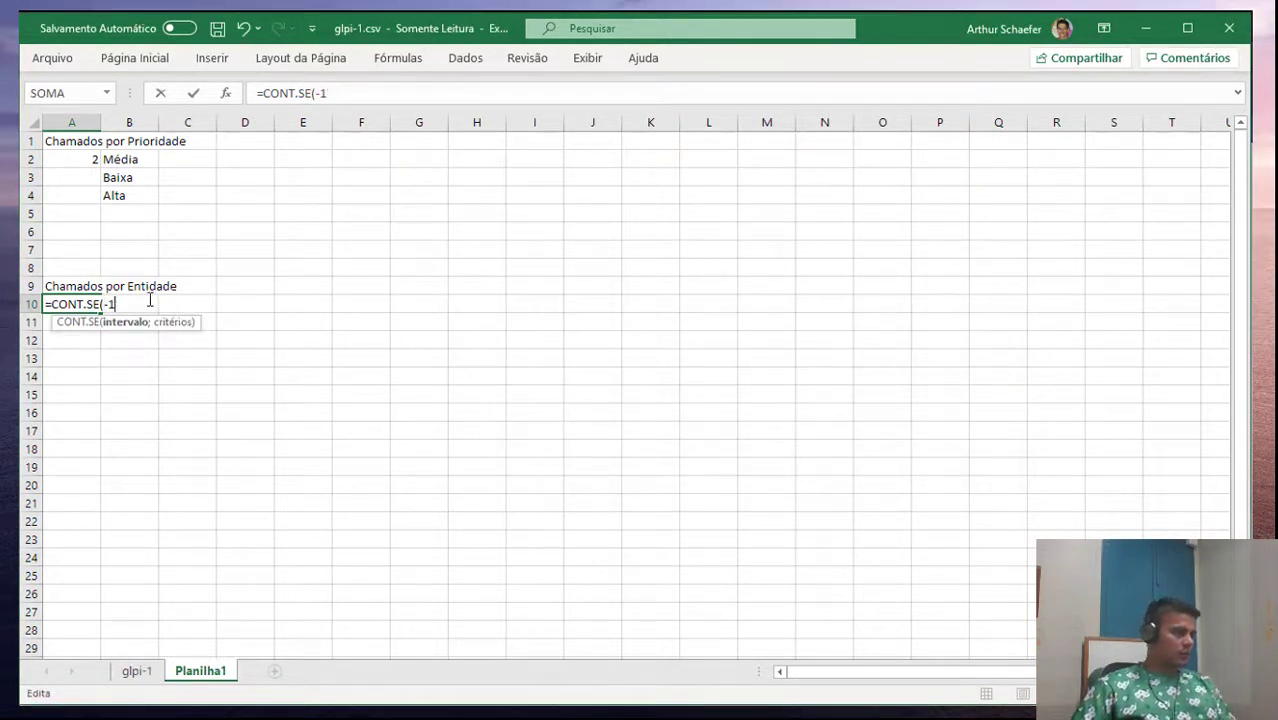
key(BackSpace)
key(BackSpace)
Complete the CONT.SE formula in A10 with column C of glpi-1 as the range and Planilha1 cell B10 as the criterion
click(137, 671)
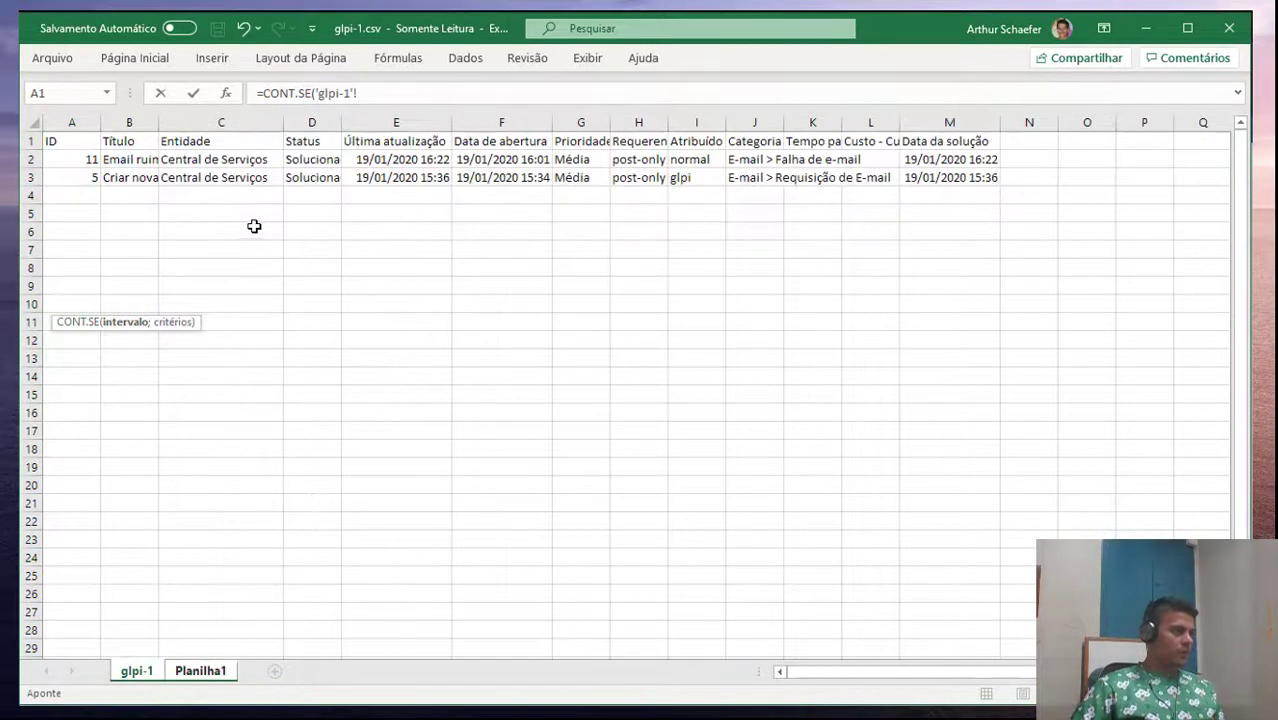
click(221, 122)
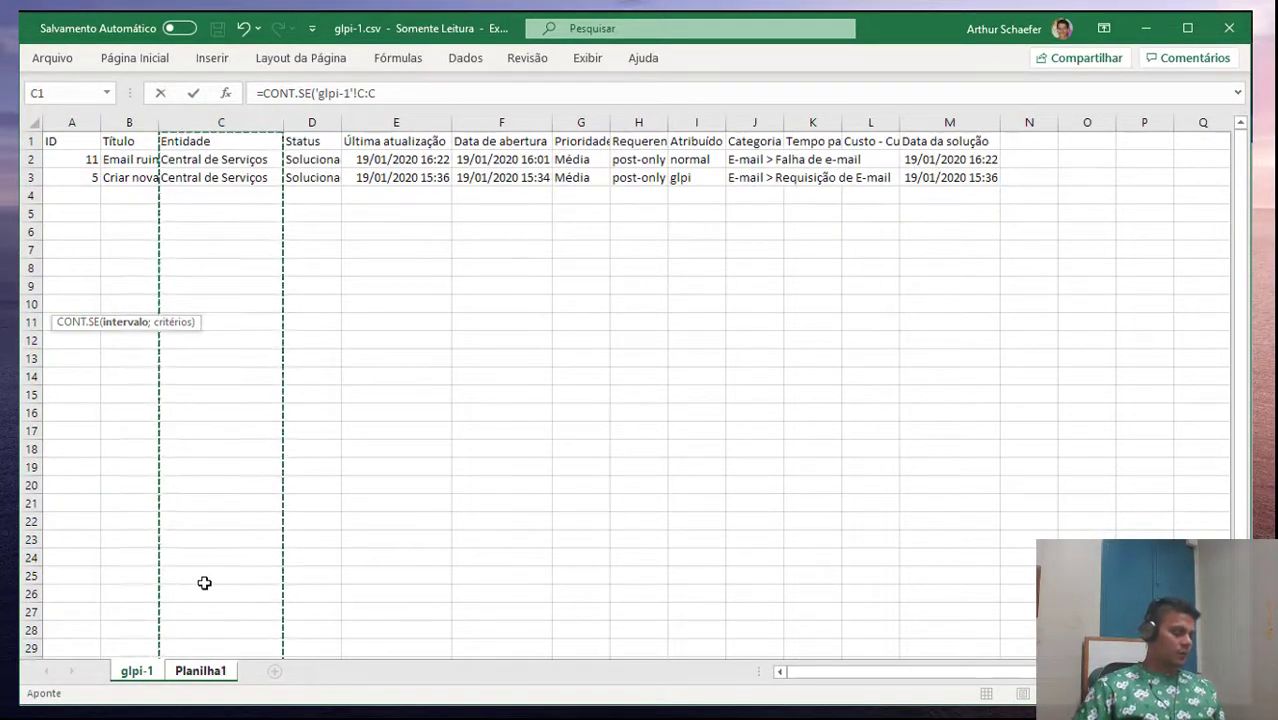
text(;)
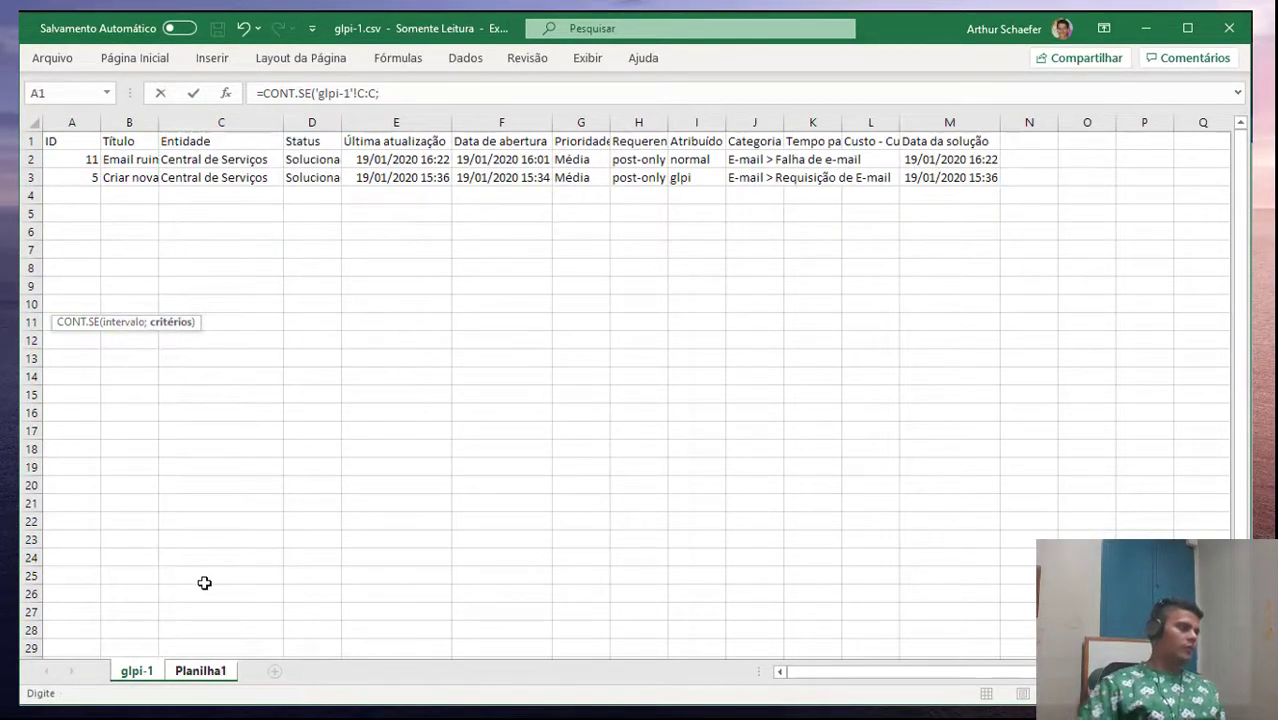
click(211, 678)
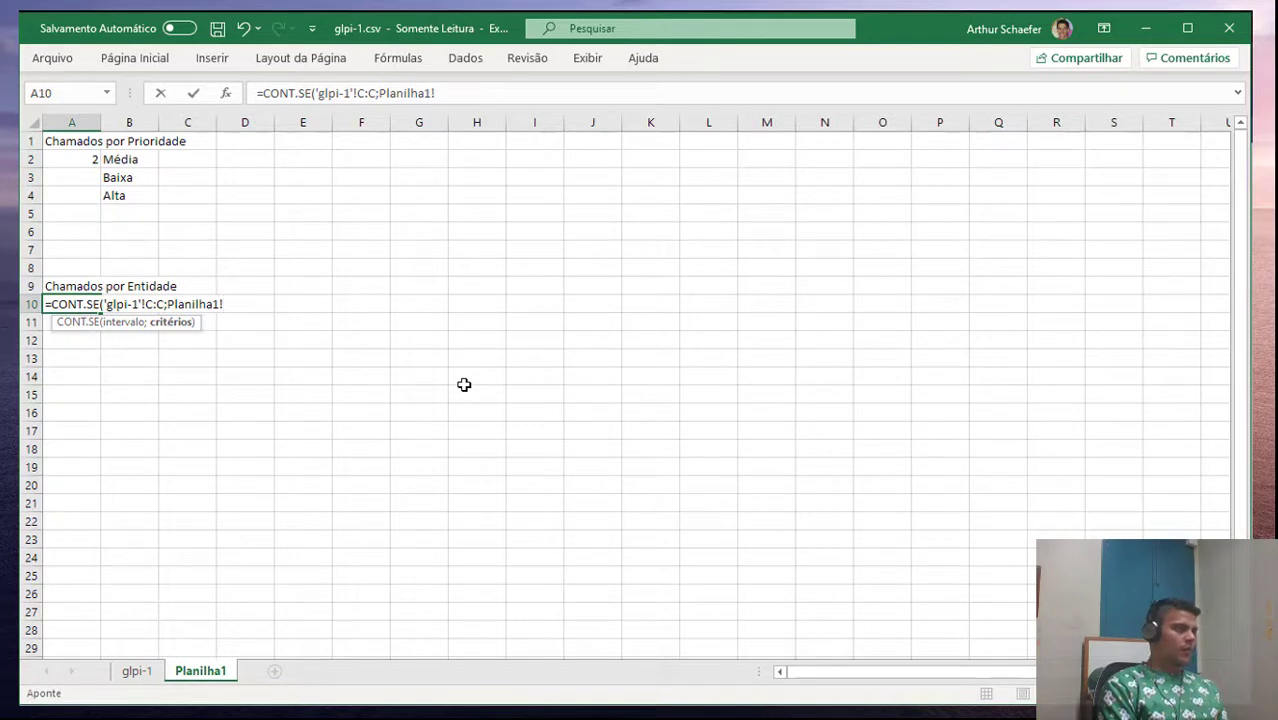
text(b4))
key(Return)
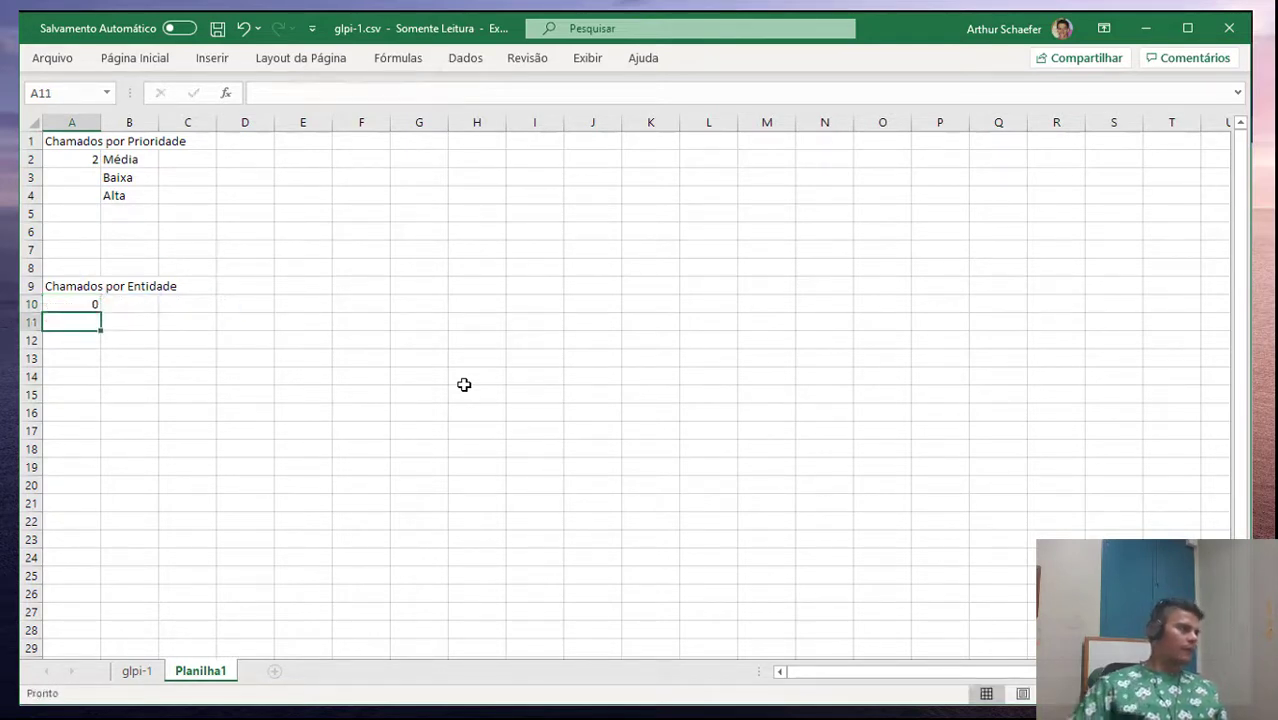
Enter the entities "Central de Serviços" in cell B10 and "Cliente ABC" in cell B11
key(Up)
key(Right)
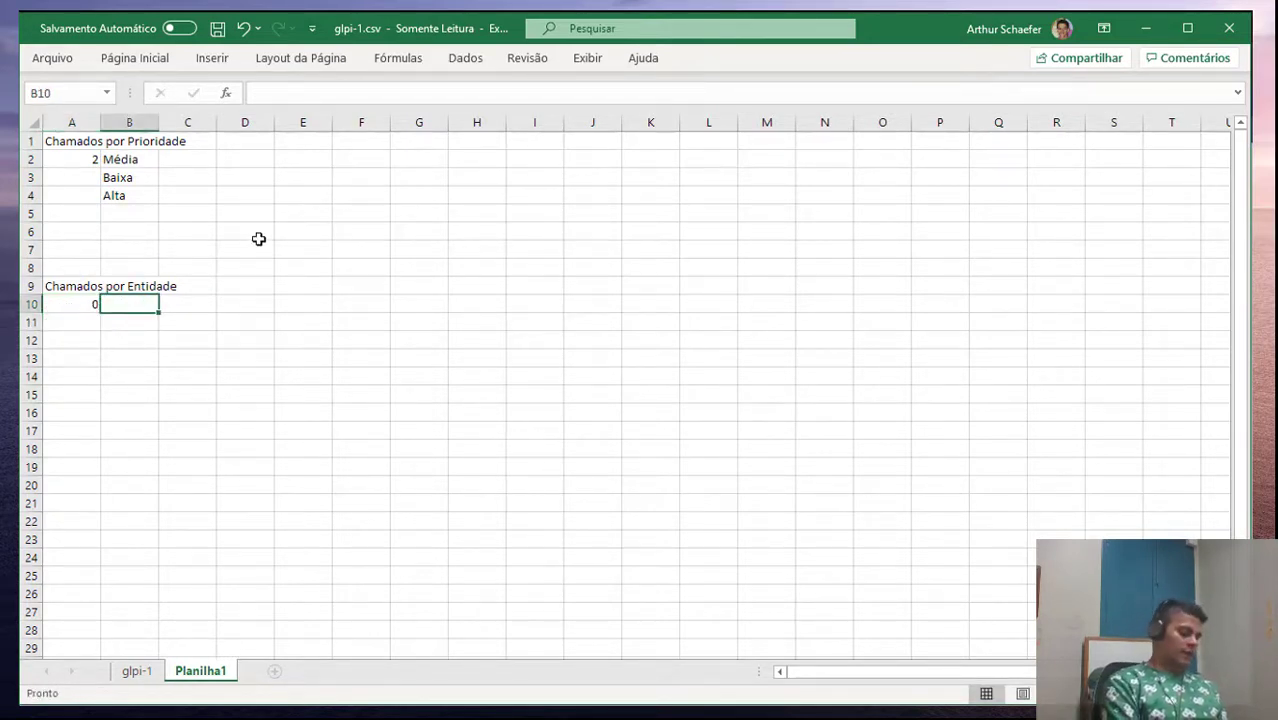
text(Central de Serv)
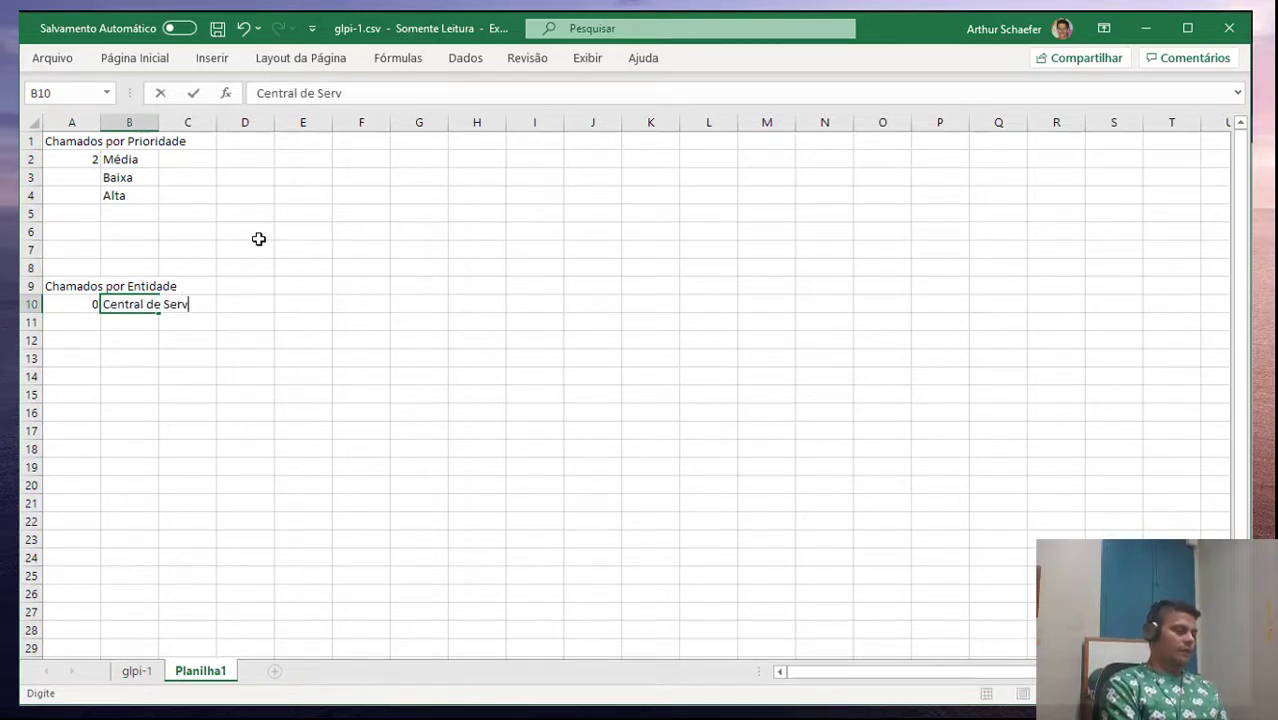
text(iços)
key(Return)
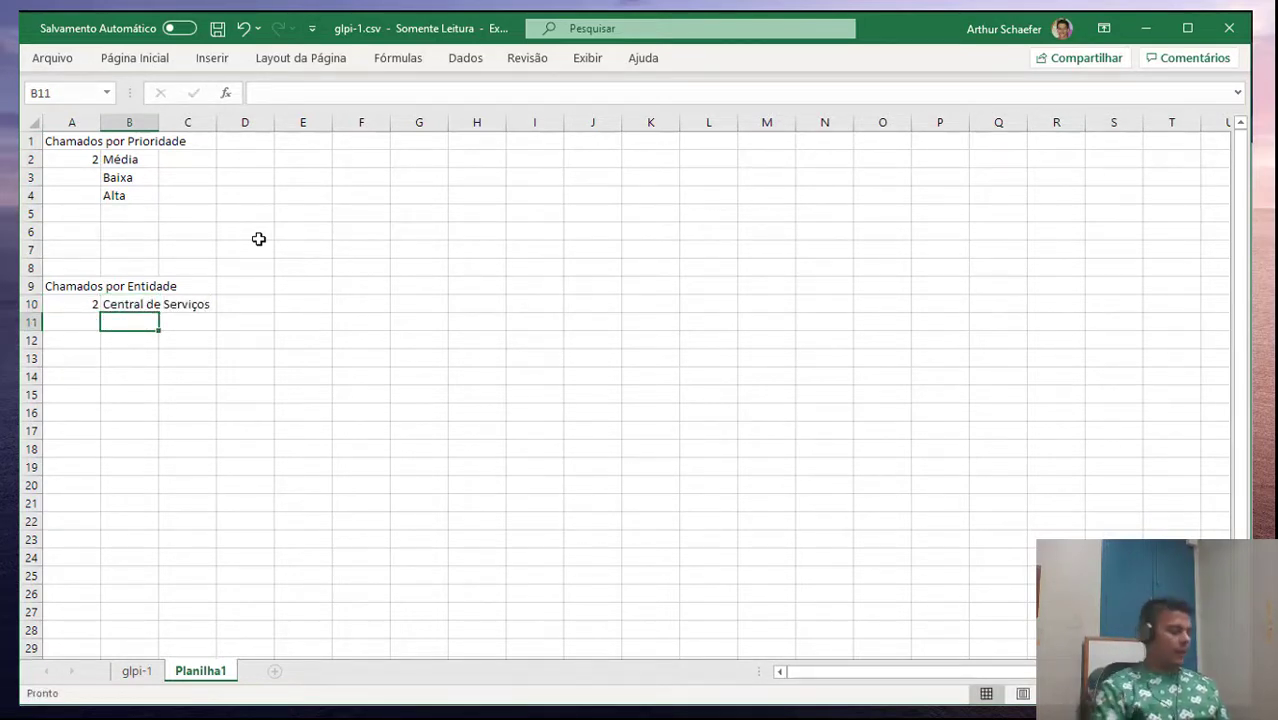
text(Cliente )
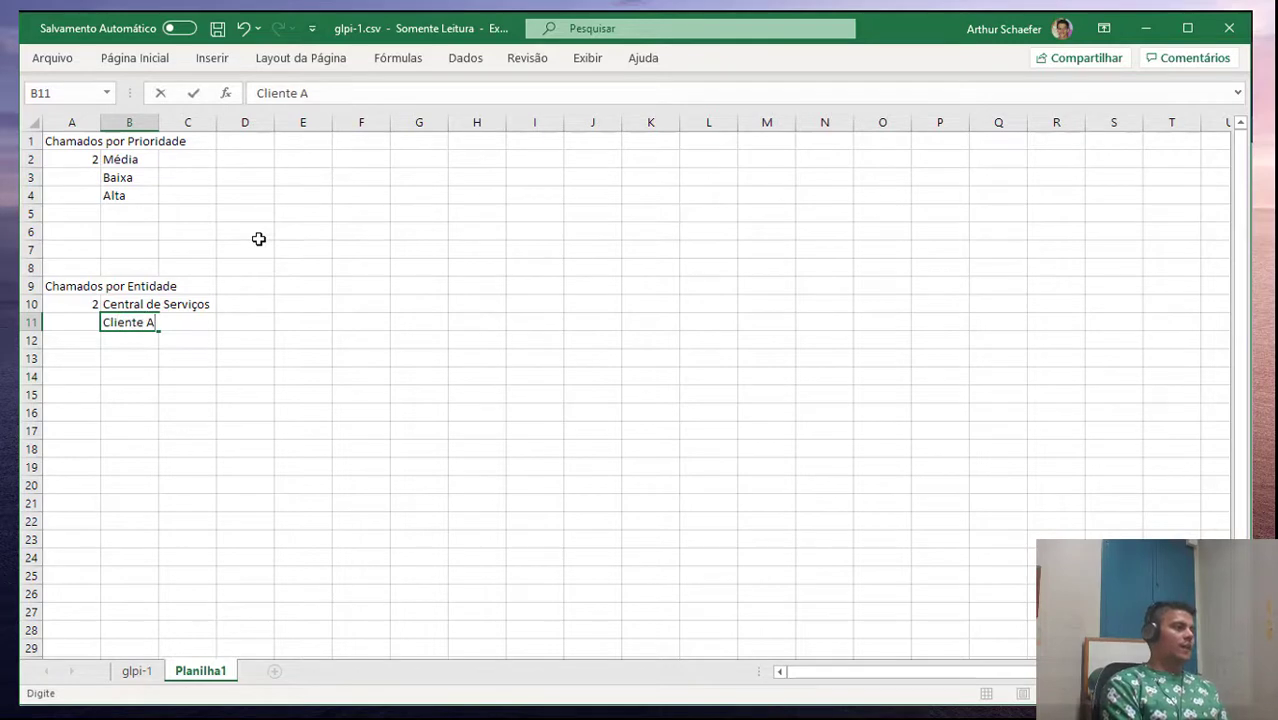
text(Ab)
key(BackSpace)
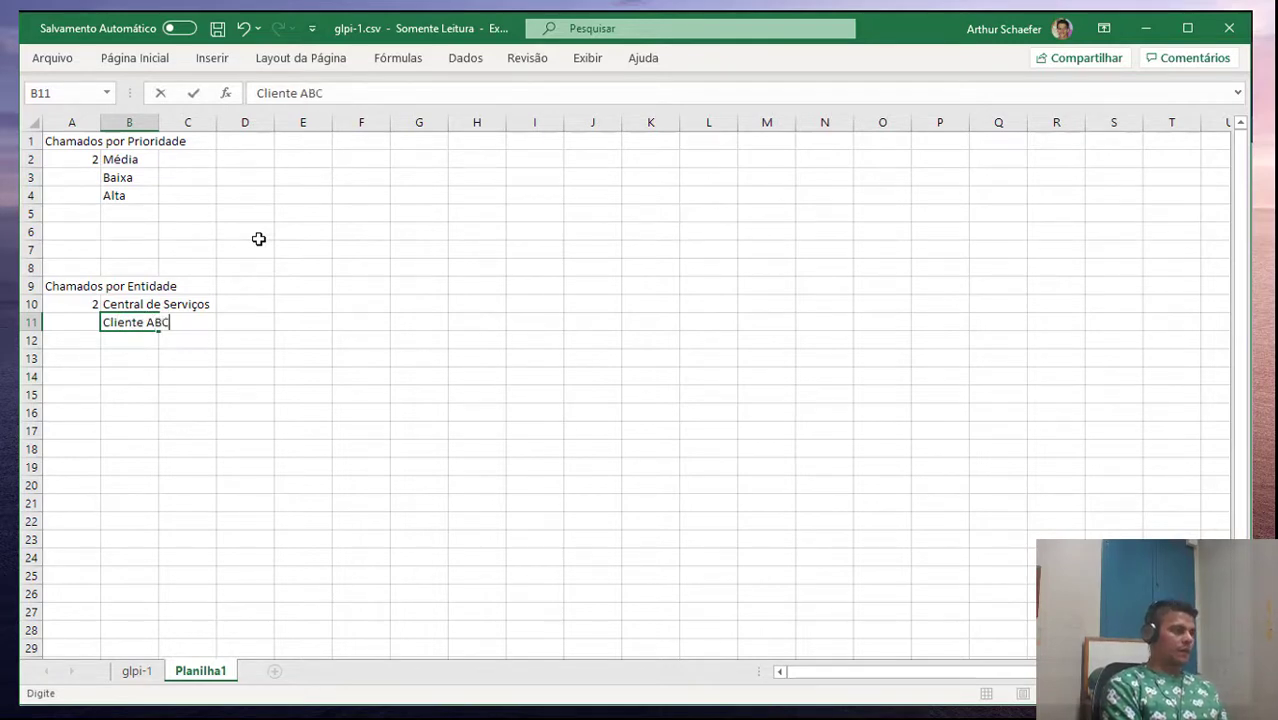
text(BC)
key(Return)
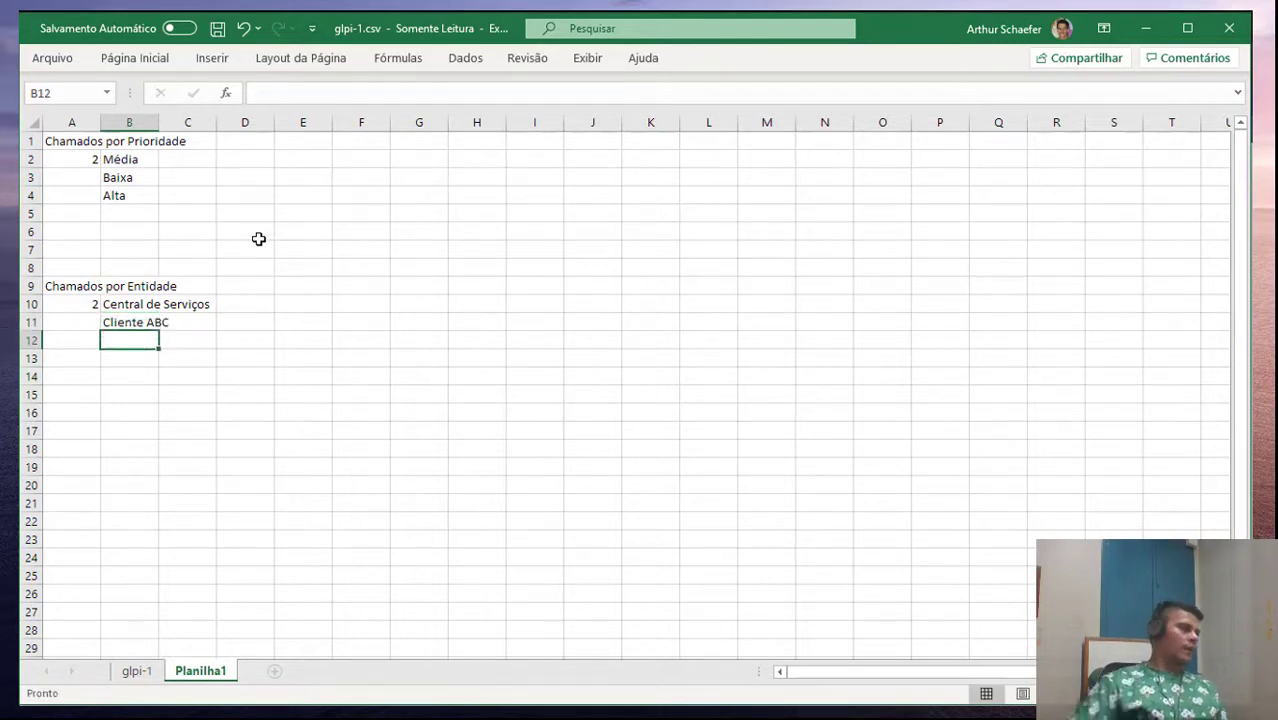
Change the entity of the second ticket, cell C3 on sheet glpi-1, to "Cliente ABC"
click(136, 671)
click(197, 180)
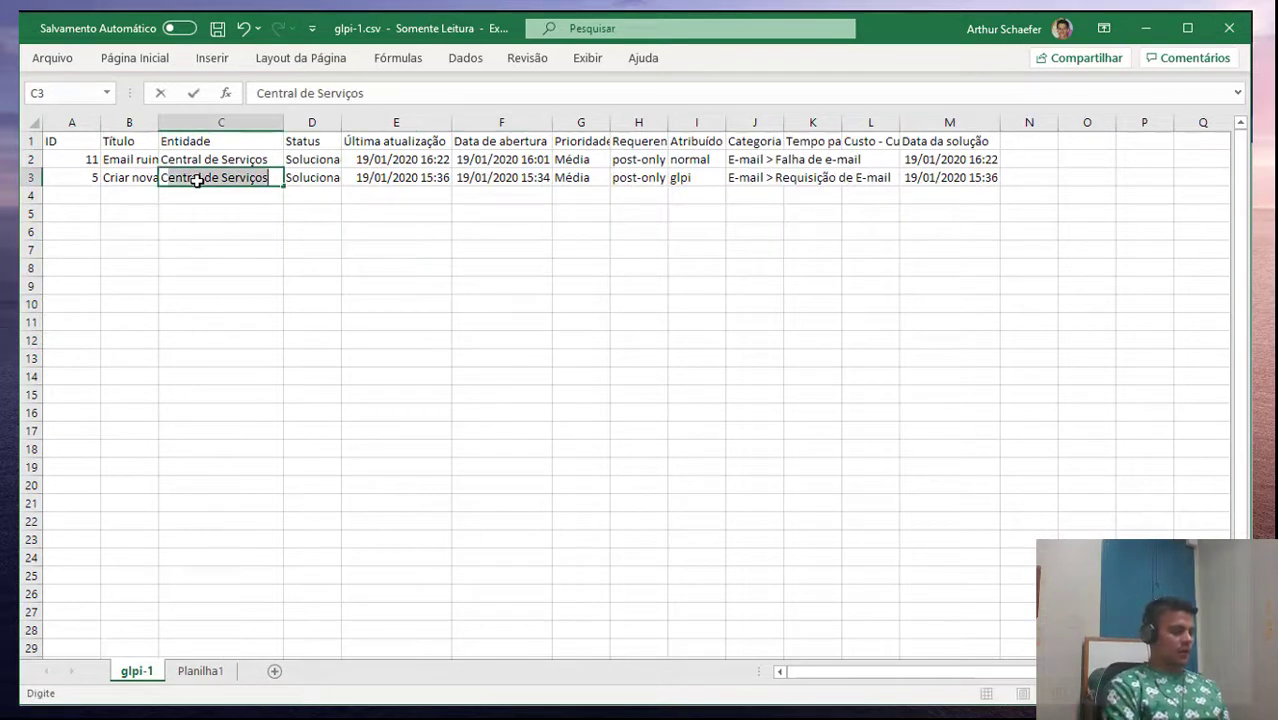
text(Cliente ABC)
key(Return)
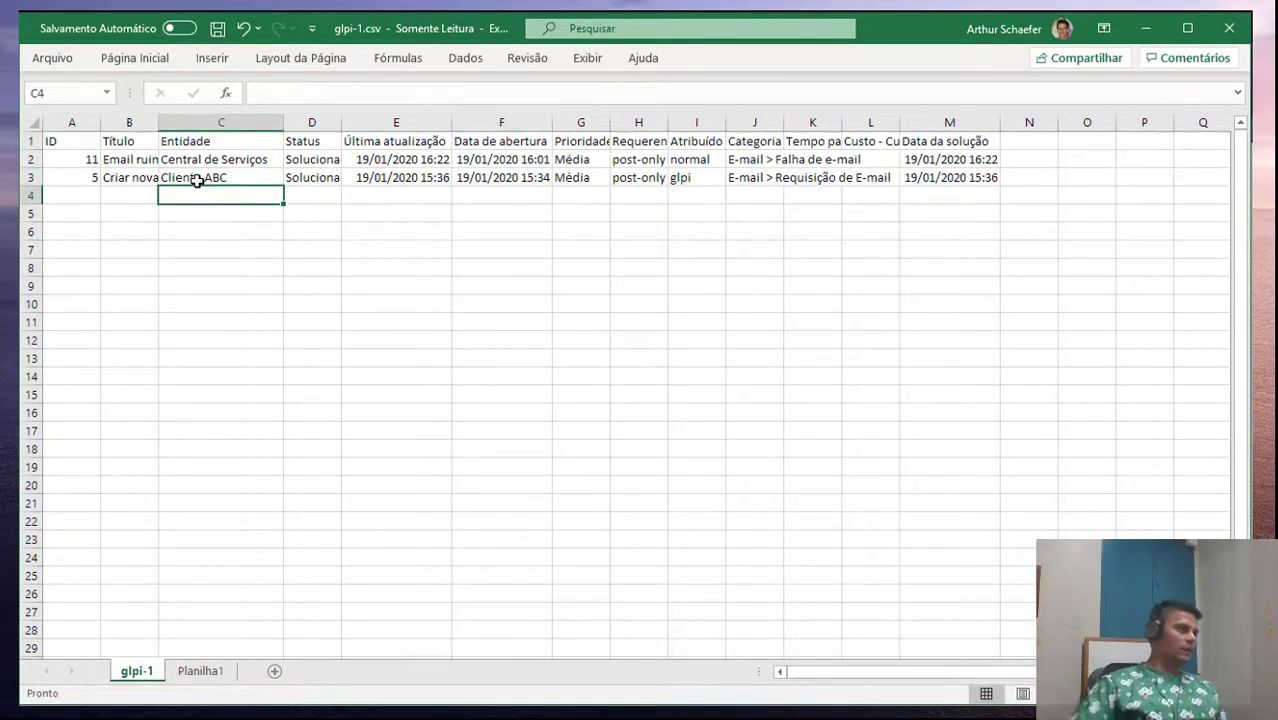
Fill the entity count formula on Planilha1 from cell A10 down to A11
click(199, 671)
click(88, 322)
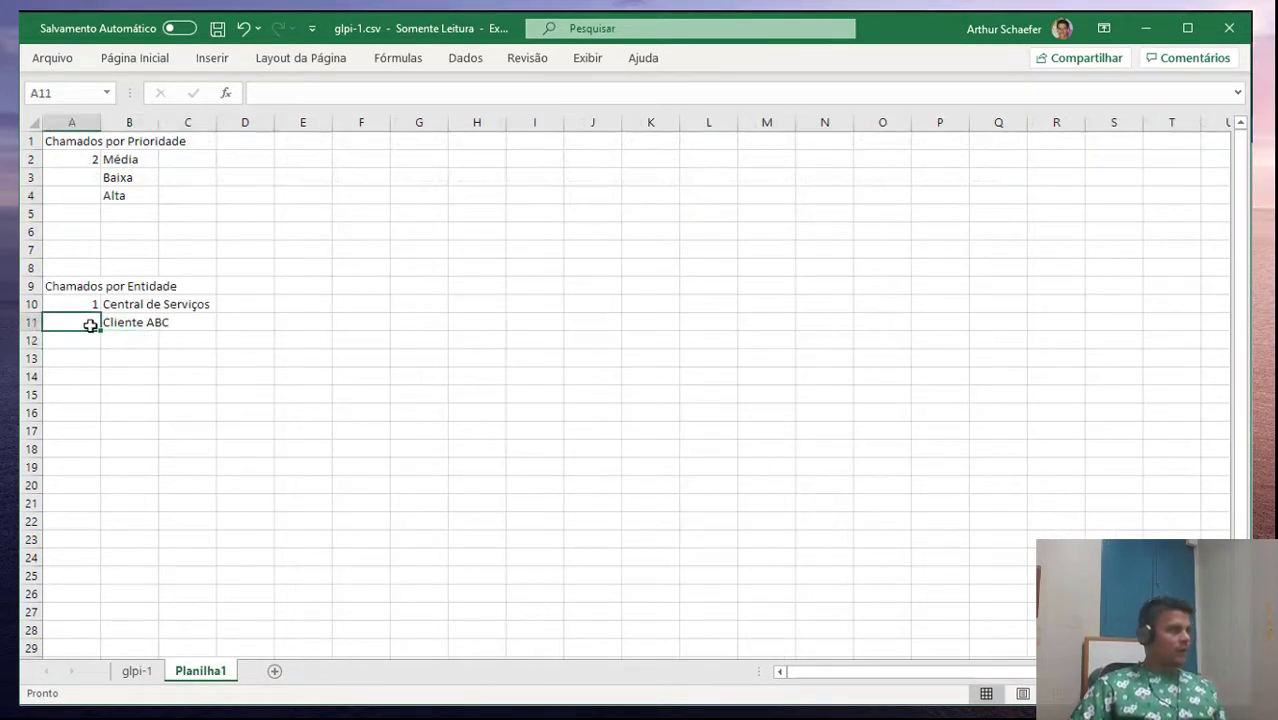
click(85, 304)
double_click(100, 313)
click(419, 430)
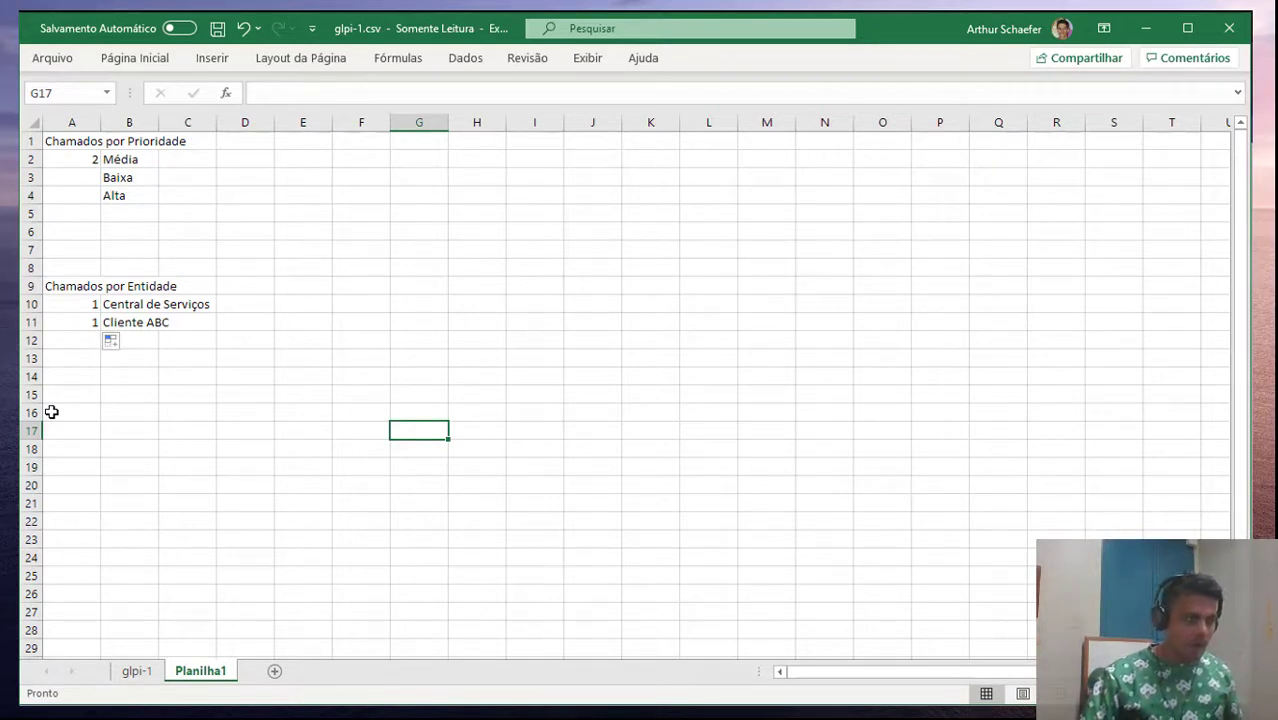
Rename the sheet Planilha1 as "Indicadores"
drag(75, 304, 130, 322)
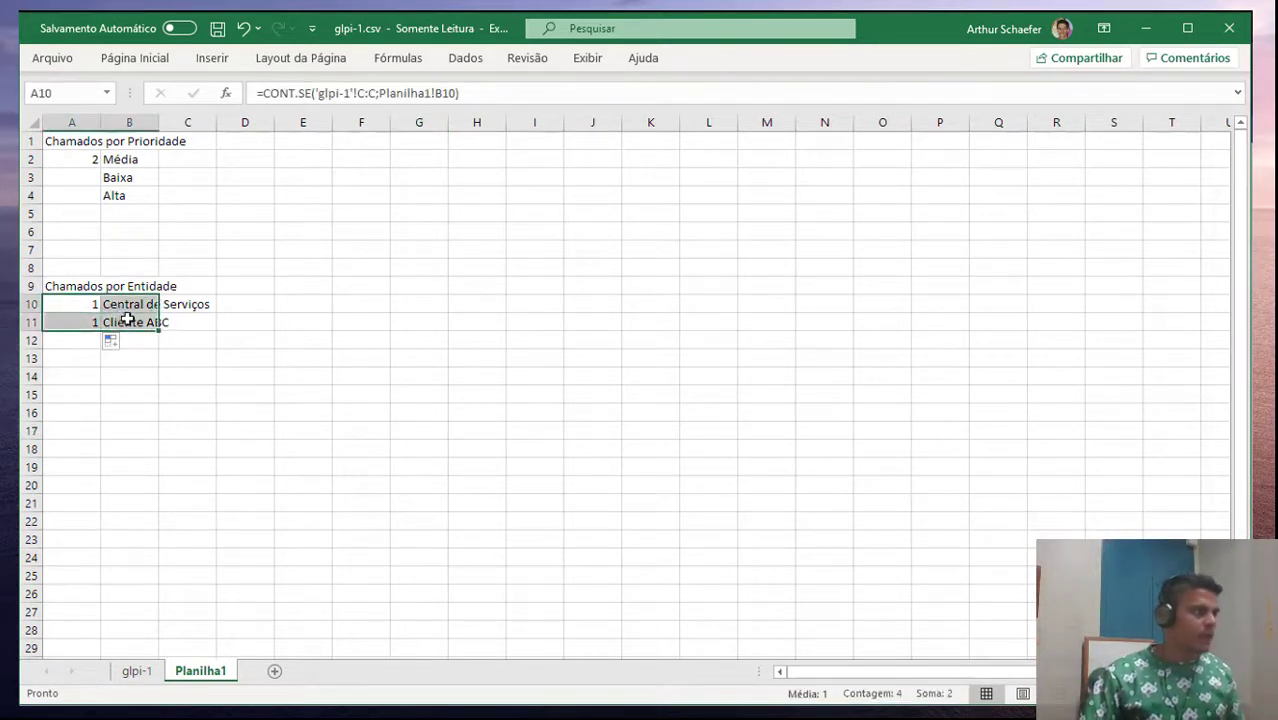
right_click(203, 673)
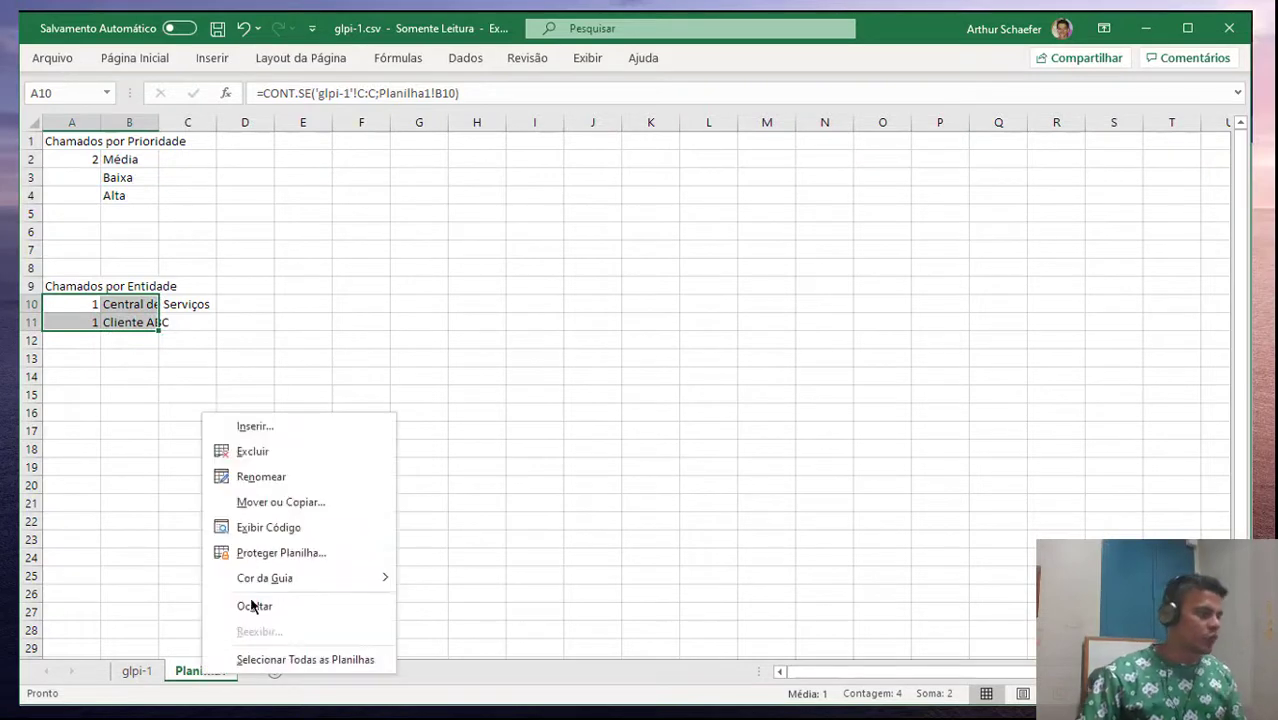
text(iNDICE)
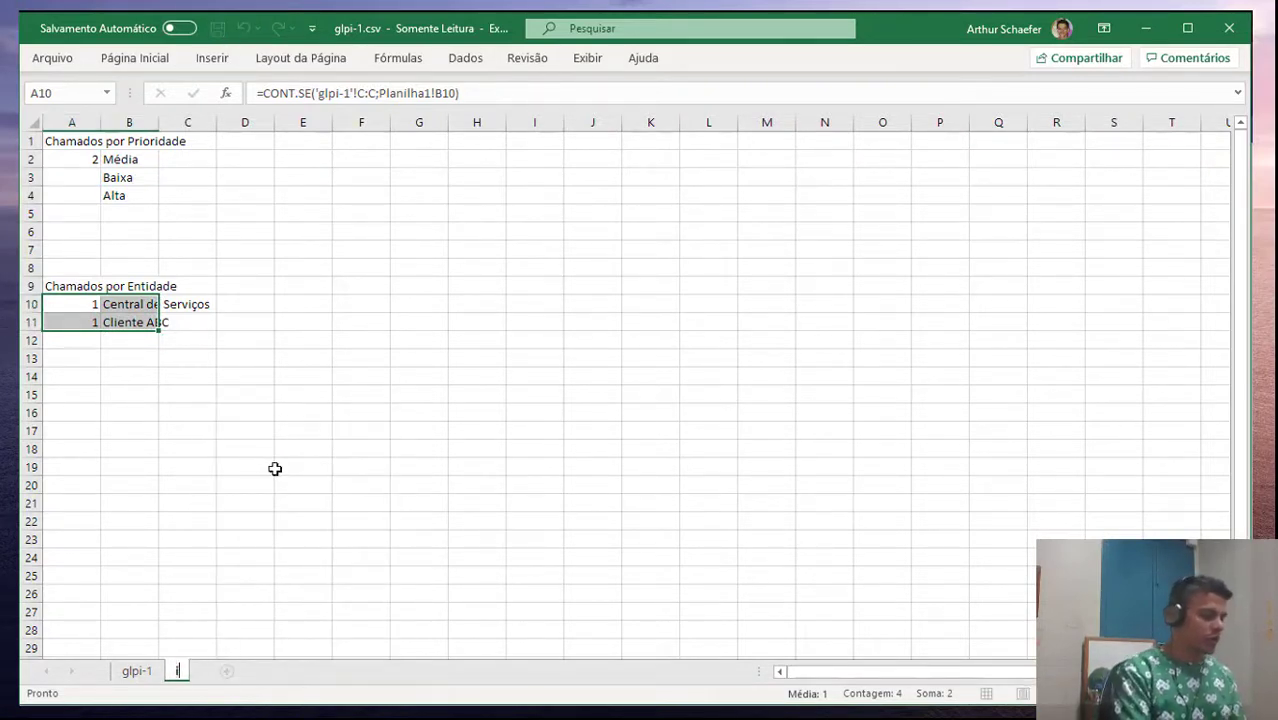
key(BackSpace)
key(BackSpace)
key(BackSpace)
key(BackSpace)
key(BackSpace)
key(BackSpace)
text(Indicadores)
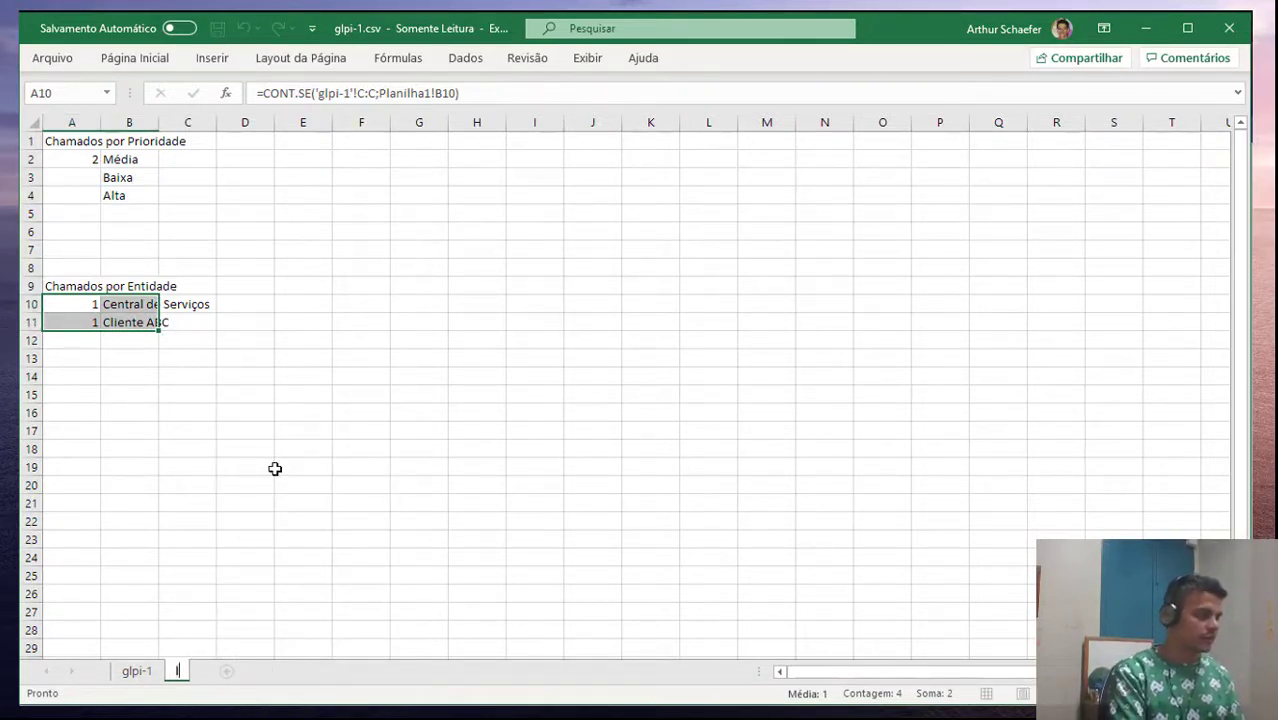
key(Return)
click(275, 469)
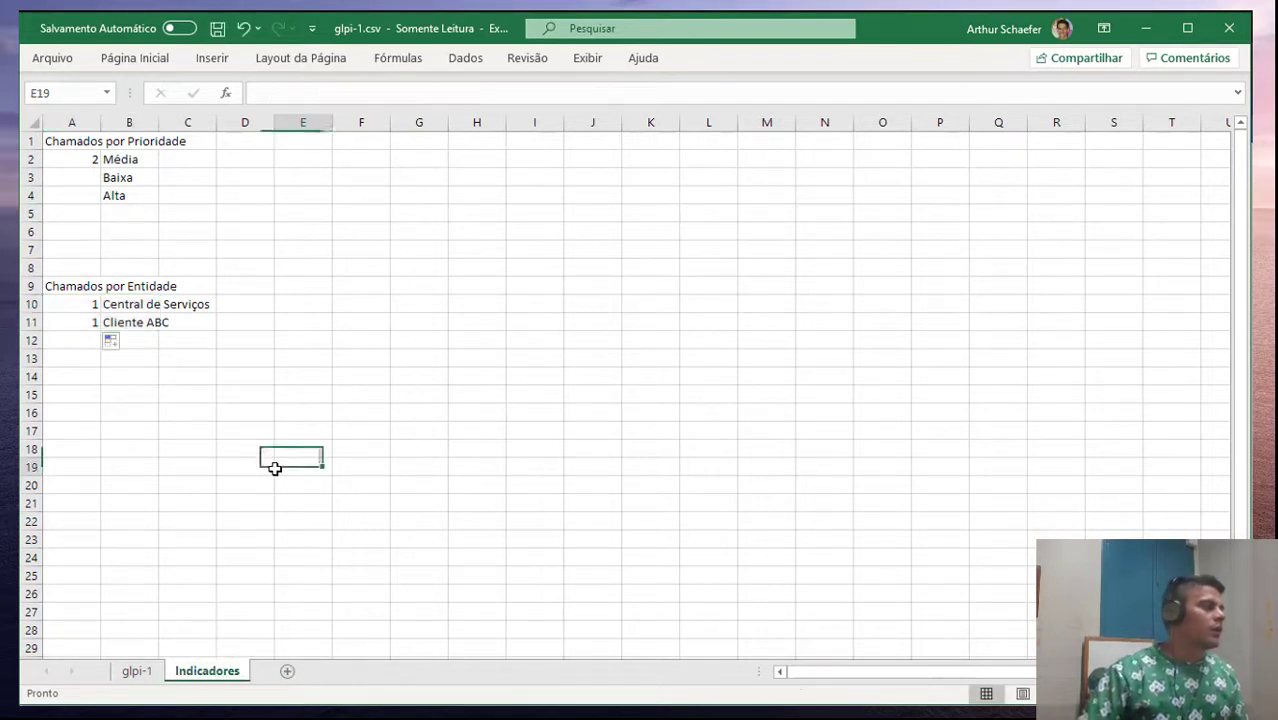
Fill the priority count formula on the Indicadores sheet from cell A2 down to A4
click(75, 179)
click(78, 160)
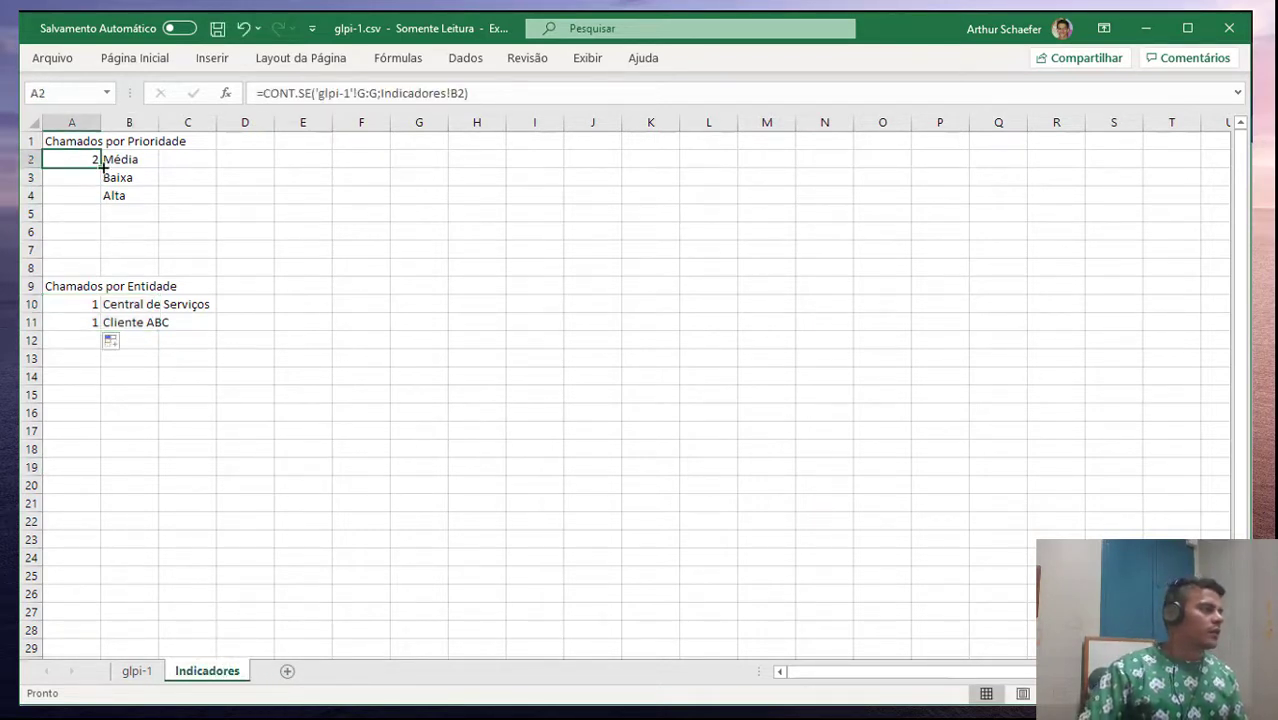
drag(99, 168, 92, 205)
click(130, 195)
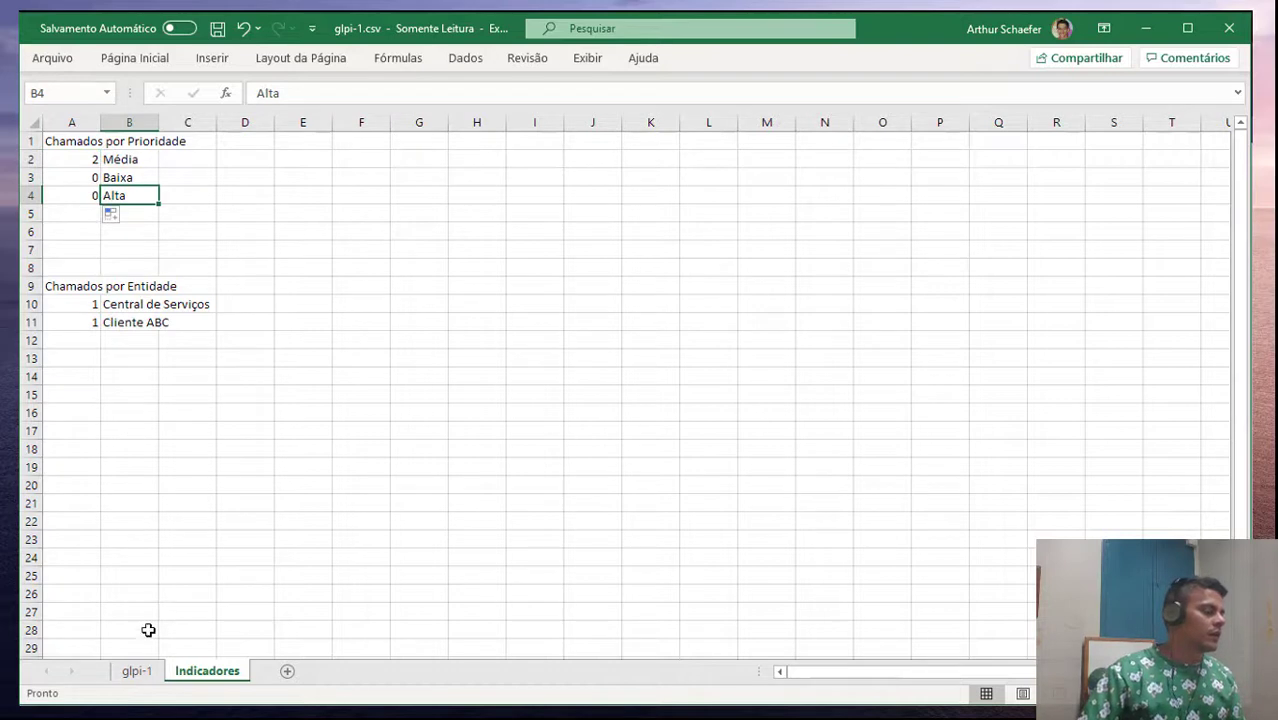
Enter the priorities "Baixa" in cell G4 and "Alta" in cell G5 on sheet glpi-1
click(140, 671)
double_click(588, 195)
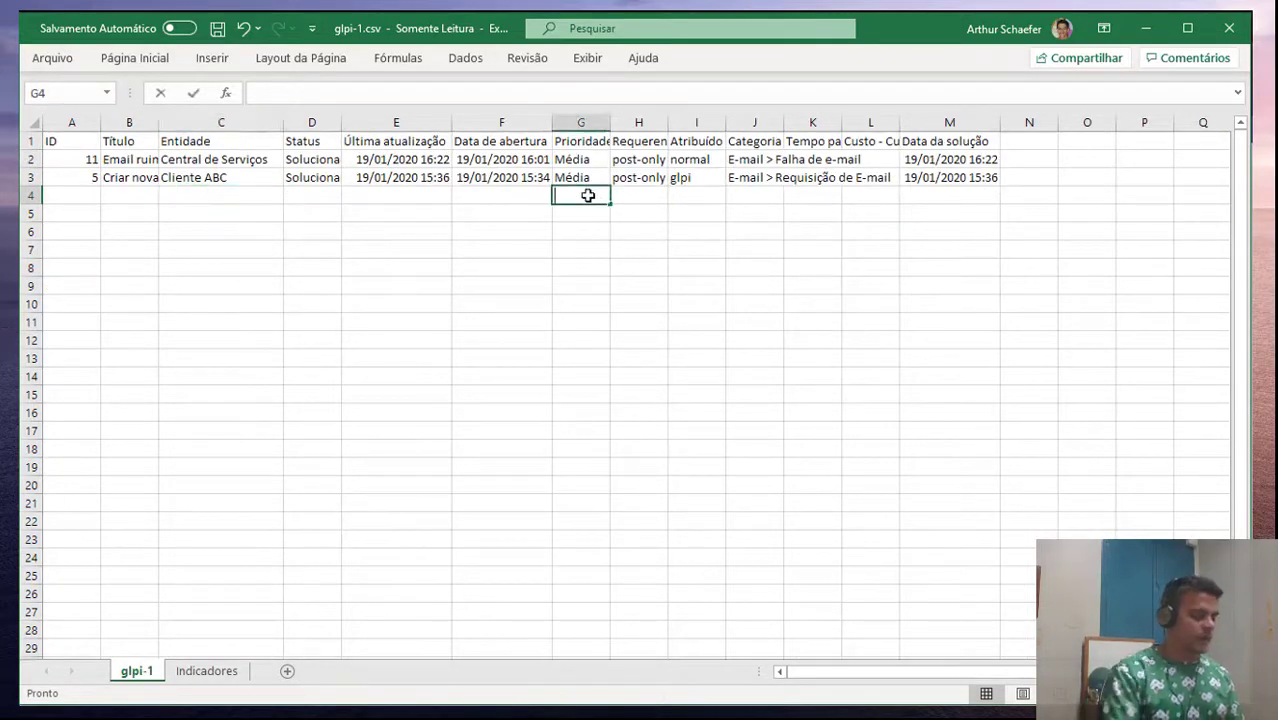
text(Baixa)
key(Return)
text(Alta)
key(Return)
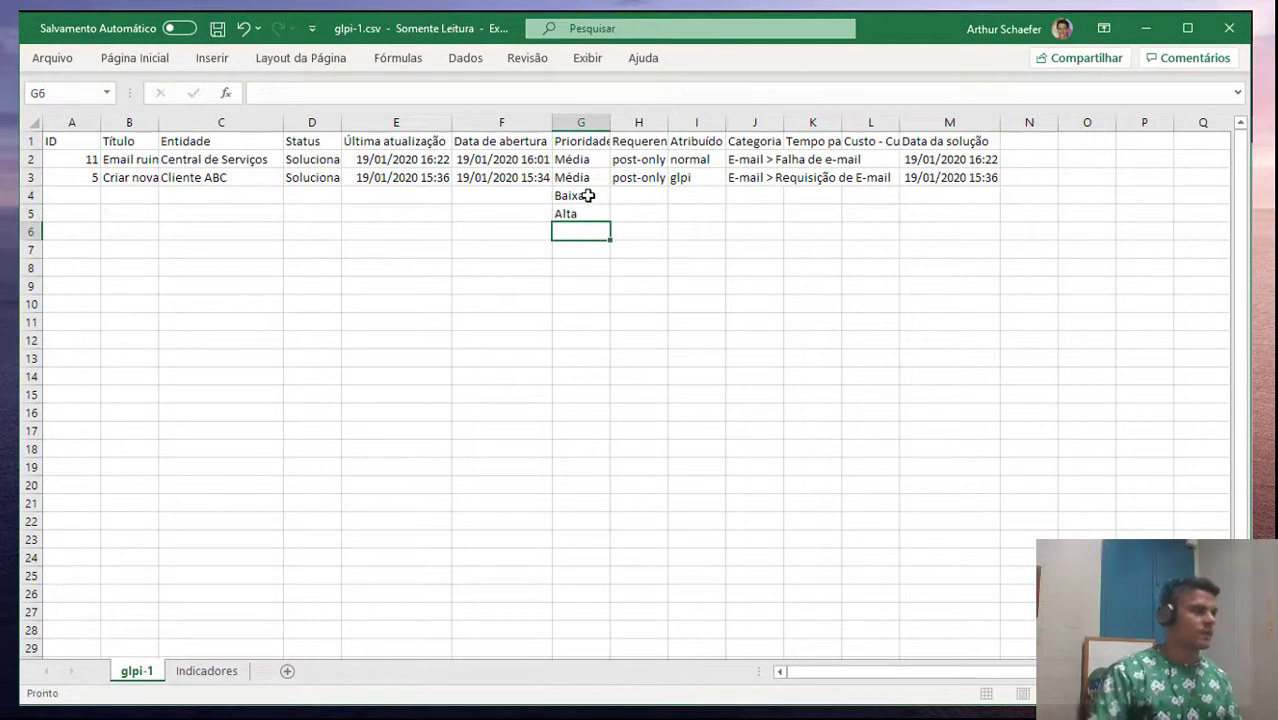
click(128, 196)
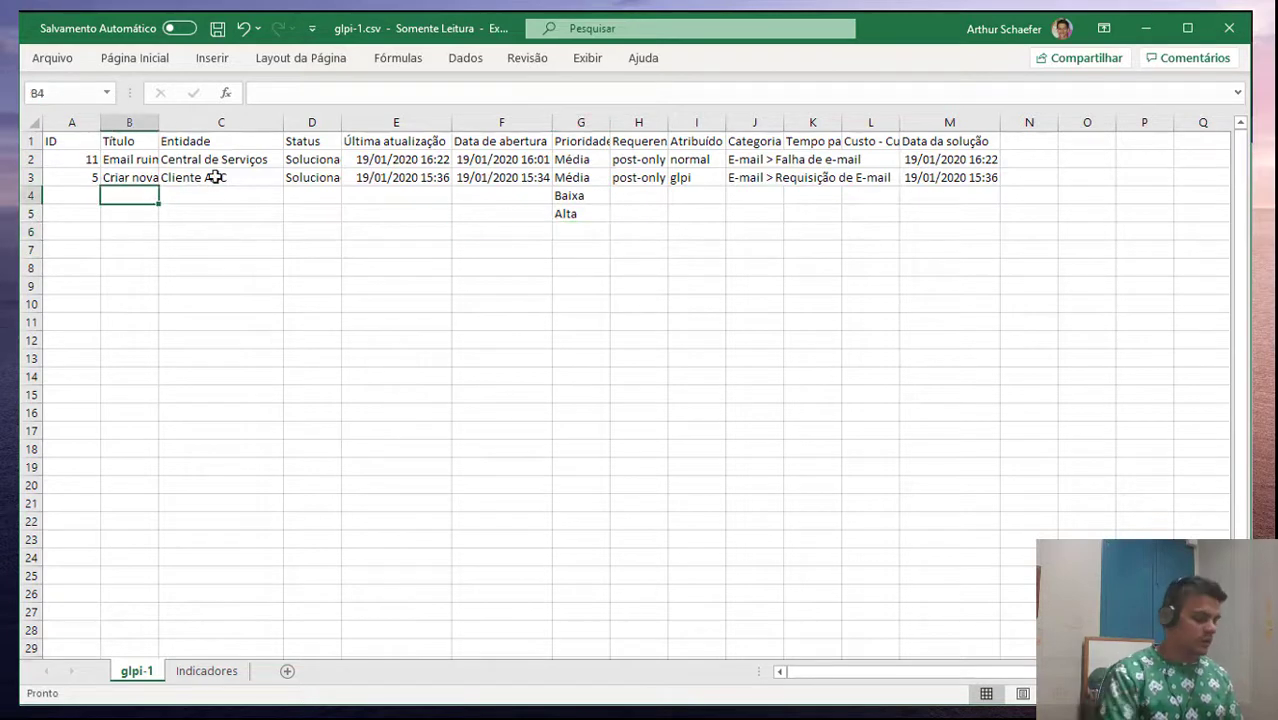
text(E)
key(BackSpace)
key(BackSpace)
click(231, 229)
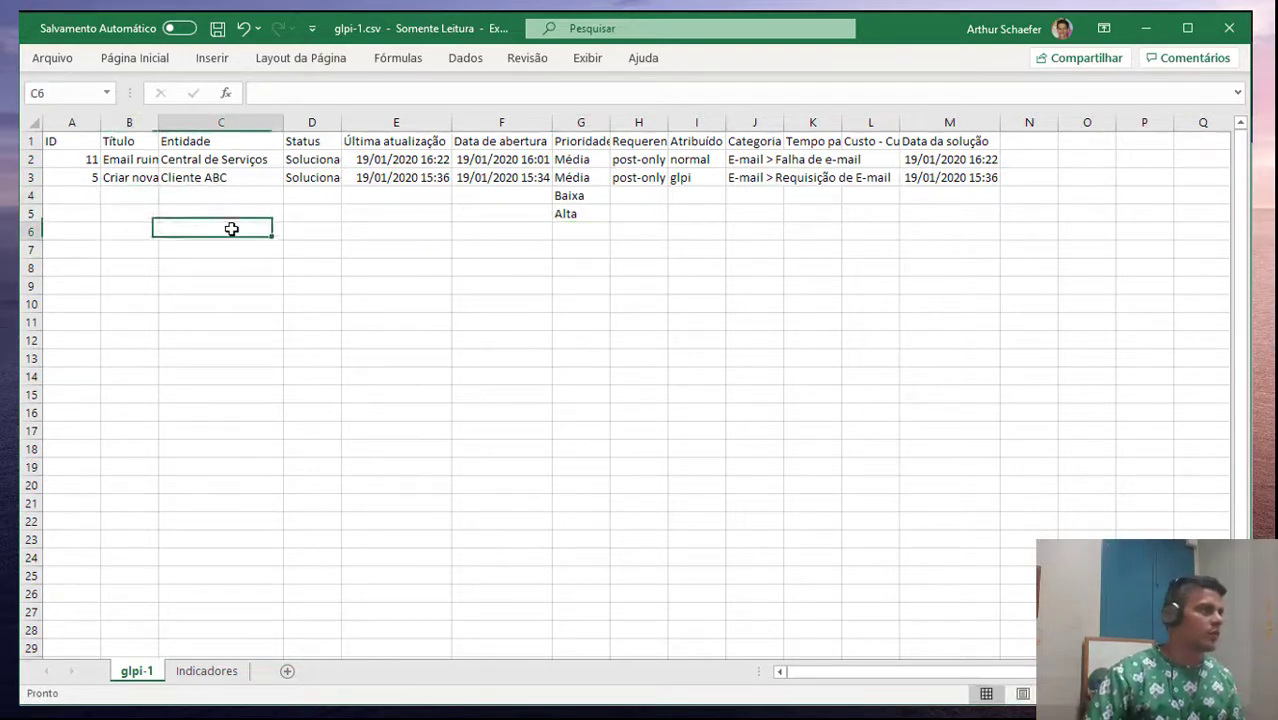
click(295, 197)
Insert the recommended Coluna Agrupada chart from the range A1:B4 on the Indicadores sheet
click(205, 672)
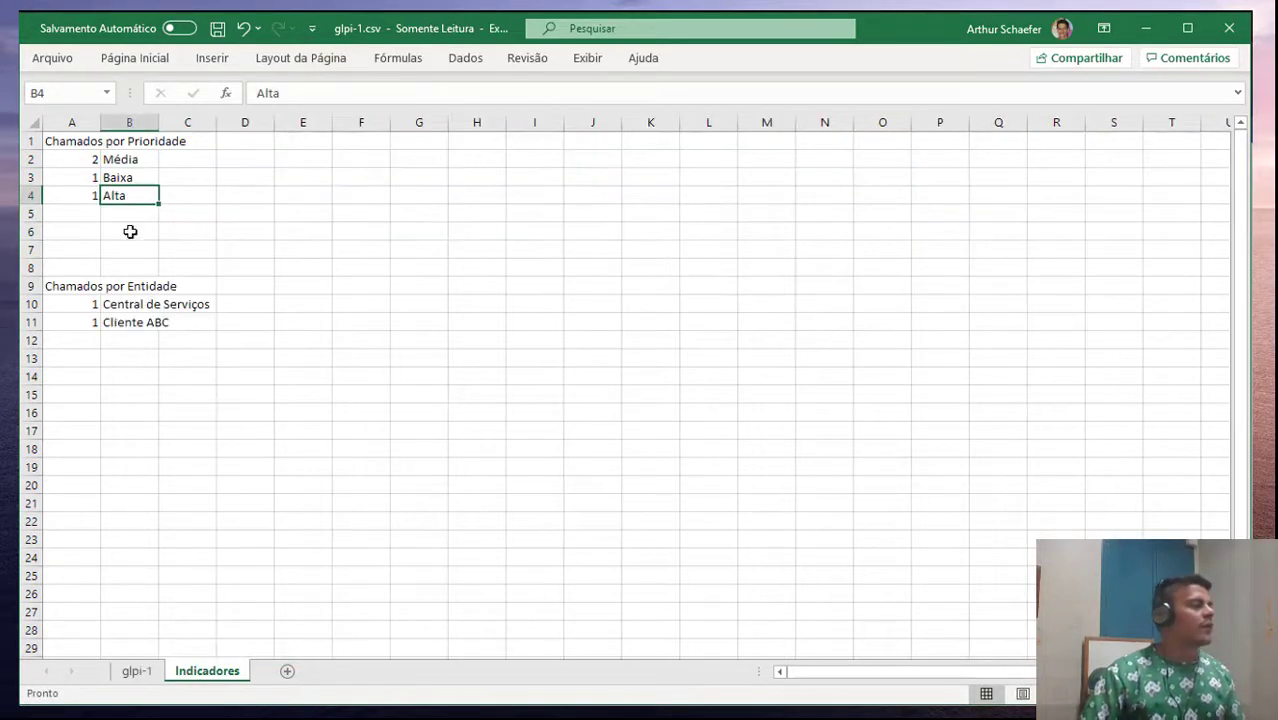
drag(76, 147, 138, 197)
click(208, 60)
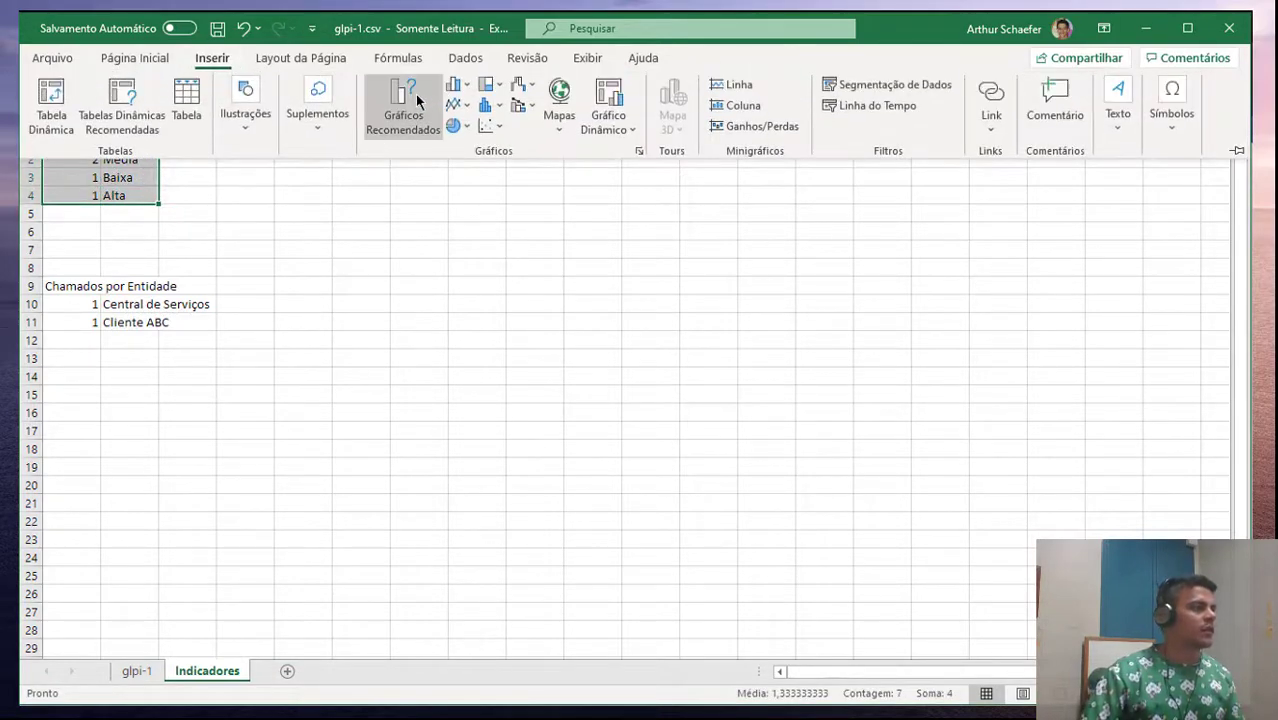
click(405, 194)
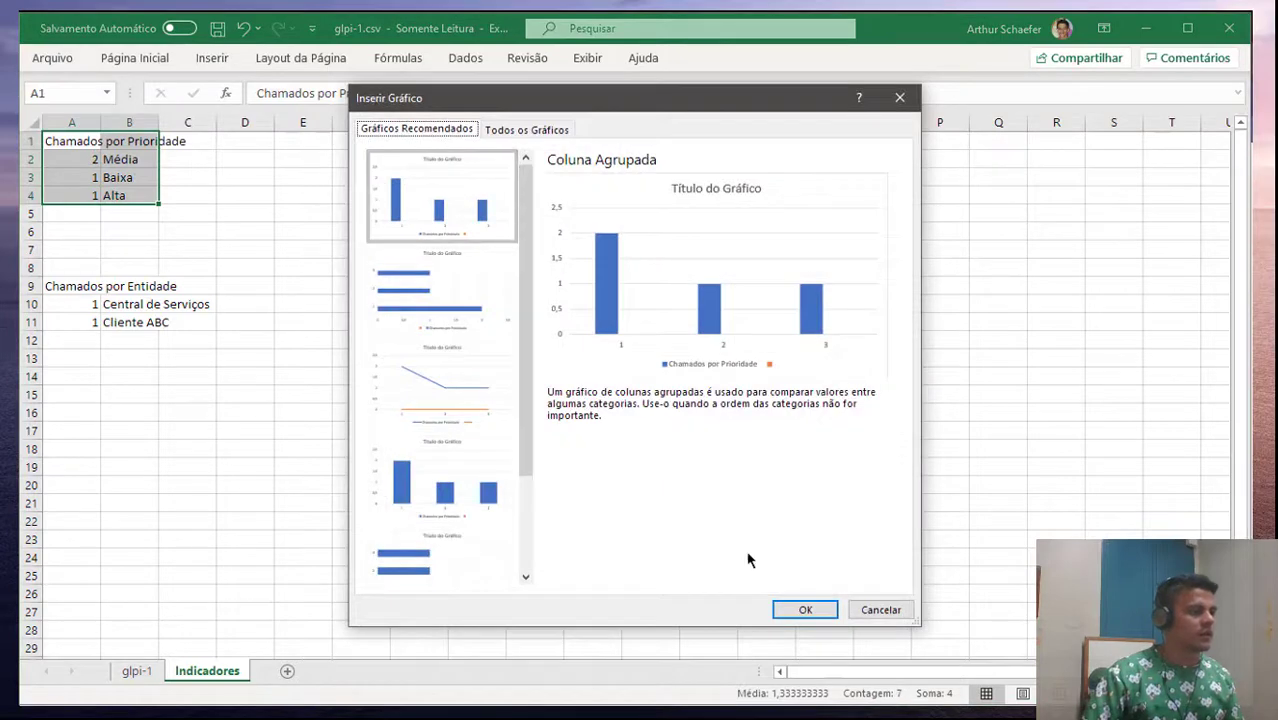
click(805, 610)
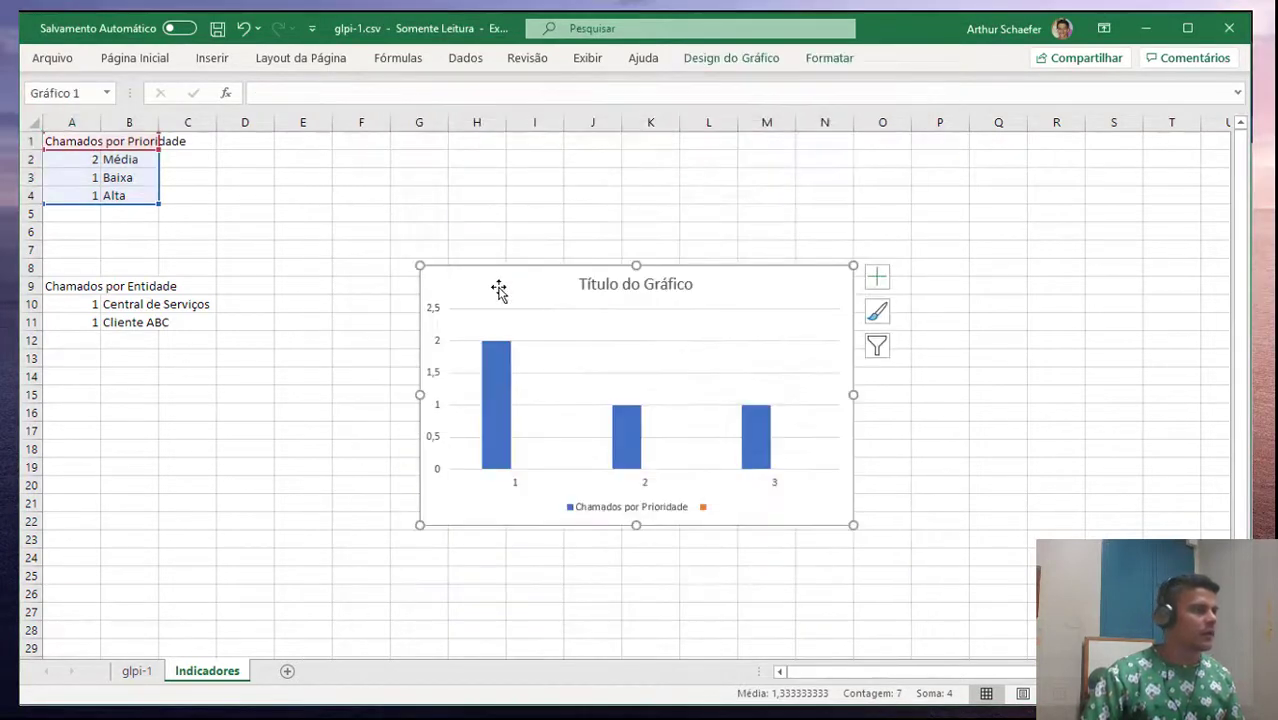
Move the priority chart up so that its upper edge lies at about row 2
click(630, 285)
click(618, 258)
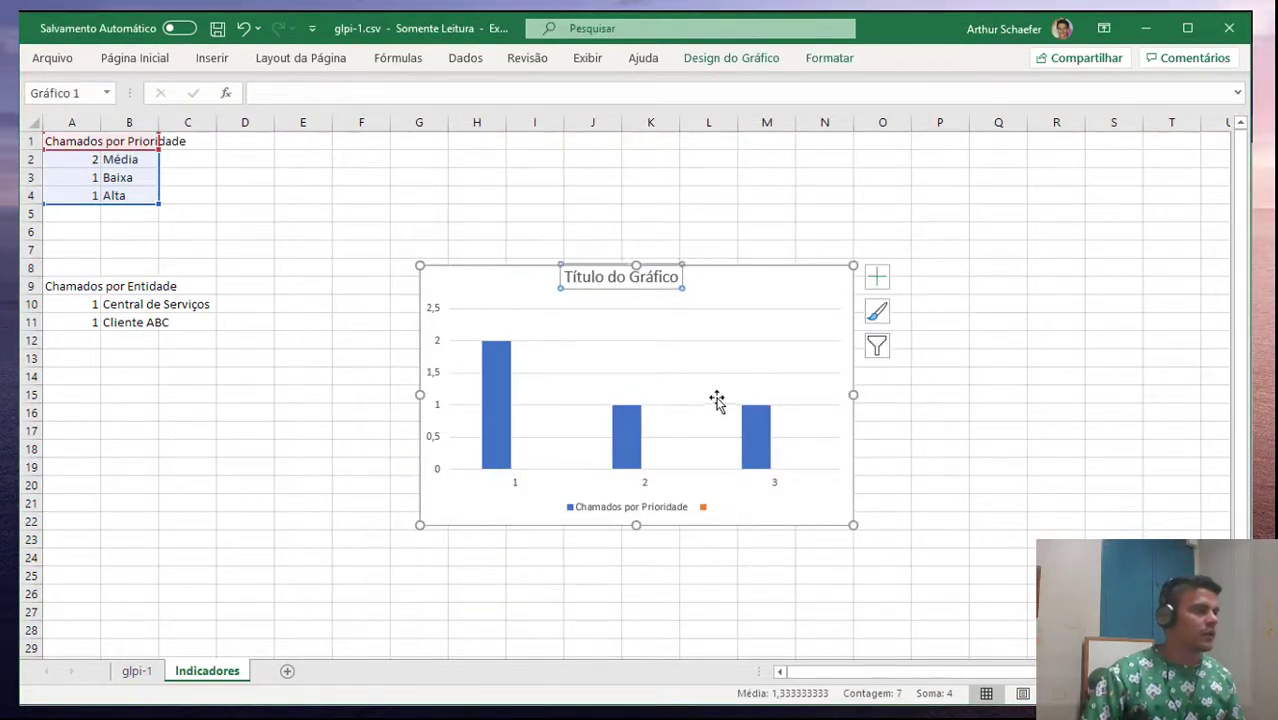
drag(768, 287, 783, 185)
click(248, 320)
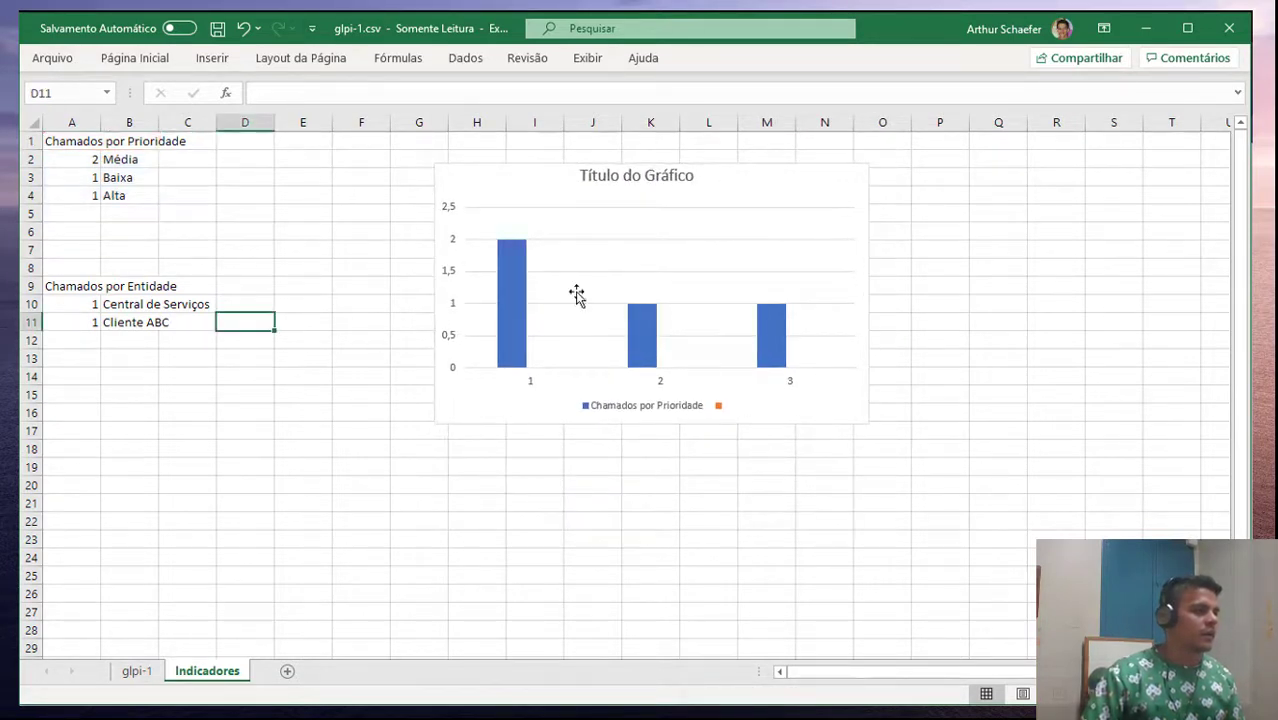
click(302, 192)
click(720, 204)
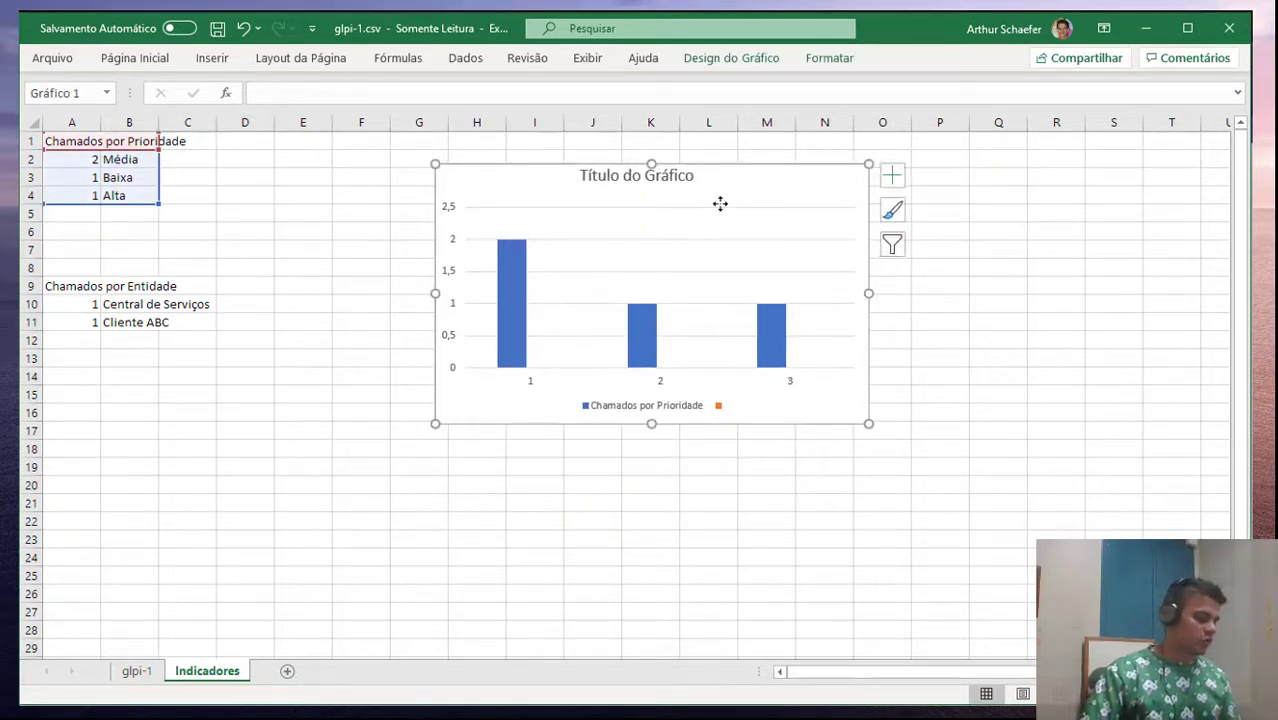
Undo the priority chart's move and its insertion
key(ctrl+z)
click(720, 200)
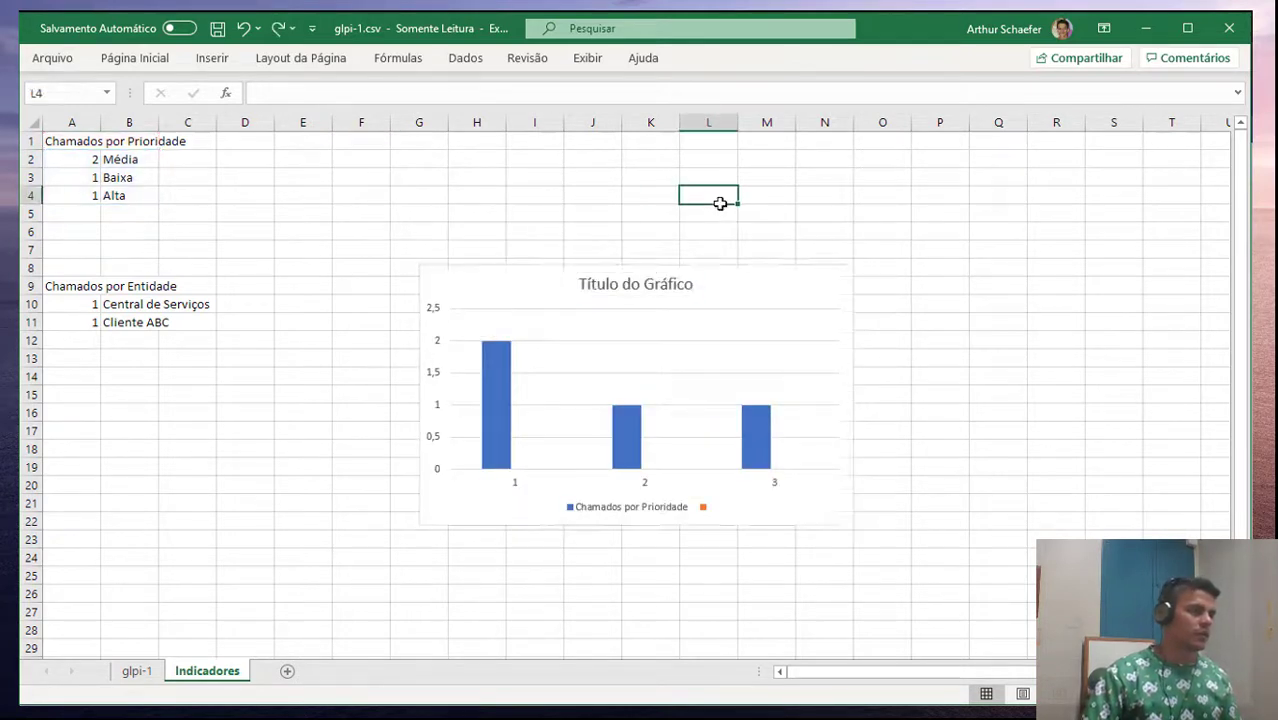
key(ctrl+z)
Insert the recommended Coluna Agrupada chart from the priority counts in A2:B4, without the heading
drag(86, 162, 117, 194)
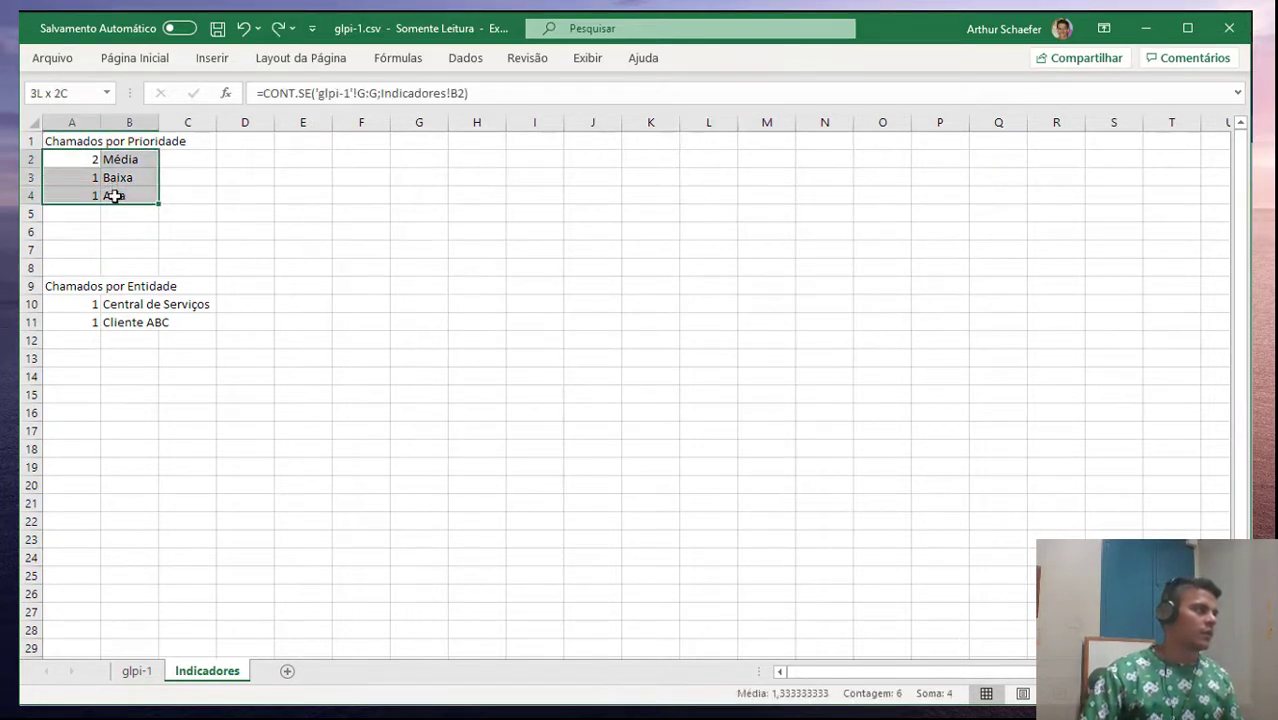
click(212, 58)
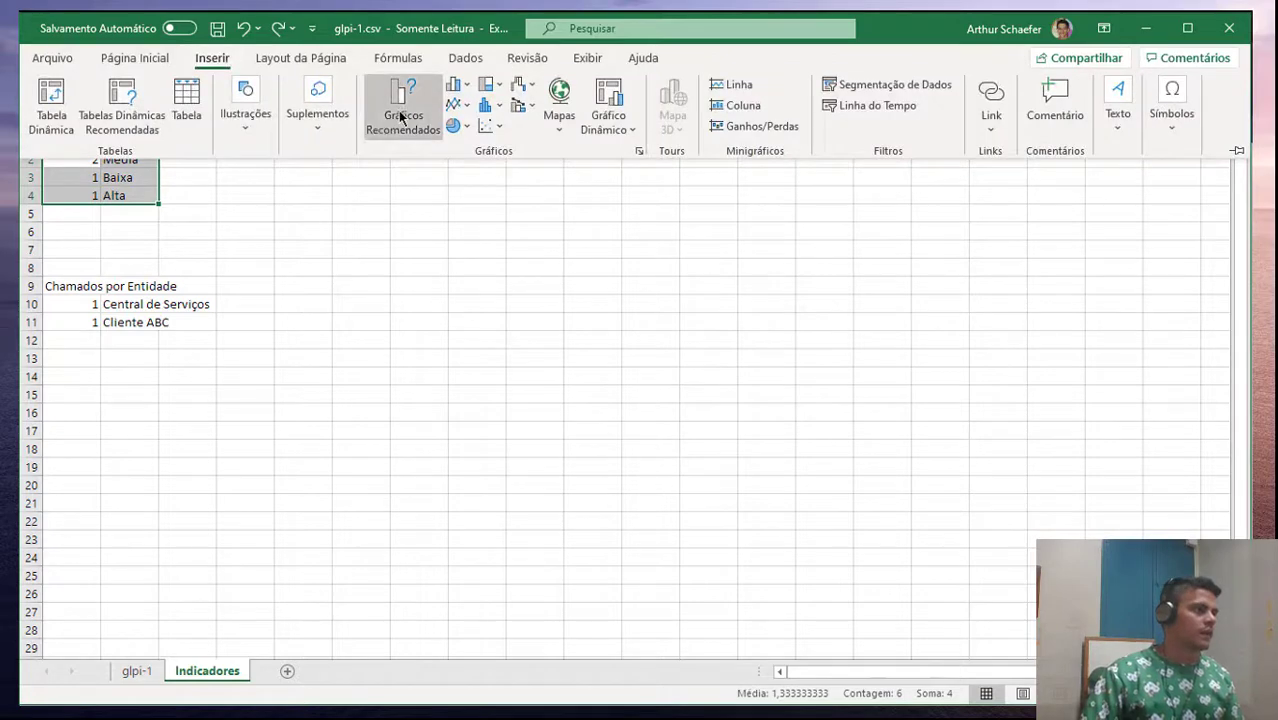
click(402, 112)
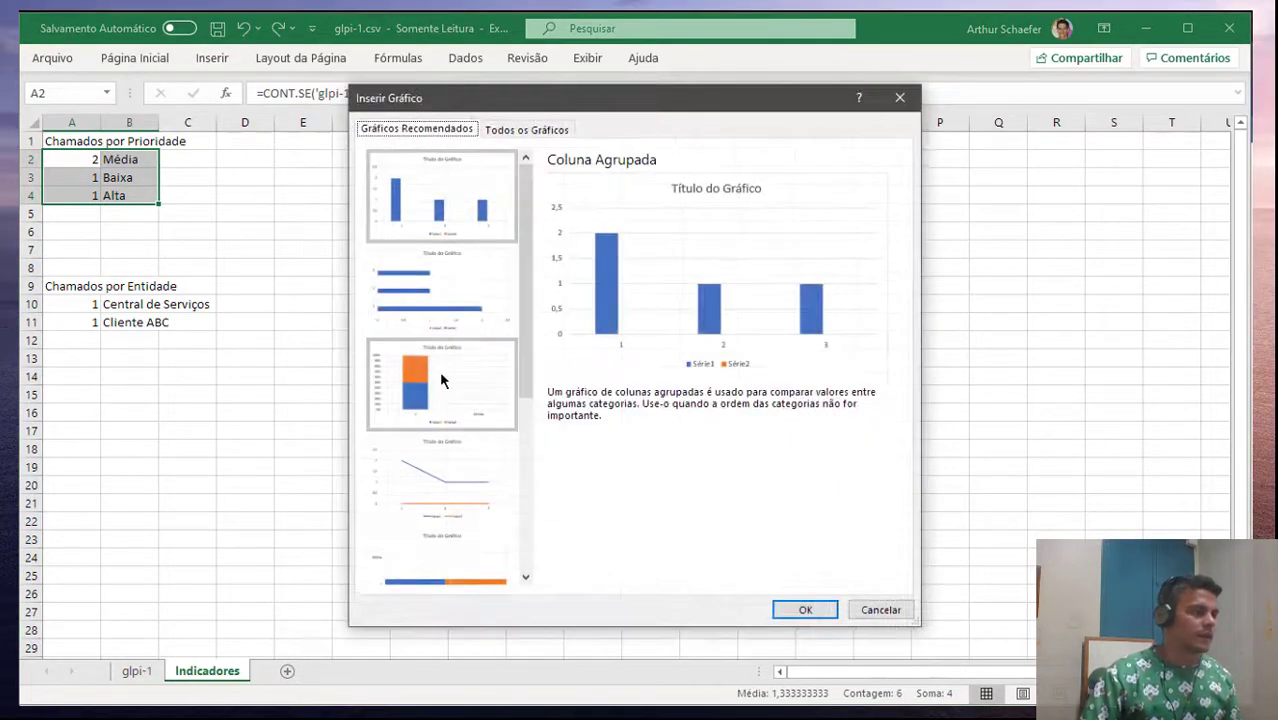
scroll(440, 373, down, 4)
scroll(440, 373, up, 4)
click(515, 132)
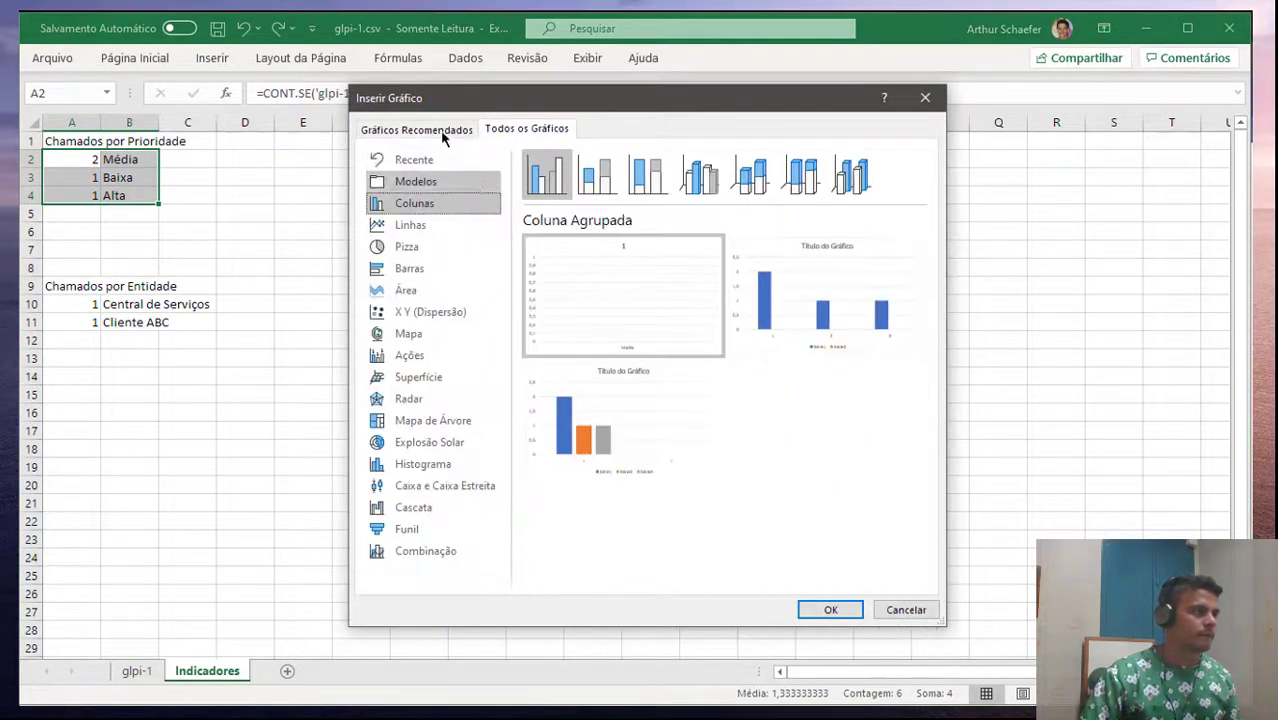
click(442, 131)
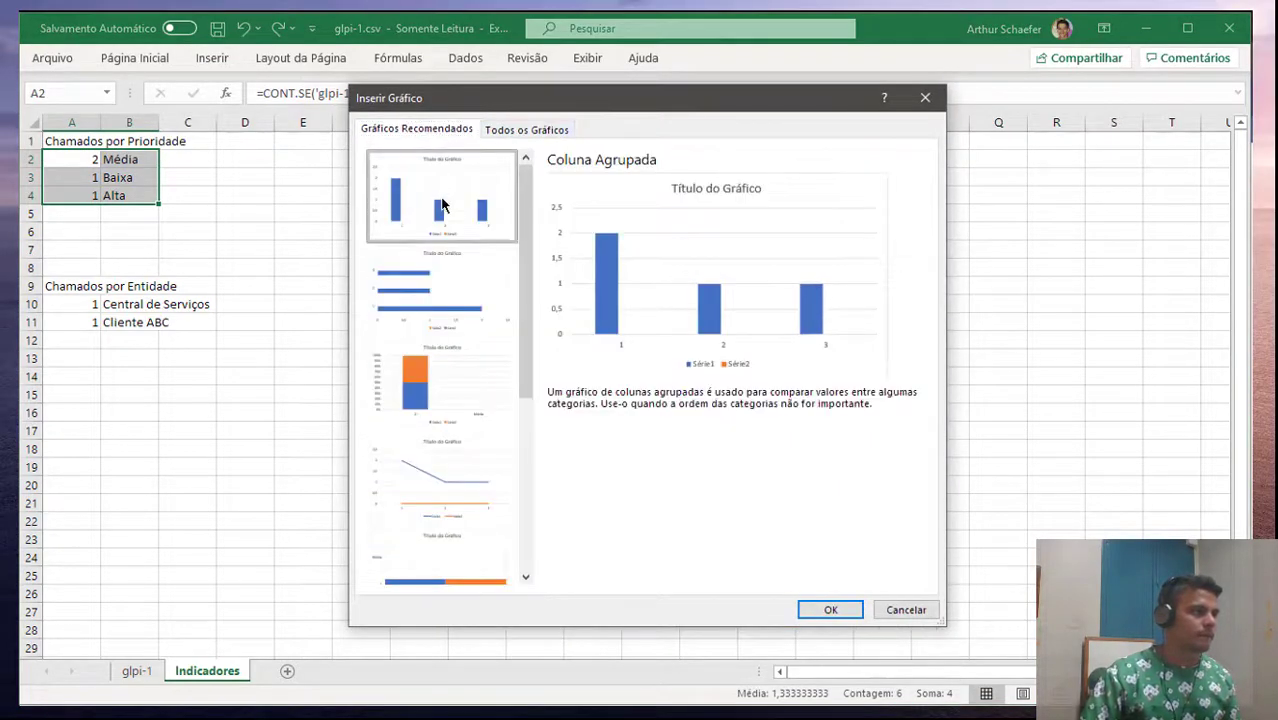
click(828, 610)
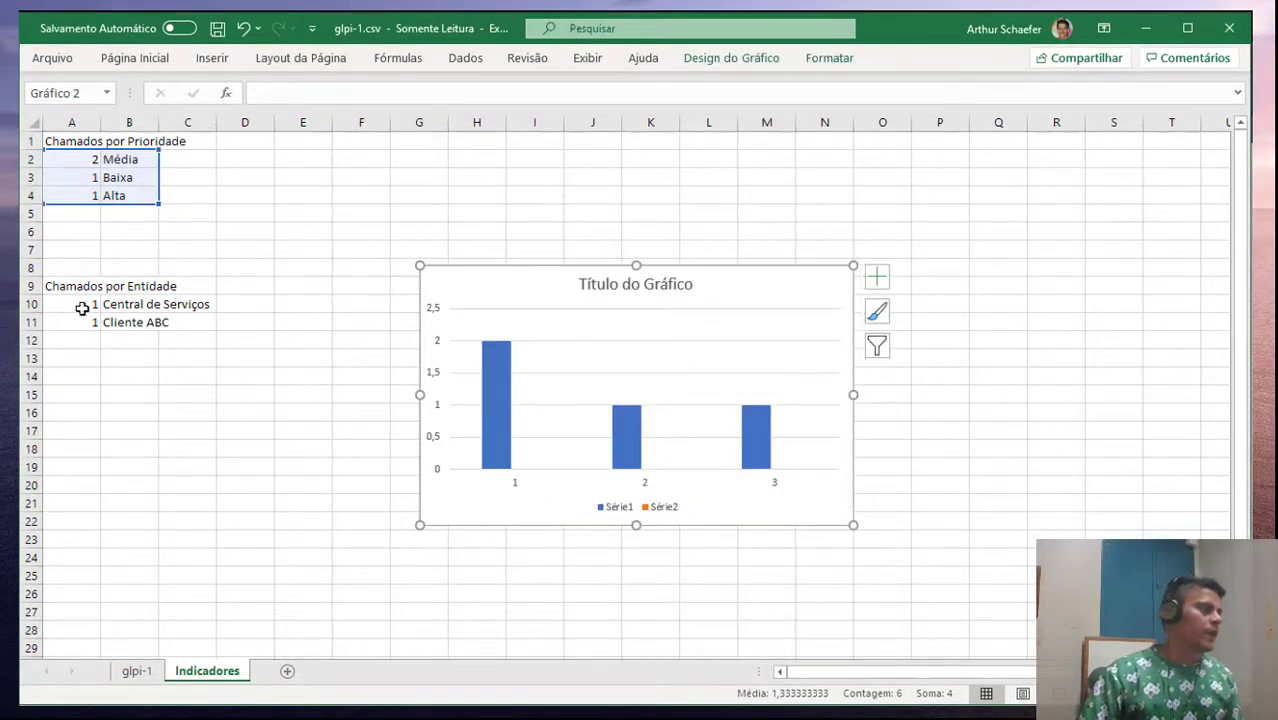
Insert the recommended Coluna Agrupada chart from the entity counts in A10:B11
drag(86, 306, 120, 323)
click(213, 58)
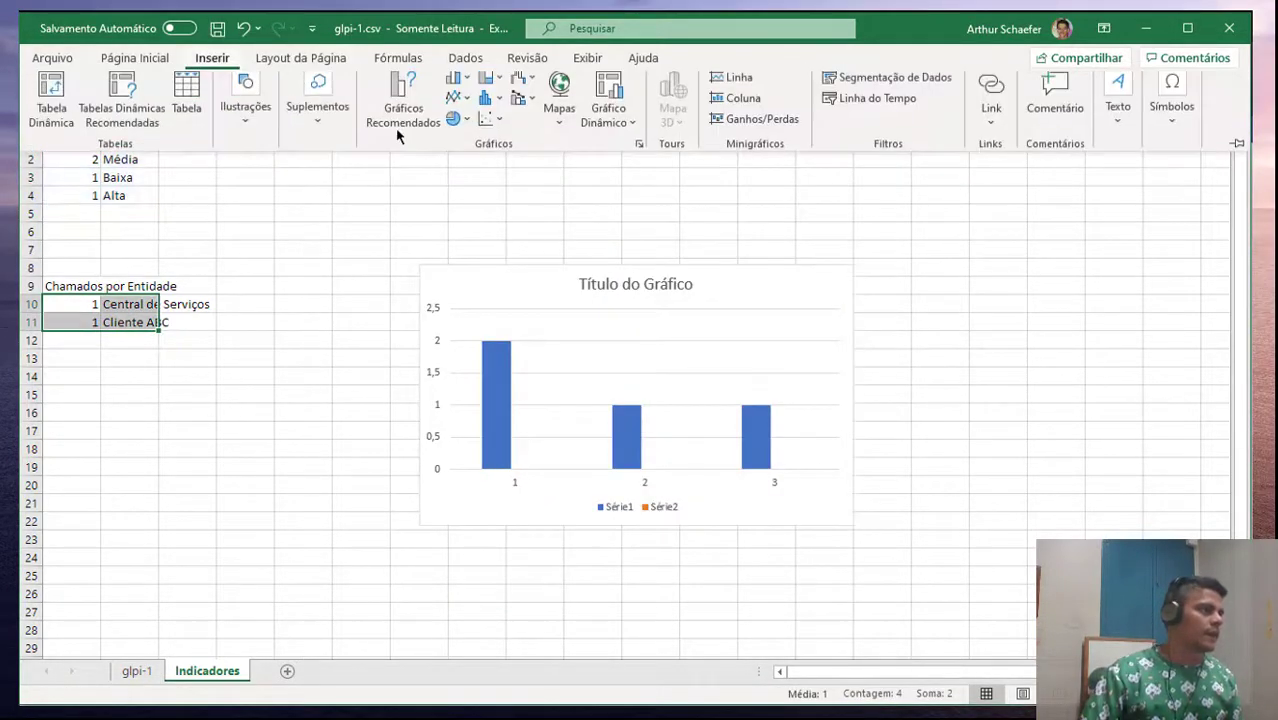
click(404, 106)
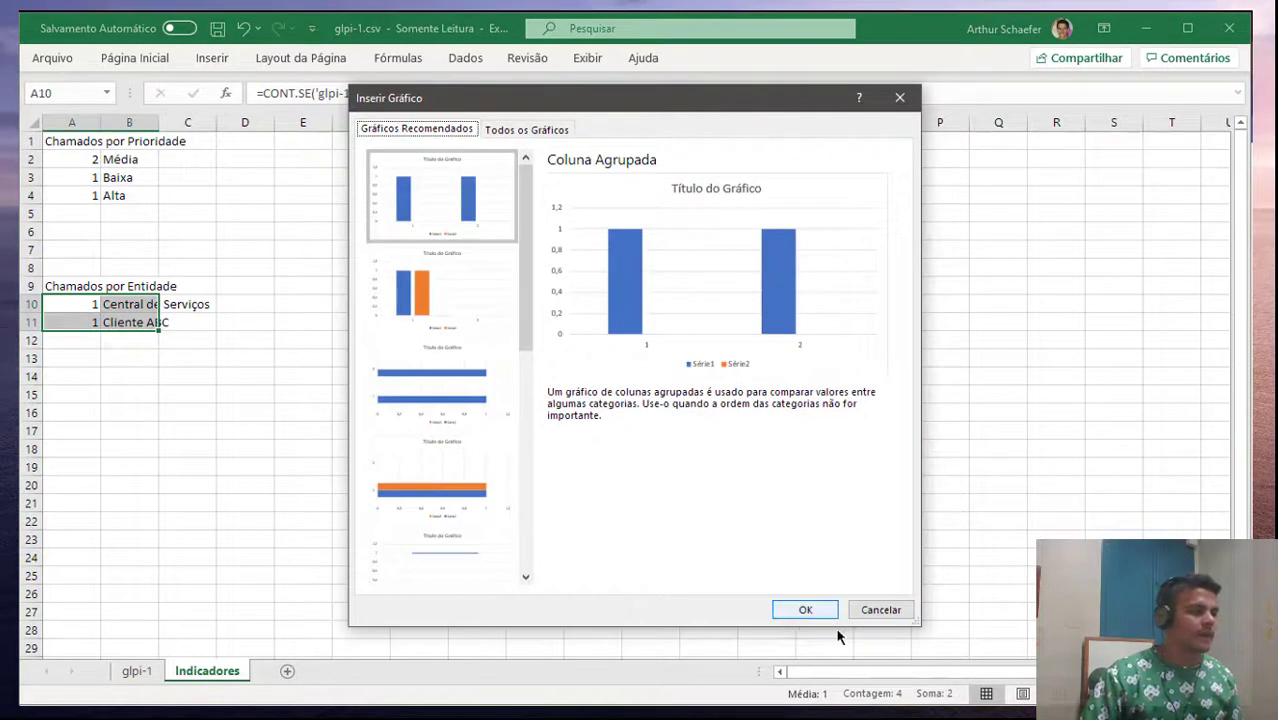
click(805, 610)
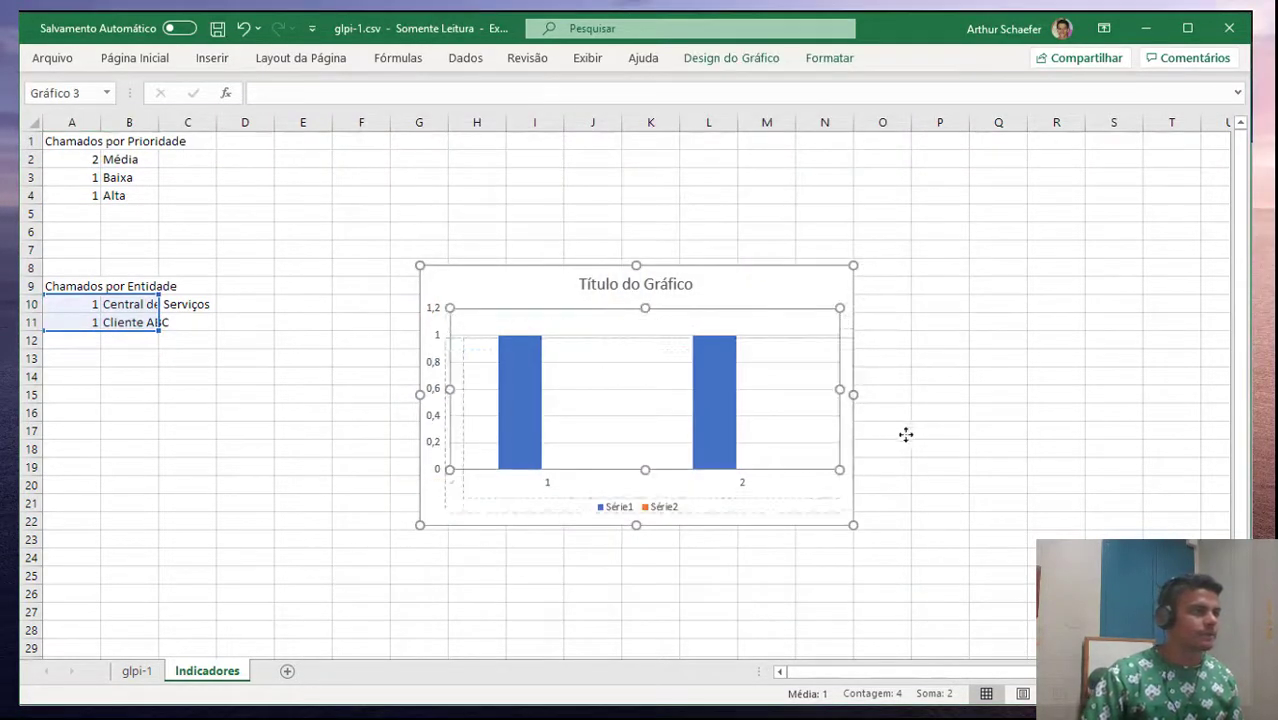
Move the overlapping priority and entity charts apart and delete both from the Indicadores sheet
drag(839, 299, 1146, 331)
drag(520, 283, 484, 163)
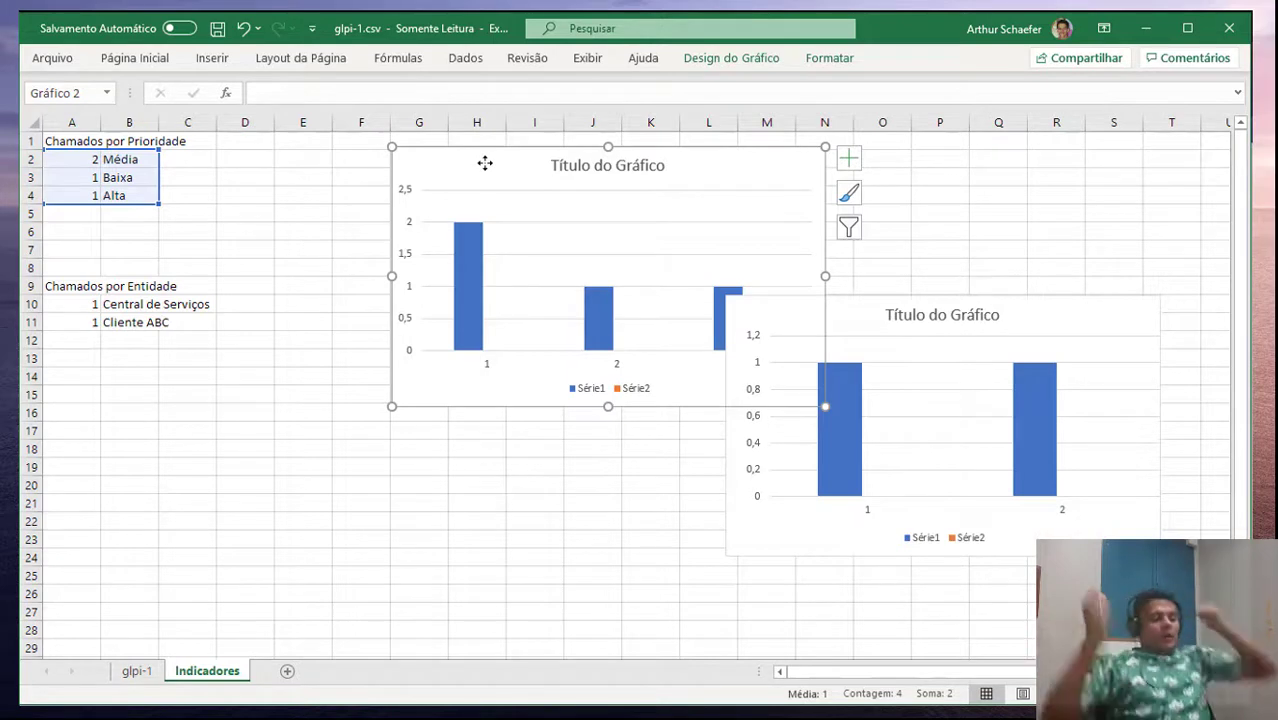
key(Delete)
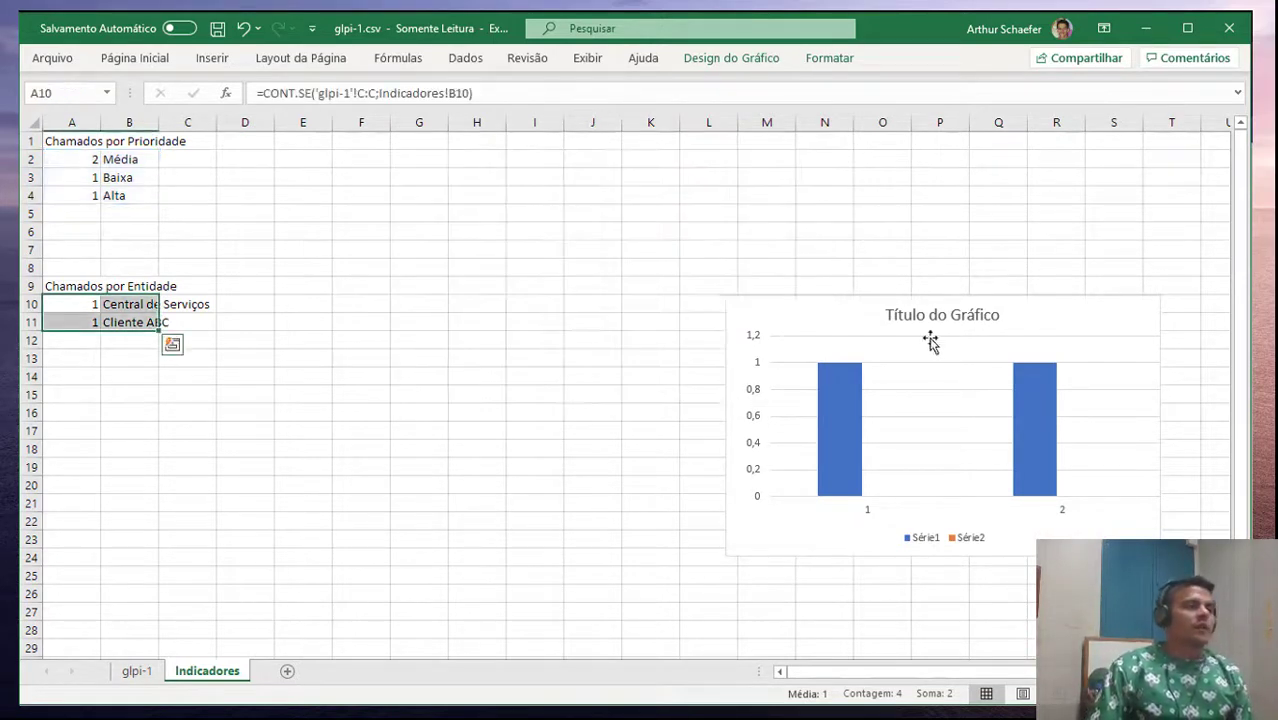
key(Delete)
click(560, 288)
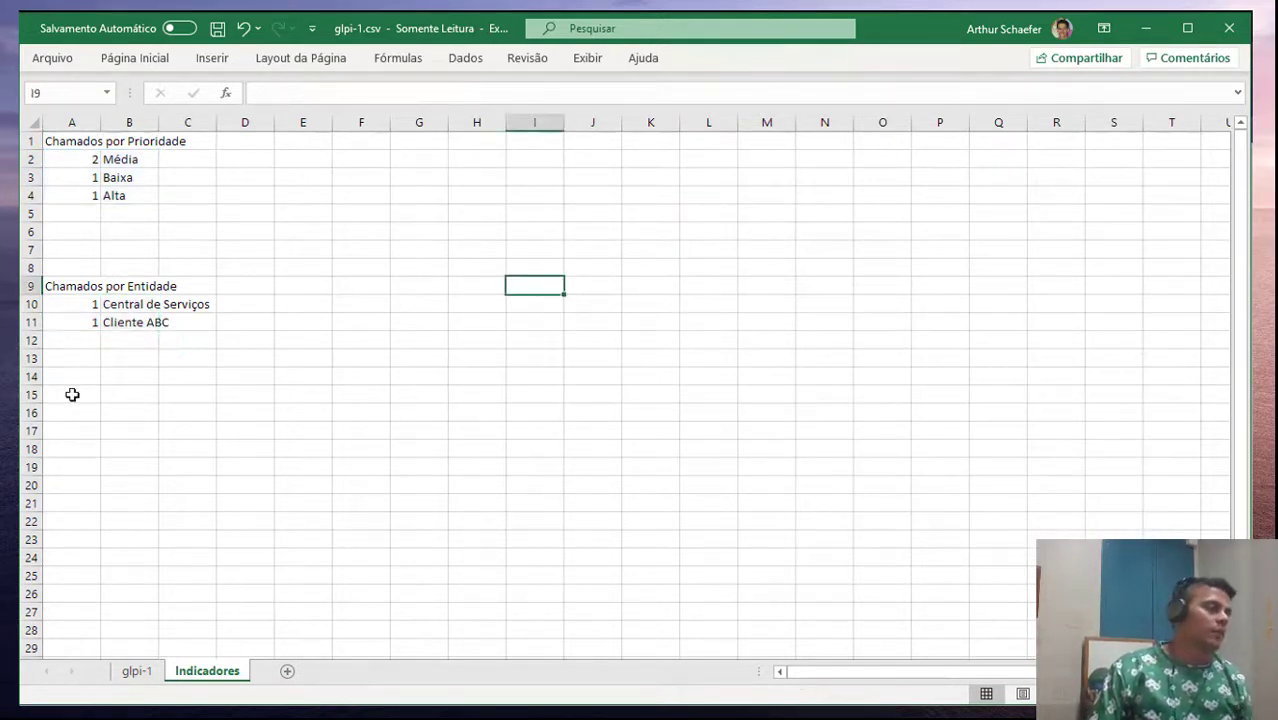
click(127, 671)
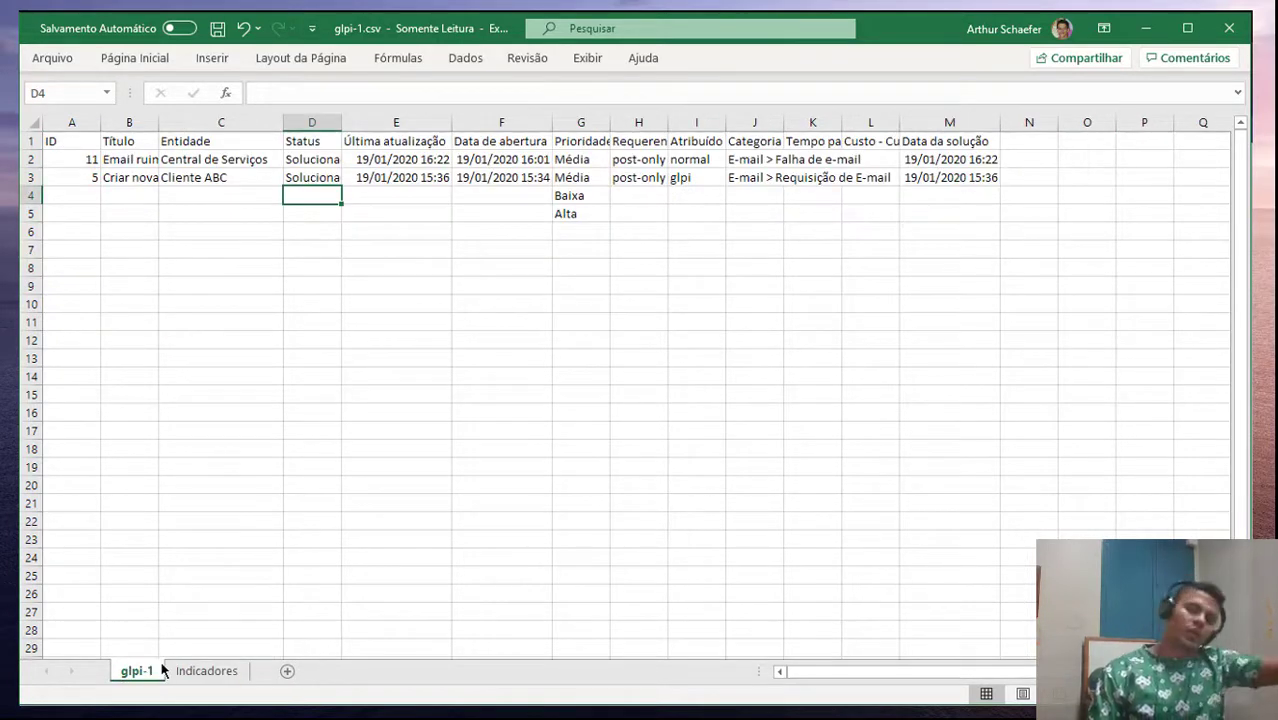
click(199, 668)
click(137, 670)
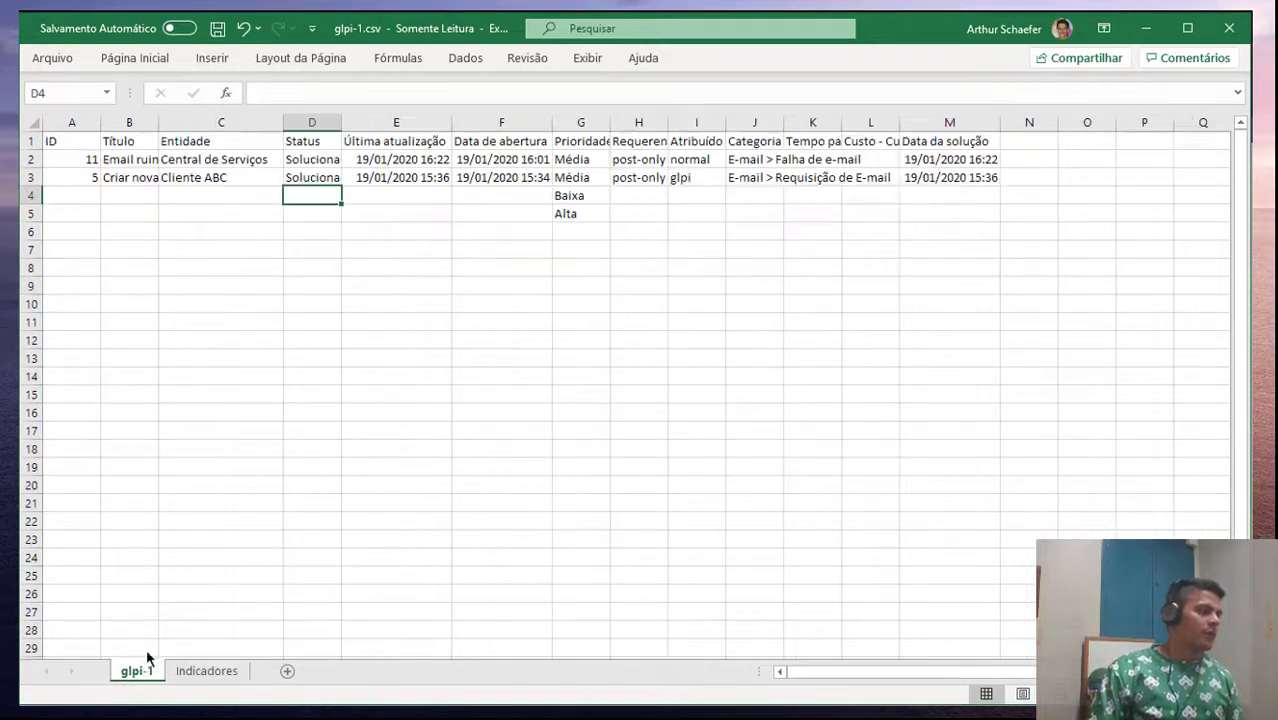
drag(400, 159, 410, 180)
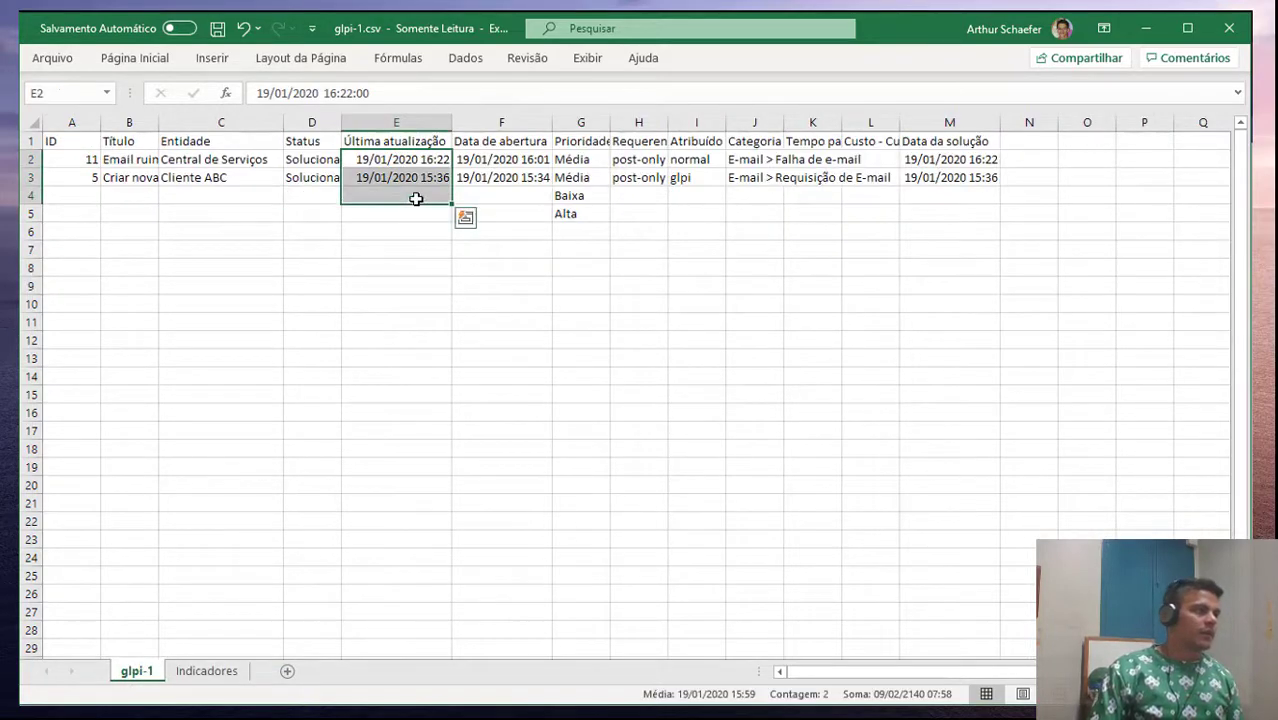
click(200, 670)
click(137, 672)
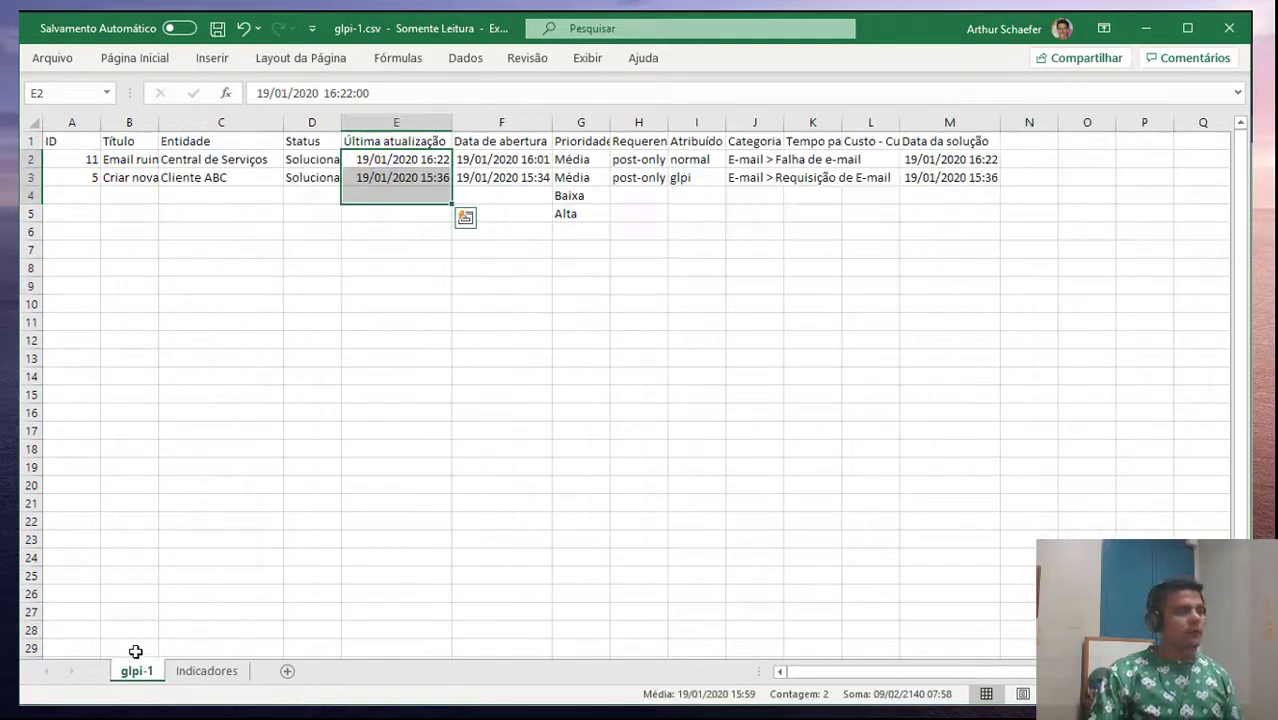
Switch to GLPI and add the Tempo interno para atendimento excedido column to the ticket list's global view
key(alt+Tab)
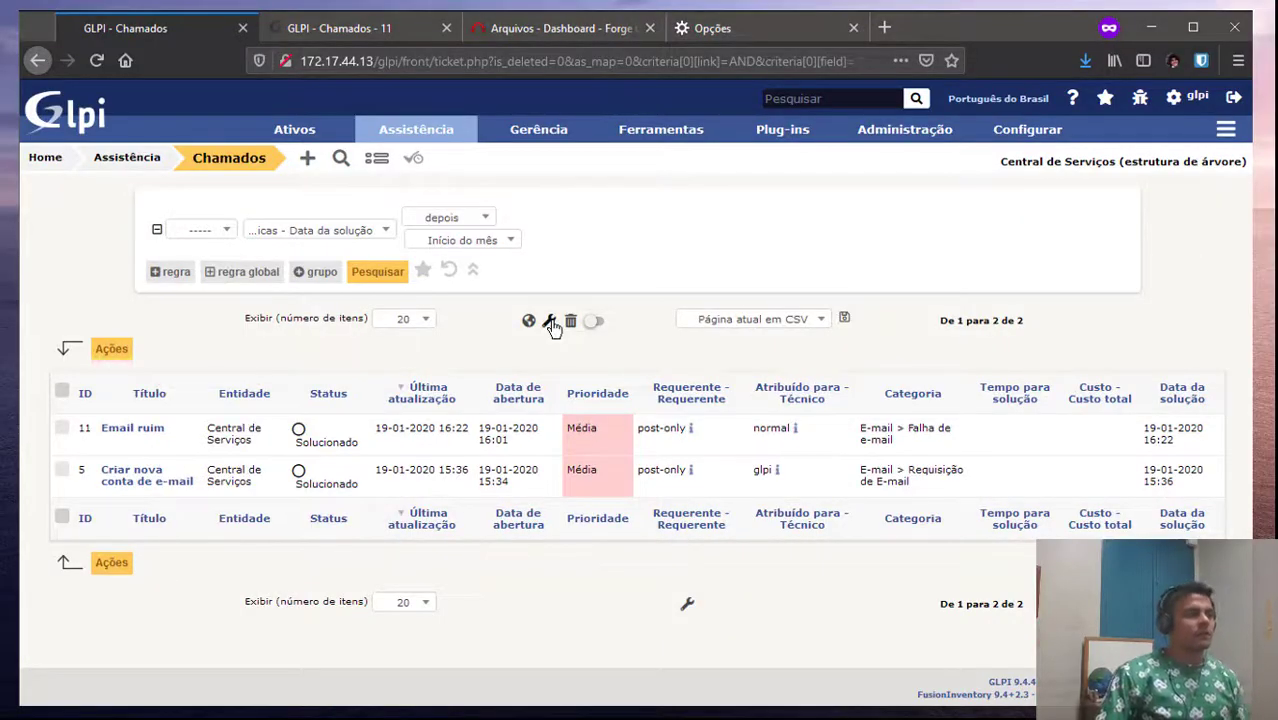
click(548, 322)
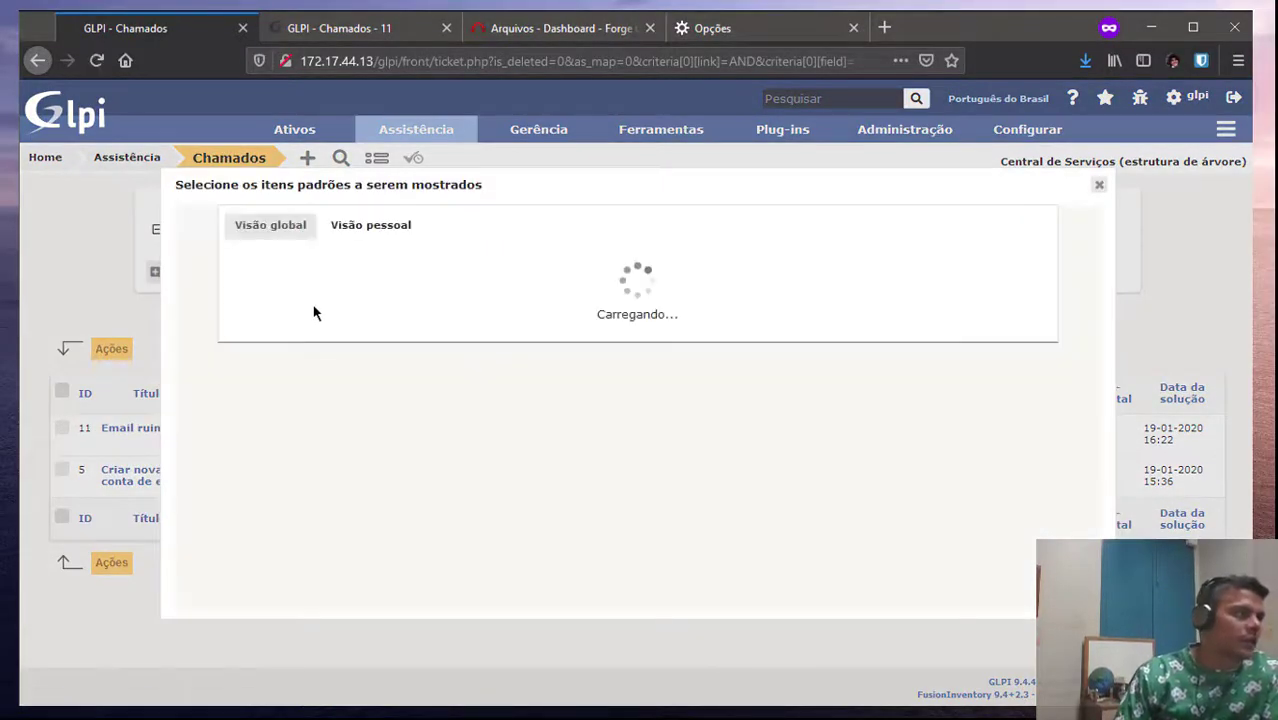
click(588, 309)
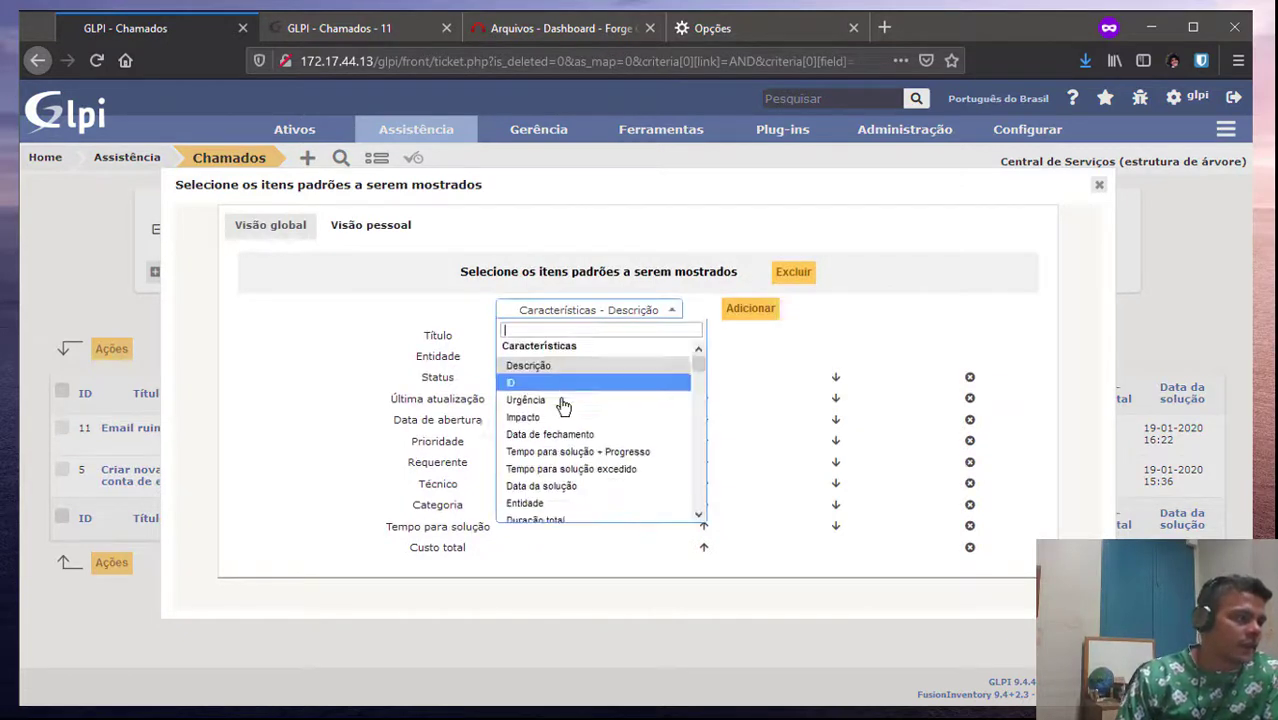
scroll(600, 435, down, 3)
scroll(603, 435, up, 1)
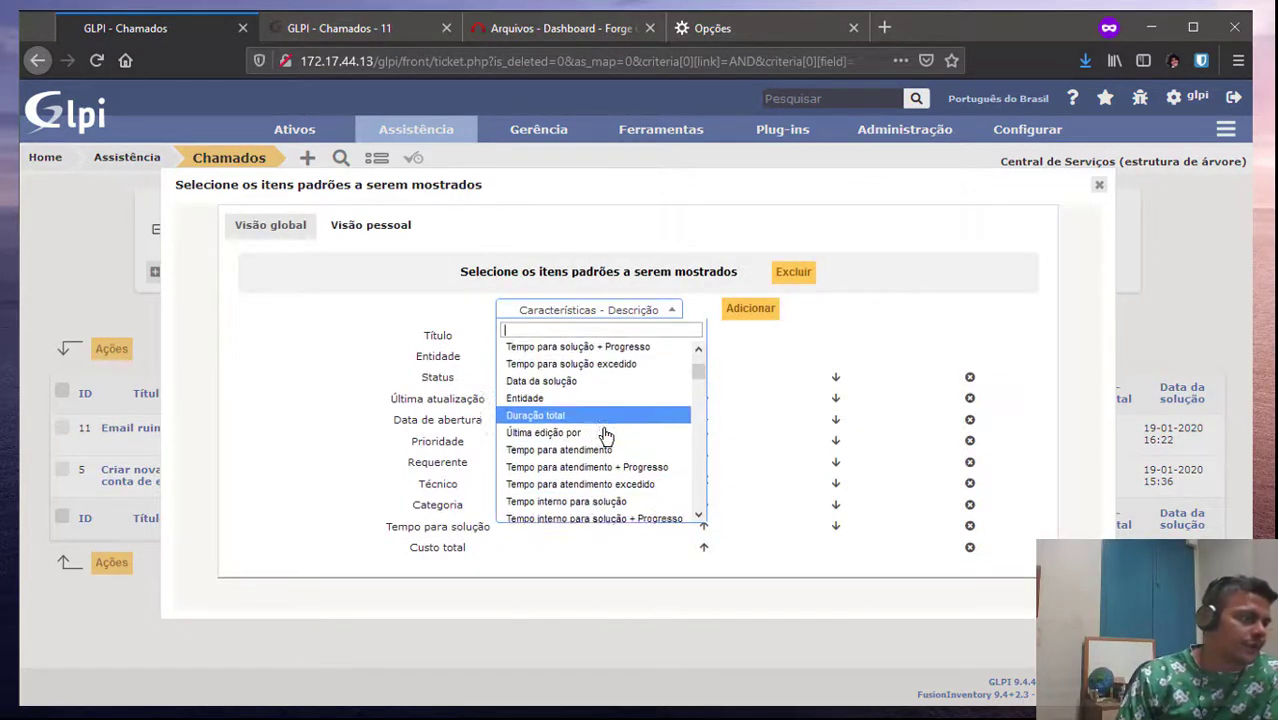
scroll(600, 460, down, 4)
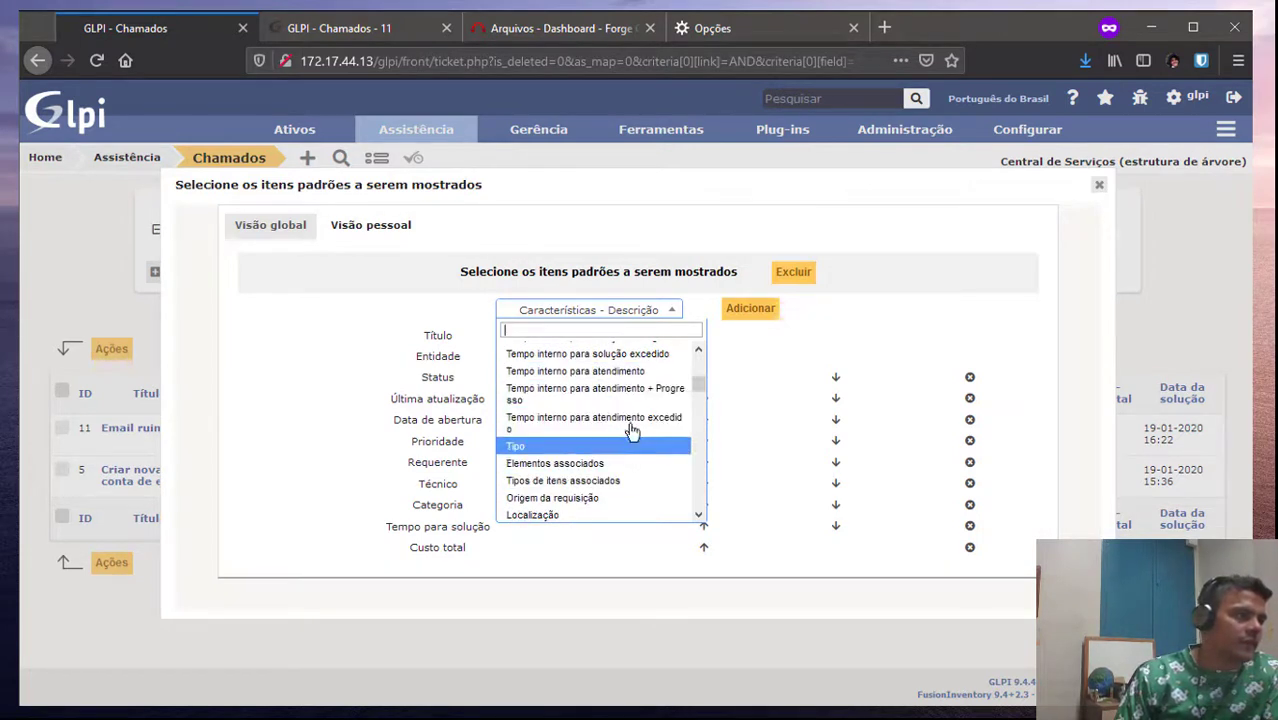
click(625, 425)
click(781, 312)
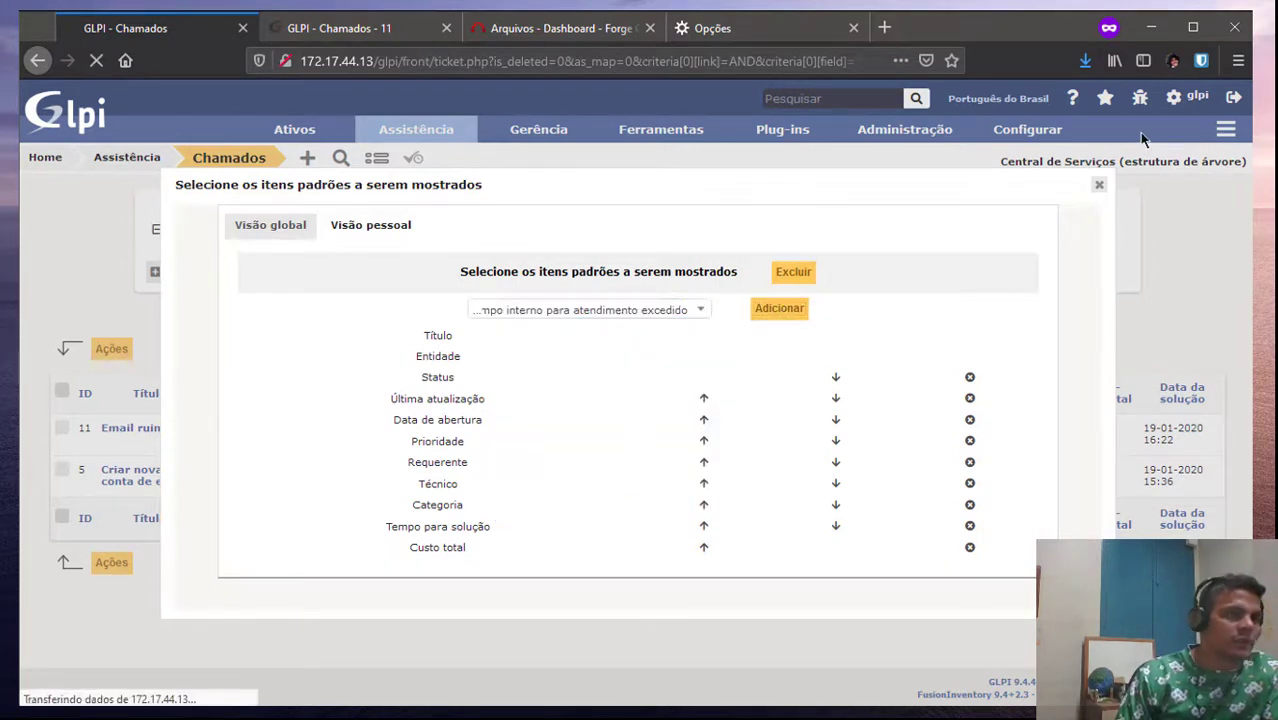
click(1098, 190)
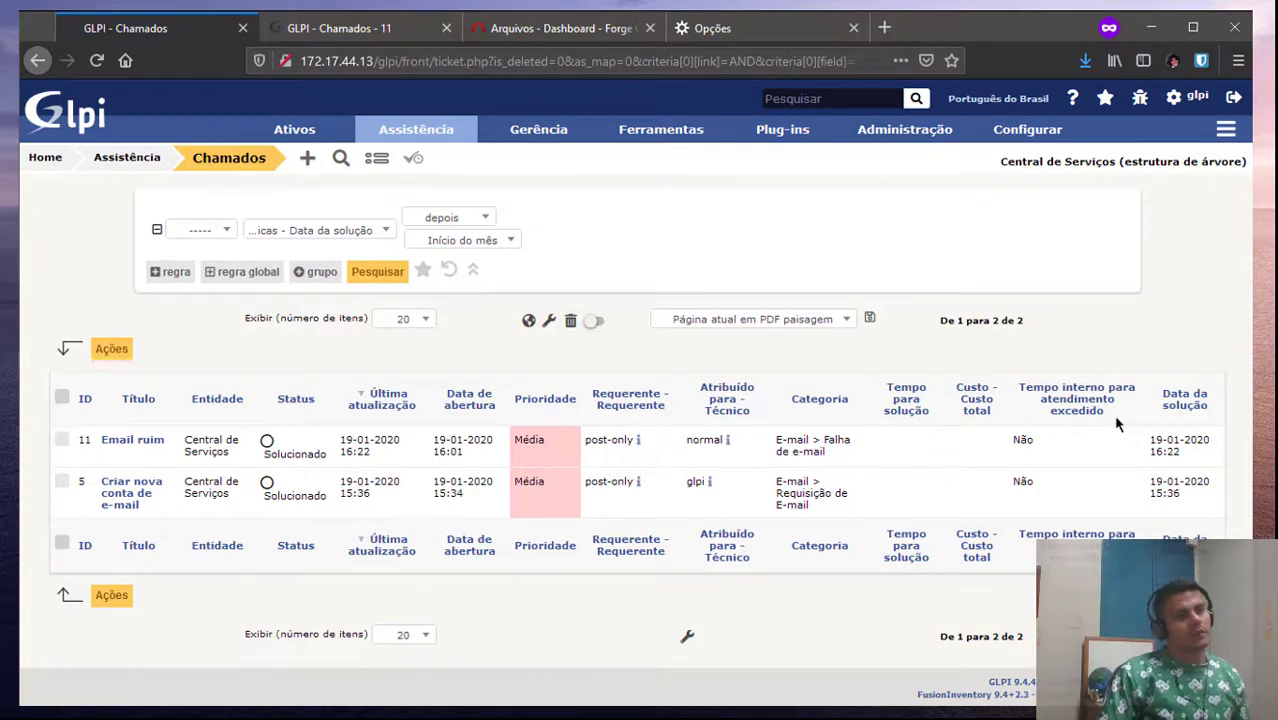
drag(1112, 420, 1020, 386)
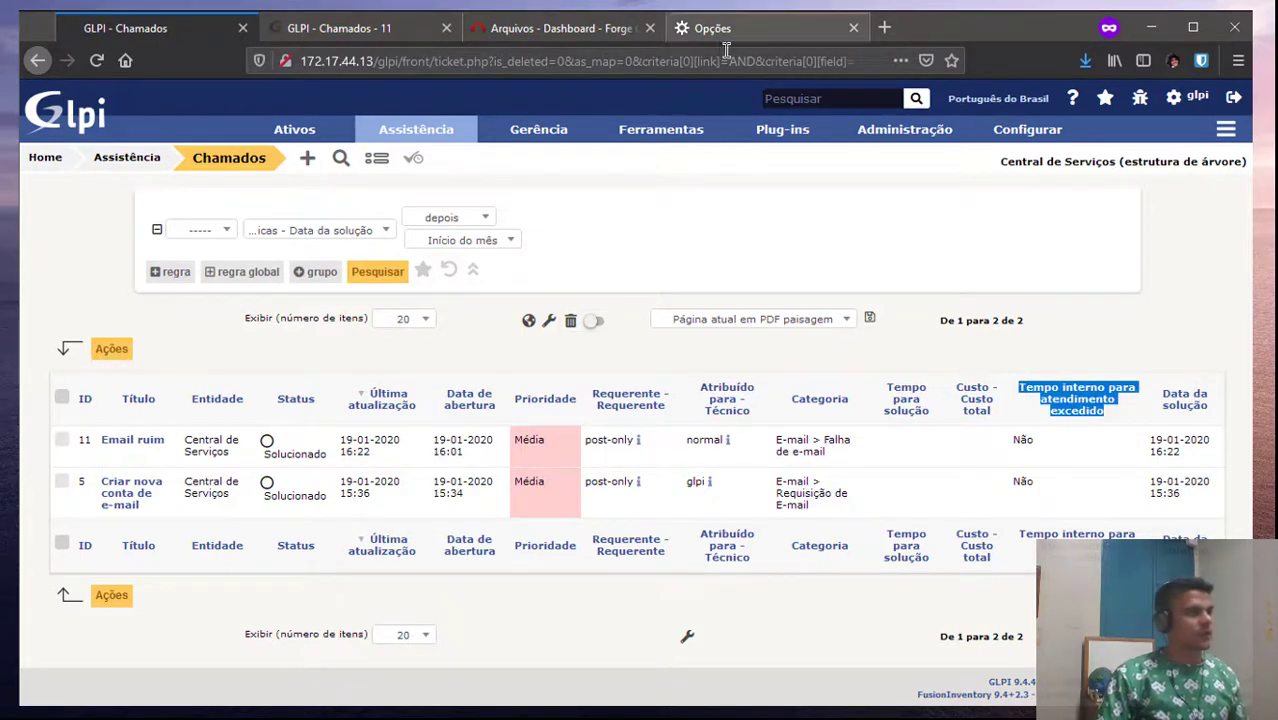
Back in Excel's glpi-1 sheet, insert a column before Custo - Custo total and move that heading from M1 to L1
key(alt+Tab)
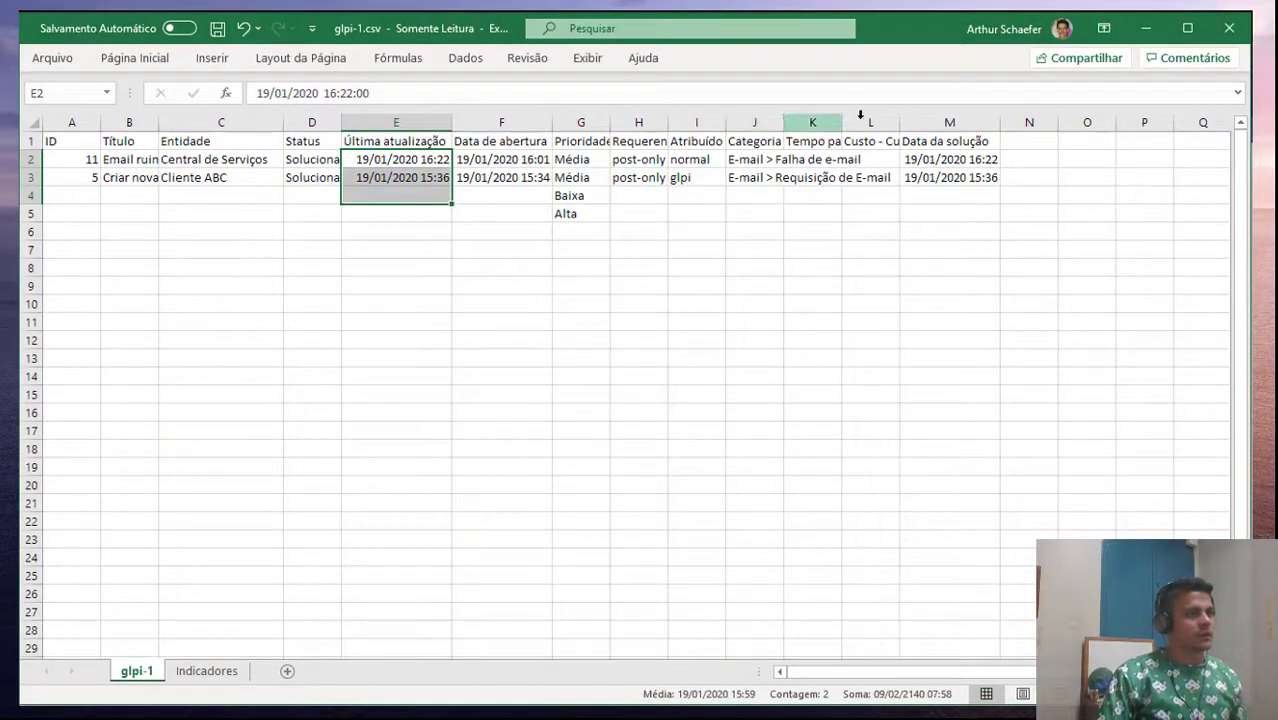
click(864, 121)
right_click(864, 121)
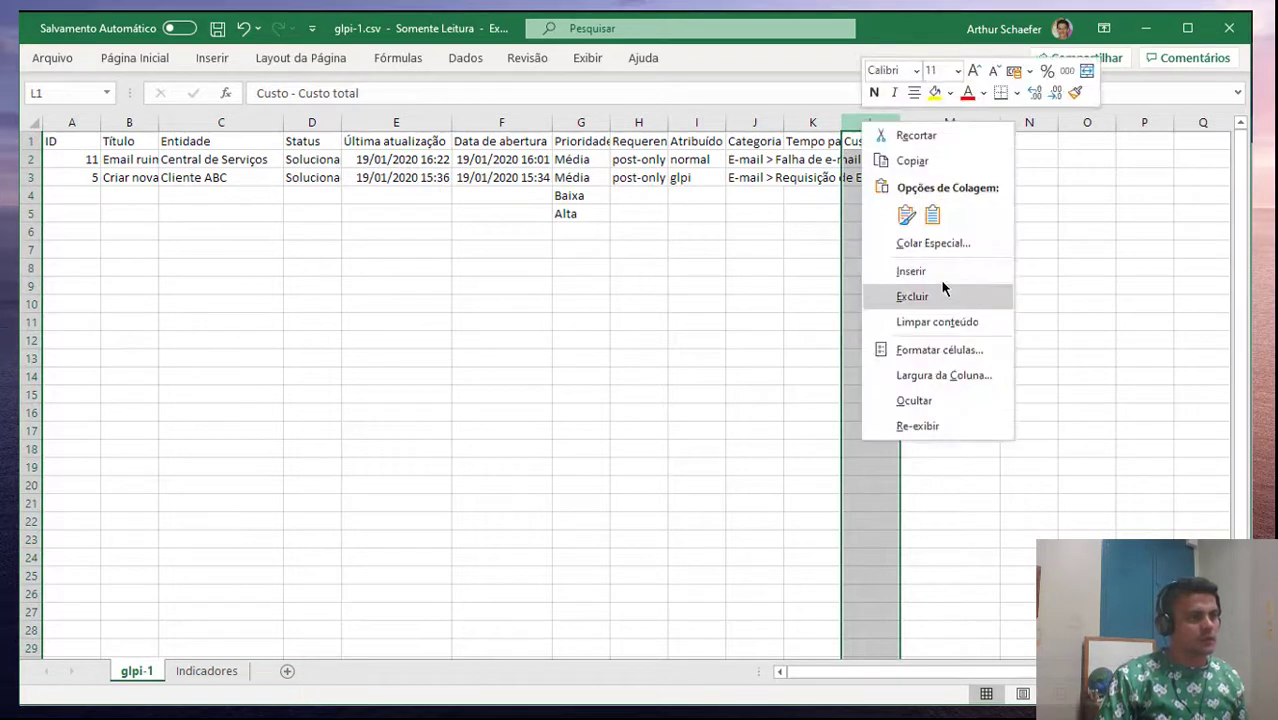
click(910, 271)
click(928, 141)
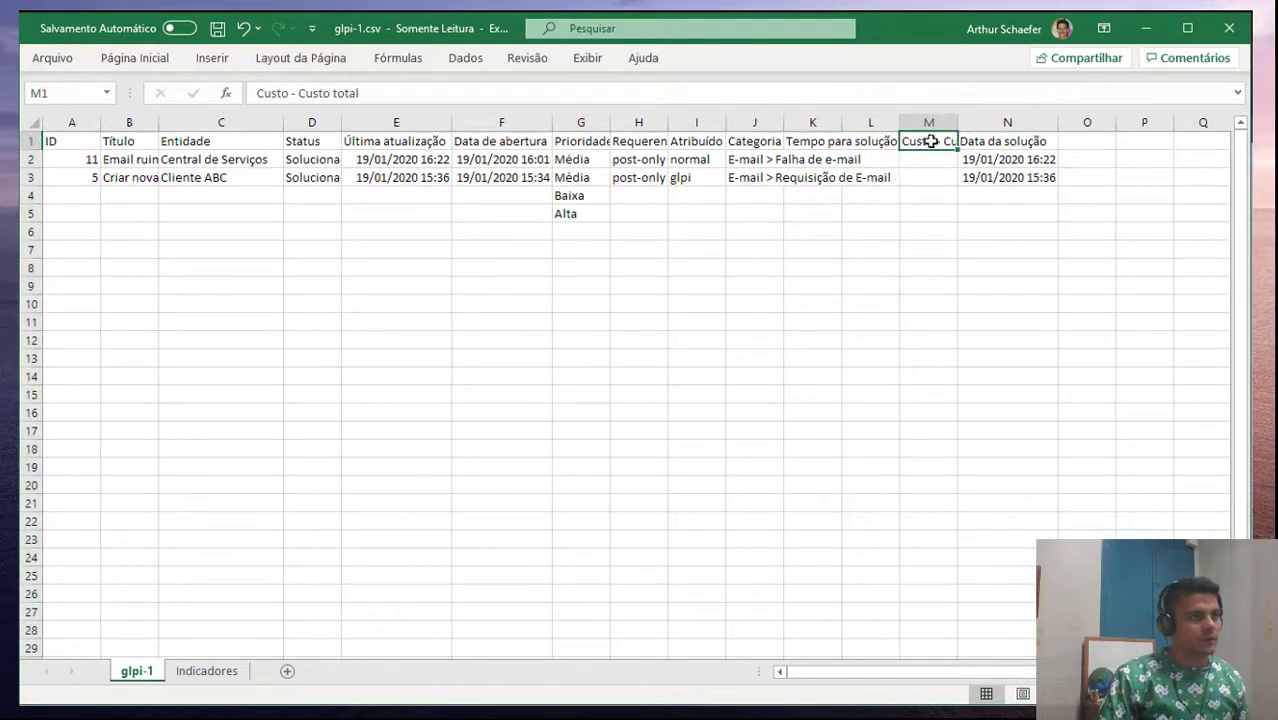
drag(930, 141, 901, 159)
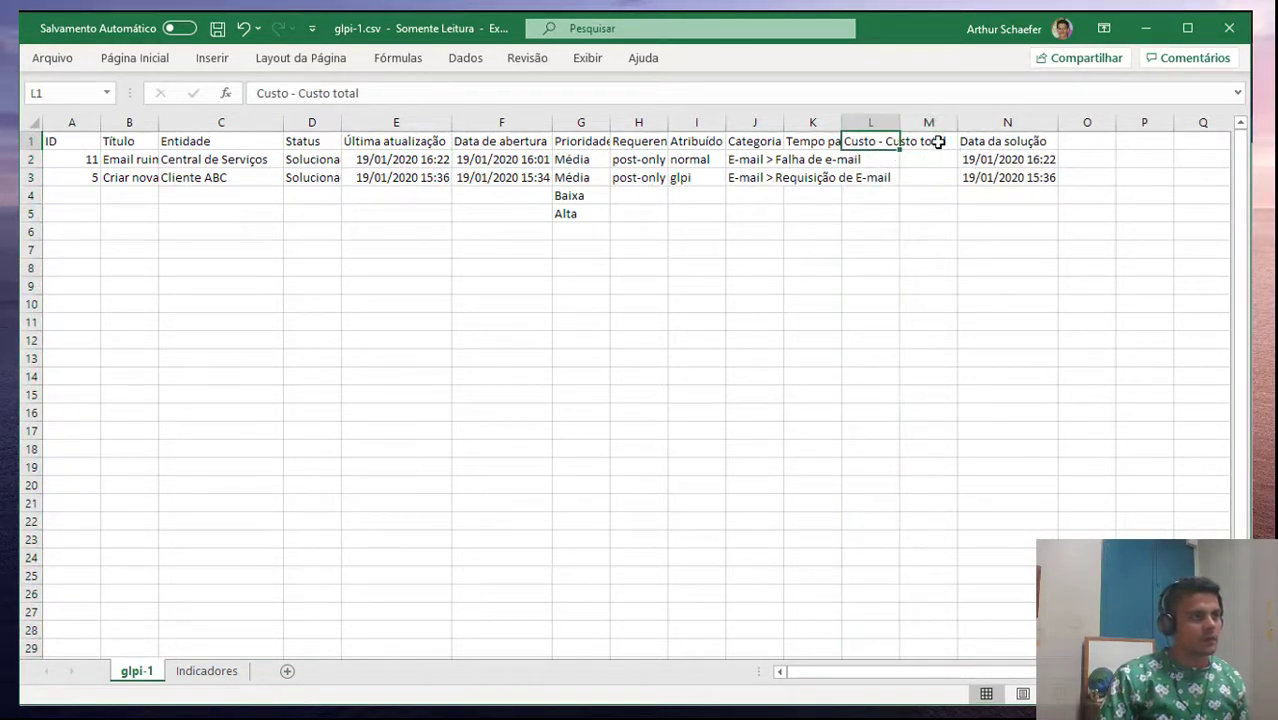
click(938, 142)
Fill cells M2 to M6 of the glpi-1 sheet with Não, Não, Sim, Sim and Não
click(930, 160)
text(Não)
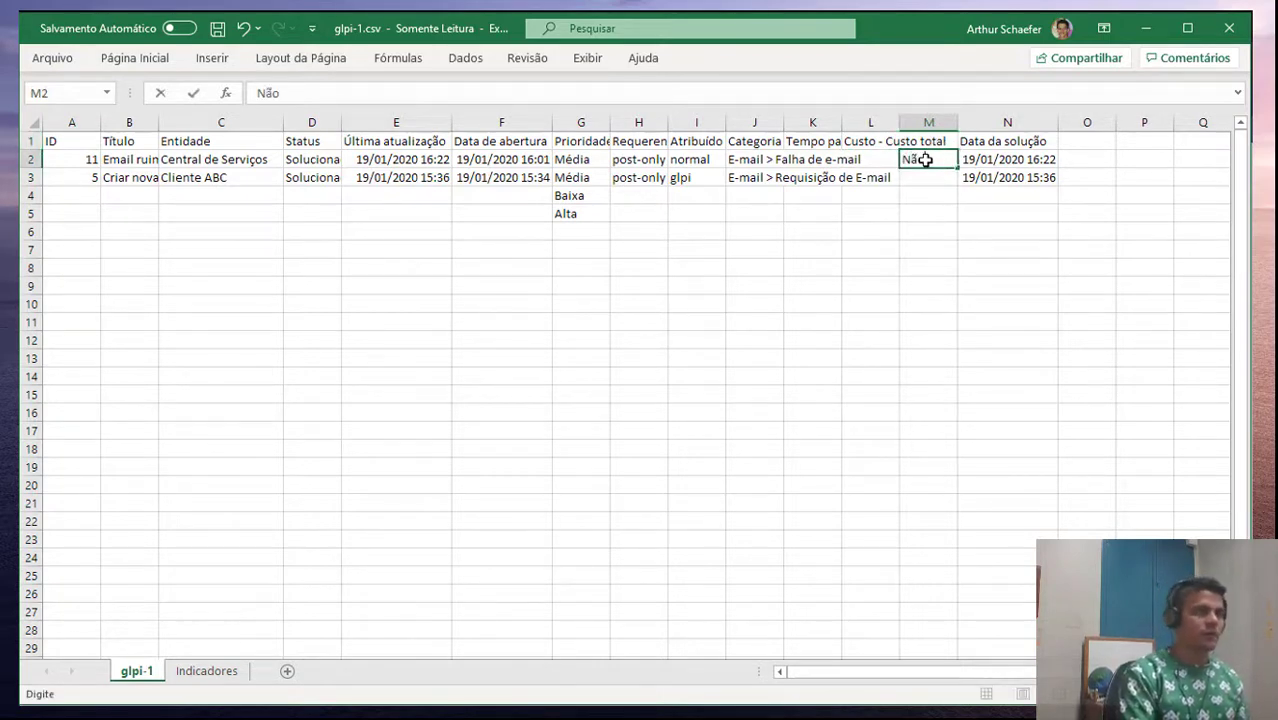
key(Return)
text(Não)
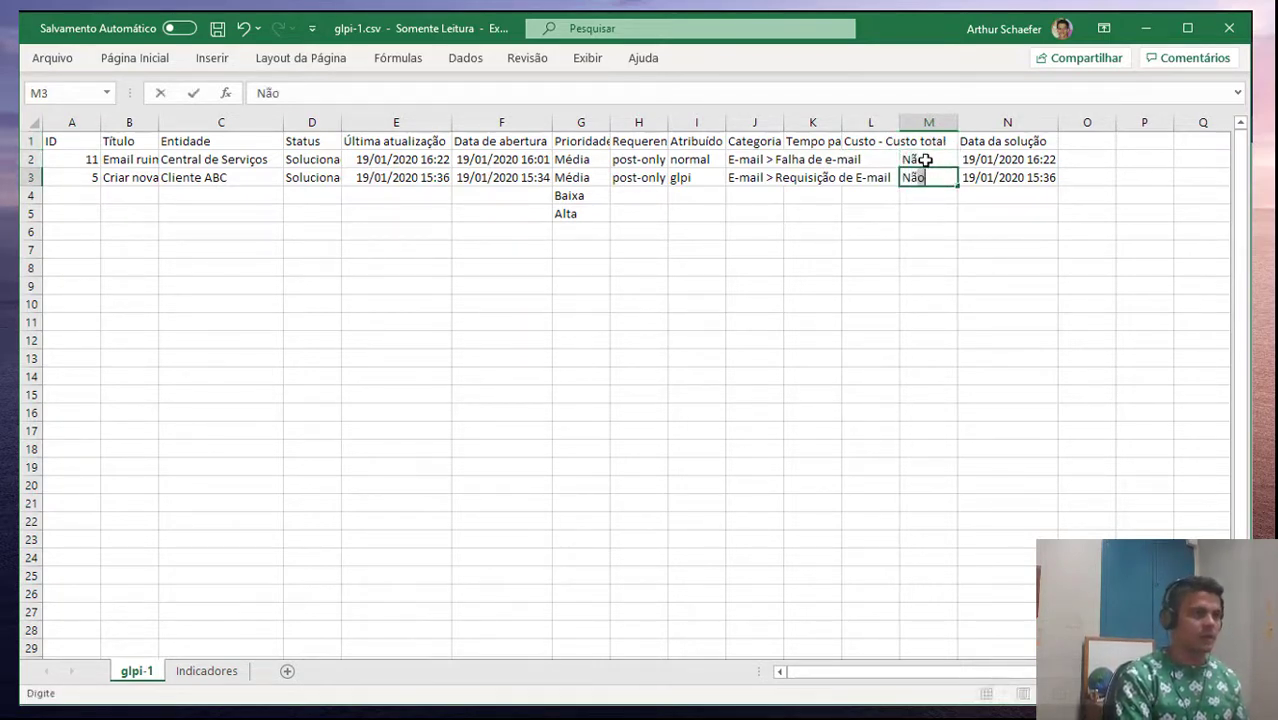
key(Return)
text(Sim)
key(Return)
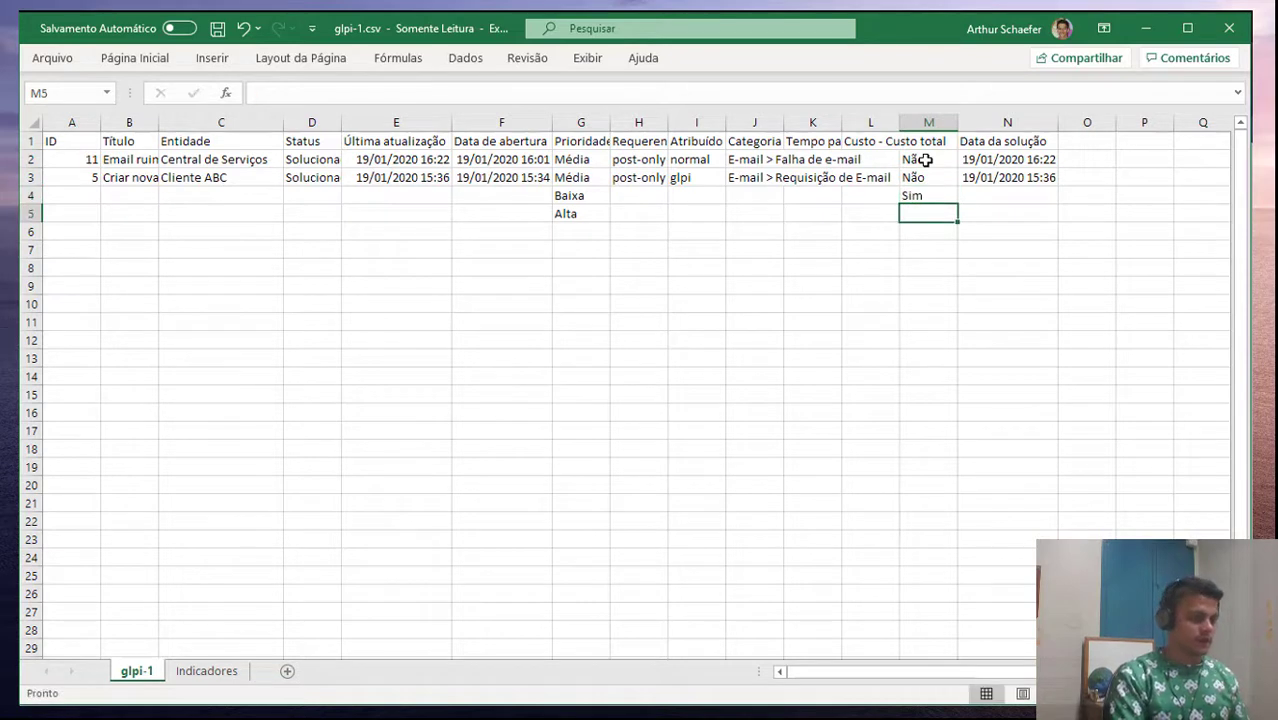
text(Sim)
key(ctrl+Return)
key(Down)
text(nÃO)
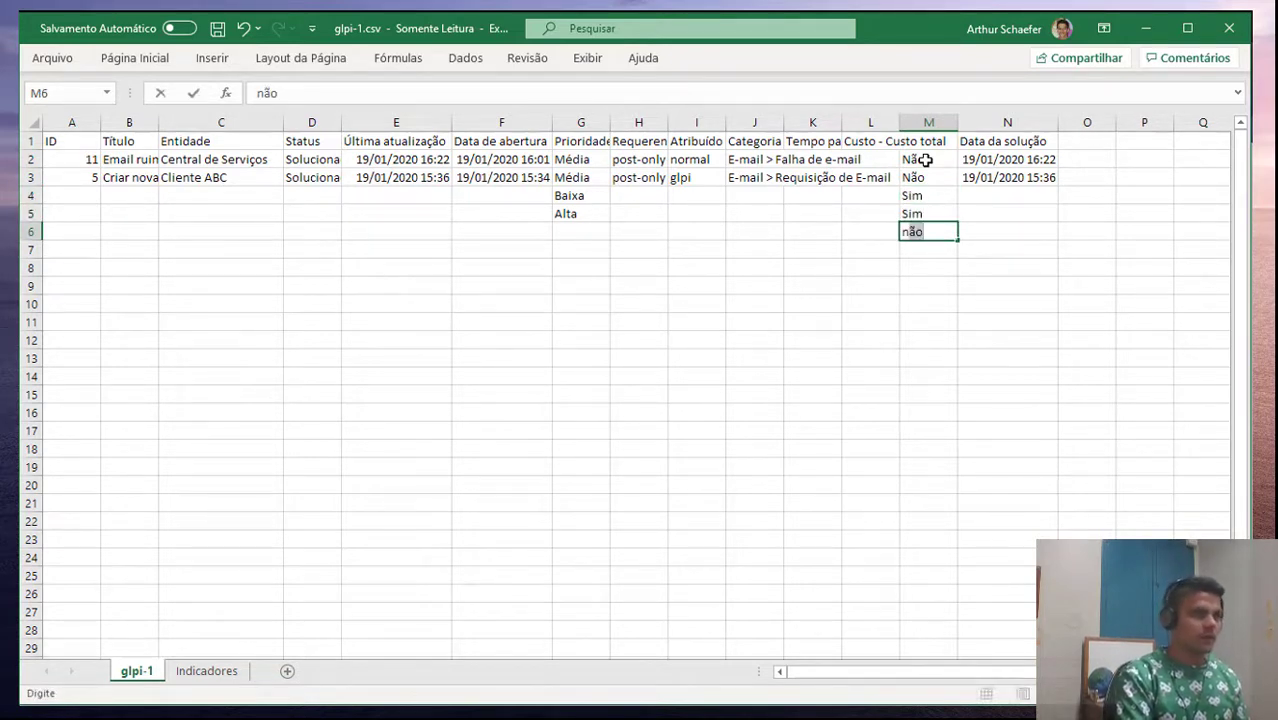
key(Return)
key(Up)
text(Não)
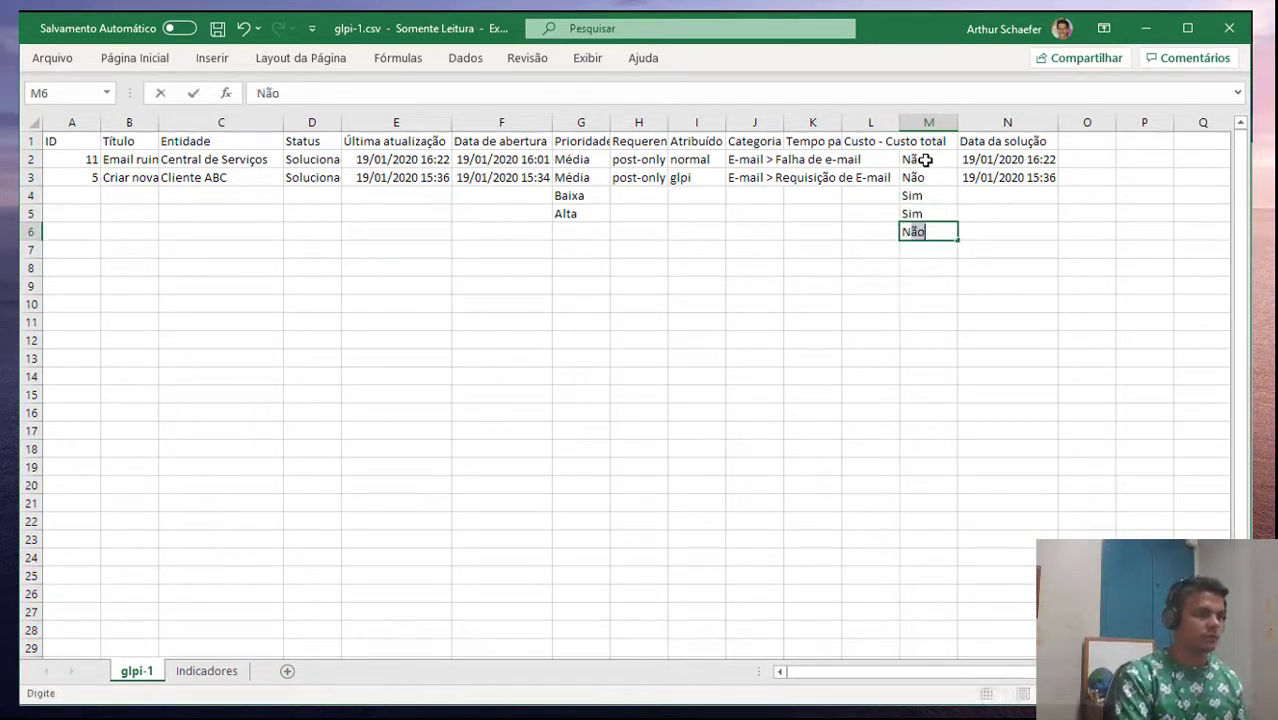
key(Return)
click(982, 362)
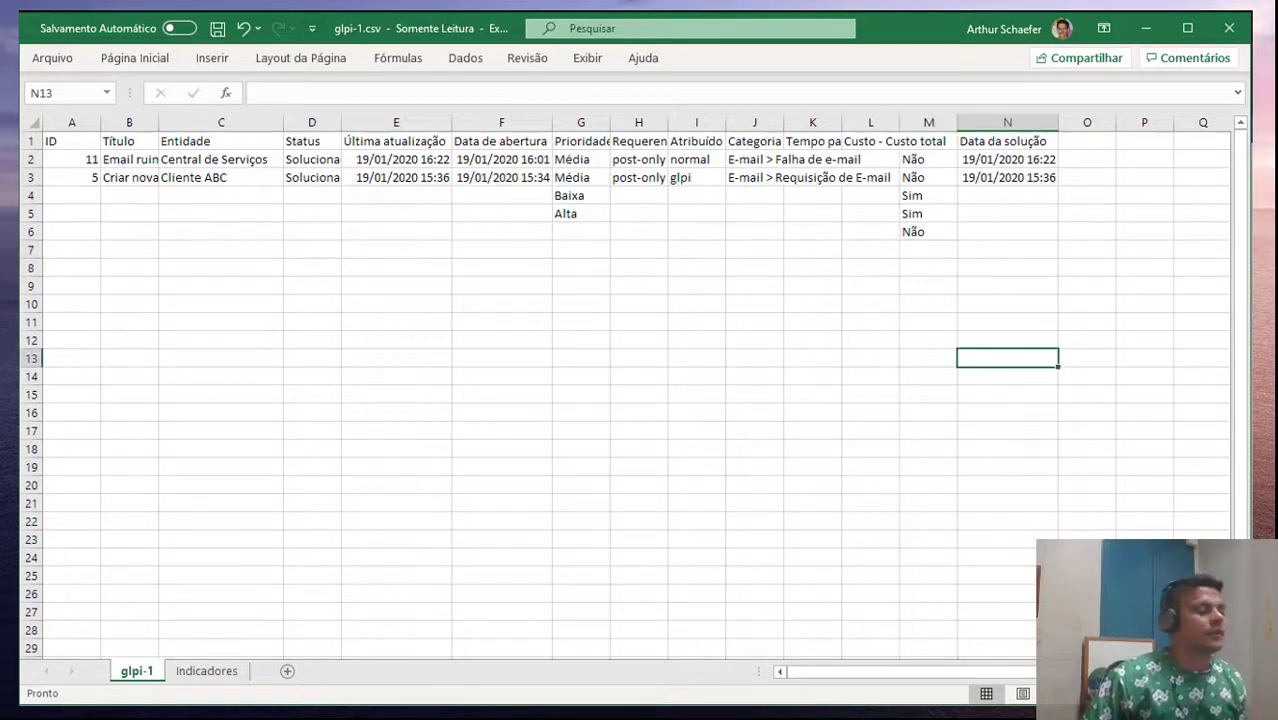
Enter the heading "Chamados no praz" in cell A18 of the Indicadores sheet
click(207, 671)
click(96, 441)
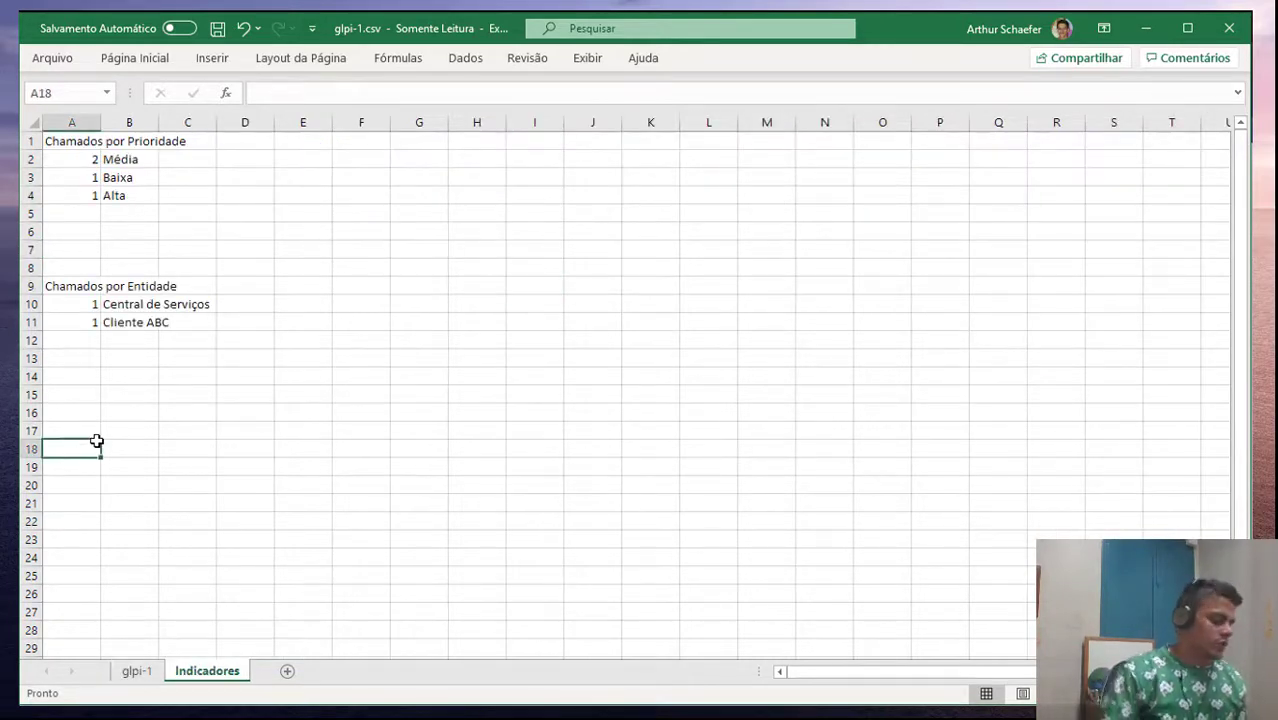
text(Chamados n)
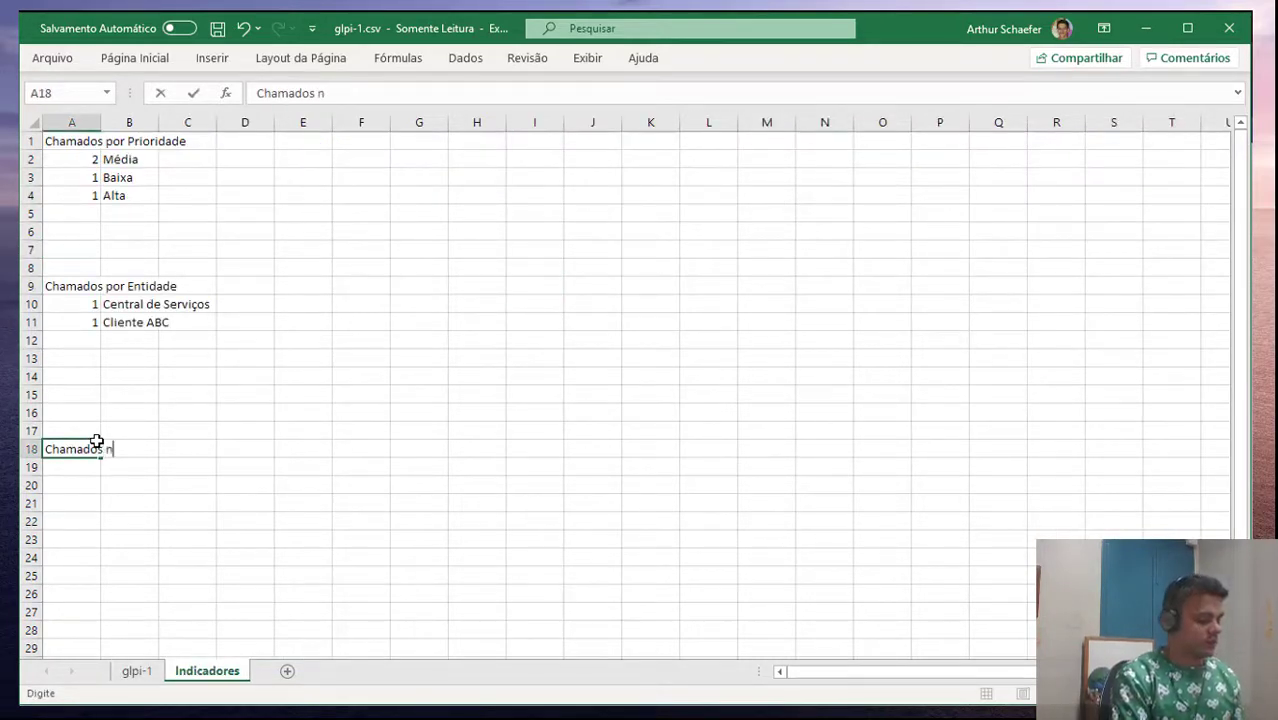
text(o praz)
key(Return)
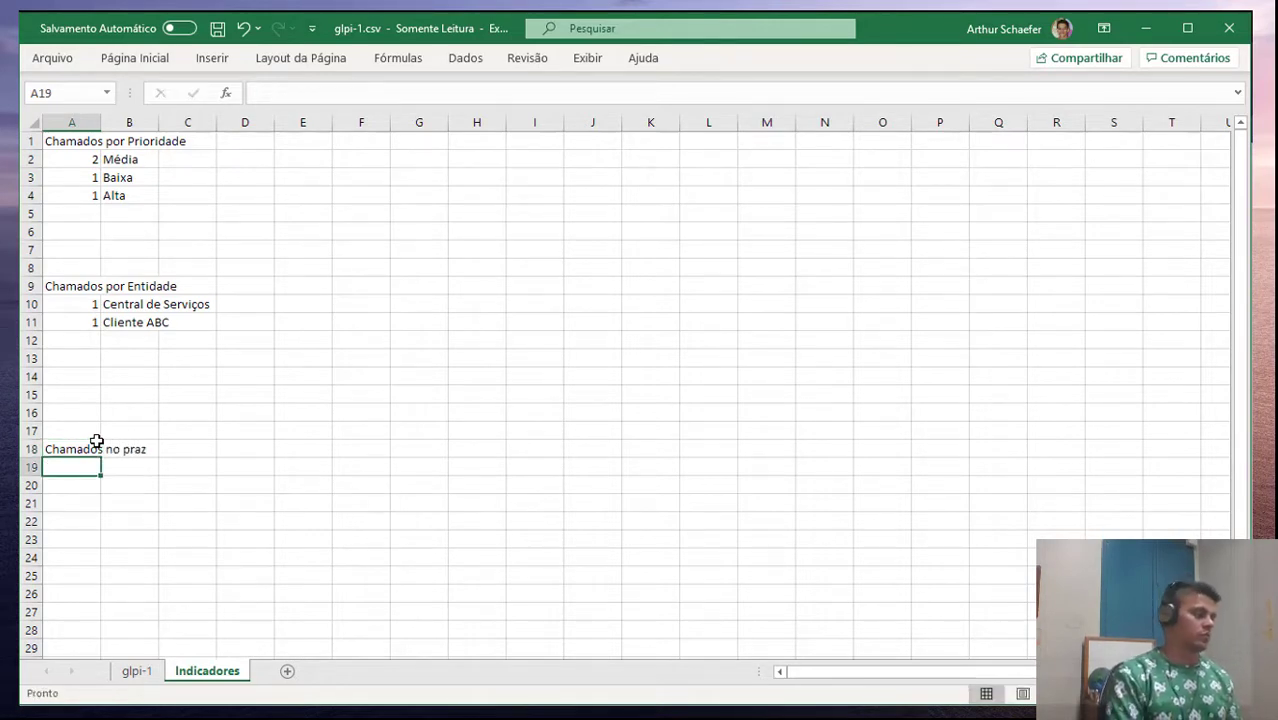
click(96, 441)
key(Return)
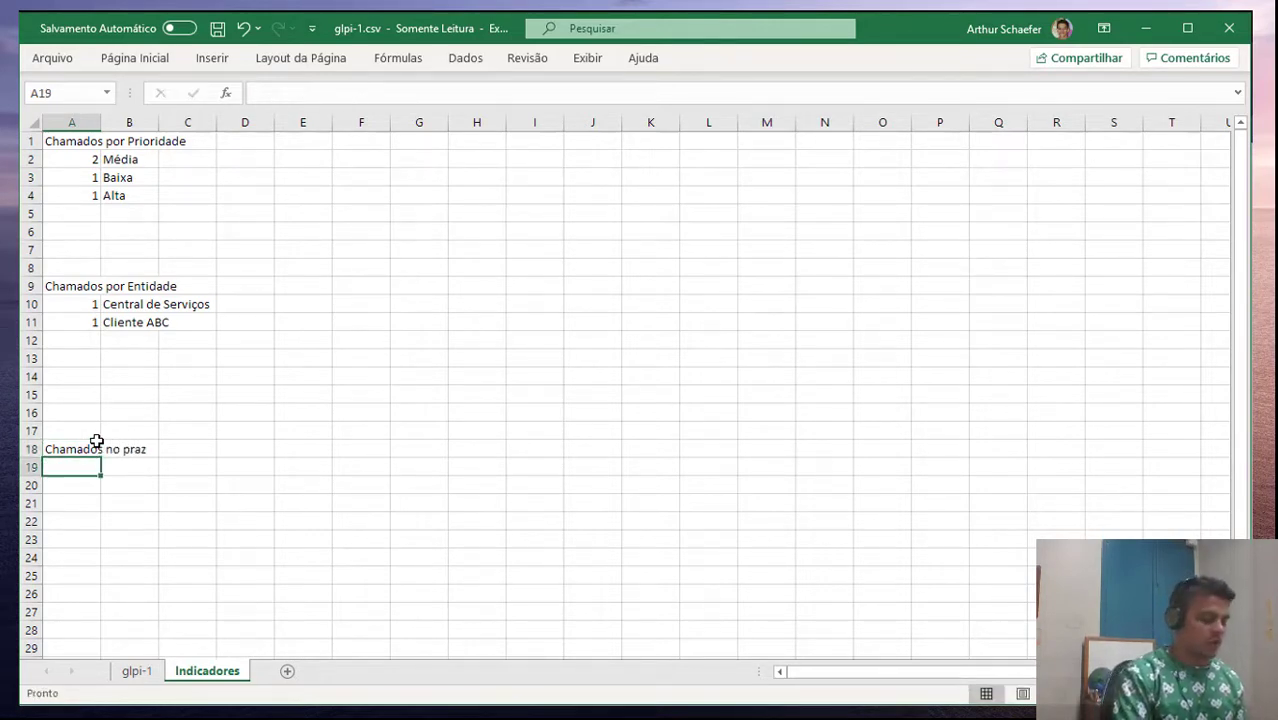
Count the Sim entries of glpi-1 column M in cell A19 with =CONT.SE('glpi-1'!M:M;"Sim")
text(=)
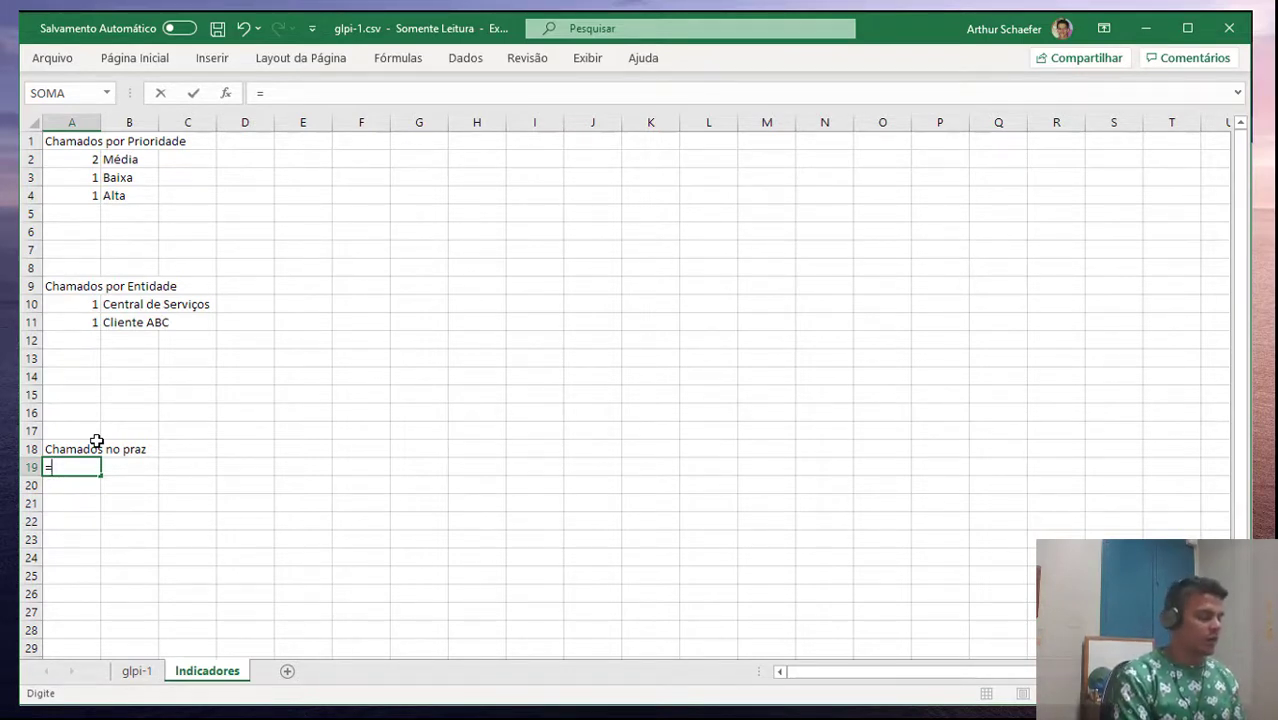
text(CONT.SE)
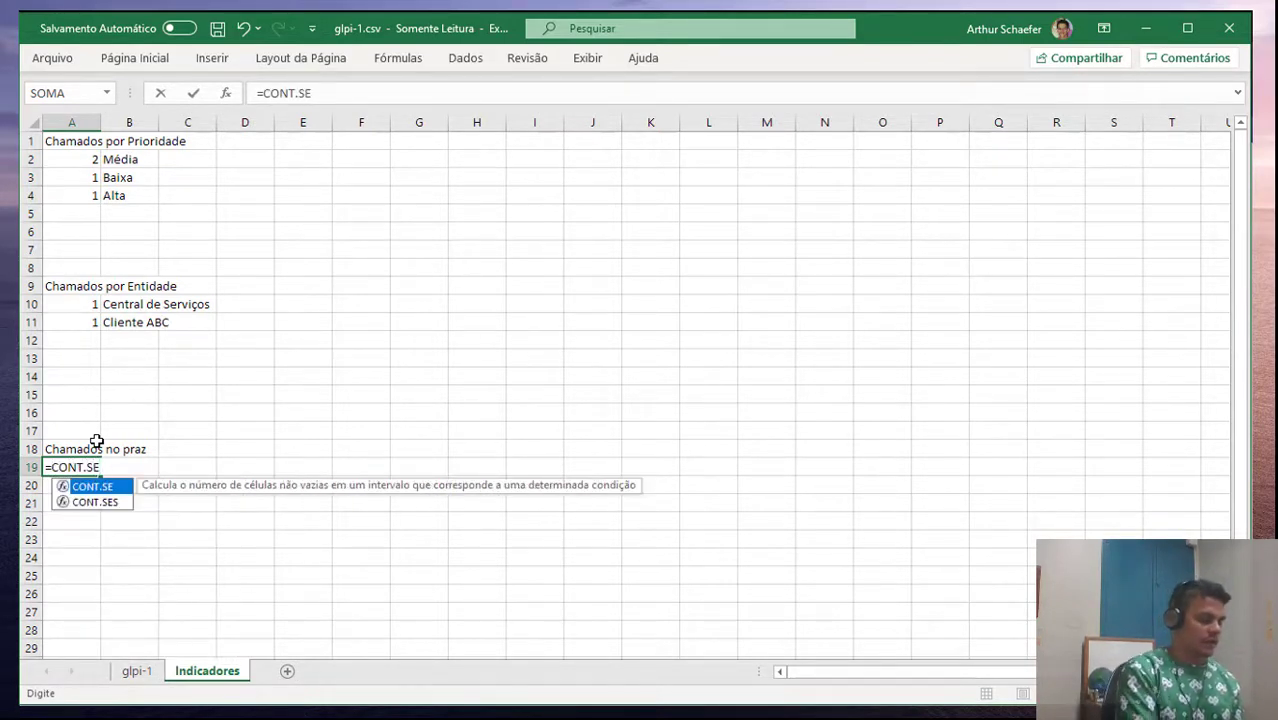
text(()
click(137, 671)
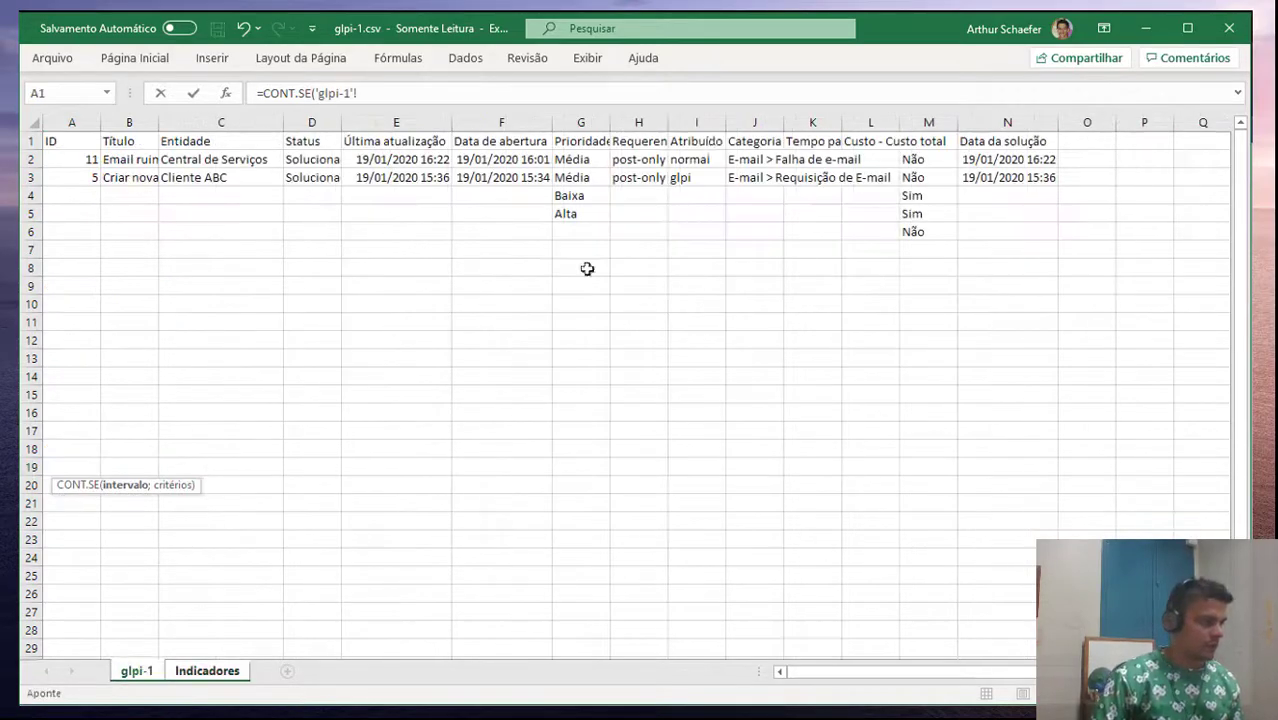
click(920, 122)
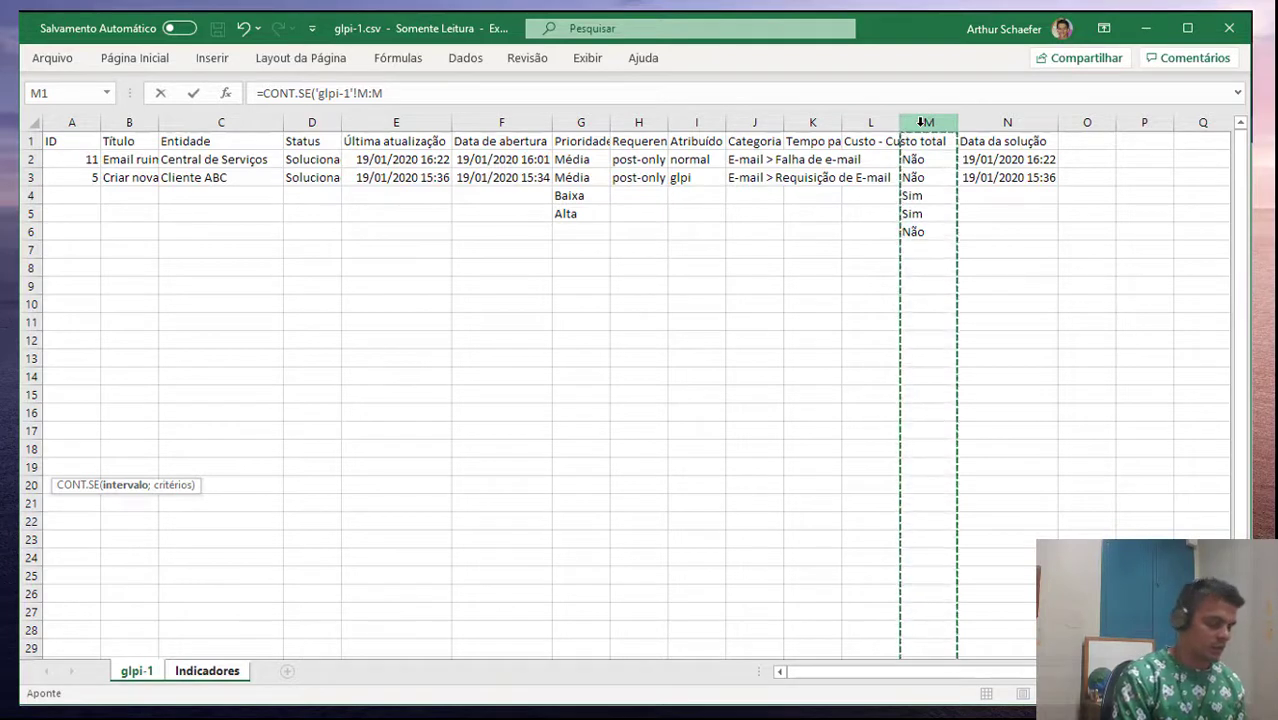
text(;"Sim)
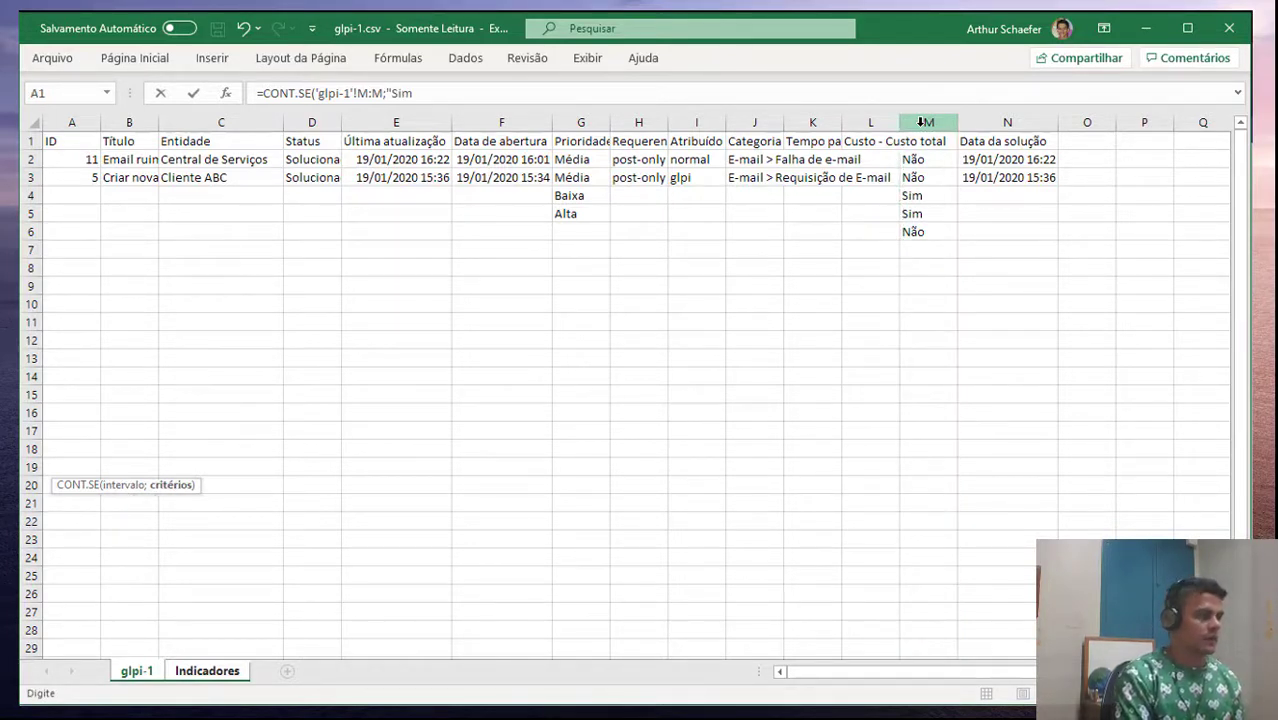
key(Return)
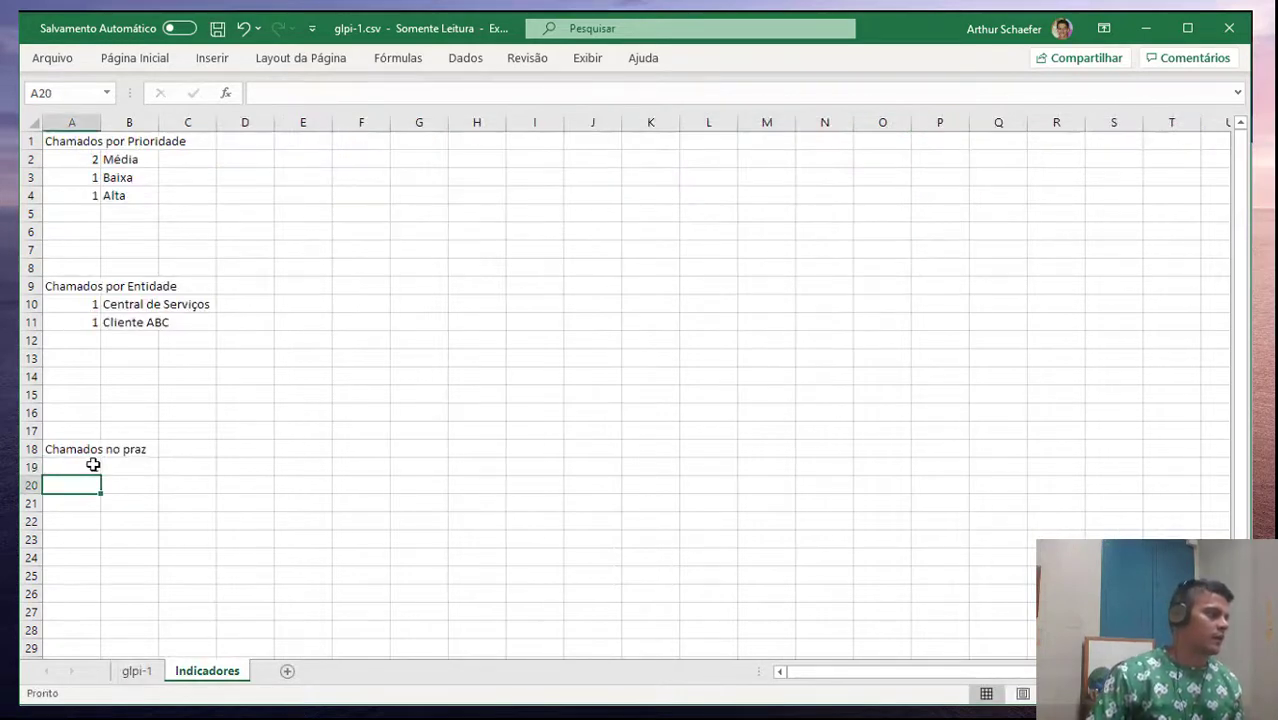
click(93, 465)
click(469, 92)
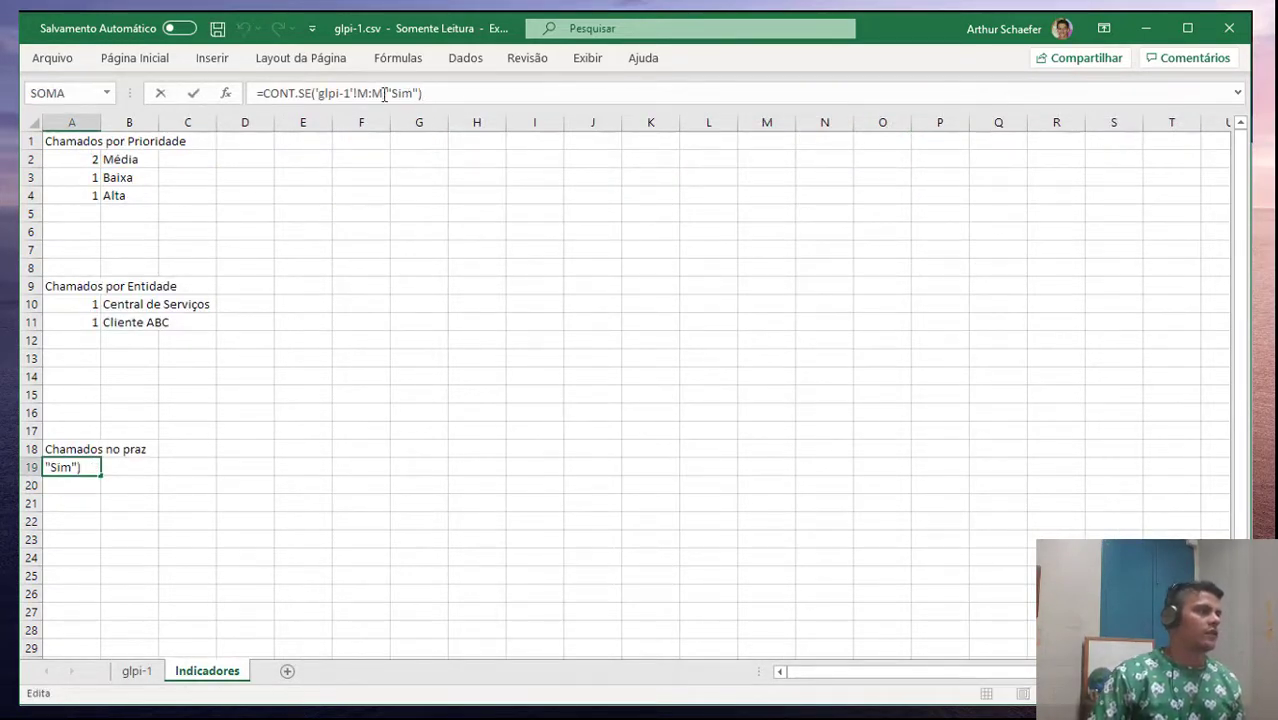
click(197, 467)
click(92, 466)
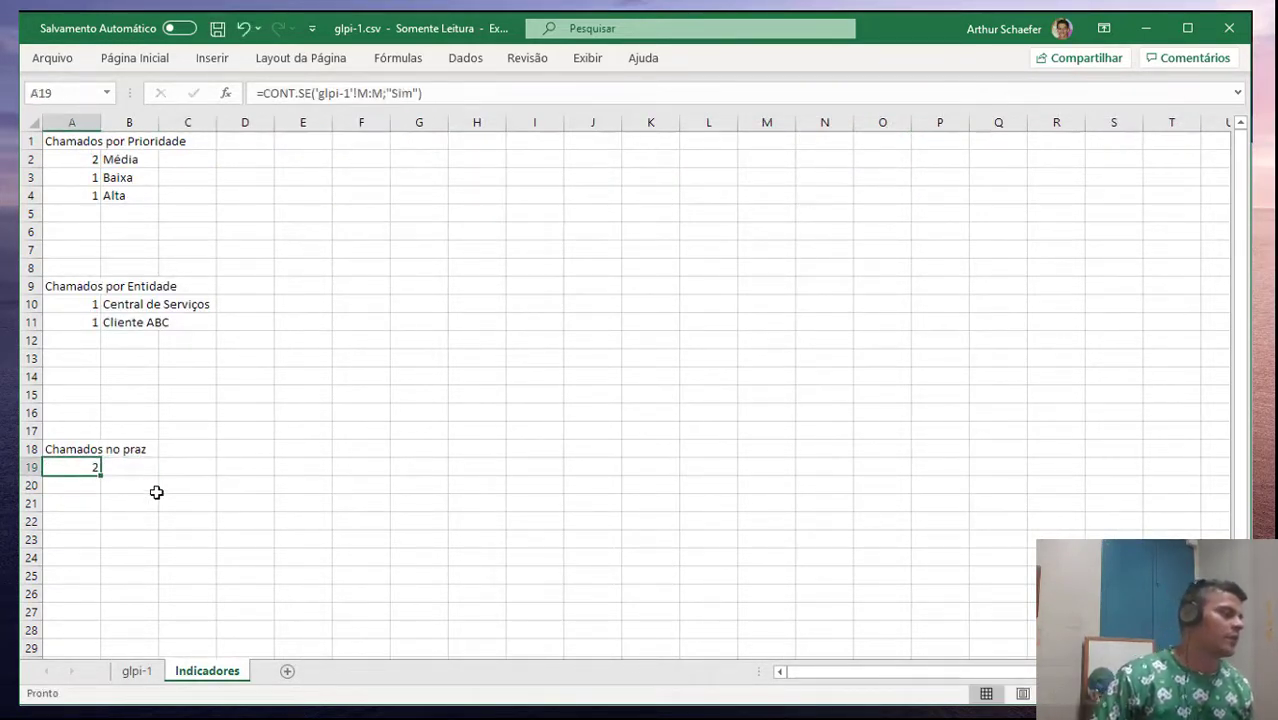
Start a CONT.VALORES formula in cell B19 of the Indicadores sheet
click(136, 470)
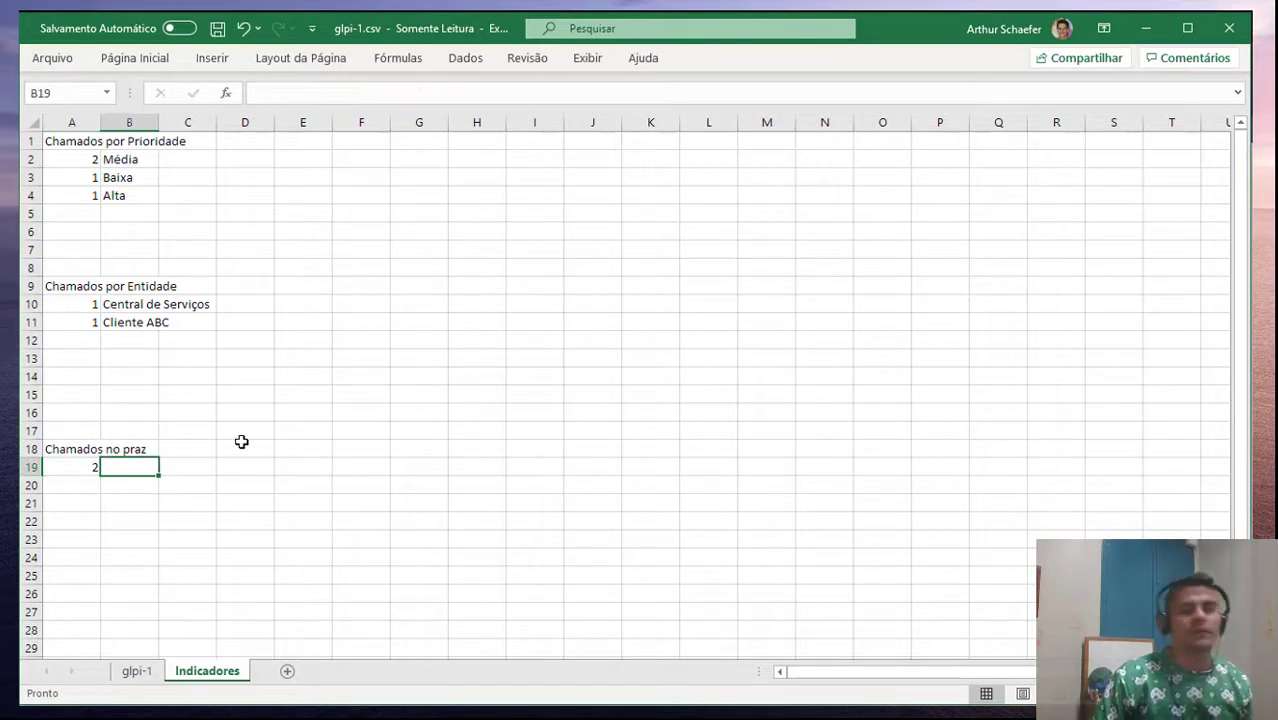
click(90, 485)
click(114, 468)
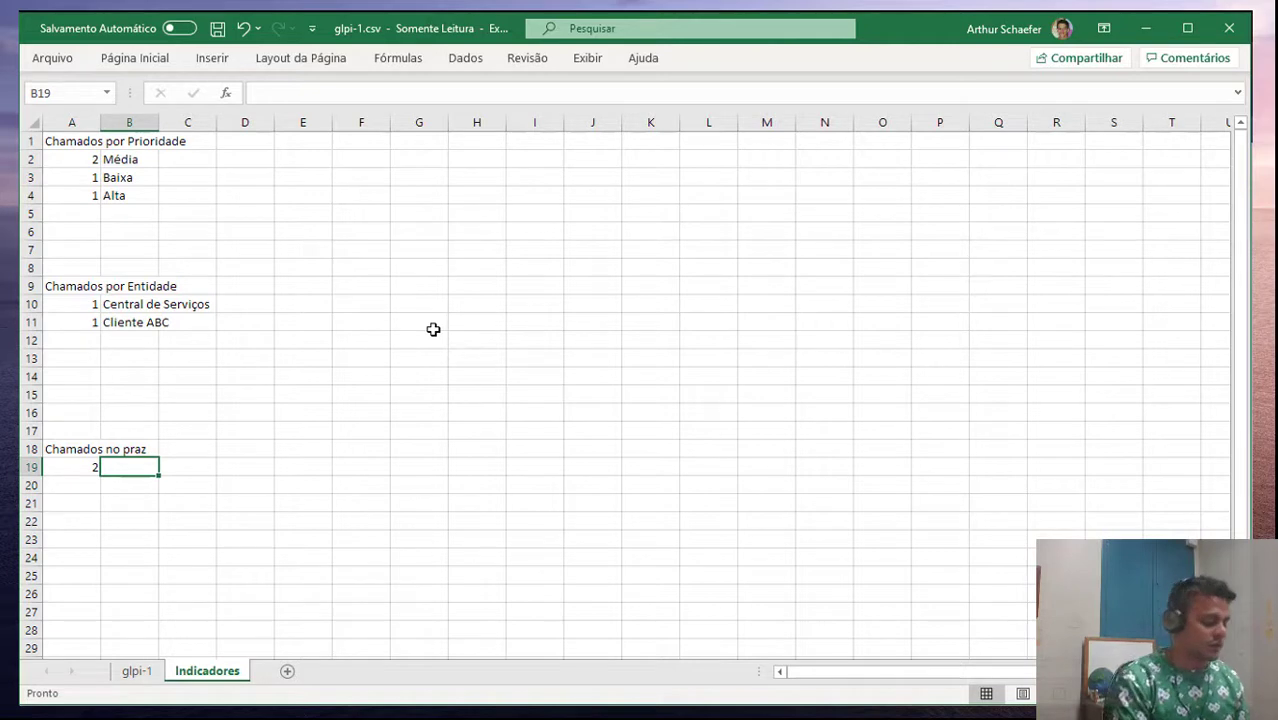
text(CON)
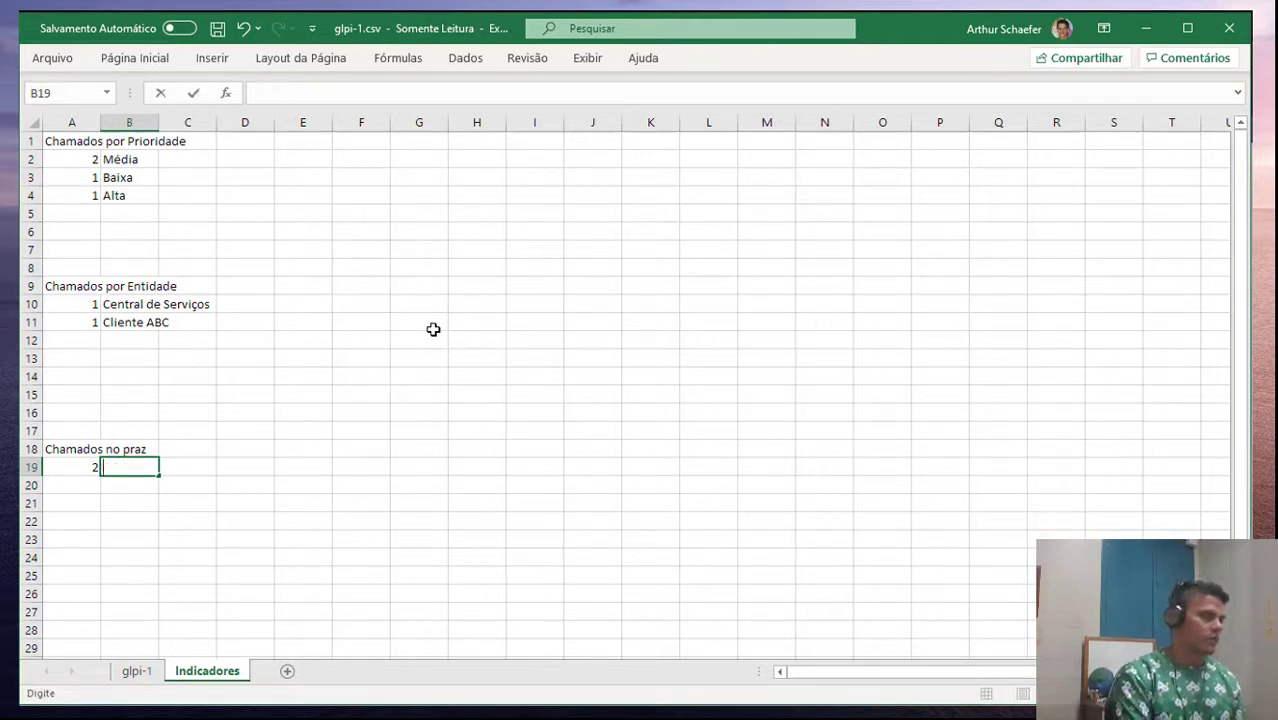
text(=CONT)
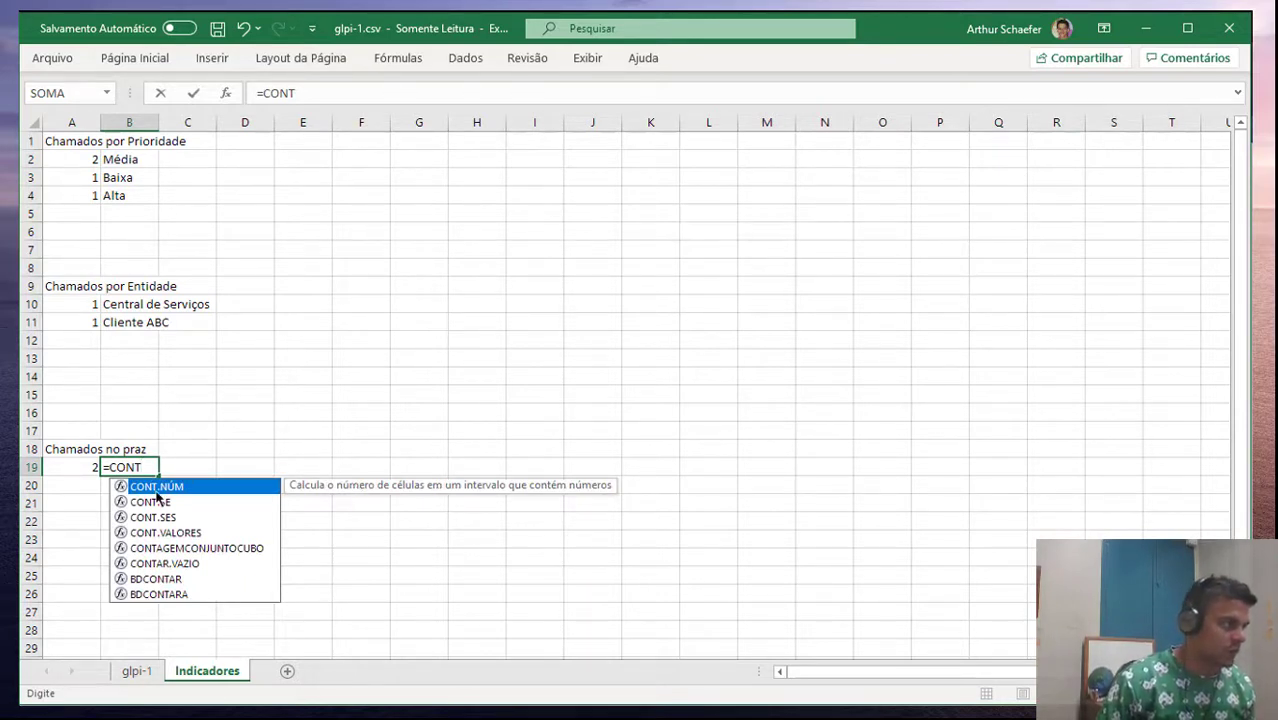
click(193, 538)
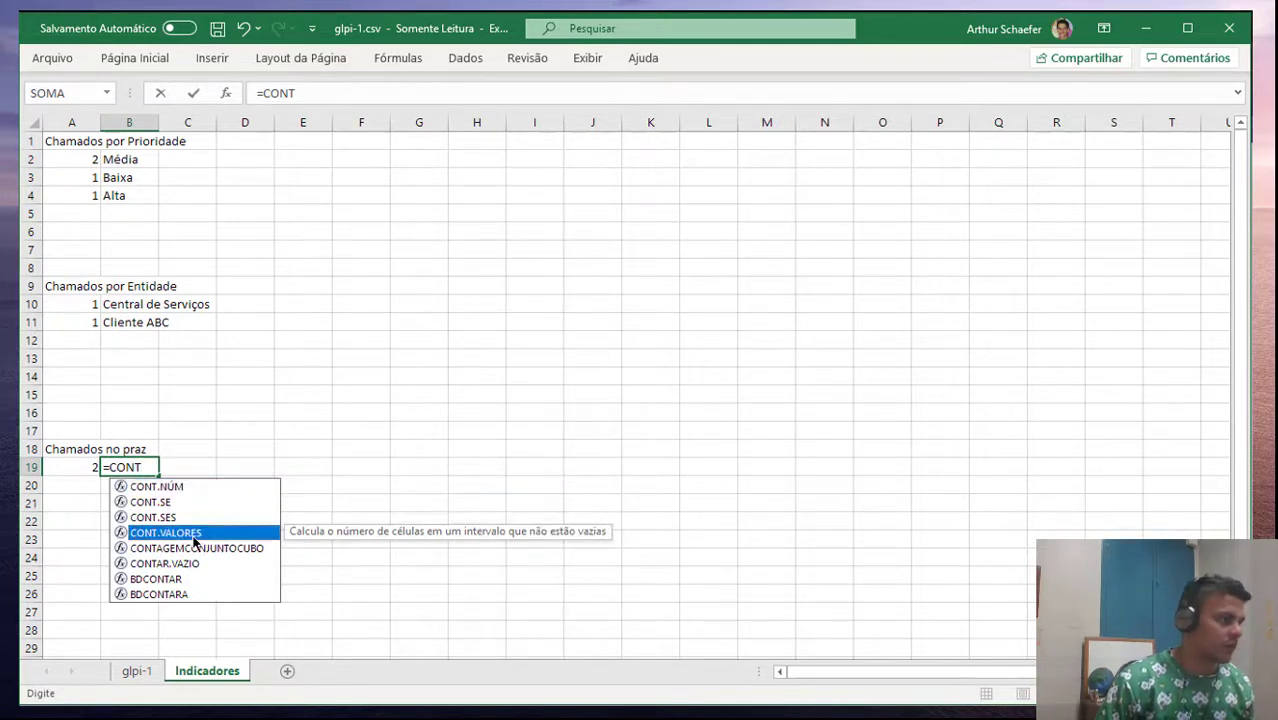
double_click(193, 535)
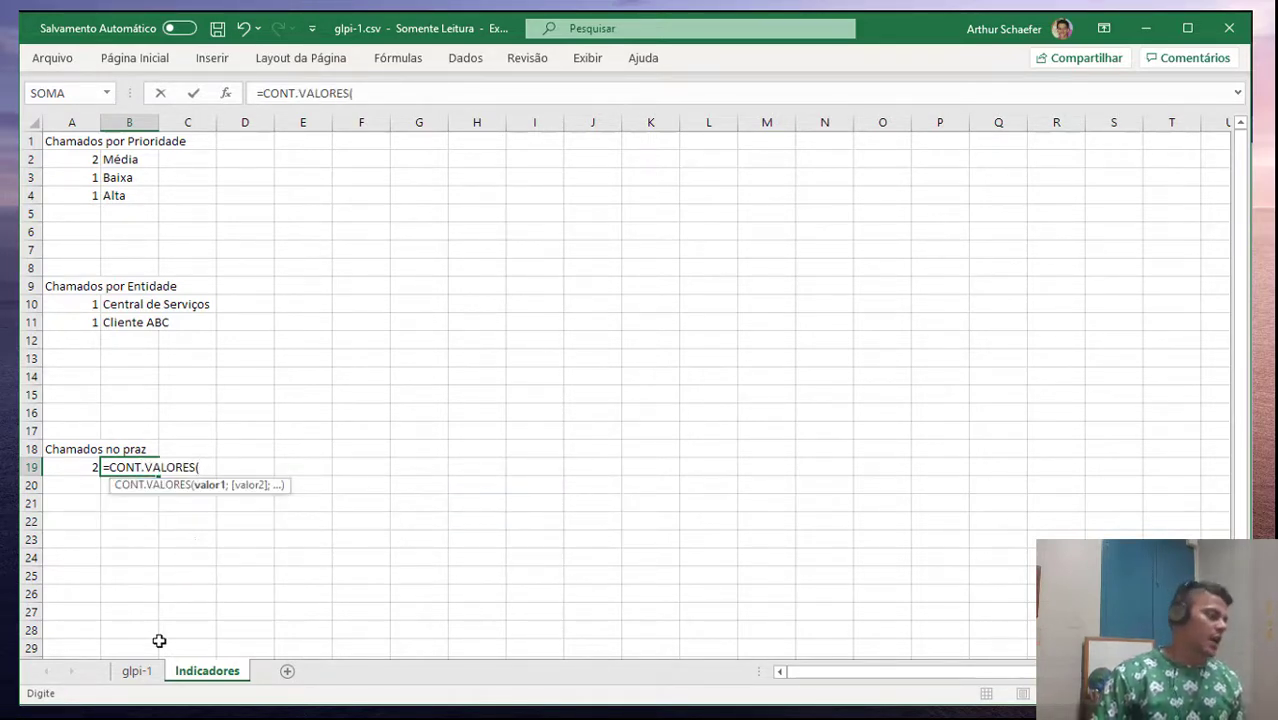
Try completing the B19 CONT.VALORES formula with the reference Indicadores!M2
click(136, 672)
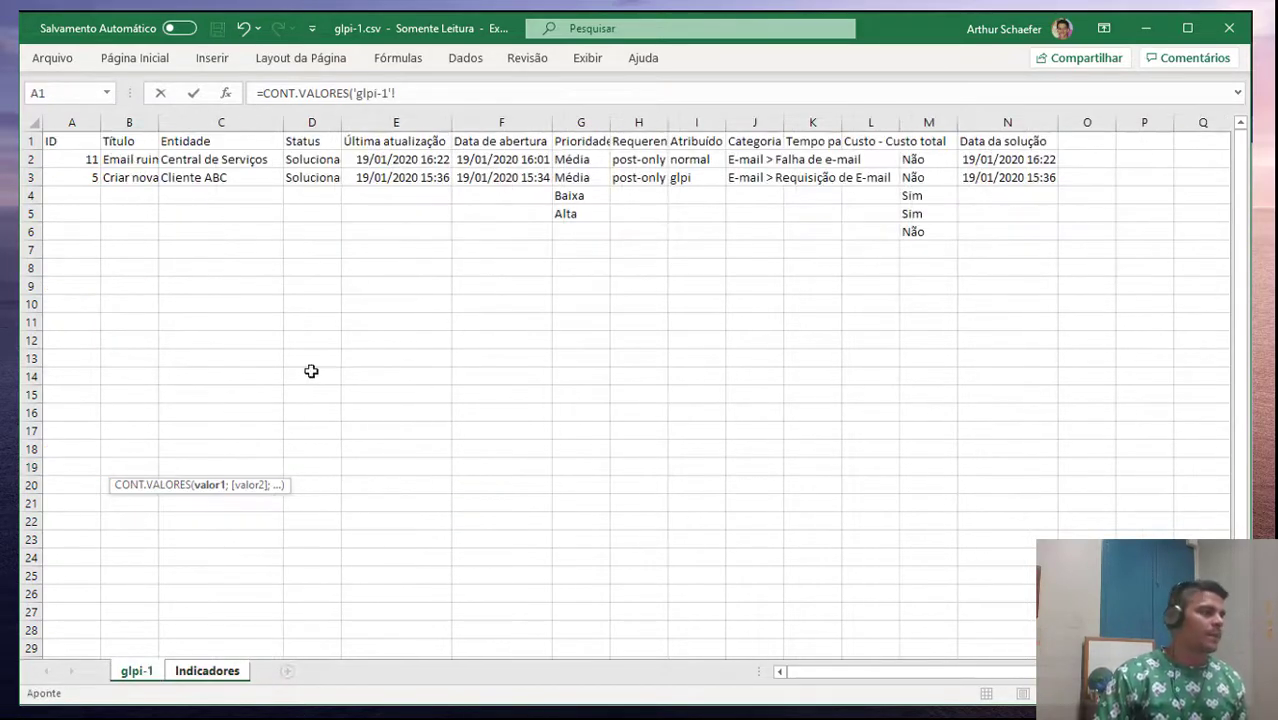
click(929, 117)
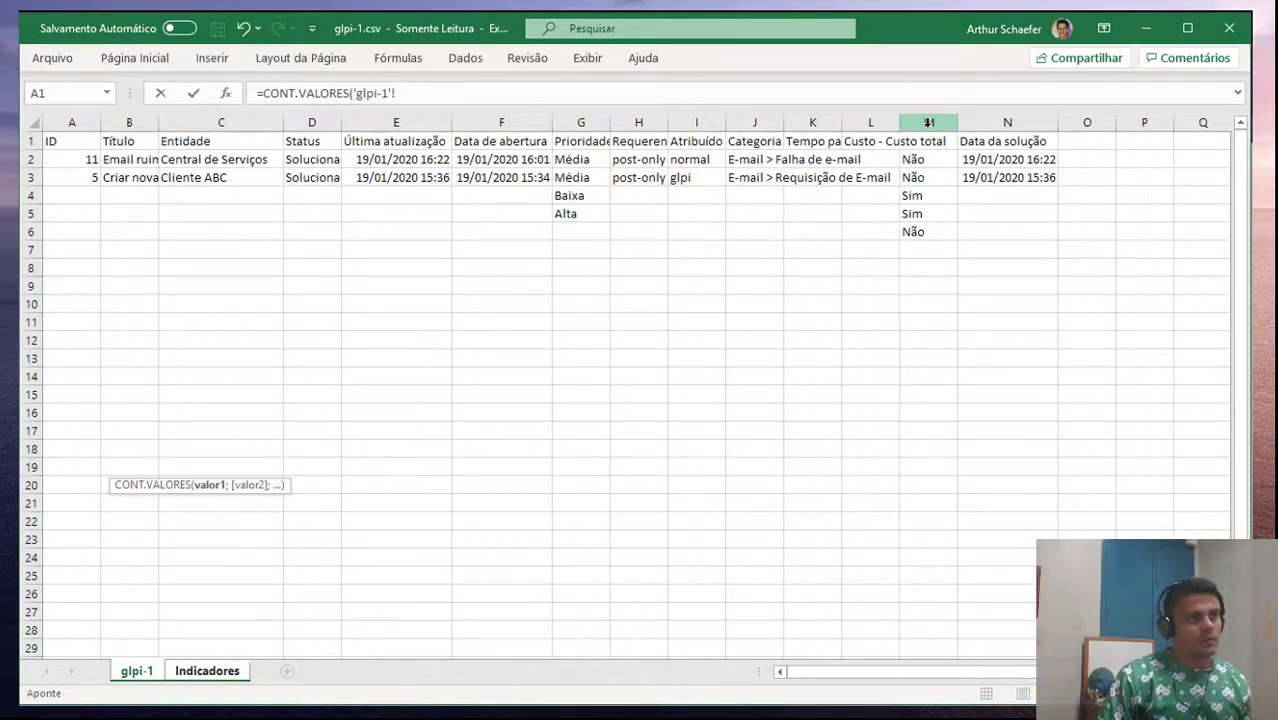
click(929, 117)
click(208, 672)
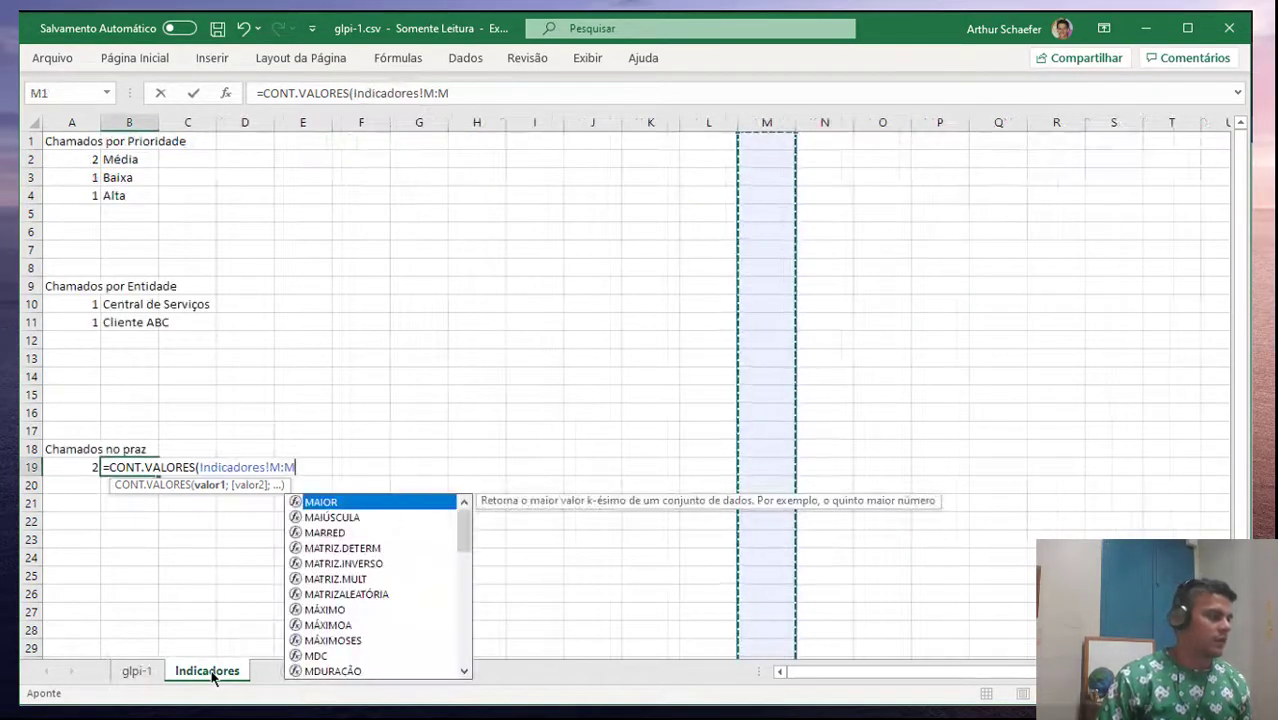
key(Left)
key(Right)
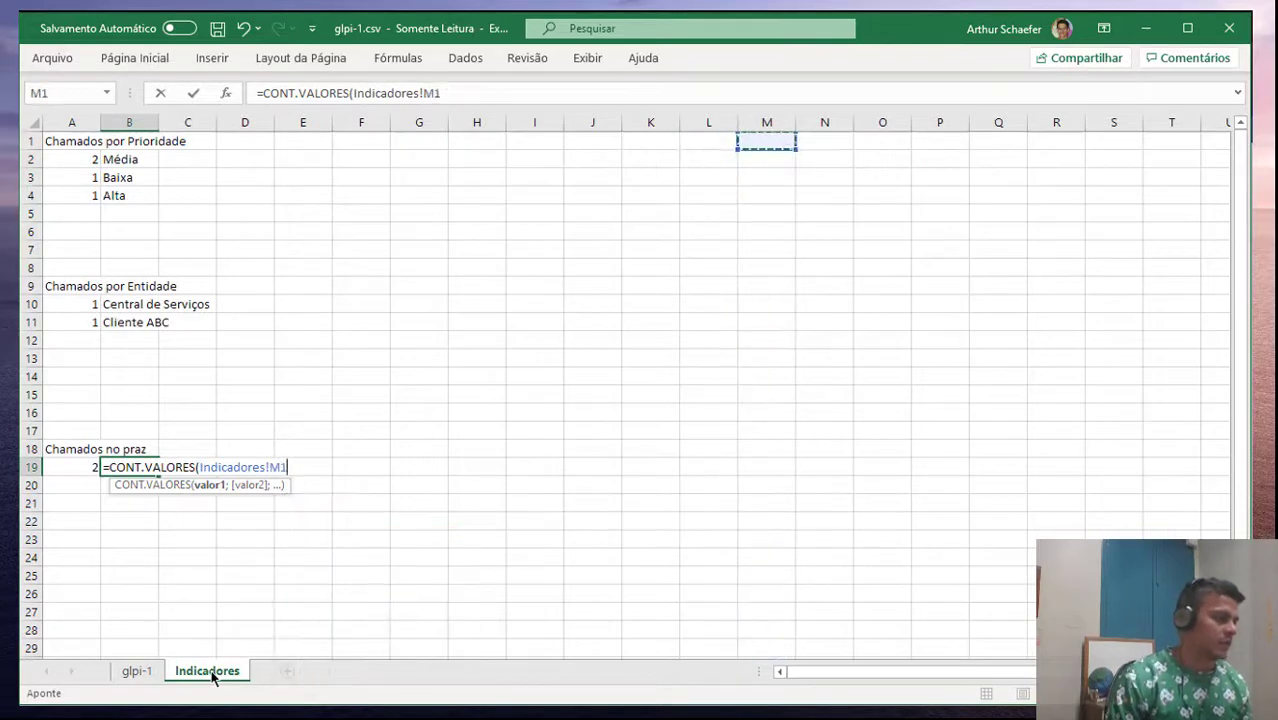
key(BackSpace)
text(2)
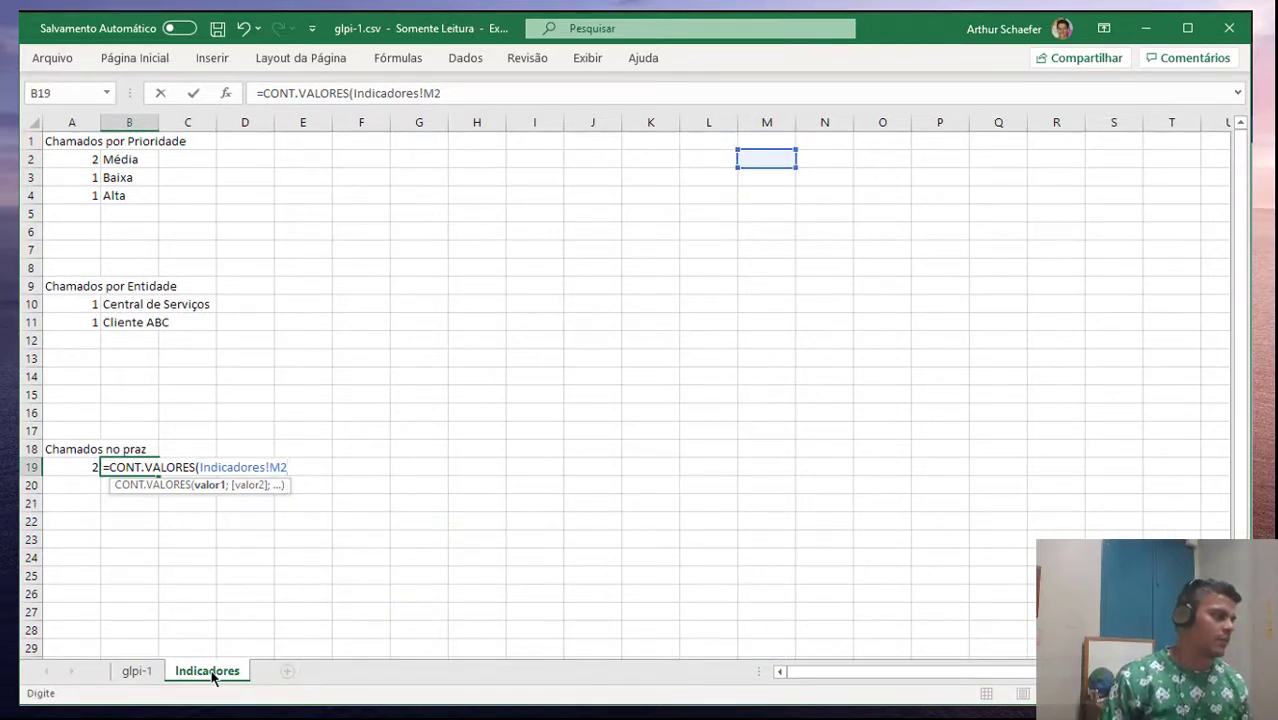
key(Return)
click(137, 671)
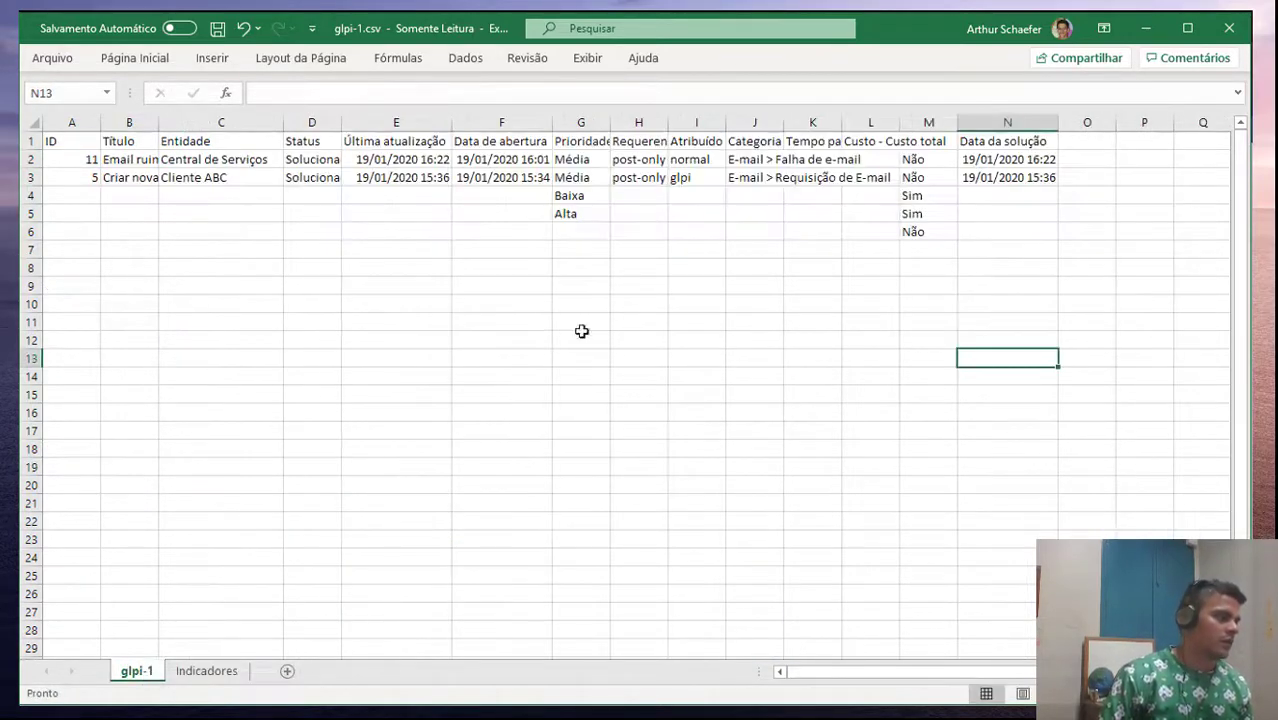
click(215, 672)
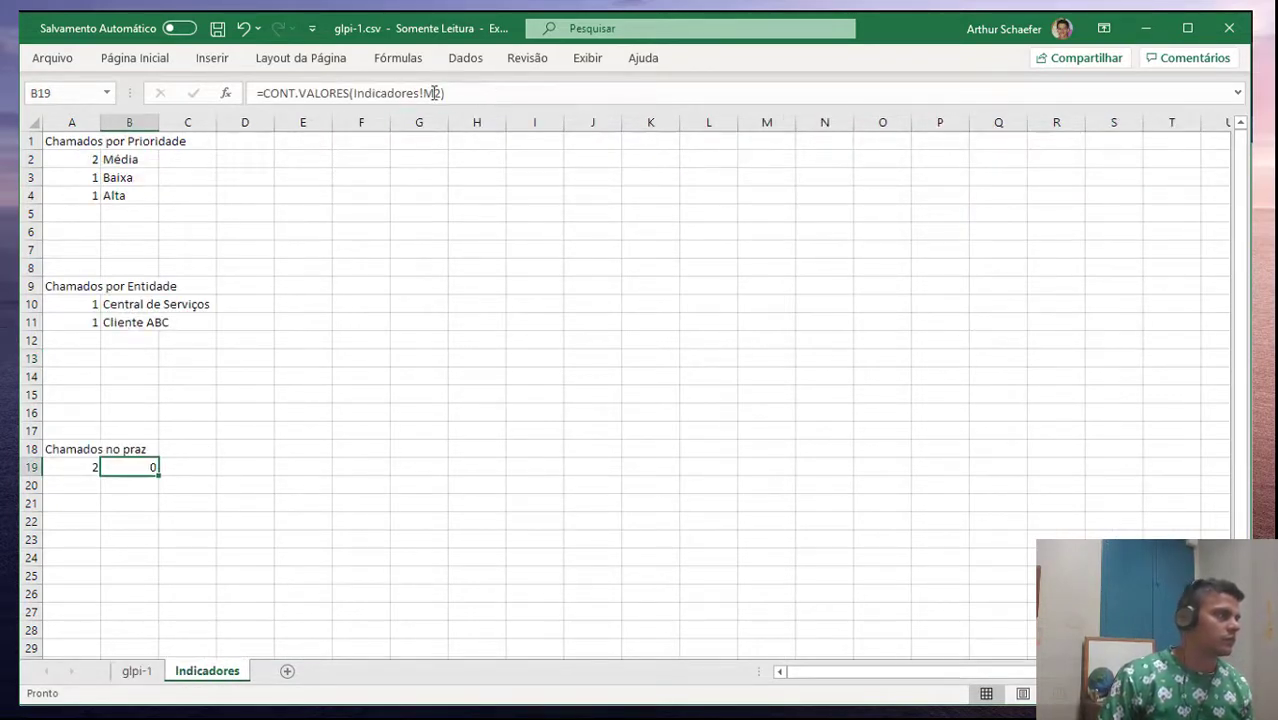
Replace the argument of the CONT.VALORES formula in B19 with the range 'glpi-1'!M2:M164
drag(355, 93, 411, 92)
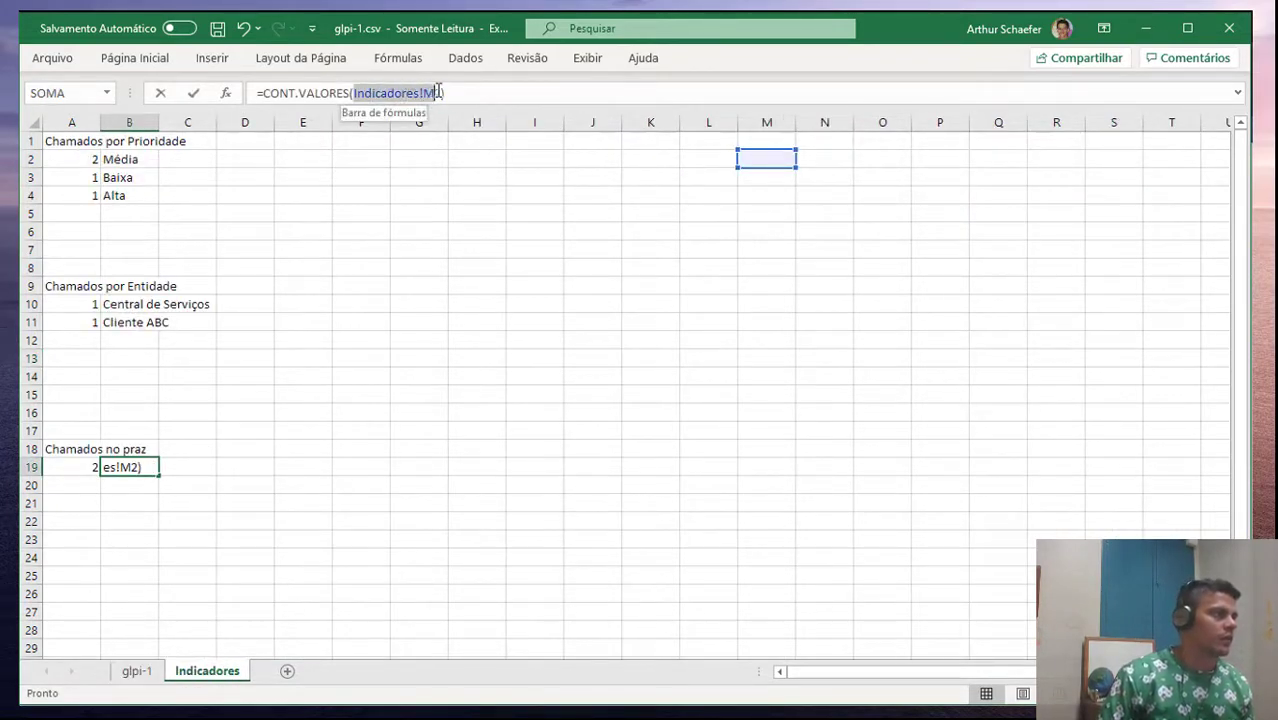
key(BackSpace)
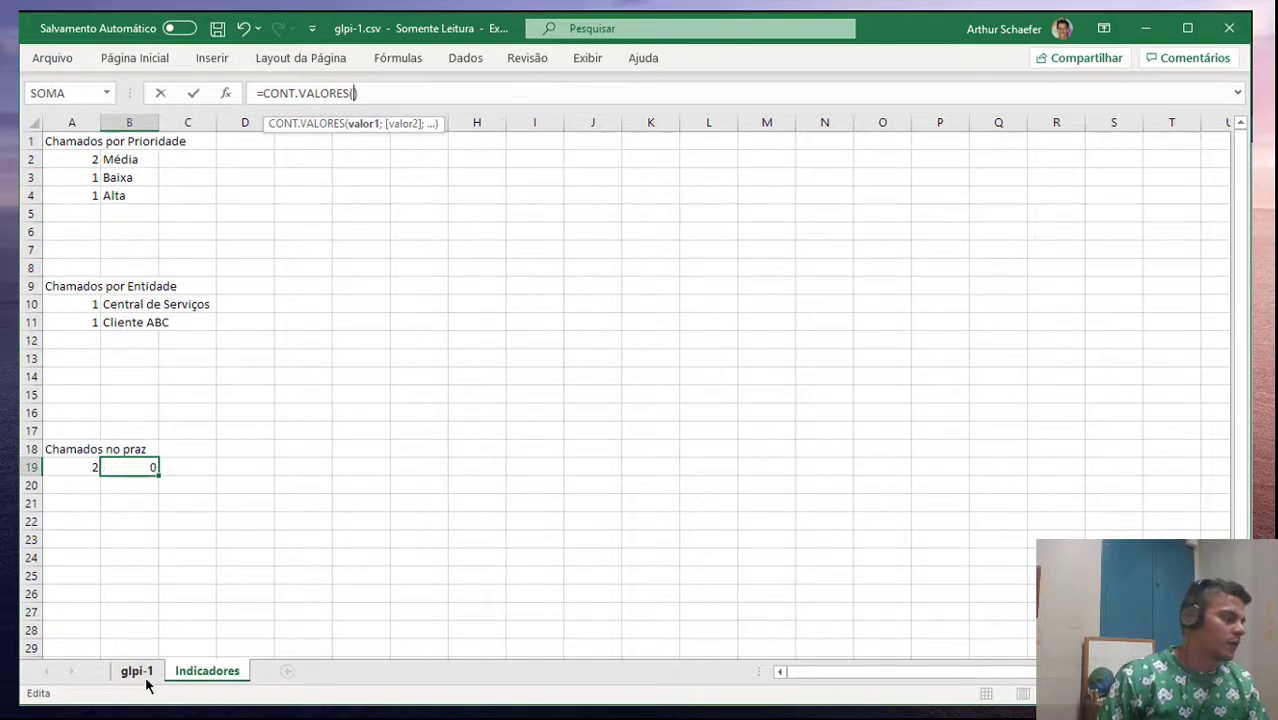
click(142, 673)
click(210, 672)
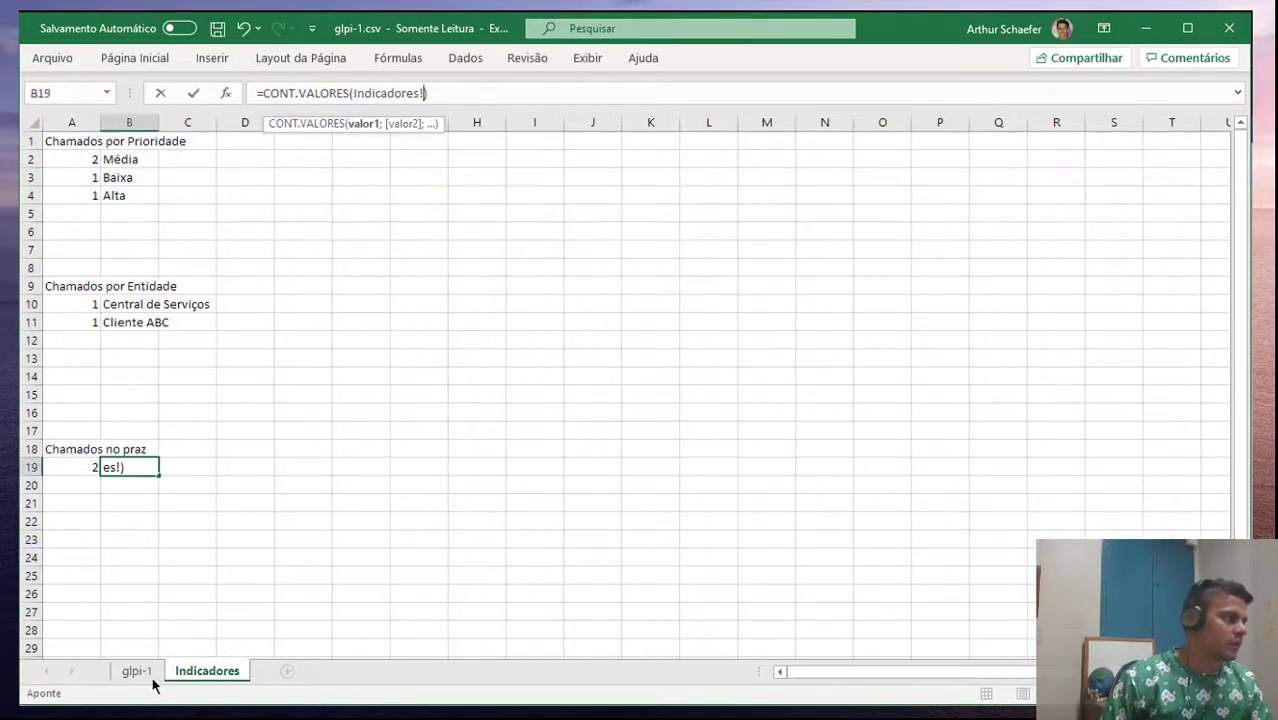
click(148, 676)
drag(937, 160, 941, 620)
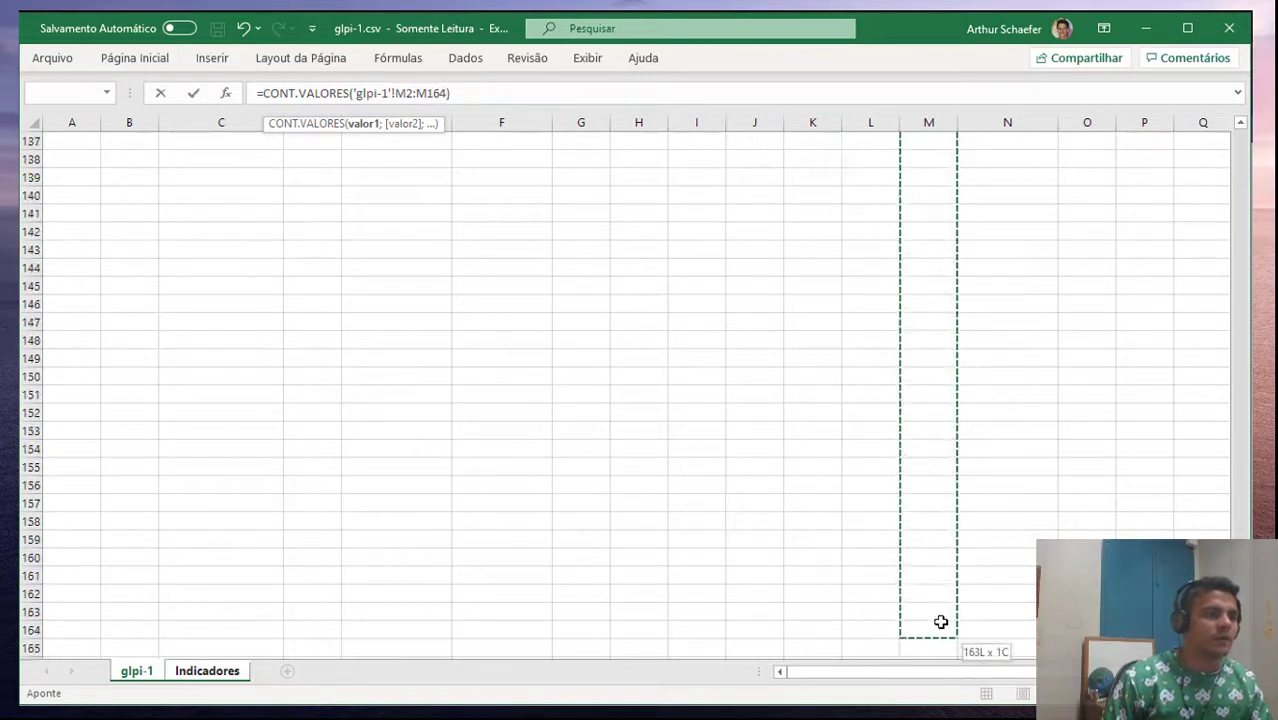
key(Return)
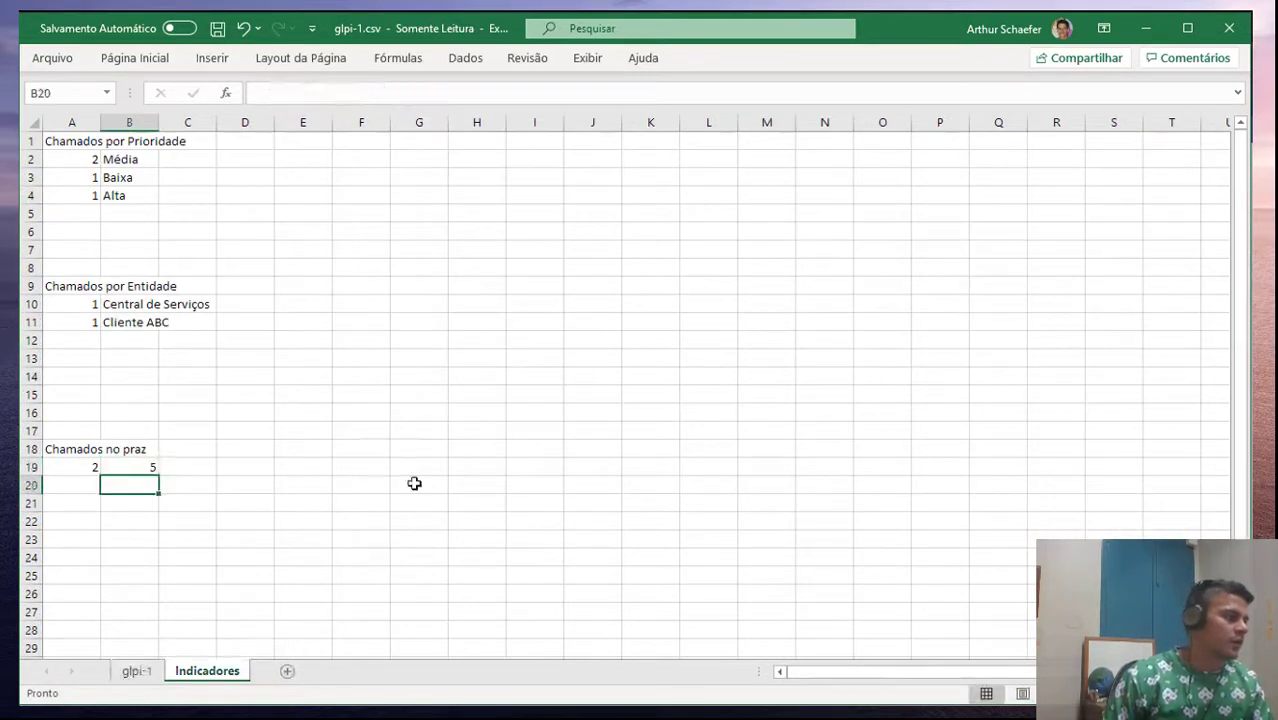
Insert CONTS.SE( before CONT.VALORES in the formula of cell B19
click(125, 465)
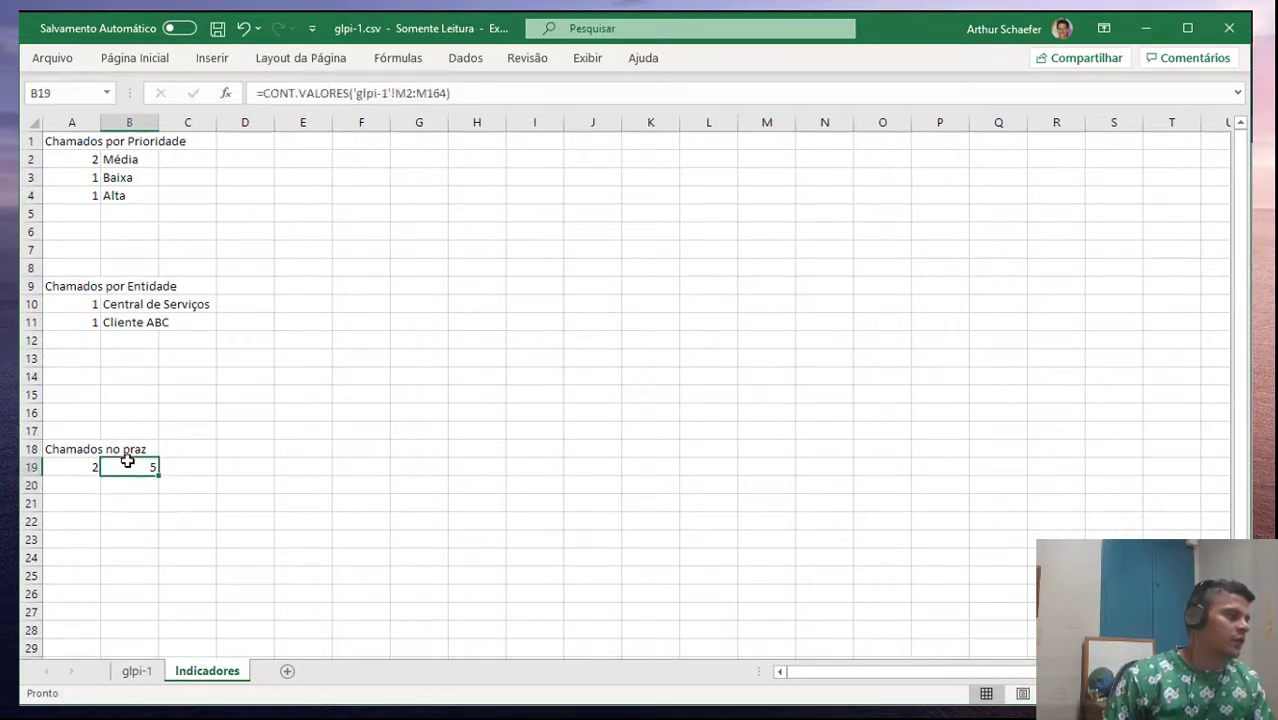
click(467, 91)
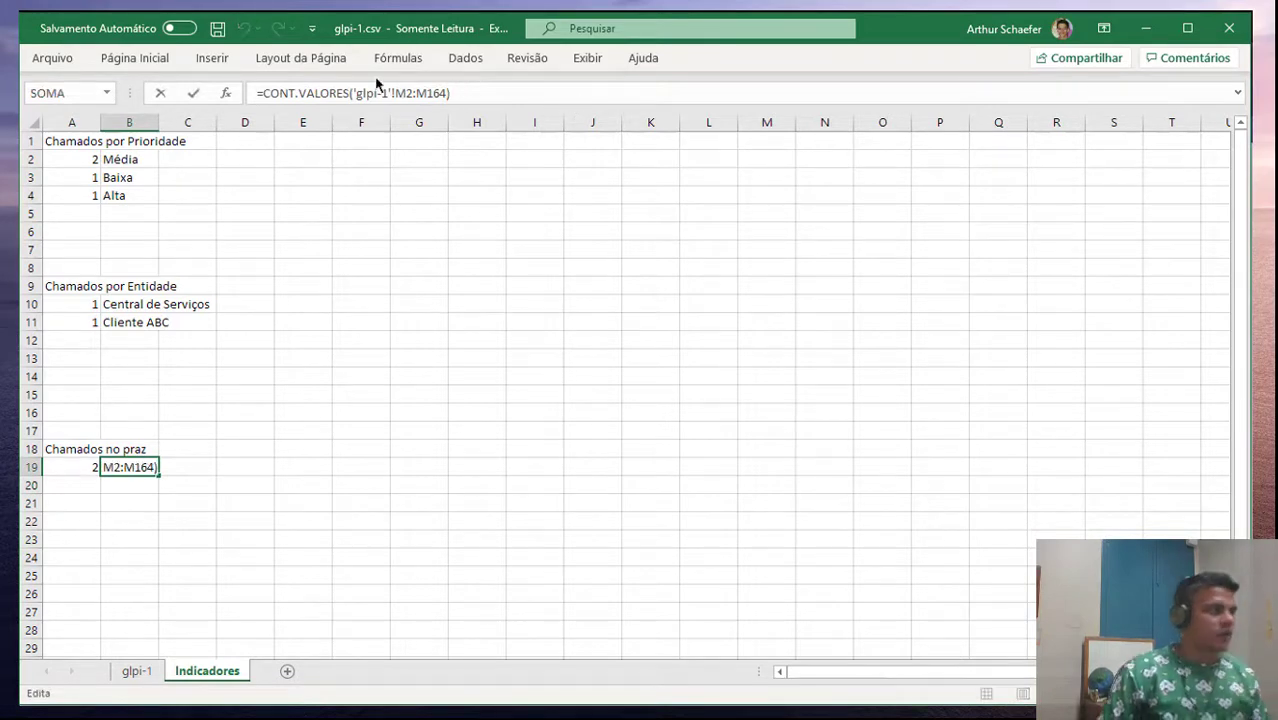
click(261, 94)
text(CONTS.S)
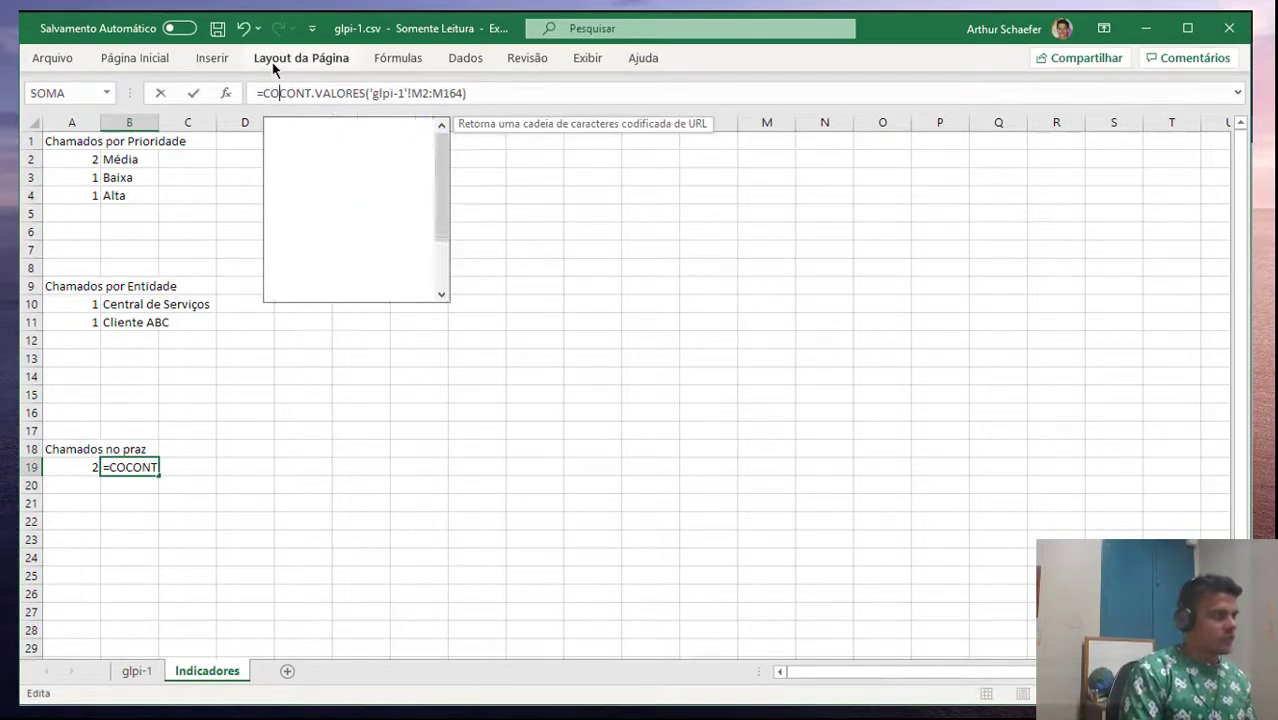
text(E)
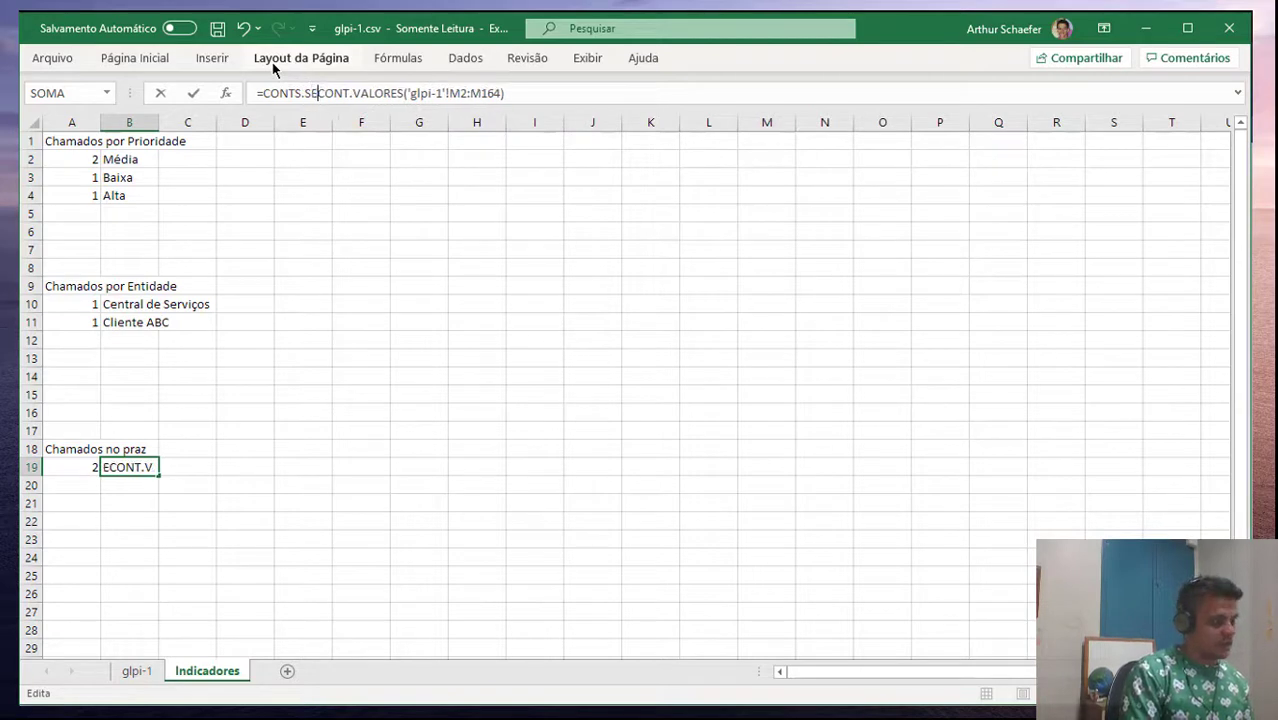
text(()
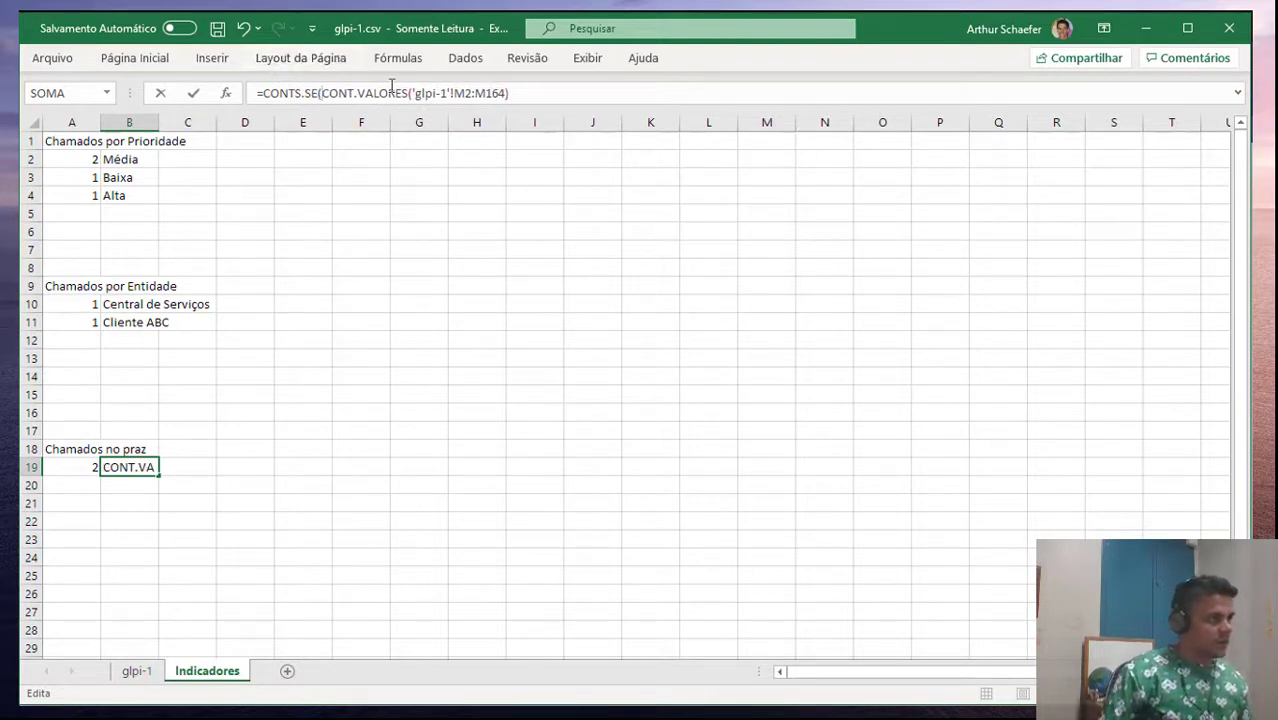
Copy the range 'glpi-1'!M2:M164 from CONT.VALORES and paste it as the first argument of CONTS.SE
drag(411, 95, 507, 93)
key(ctrl+c)
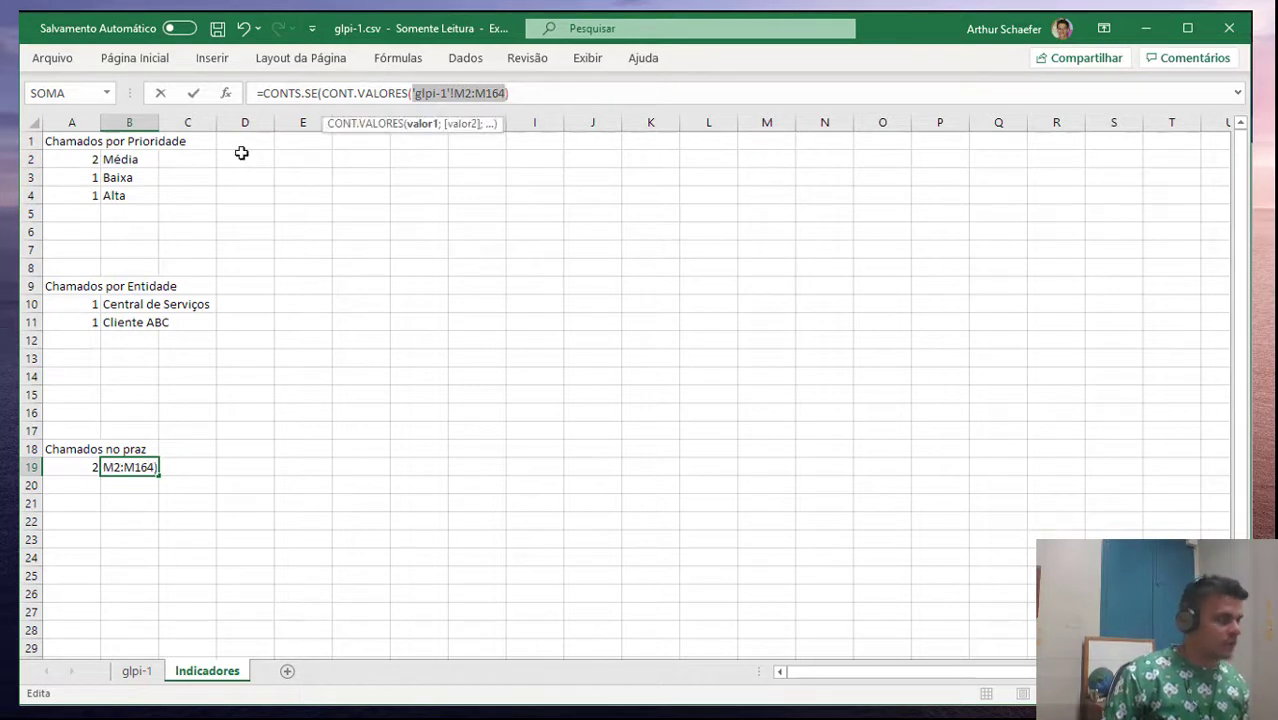
click(319, 94)
text(()
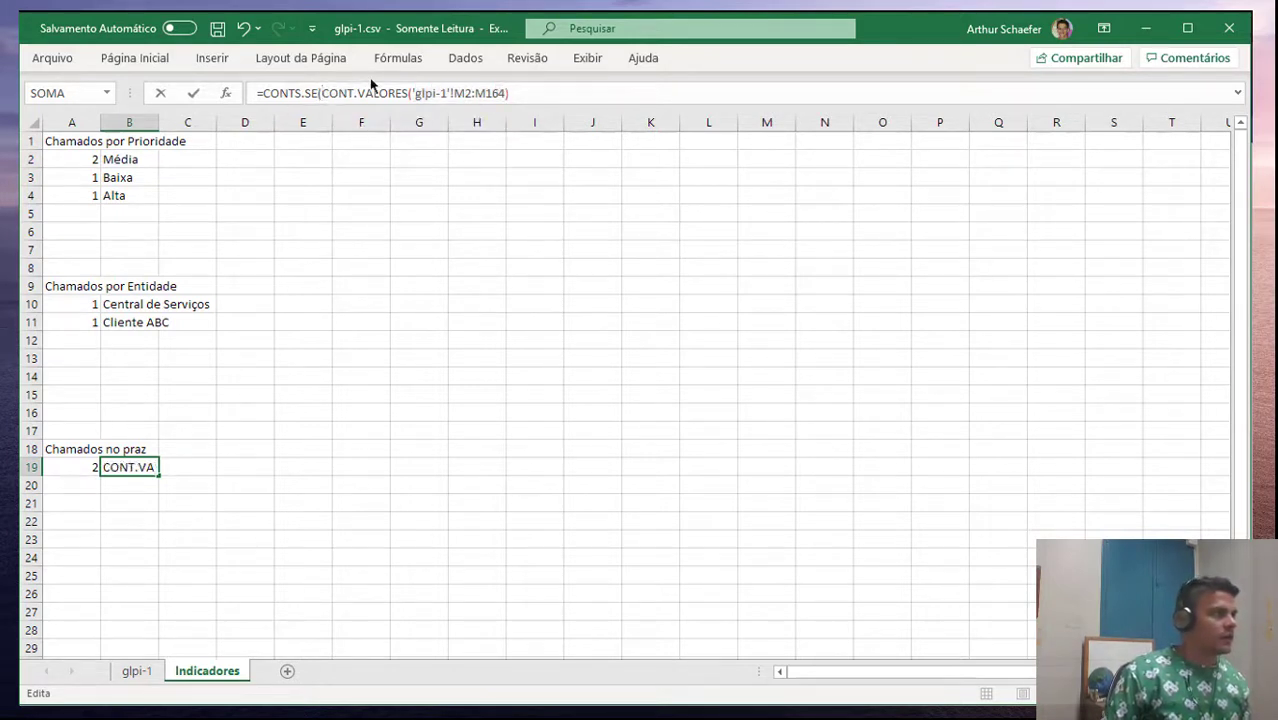
key(ctrl+v)
Add "Sim" as the criterion after the CONTS.SE range, separated by a semicolon
text(;SIM)
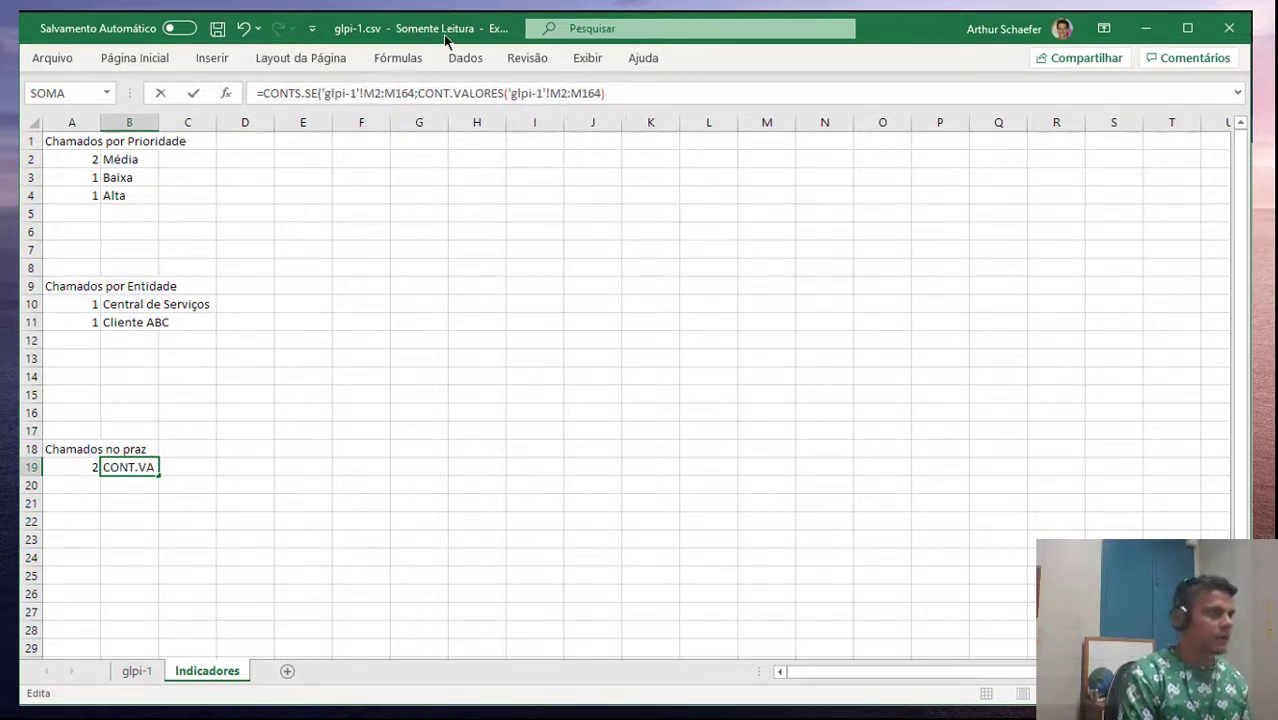
key(BackSpace)
key(BackSpace)
key(BackSpace)
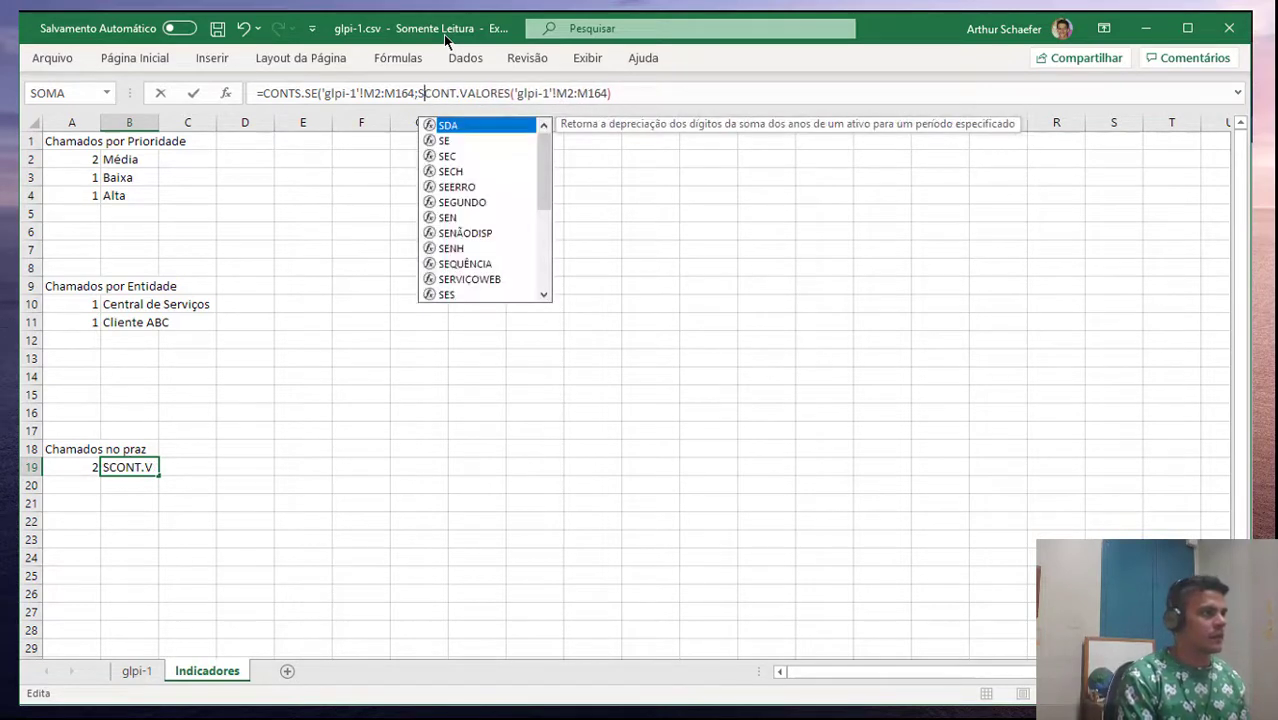
text("sim")
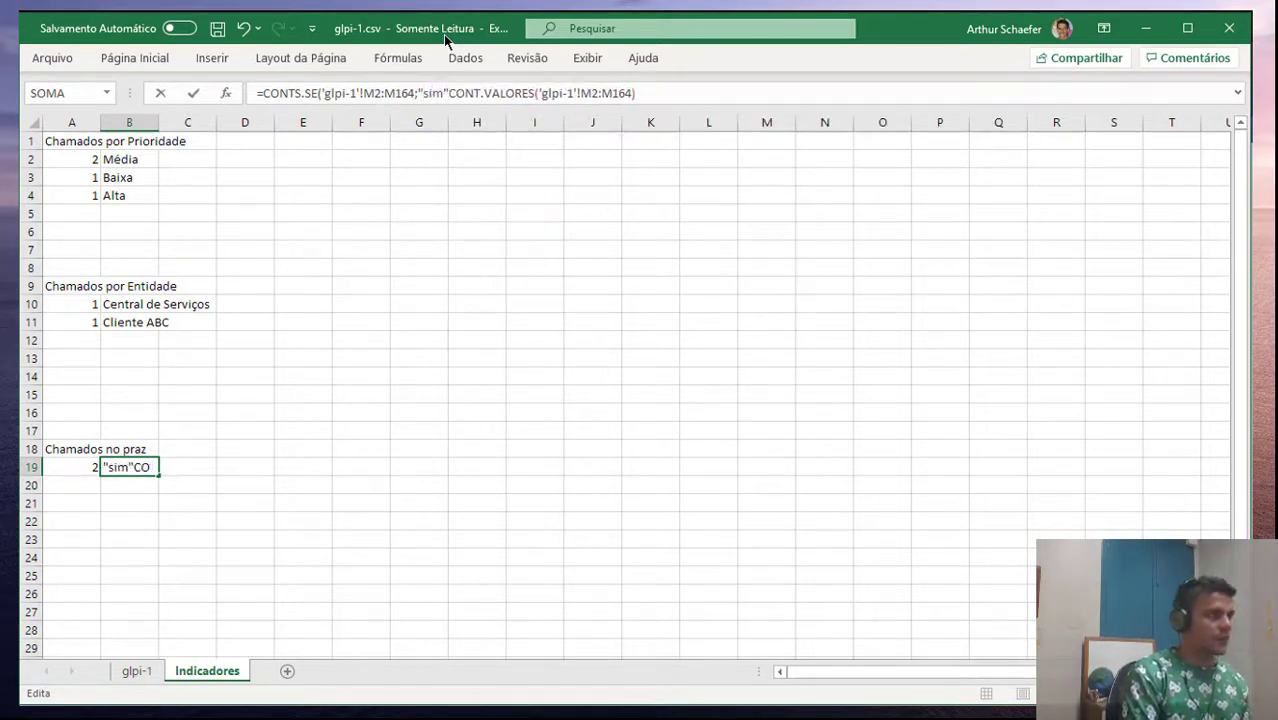
key(Left)
key(Left)
key(Left)
key(Left)
key(Delete)
text(S)
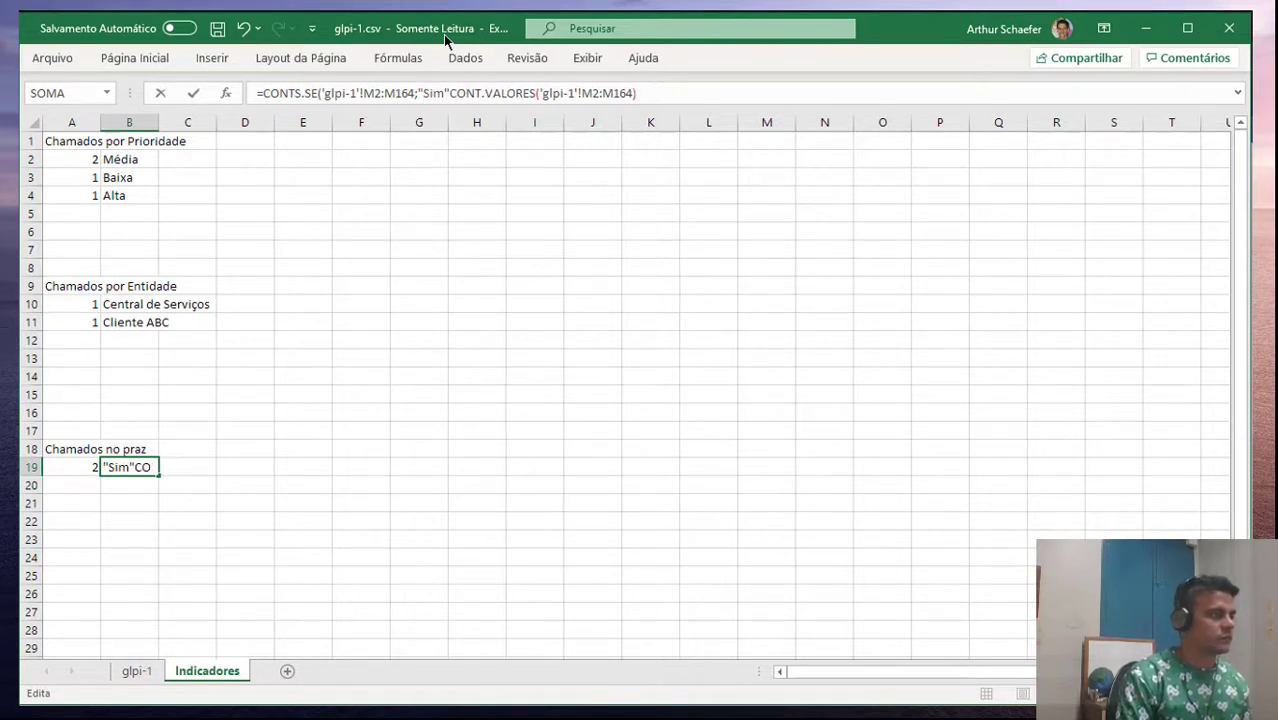
Change the CONTS.SE criterion to "Não"
key(BackSpace)
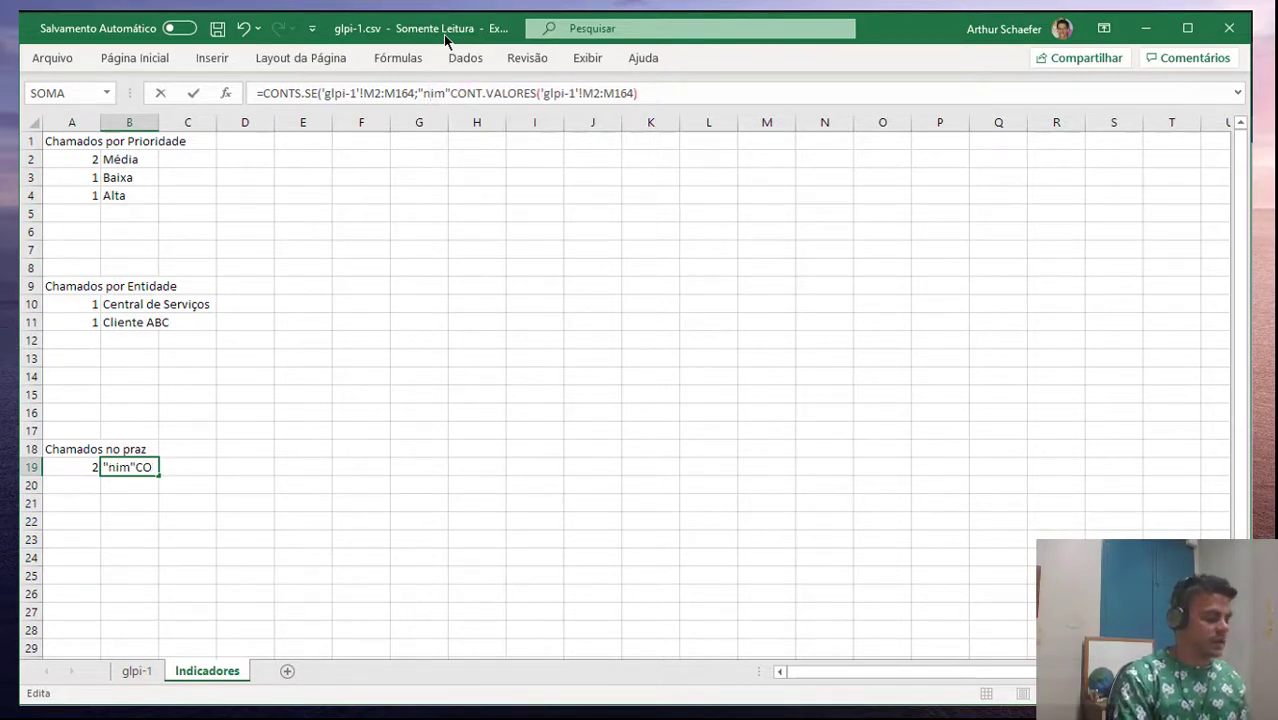
text(Não)
key(Delete)
key(Delete)
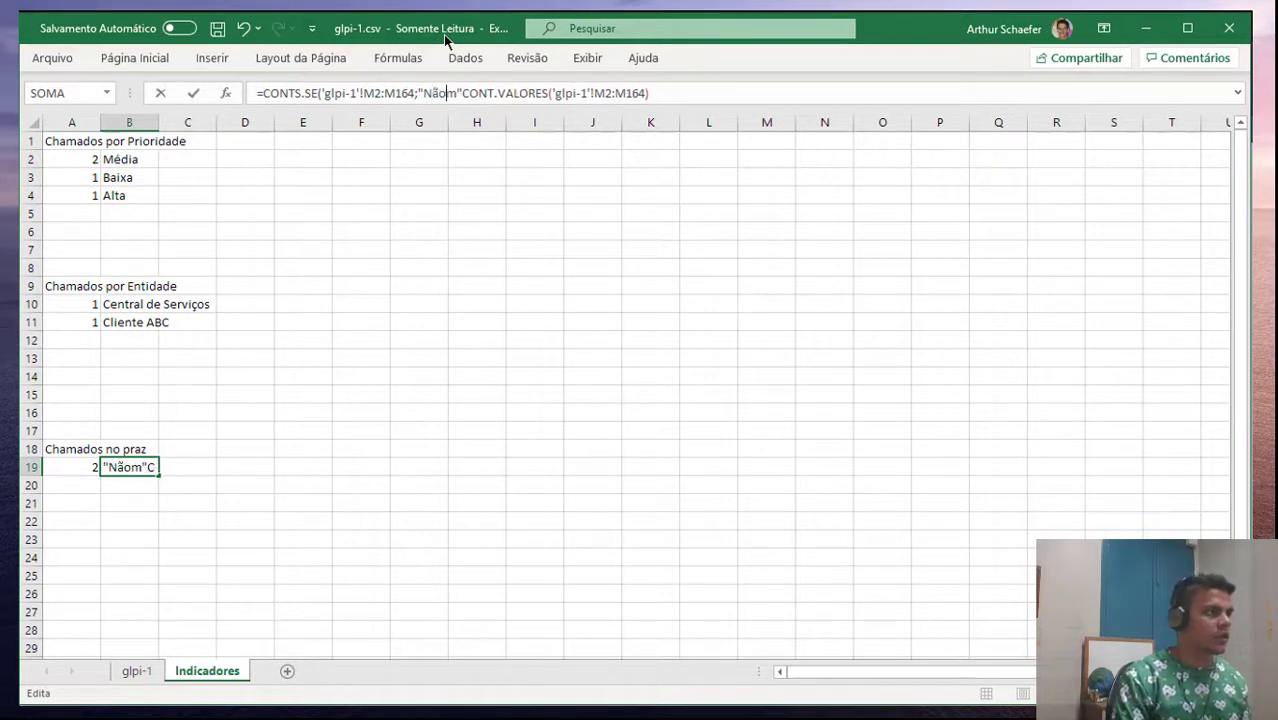
Close the CONTS.SE function, divide it by the CONT.VALORES count, and enter the formula in B19
key(Right)
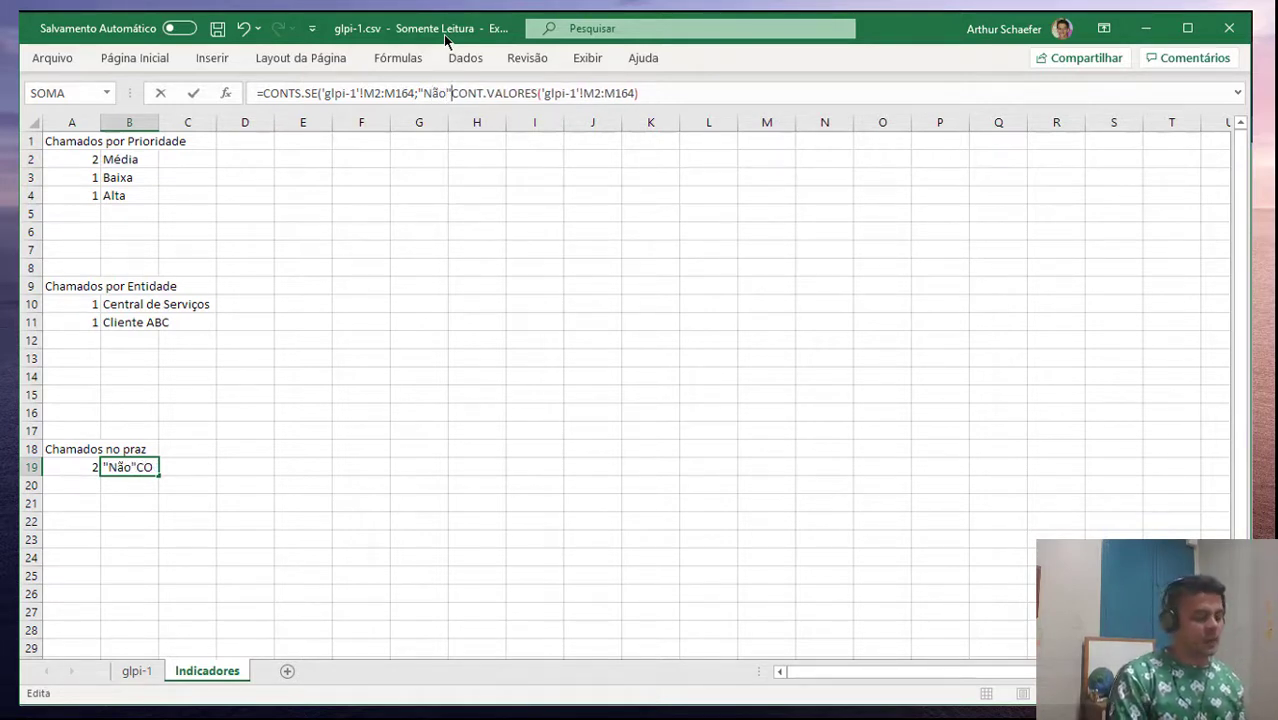
text()/)
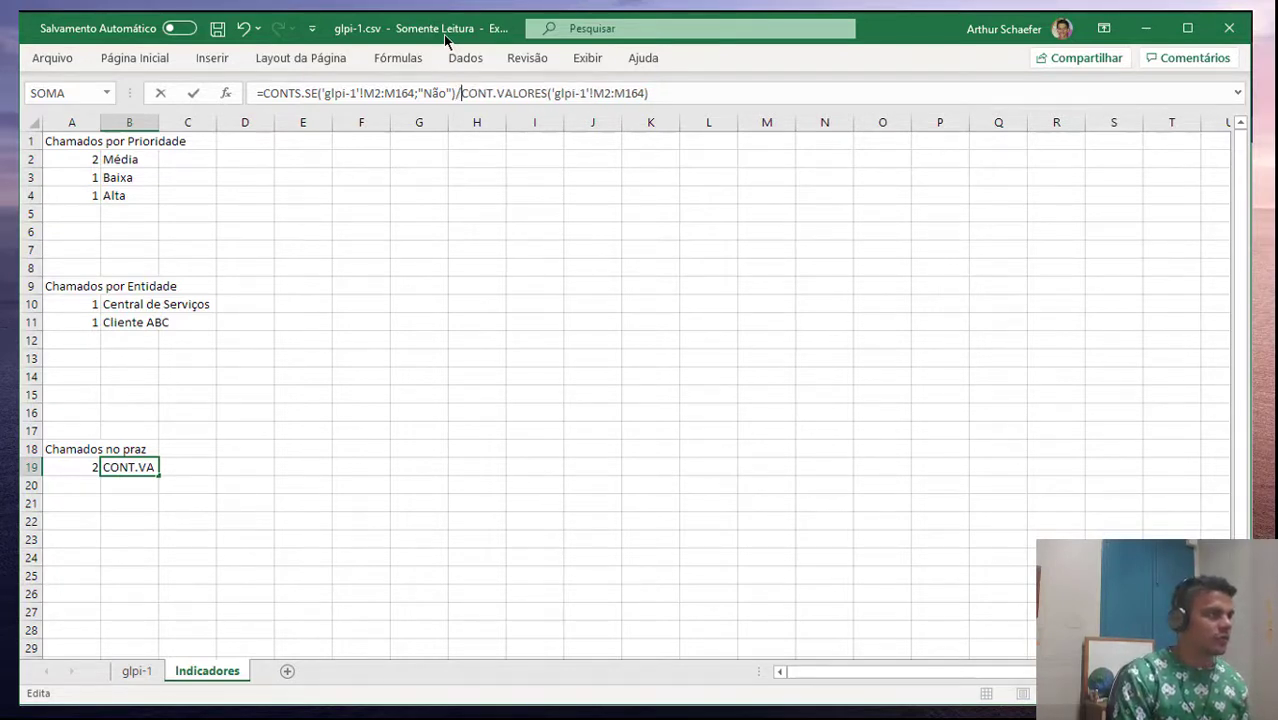
key(Return)
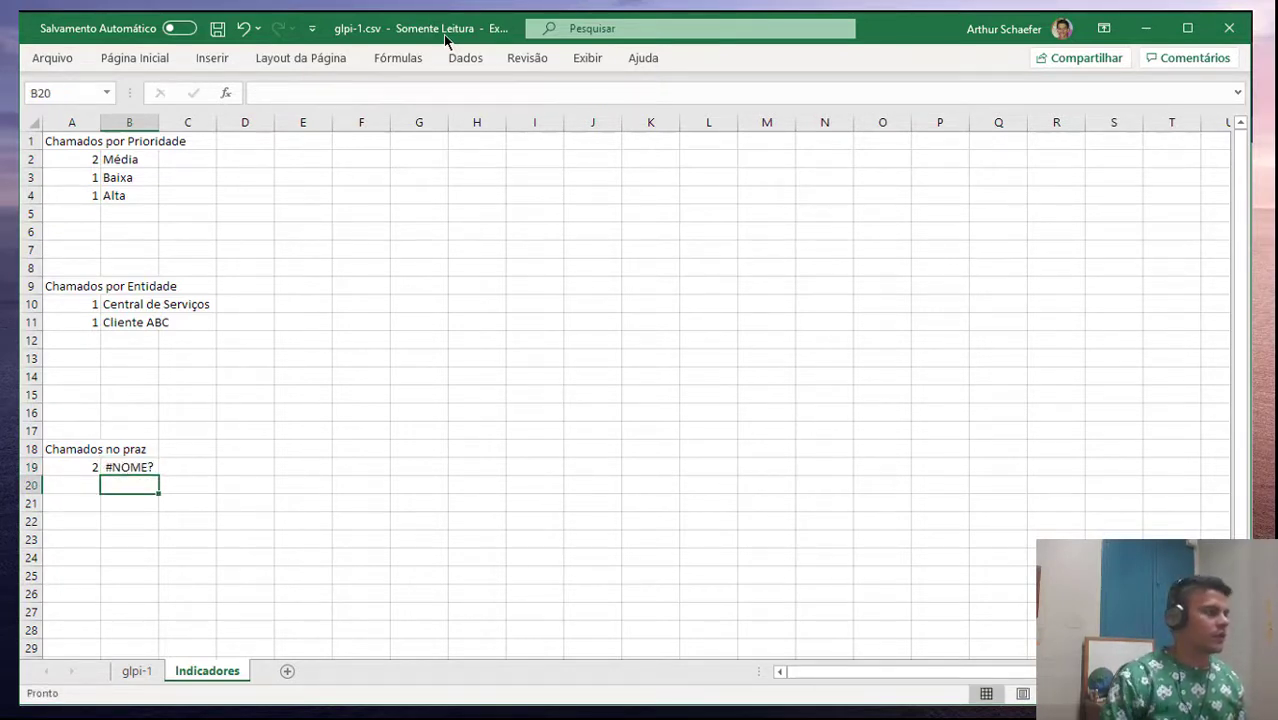
click(120, 469)
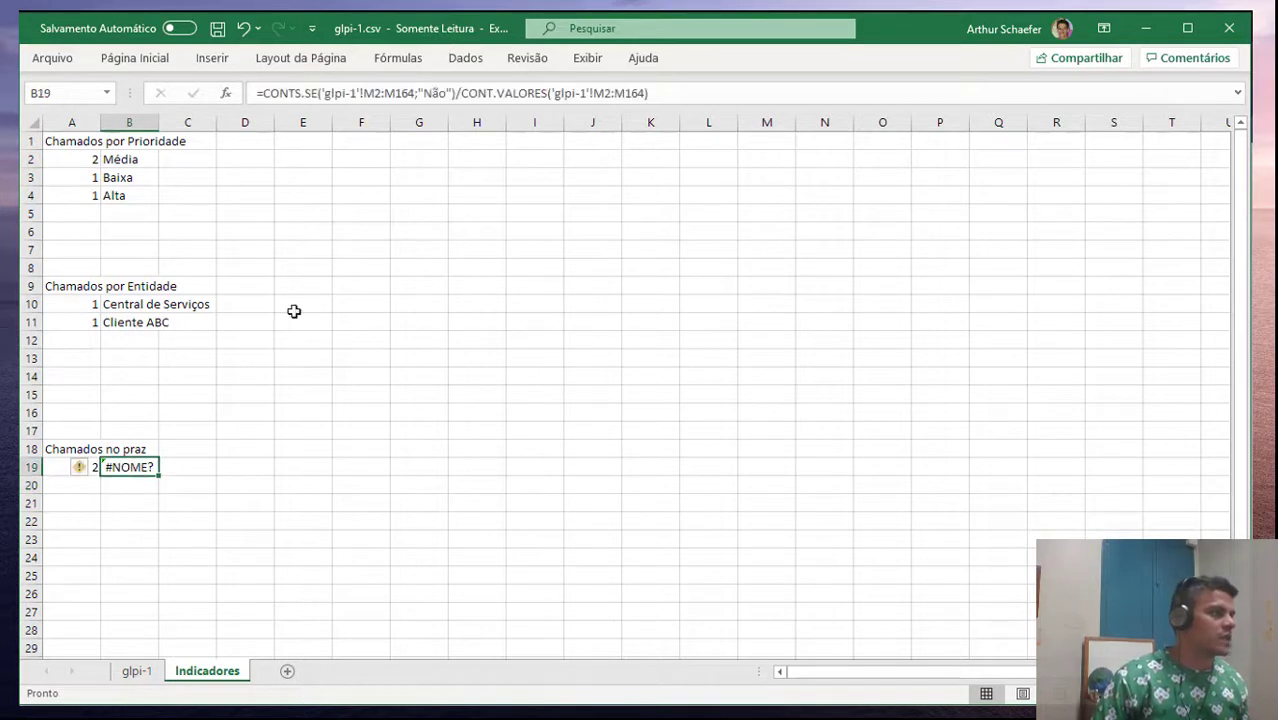
Correct the function name in the B19 formula from CONTS.SE to CONT.SE
click(292, 92)
key(Delete)
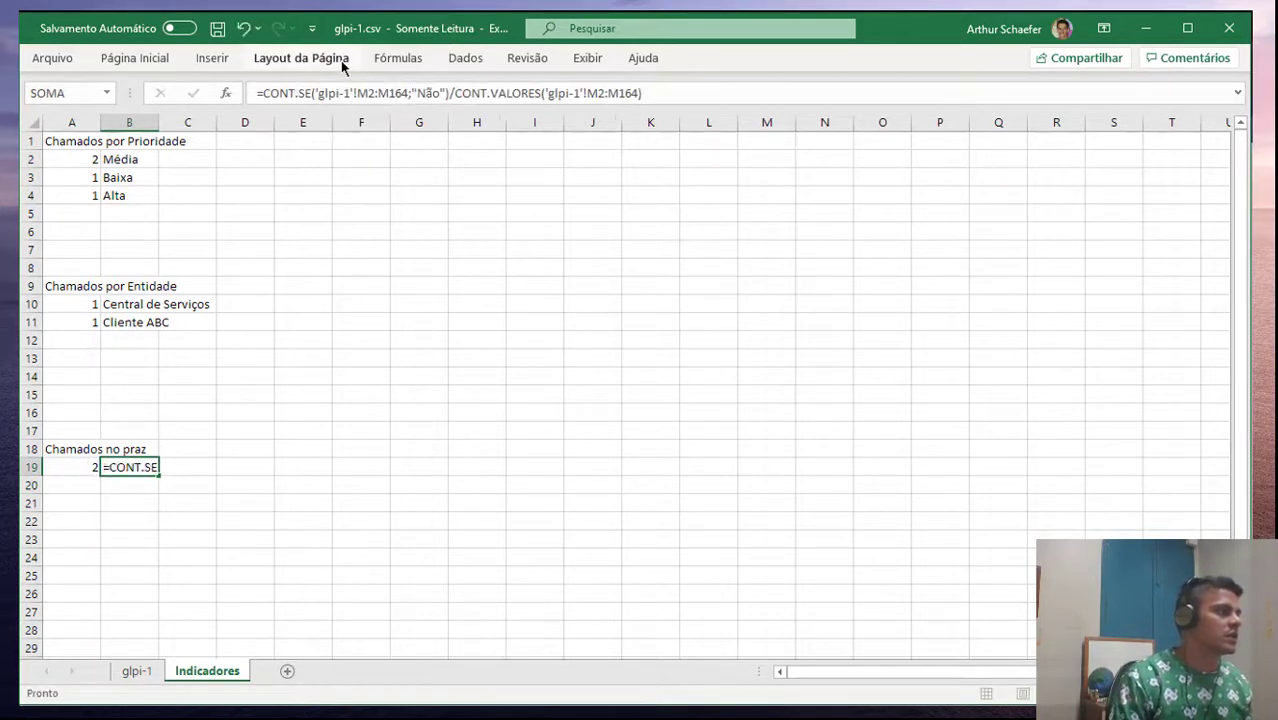
key(Return)
key(Up)
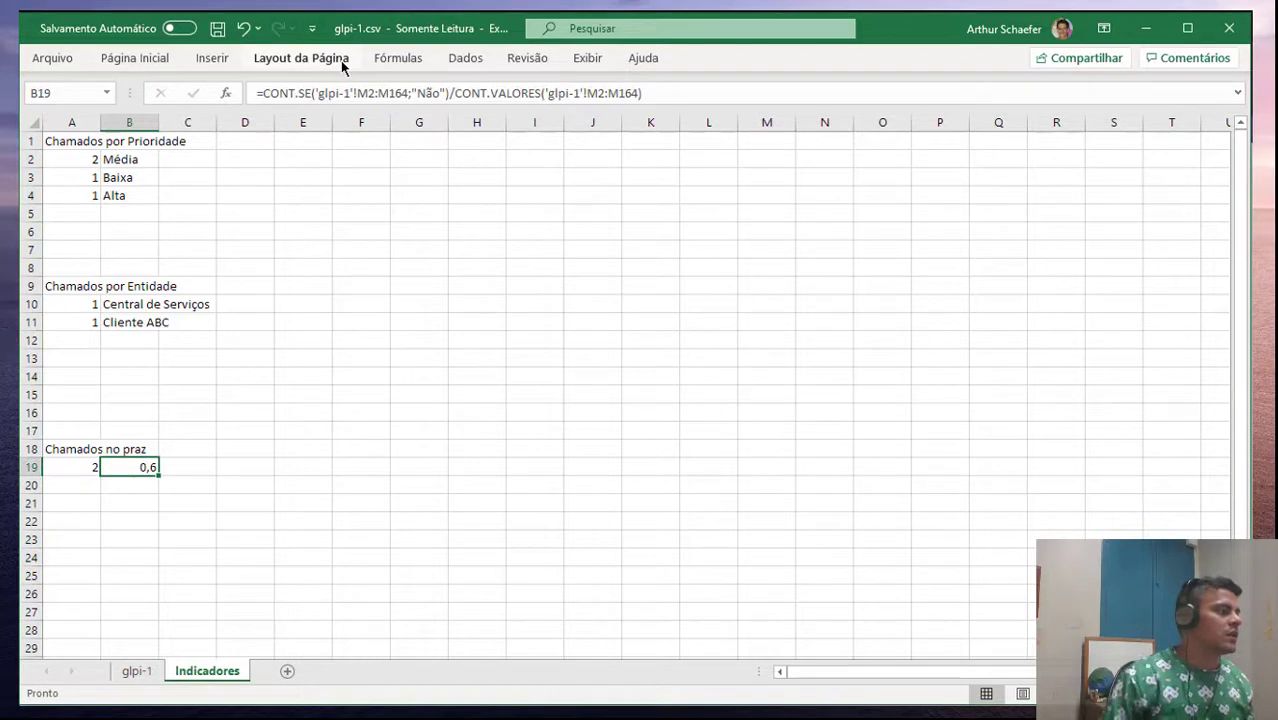
Format B19 as a percentage and complete the A18 heading as "Chamados no prazo"
click(134, 57)
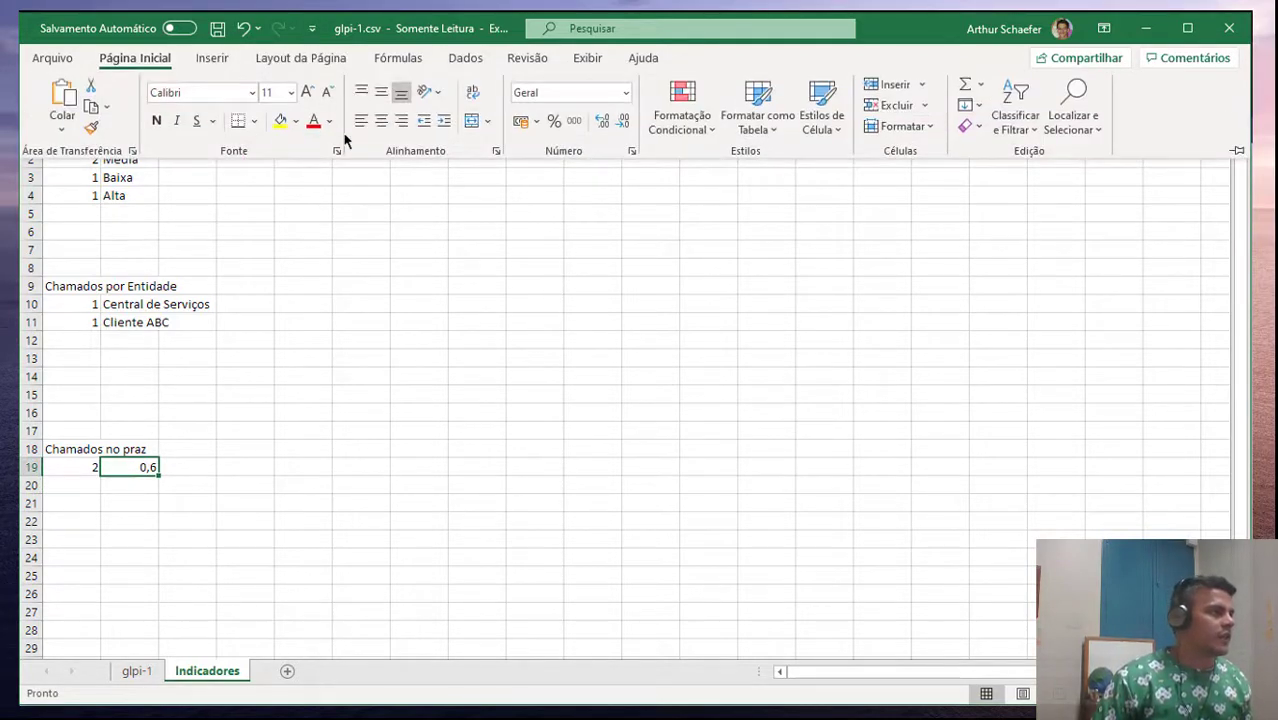
click(554, 120)
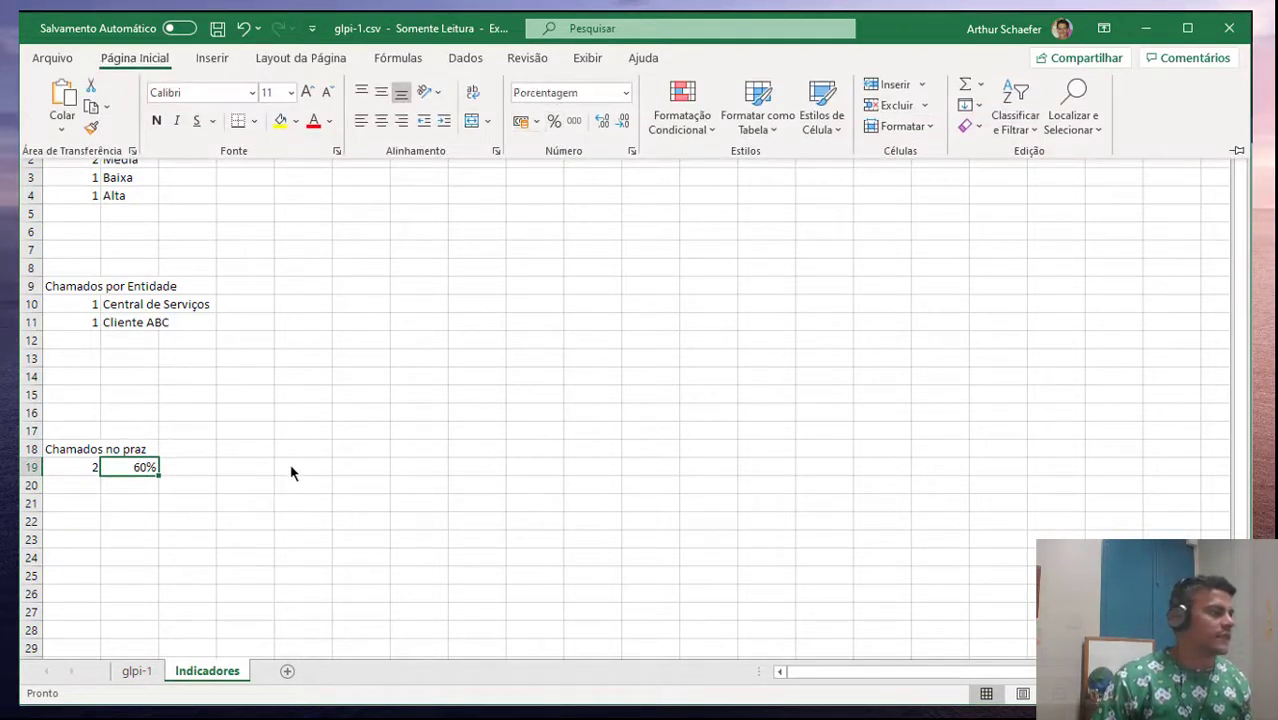
click(125, 503)
click(122, 468)
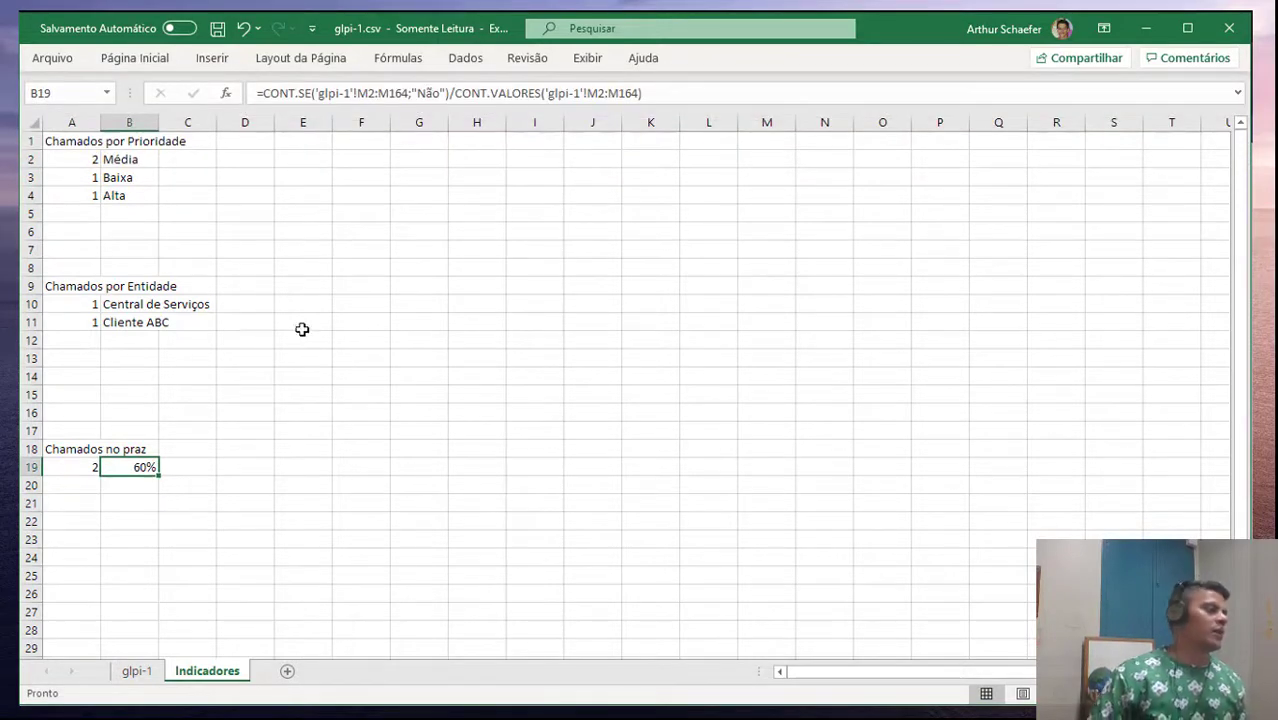
double_click(72, 452)
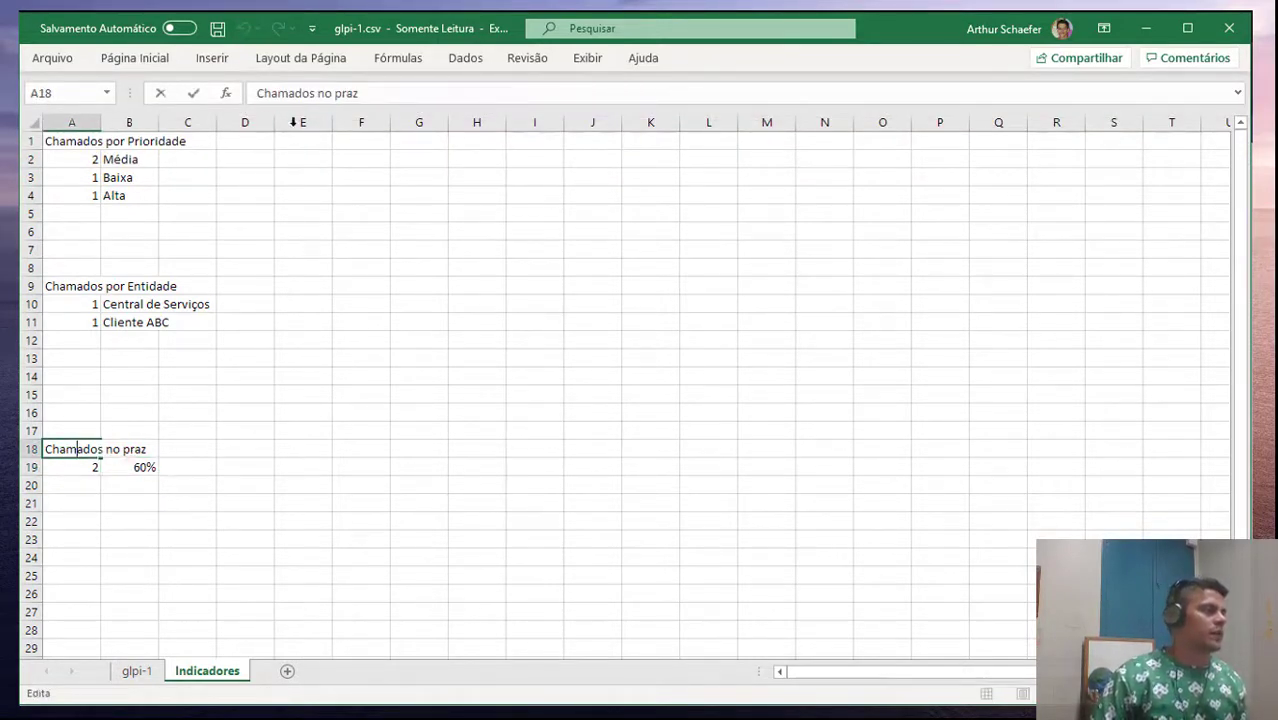
key(Return)
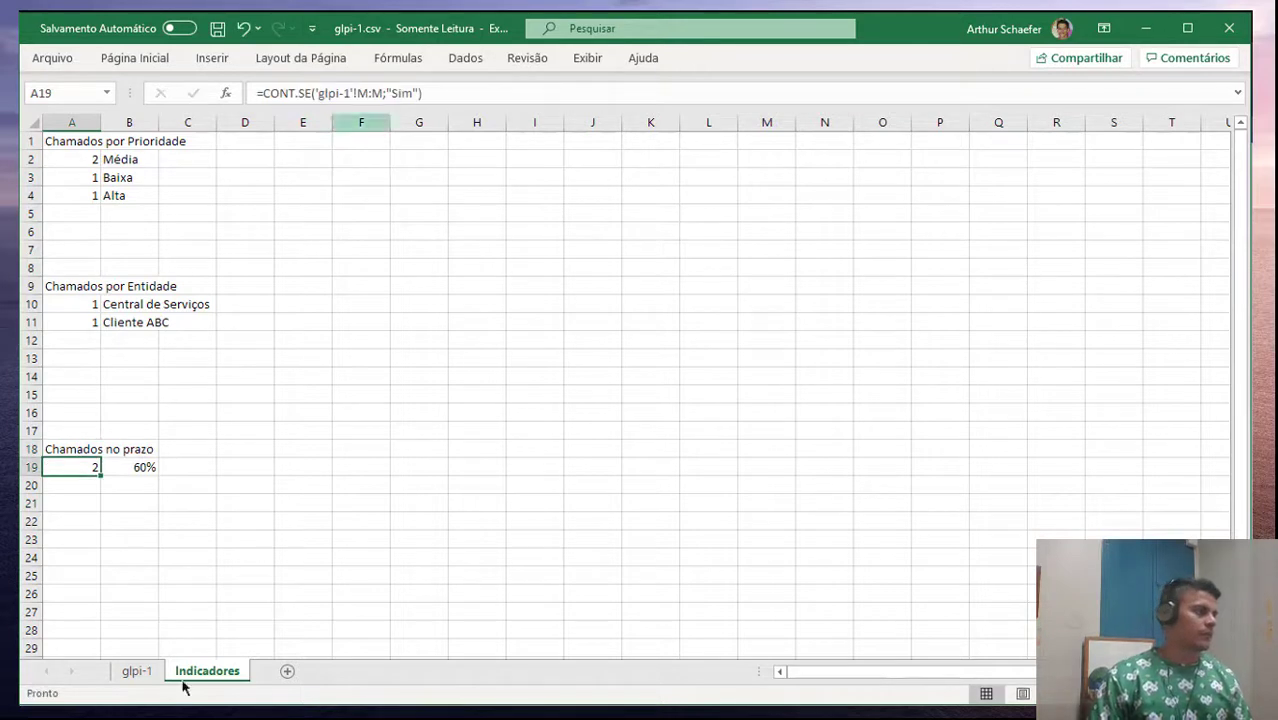
click(212, 466)
click(184, 450)
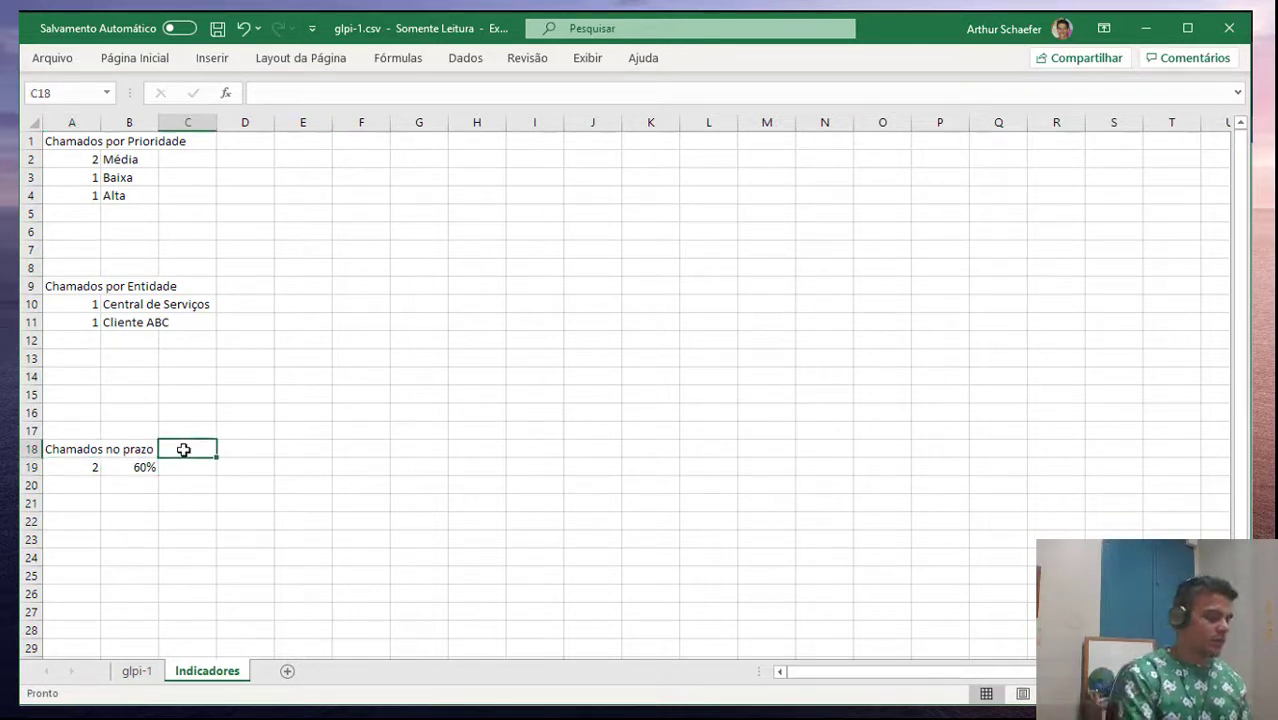
text(=T)
key(Escape)
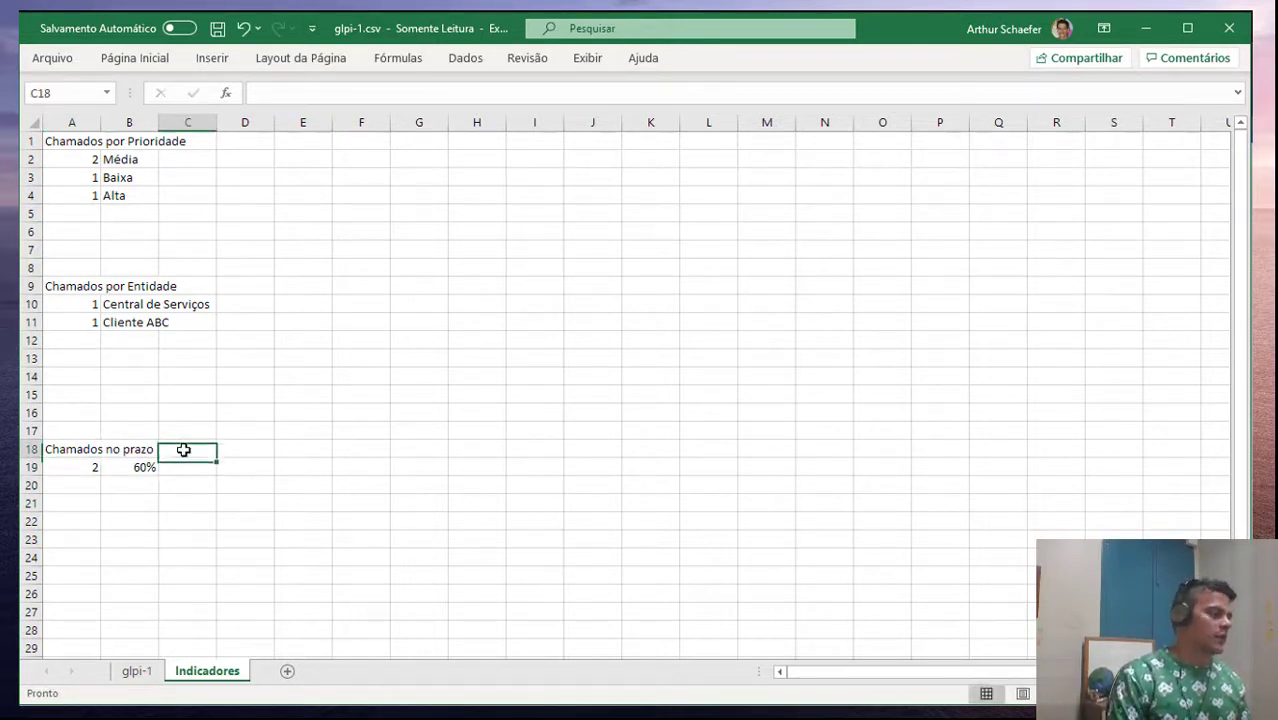
Copy CONT.VALORES('glpi-1'!M2:M164) from the B19 formula and paste it into C18, leaving B19 unedited
click(145, 467)
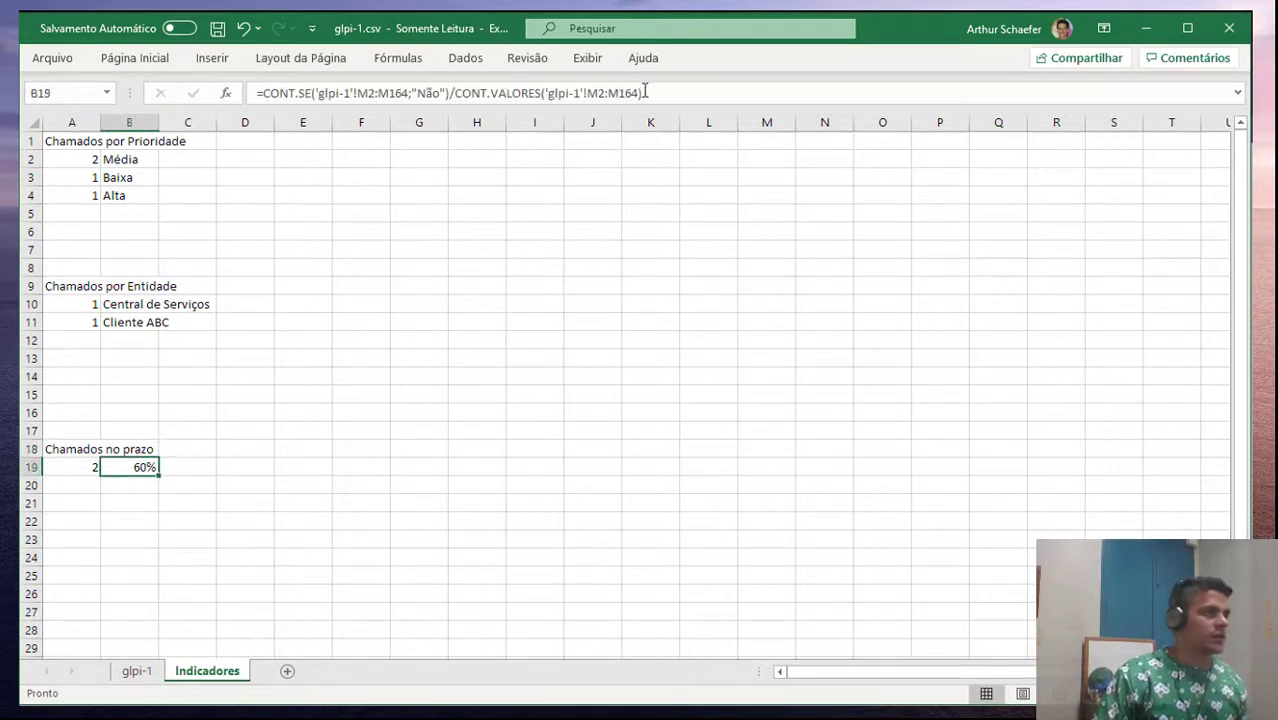
drag(645, 92, 454, 92)
key(ctrl+c)
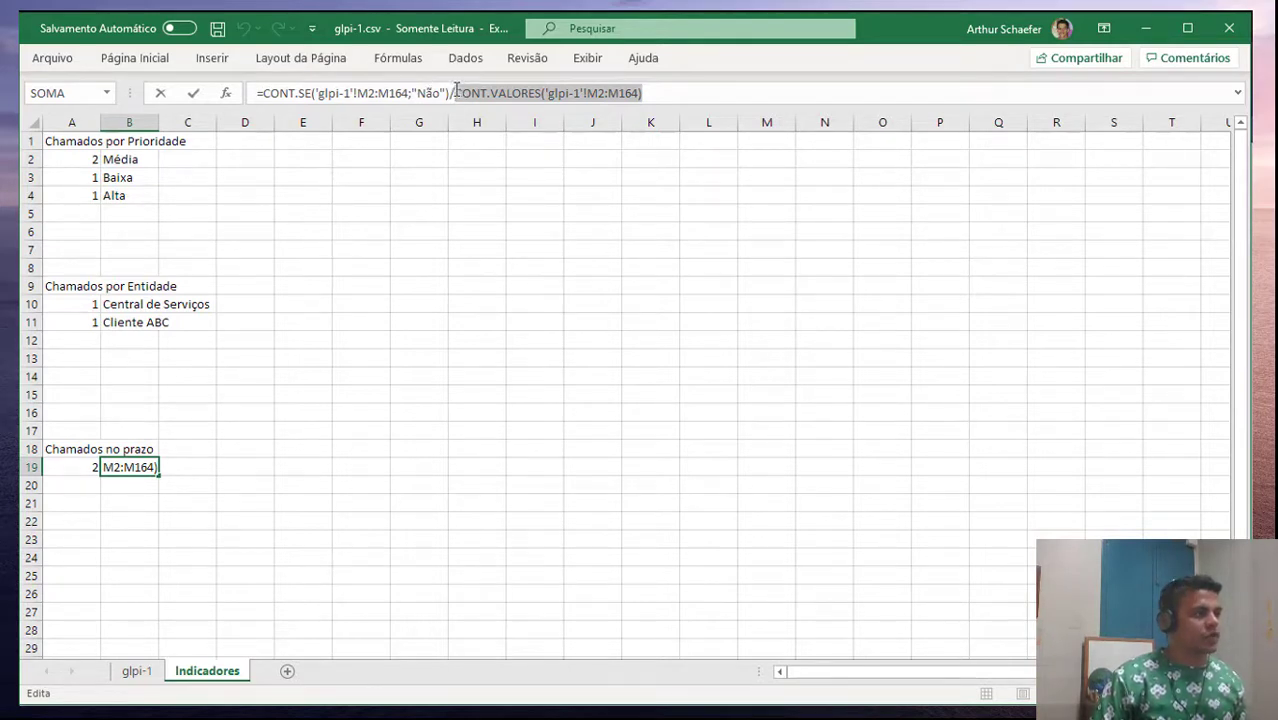
click(204, 445)
key(Escape)
click(196, 448)
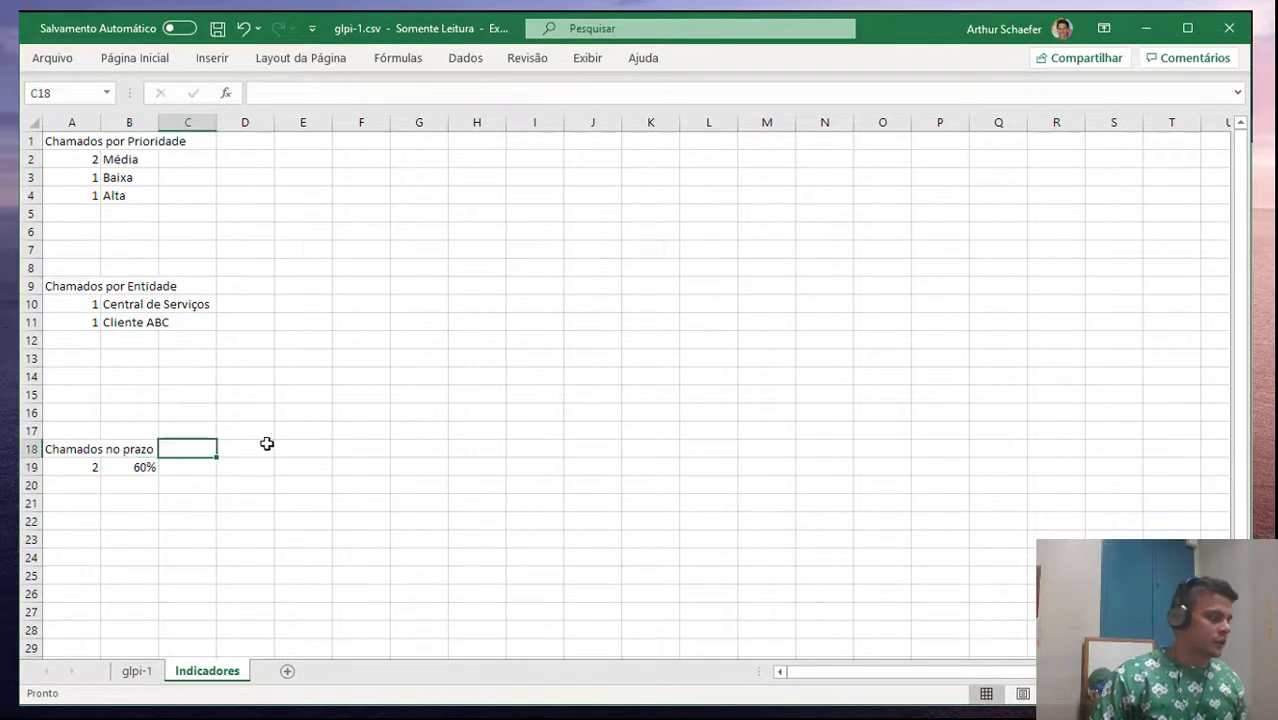
key(ctrl+v)
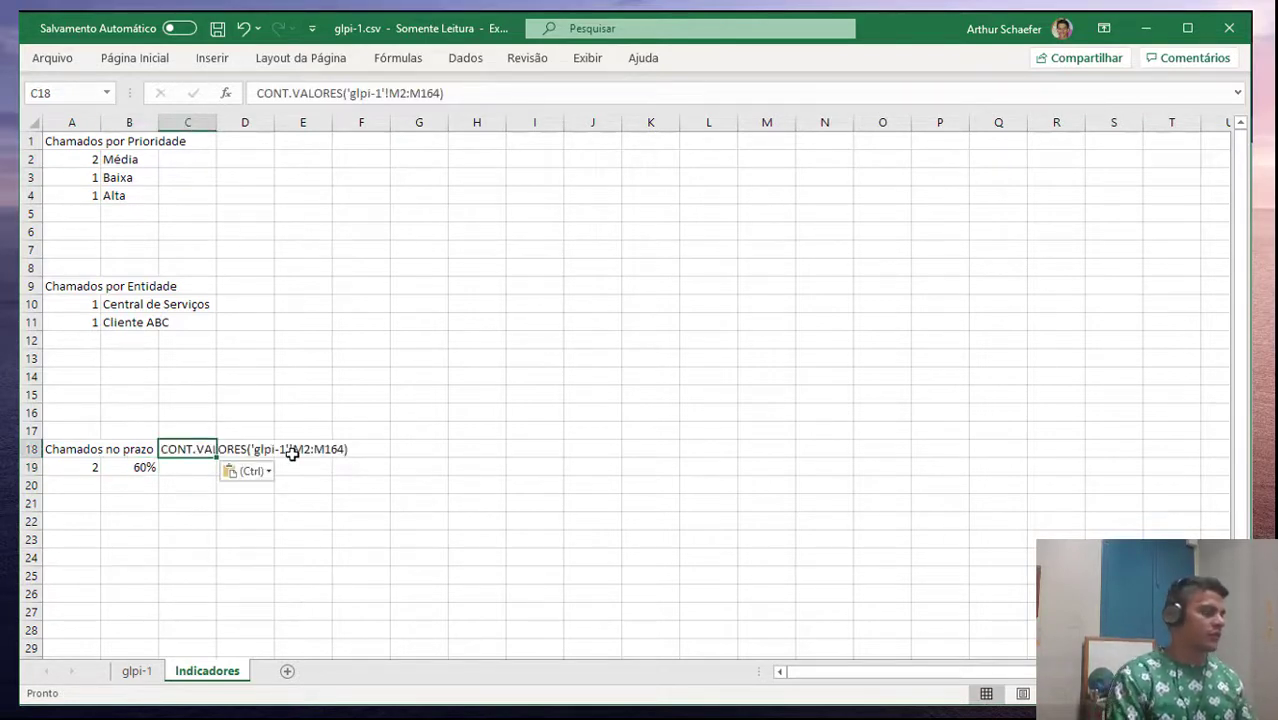
Turn the pasted CONT.VALORES text in C18 into a formula by adding an equals sign in front
key(Left)
key(Left)
key(Right)
key(Right)
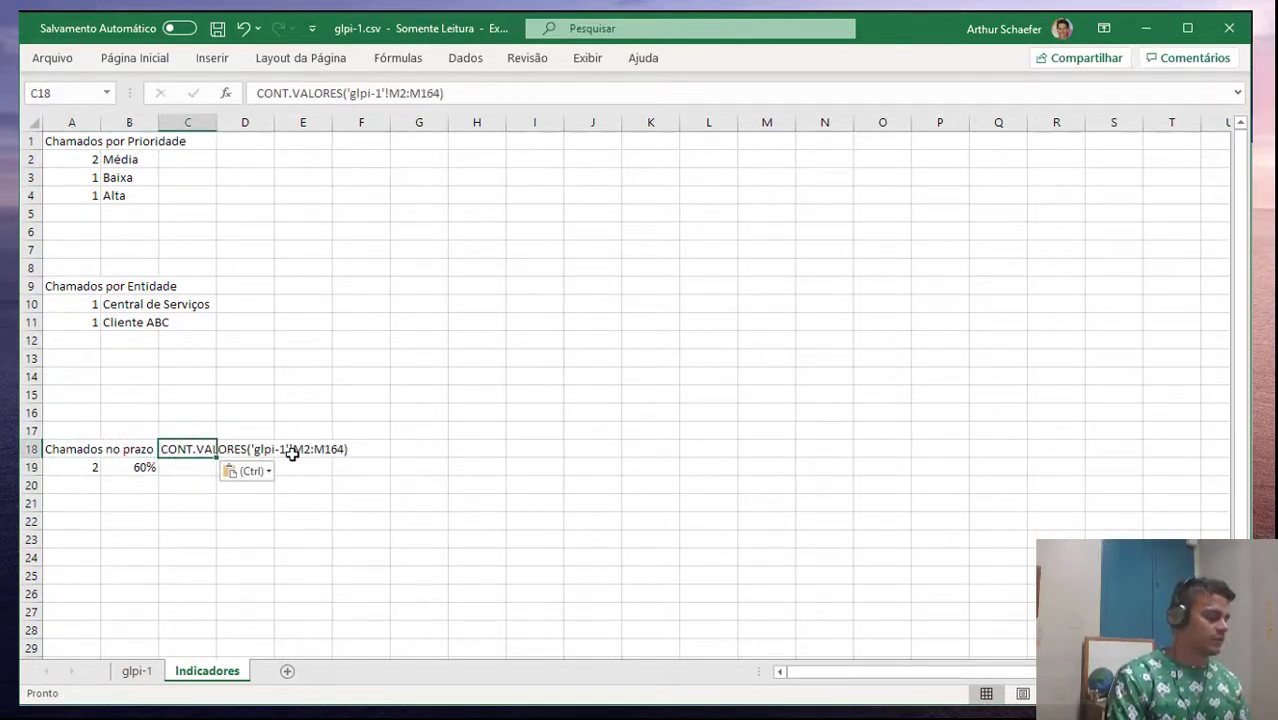
click(257, 94)
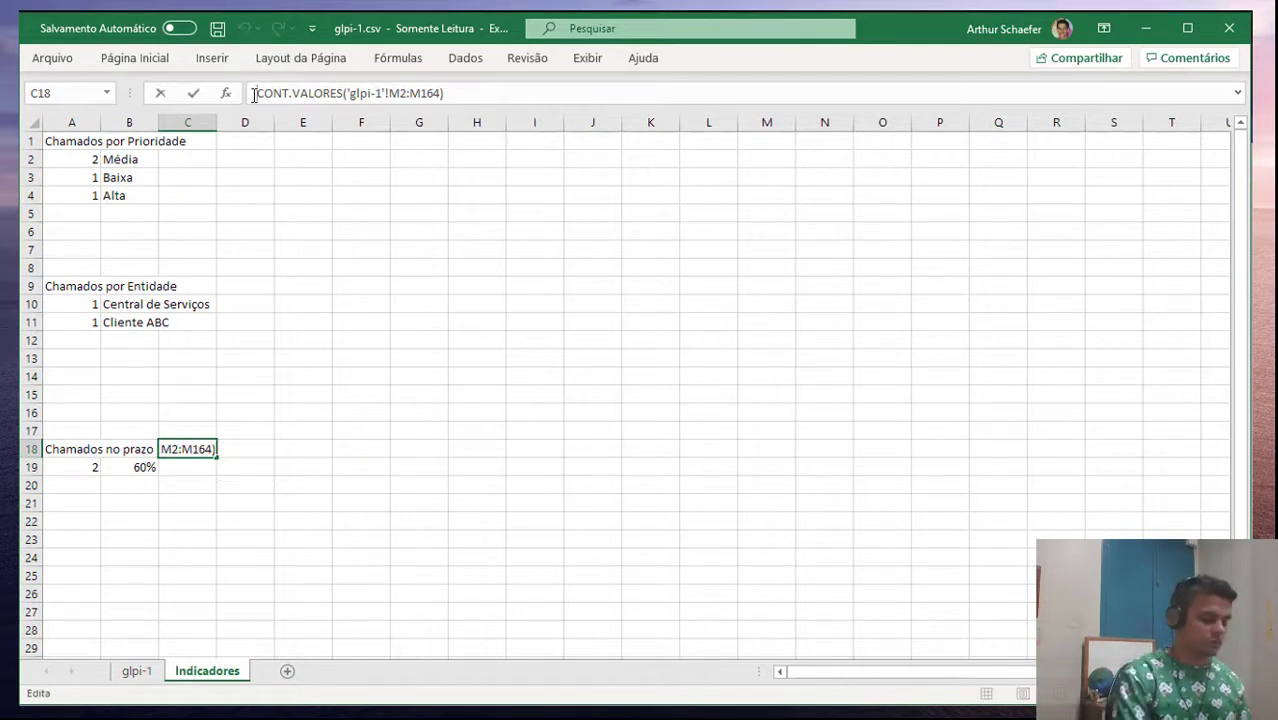
text(=)
key(Return)
click(293, 481)
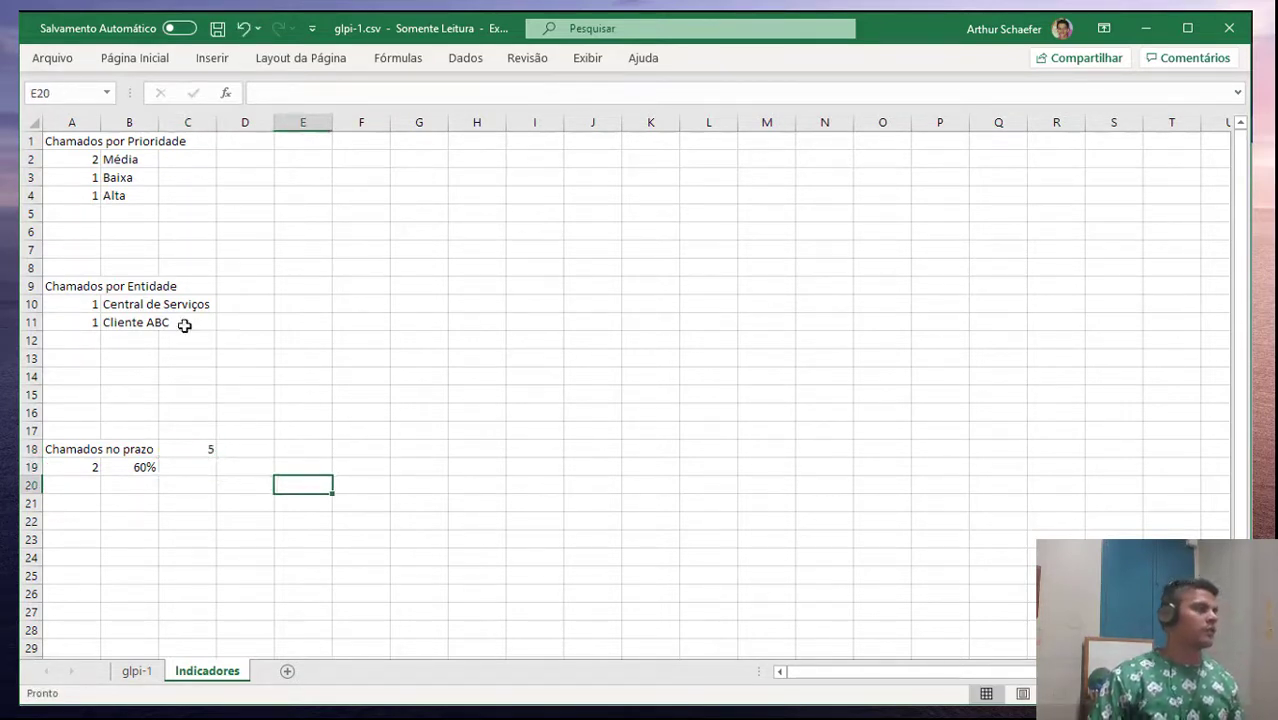
On the glpi-1 sheet, copy the Sim/Não values in M2:M6 and paste them into M7:M11
click(155, 60)
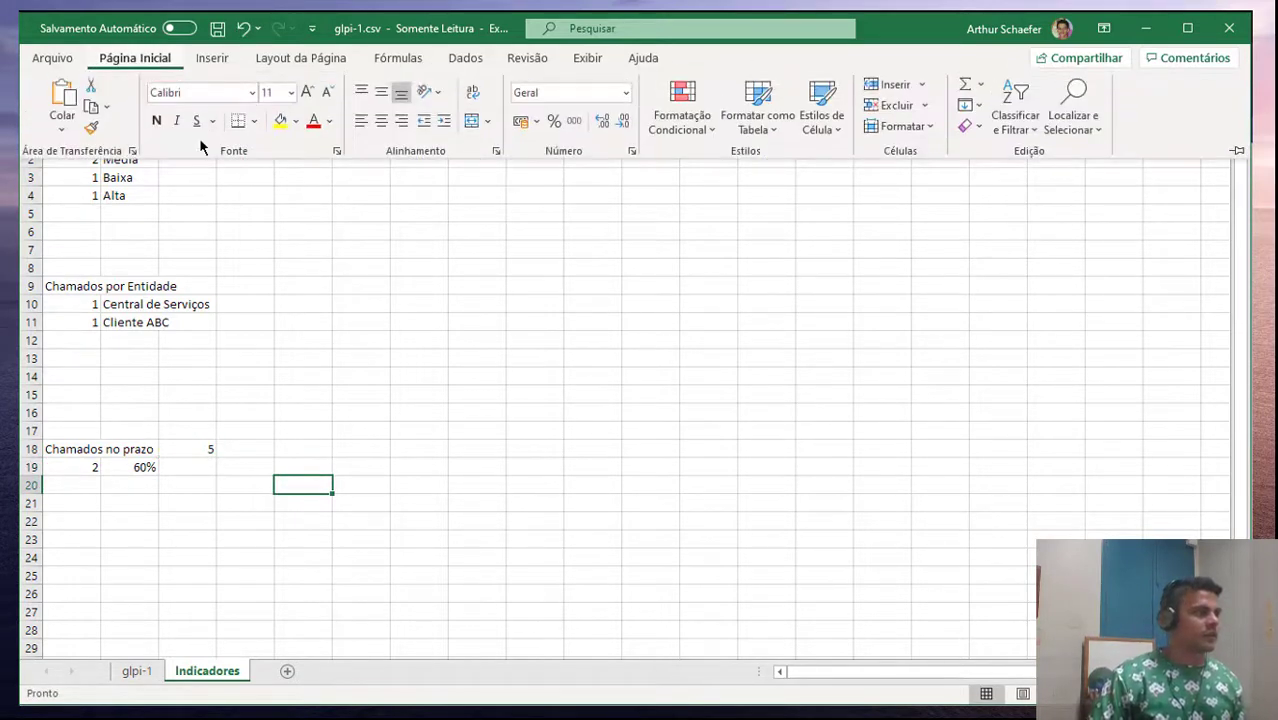
click(137, 670)
click(137, 670)
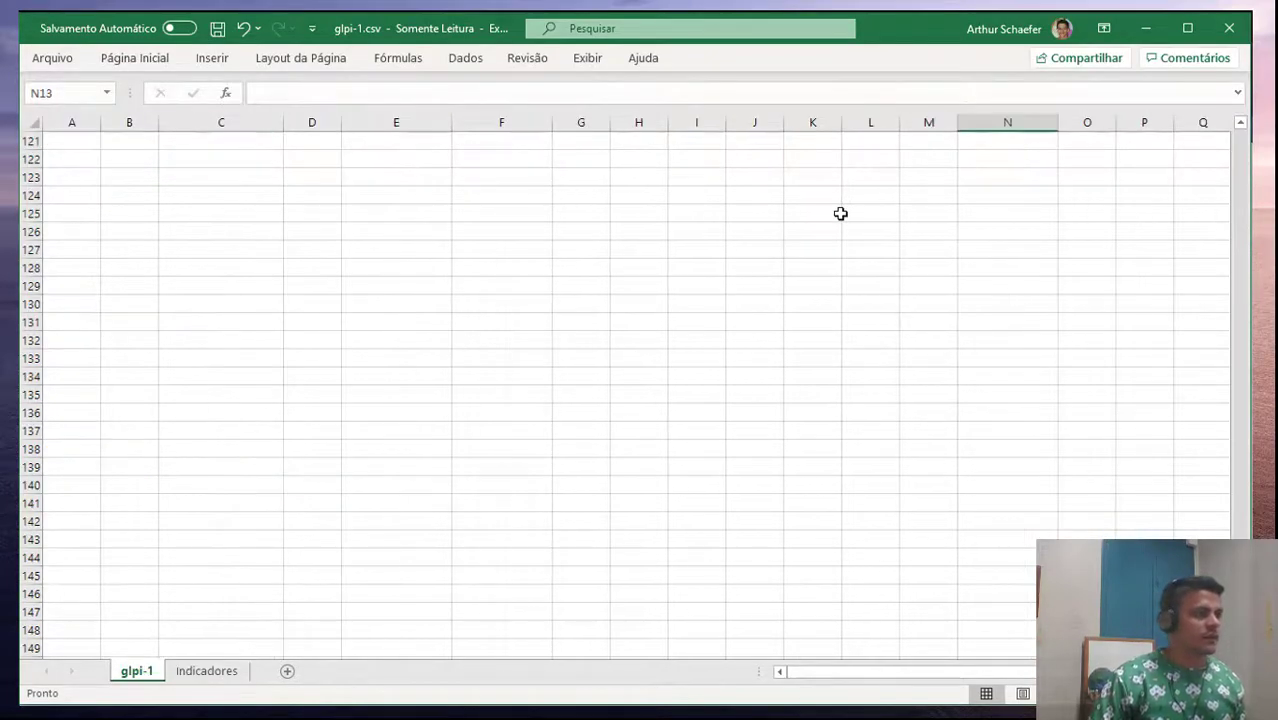
scroll(414, 417, up, 20)
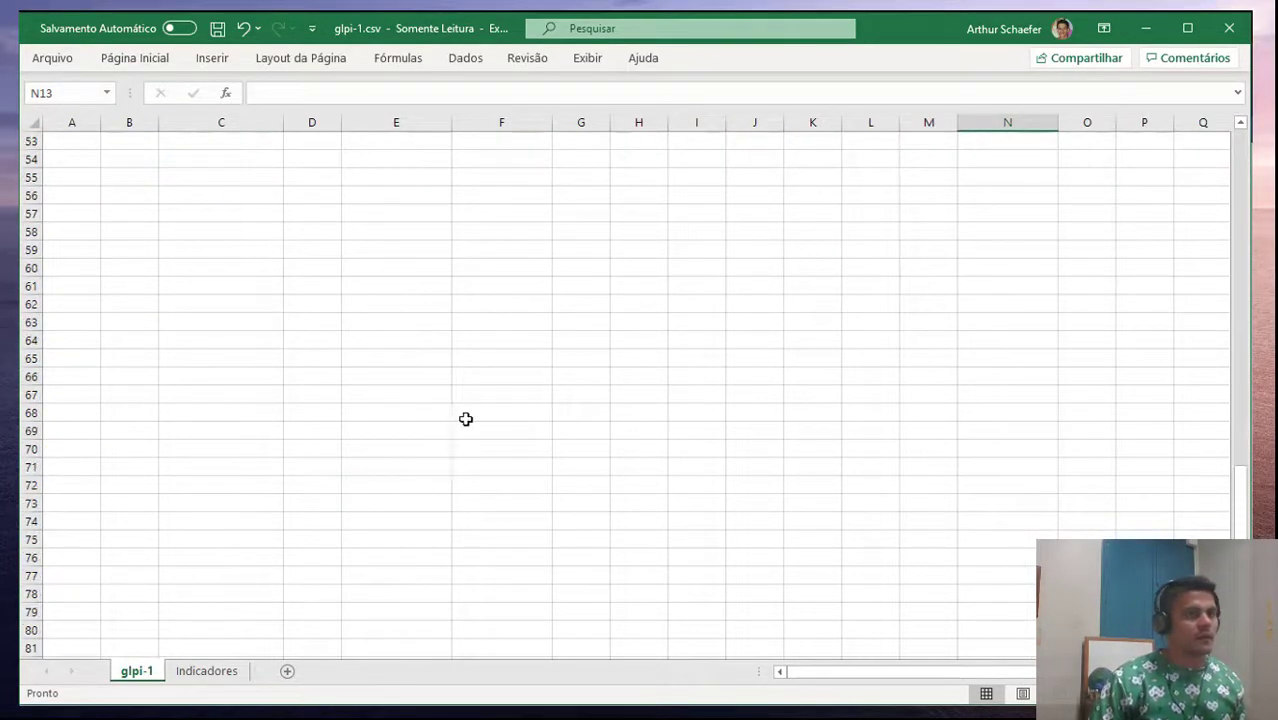
drag(1240, 427, 1240, 148)
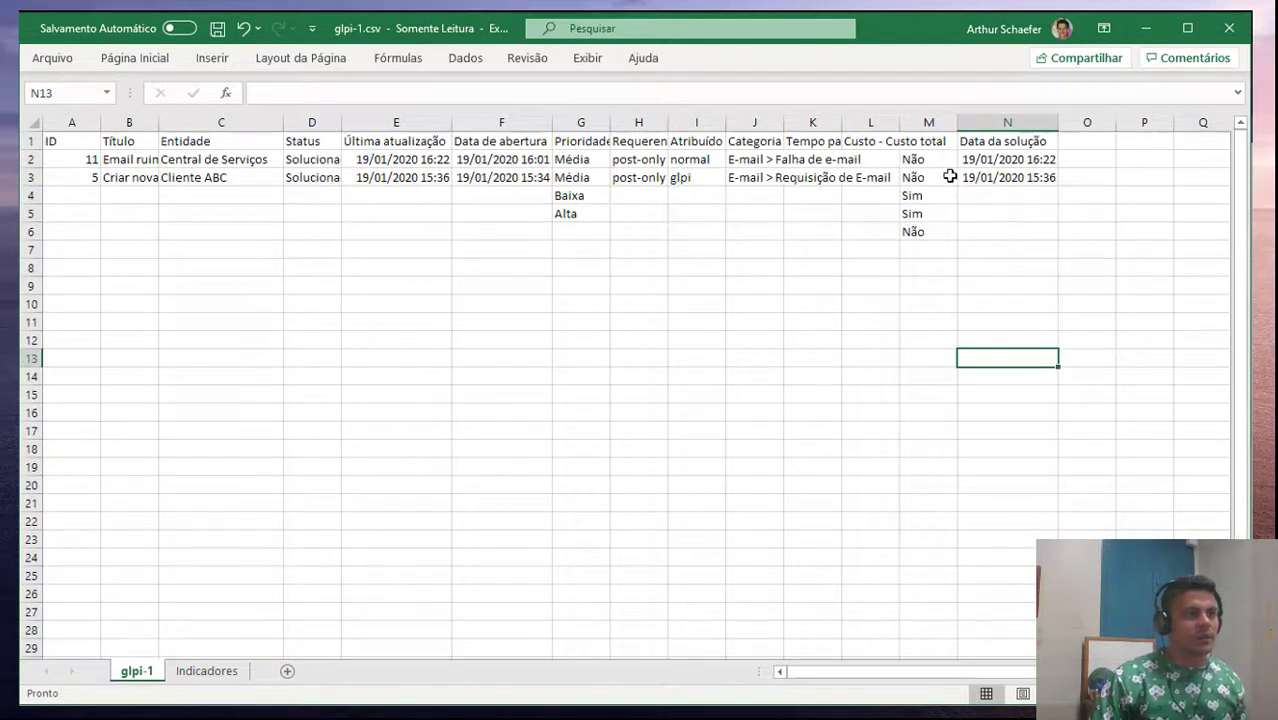
drag(935, 161, 928, 228)
key(ctrl+c)
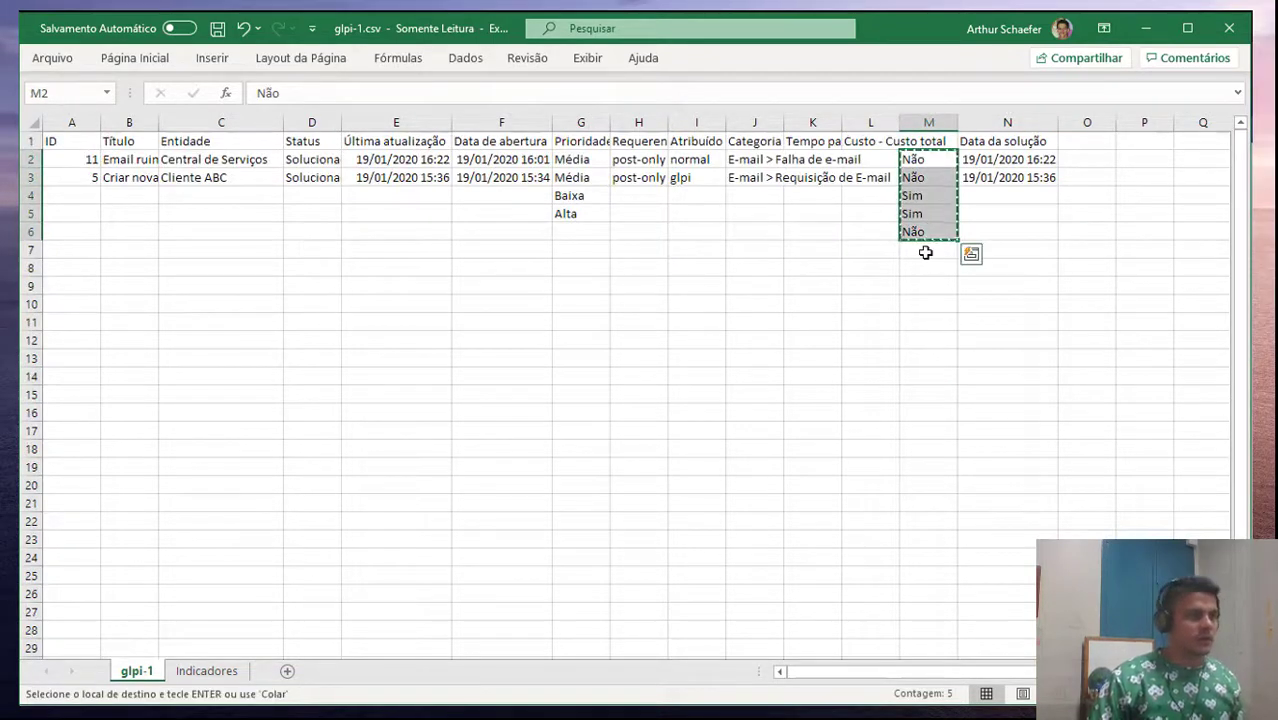
click(928, 250)
key(ctrl+v)
Paste the copied Sim/Não values again into M12:M16 and M17:M21
click(920, 373)
click(924, 342)
key(ctrl+v)
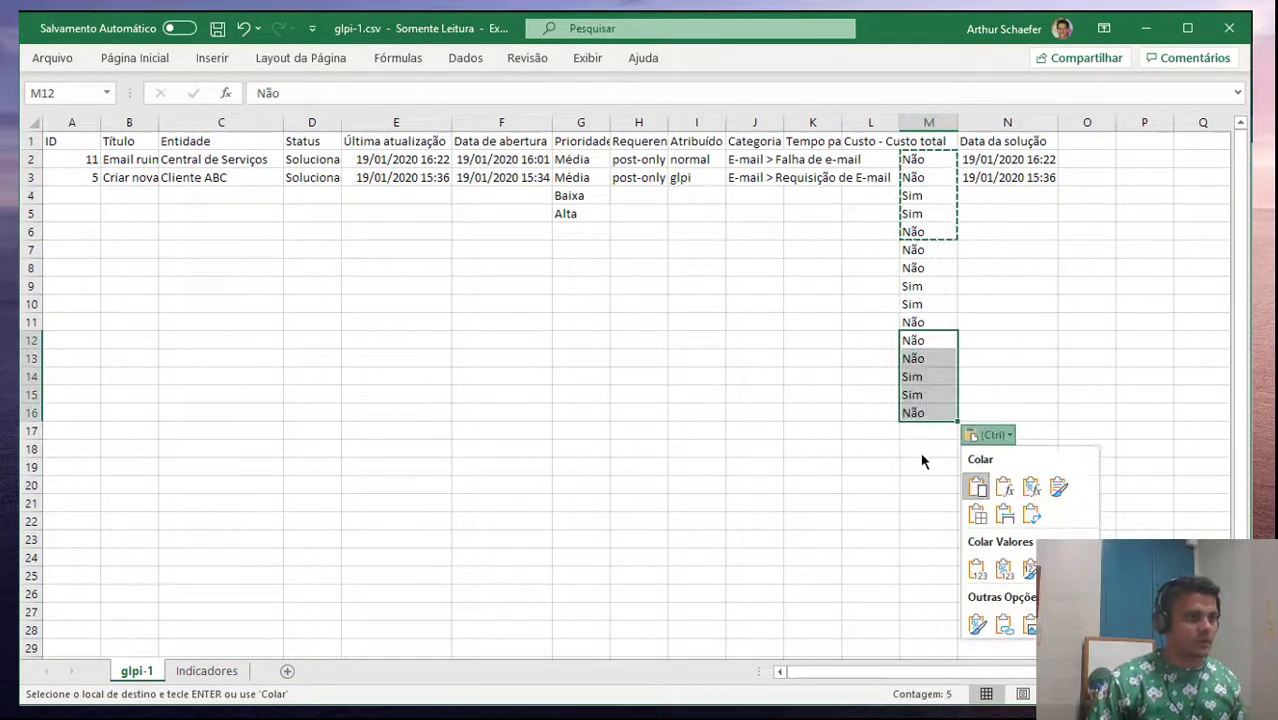
key(Escape)
click(920, 432)
key(ctrl+v)
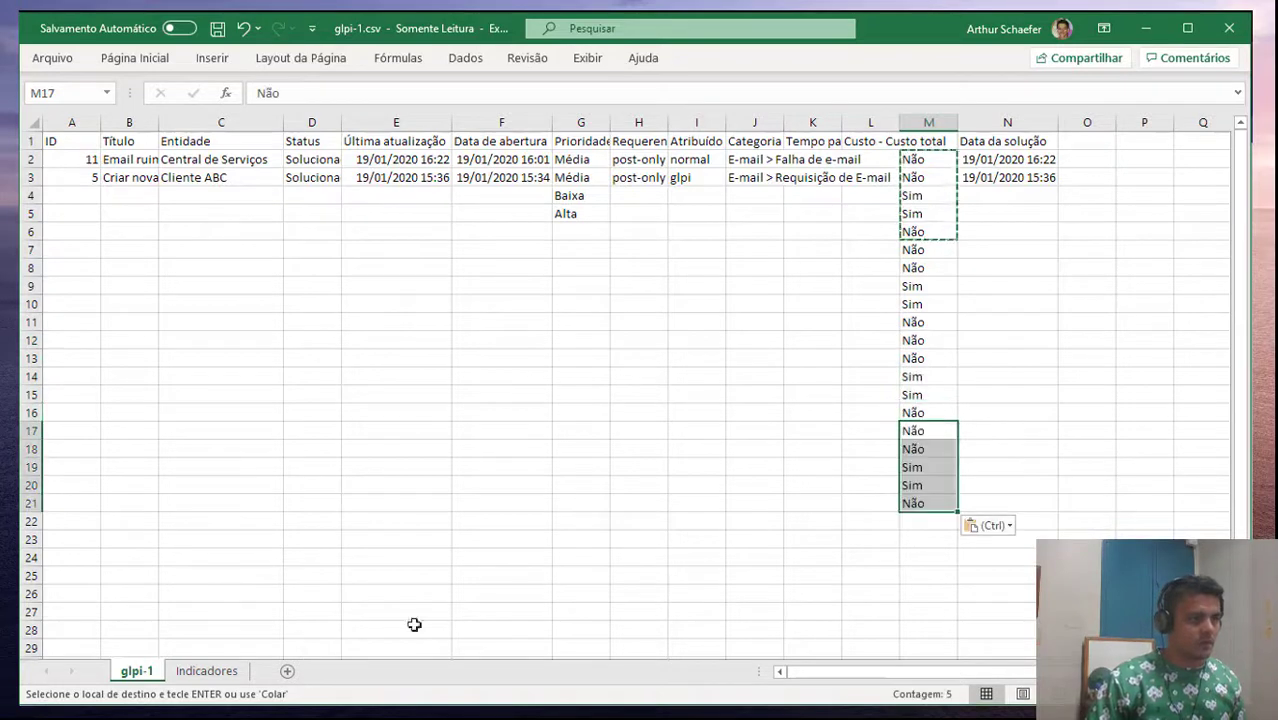
key(Escape)
On the Indicadores sheet, check the "Sim" count in A19 and the total ticket count in C18
click(206, 668)
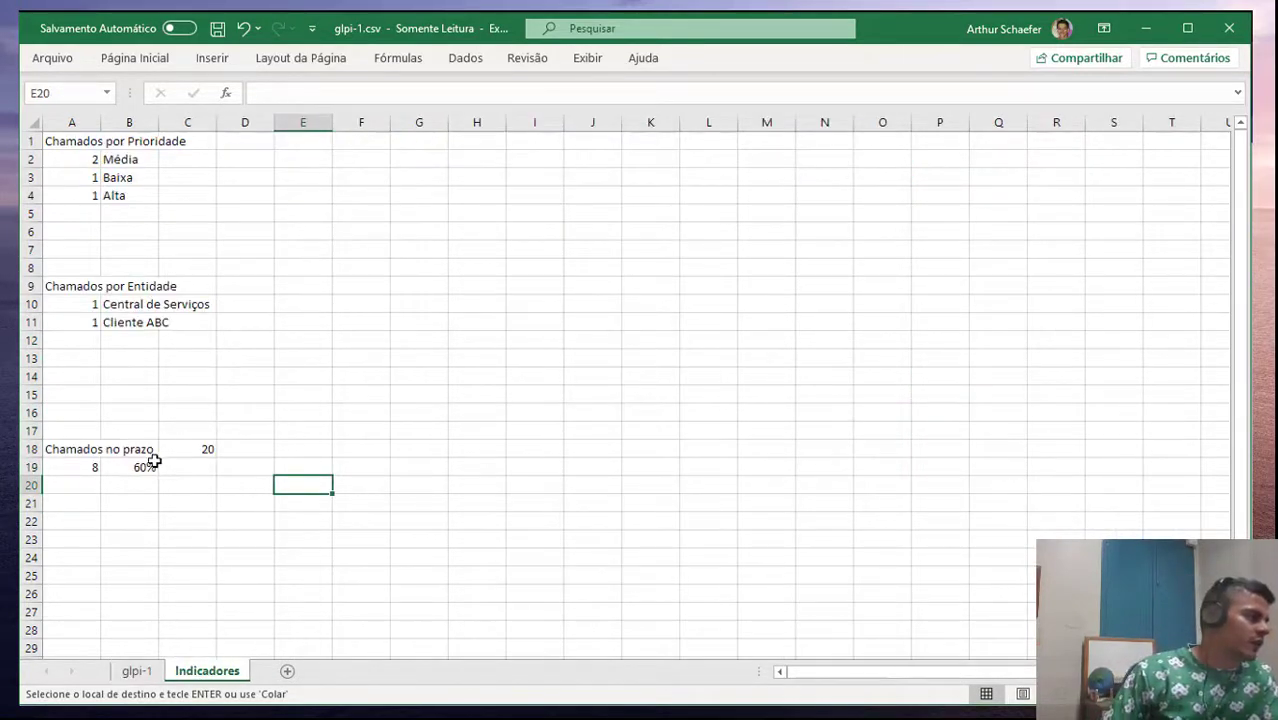
click(85, 470)
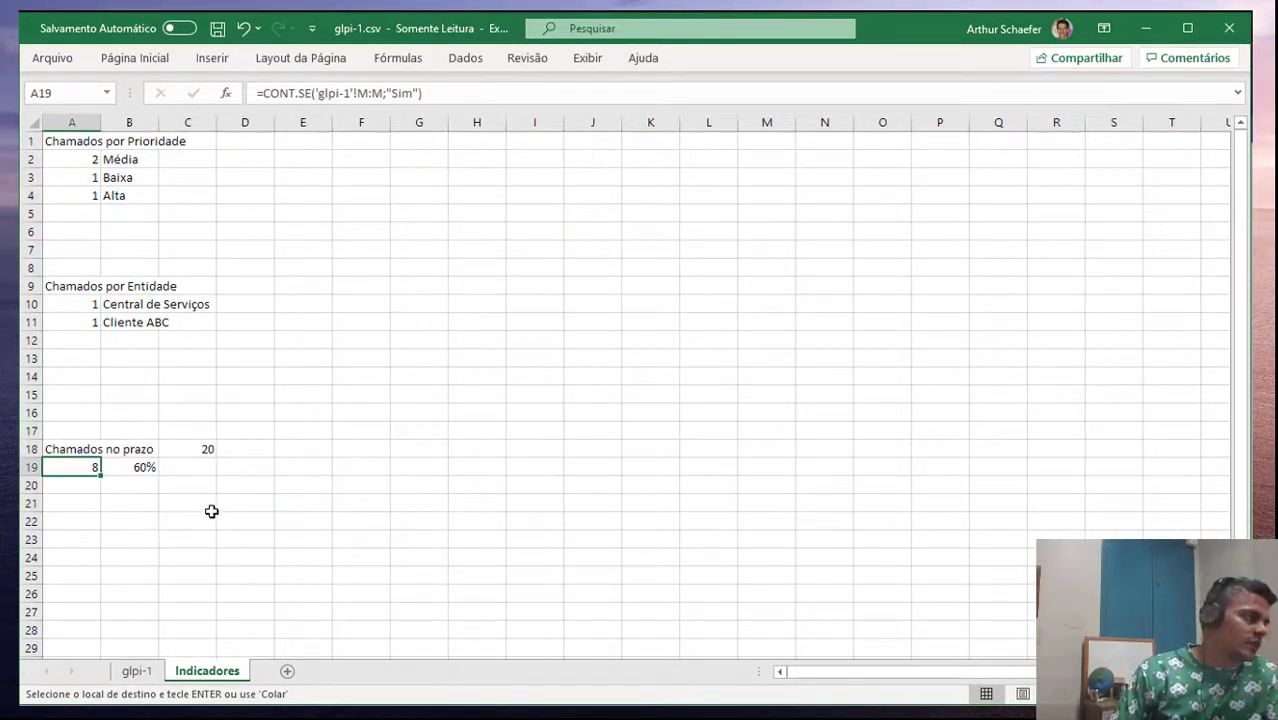
click(180, 446)
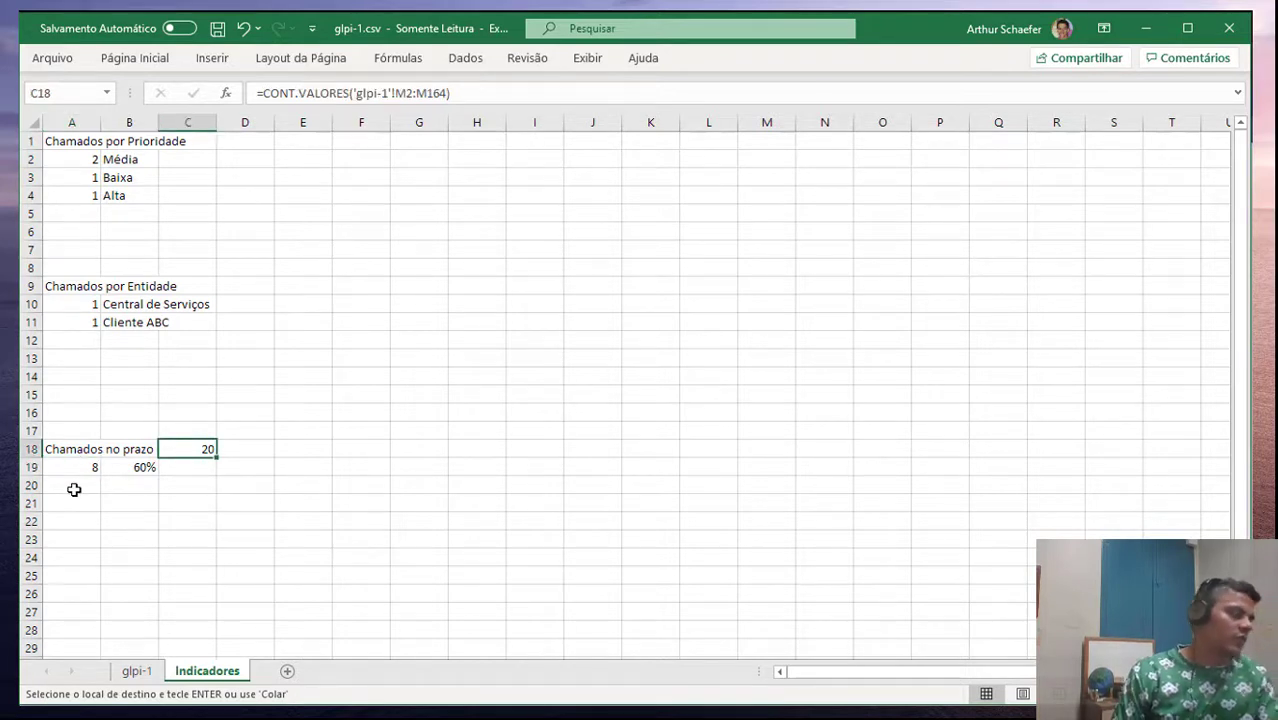
On the glpi-1 sheet, set the values in M6 through M13 to "Sim"
click(137, 671)
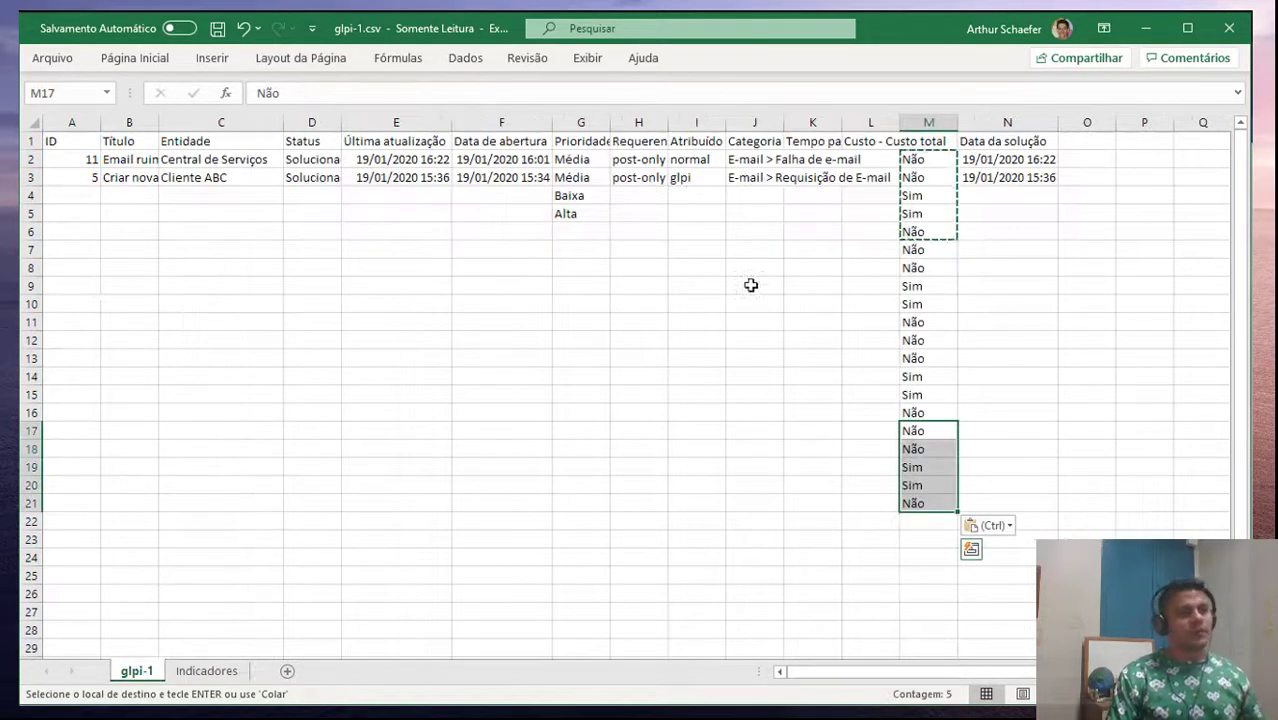
click(921, 250)
drag(914, 161, 930, 254)
click(927, 231)
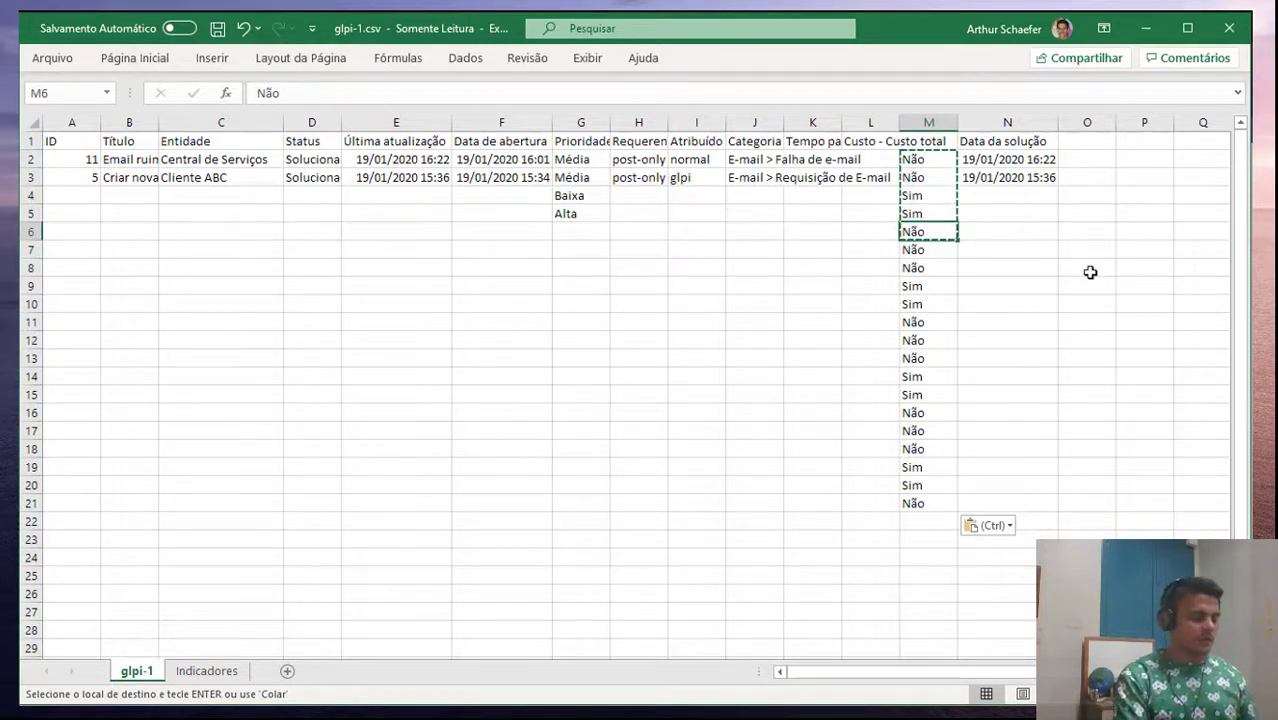
text(Sim)
key(Return)
text(Sim)
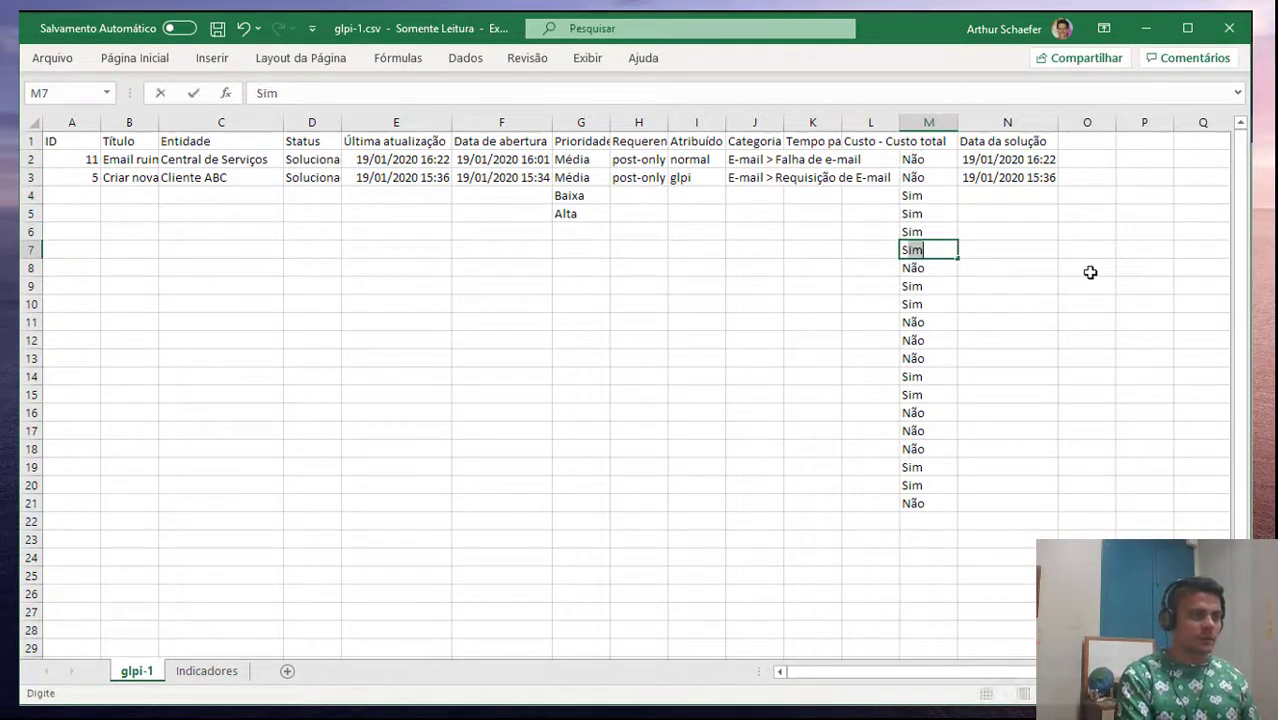
key(Return)
text(Sim)
key(Return)
text(Sim)
key(Return)
text(Sim)
key(Return)
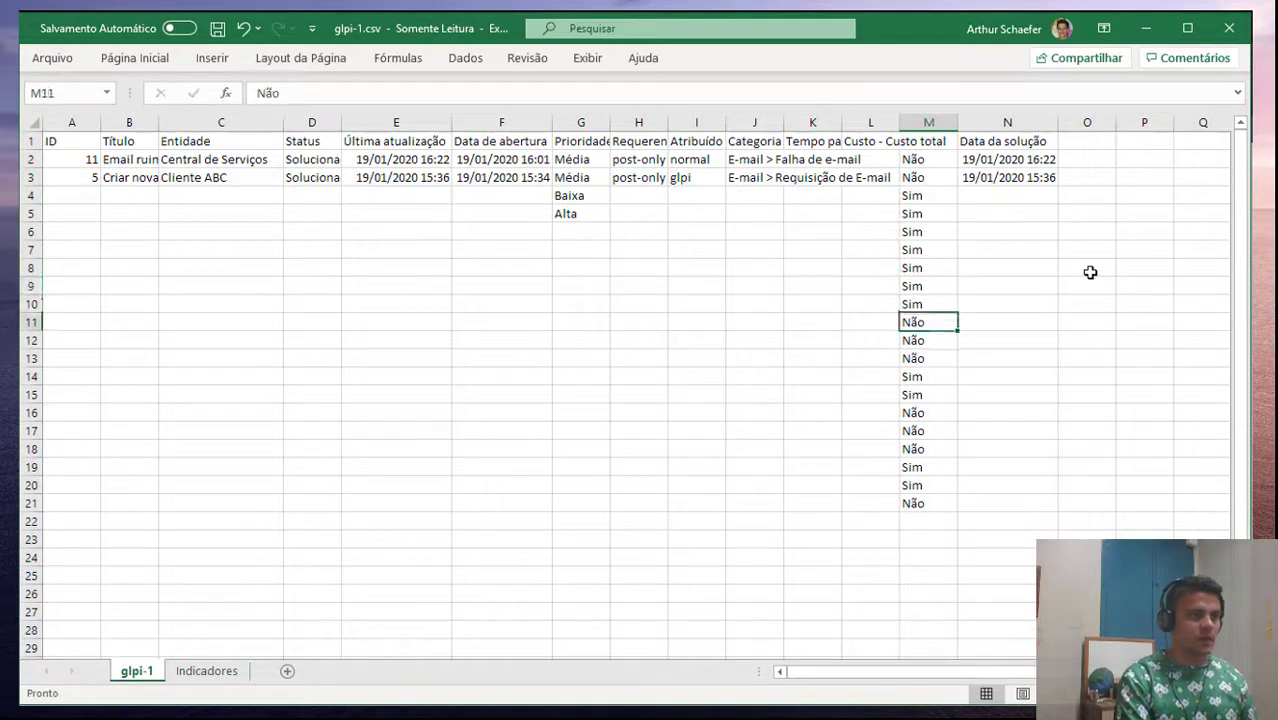
text(Sim)
key(Return)
text(Sim)
key(Return)
text(Sim)
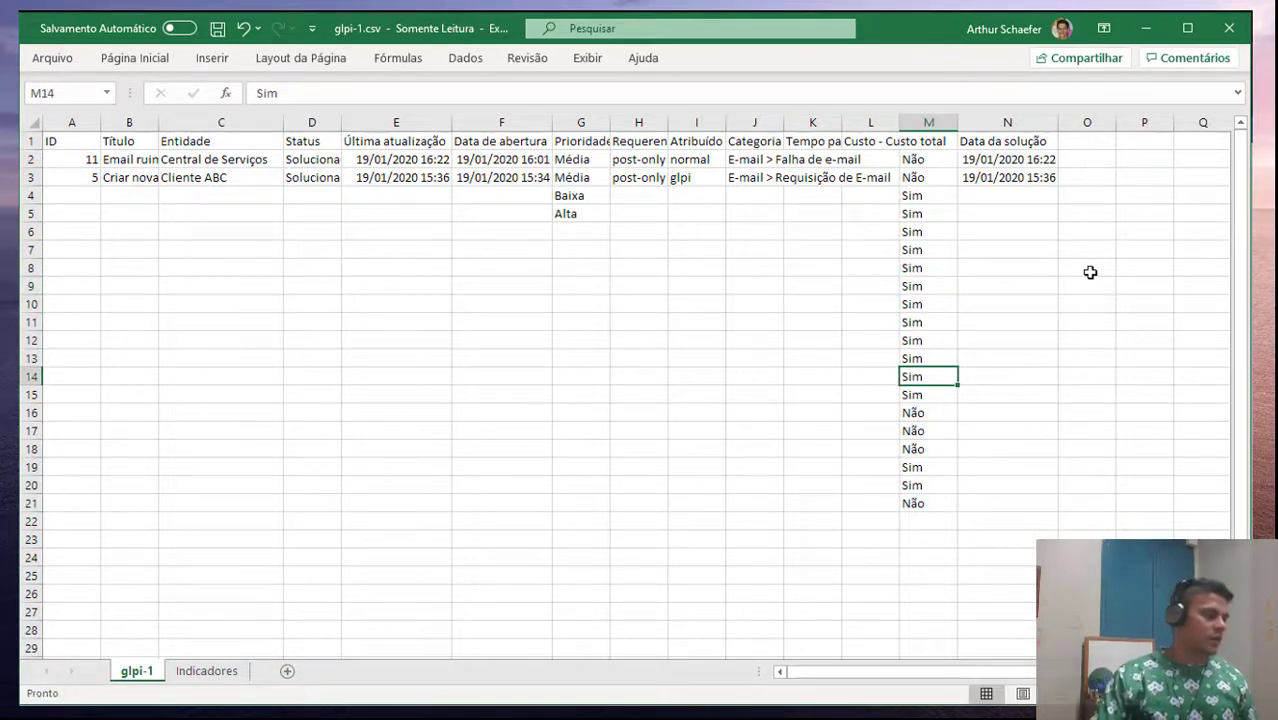
On the Indicadores sheet, review the recalculated percentage in B19
click(233, 671)
click(131, 467)
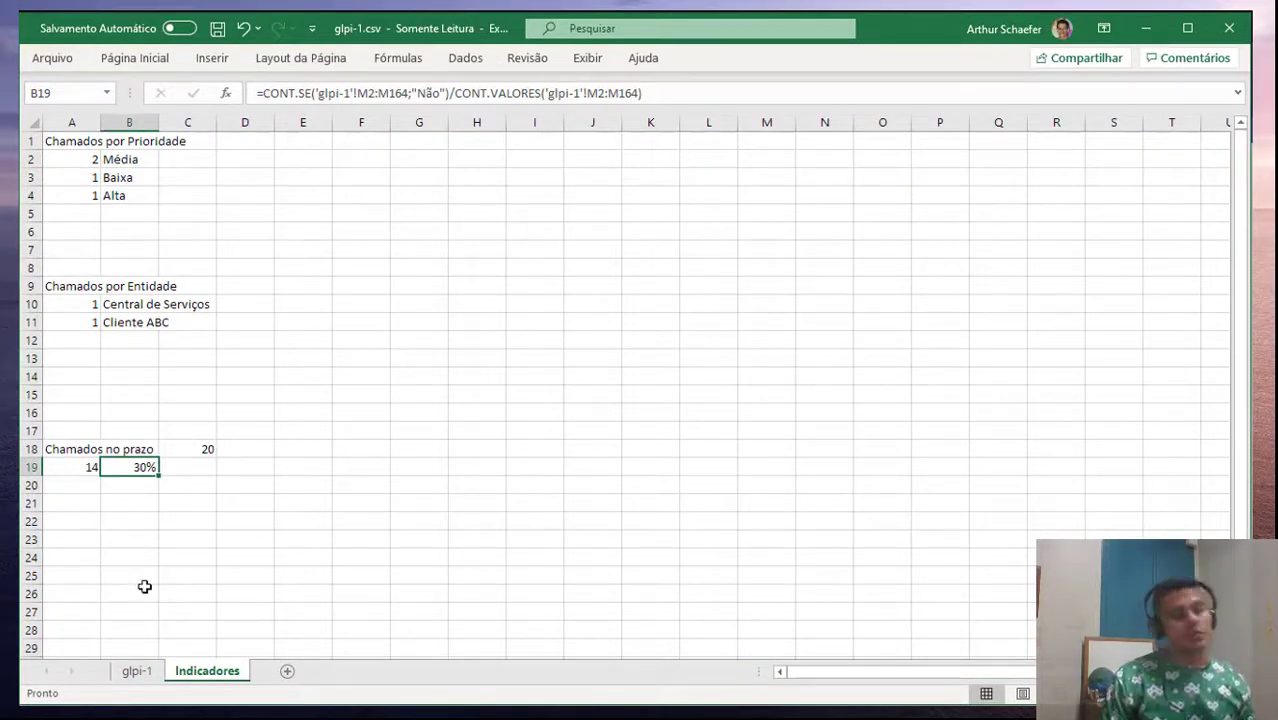
click(170, 507)
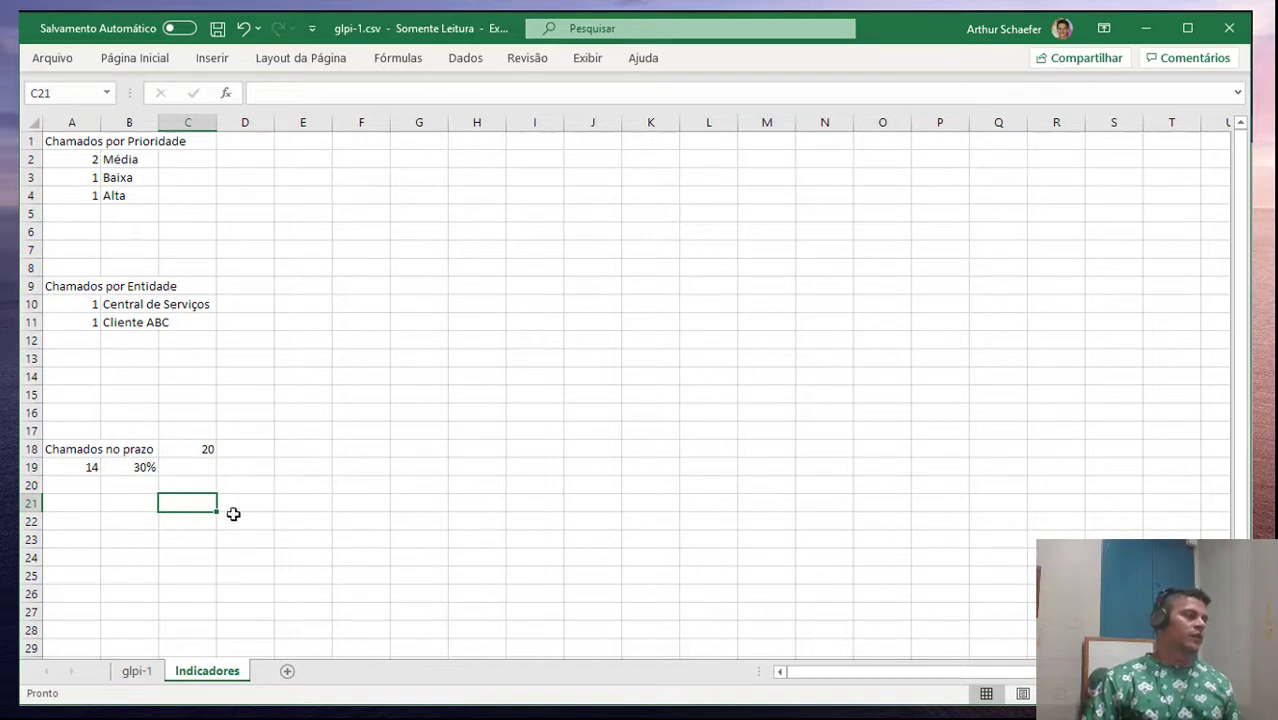
click(140, 671)
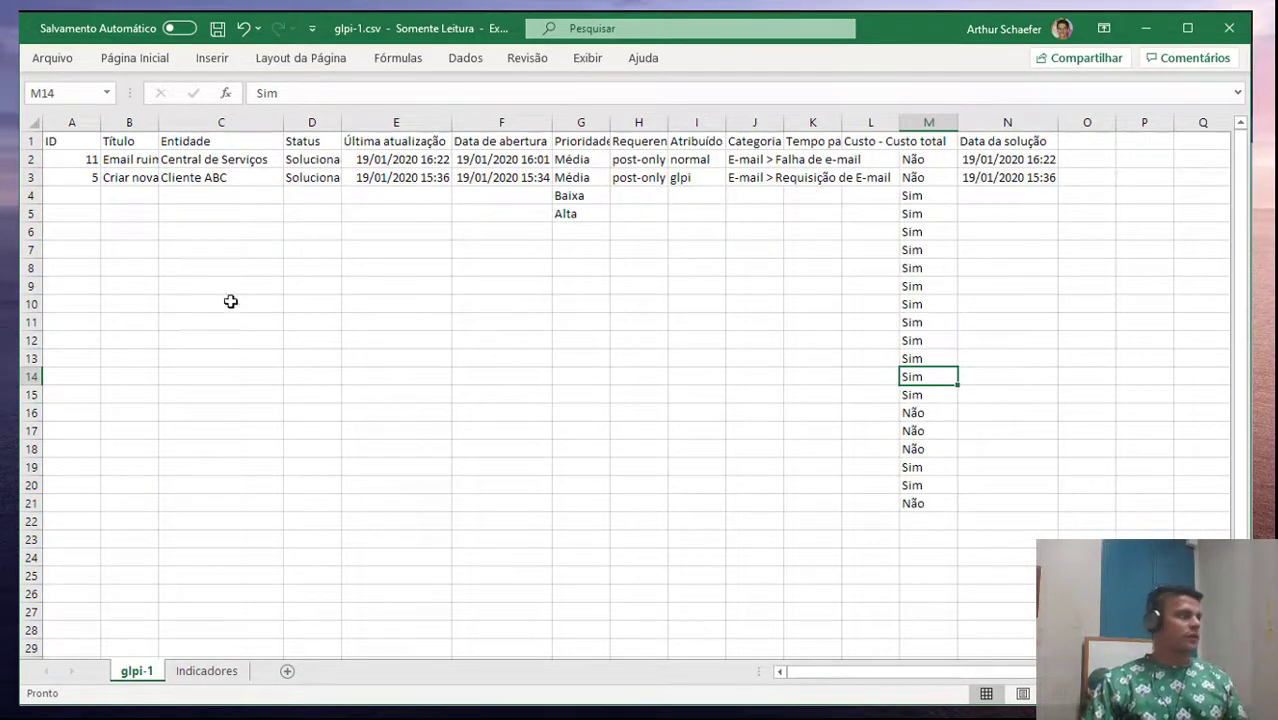
click(465, 59)
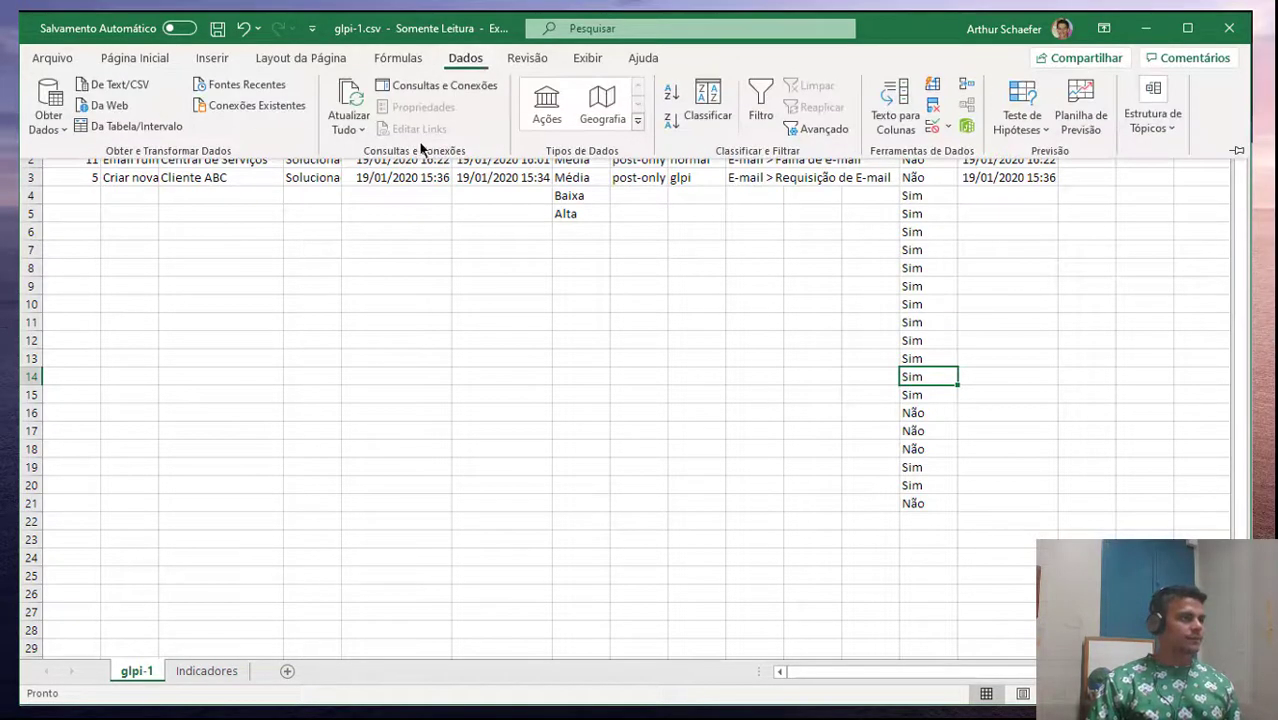
click(110, 86)
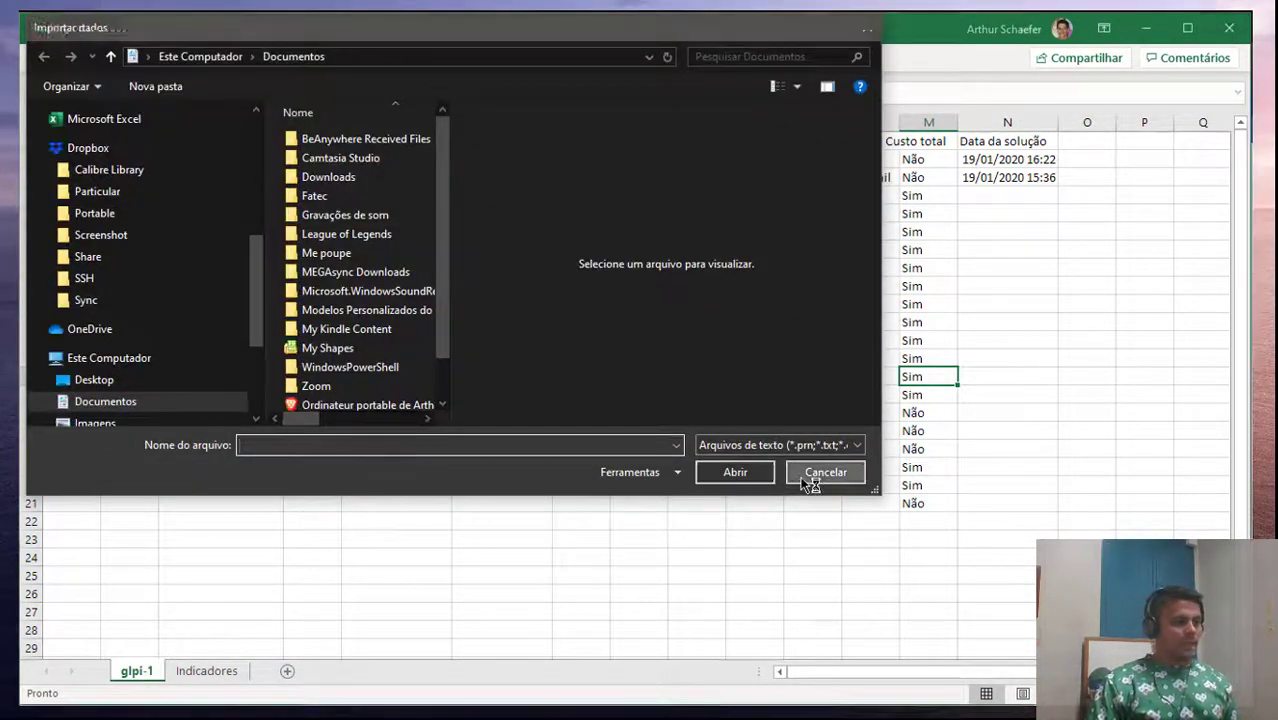
click(805, 478)
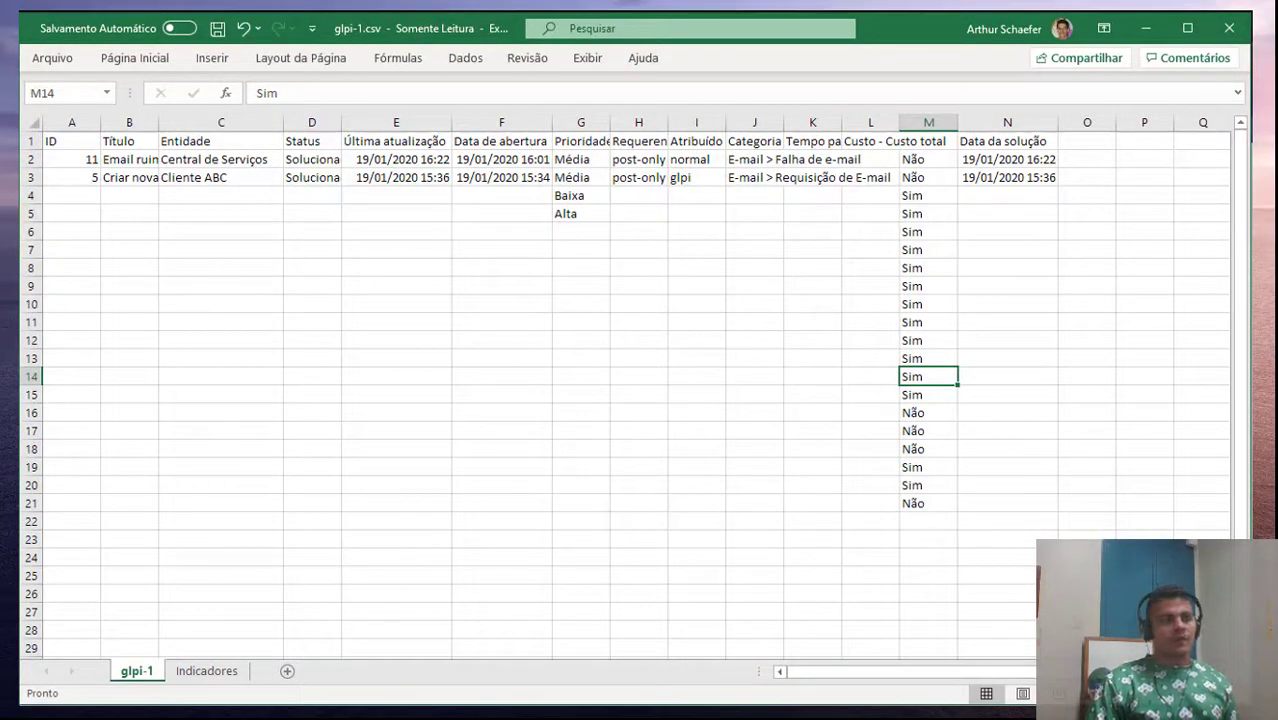